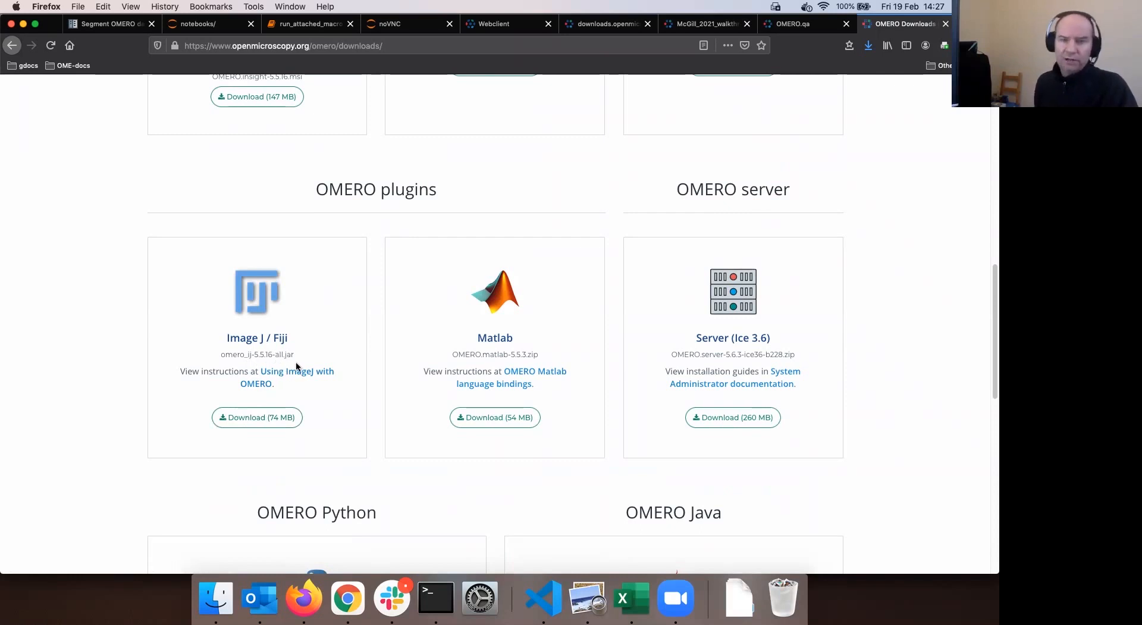
Download and save omero_ij-5.5.16-all.jar from the Image J / Fiji section of the OMERO downloads page
left_click_drag(219, 354, 299, 357)
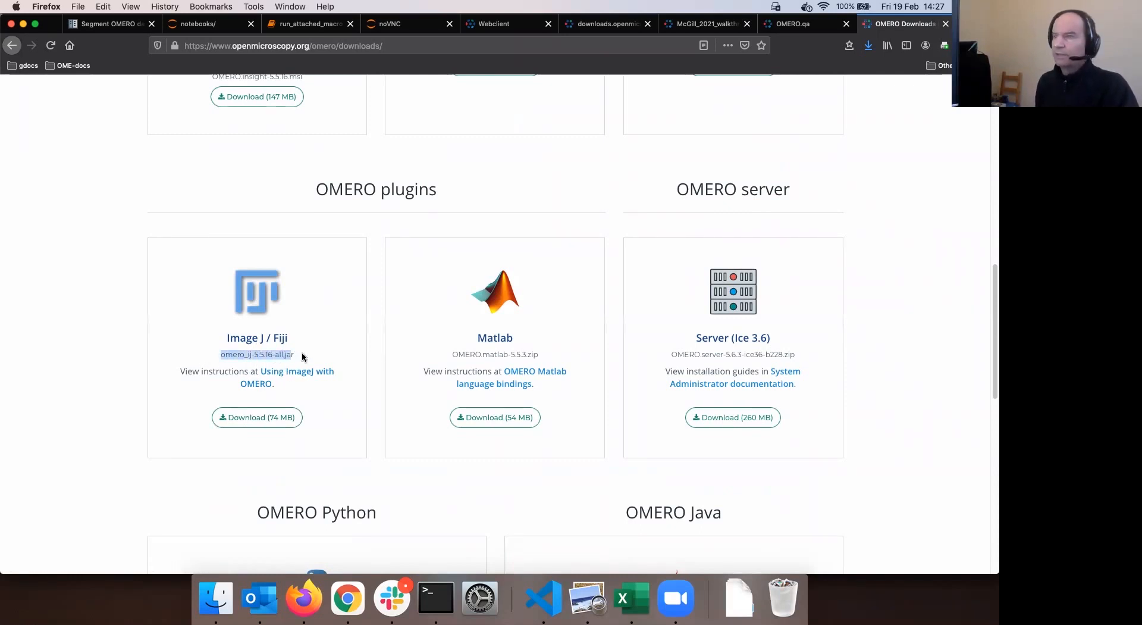
left_click(286, 357)
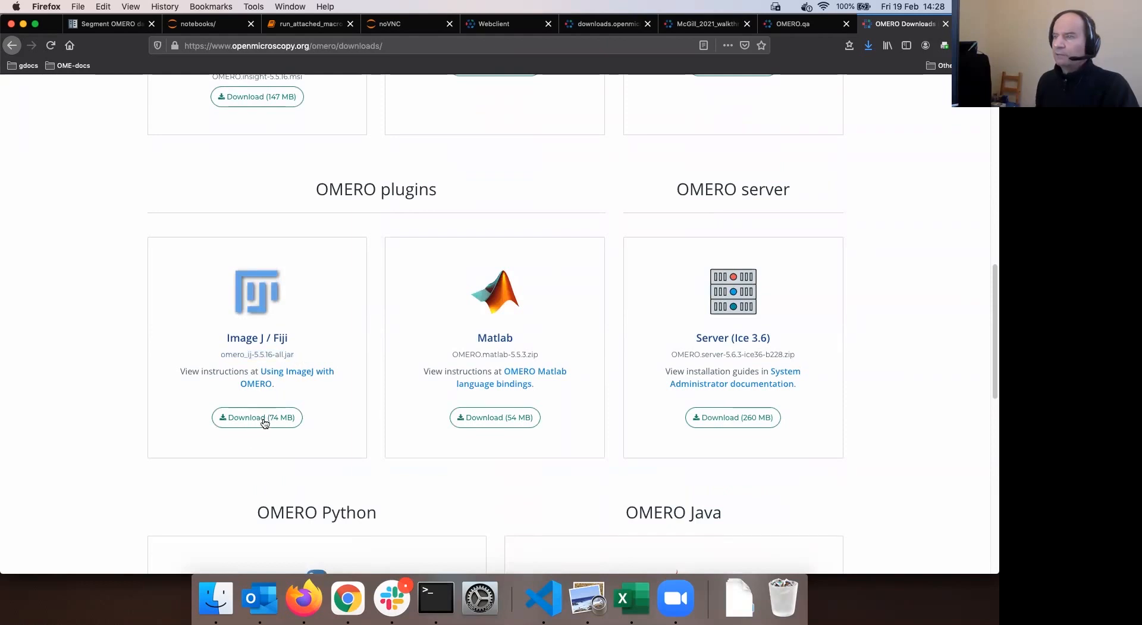
left_click(739, 597)
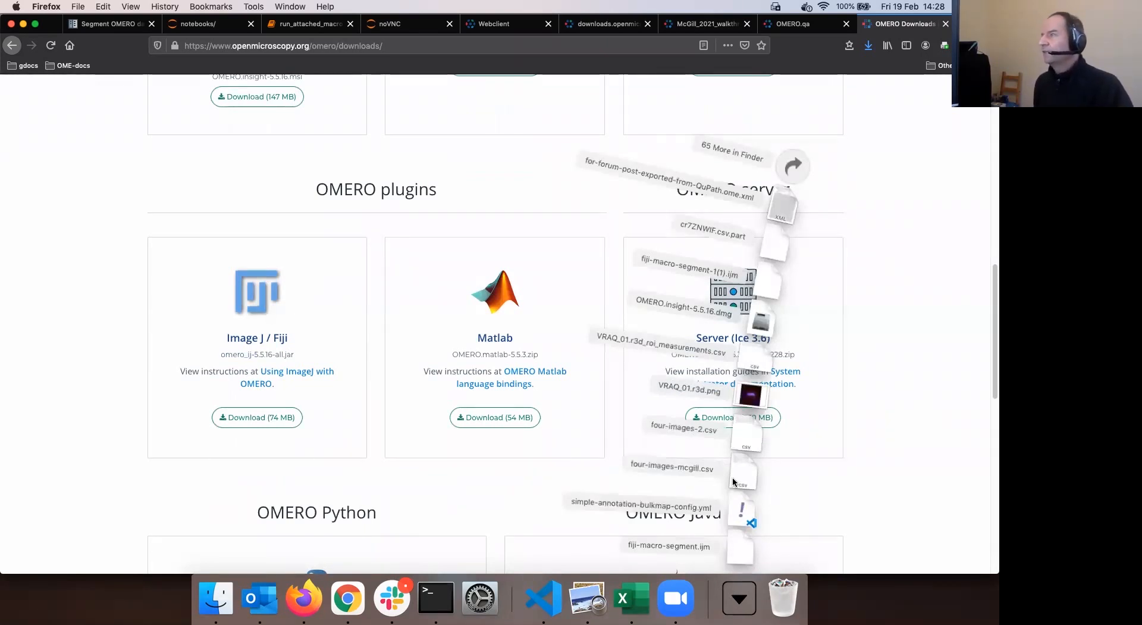
left_click(256, 420)
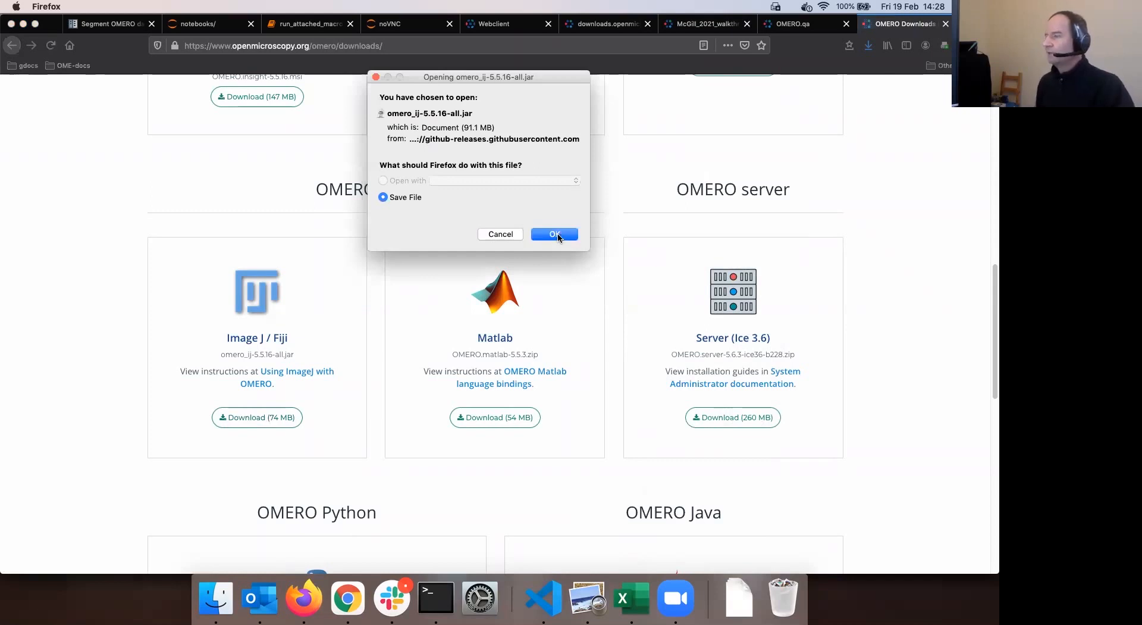
left_click(558, 235)
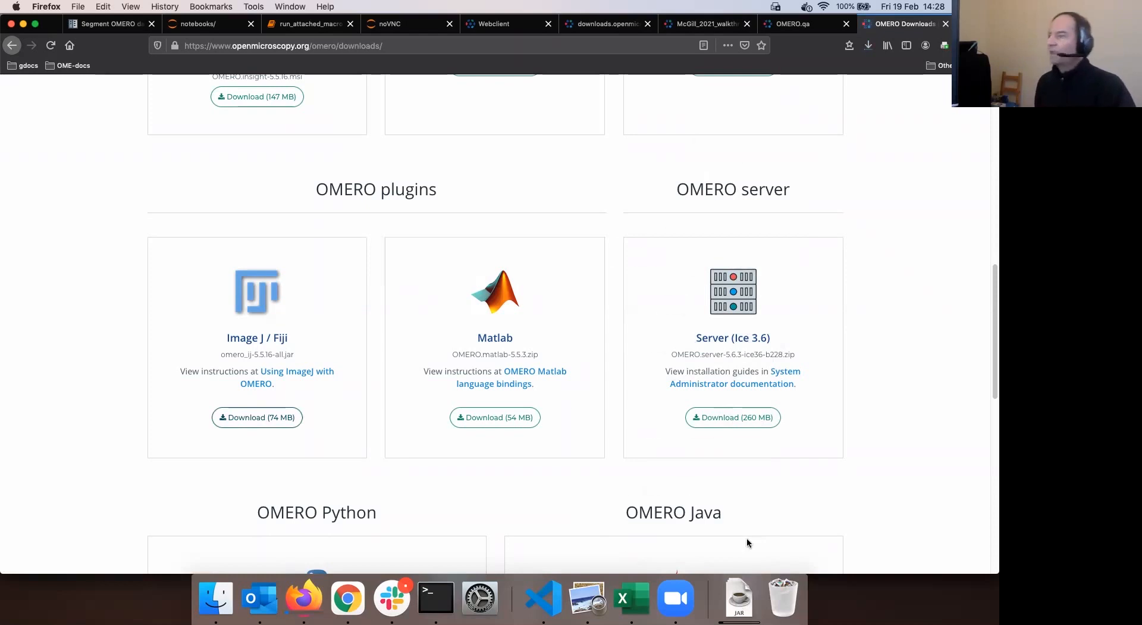
left_click(738, 602)
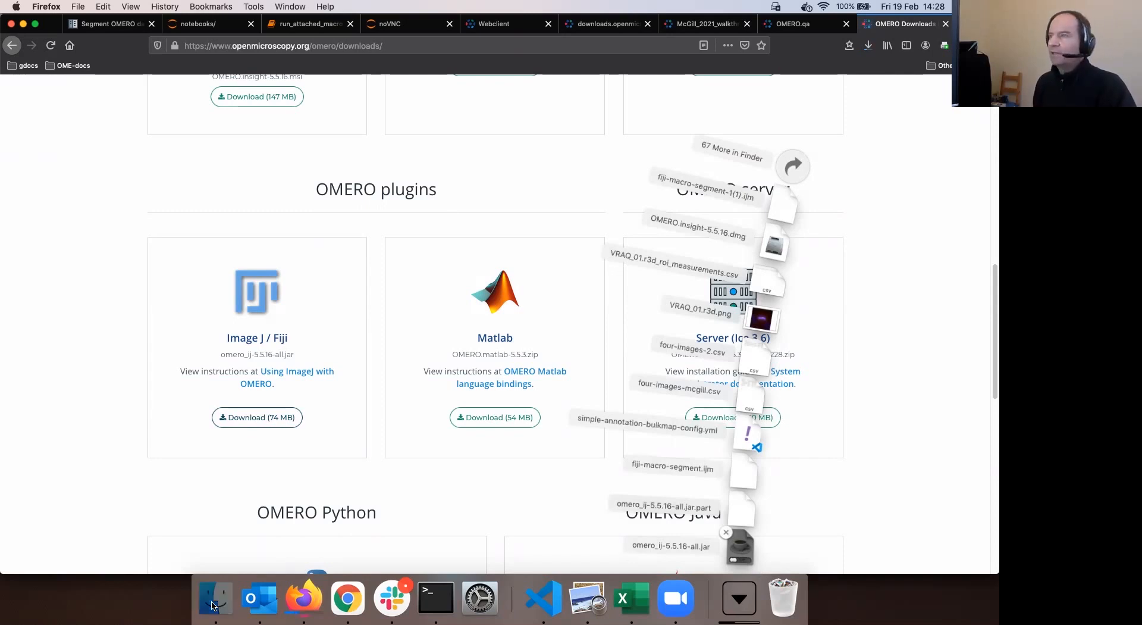
Locate omero_ij-5.5.16-all.jar in Finder's Downloads, then go to the Applications folder
left_click(489, 217)
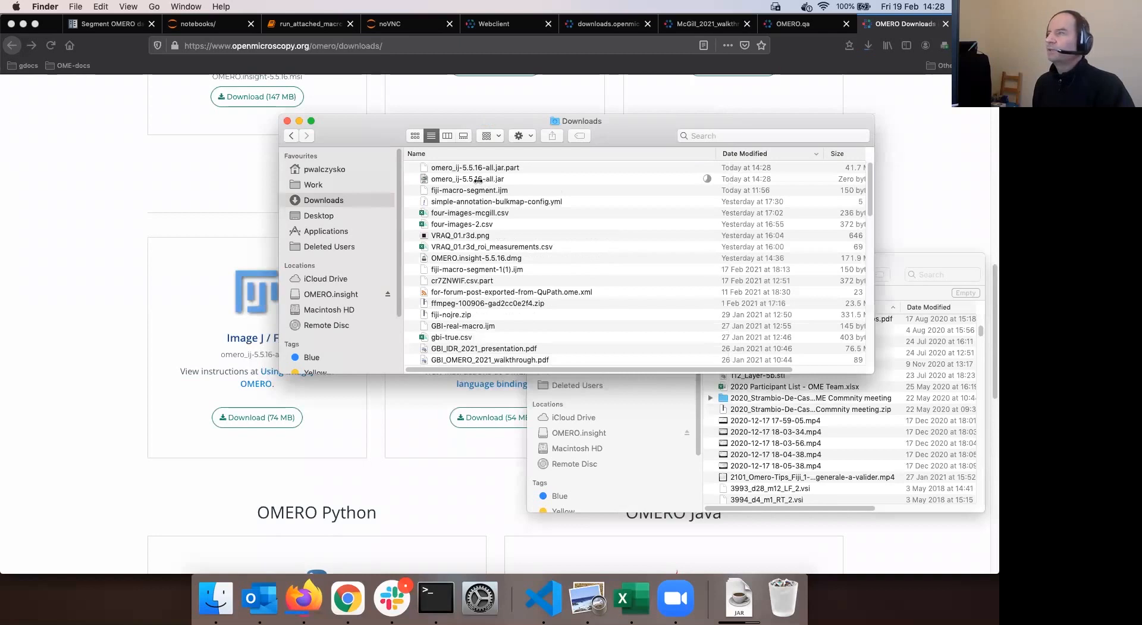
left_click(478, 179)
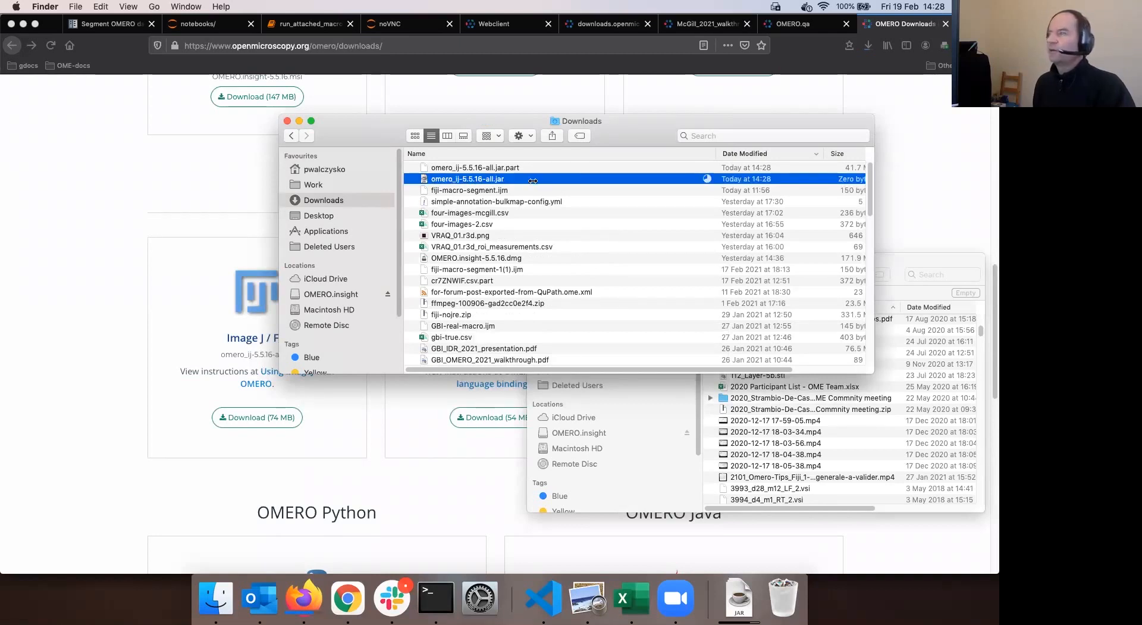
left_click(250, 269)
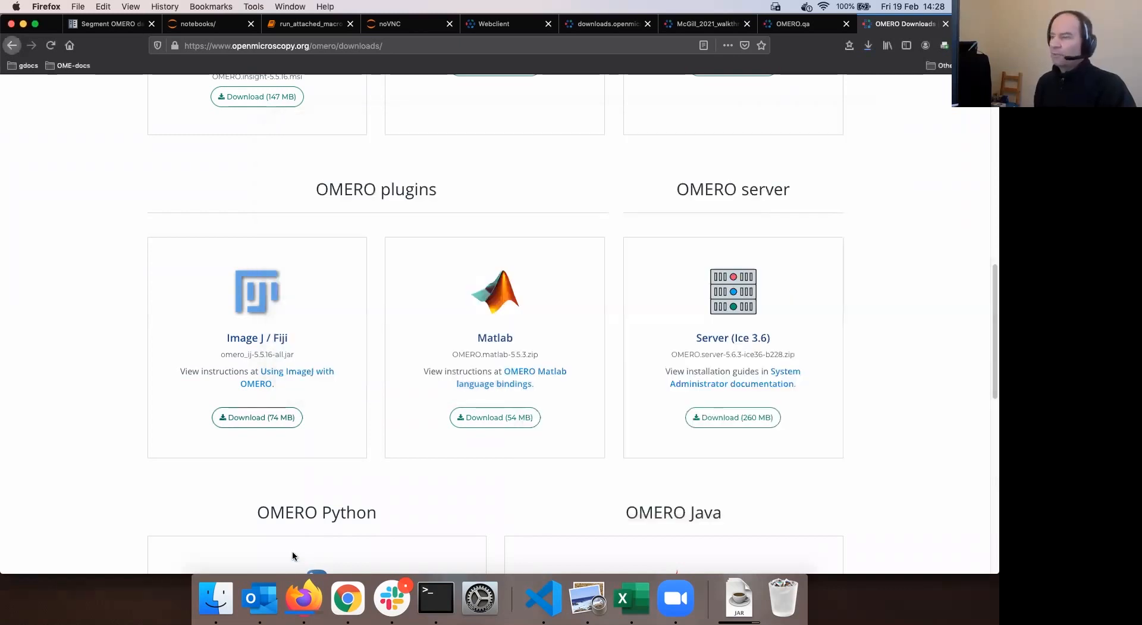
left_click(215, 607)
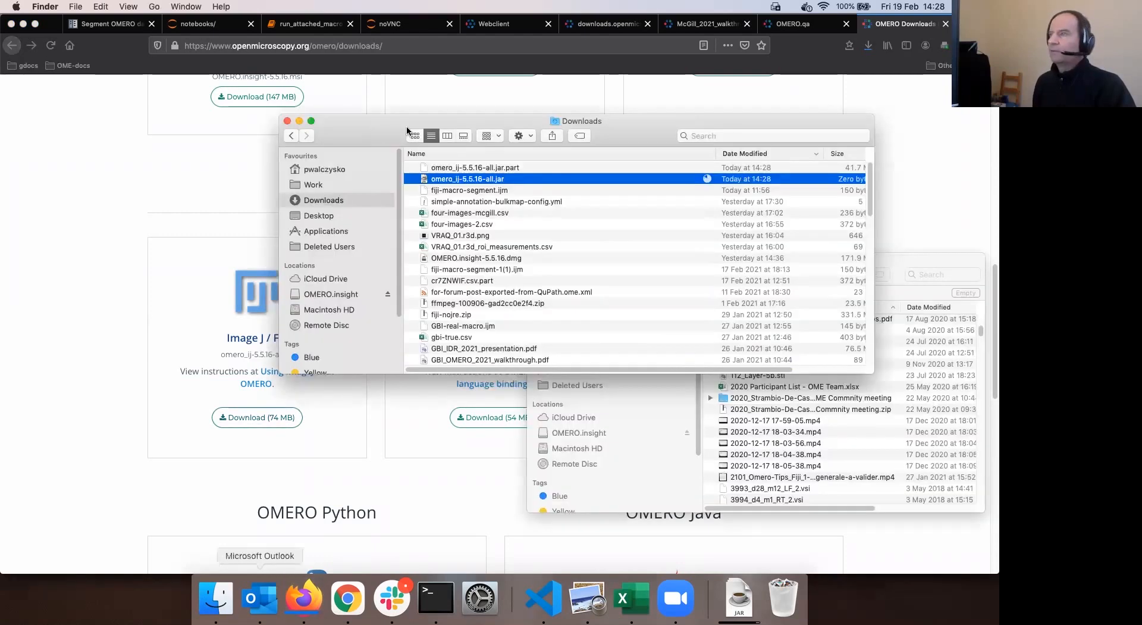
left_click(354, 230)
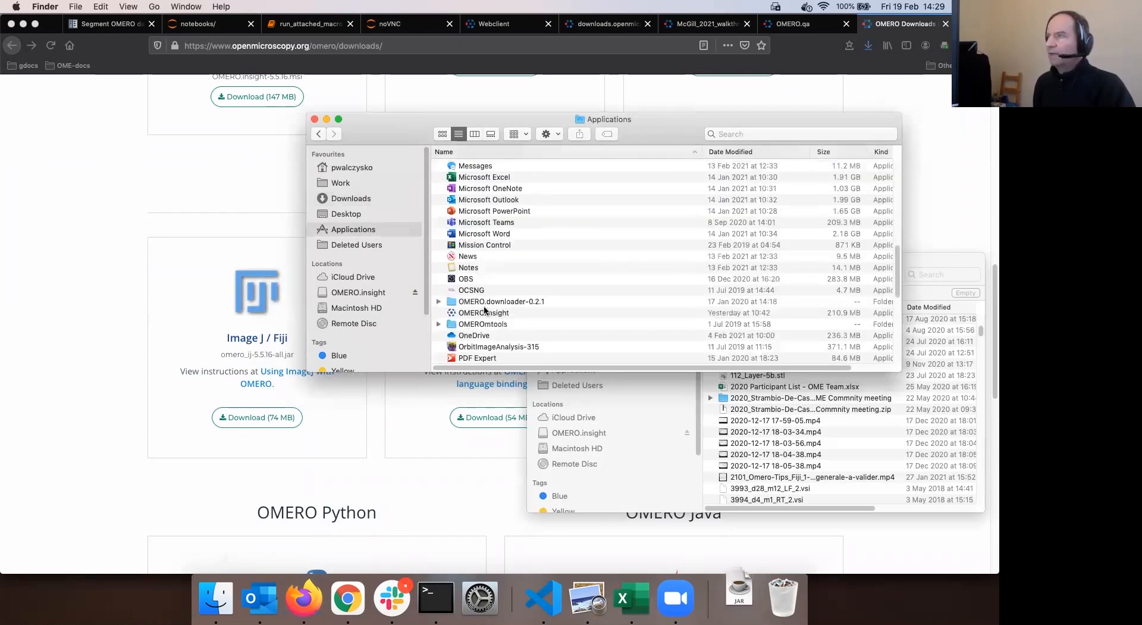
Use Show Package Contents on Fiji in Applications to list its folders, including plugins
scroll(484, 305, "up", 5)
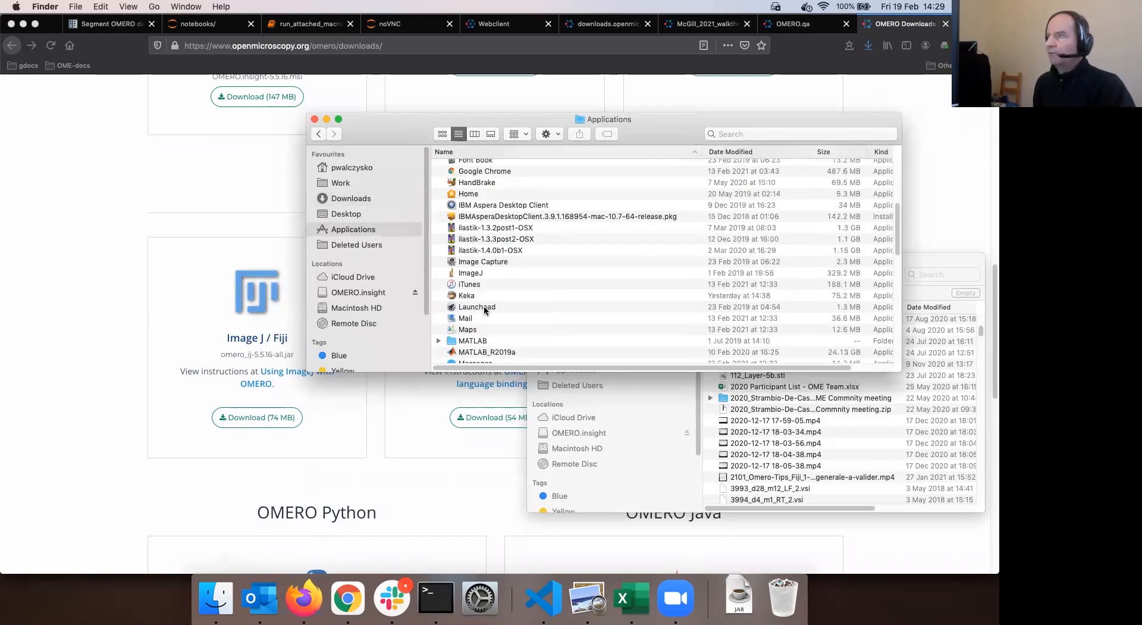
scroll(520, 319, "up", 5)
right_click(520, 319)
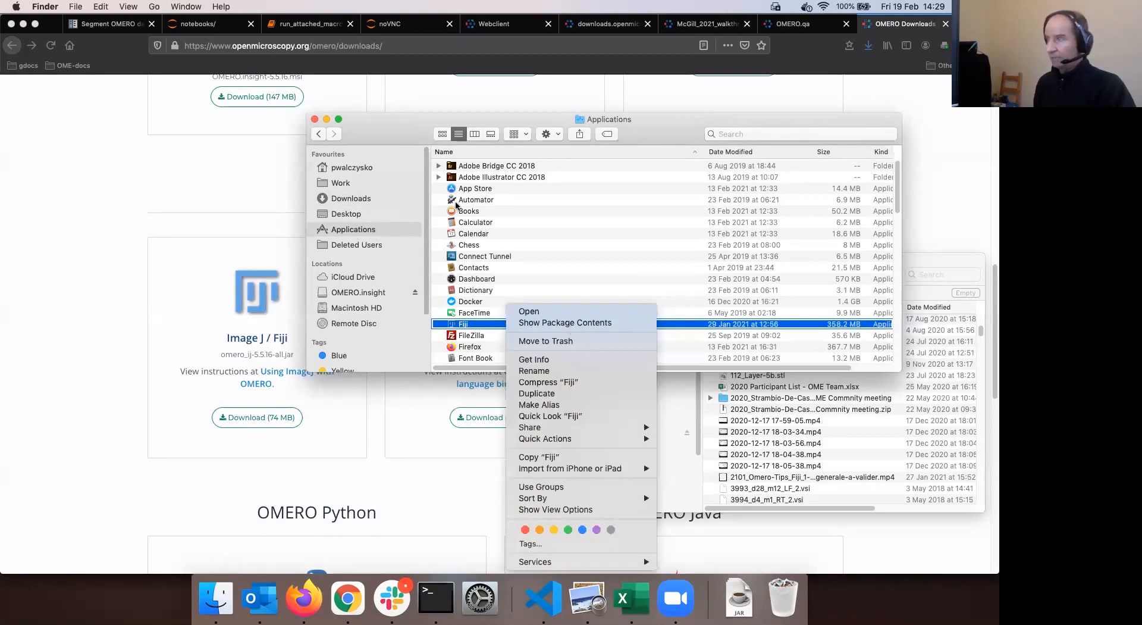
left_click(564, 322)
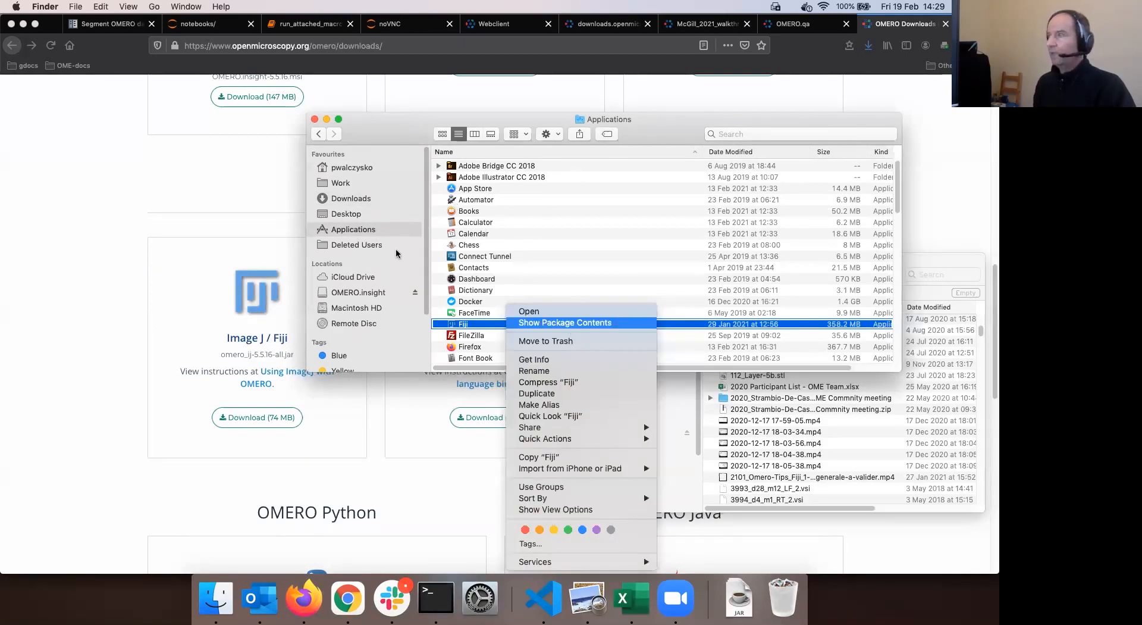
left_click(316, 134)
left_click(471, 324)
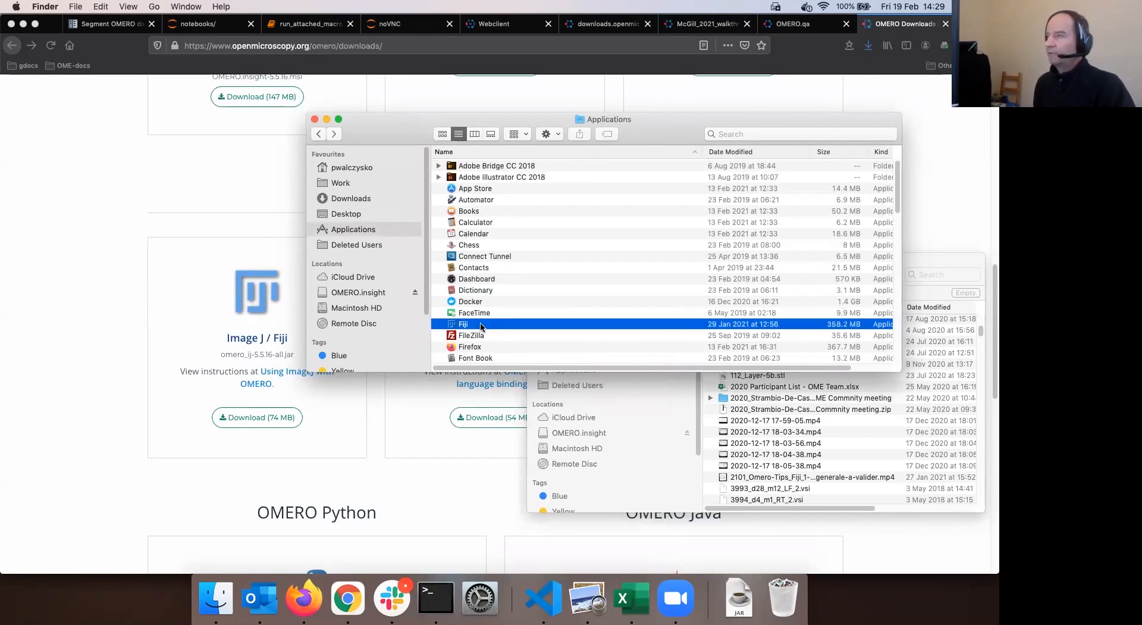
right_click(481, 326)
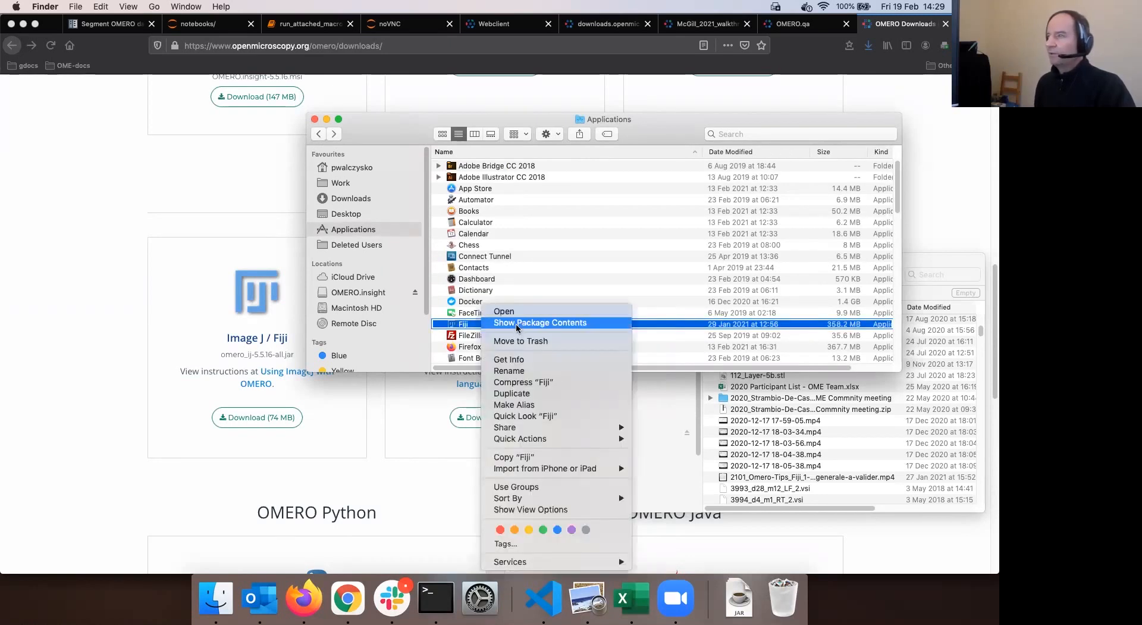
left_click(516, 324)
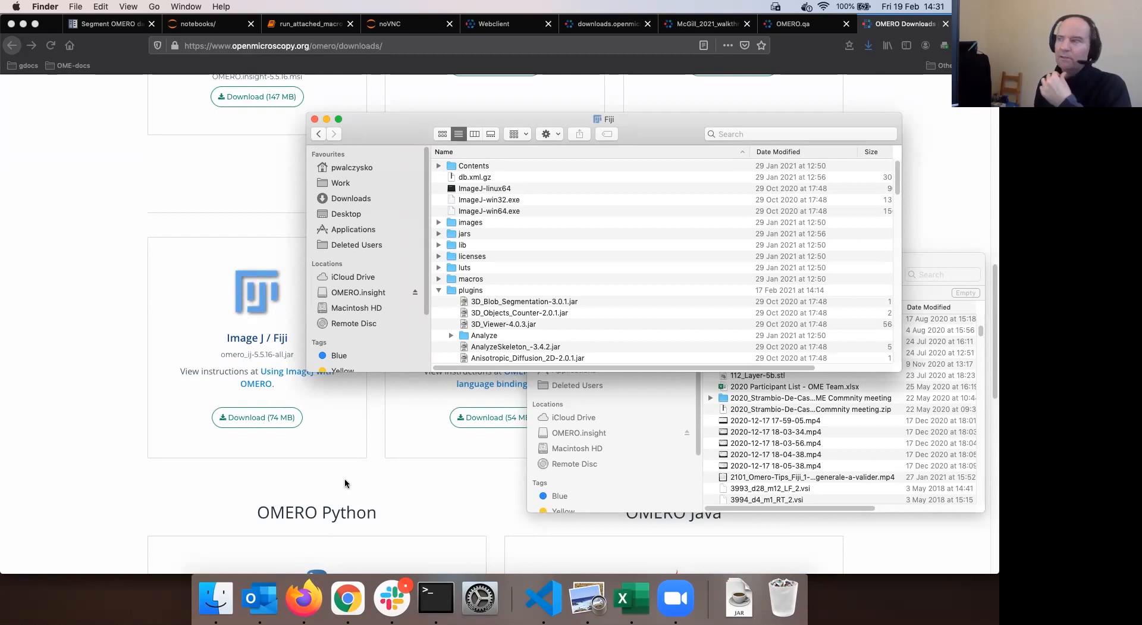
Open Fiji's plugins folder and fan out the Downloads stack showing omero_ij-5.5.16-all.jar
double_click(470, 290)
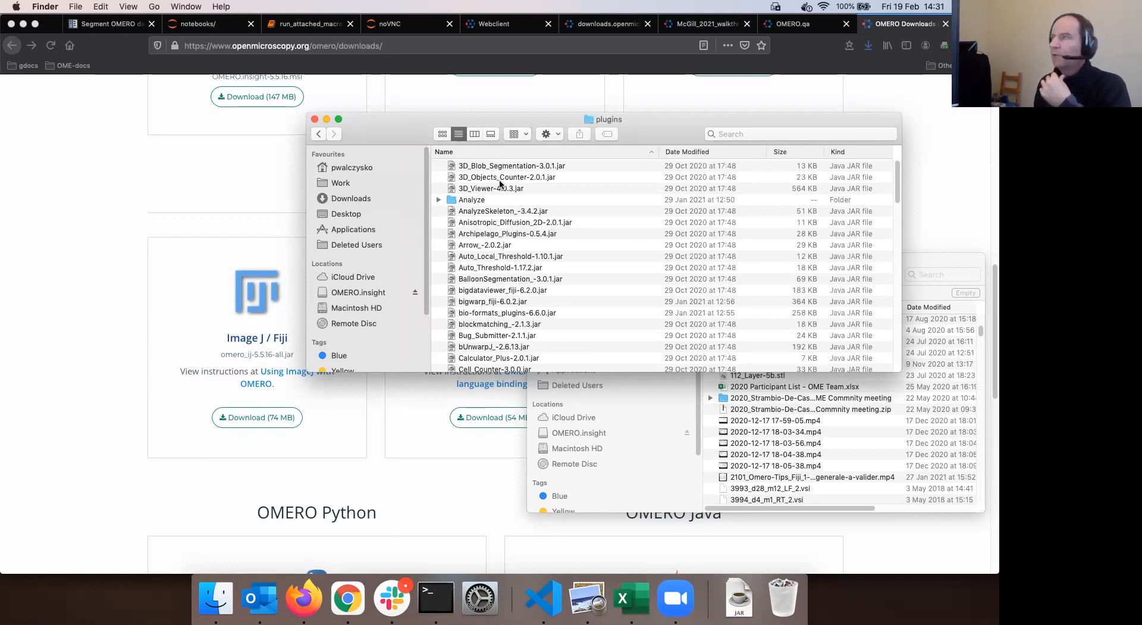
left_click(739, 597)
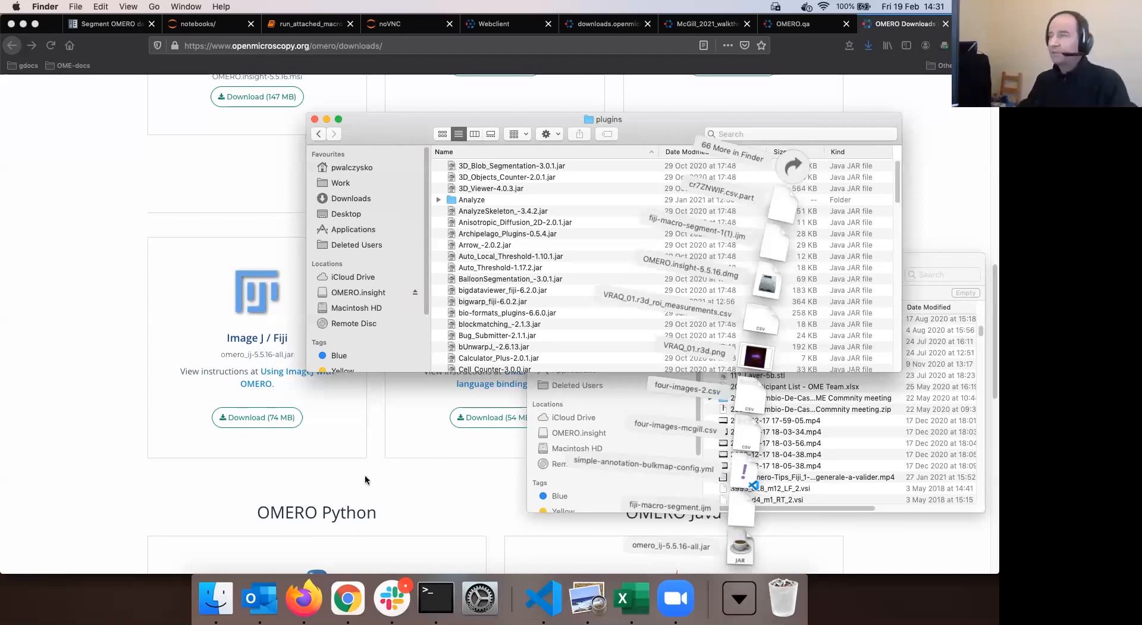
Launch Fiji from Spotlight
key("super+space")
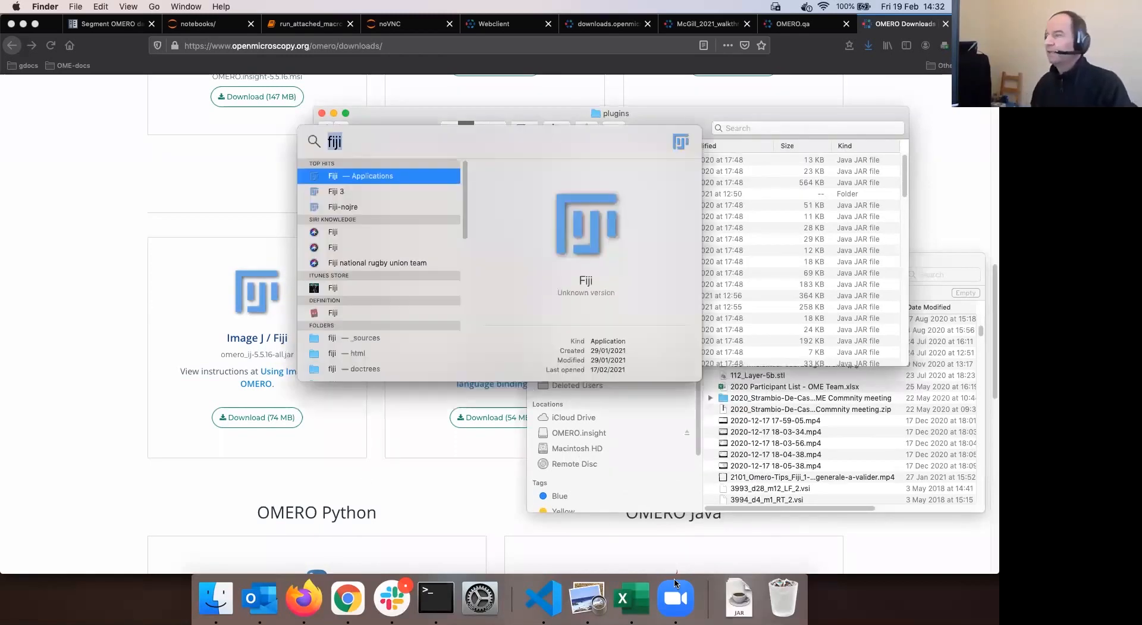
key("Return")
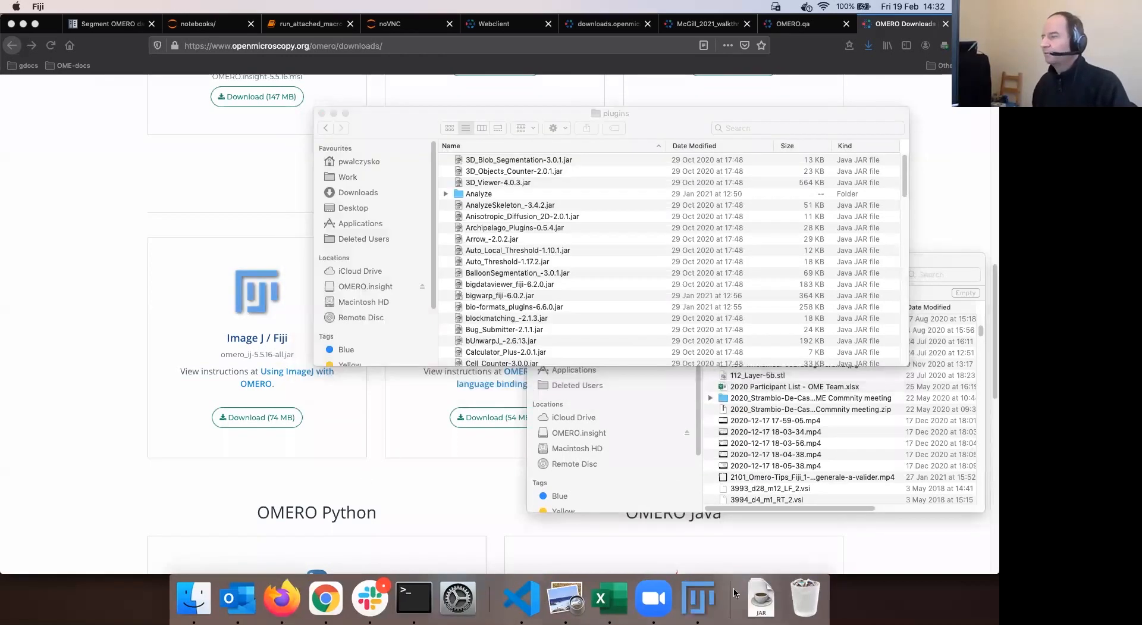
left_click(763, 607)
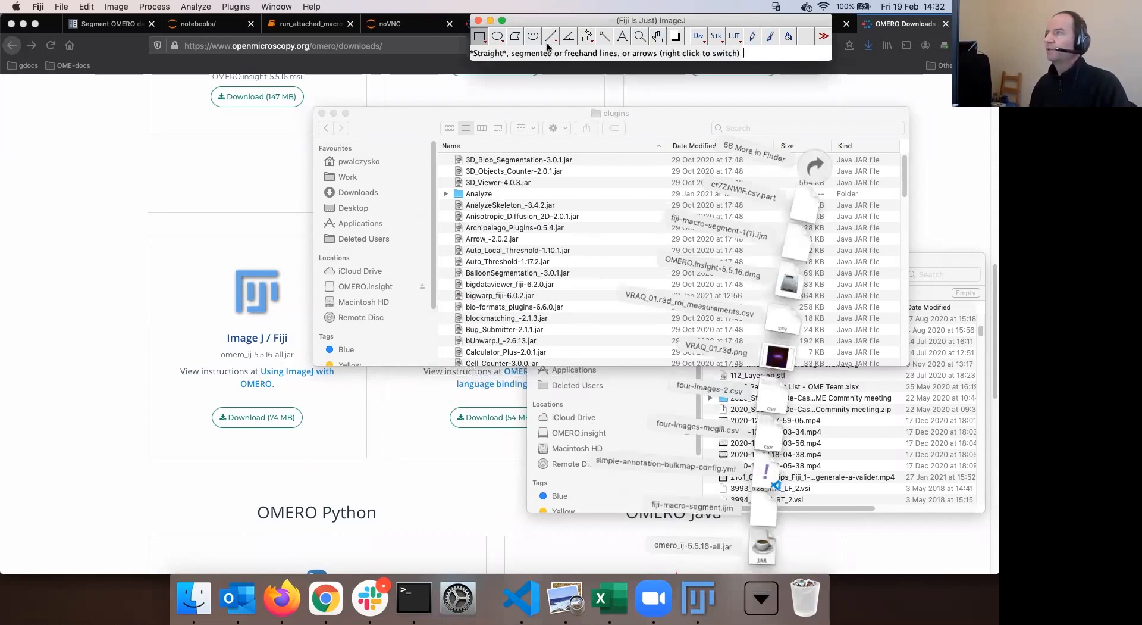
left_click(349, 126)
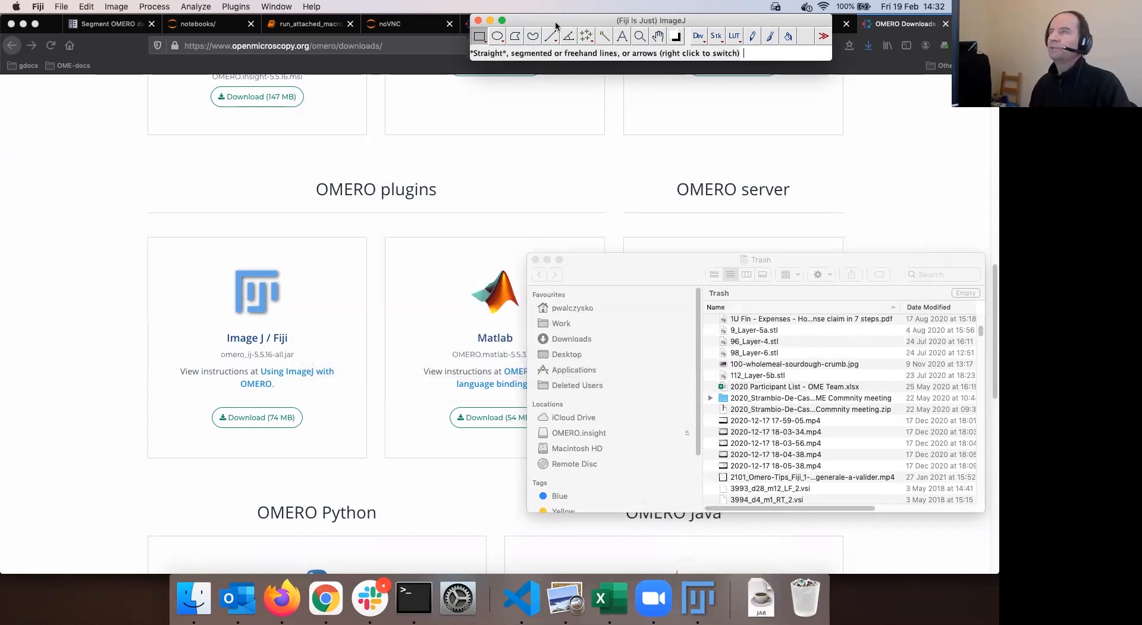
Open the Plugins > OMERO menu to reach Connect to OMERO…
left_click(237, 7)
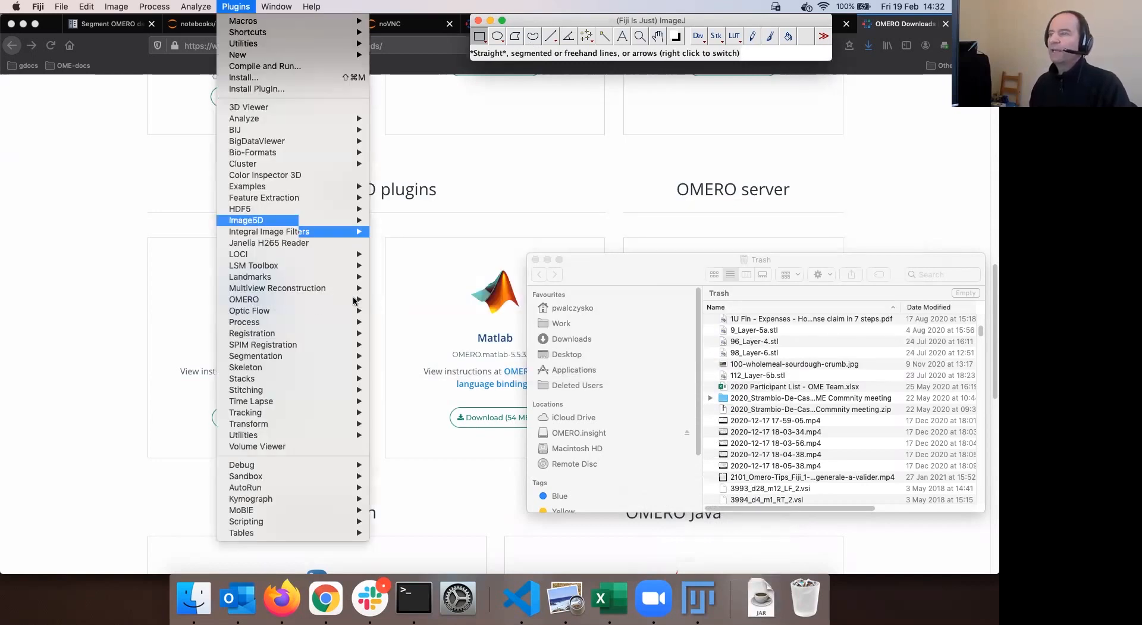
left_click(466, 19)
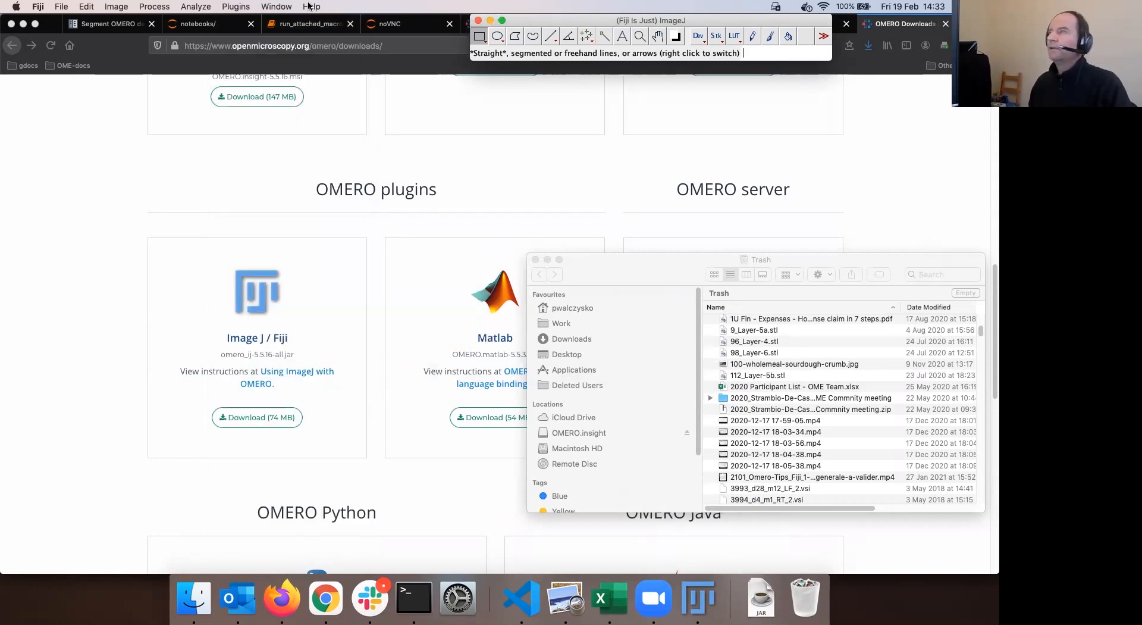
left_click(233, 8)
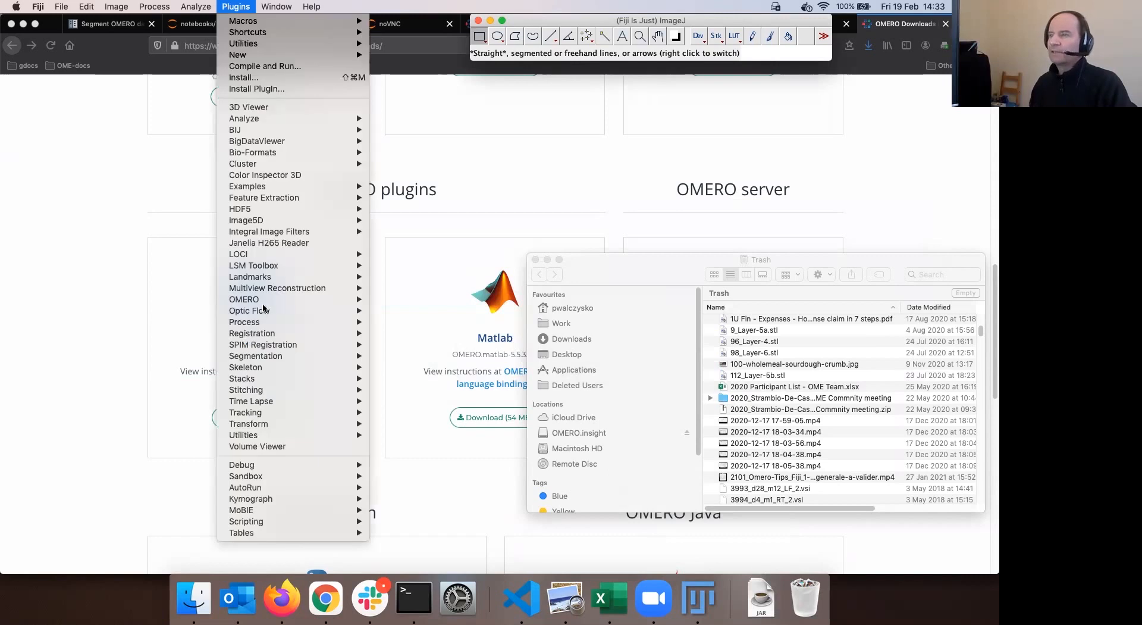
mouse_move(263, 302)
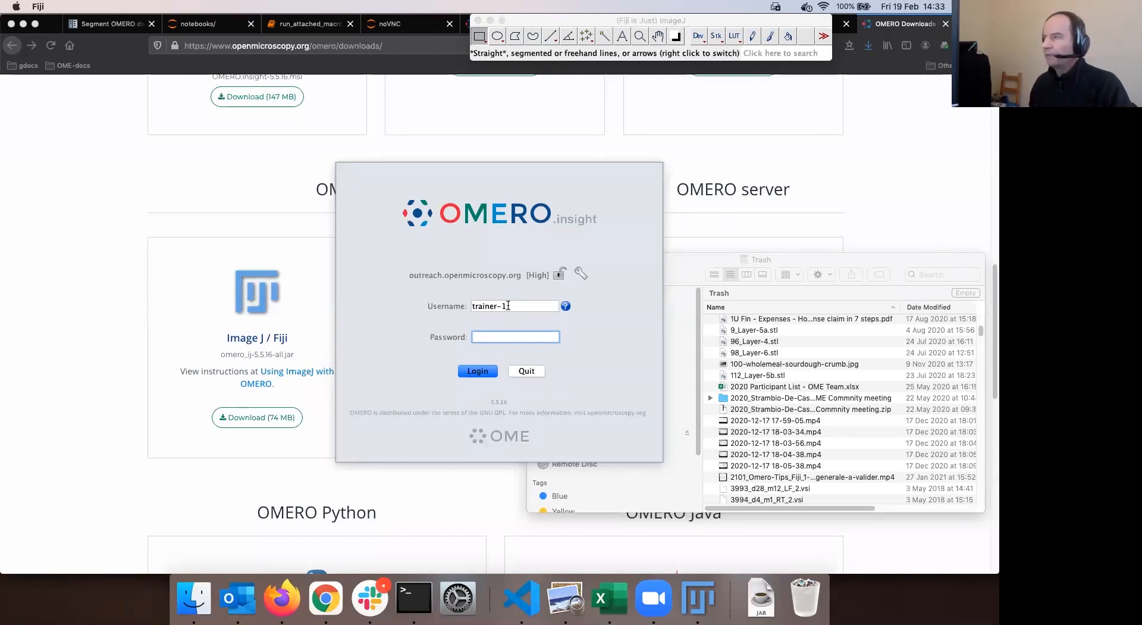
Replace the old username in the OMERO.insight login with the account username
key("shift+Tab")
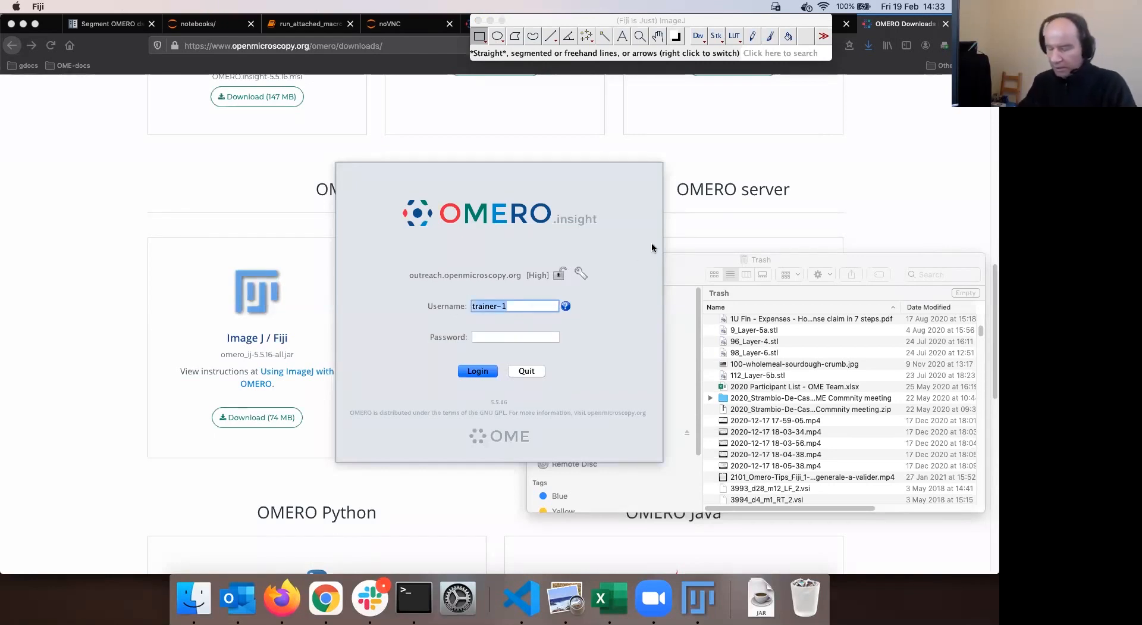
type("user")
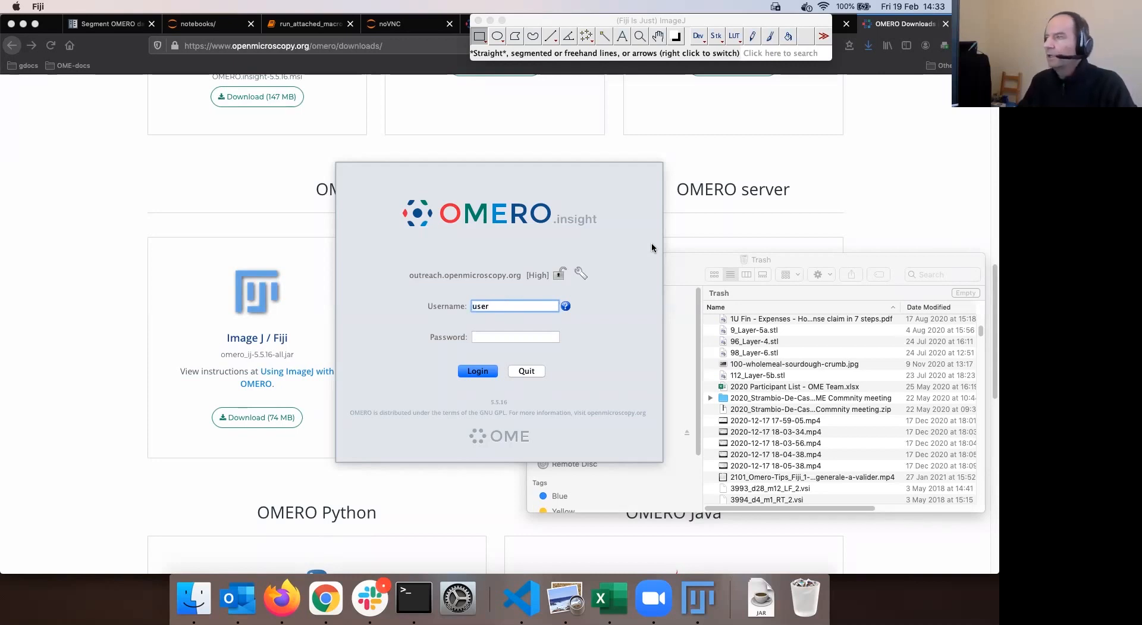
key("BackSpace")
key("BackSpace")
key("BackSpace")
key("BackSpace")
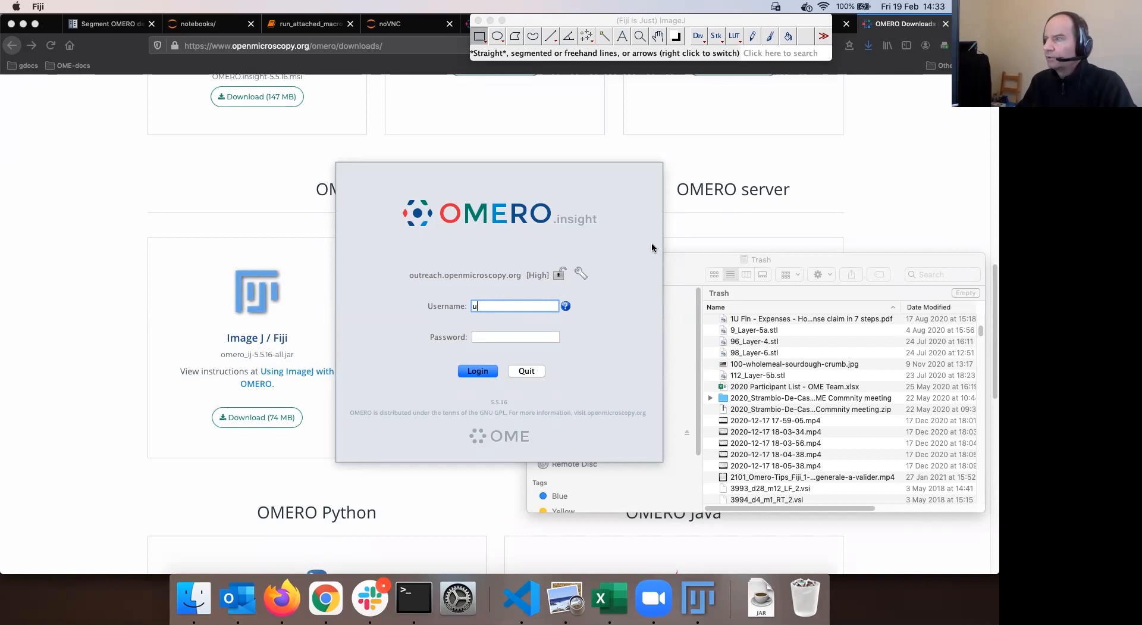
type("tra")
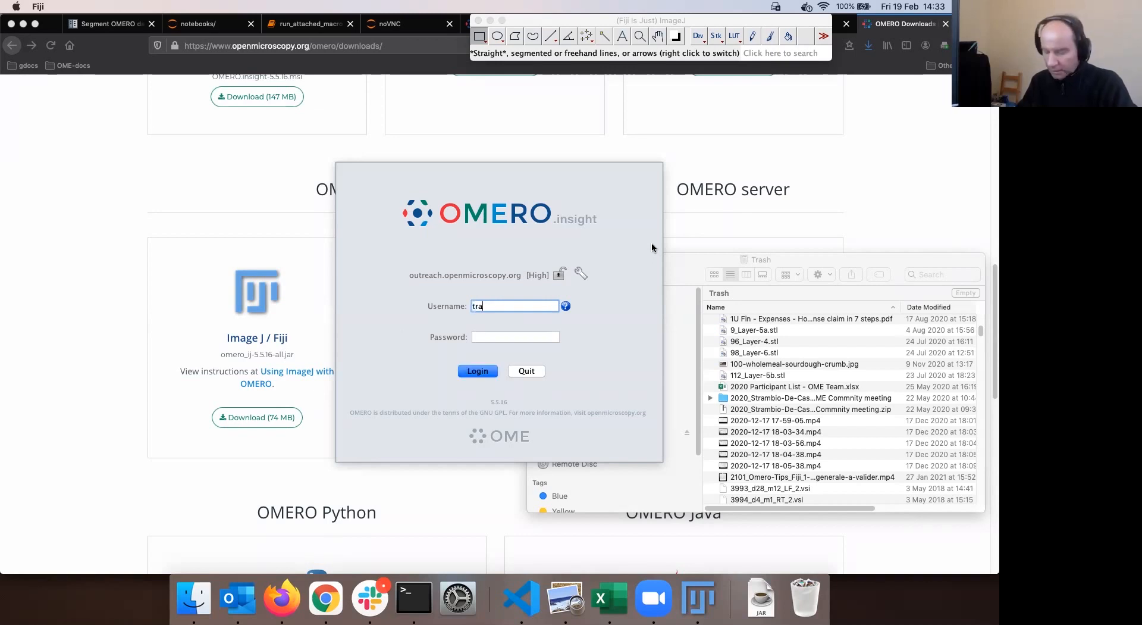
type("iner-1")
key("Tab")
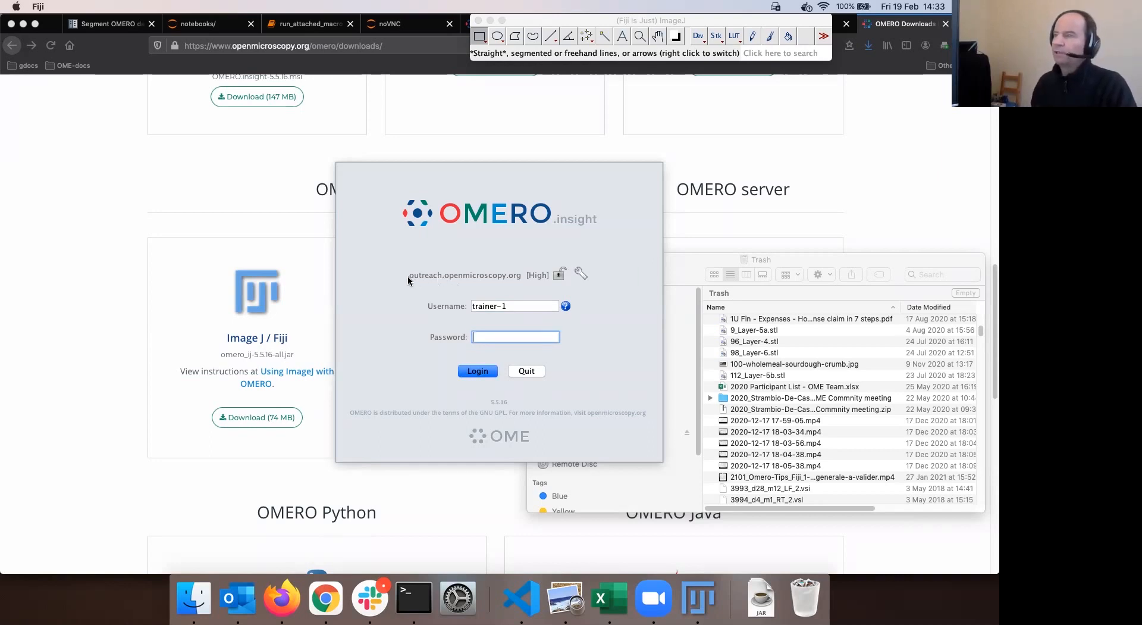
Open the Servers list and keep outreach.openmicroscopy.org selected over localhost
left_click(581, 274)
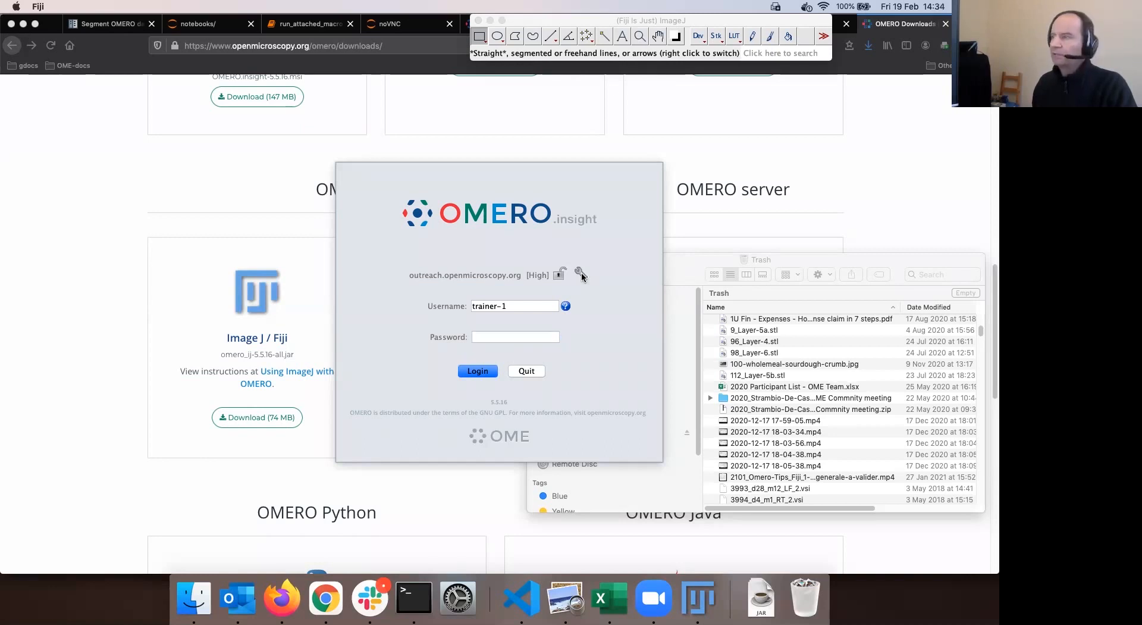
left_click(414, 293)
left_click(417, 302)
left_click(424, 293)
left_click(417, 302)
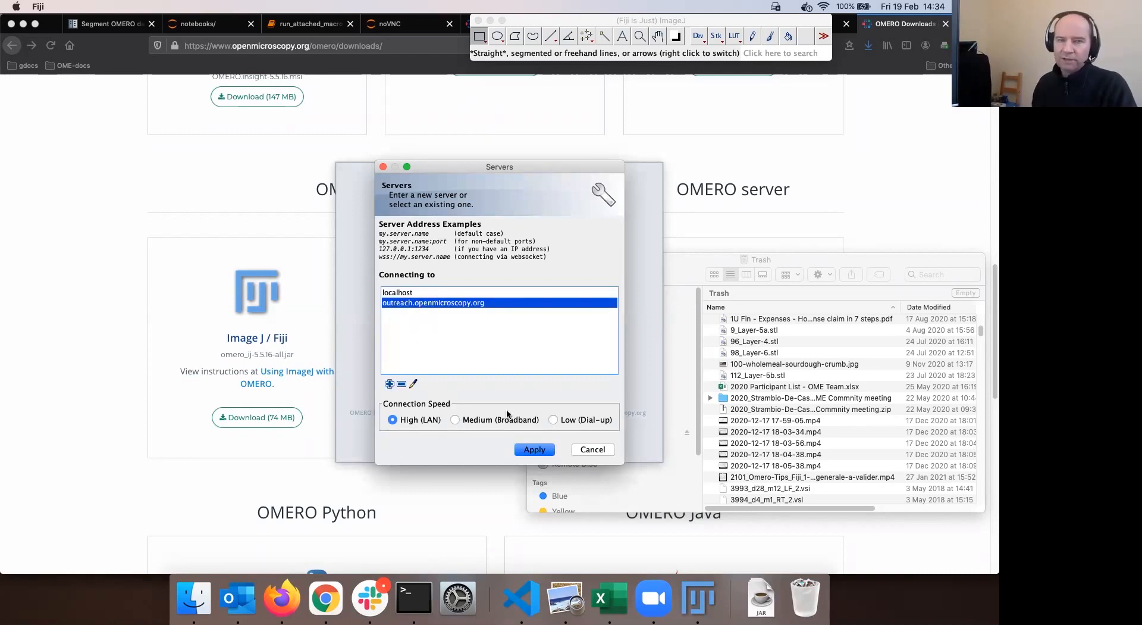
Dismiss the Servers dialog without changes, keeping outreach.openmicroscopy.org as the server
left_click(602, 451)
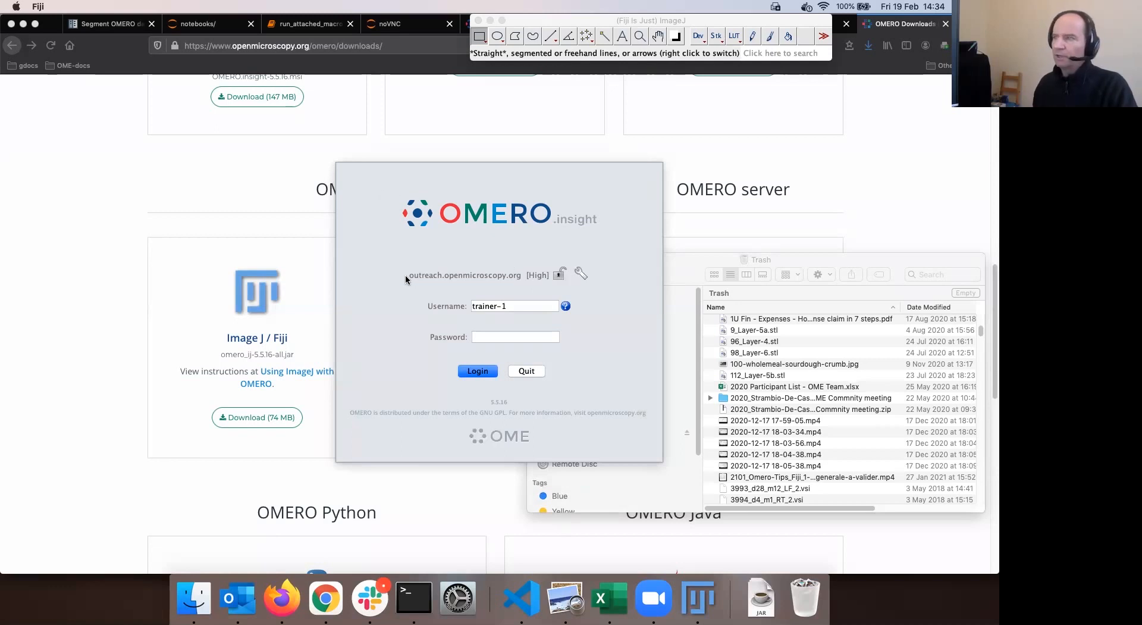
left_click(580, 273)
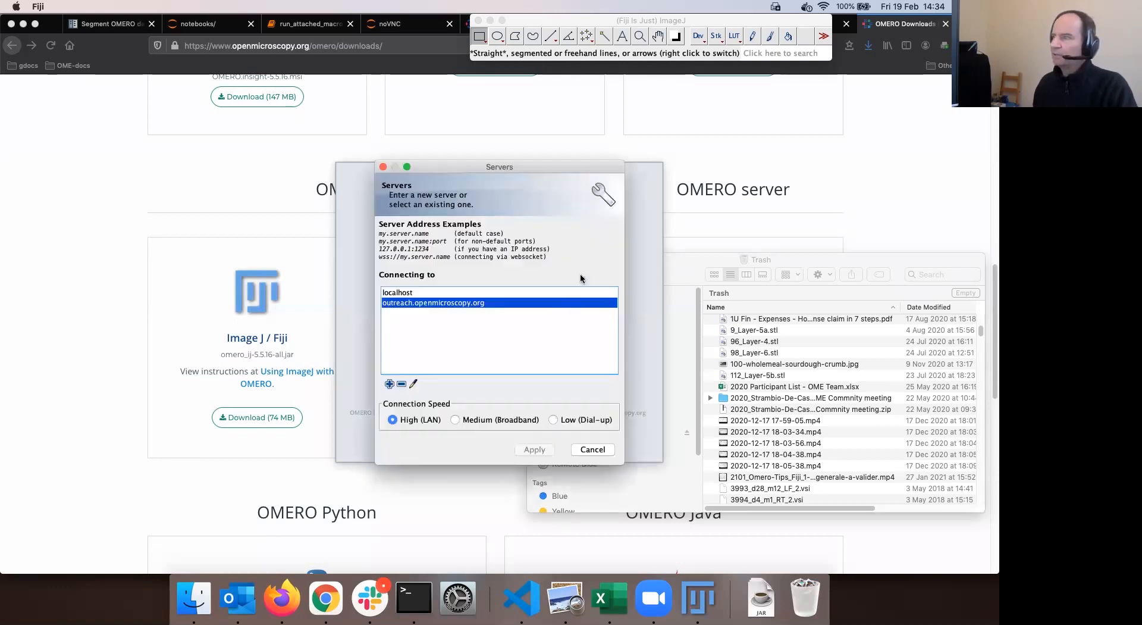
left_click(384, 167)
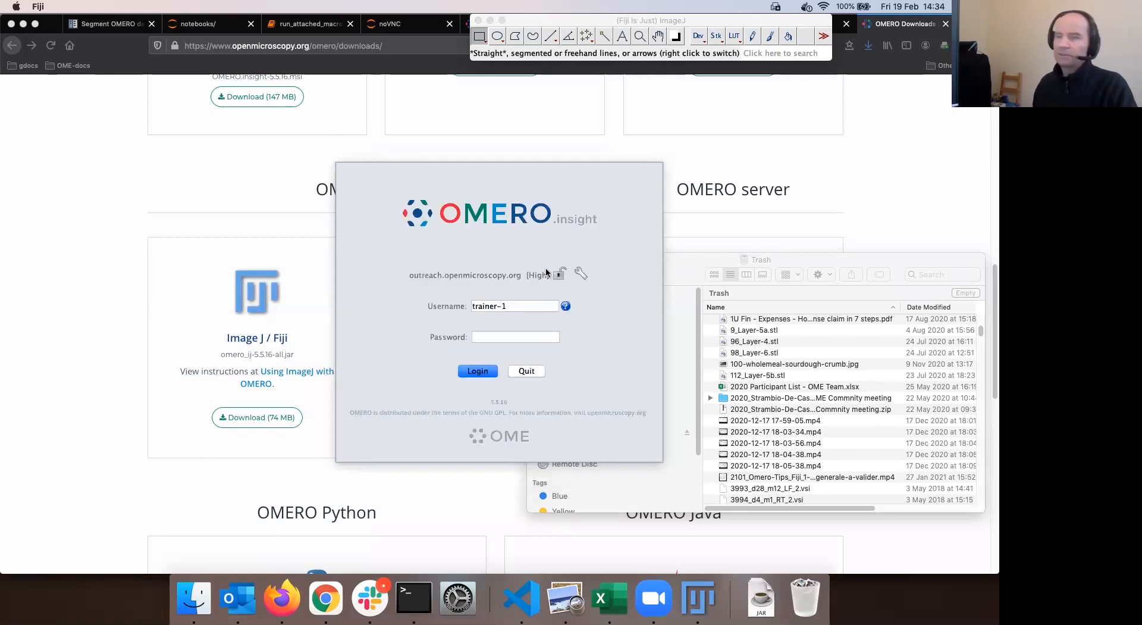
left_click(580, 273)
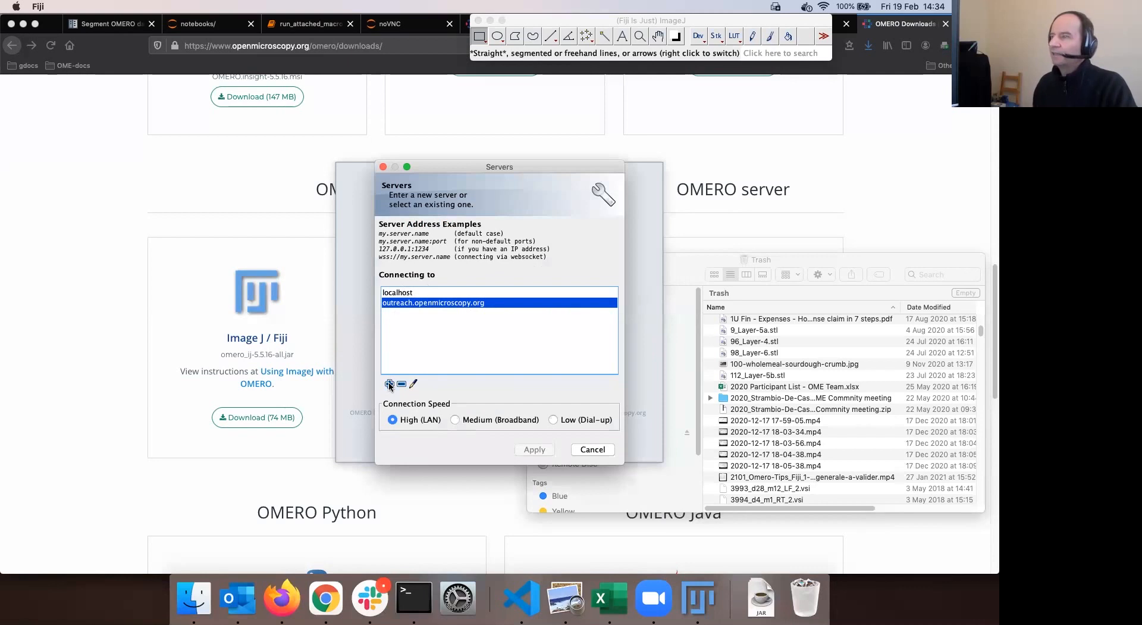
left_click(595, 450)
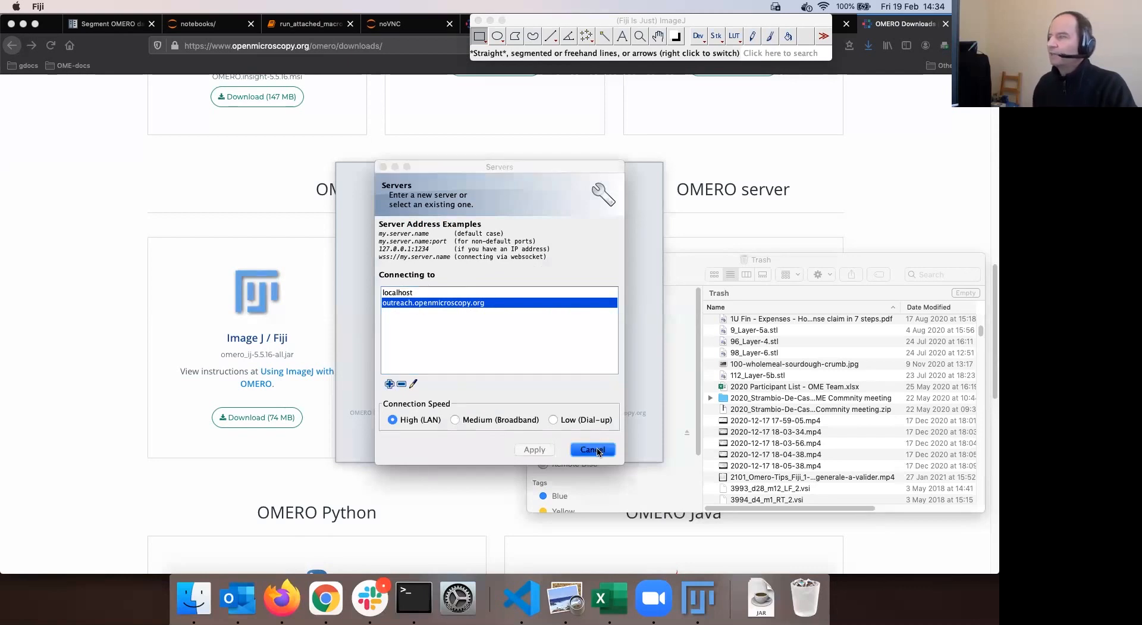
Enter the account password and log in to OMERO
mouse_move(560, 266)
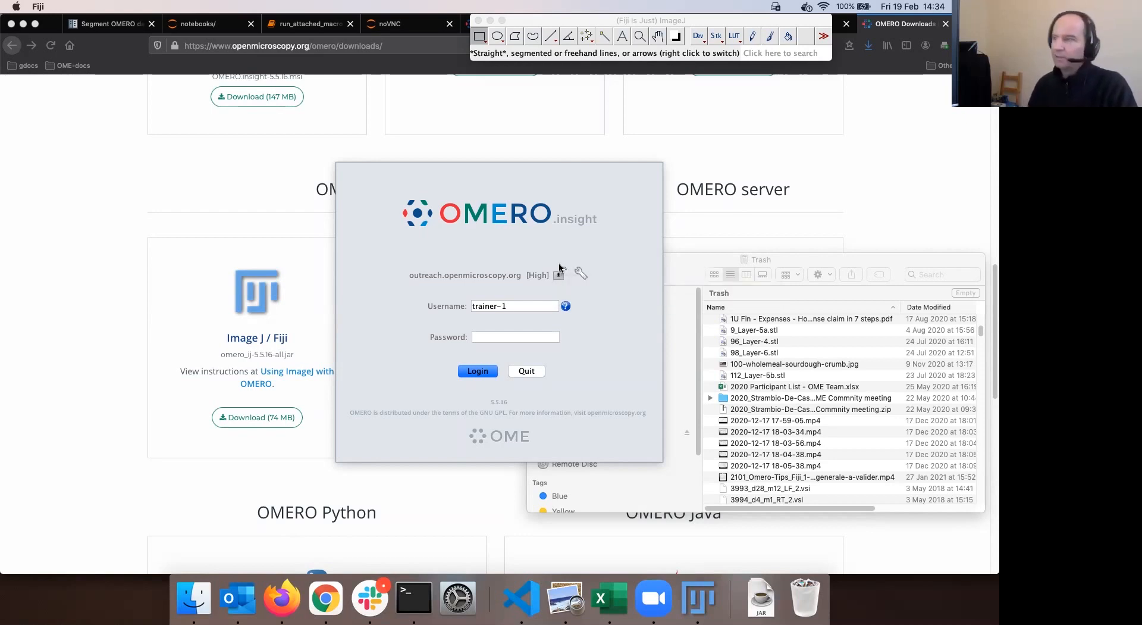
left_click(485, 336)
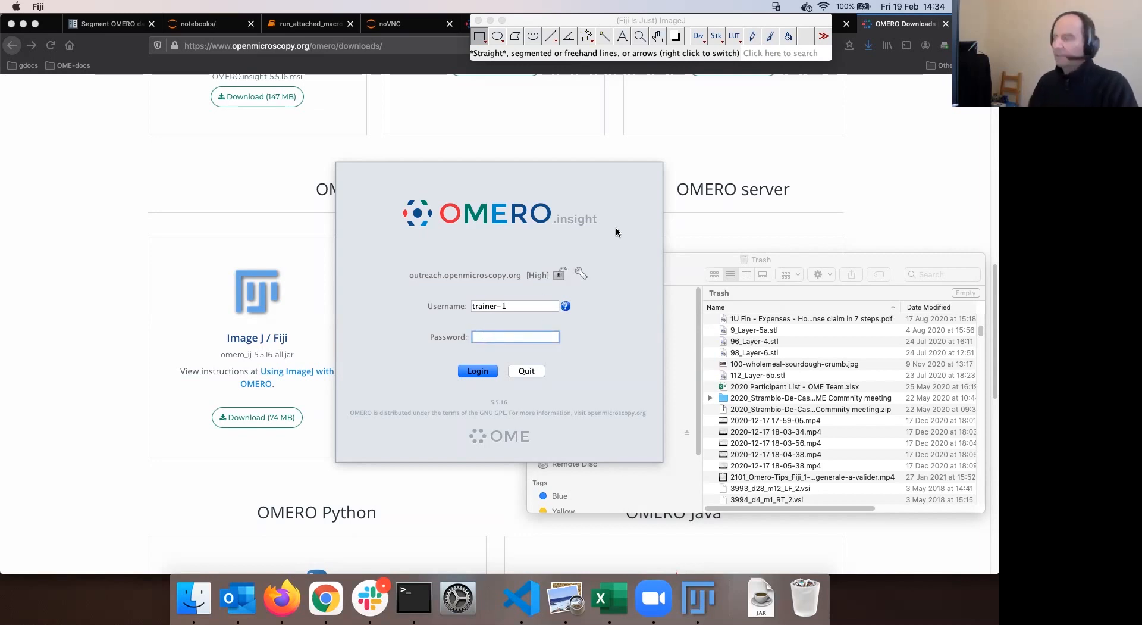
type("•••••")
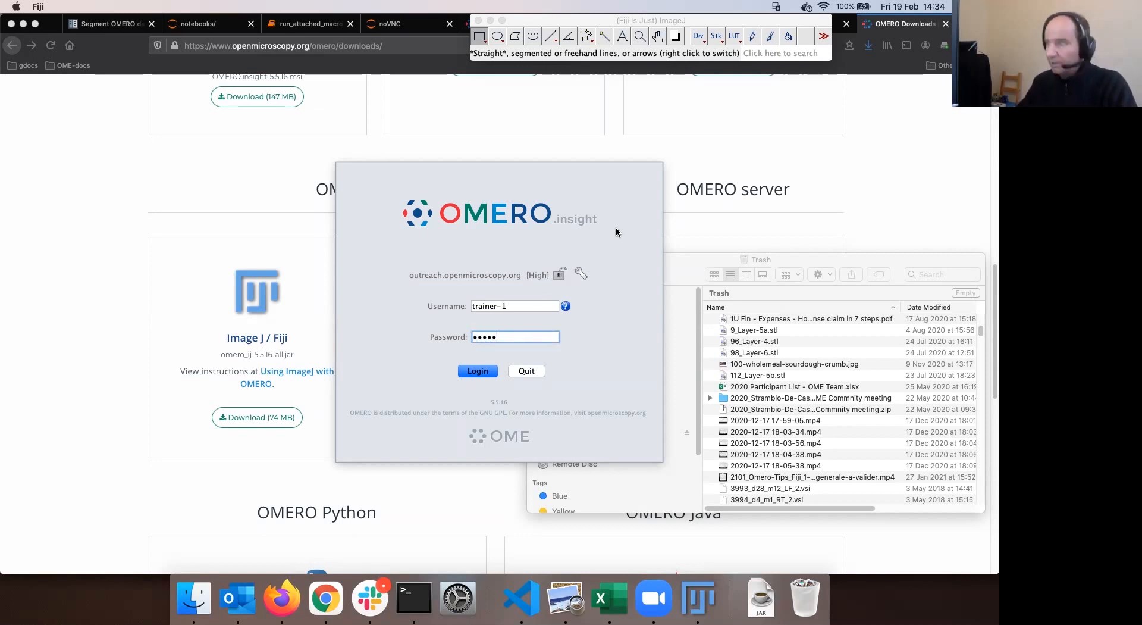
left_click(479, 371)
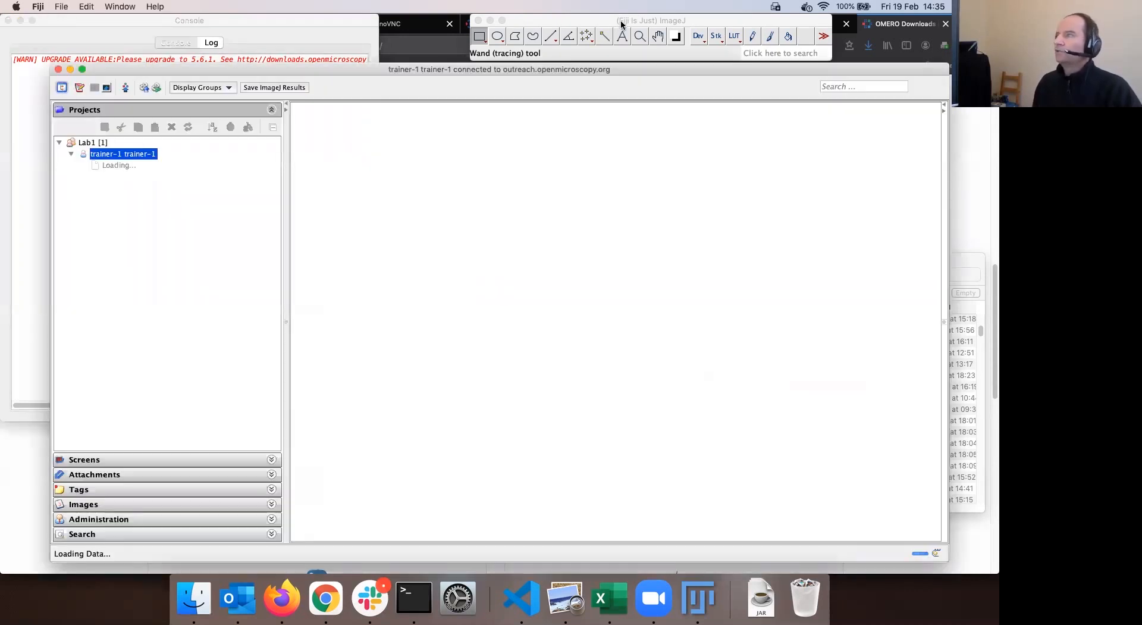
Reposition the OMERO browser window and expand A-Fiji-dataset to show its 4 image thumbnails
left_click_drag(622, 24, 618, 24)
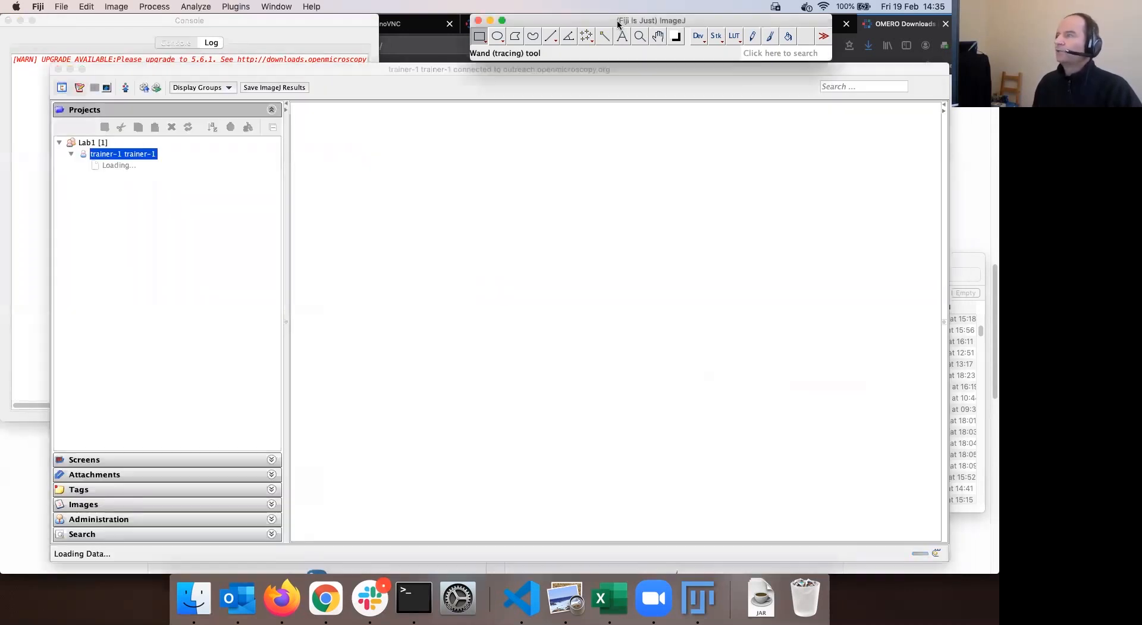
left_click_drag(330, 70, 356, 73)
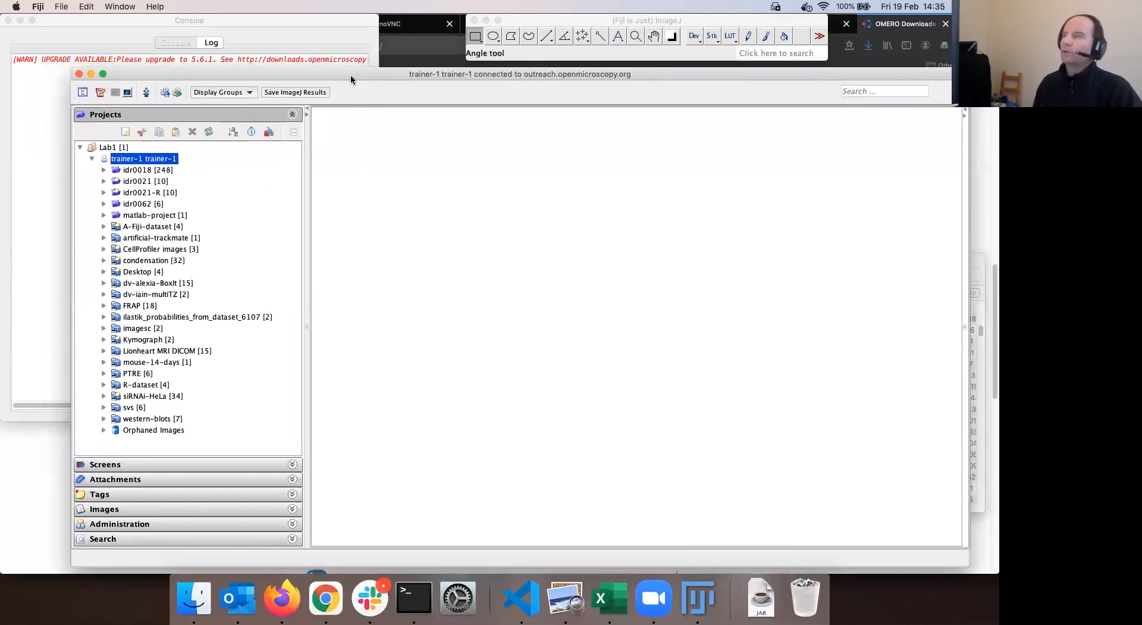
left_click_drag(351, 74, 350, 71)
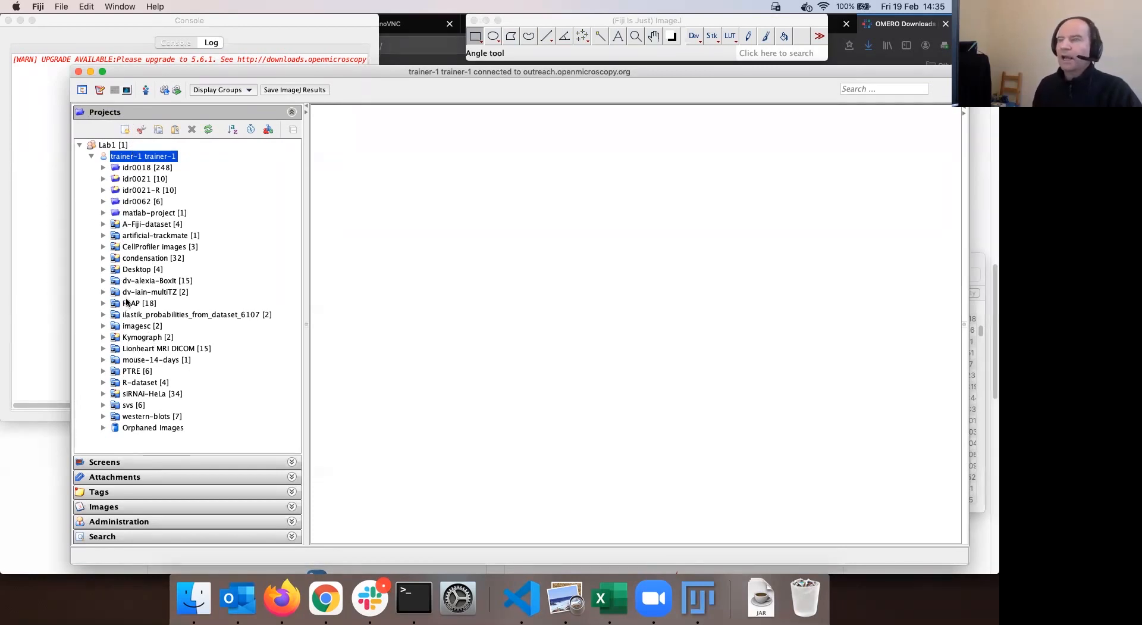
left_click(103, 224)
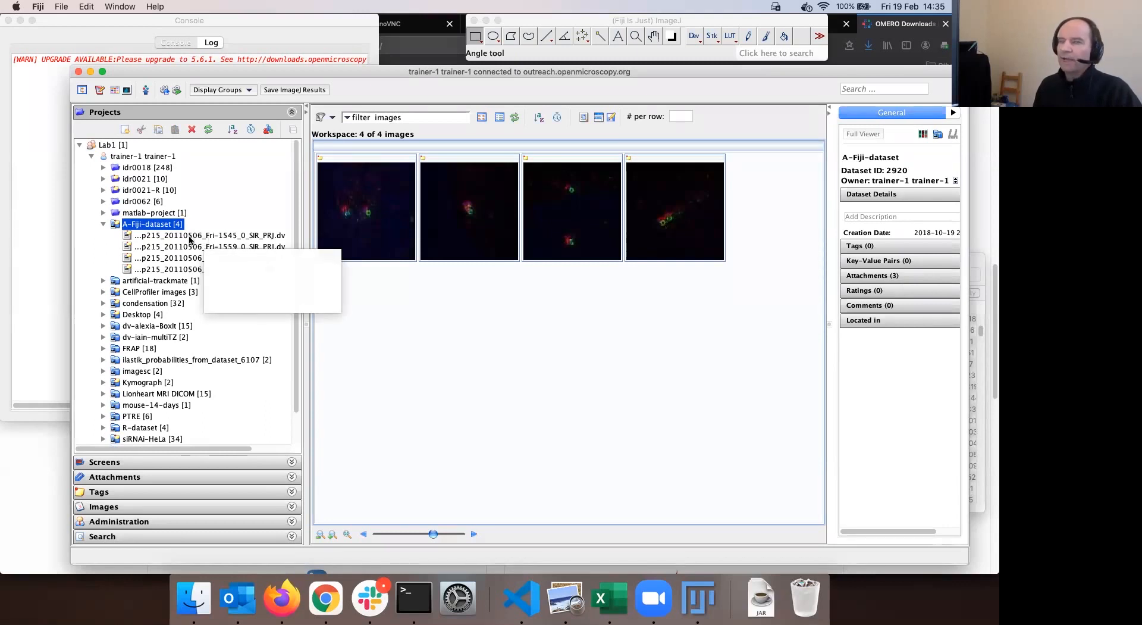
Select the first A-Fiji-dataset image, widen the metadata panel, and open it for Bio-Formats import
left_click(235, 236)
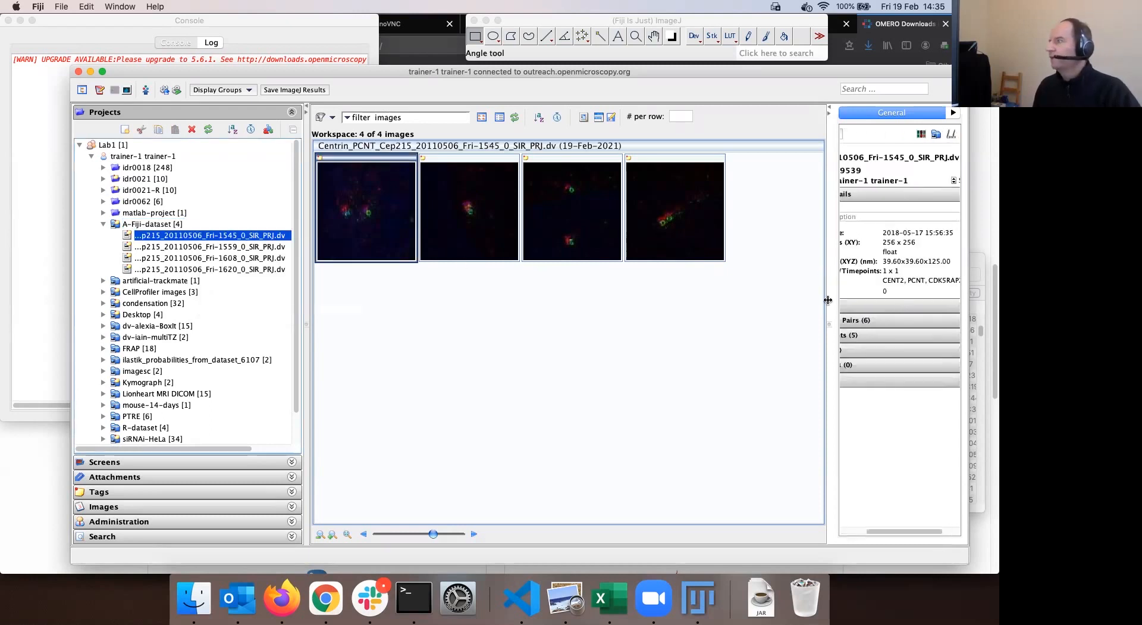
left_click_drag(829, 320, 767, 319)
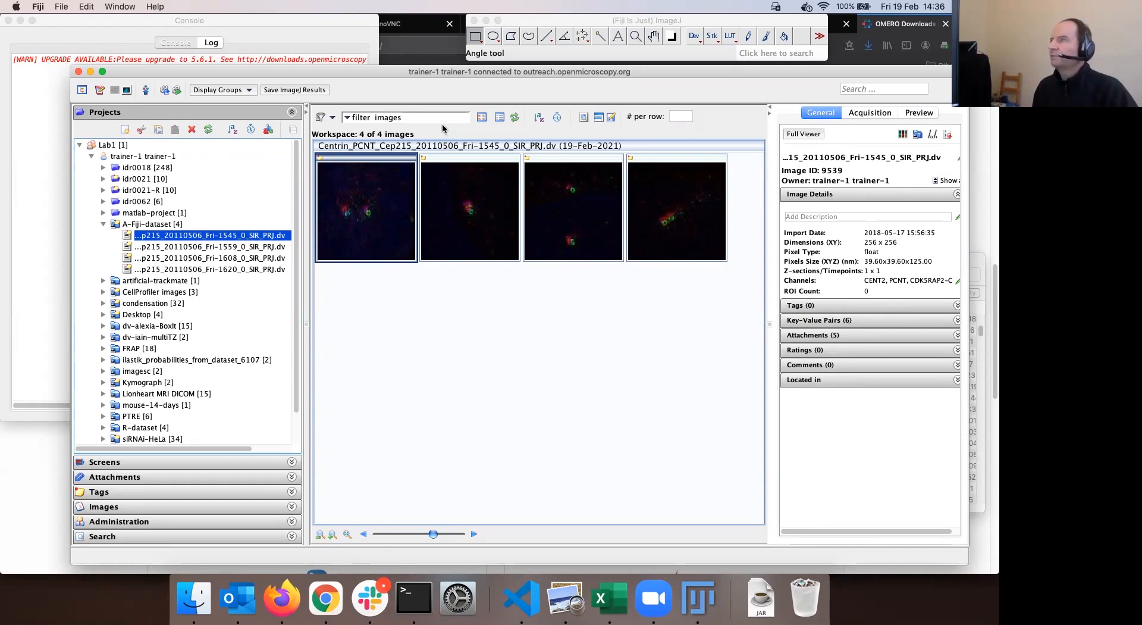
double_click(373, 218)
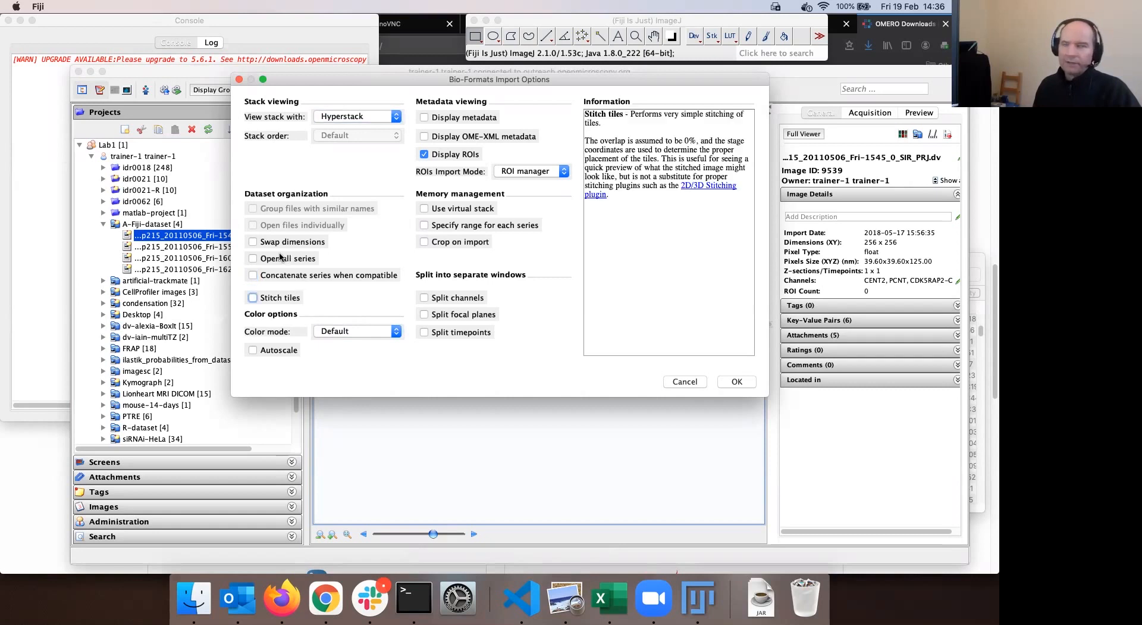
Accept the default Bio-Formats import options (Hyperstack, Display ROIs)
left_click_drag(488, 79, 499, 85)
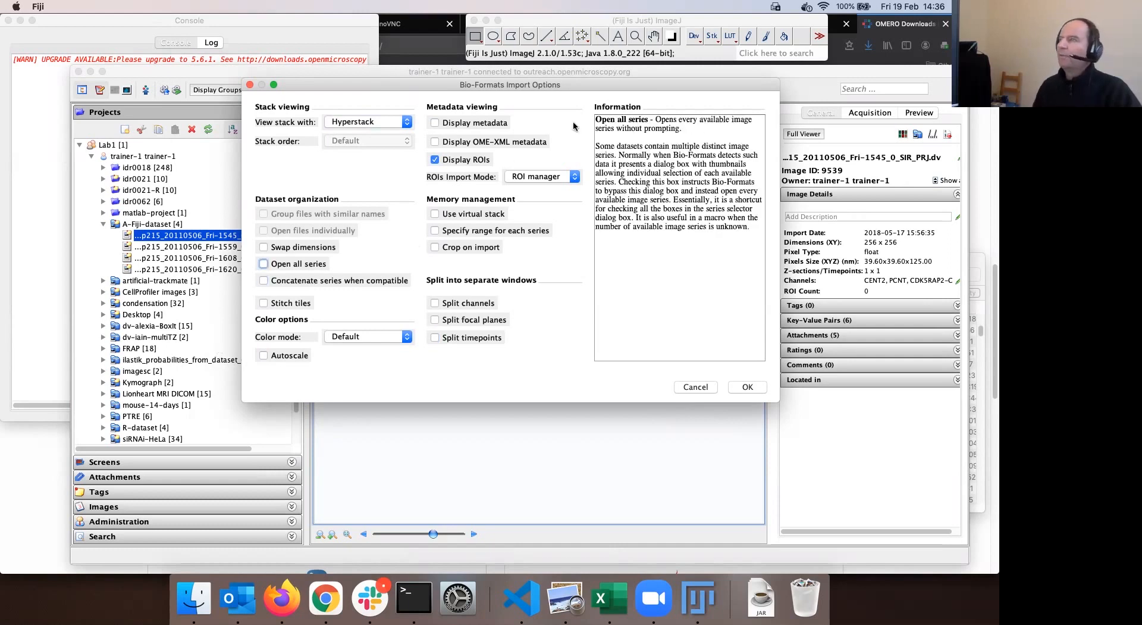
left_click(749, 387)
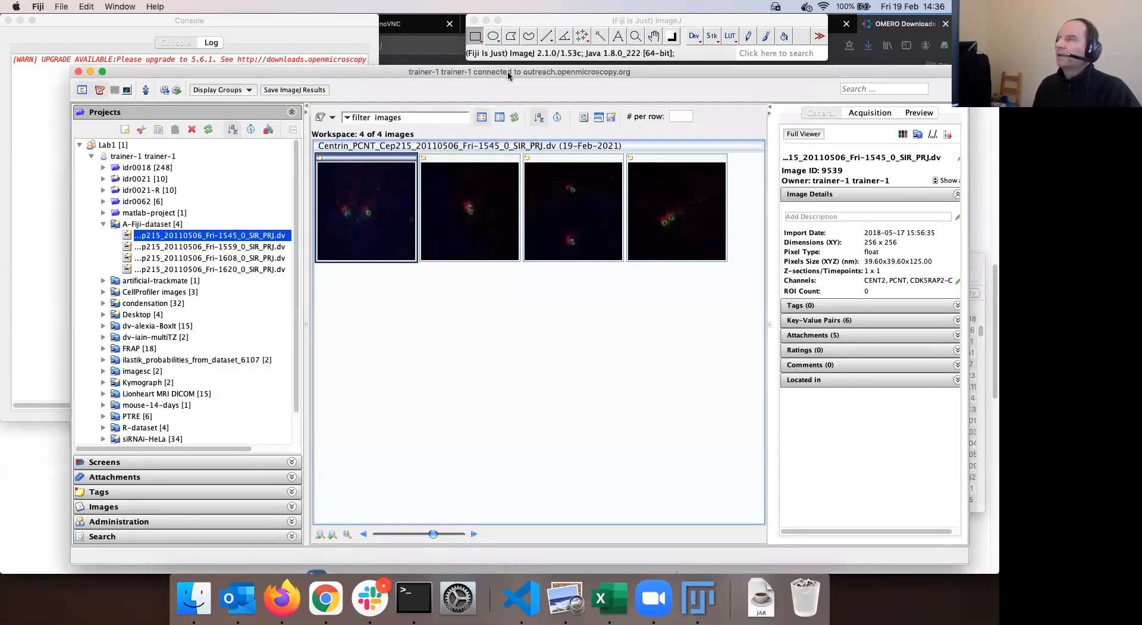
Open the first dataset image, Centrin_PCNT_Cep215_20110506_Fri-1545_0_SIR_PRJ, from OMERO.insight in a Fiji window
mouse_move(499, 70)
left_mouse_down()
mouse_move(508, 78)
mouse_move(498, 78)
left_mouse_up()
left_click(483, 56)
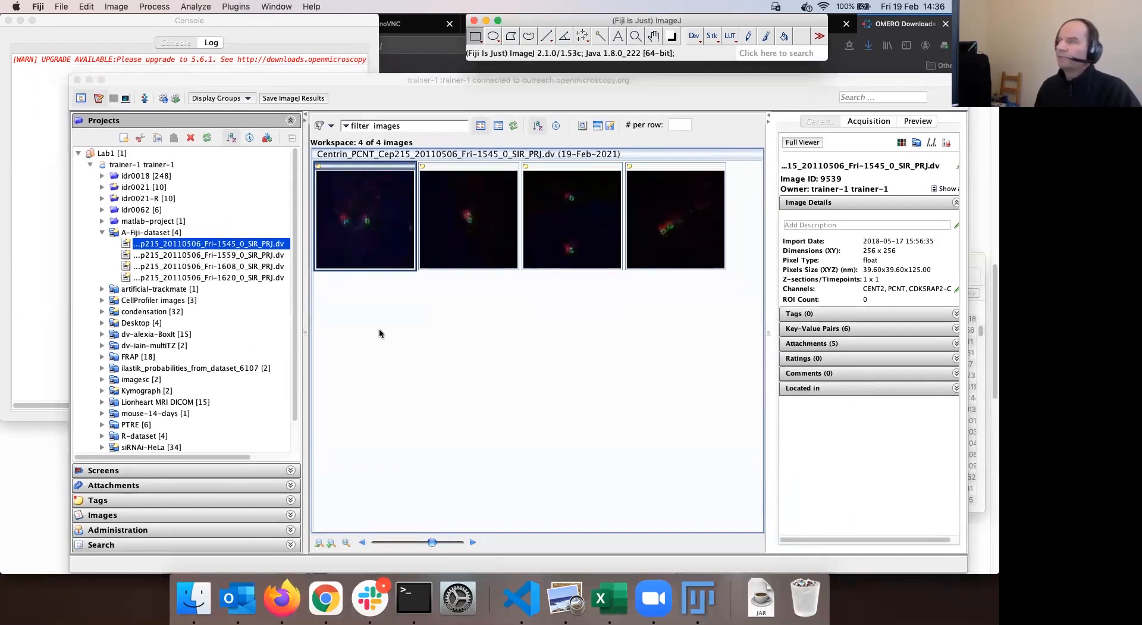
double_click(365, 246)
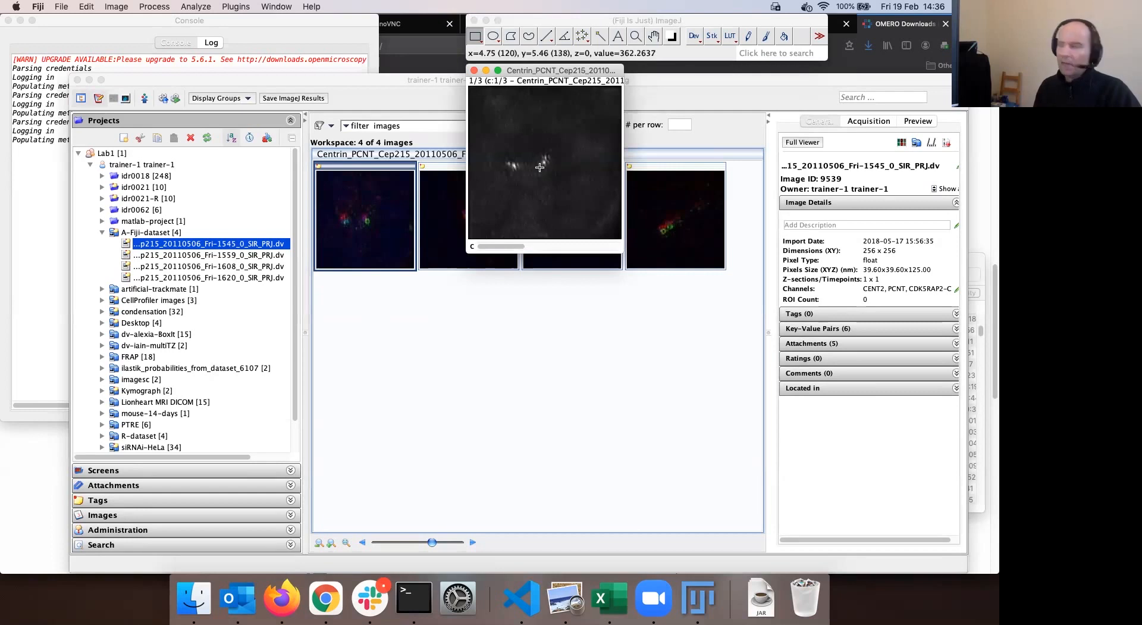
left_click_drag(549, 73, 534, 83)
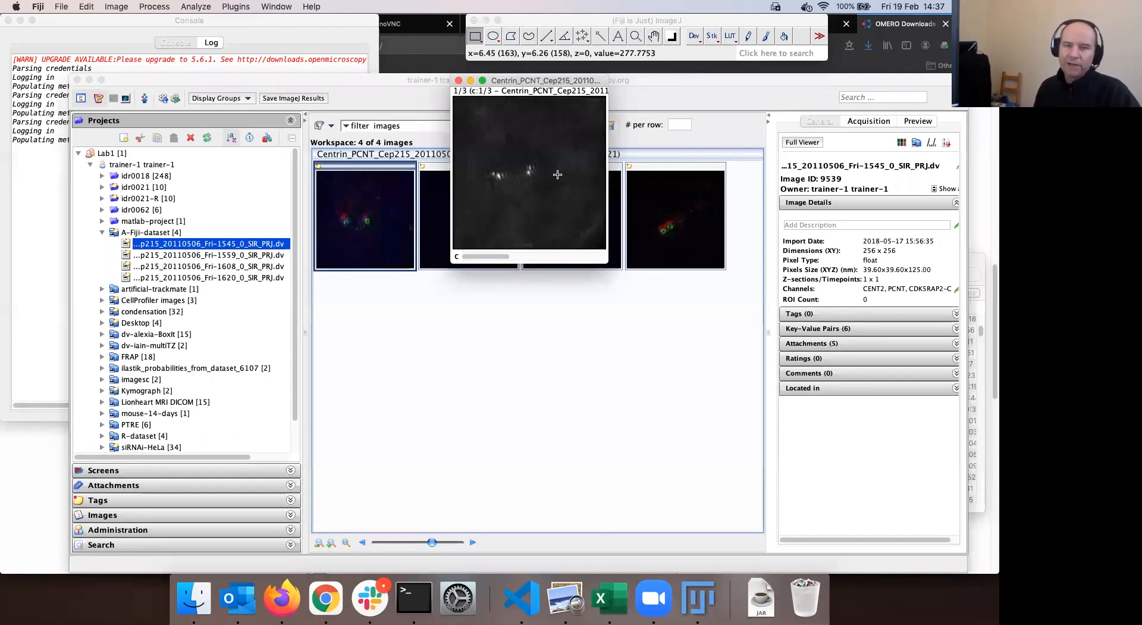
Check channel 2, return to channel 1, move the Centrin window left, and choose the Freehand selection tool
left_click(536, 257)
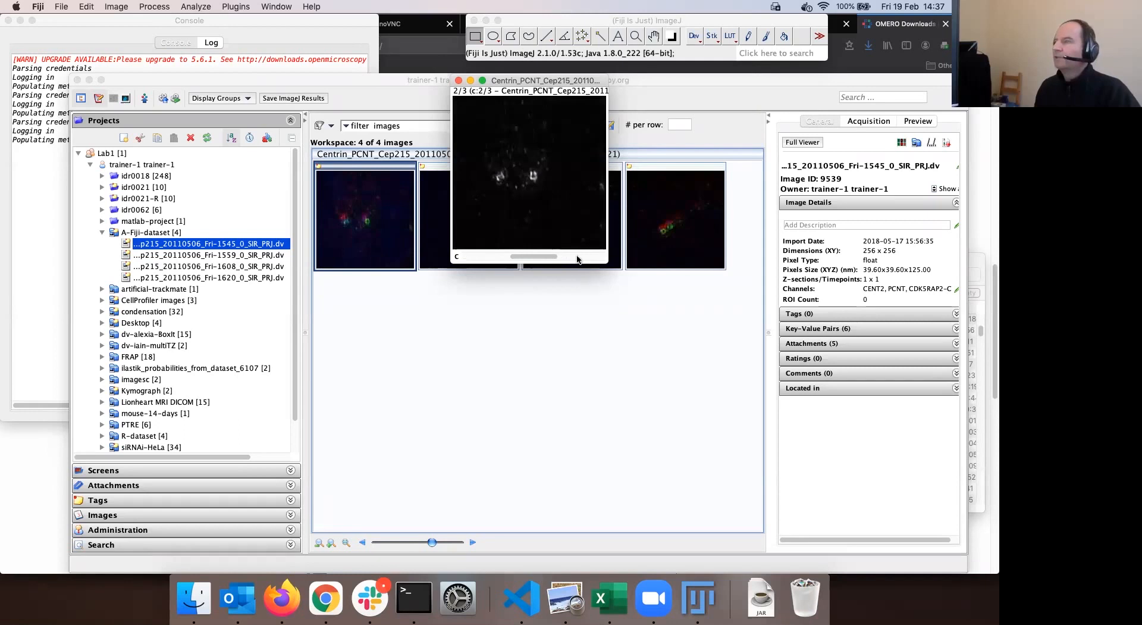
left_click(484, 253)
left_click_drag(535, 80, 520, 82)
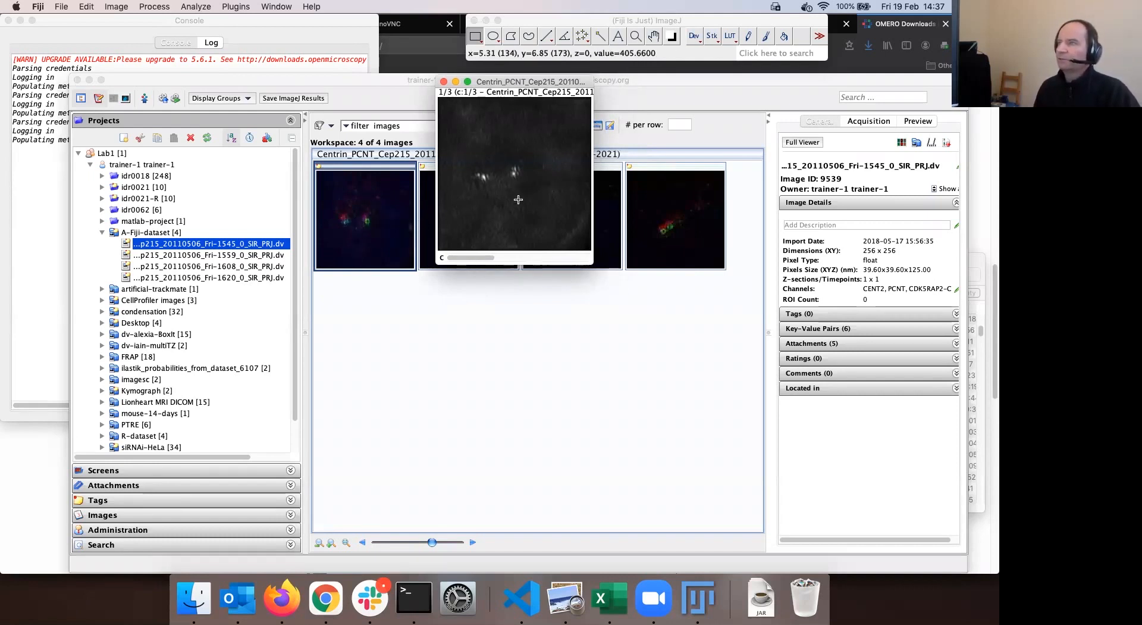
left_click_drag(525, 82, 510, 89)
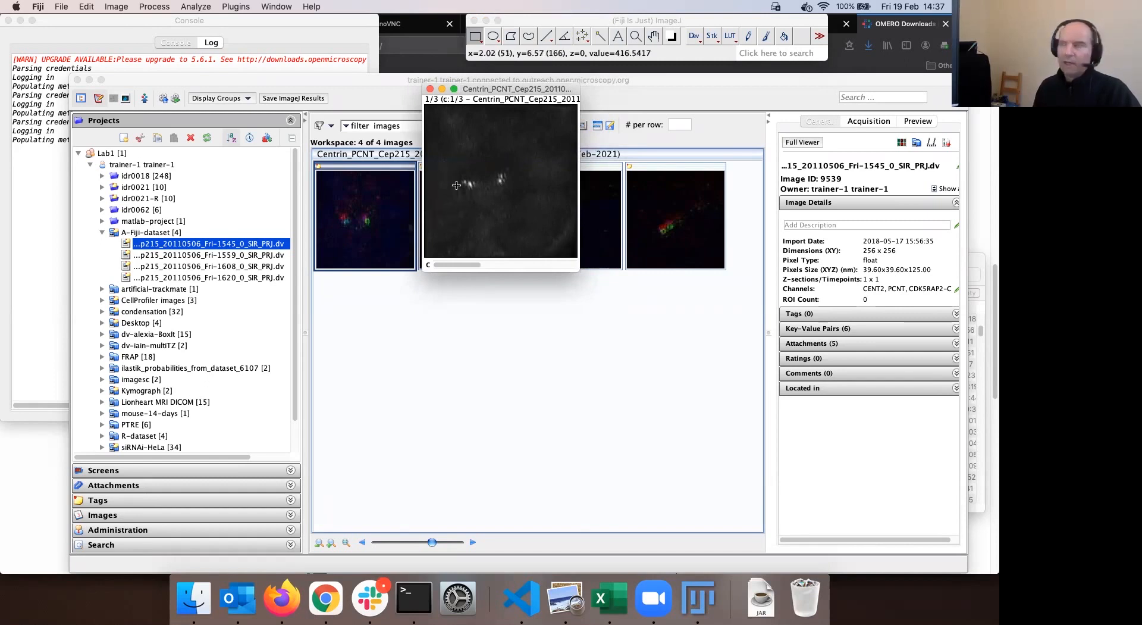
left_click_drag(502, 91, 491, 94)
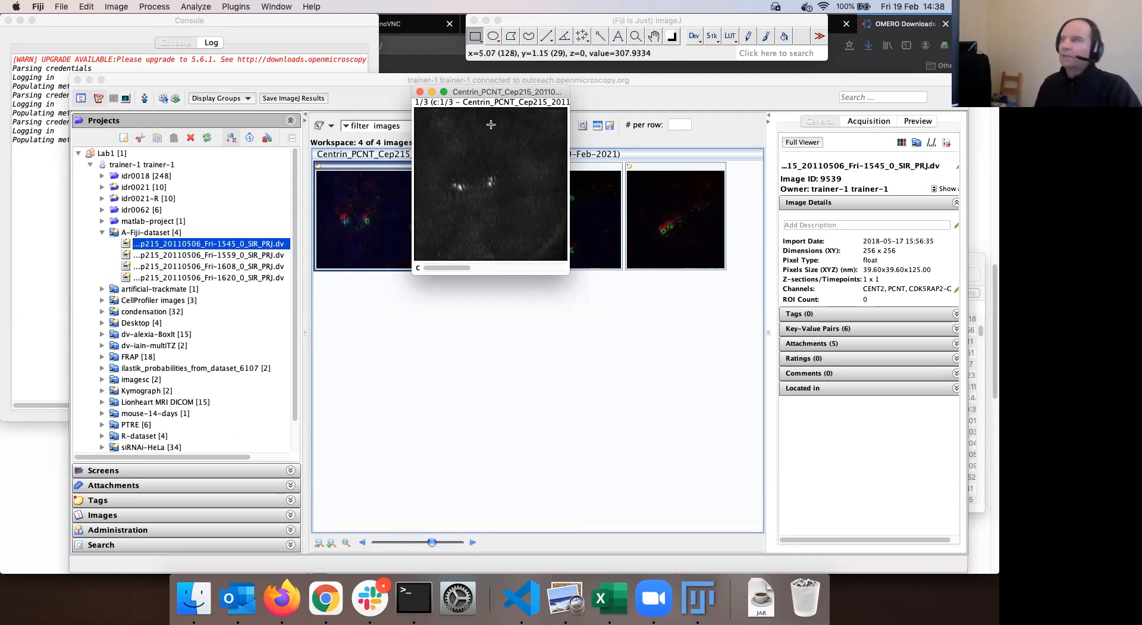
left_click_drag(504, 93, 487, 88)
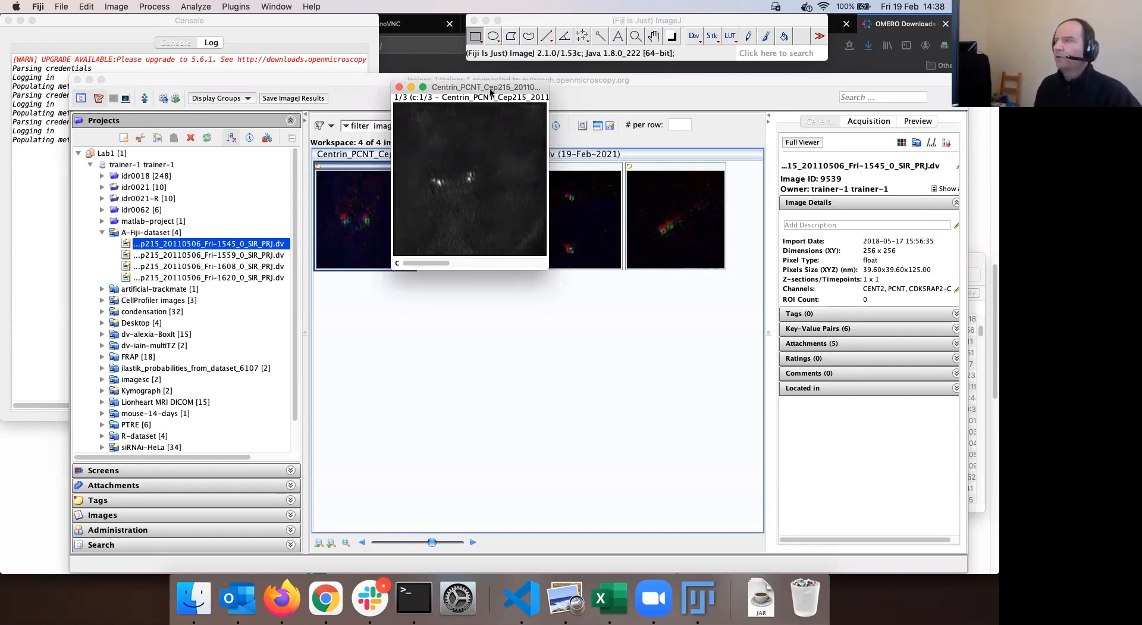
left_click_drag(486, 88, 488, 90)
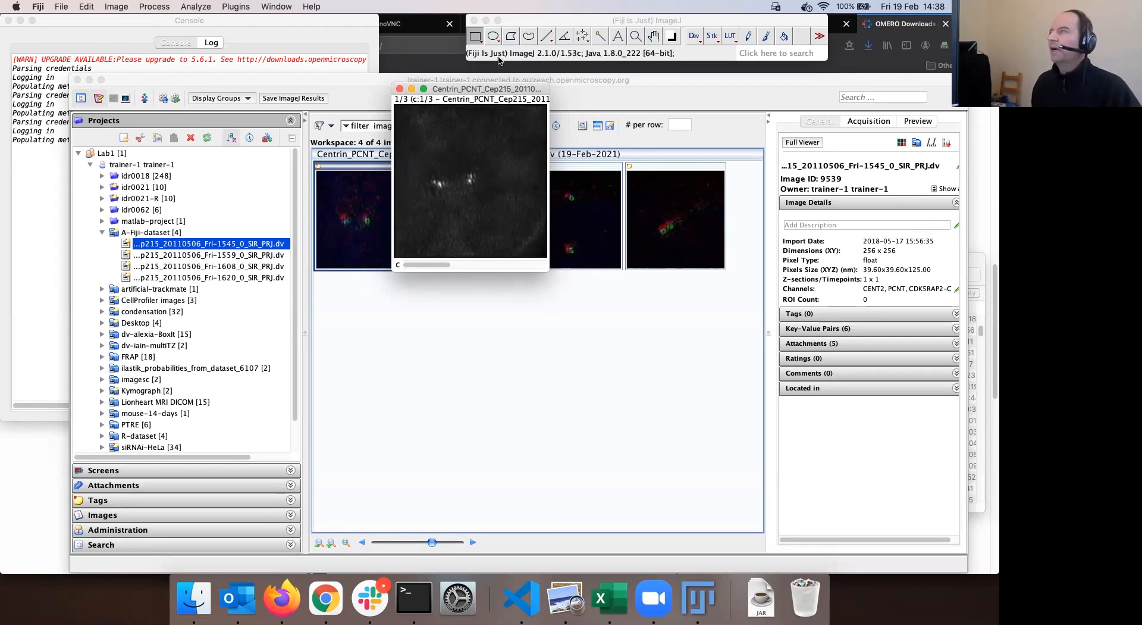
left_click(529, 37)
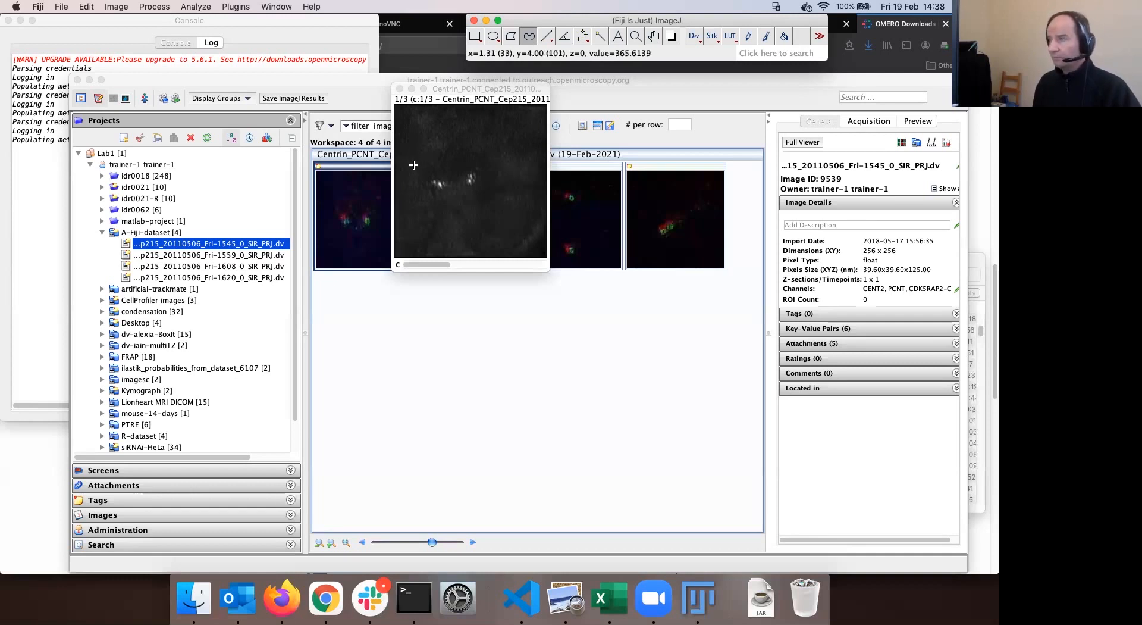
Outline the two bright Centrin spots freehand on channel 1 and zoom the image to about twice its size
mouse_move(418, 173)
left_mouse_down()
mouse_move(430, 157)
mouse_move(479, 154)
mouse_move(519, 179)
mouse_move(495, 225)
mouse_move(418, 207)
mouse_move(411, 180)
mouse_move(420, 174)
left_mouse_up()
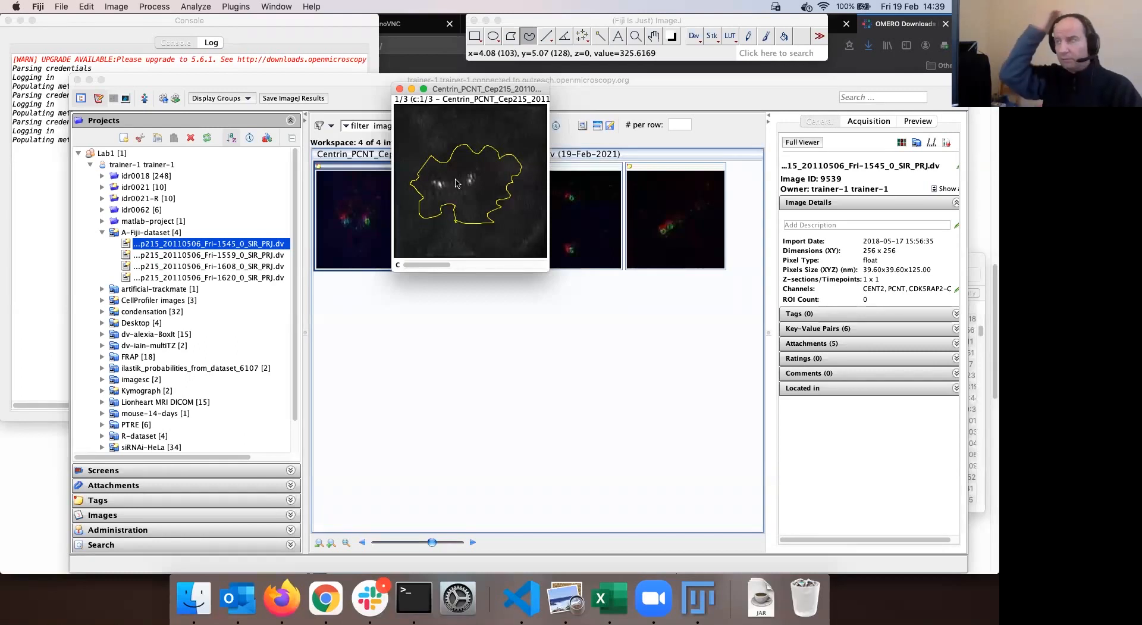
left_click_drag(475, 92, 449, 112)
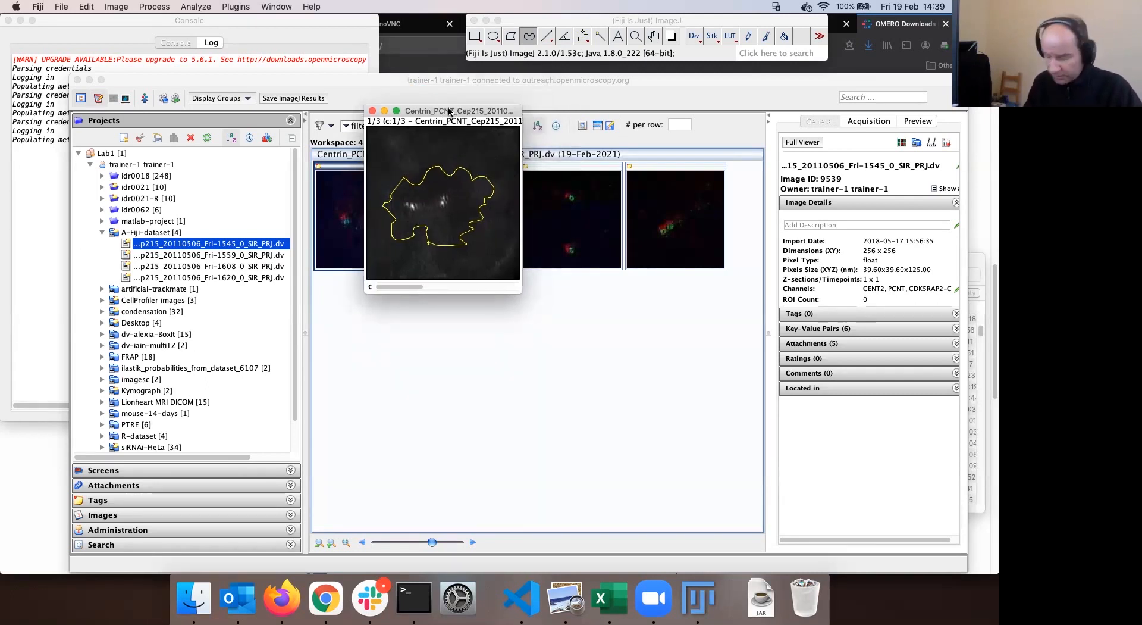
key("plus")
key("plus")
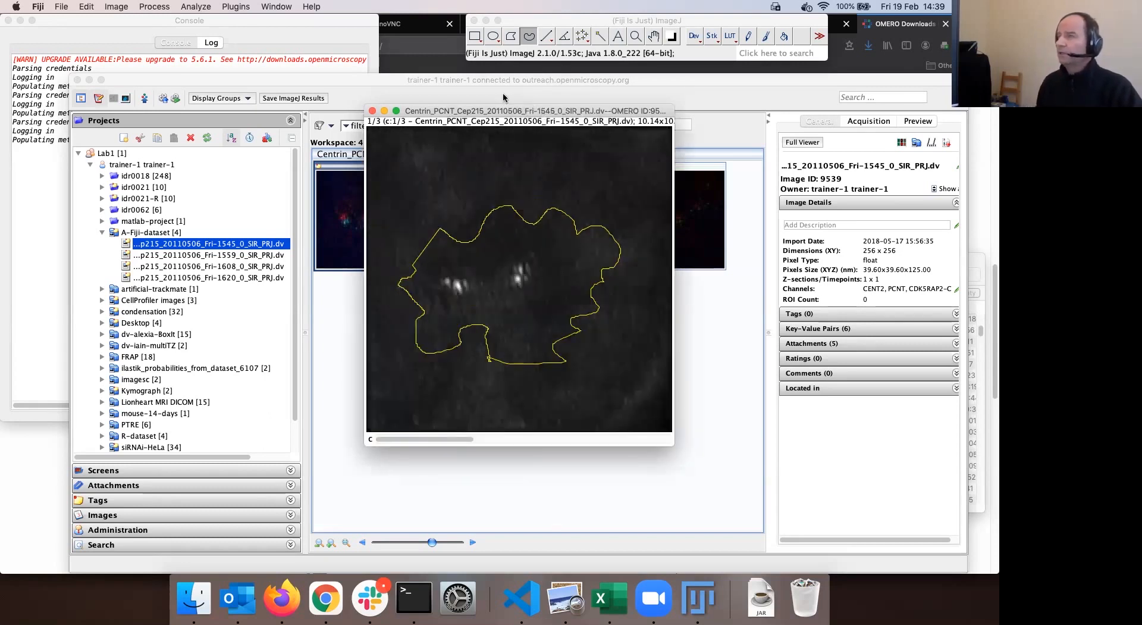
left_click_drag(538, 111, 472, 92)
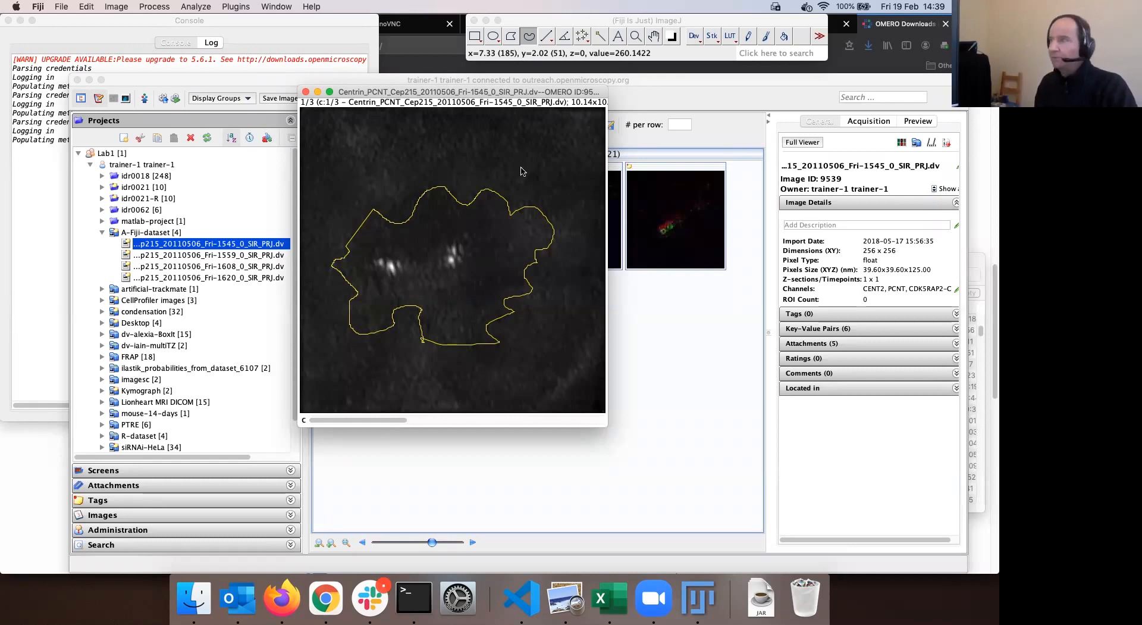
key("t")
left_click_drag(593, 339, 660, 145)
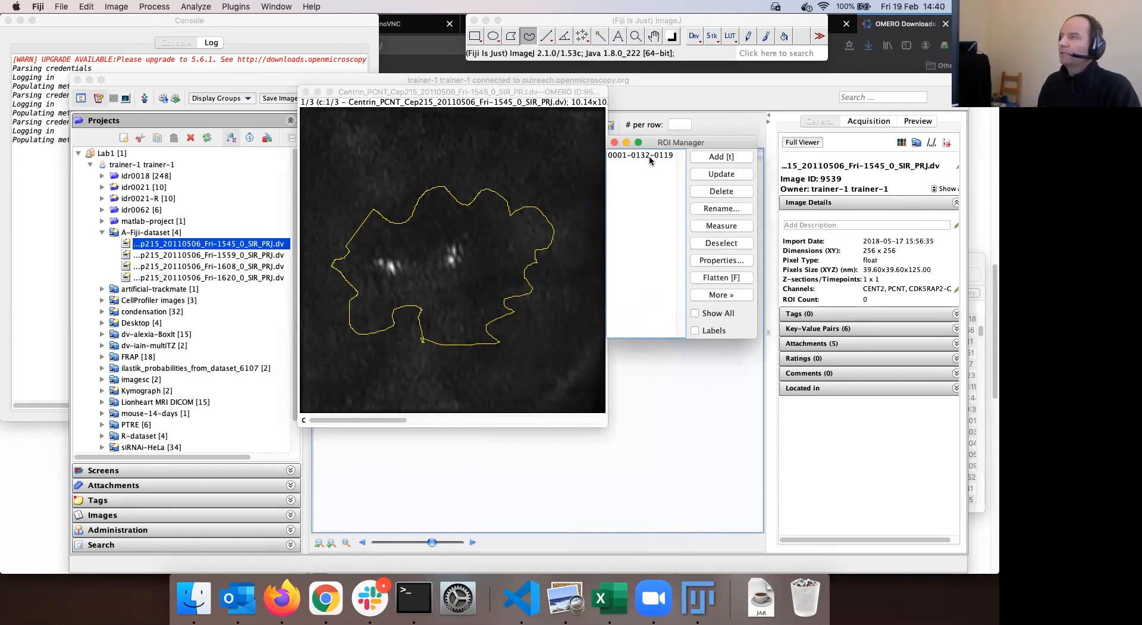
left_click(648, 158)
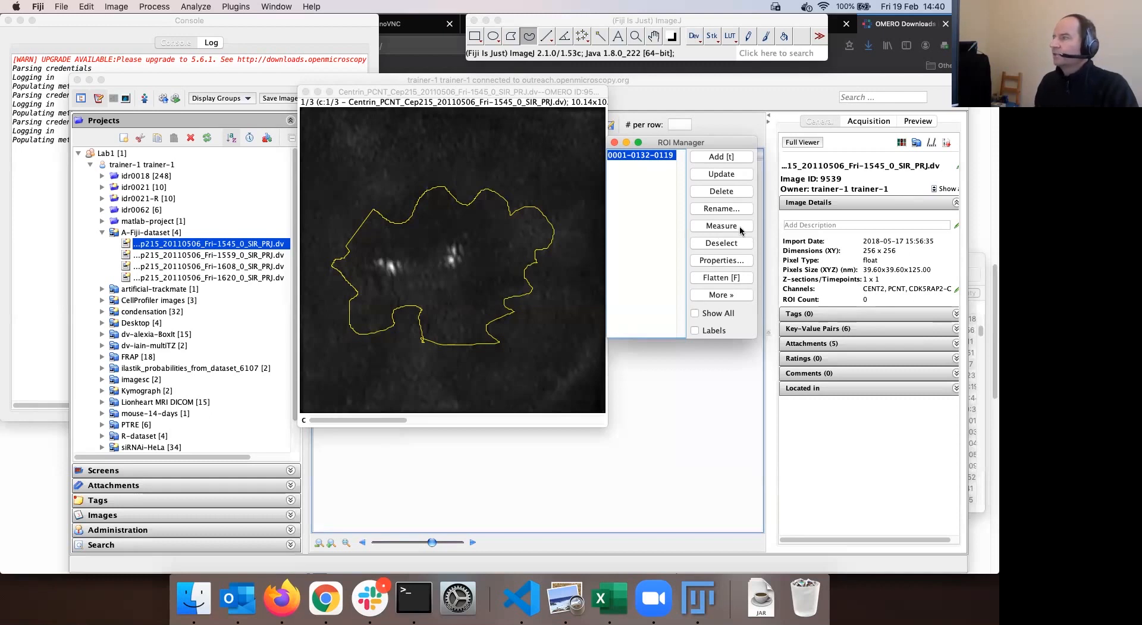
left_click_drag(688, 144, 705, 138)
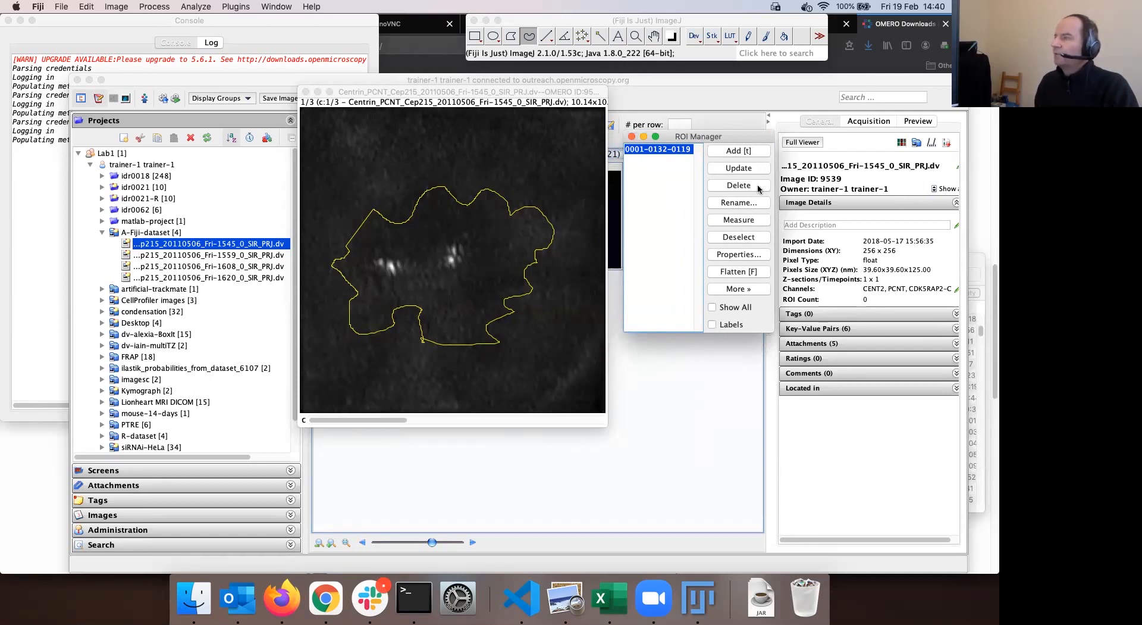
left_click(741, 220)
left_click_drag(483, 235, 480, 234)
Enlarge the Results table to review its measurement columns, then bring the outlined Centrin image forward
left_click_drag(669, 377, 852, 509)
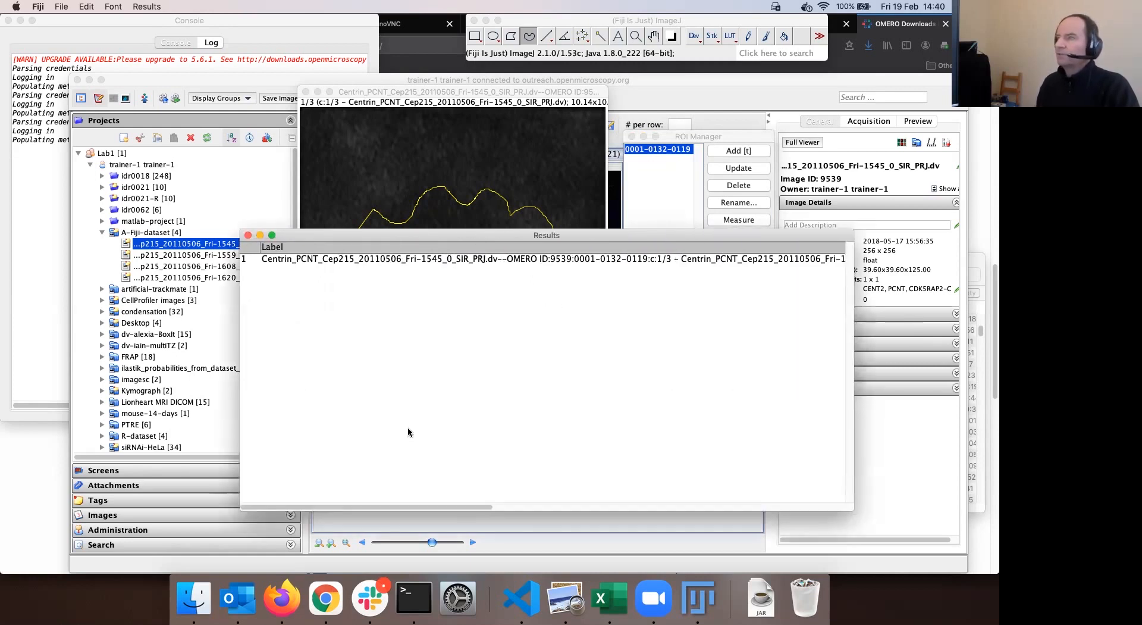
left_click_drag(401, 505, 386, 523)
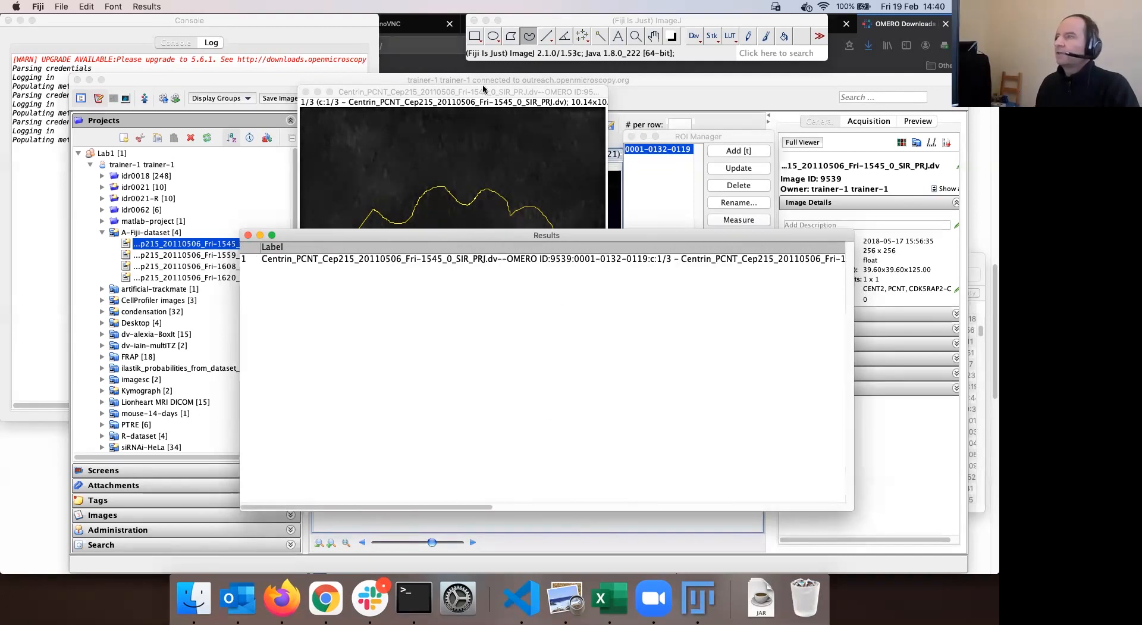
left_click_drag(483, 89, 444, 85)
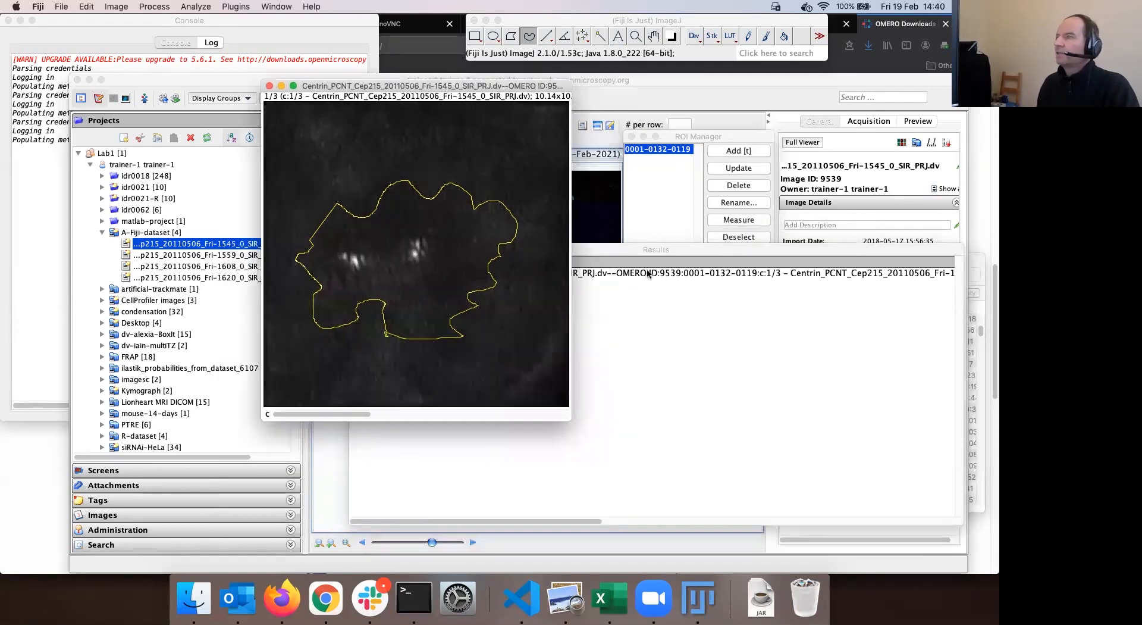
left_click_drag(634, 246, 627, 248)
left_click_drag(685, 136, 660, 116)
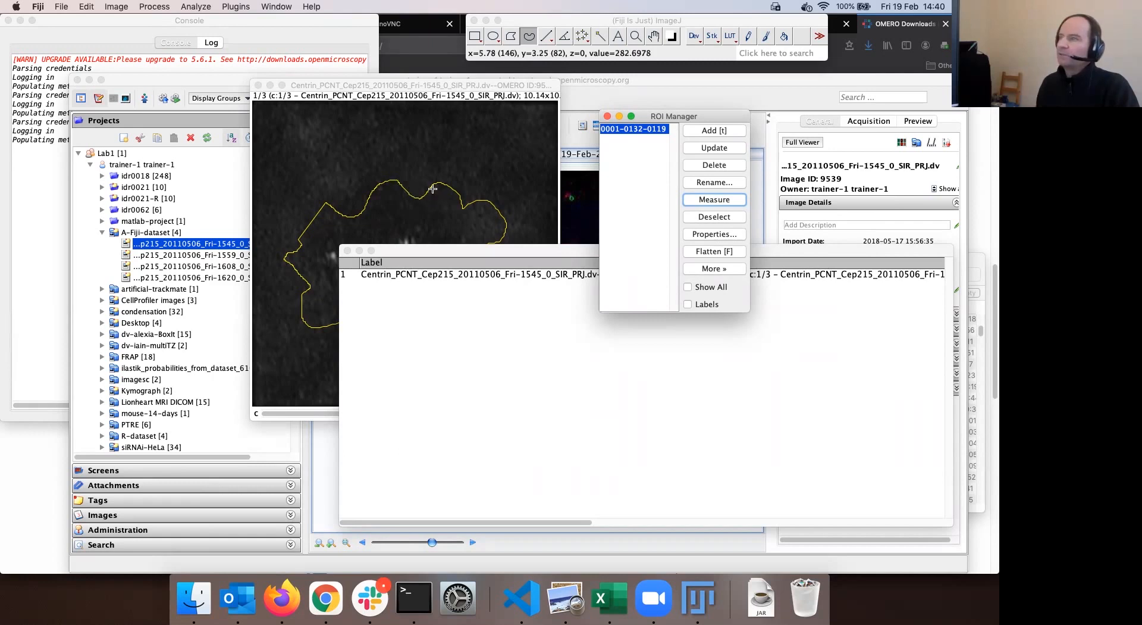
left_click_drag(489, 249, 458, 232)
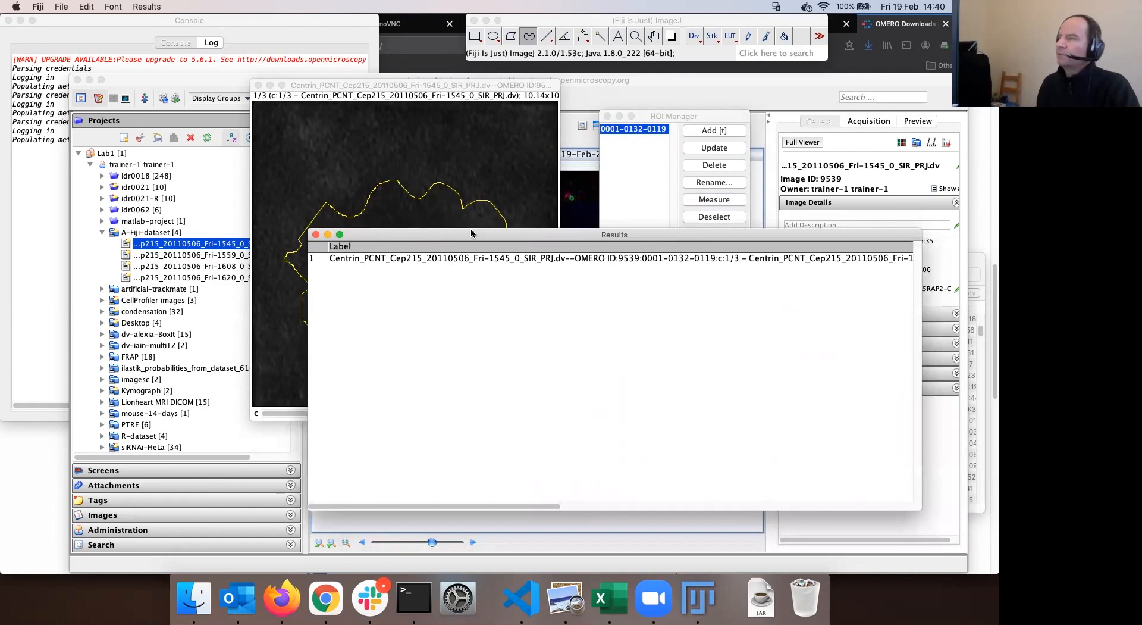
left_click(449, 87)
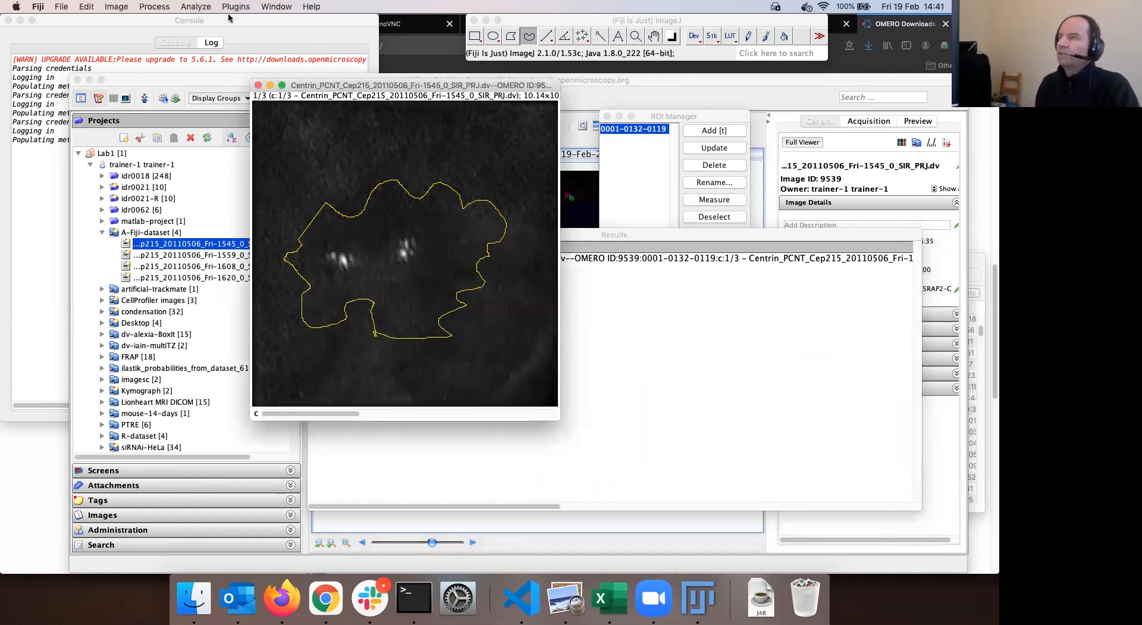
Bring up the OMERO Save ImageJ results dialog from the Plugins > OMERO menu
left_click(235, 8)
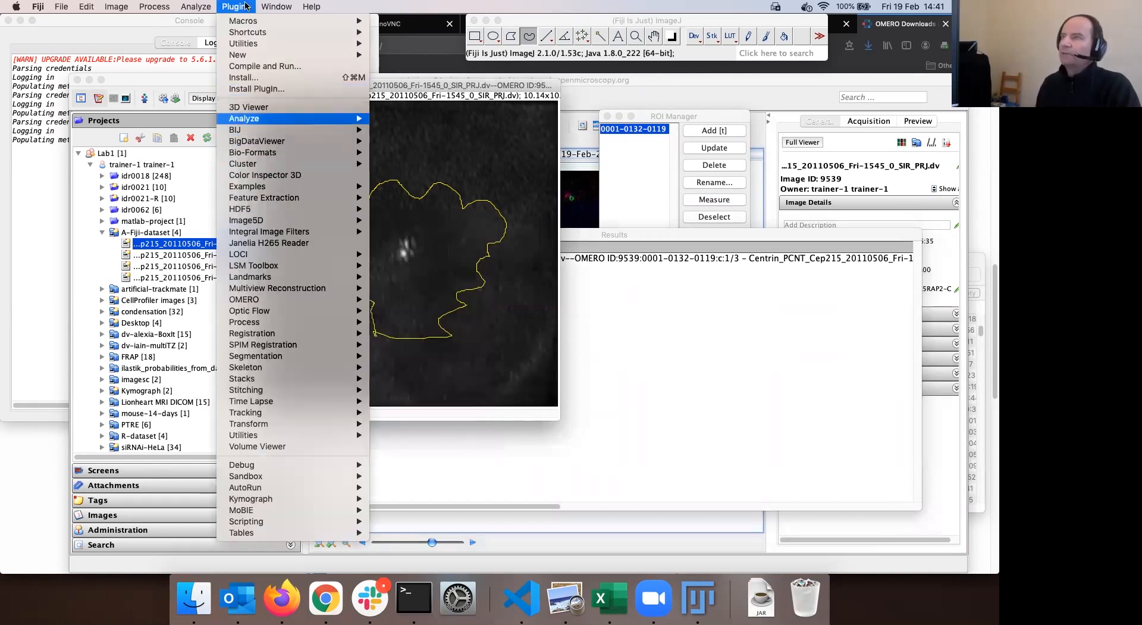
mouse_move(276, 301)
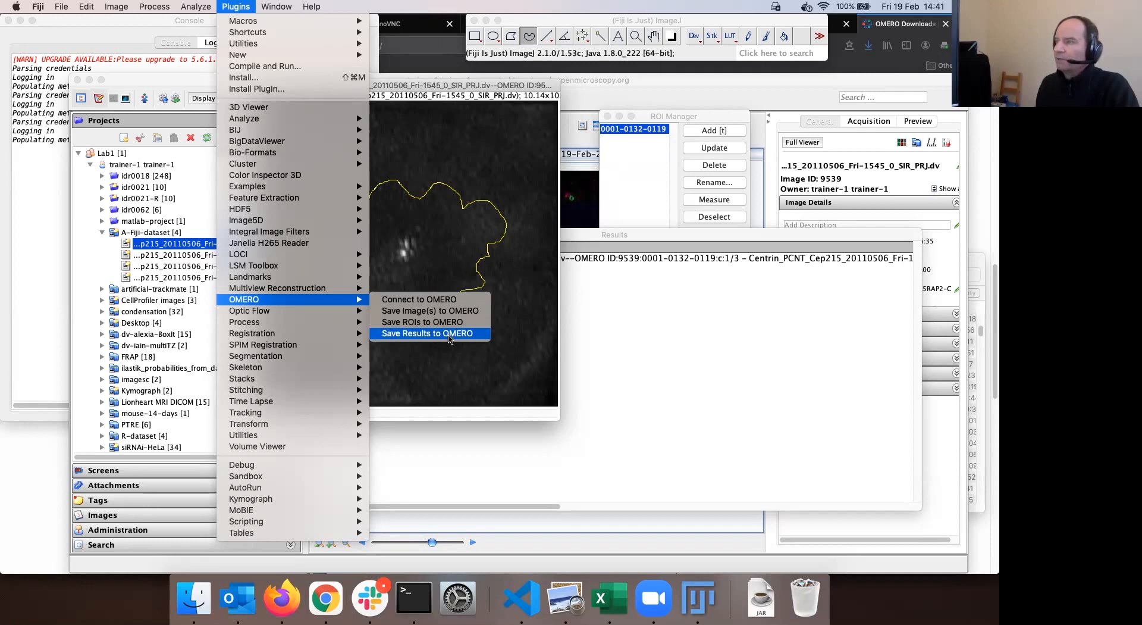
left_click(450, 324)
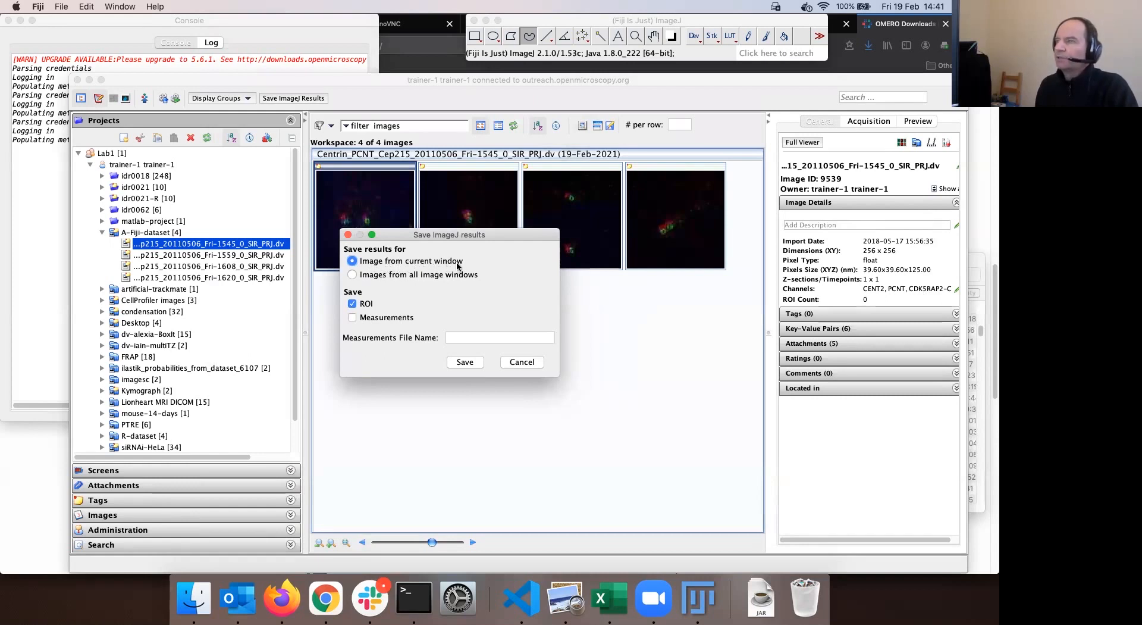
Save the ROI plus measurements to OMERO with the measurements file named mcgill-second-day
left_click(353, 318)
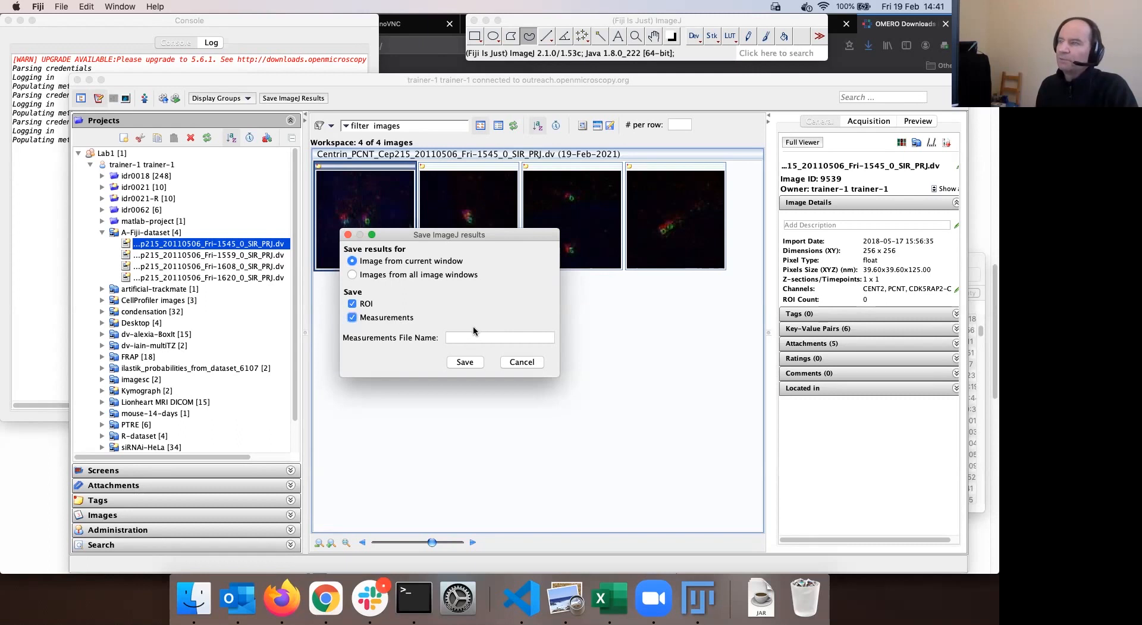
left_click(458, 337)
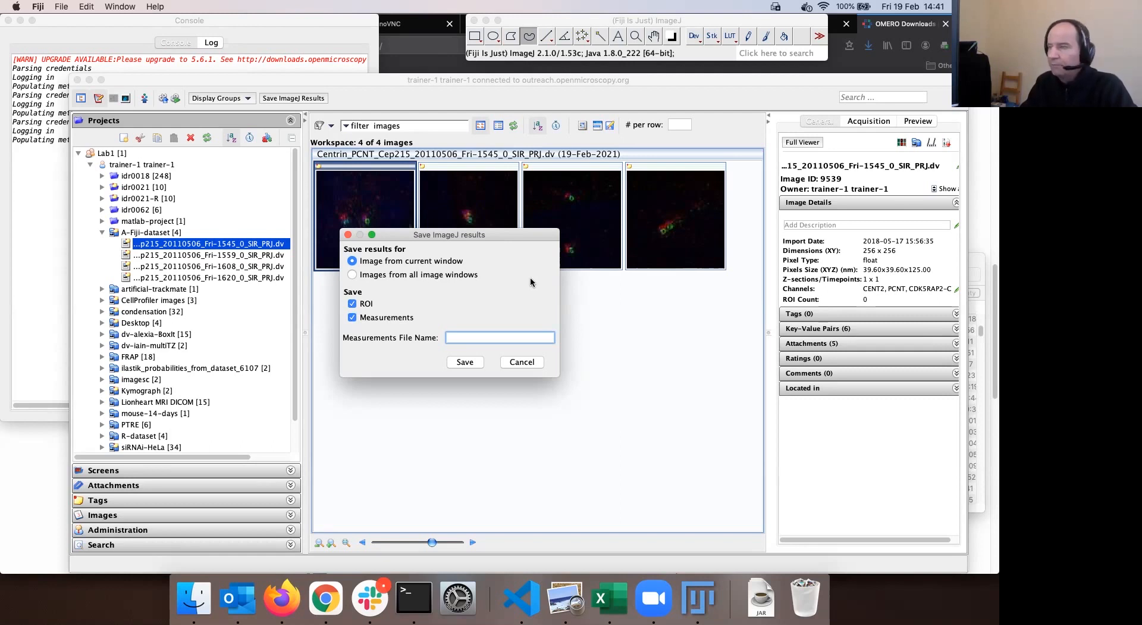
type("mcgill")
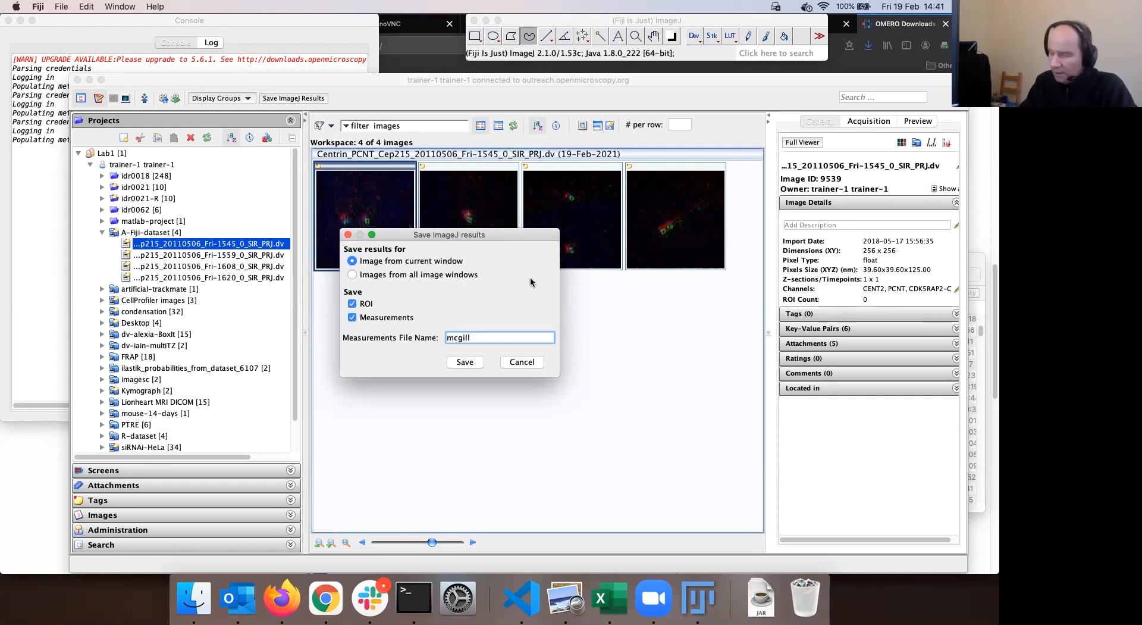
type("-second-day")
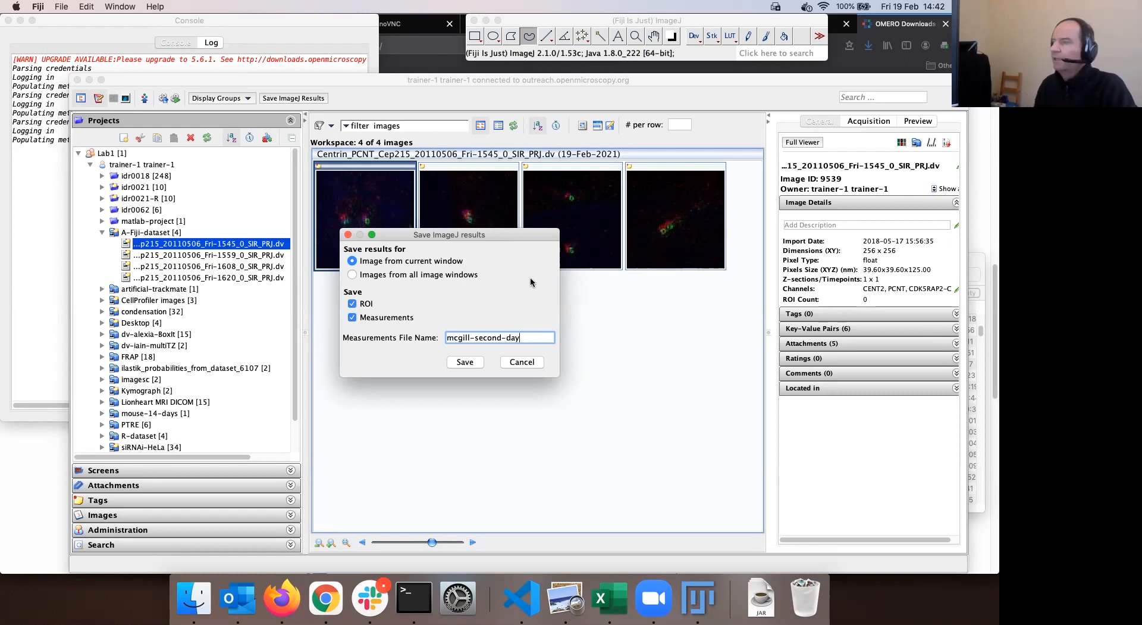
left_click(475, 365)
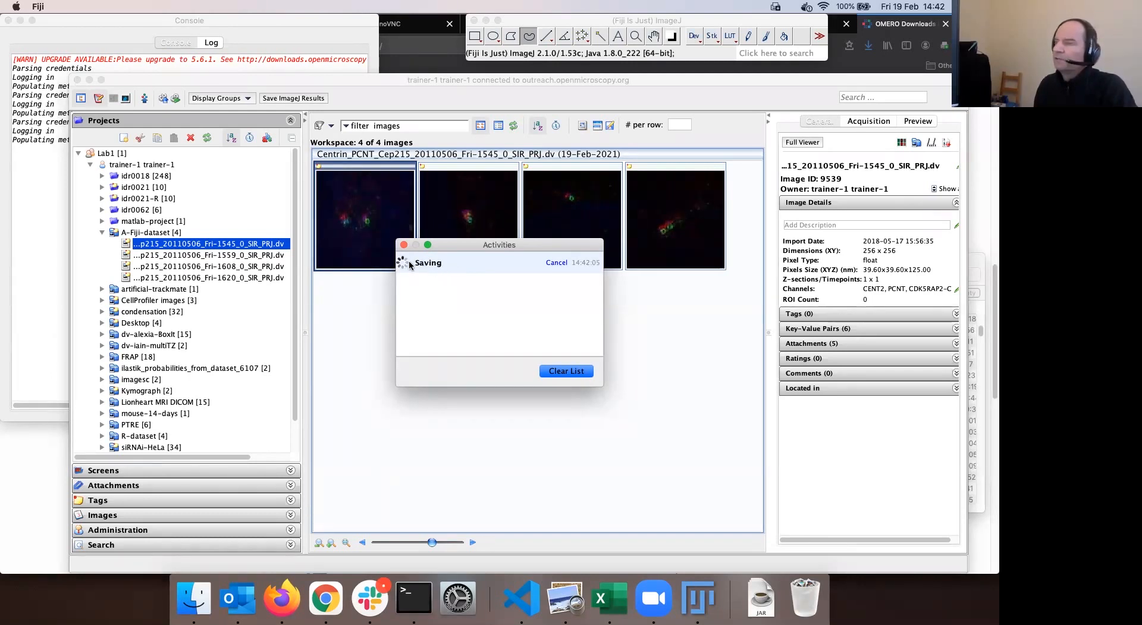
Let the results finish saving to OMERO, then switch to Firefox's OMERO downloads page
left_click_drag(463, 243, 483, 244)
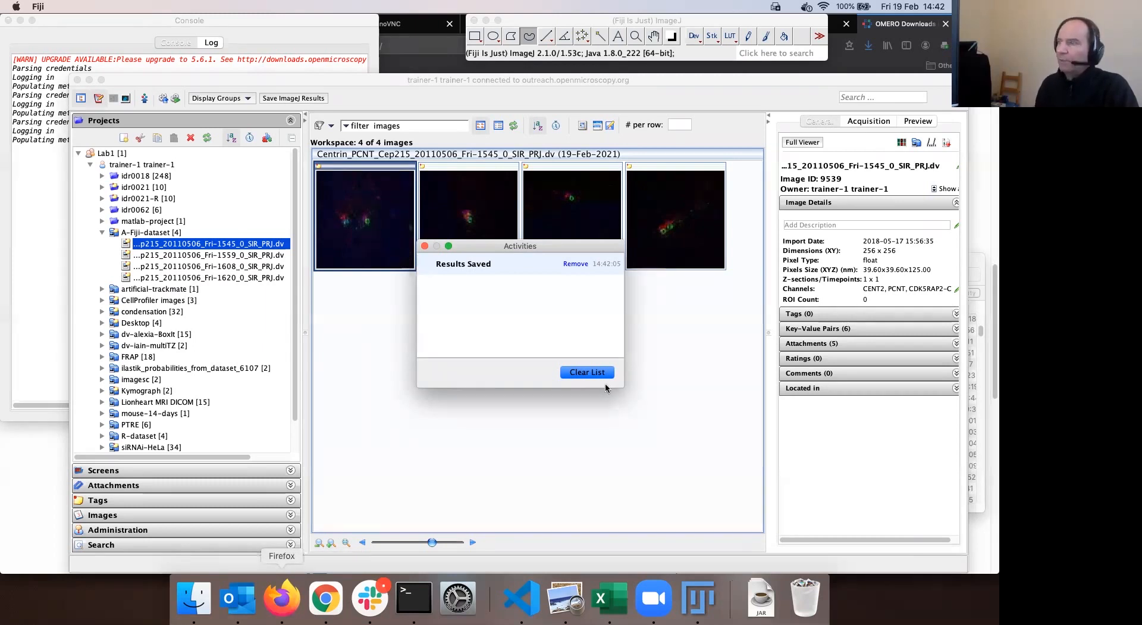
left_click(744, 67)
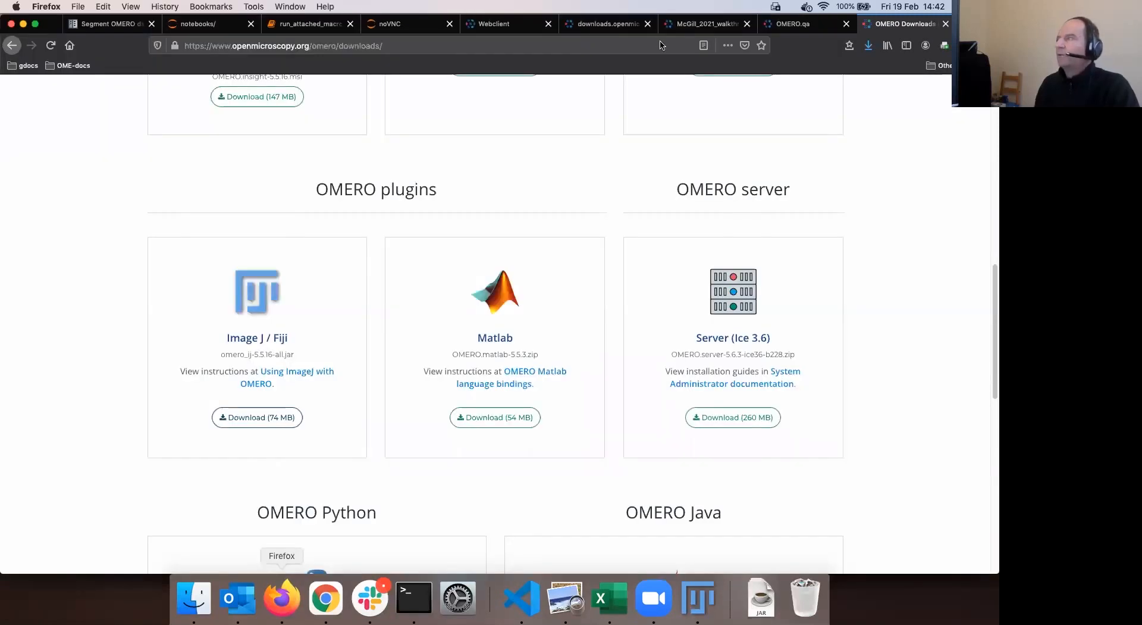
Log out of the current OMERO.web session from the webclient tab's account menu
left_click(506, 24)
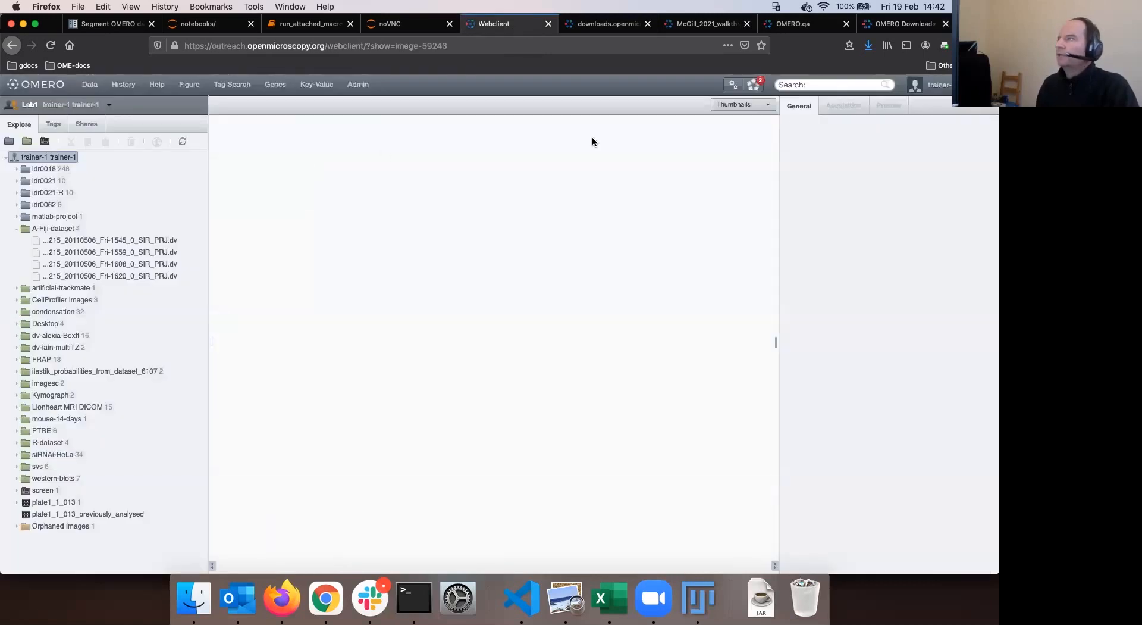
left_click(947, 93)
left_click(893, 160)
Log in to OMERO.web with the trainer account and password, declining Firefox's save-login prompt
type("trainer-1")
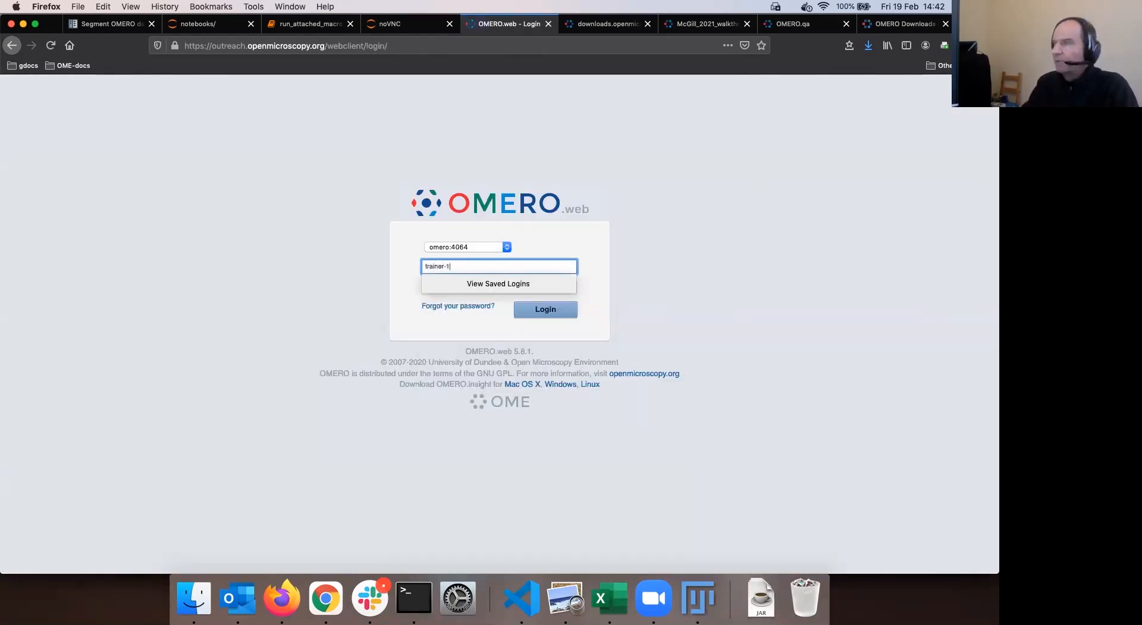
key("Tab")
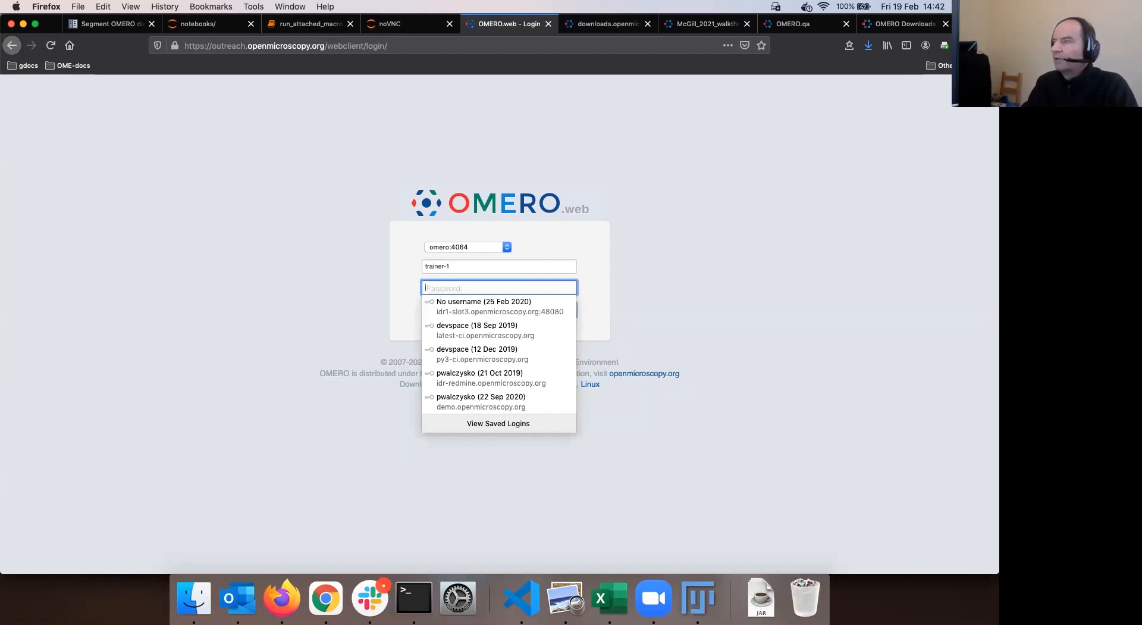
type("***")
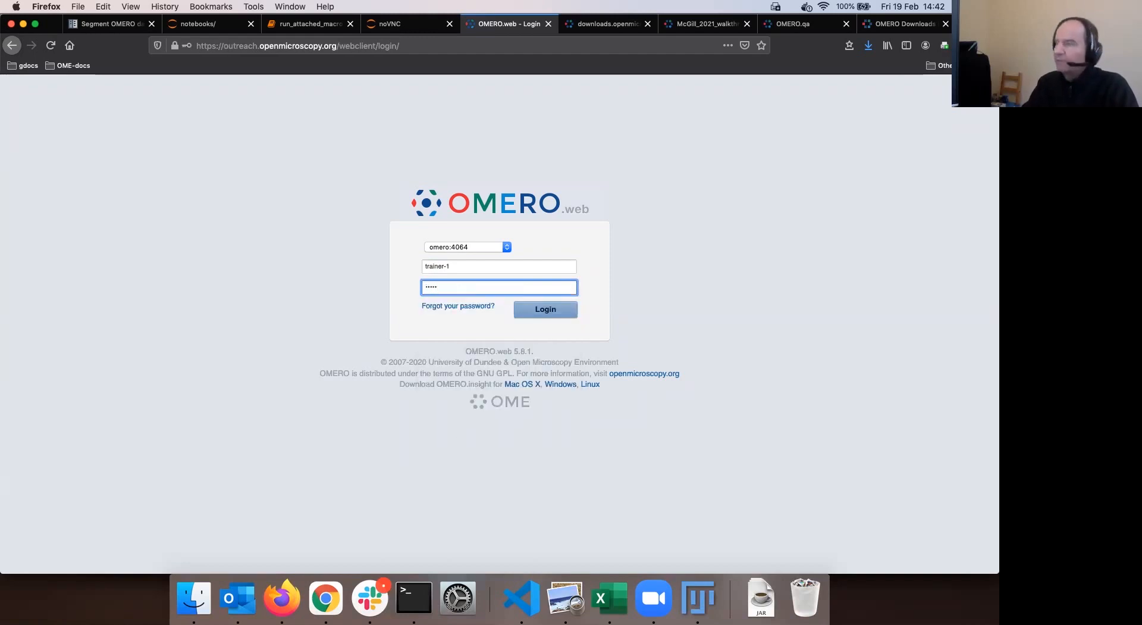
left_click(546, 312)
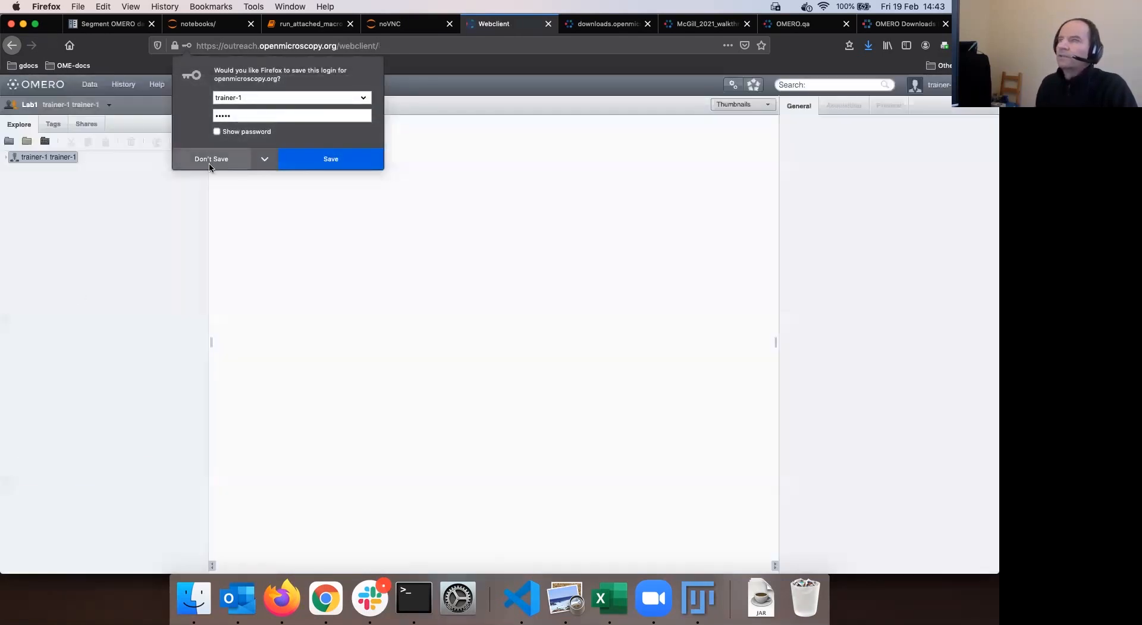
left_click(210, 161)
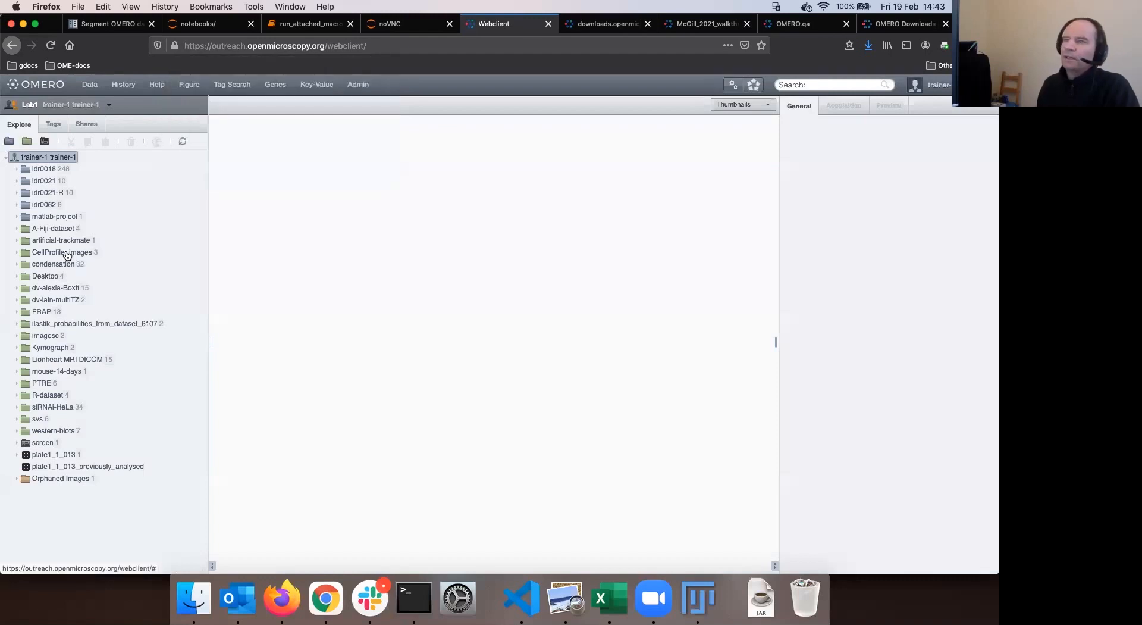
Open A-Fiji-dataset with larger thumbnails and show the first Centrin image's attachments, including mcgill-second-day.csv
left_click(66, 229)
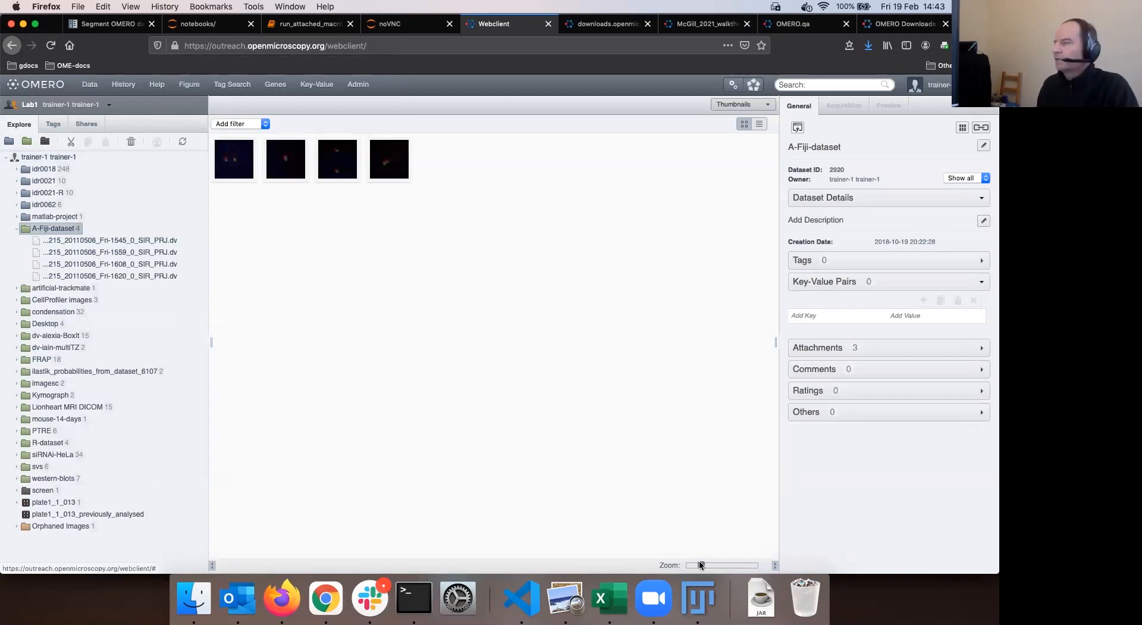
left_click(738, 564)
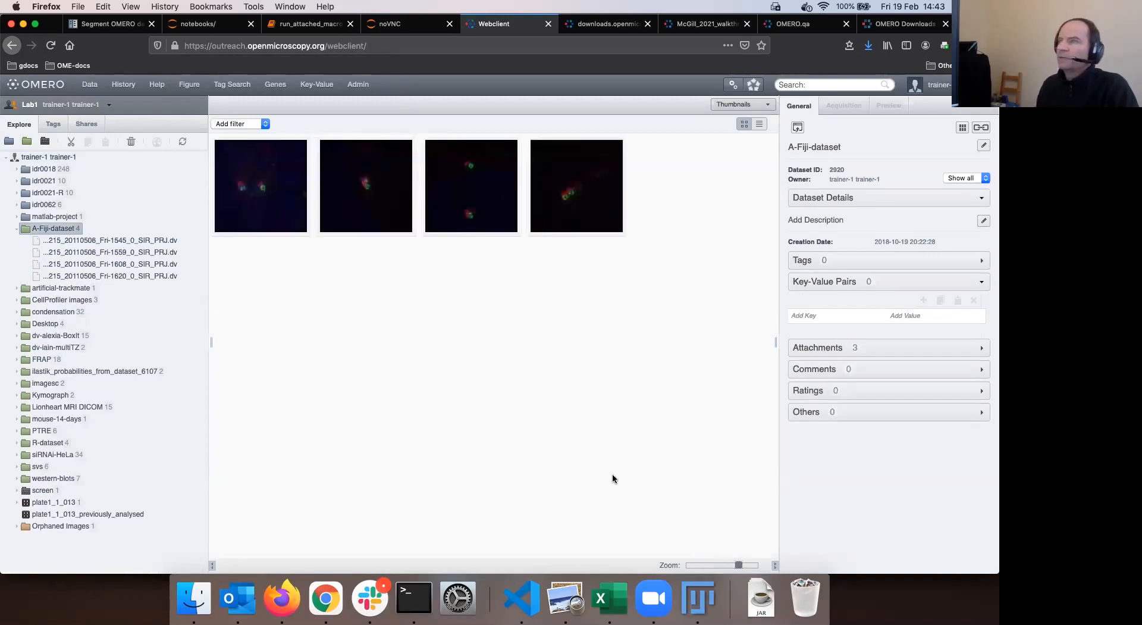
left_click(138, 244)
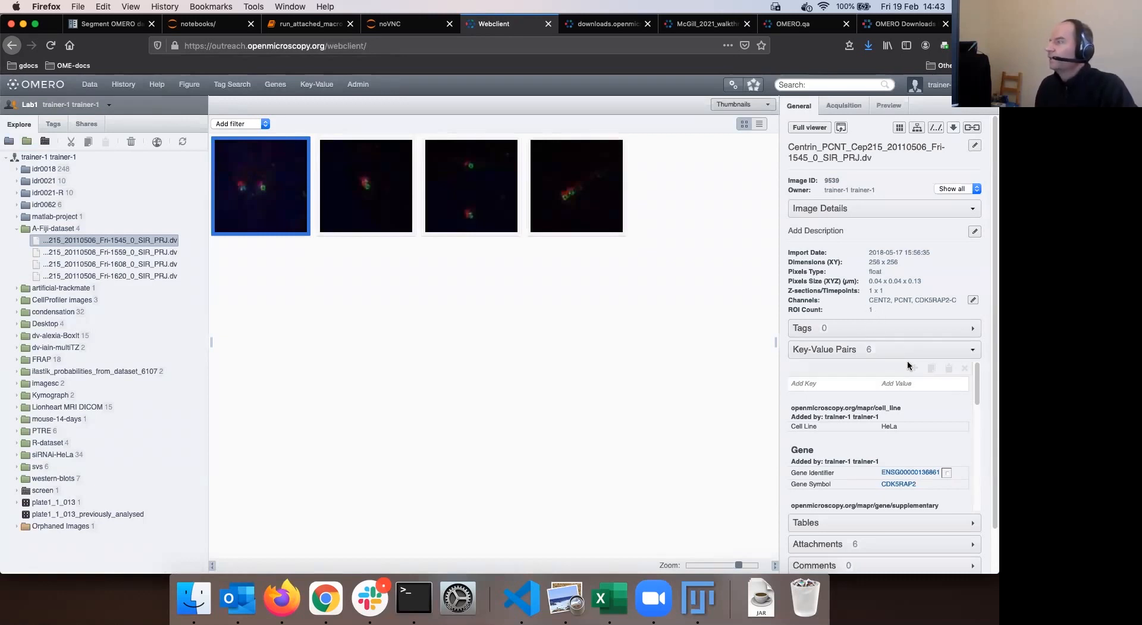
left_click(886, 354)
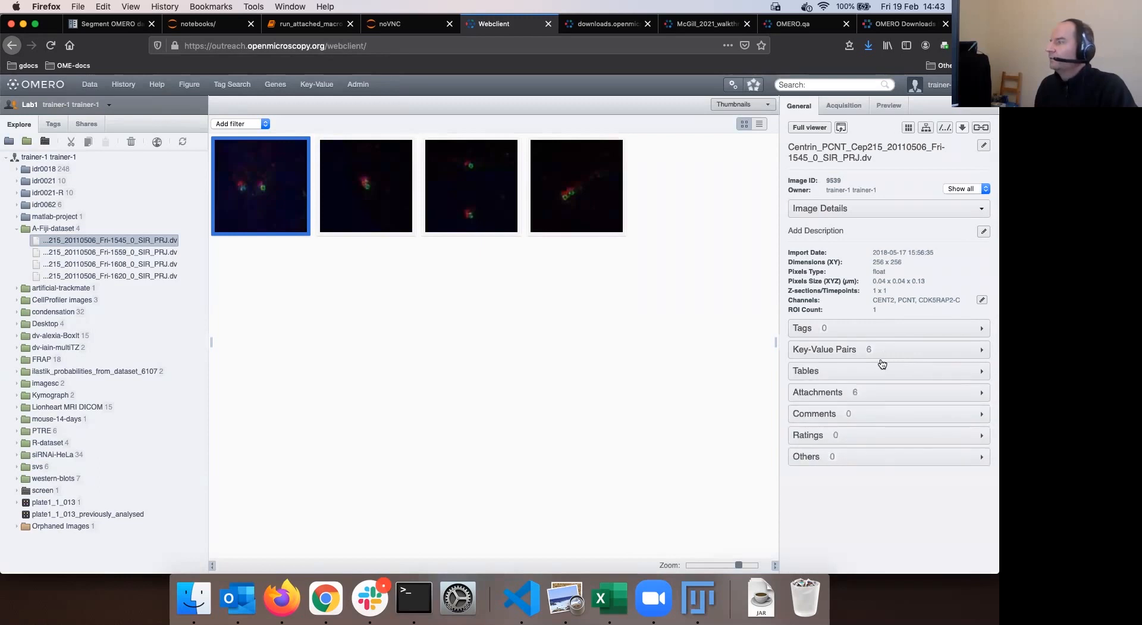
left_click(873, 396)
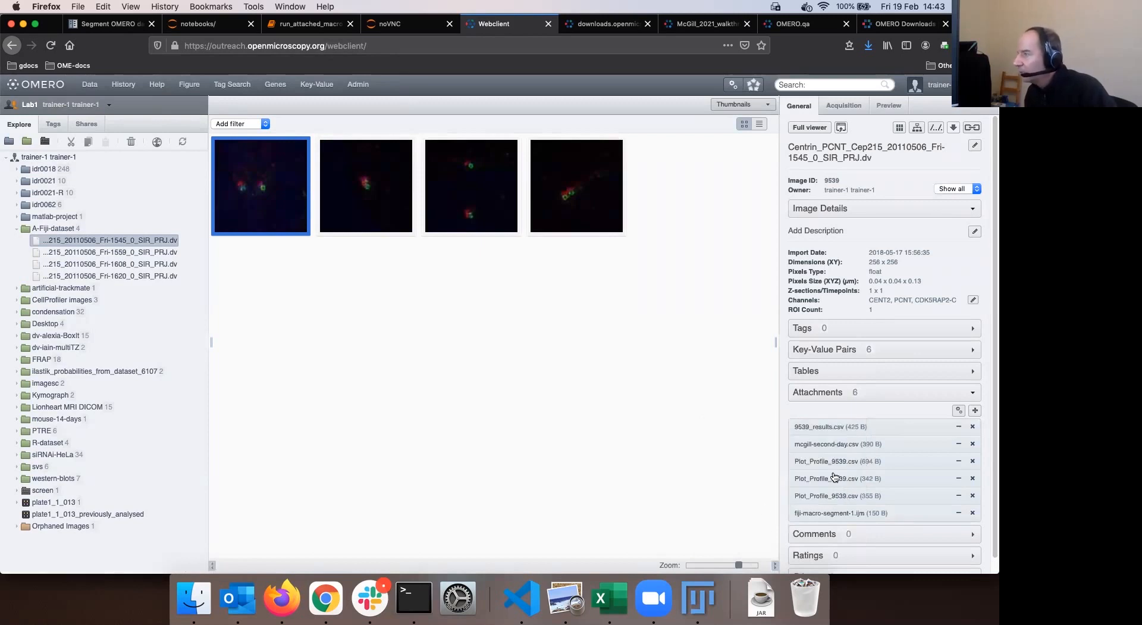
mouse_move(846, 449)
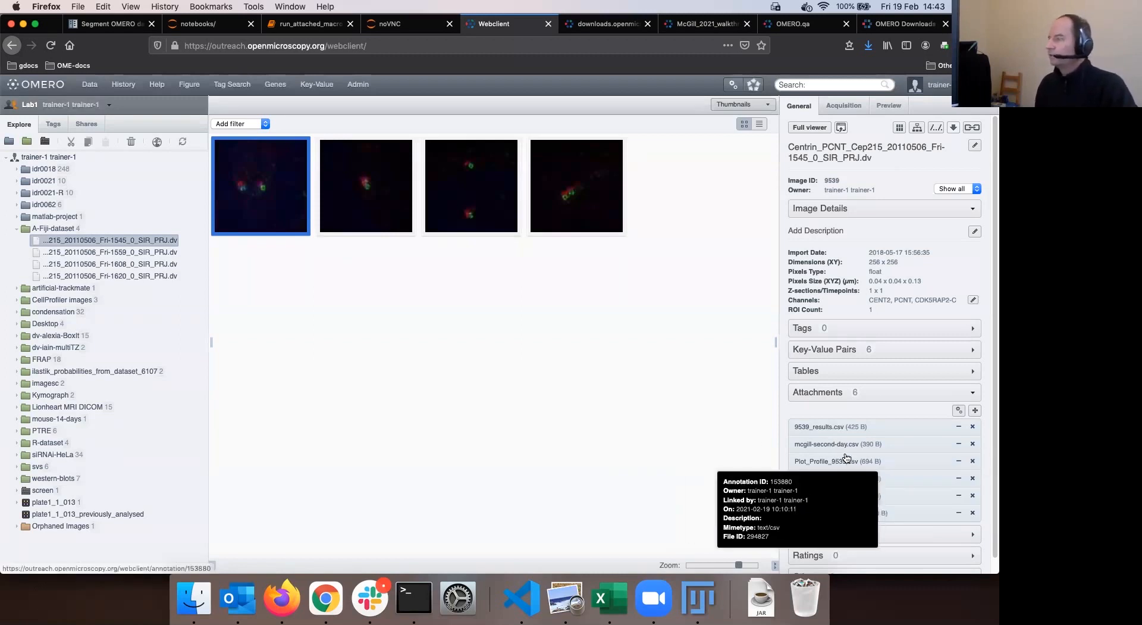
Open the first image in OMERO.iviewer and select its polygon ROI in the ROIs list
left_click(266, 190)
double_click(298, 190)
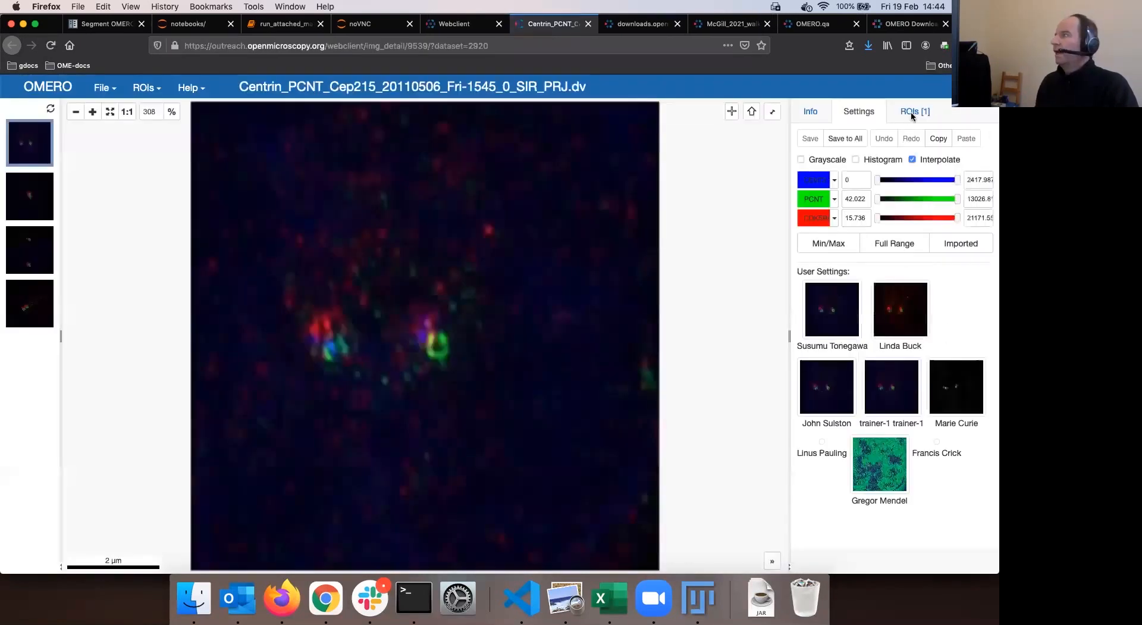
left_click(931, 107)
left_click(861, 310)
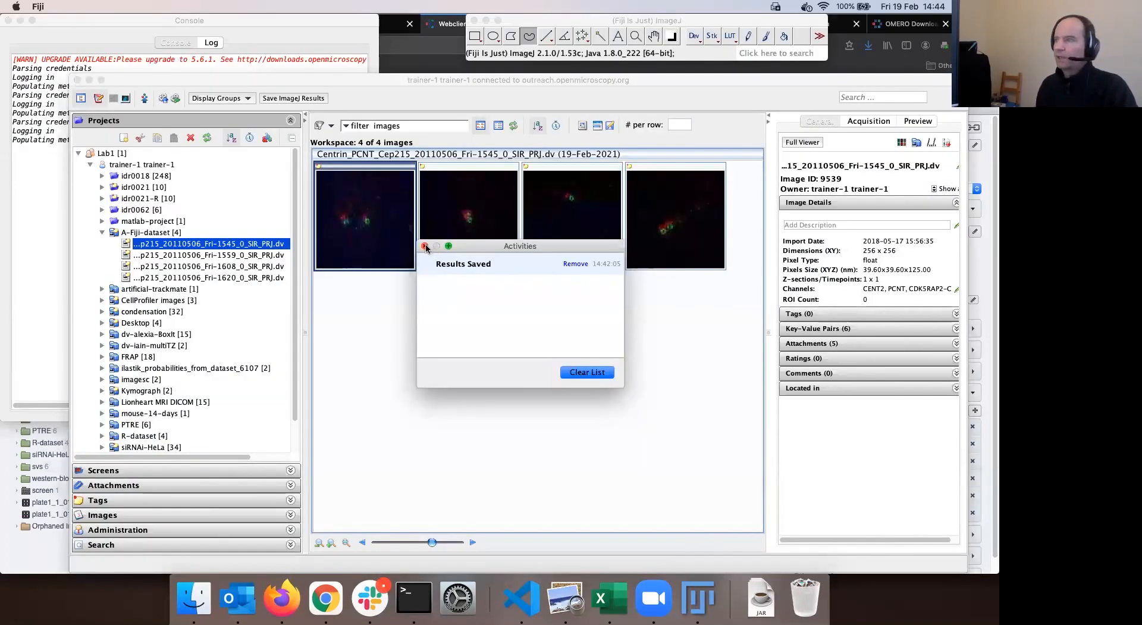
Open the Fri-1620 Centrin image in Fiji with default import options and draw a rectangle around its cells
left_click(425, 246)
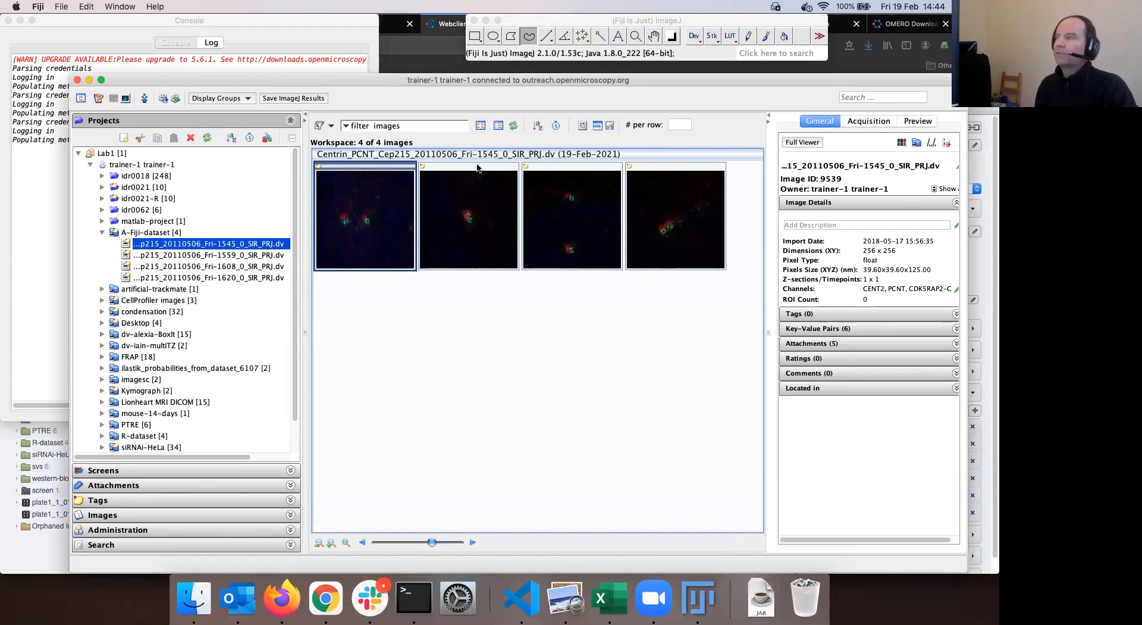
left_click(680, 240)
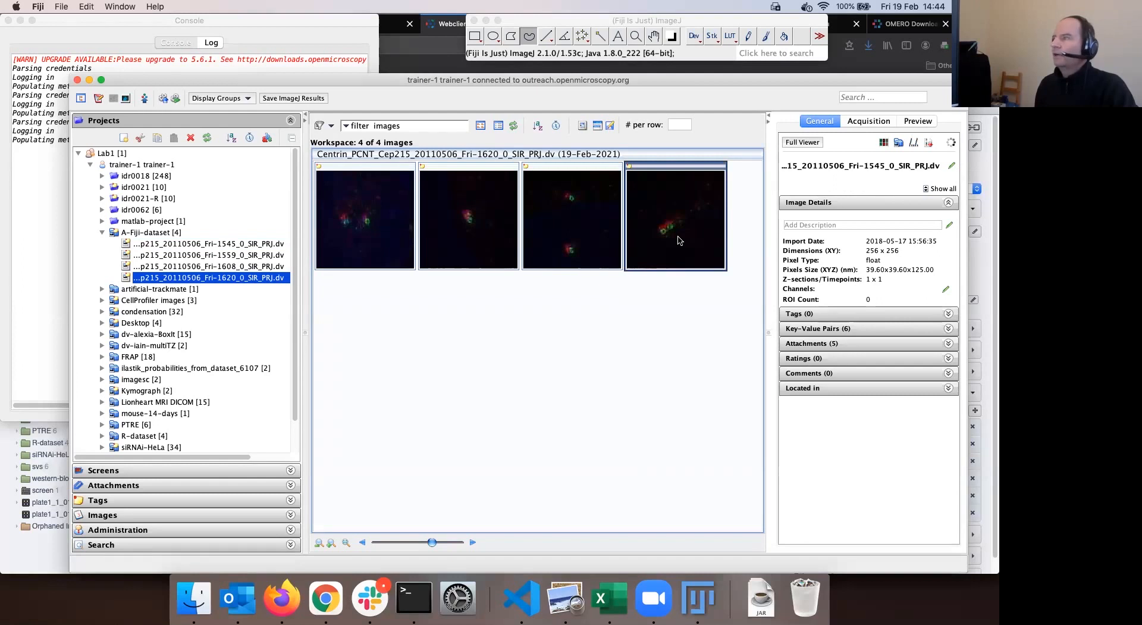
double_click(680, 240)
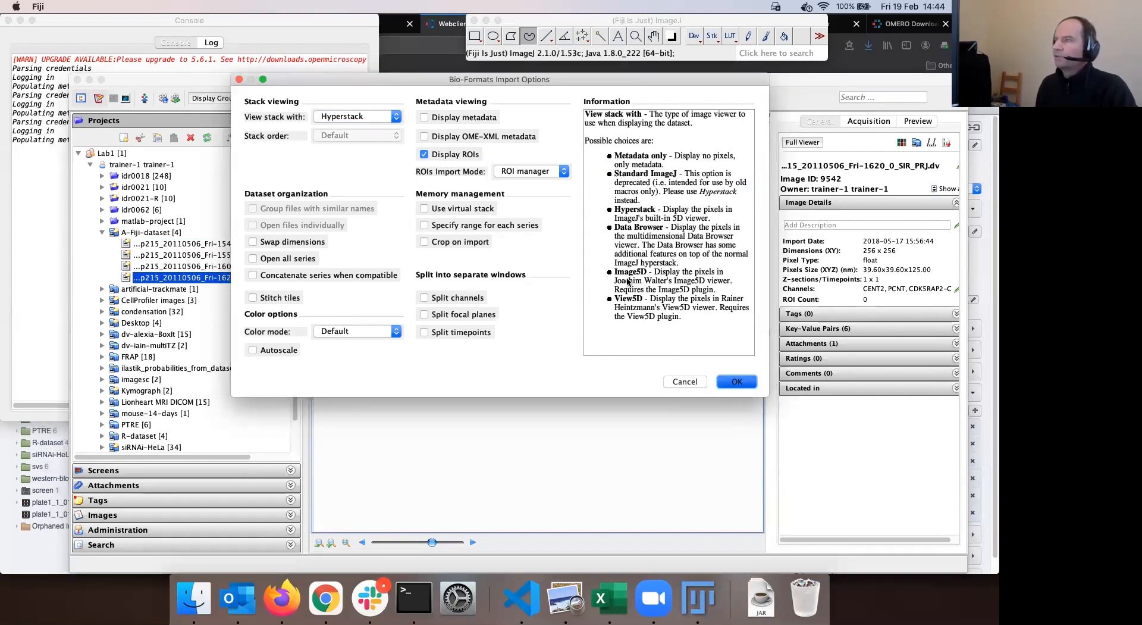
key("Return")
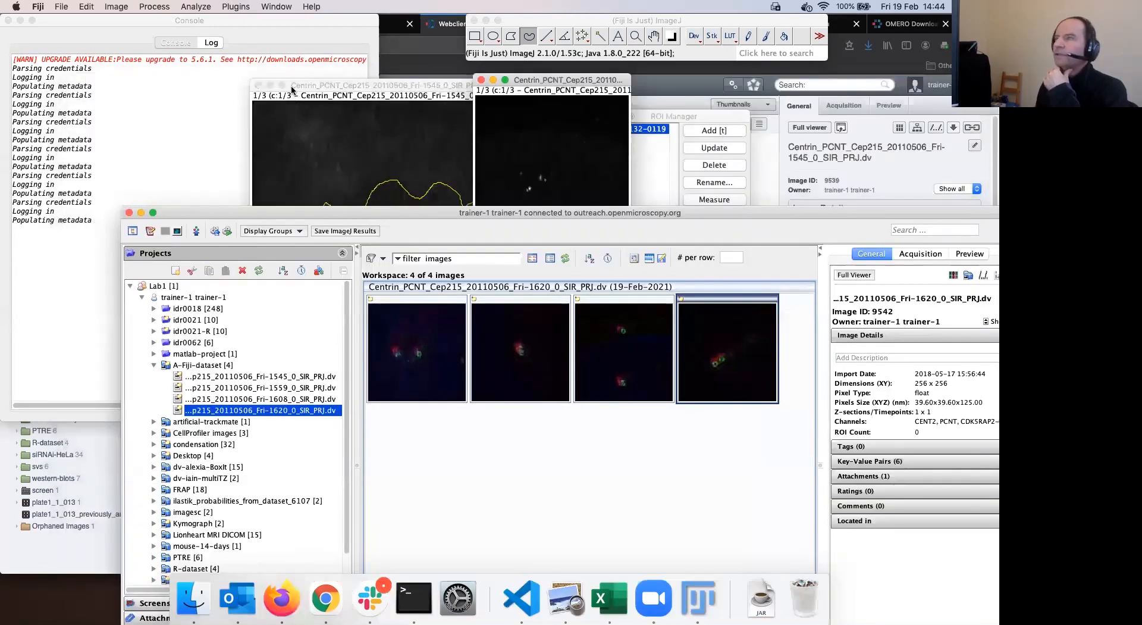
left_click_drag(520, 114, 428, 100)
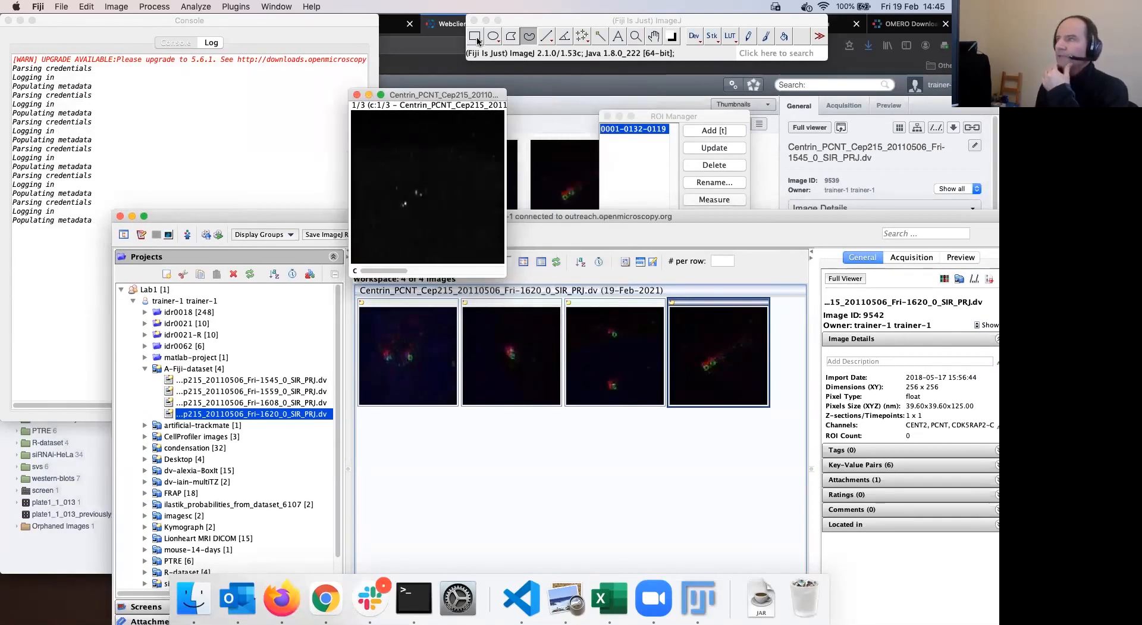
left_click_drag(383, 168, 438, 224)
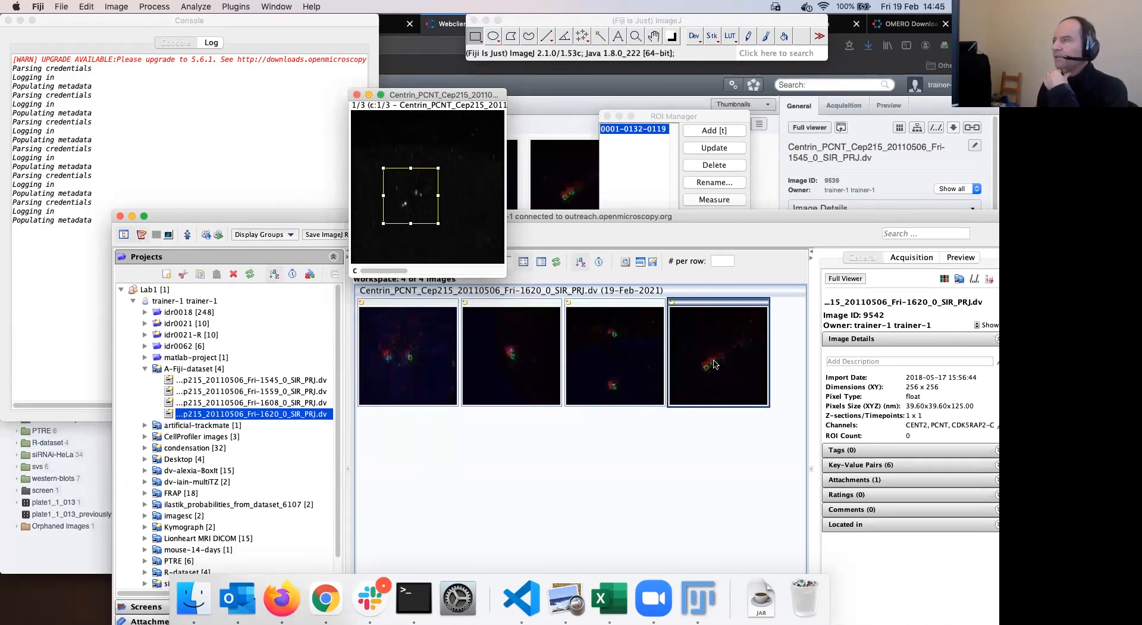
Step the image through channels 1, 2 and 3, then return to channel 1
left_click(434, 270)
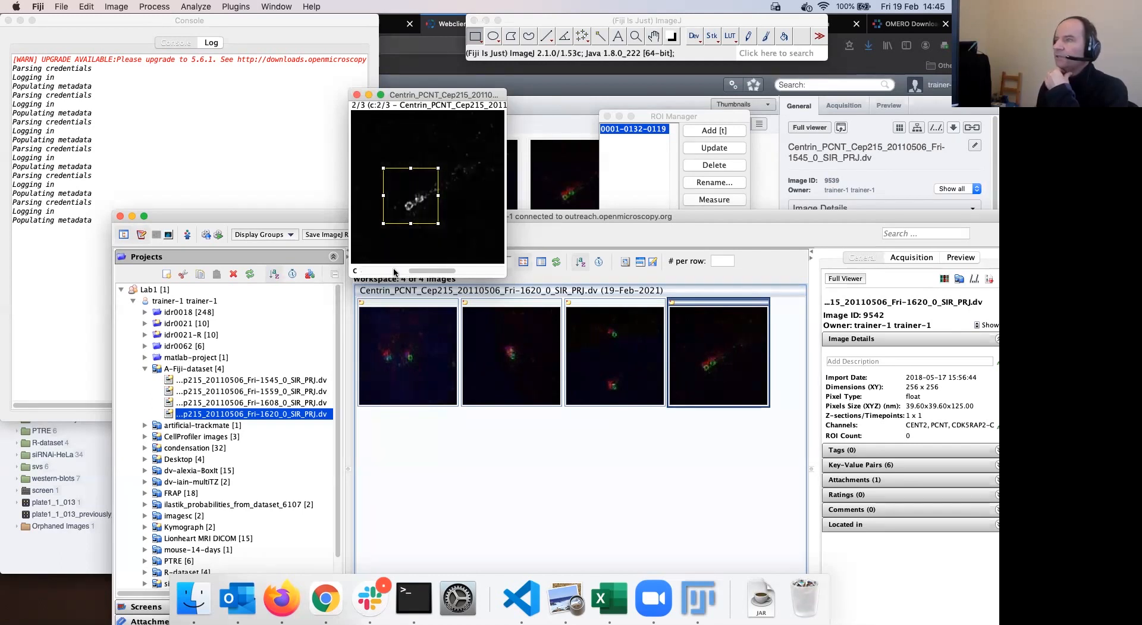
left_click(384, 270)
left_click(405, 272)
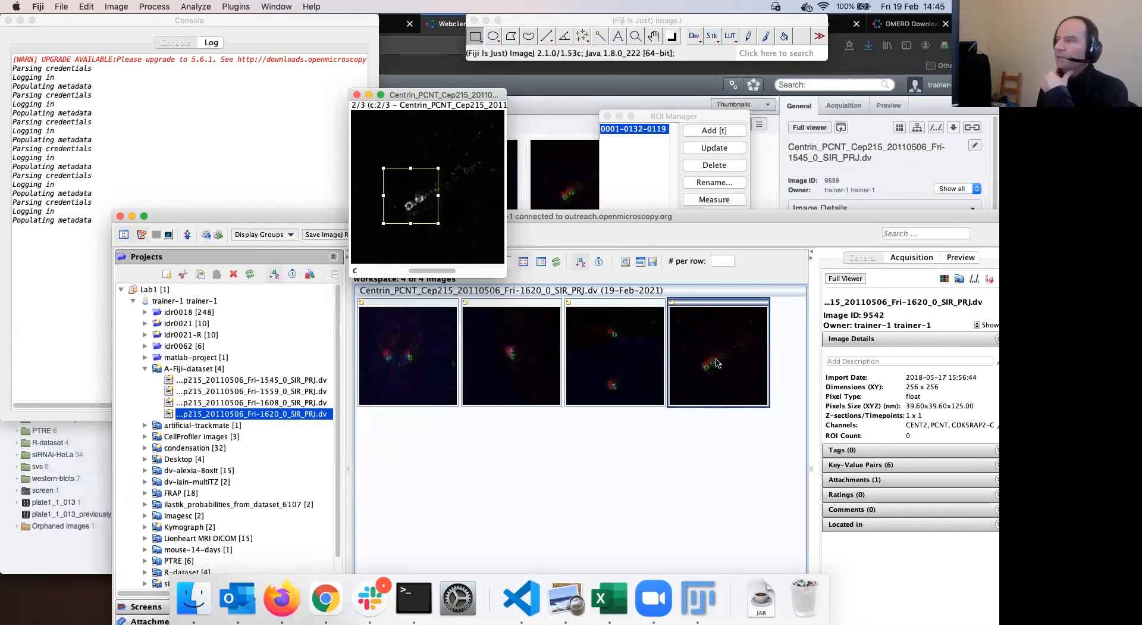
left_click(478, 270)
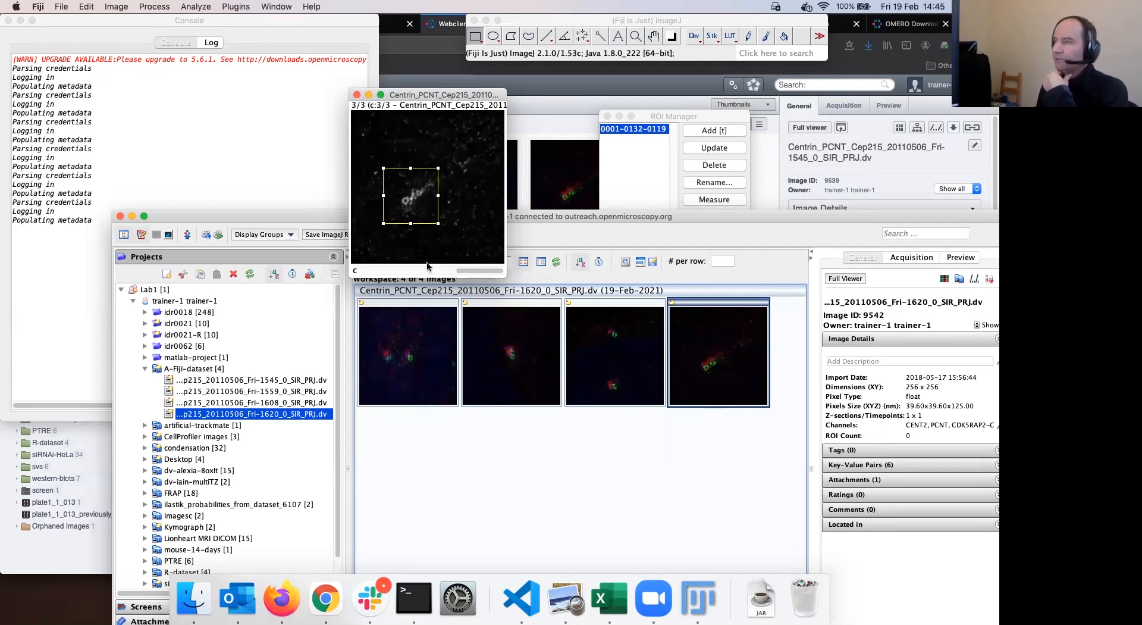
left_click(422, 271)
left_click(393, 270)
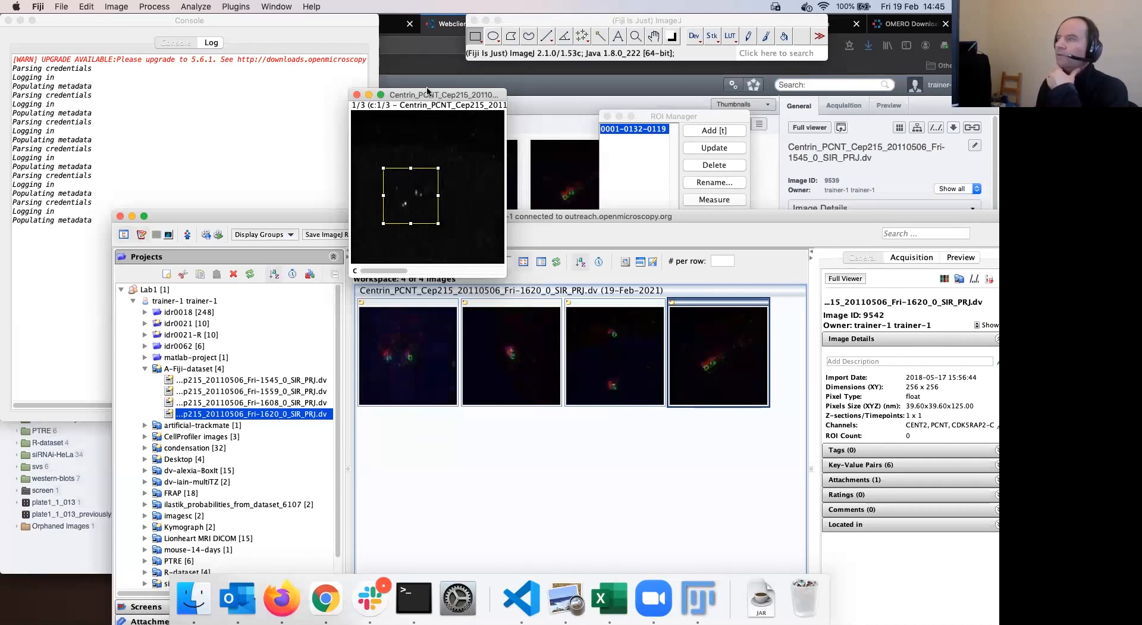
Crop the image to the rectangle with Cmd+Shift+X and switch to the polygon selection tool
left_click_drag(427, 91, 427, 85)
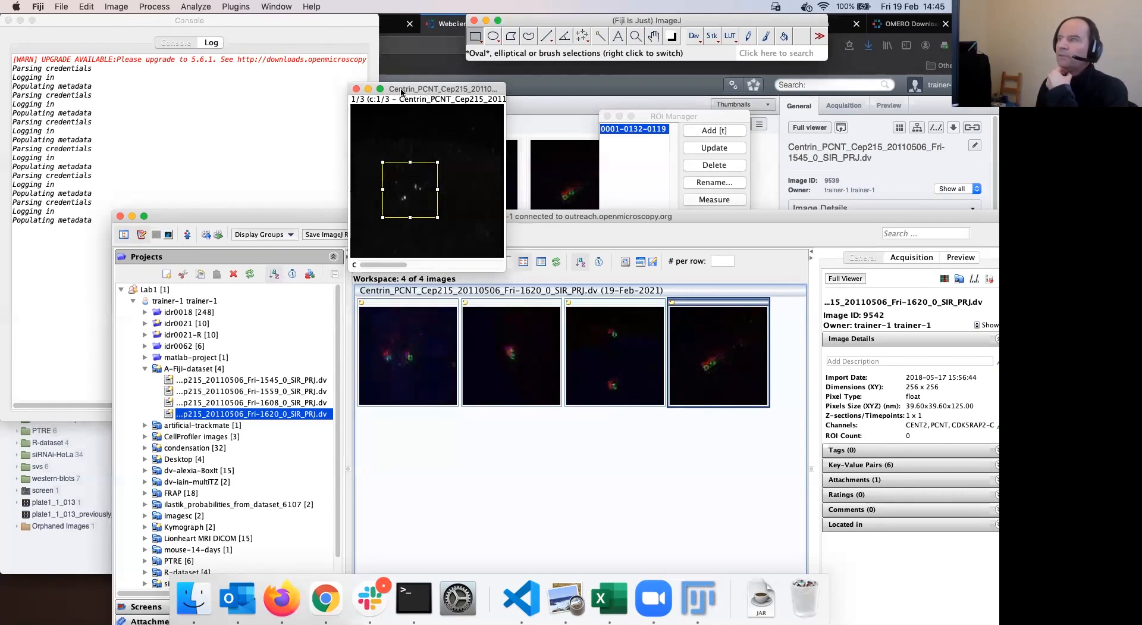
key("super+shift+x")
left_click_drag(400, 87, 429, 122)
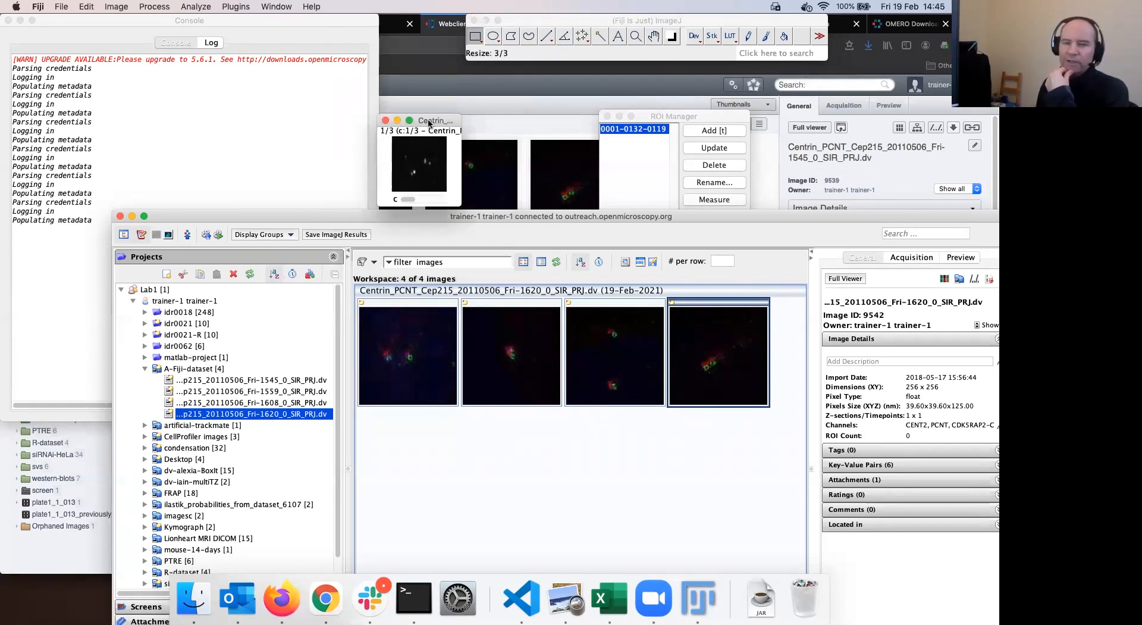
left_click(533, 24)
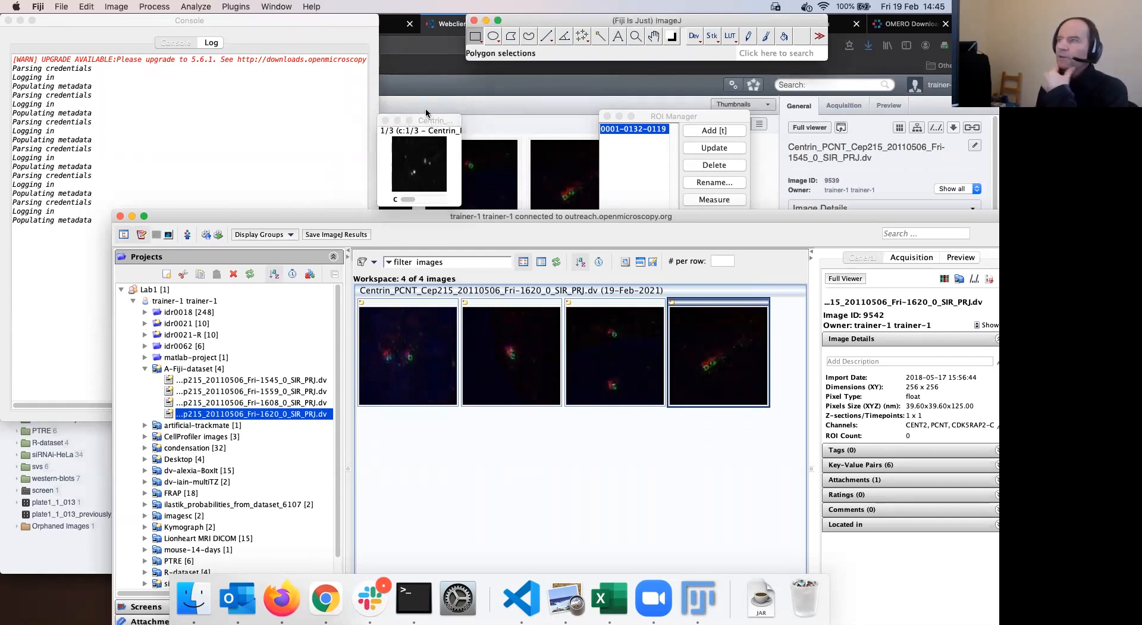
left_click_drag(426, 115, 420, 107)
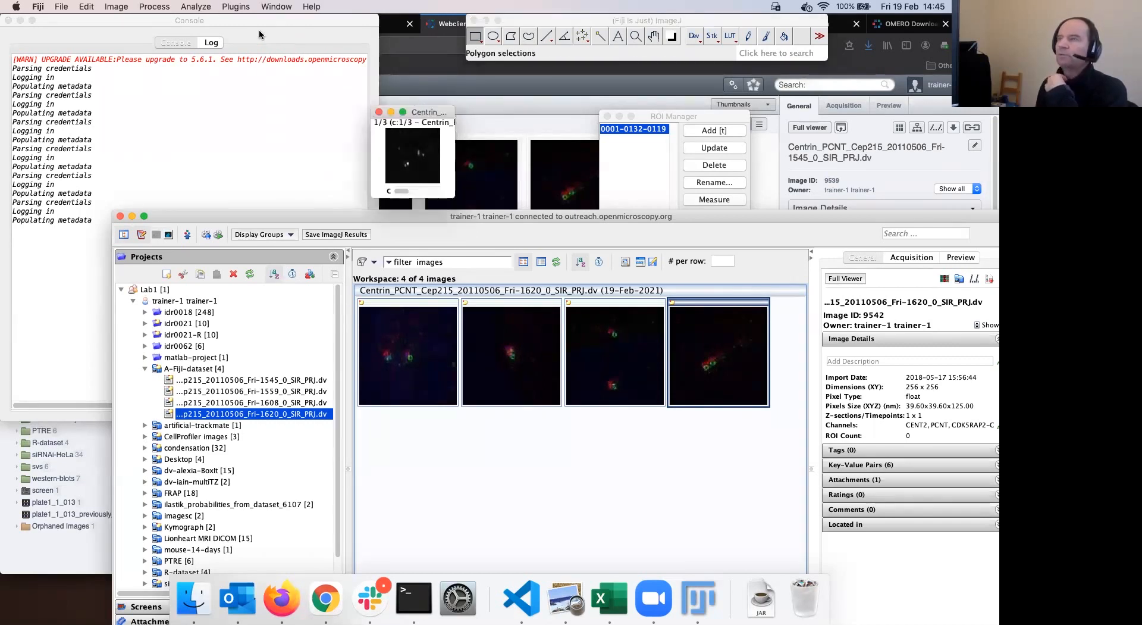
Start Save Image(s) to OMERO, choose A-Fiji-dataset as the target and queue the image
left_click(236, 7)
mouse_move(257, 306)
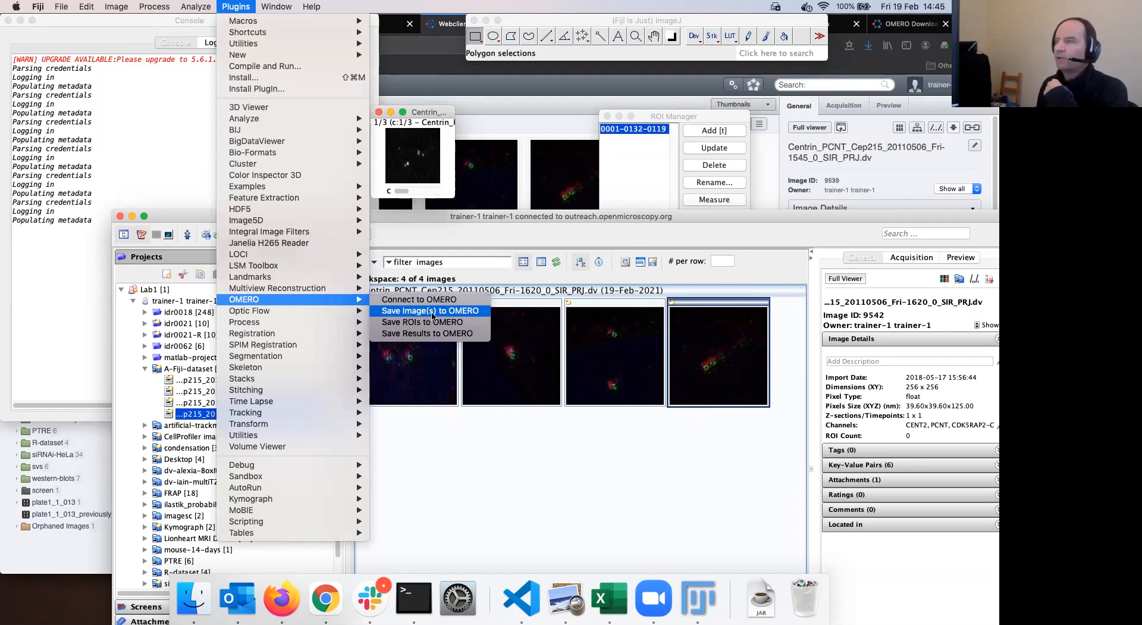
left_click(433, 310)
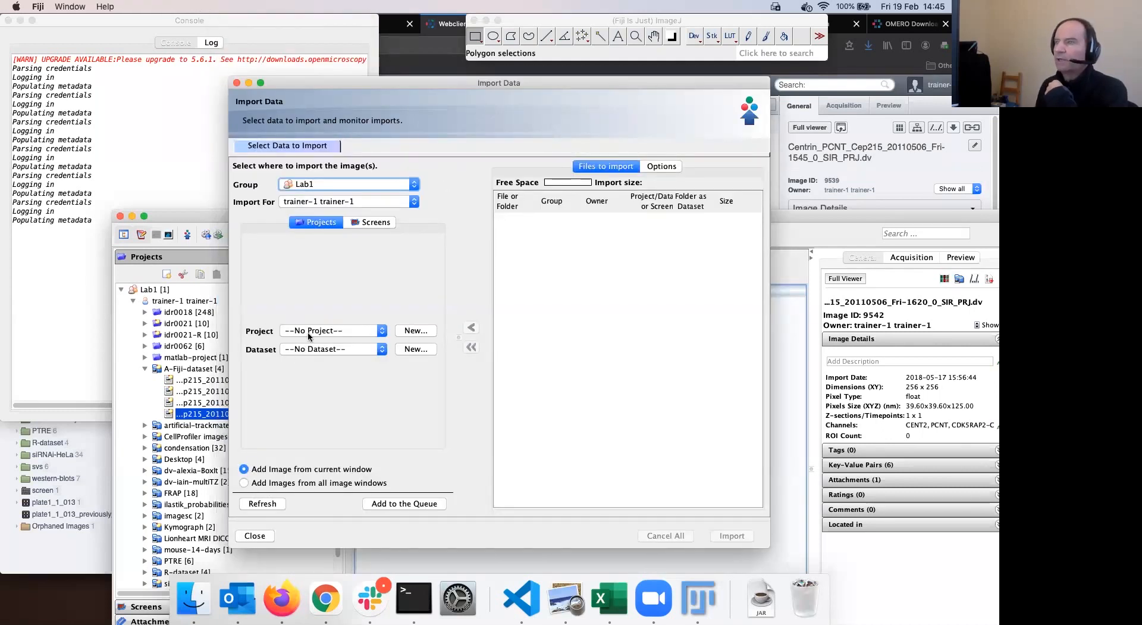
left_click(382, 350)
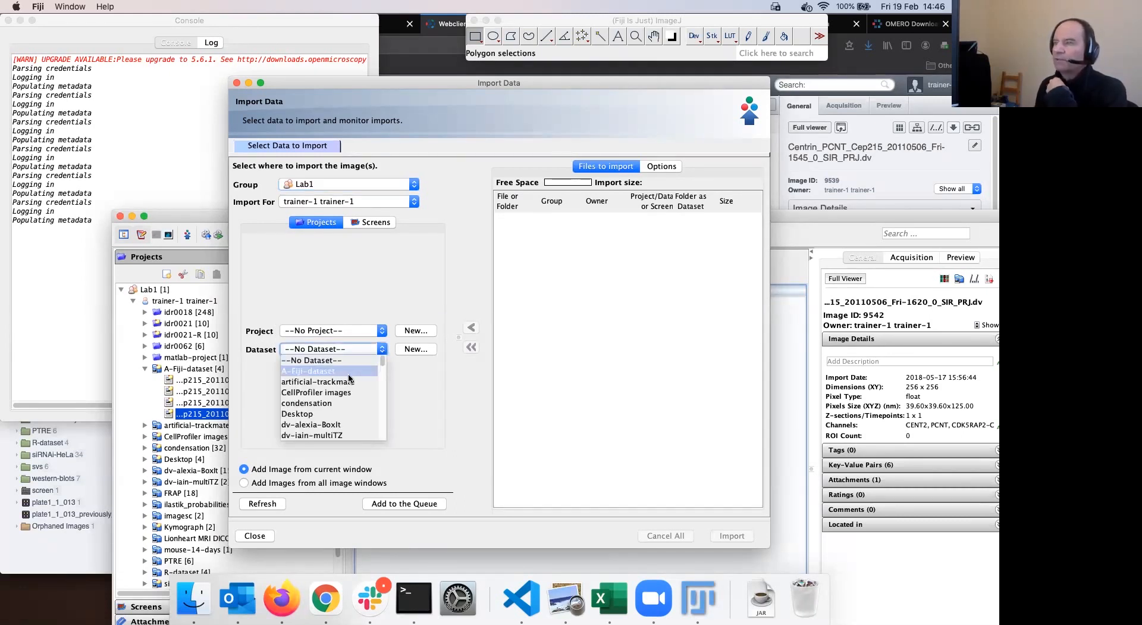
left_click(379, 356)
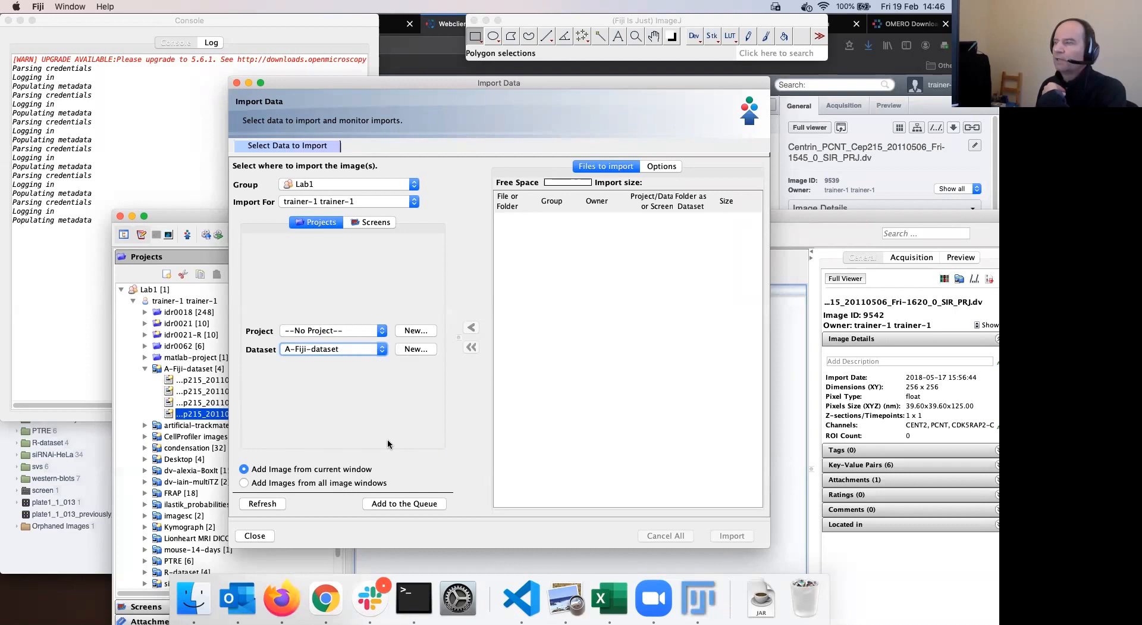
left_click(409, 505)
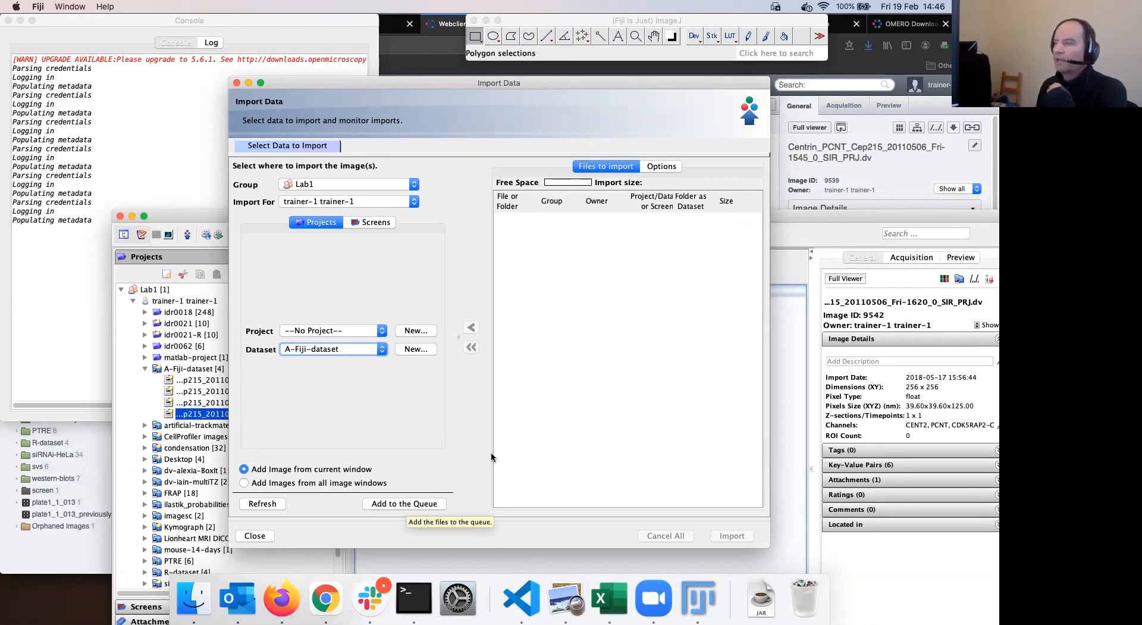
Close the Log and import the queued Fri-1620 Centrin file, which completes as image ID 9542
left_click_drag(410, 262, 294, 364)
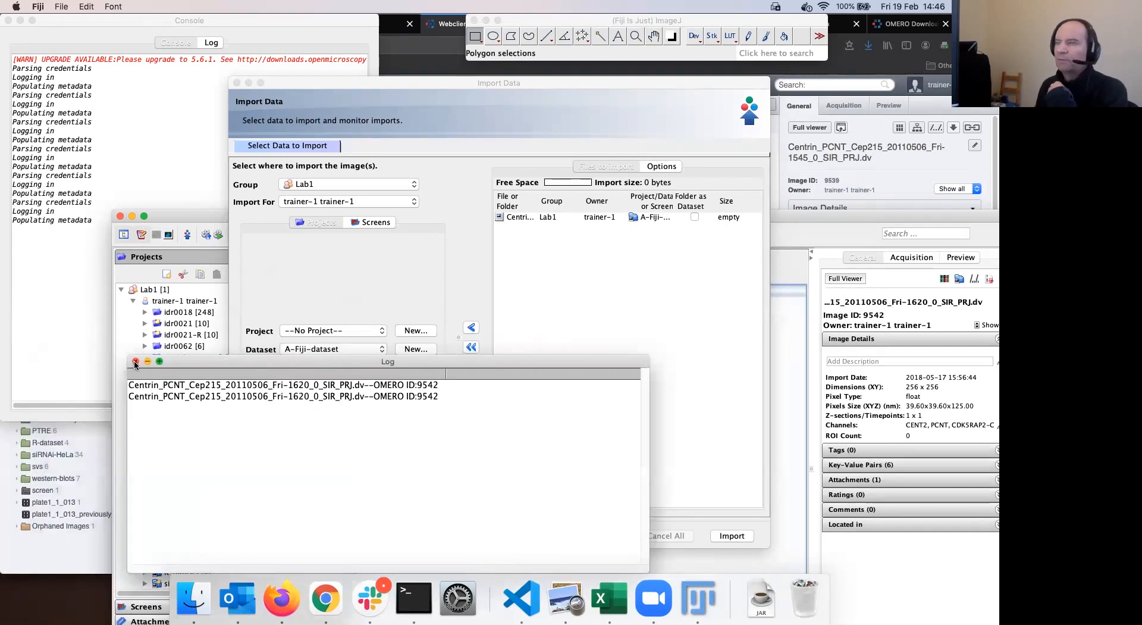
left_click(135, 362)
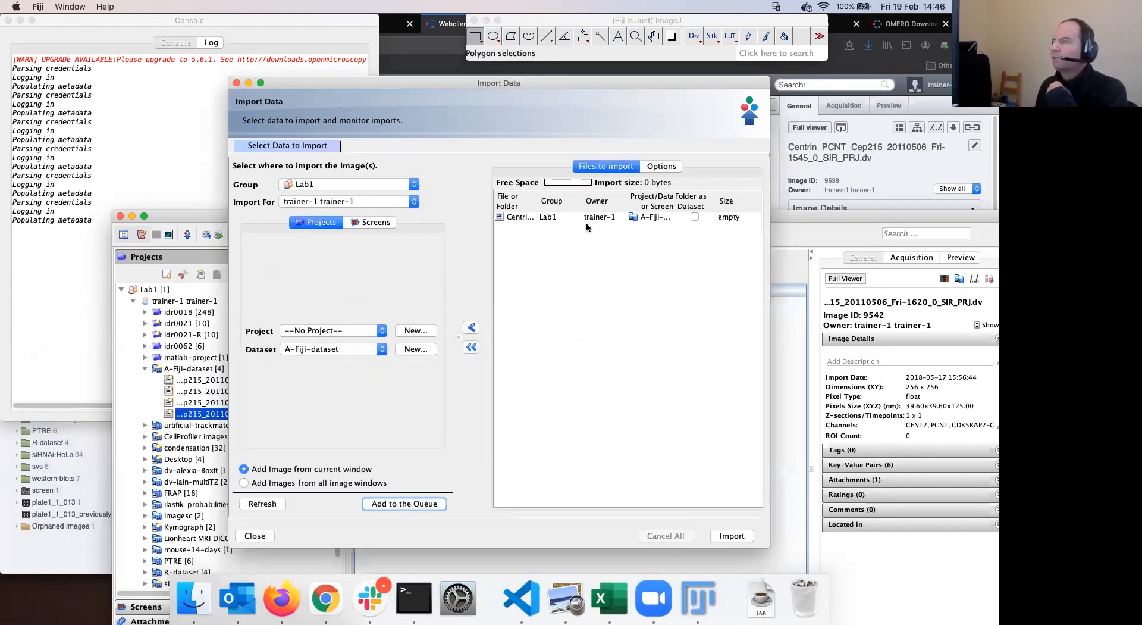
left_click(717, 217)
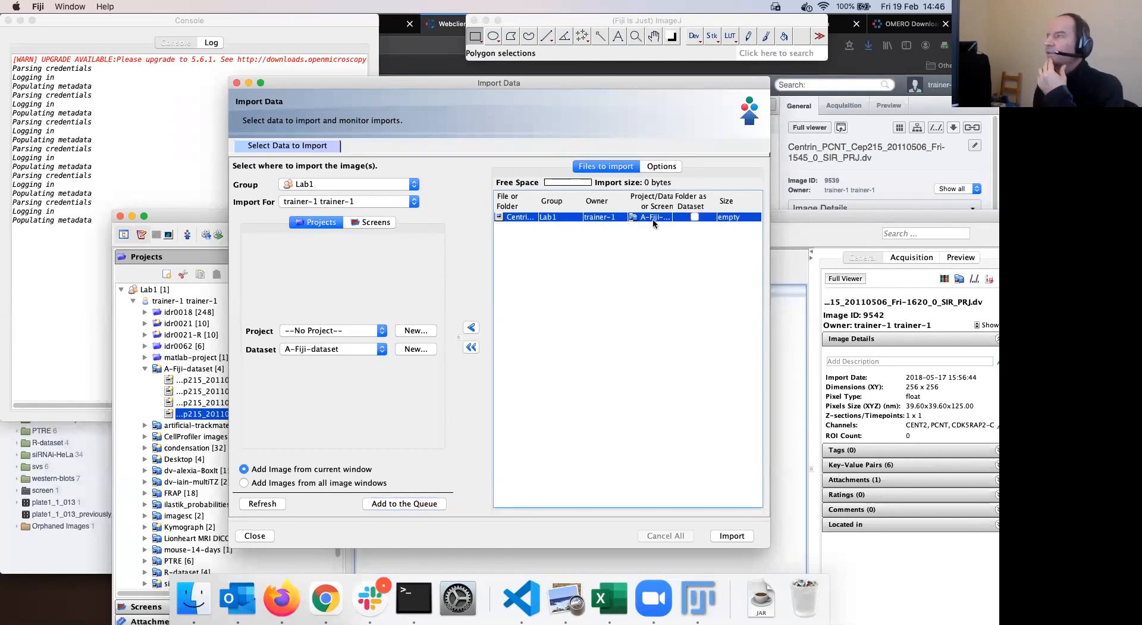
left_click(732, 535)
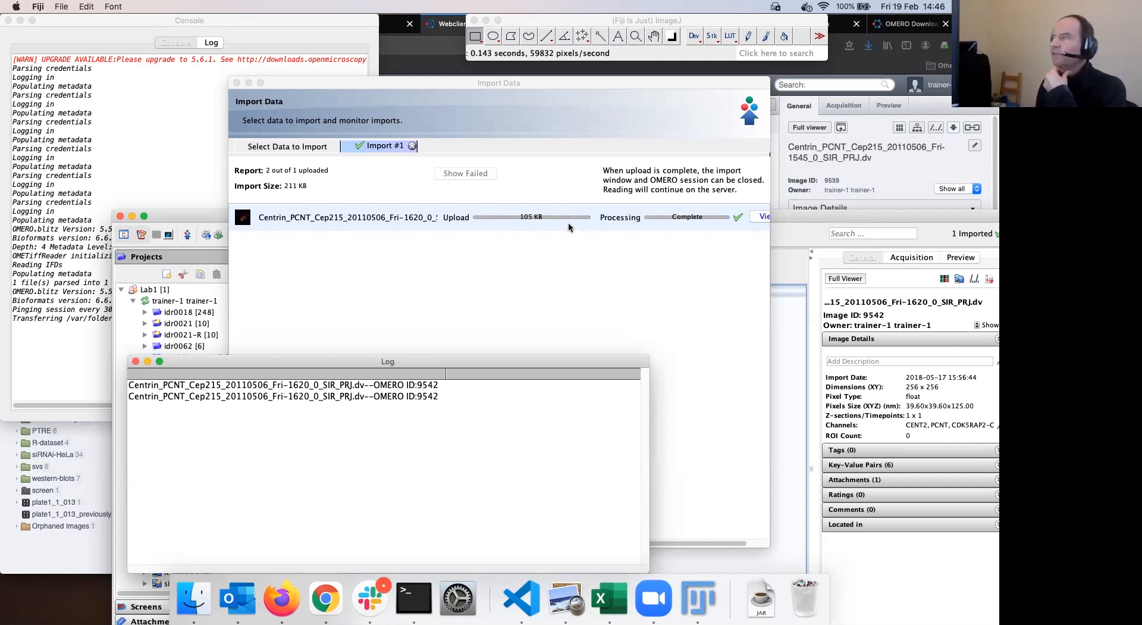
left_click(735, 222)
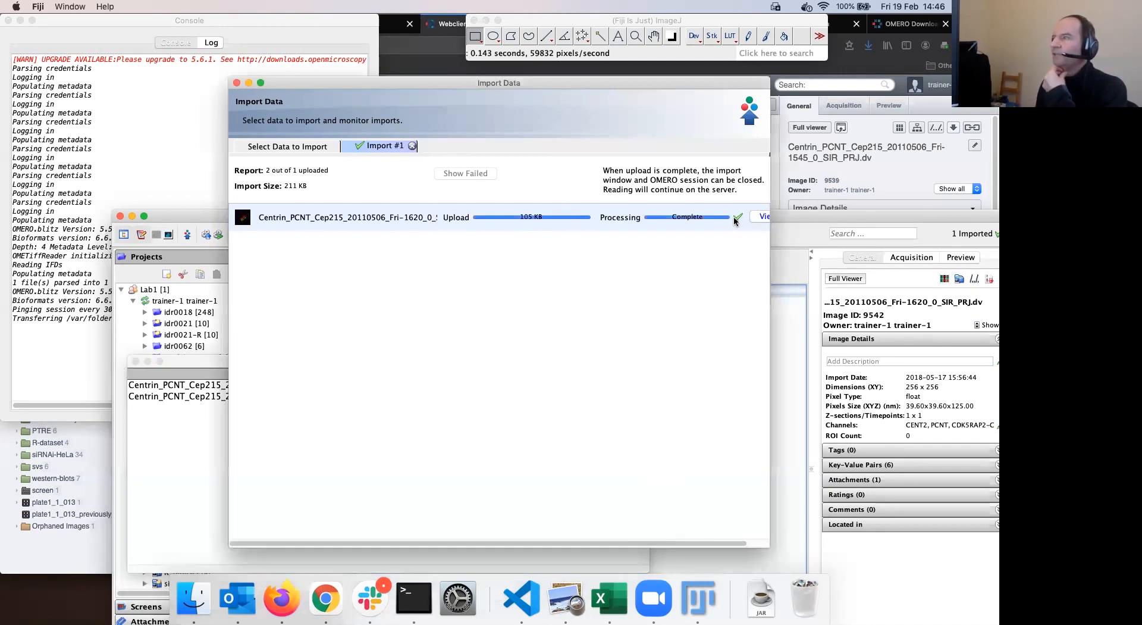
Refresh the A-Fiji-dataset tree in OMERO.web and open the new 92 x 93 .ome.tif image's details
left_click(286, 605)
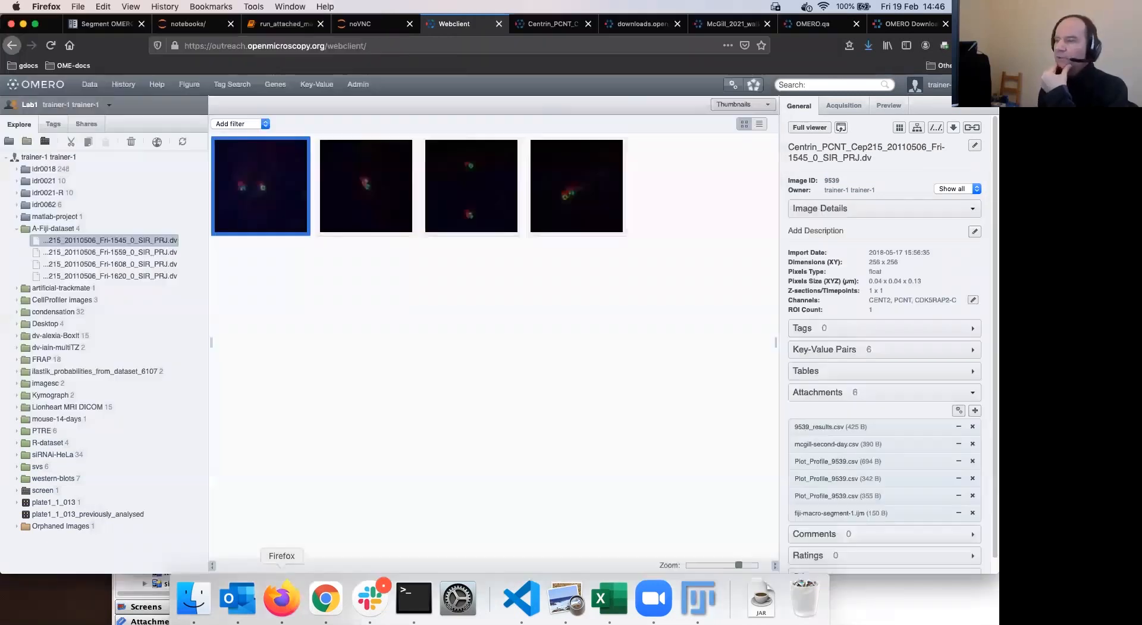
right_click(242, 597)
left_click(468, 408)
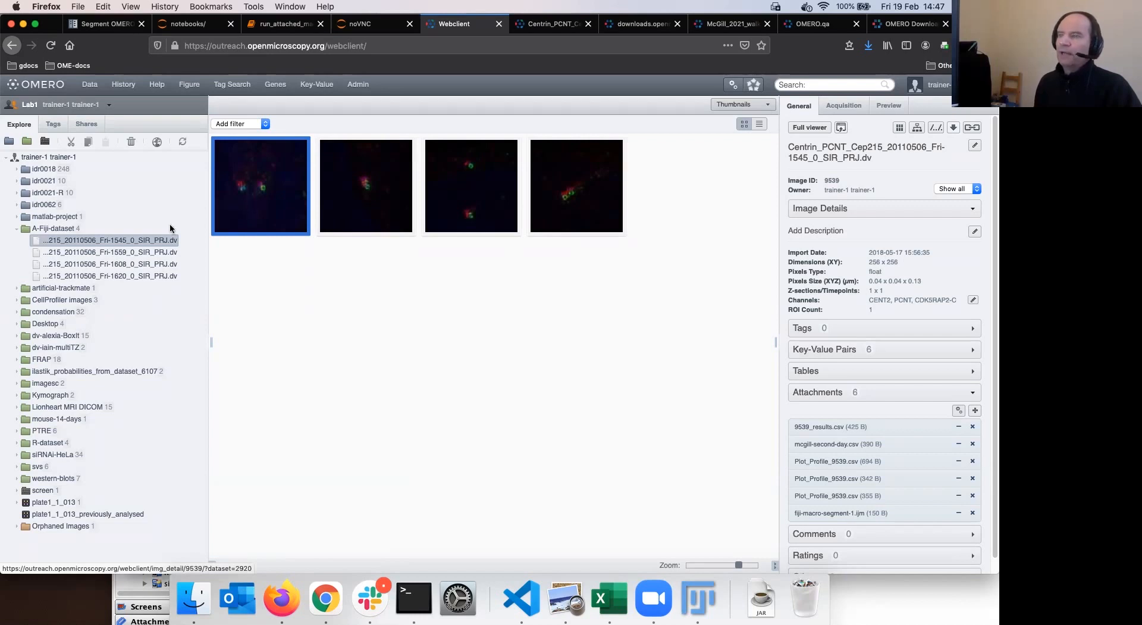
left_click(183, 143)
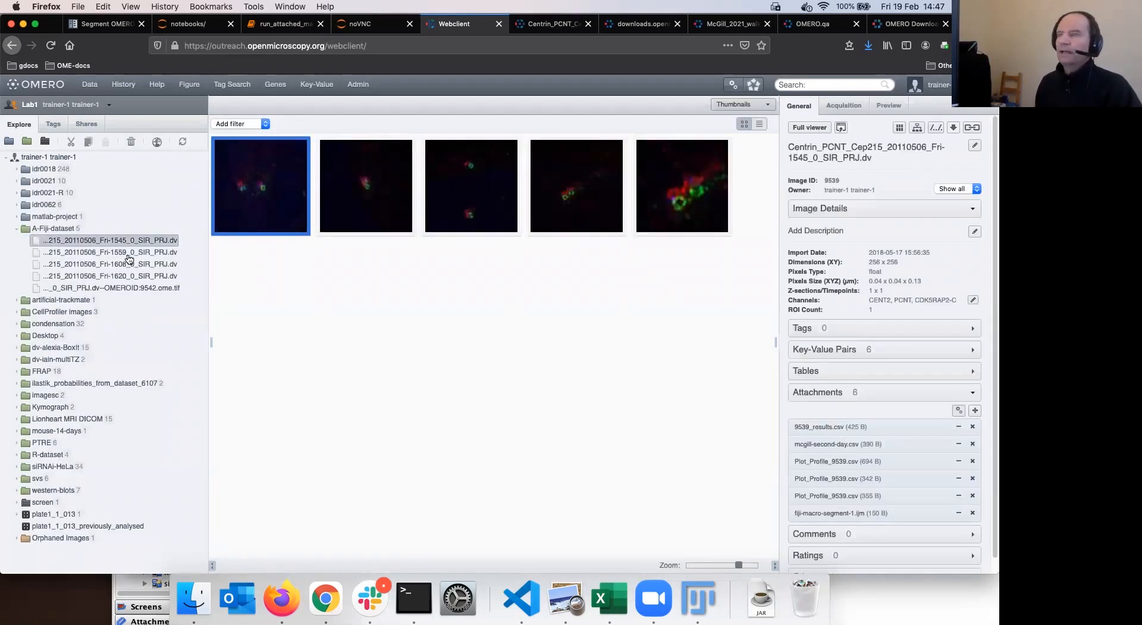
left_click(131, 289)
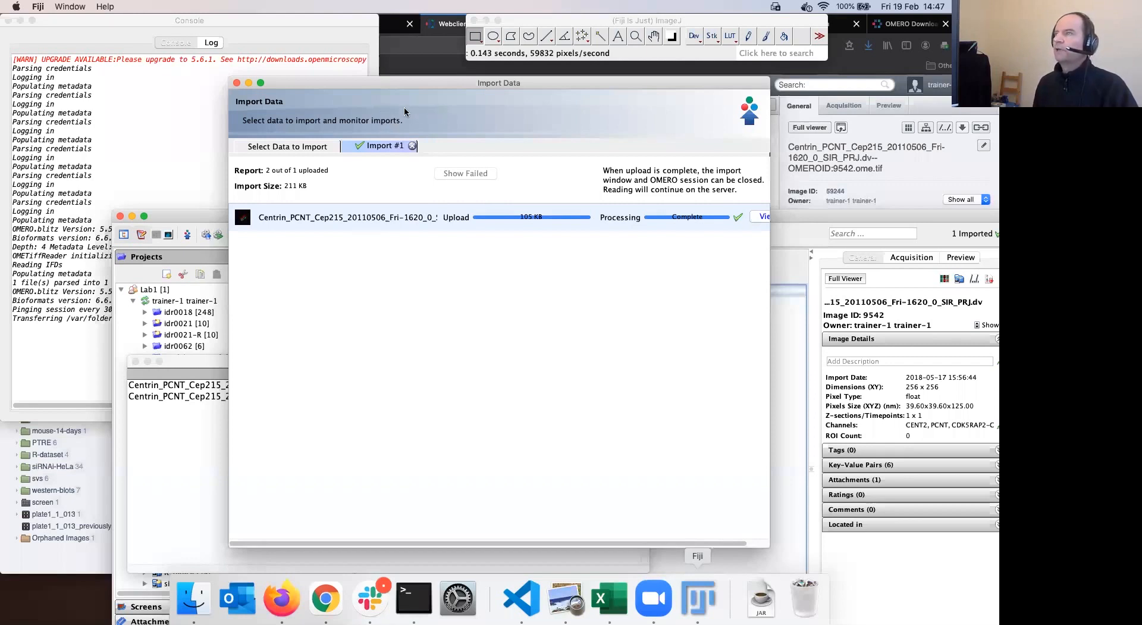
Open the Fri-1608 Centrin image with default import options and draw a rectangle across its upper part
mouse_move(410, 108)
left_mouse_down()
mouse_move(449, 105)
mouse_move(403, 104)
left_mouse_up()
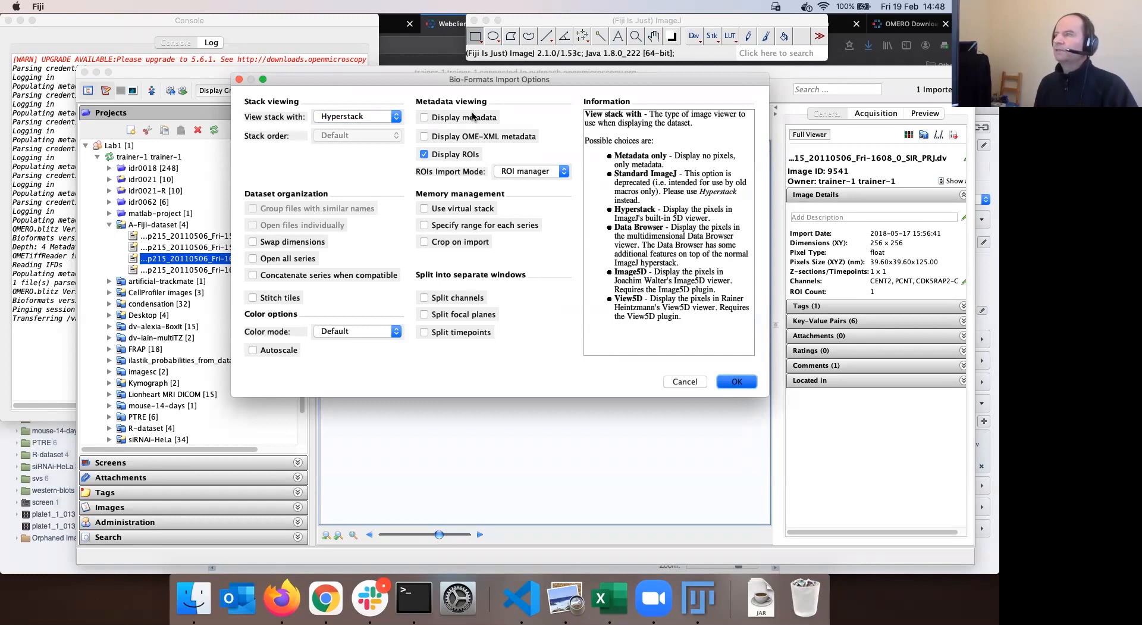
key("Return")
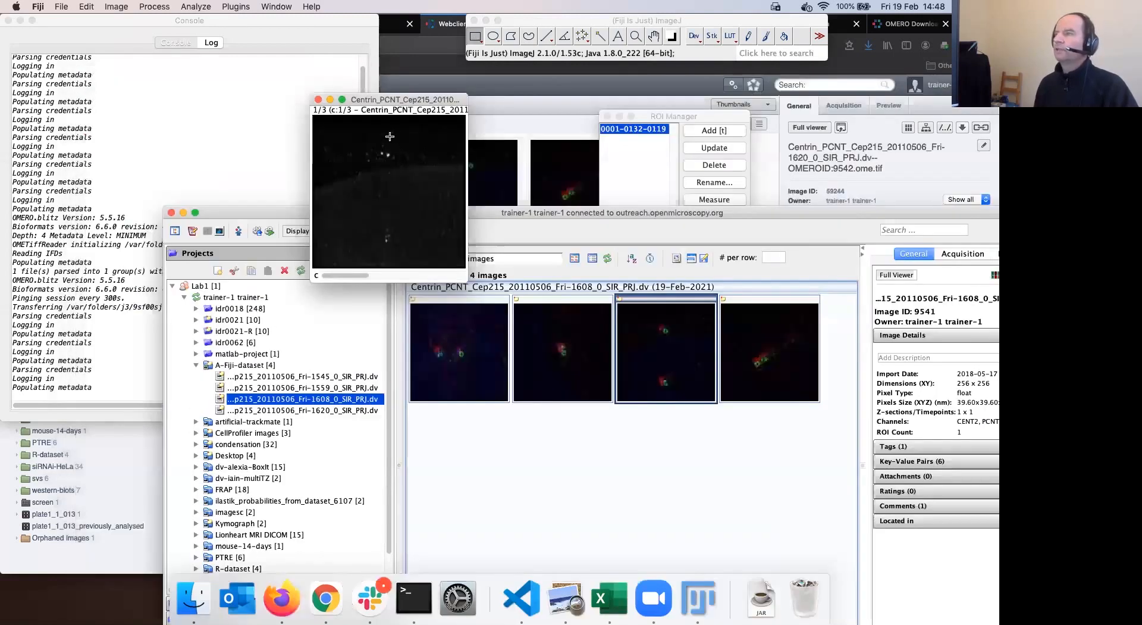
left_click_drag(368, 132, 482, 169)
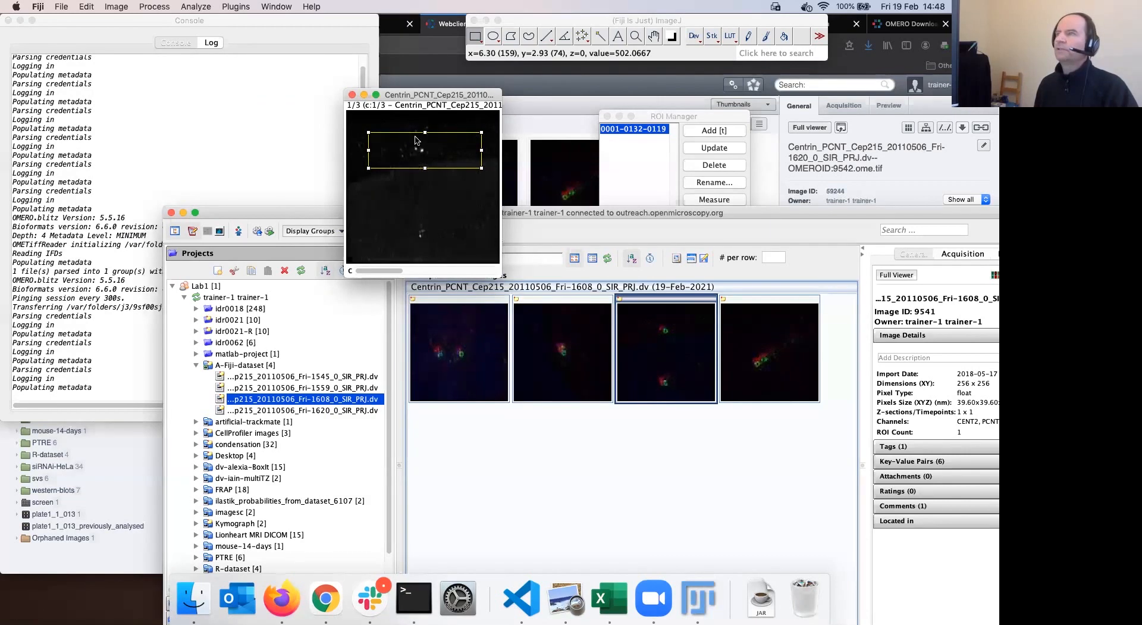
Crop the Fri-1608 image to the rectangle with Image > Crop and move the cropped window lower
left_click(118, 10)
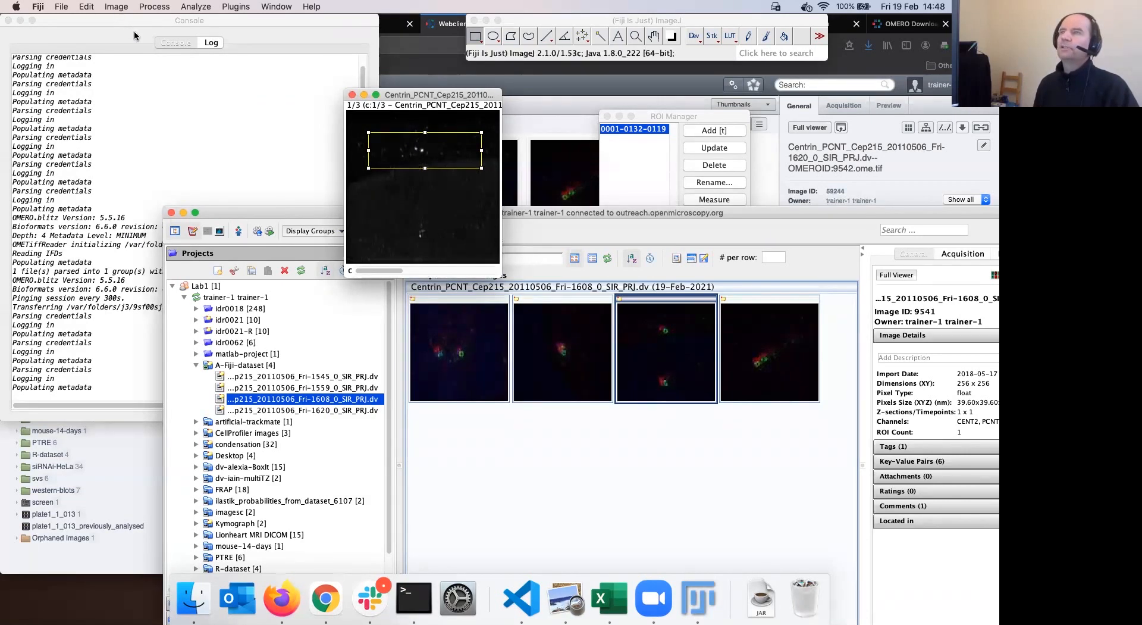
left_click(139, 115)
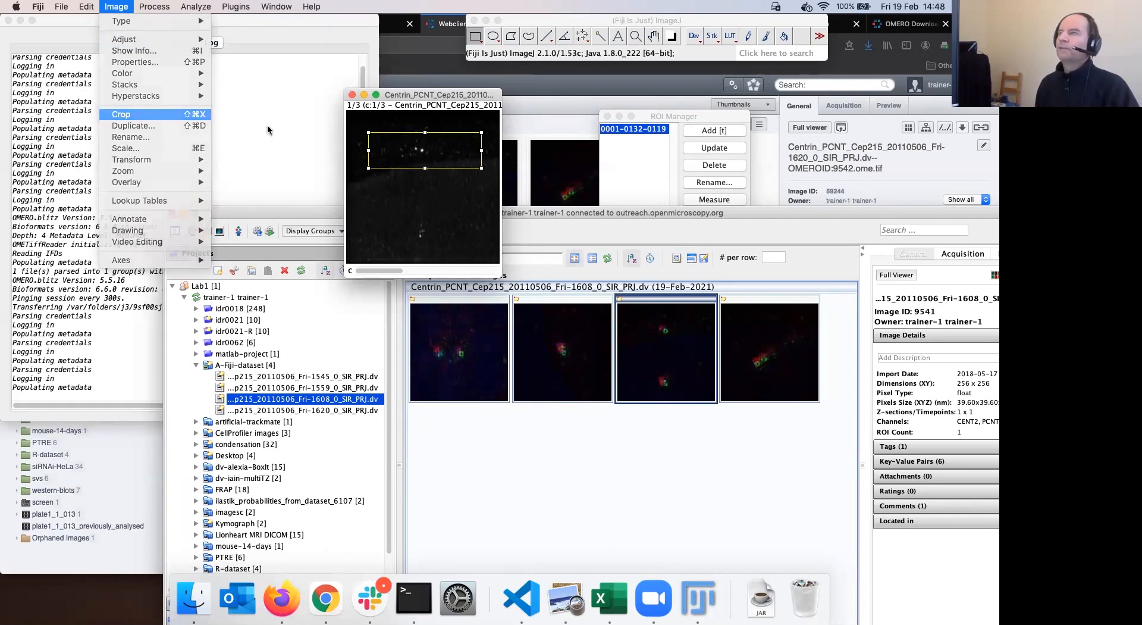
left_click_drag(410, 96, 429, 118)
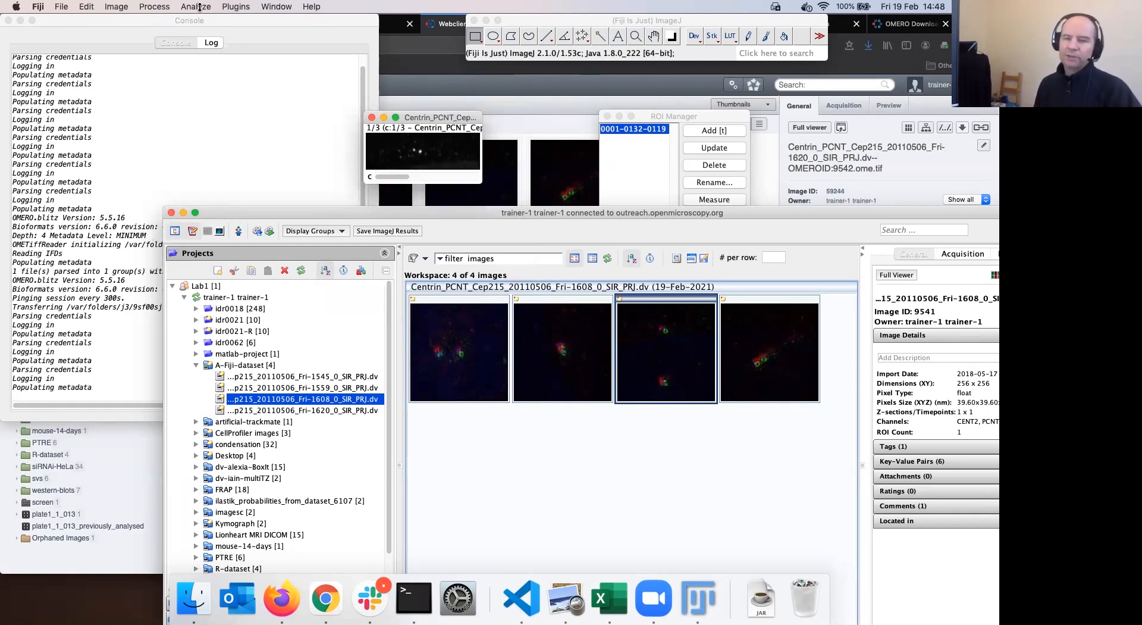
left_click(234, 7)
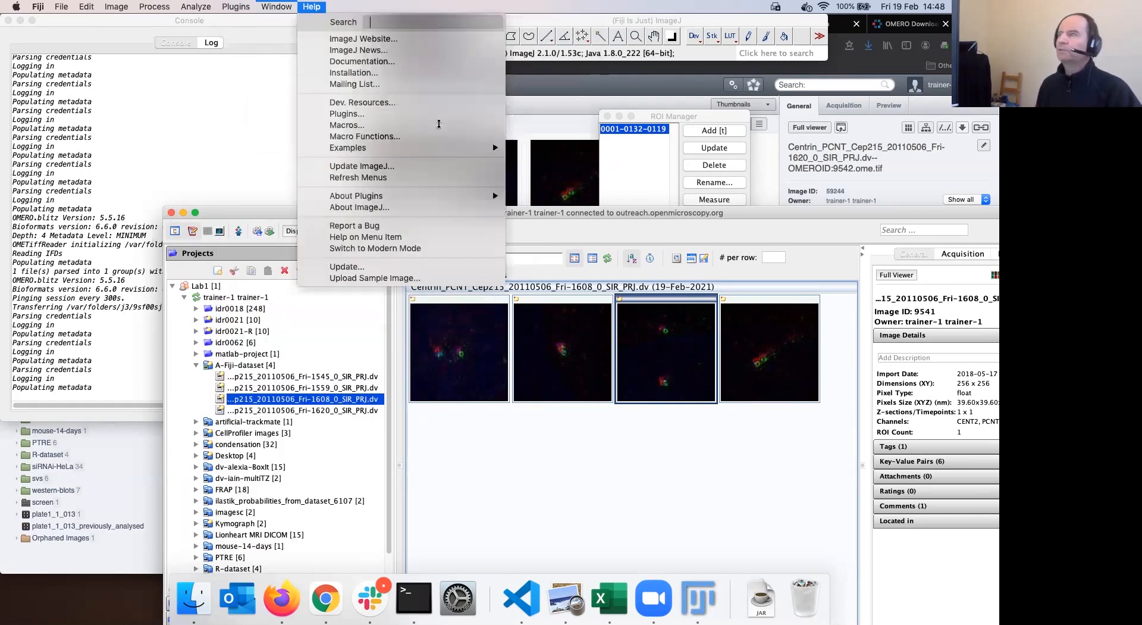
left_click(424, 117)
left_click_drag(424, 118, 479, 207)
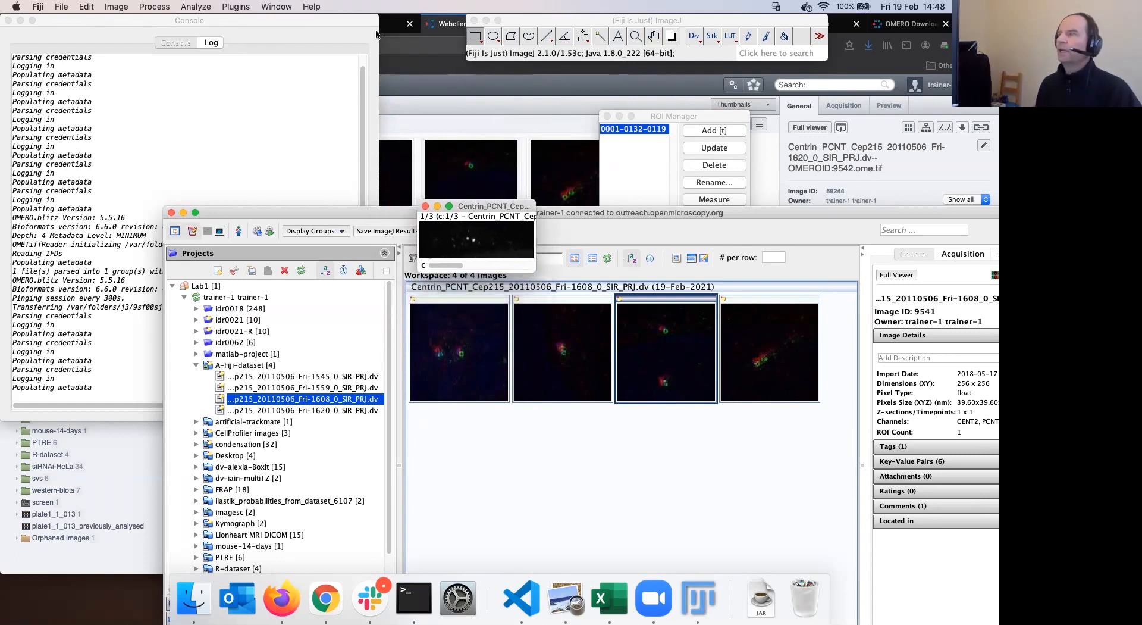
left_click(233, 7)
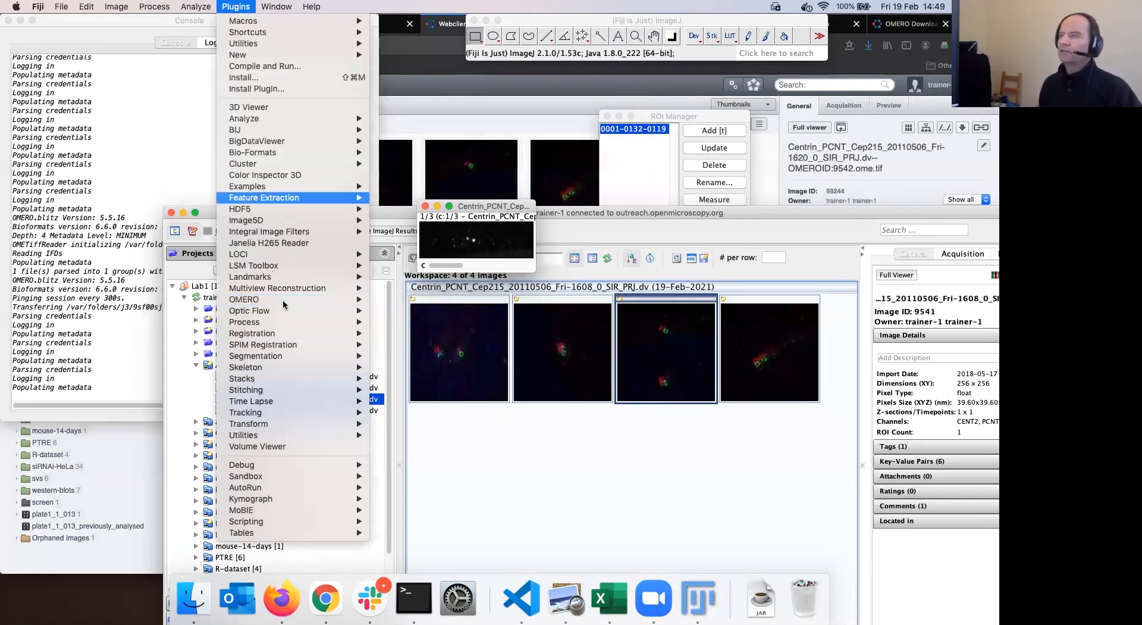
Open Save Image(s) to OMERO for the cropped image and pick A-Fiji-dataset as destination
mouse_move(283, 299)
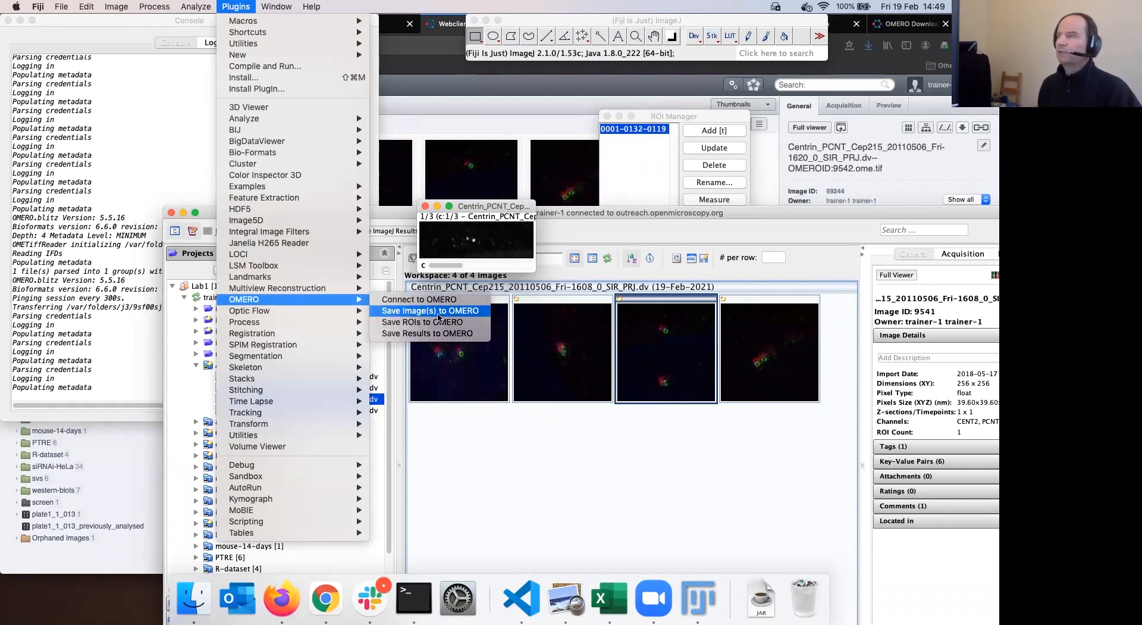
left_click(434, 314)
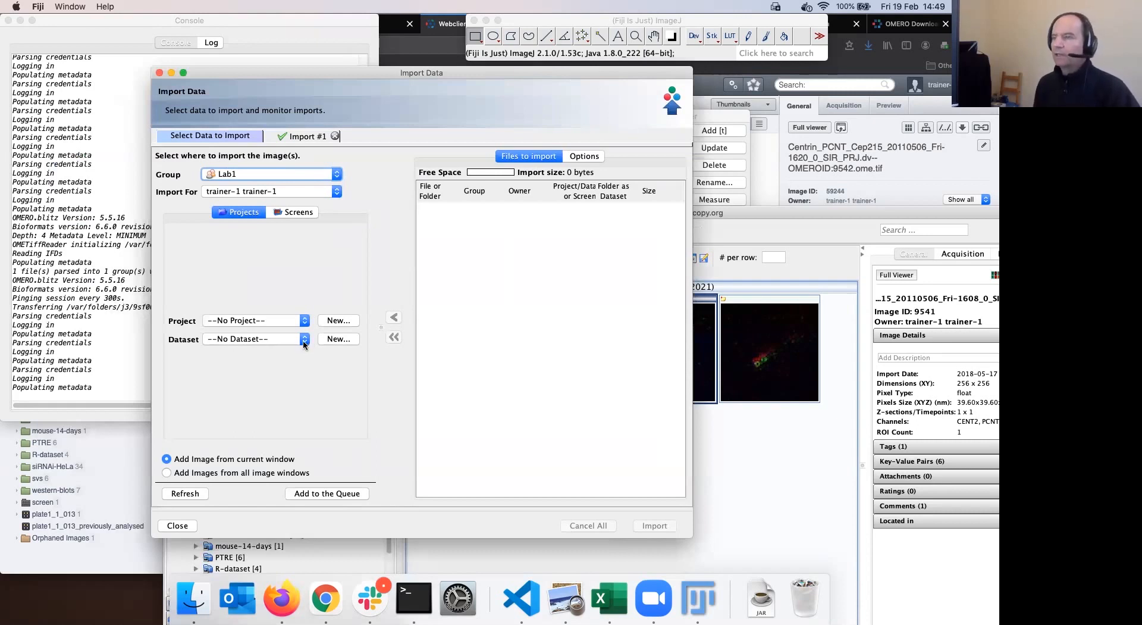
left_click(305, 340)
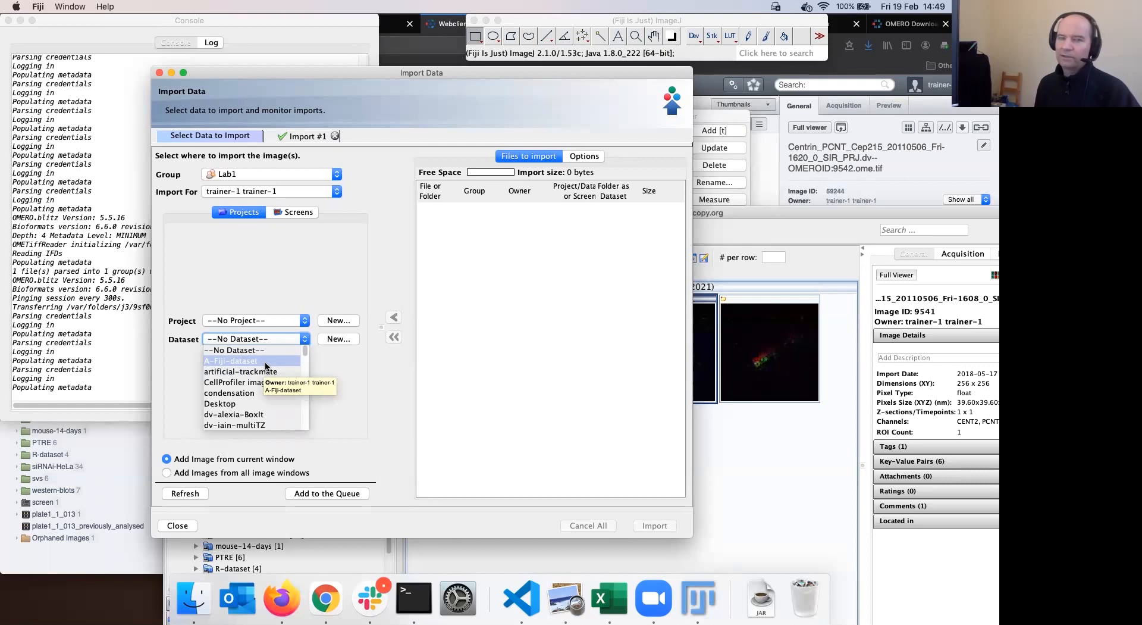
left_click(273, 345)
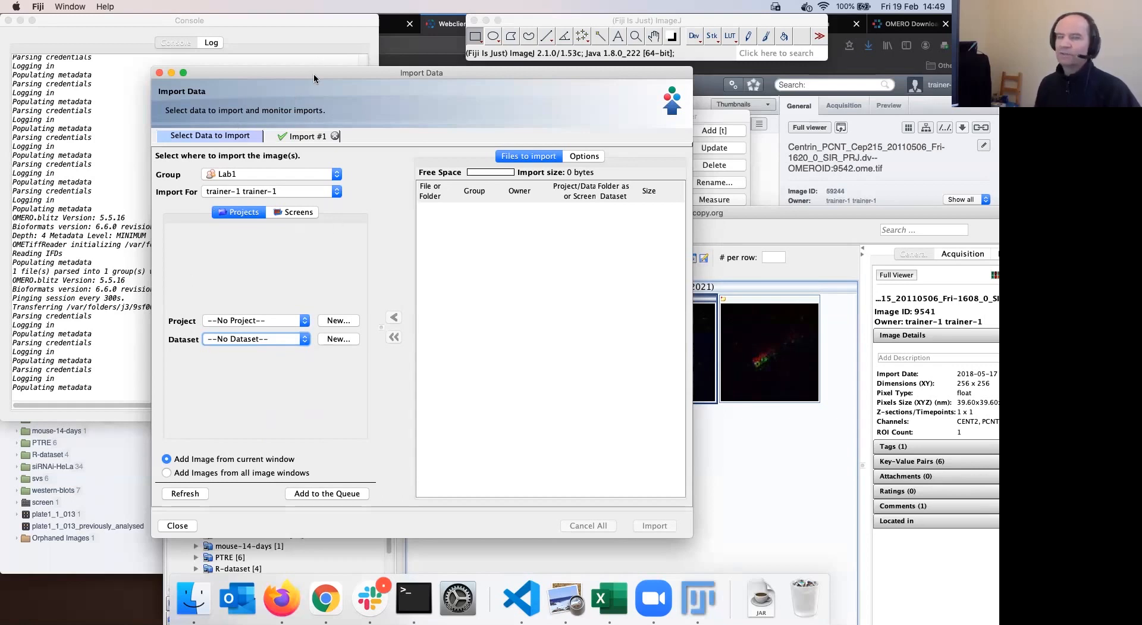
left_click_drag(338, 77, 342, 74)
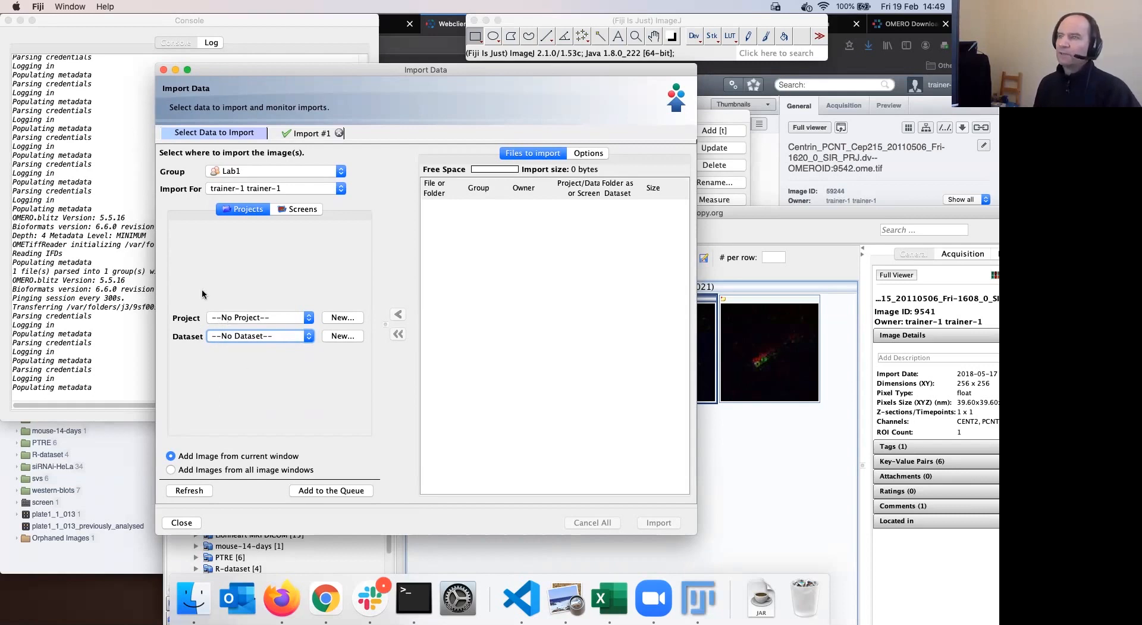
left_click(309, 336)
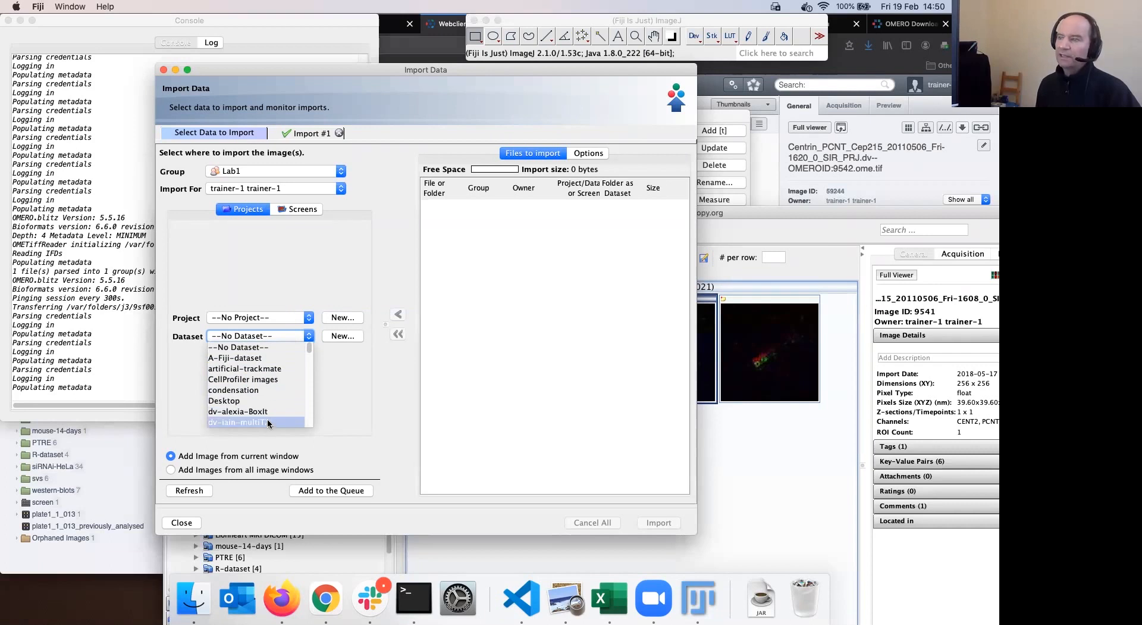
scroll(283, 370, "down", 3)
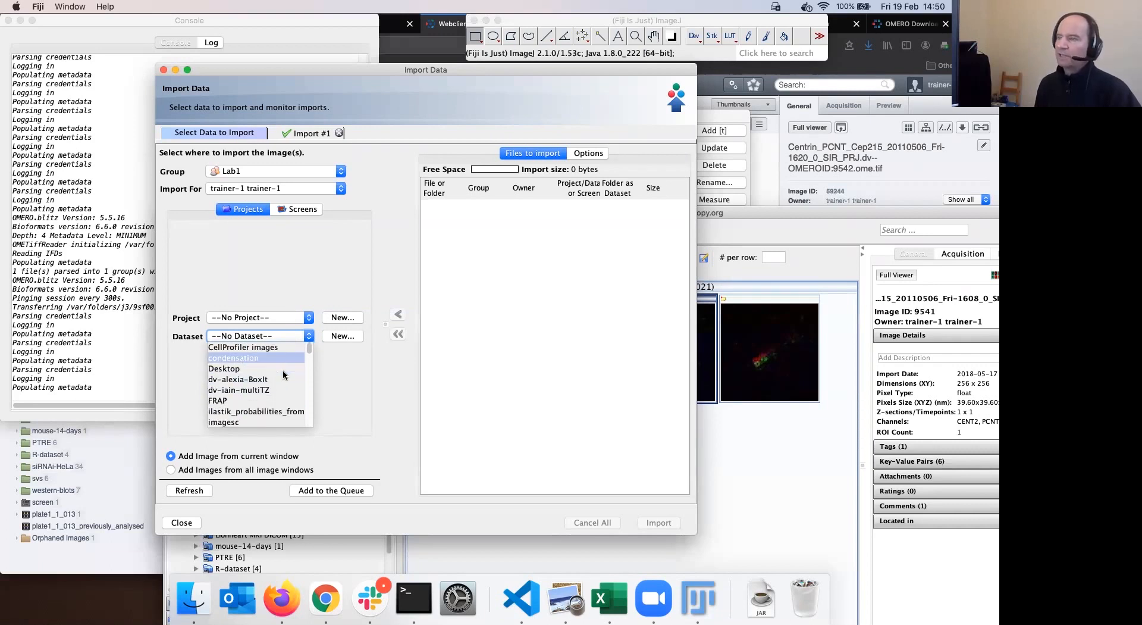
scroll(283, 369, "up", 5)
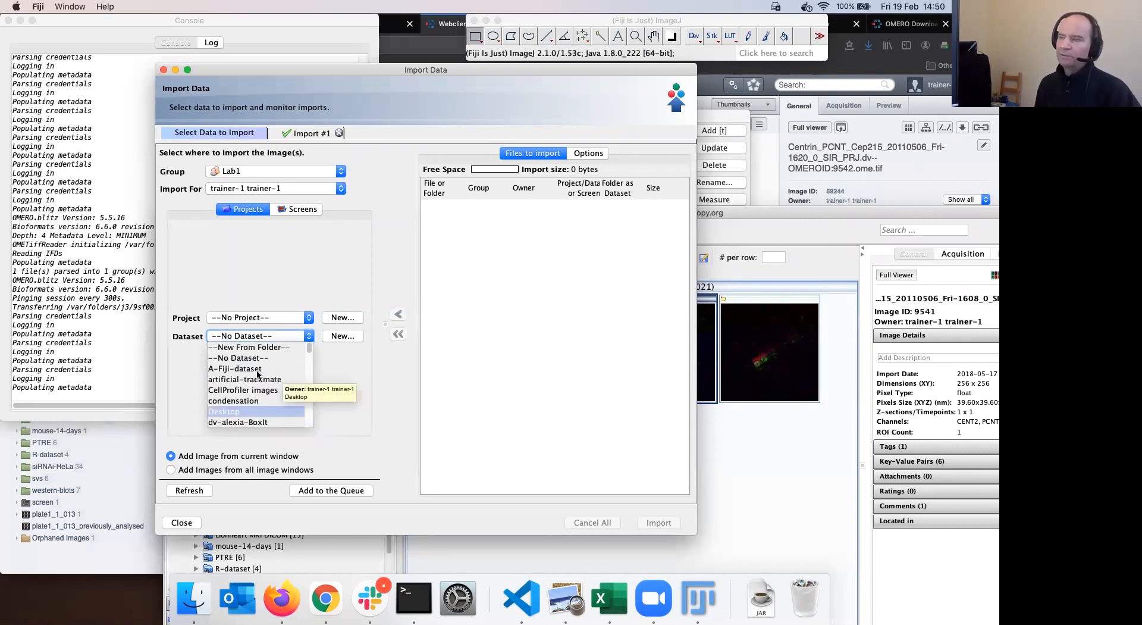
left_click(261, 369)
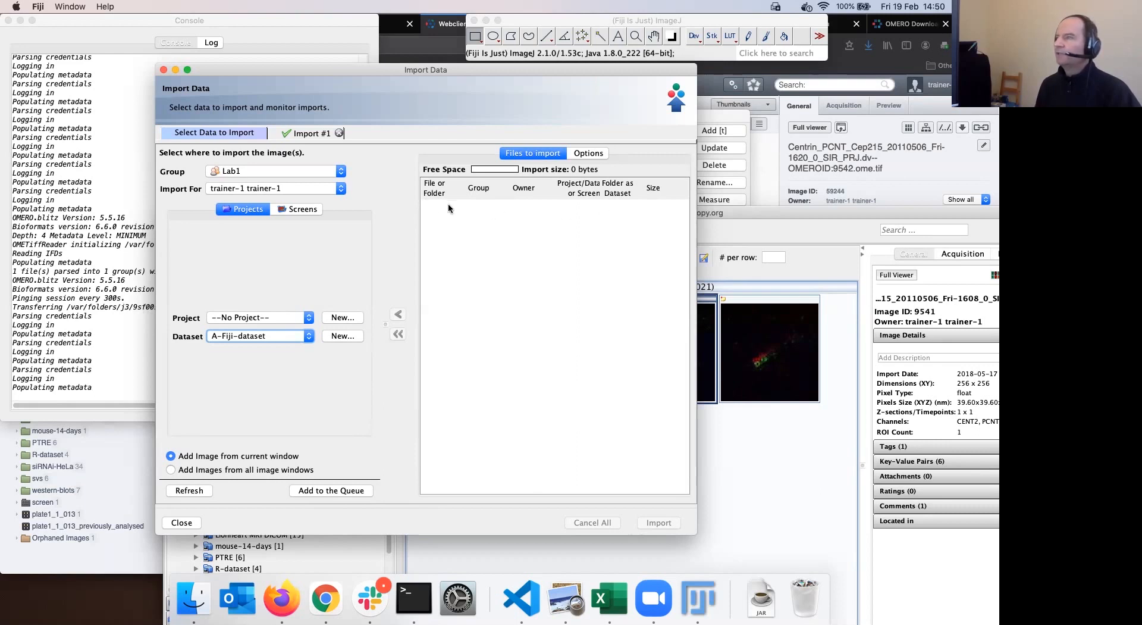
Add the cropped Centrin image to the import queue, close the Log and select the queued row
left_click(330, 491)
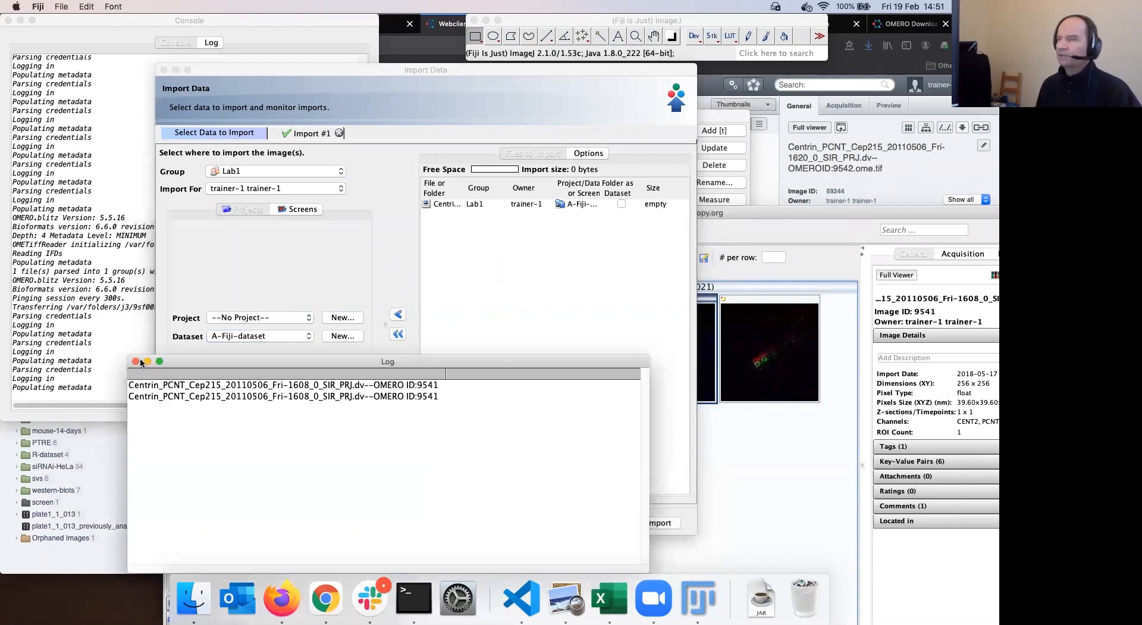
left_click(136, 361)
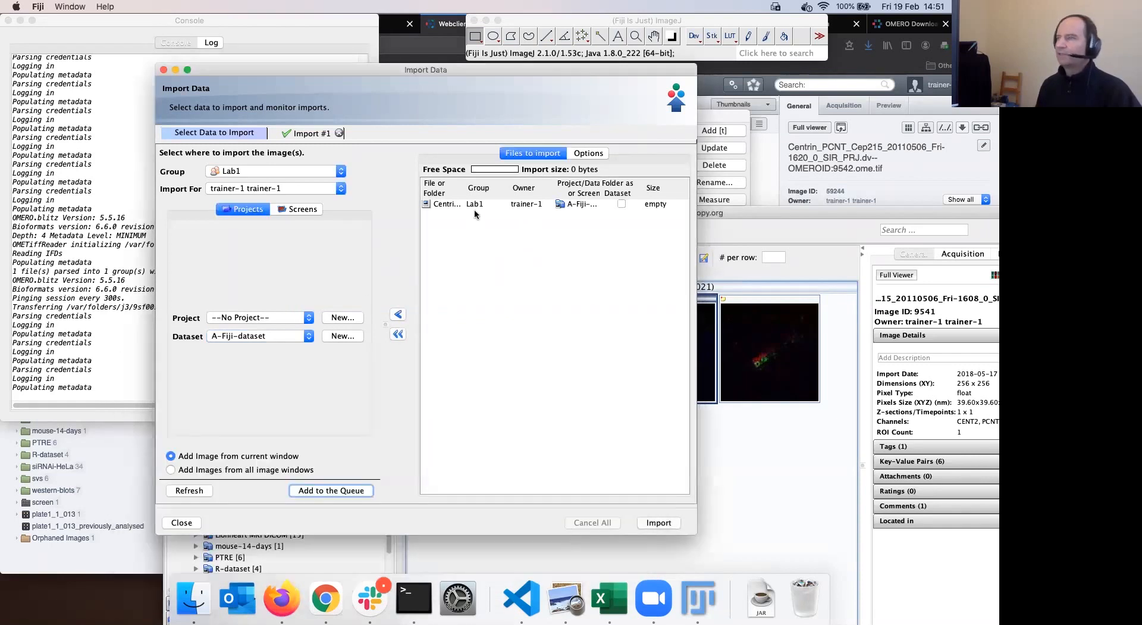
left_click(438, 205)
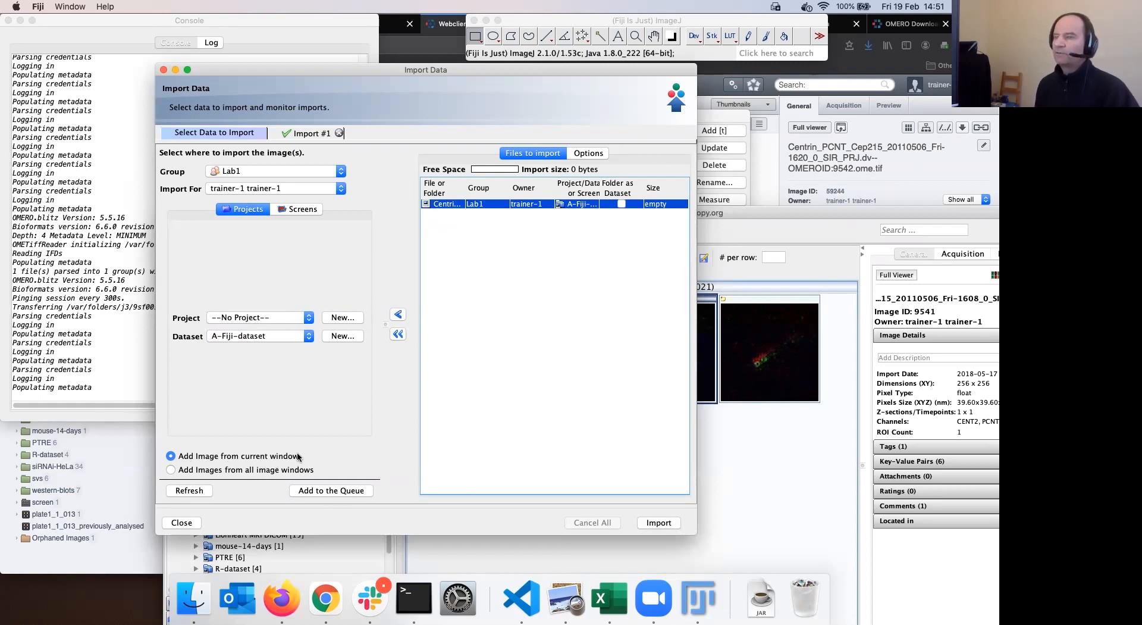
left_click_drag(475, 70, 547, 261)
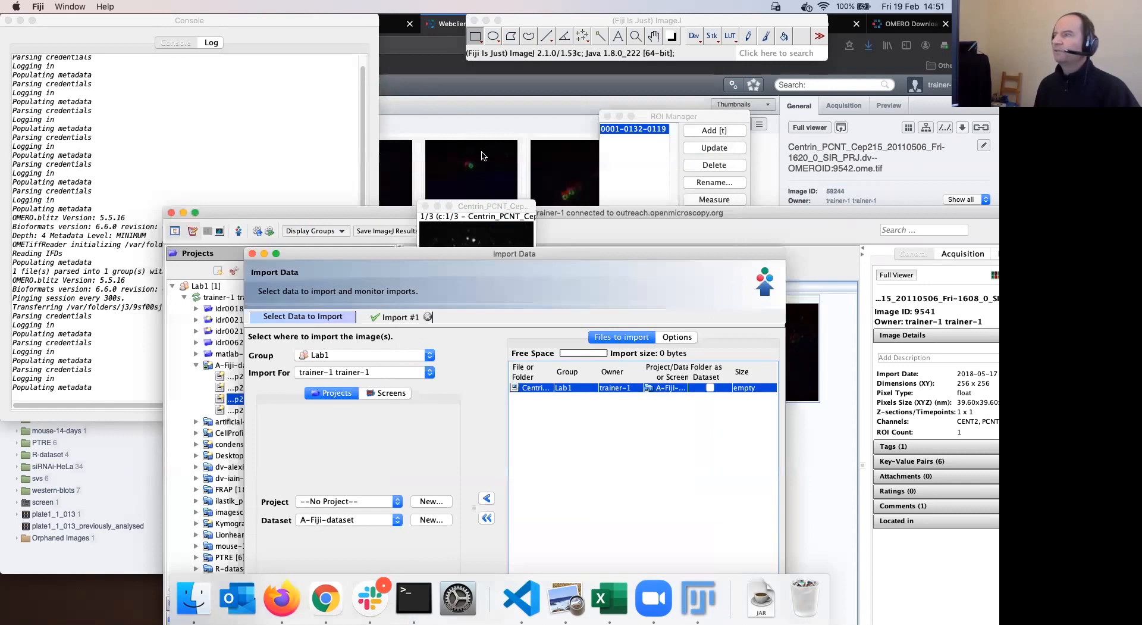
left_click_drag(486, 203, 485, 150)
left_click_drag(547, 258, 493, 101)
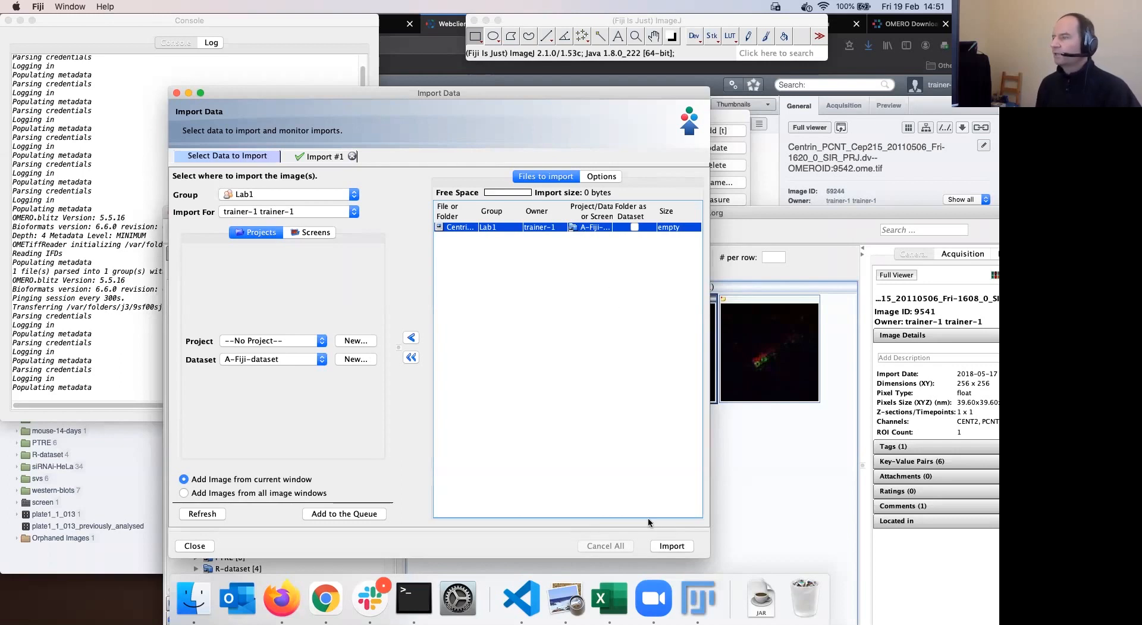
Import the queued Fri-1608 crop and close the Log while upload and processing complete
left_click(672, 546)
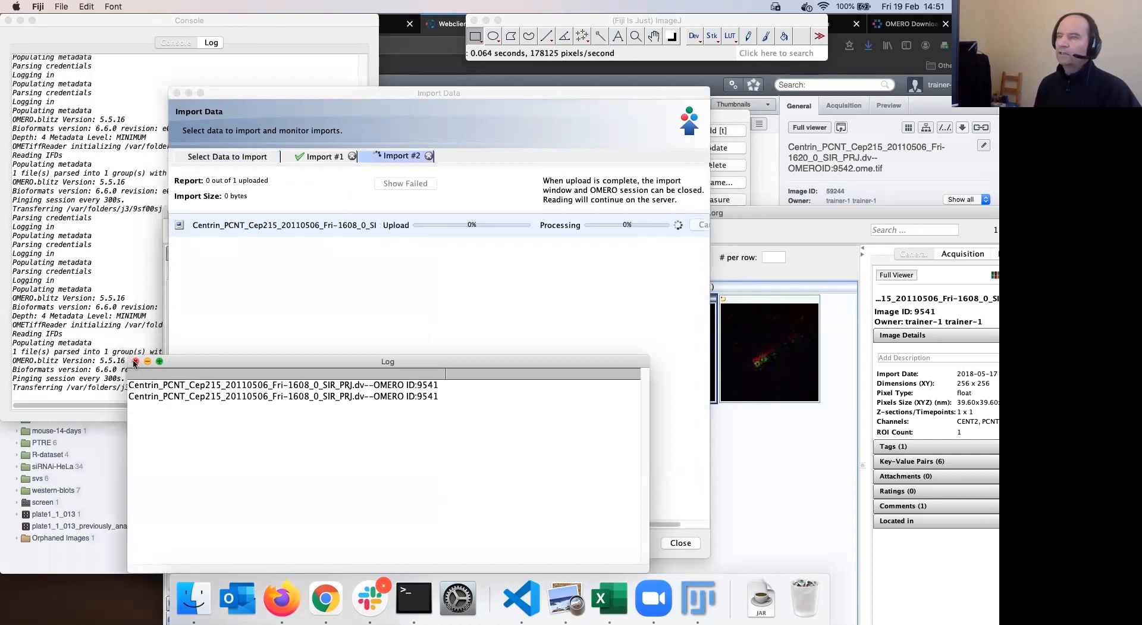
left_click(135, 361)
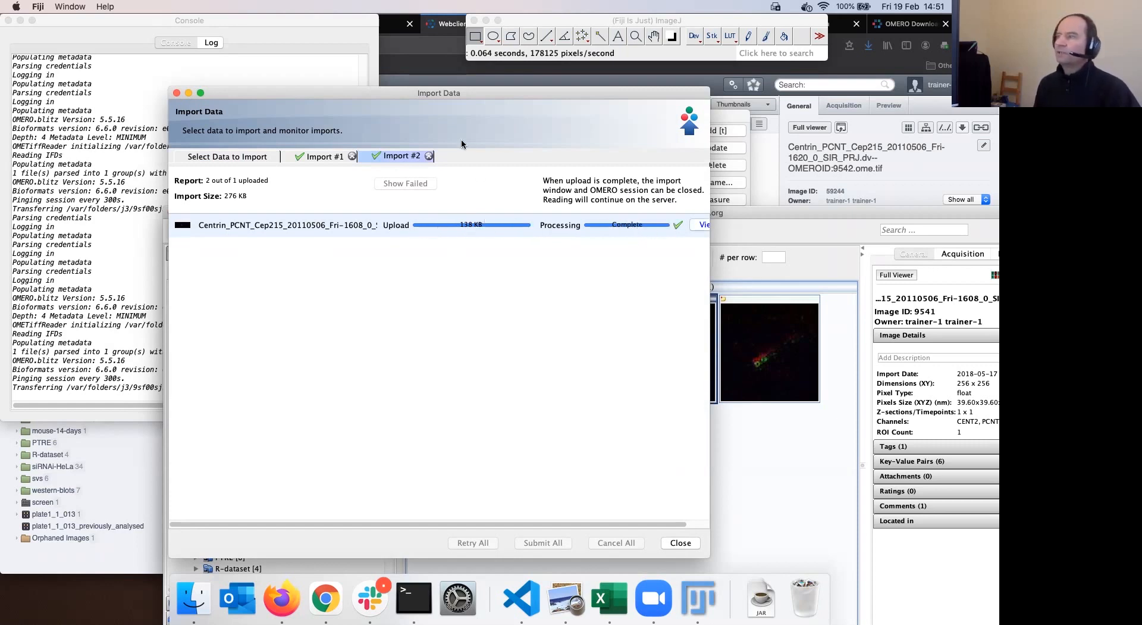
left_click_drag(461, 91, 467, 79)
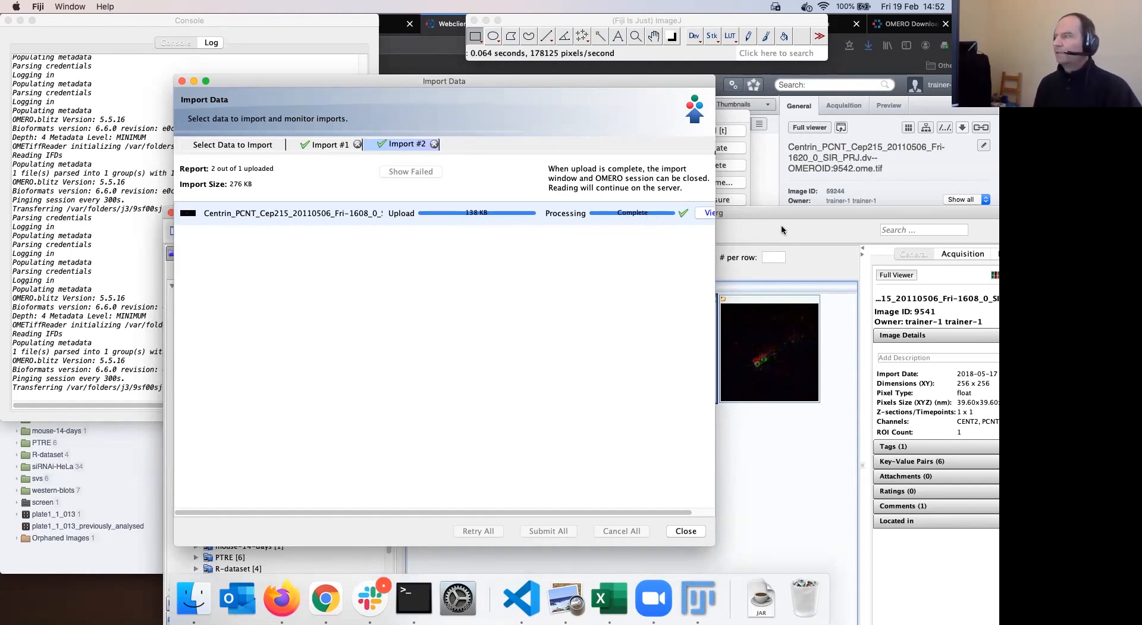
Refresh A-Fiji-dataset in OMERO.insight and in Firefox so both list all six images
left_click(755, 244)
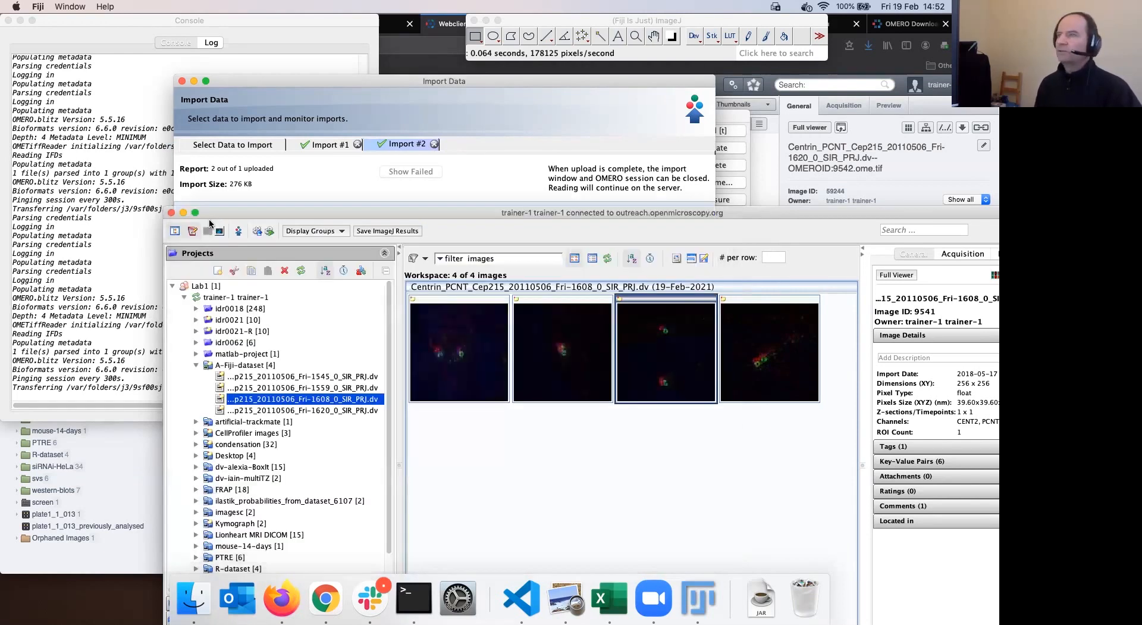
left_click_drag(755, 212, 690, 57)
left_click(237, 116)
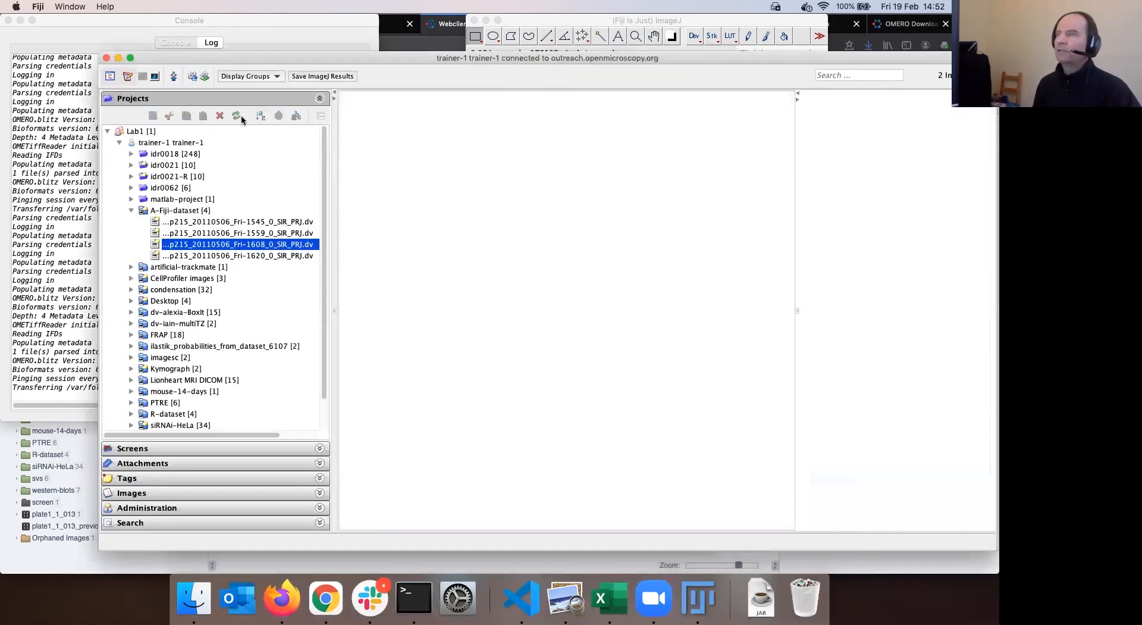
left_click(177, 211)
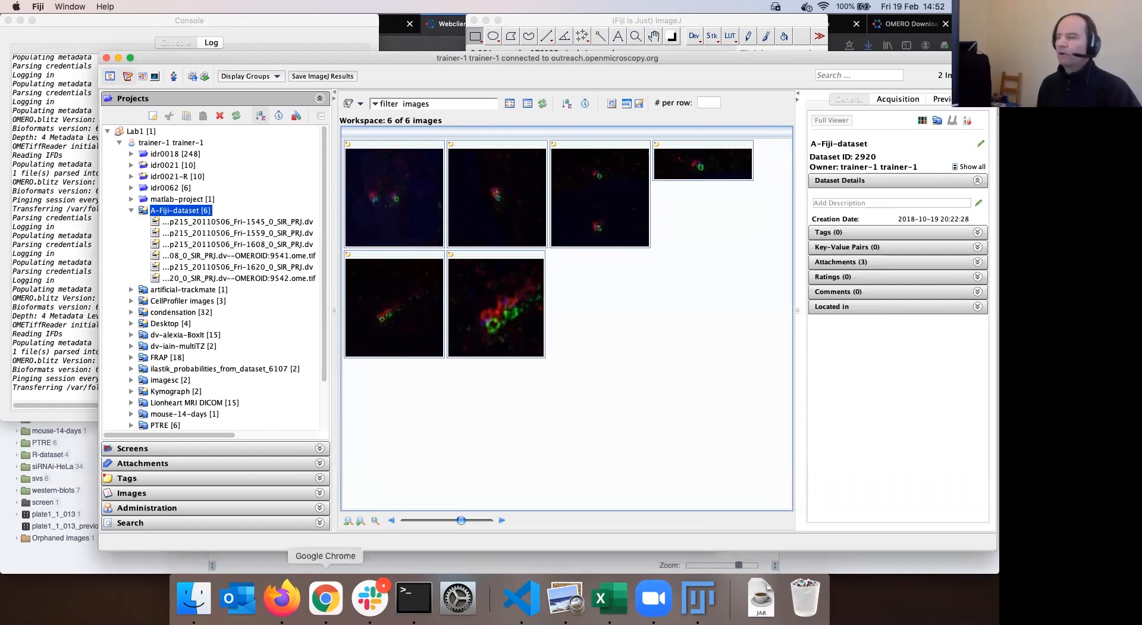
left_click(282, 598)
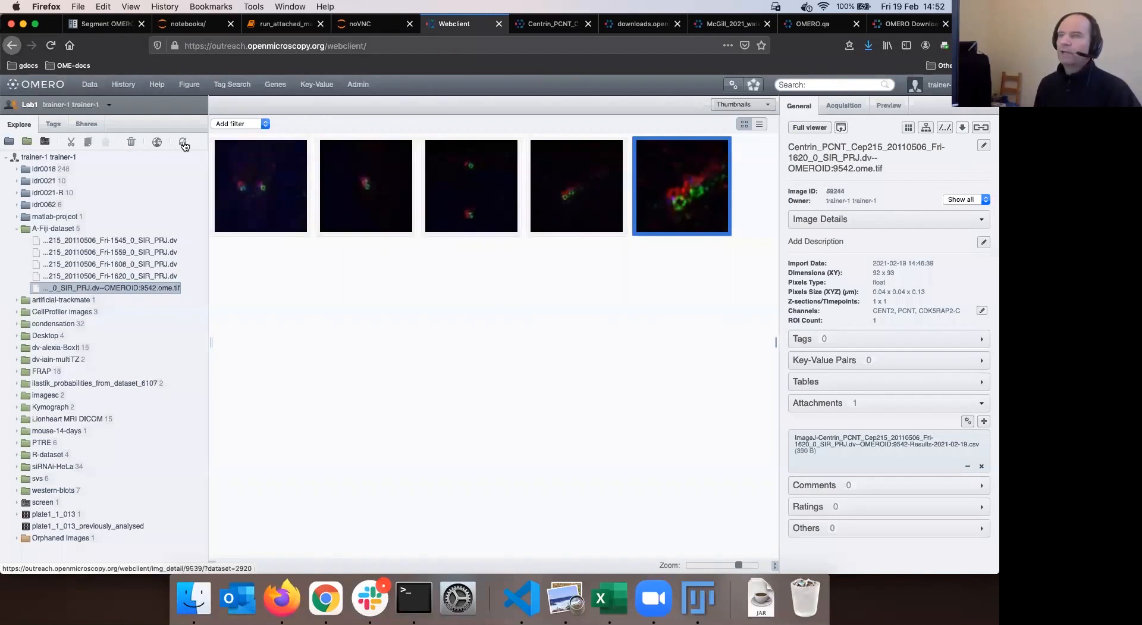
left_click(184, 146)
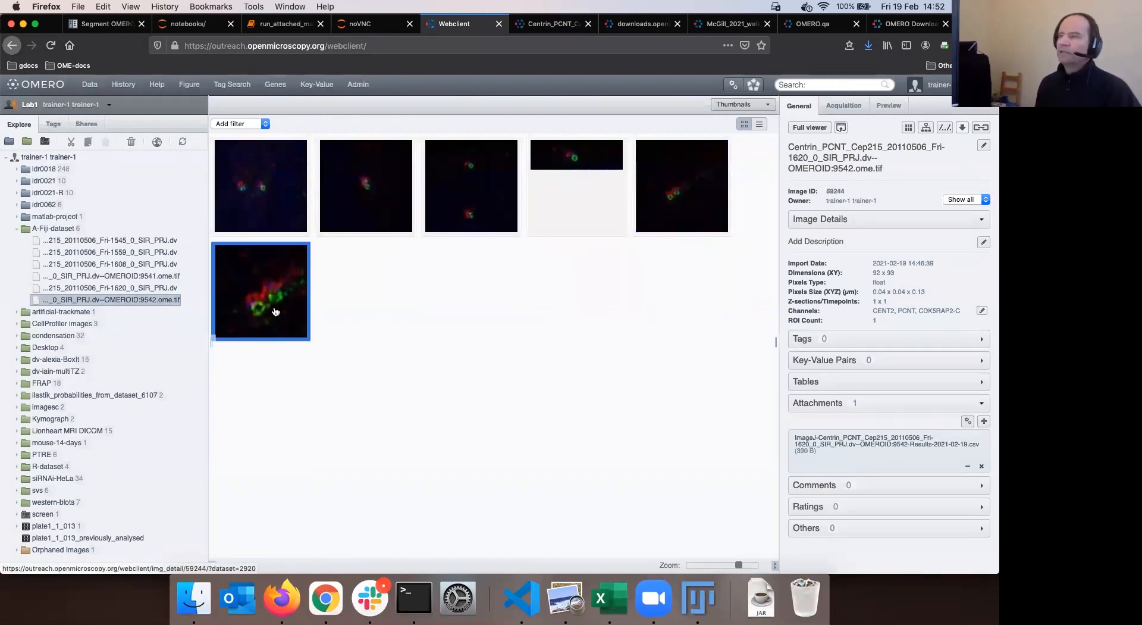
Select the OMEROID:9541 crop to show its 190 x 60 details, ROI and attached Results CSV
left_click(256, 281)
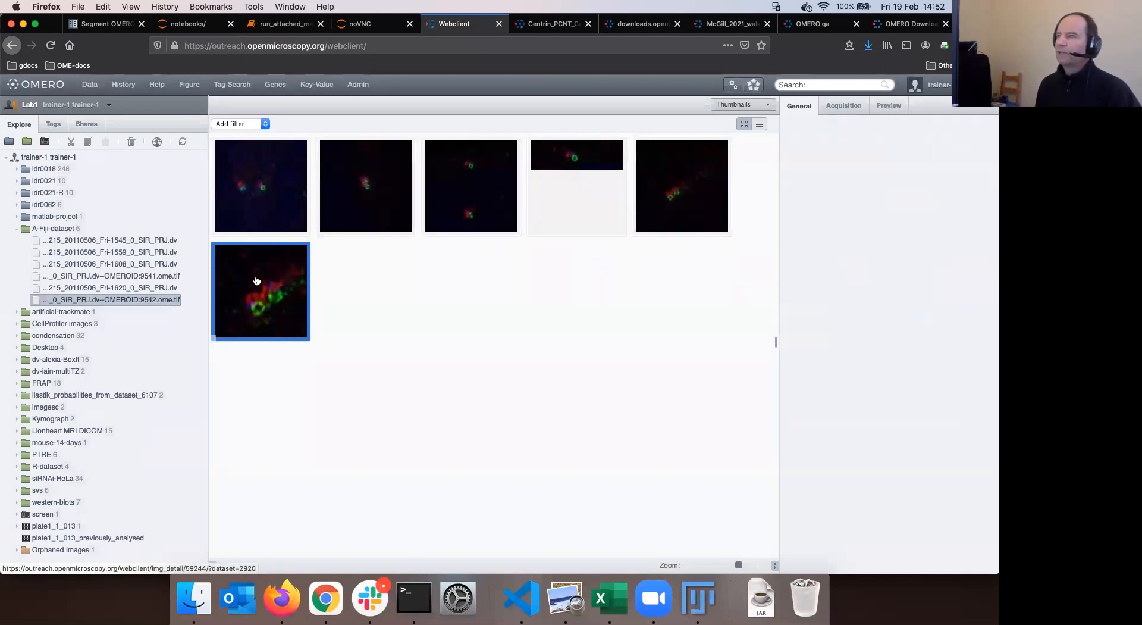
left_click(587, 159)
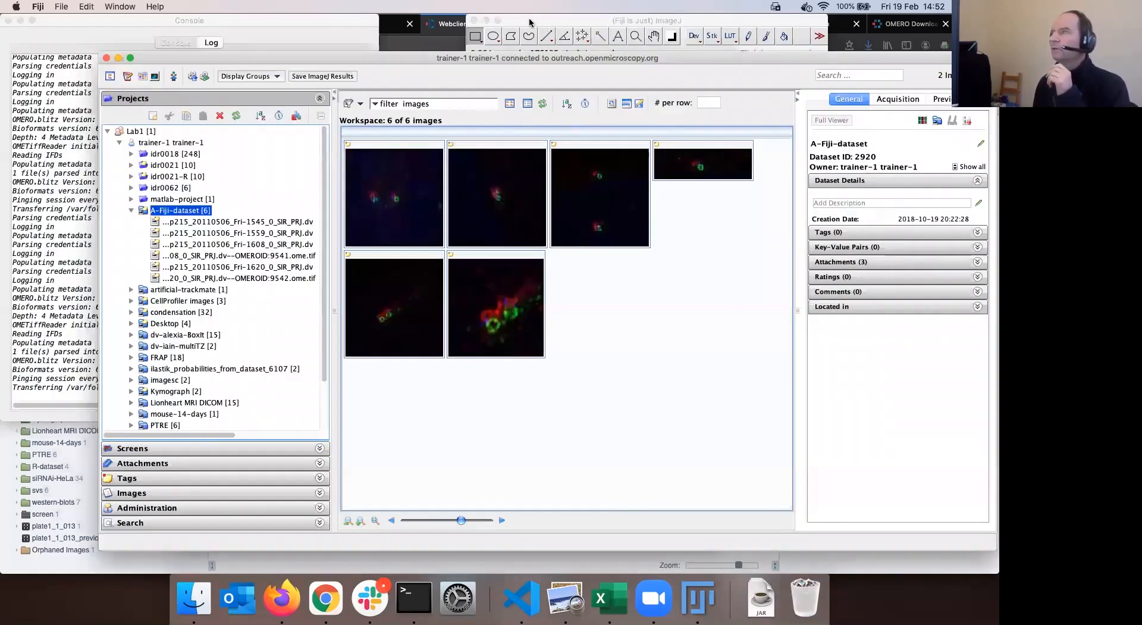
Return to Fiji with the OMERO.insight window showing all 6 A-Fiji-dataset thumbnails
left_click(529, 20)
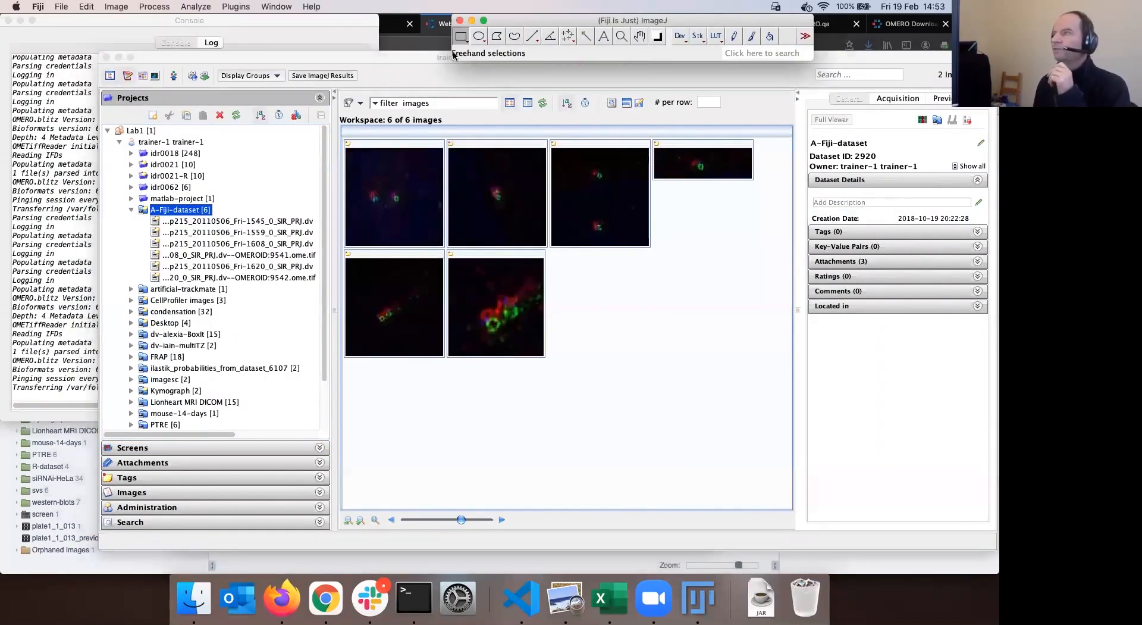
left_click(395, 56)
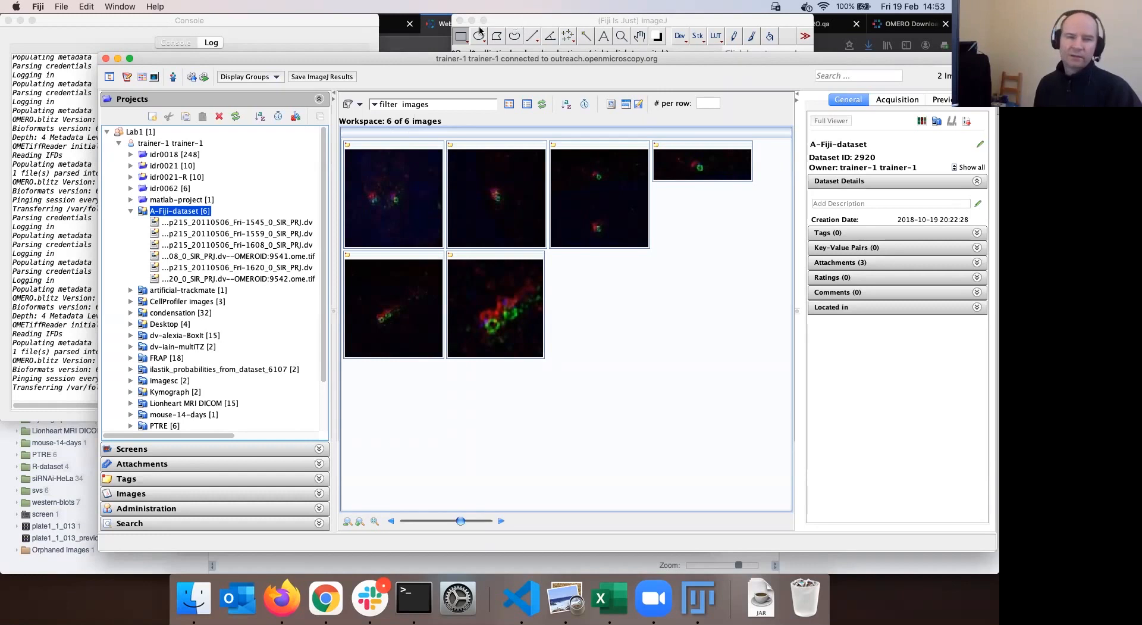
left_click(521, 26)
left_click(291, 107)
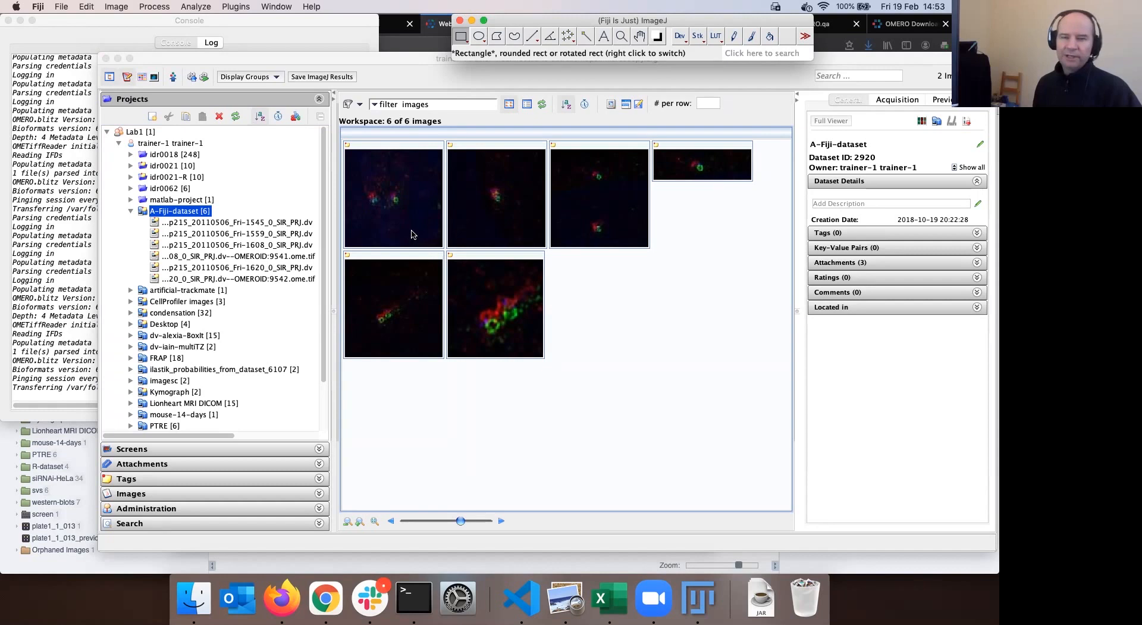
left_click(395, 58)
left_click_drag(435, 58, 382, 73)
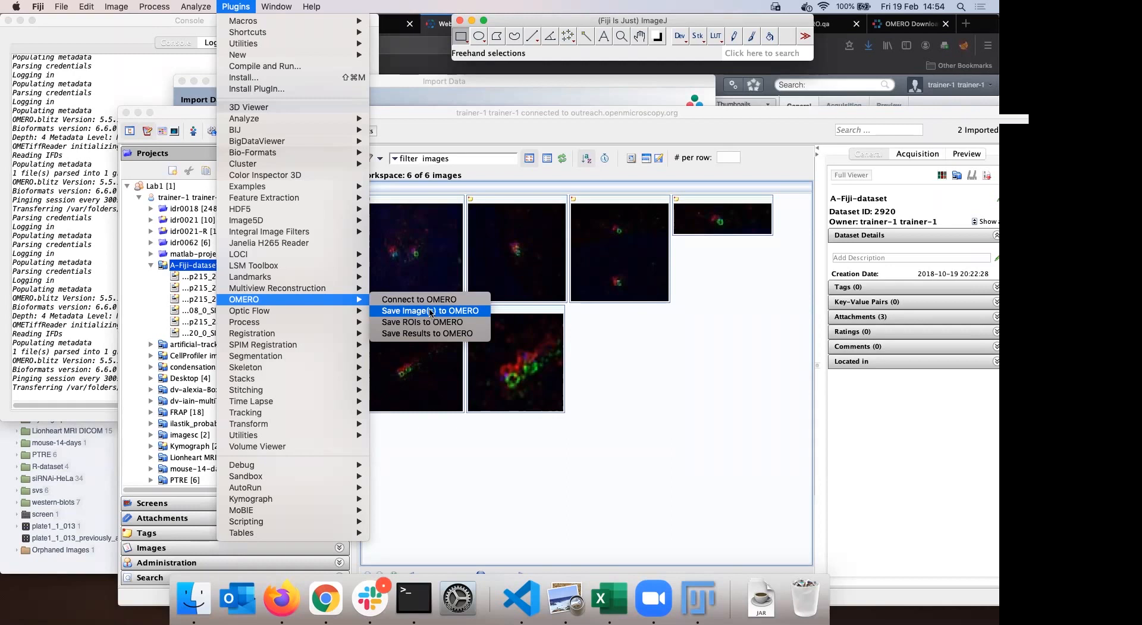
Queue the Centrin image with --No Dataset-- and run it as Import #3 to OMERO
left_click(431, 310)
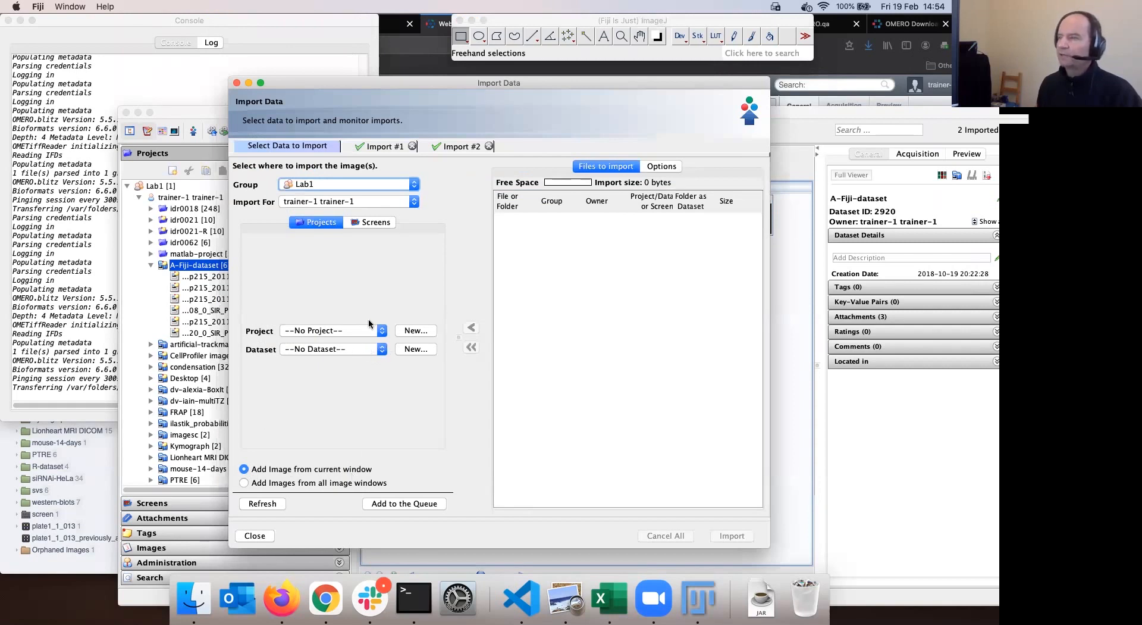
left_click(381, 349)
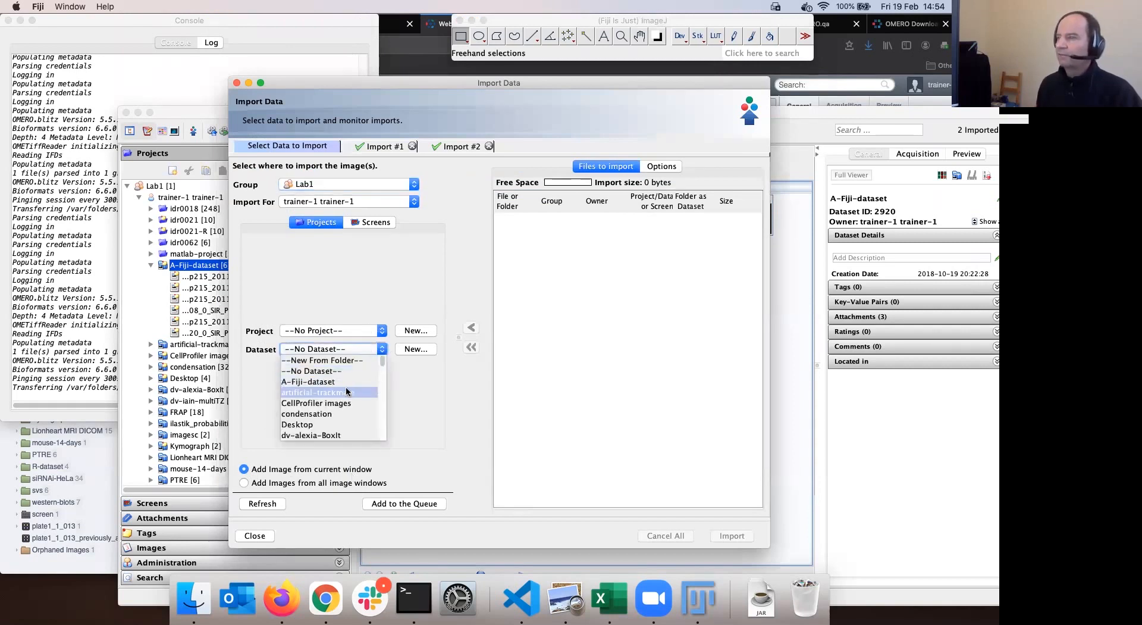
left_click(414, 398)
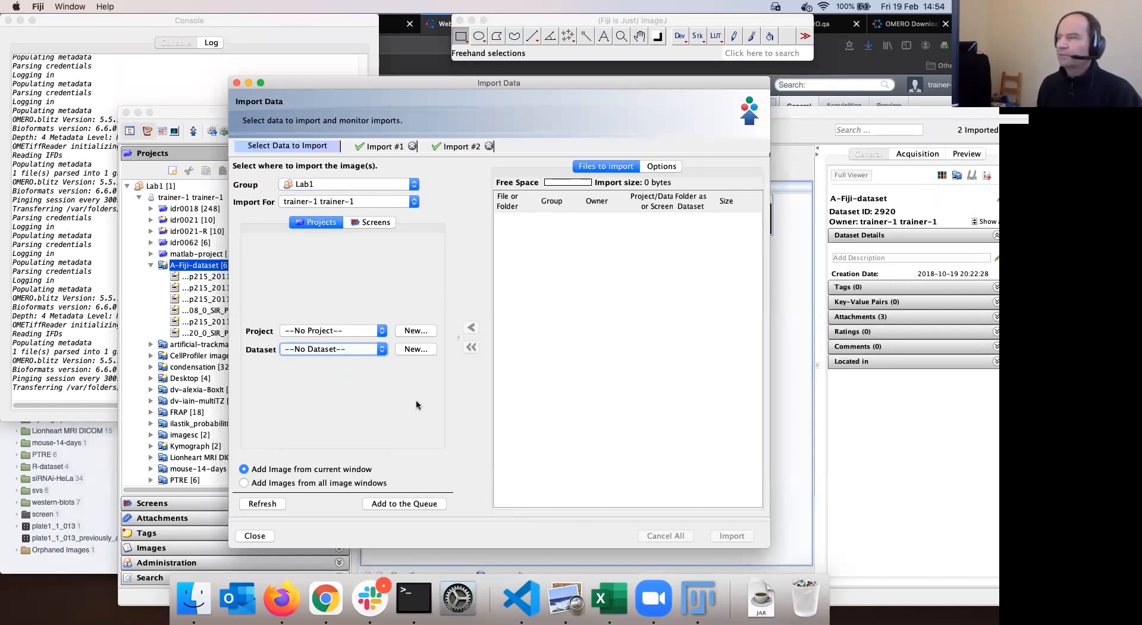
left_click(417, 503)
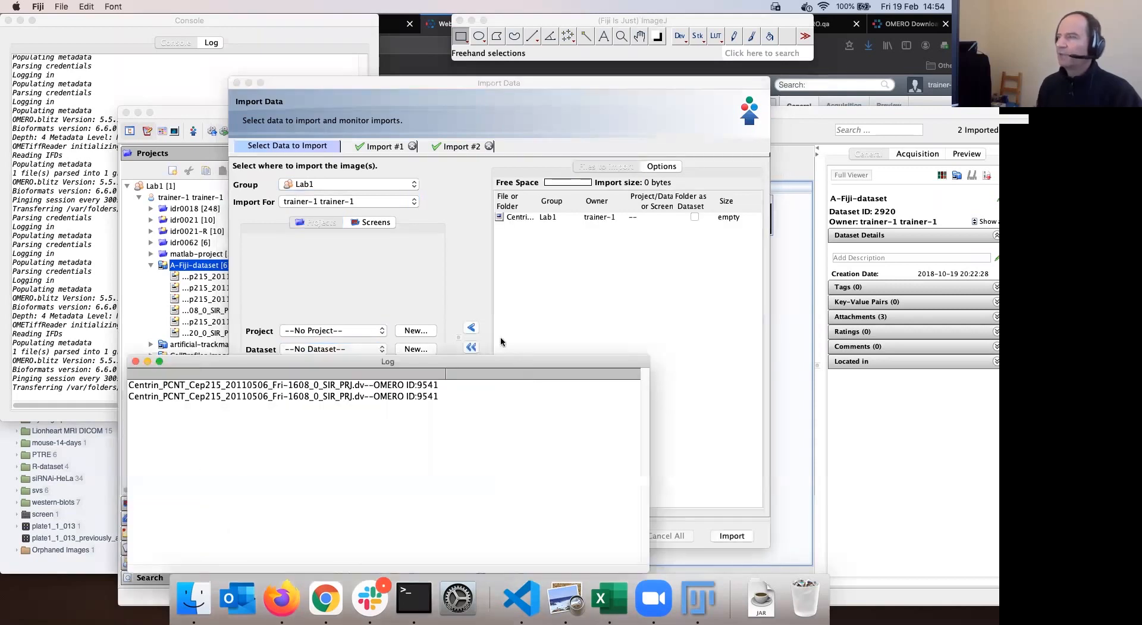
left_click(532, 324)
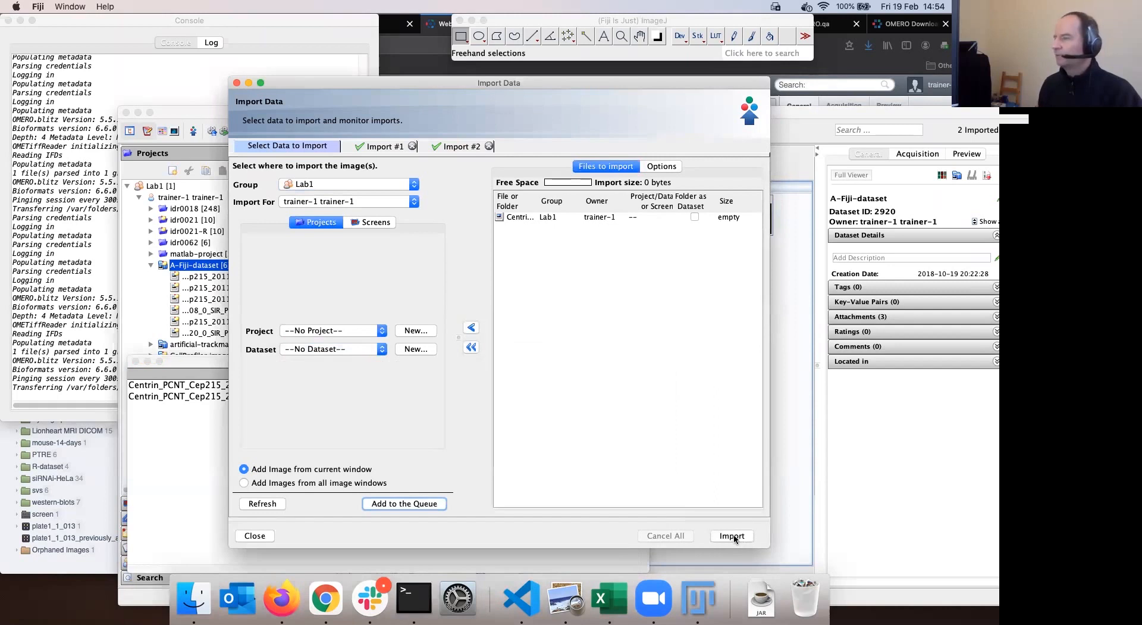
key("Return")
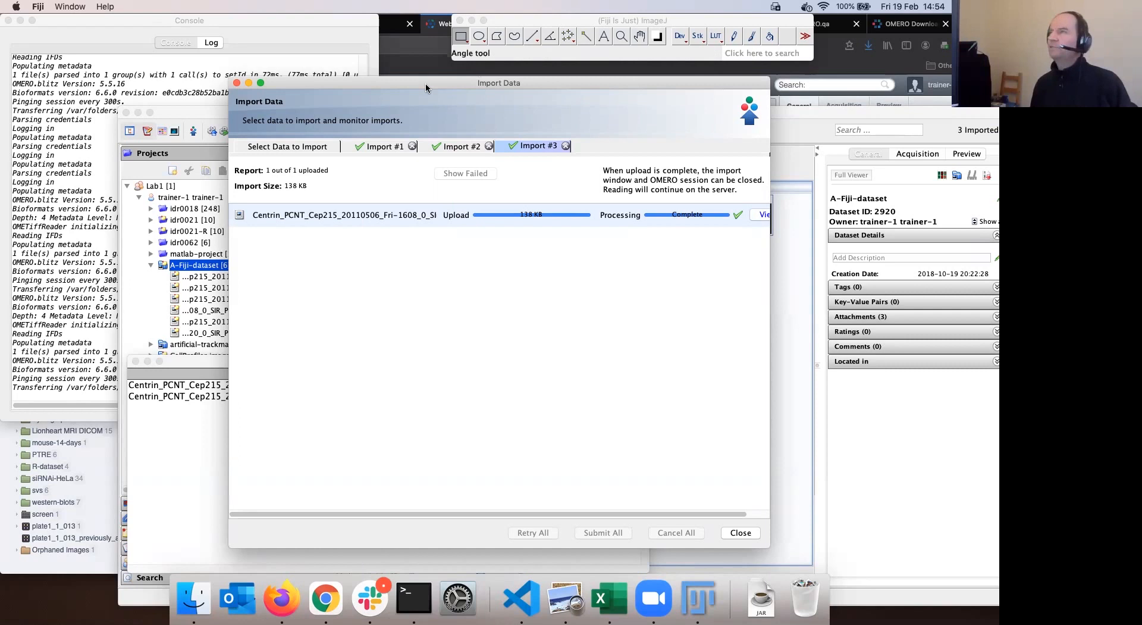
Move the completed Import #3 window aside and switch to the OMERO web client in Firefox
left_click_drag(352, 82, 572, 132)
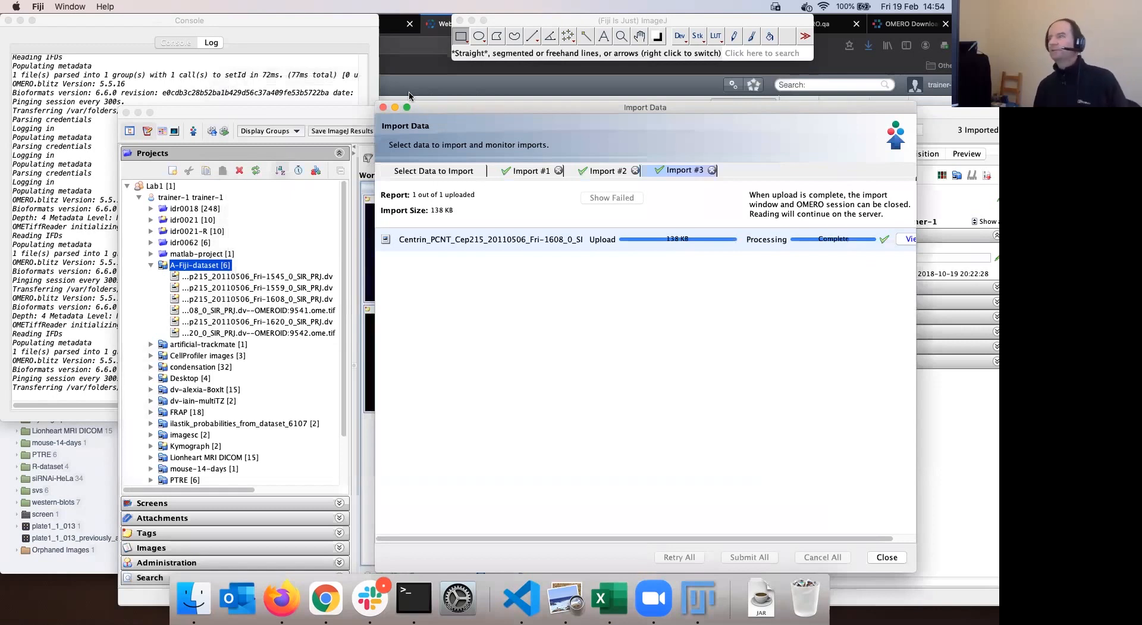
left_click_drag(409, 96, 404, 95)
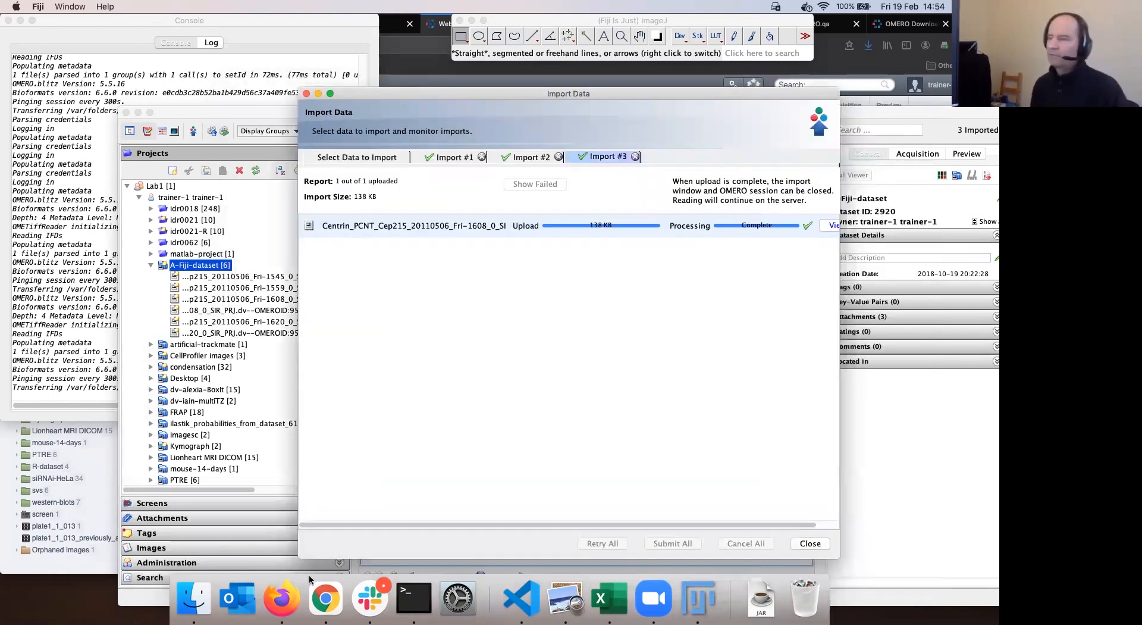
left_click(283, 602)
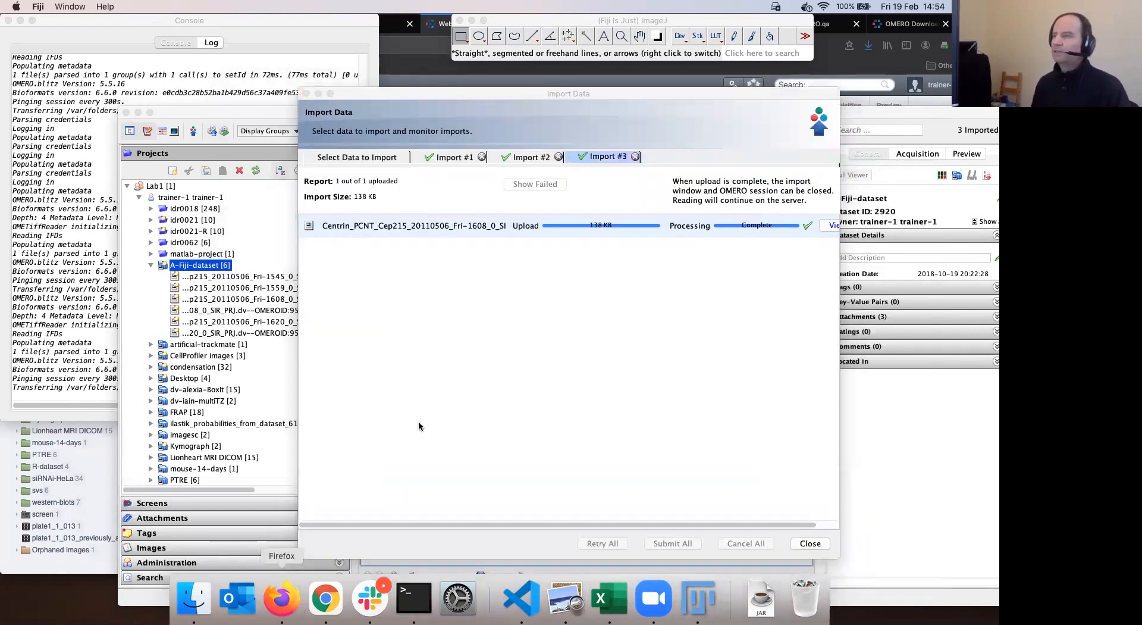
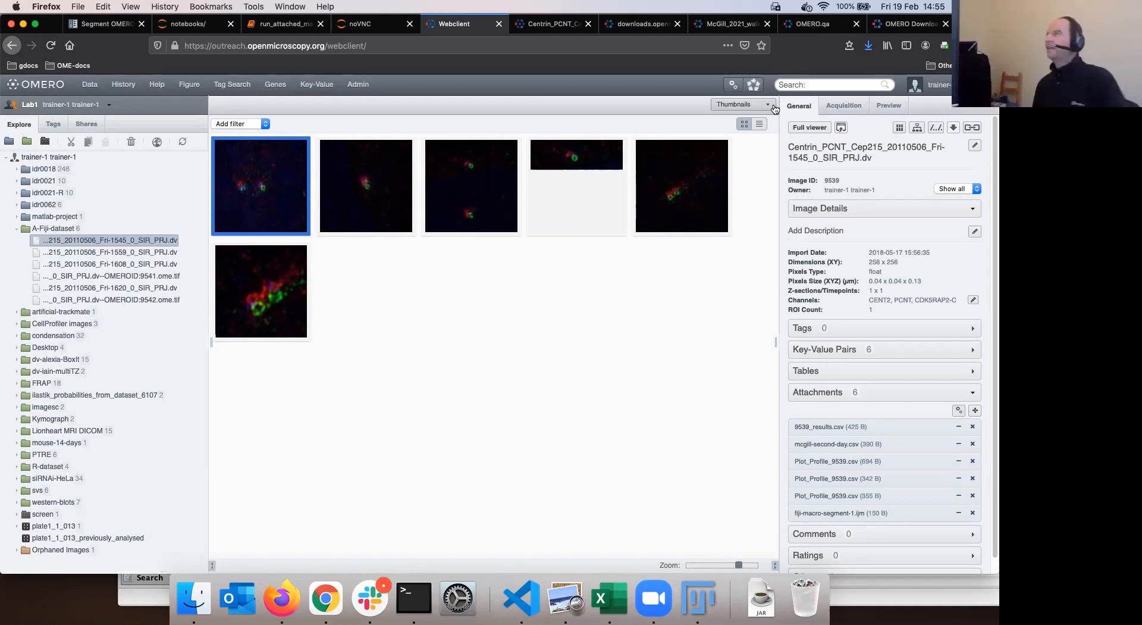
Switch to another Lab1 member and show their first A-Fiji-dataset image's details with larger thumbnails
left_click(28, 106)
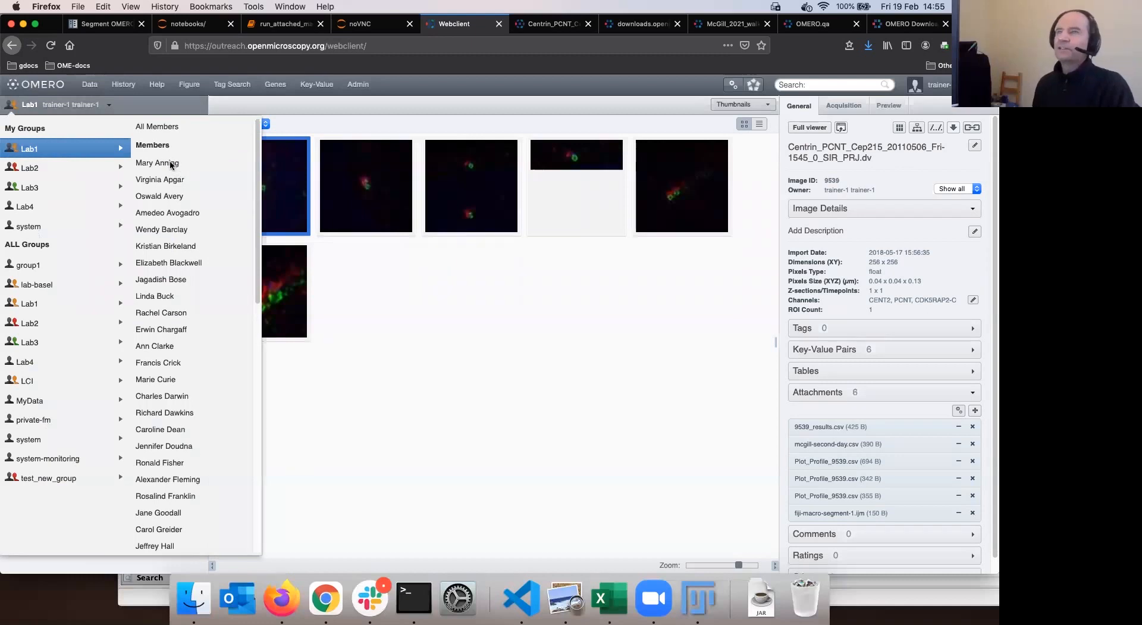
left_click(171, 165)
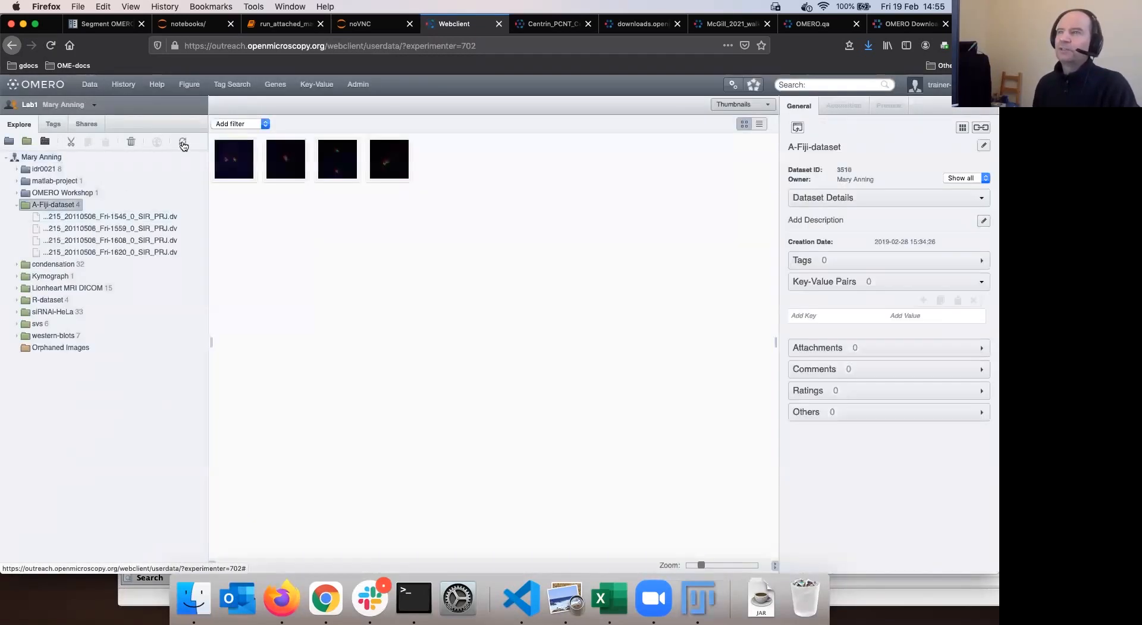
left_click(113, 216)
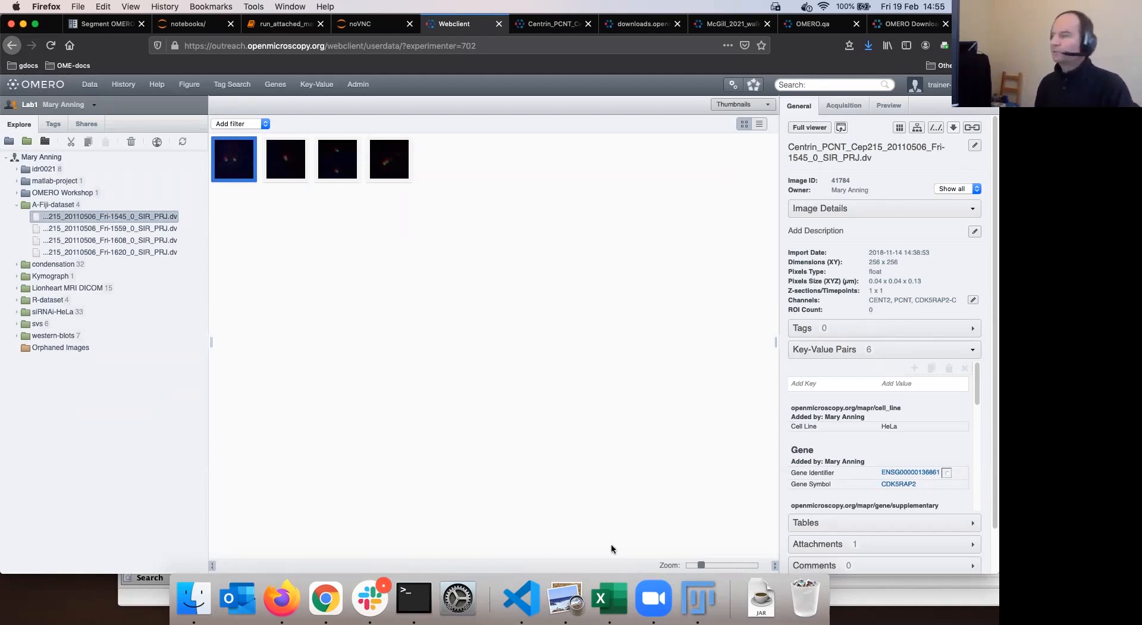
left_click_drag(701, 564, 733, 564)
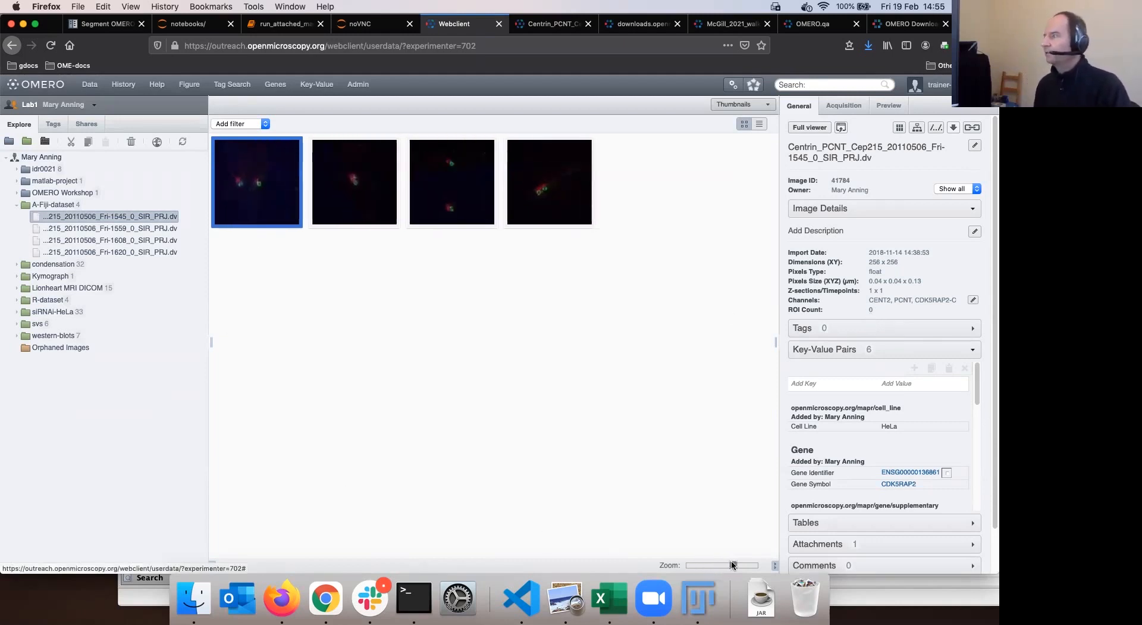
left_click(866, 352)
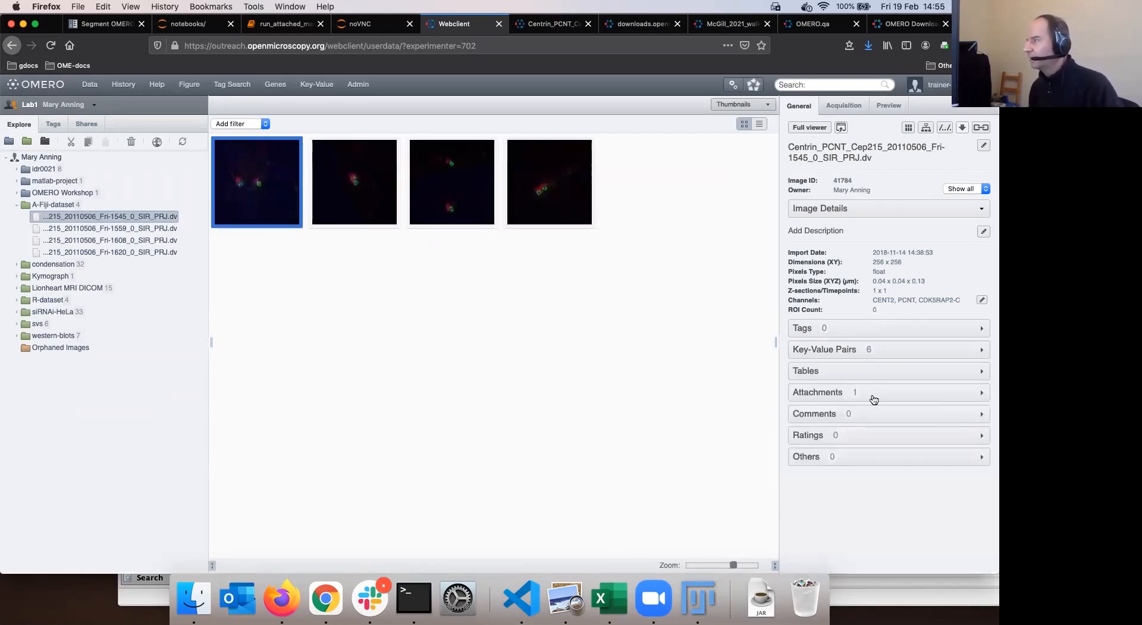
Download the test2.csv attachment and open it in Excel, showing Area 29.757 and Mean 310.929
left_click(862, 398)
left_click(814, 427)
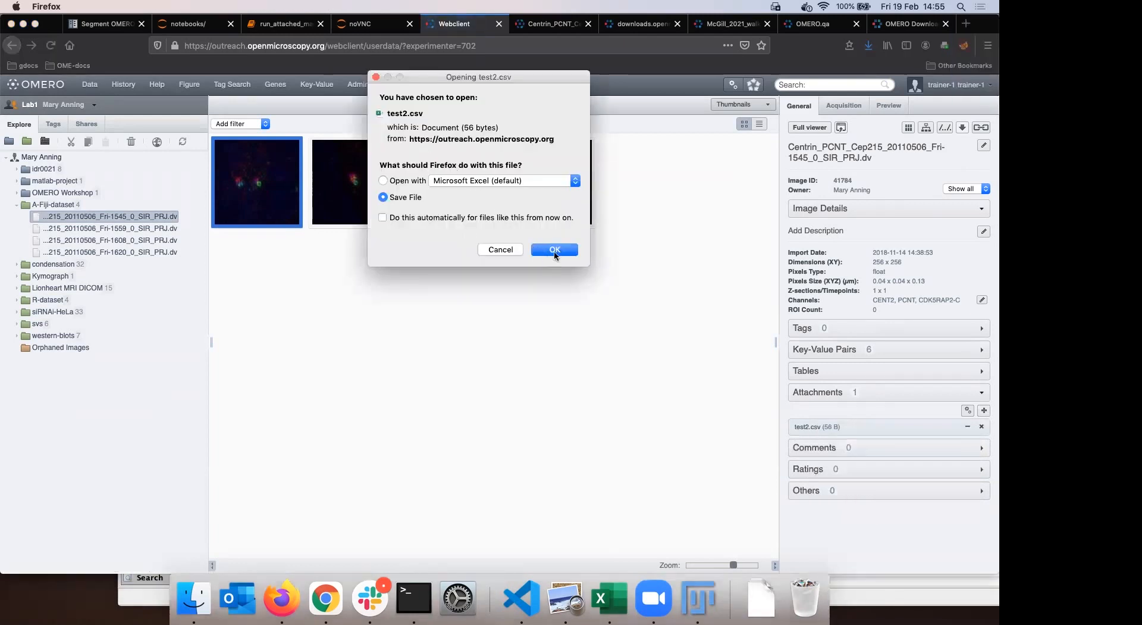
left_click(555, 251)
left_click(759, 555)
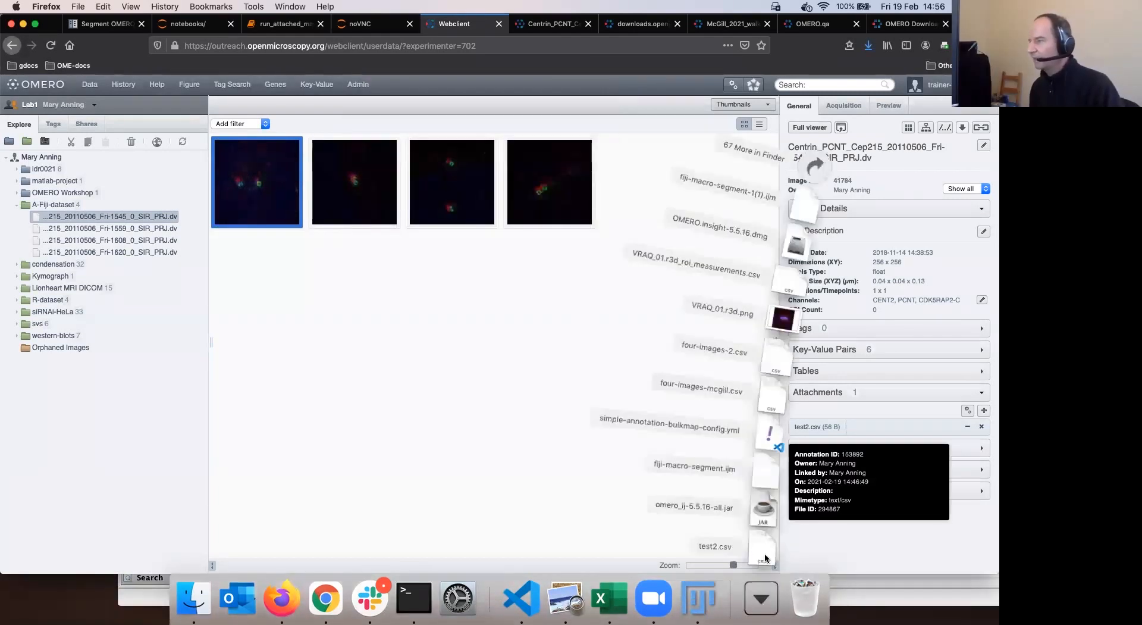
left_click_drag(767, 526, 613, 586)
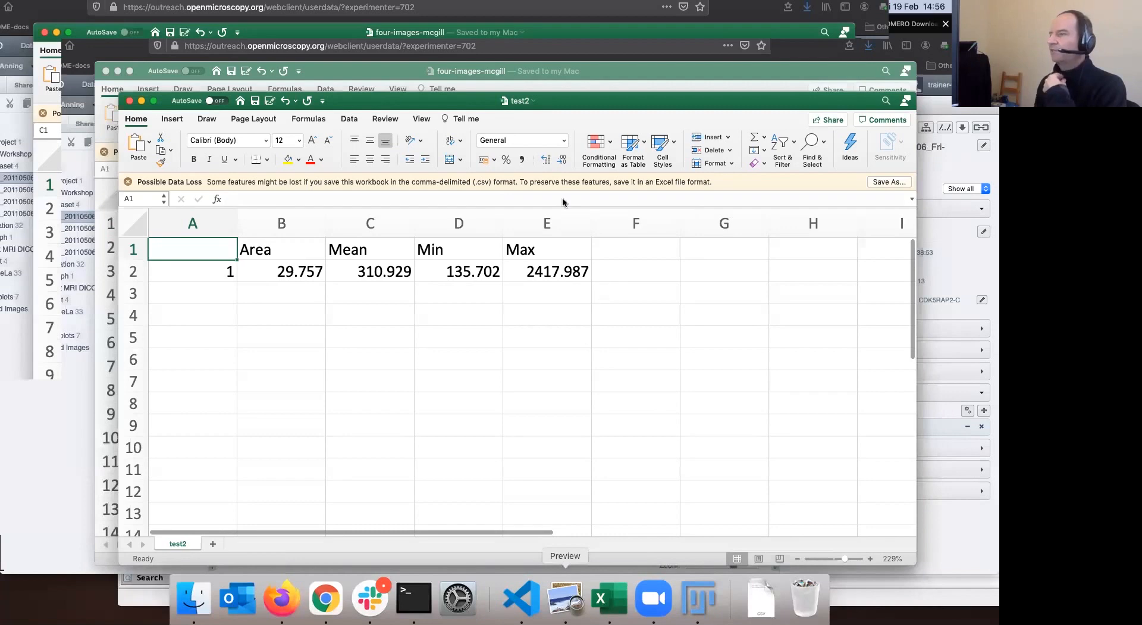
Return to Fiji, close the finished import report and uncover the ROI Manager window
left_click(698, 598)
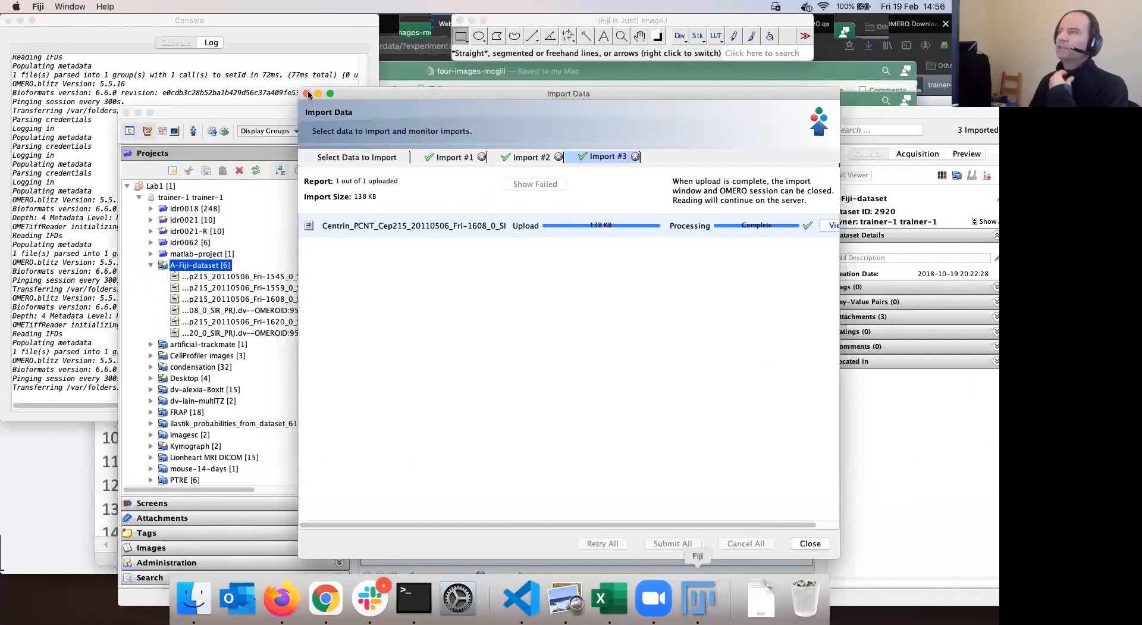
left_click(307, 94)
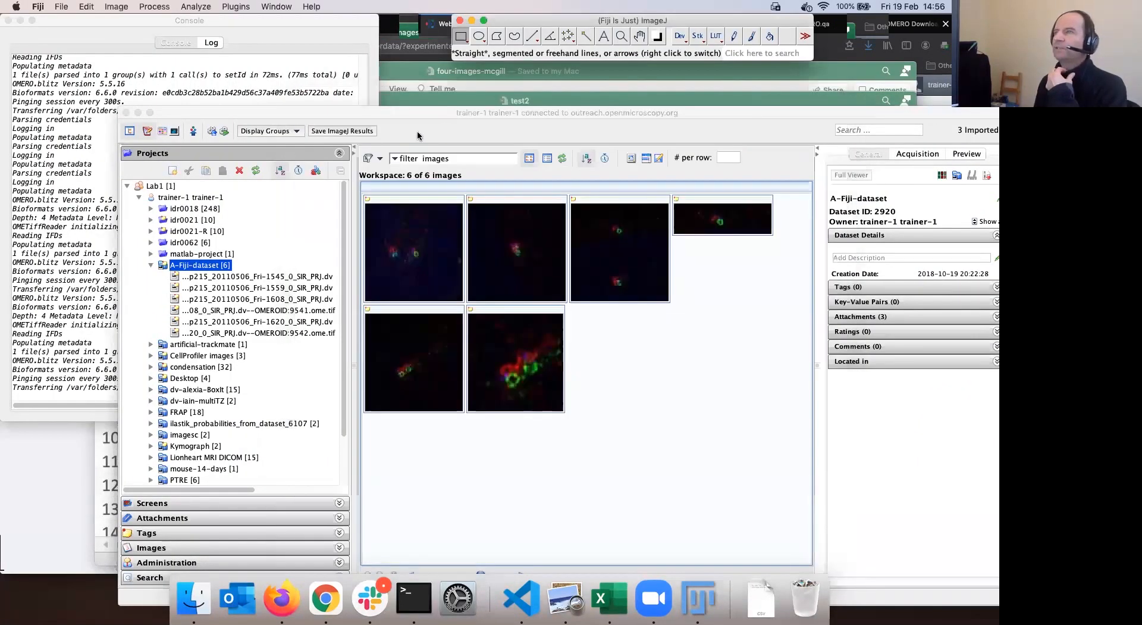
left_click_drag(434, 112, 433, 80)
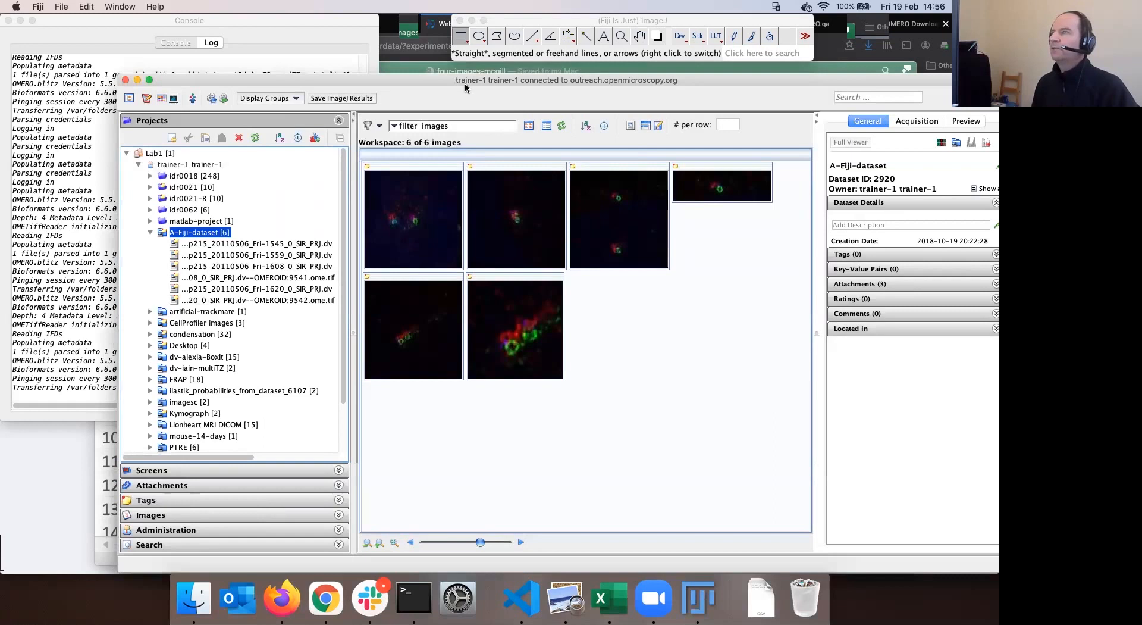
left_click_drag(466, 85, 468, 85)
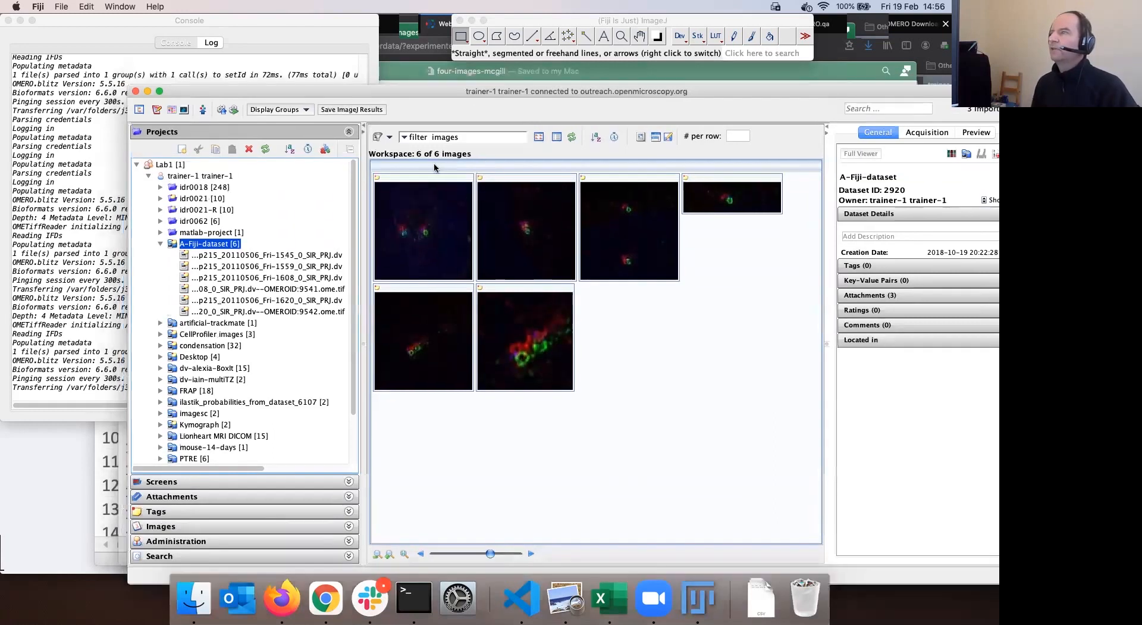
left_click_drag(495, 91, 539, 230)
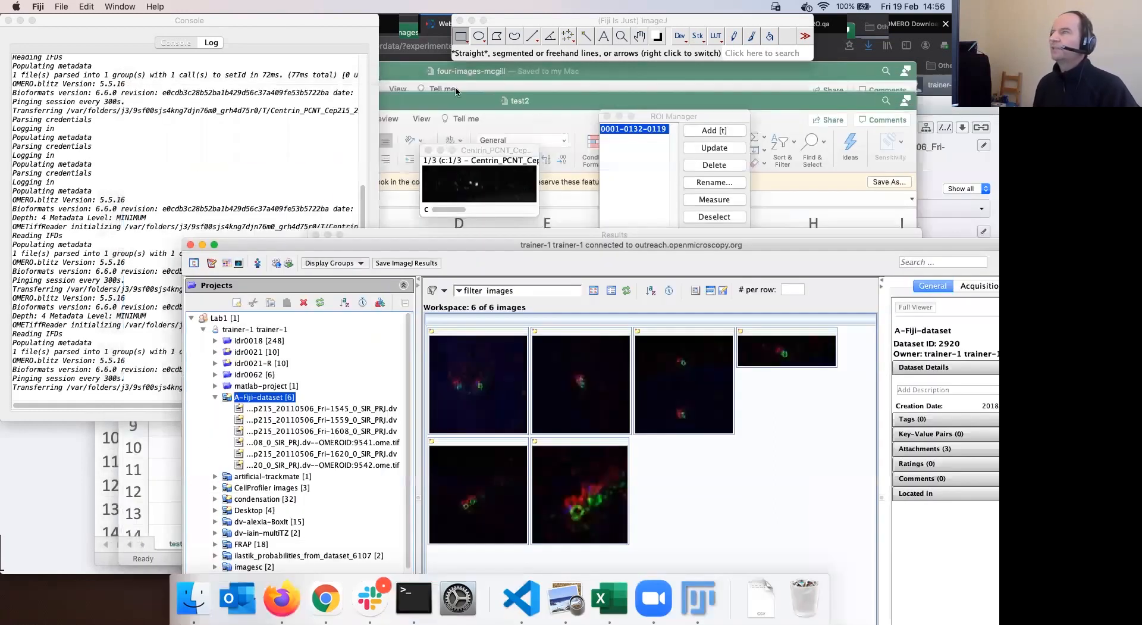
left_click_drag(649, 114, 610, 88)
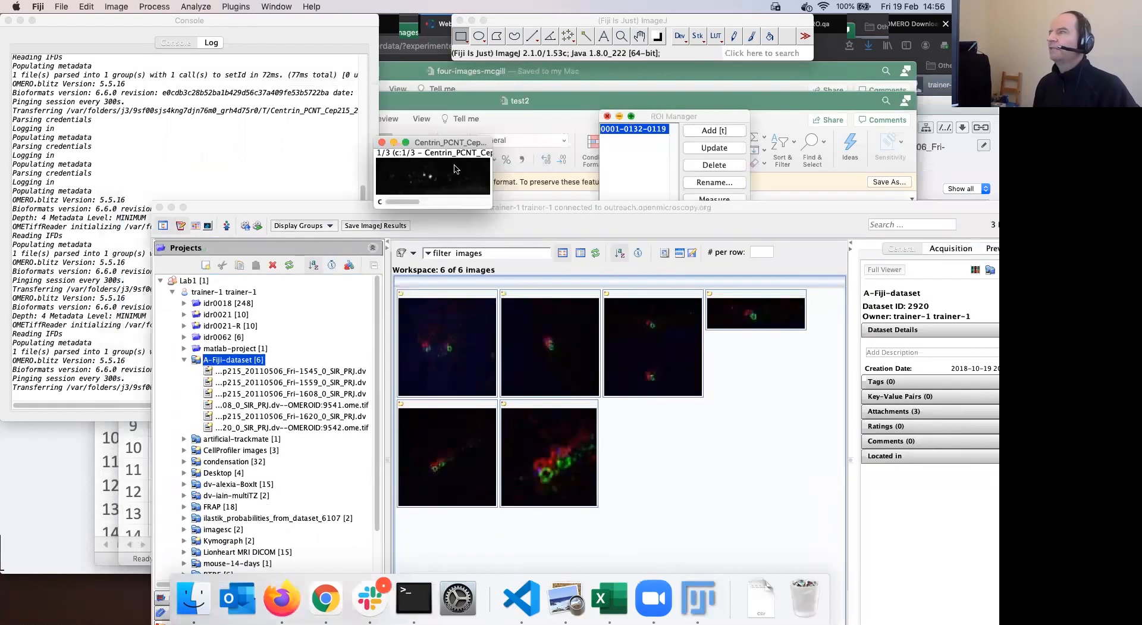
Draw a freehand region on the Centrin image and add it to the ROI Manager
left_click(515, 36)
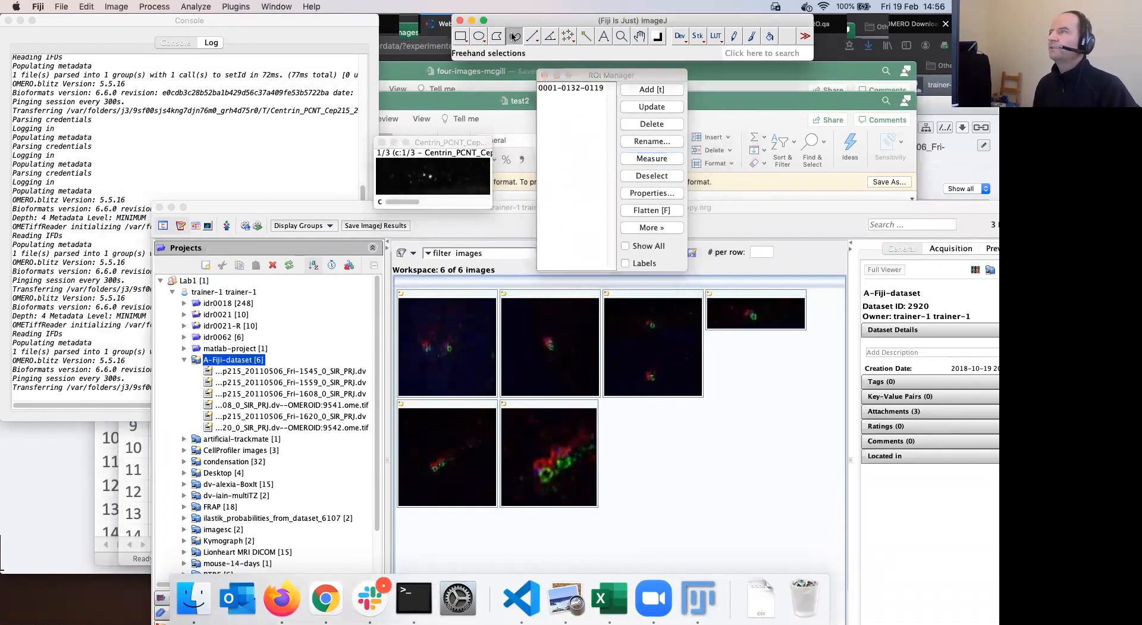
mouse_move(399, 168)
left_mouse_down()
mouse_move(448, 174)
mouse_move(395, 178)
mouse_move(397, 168)
left_mouse_up()
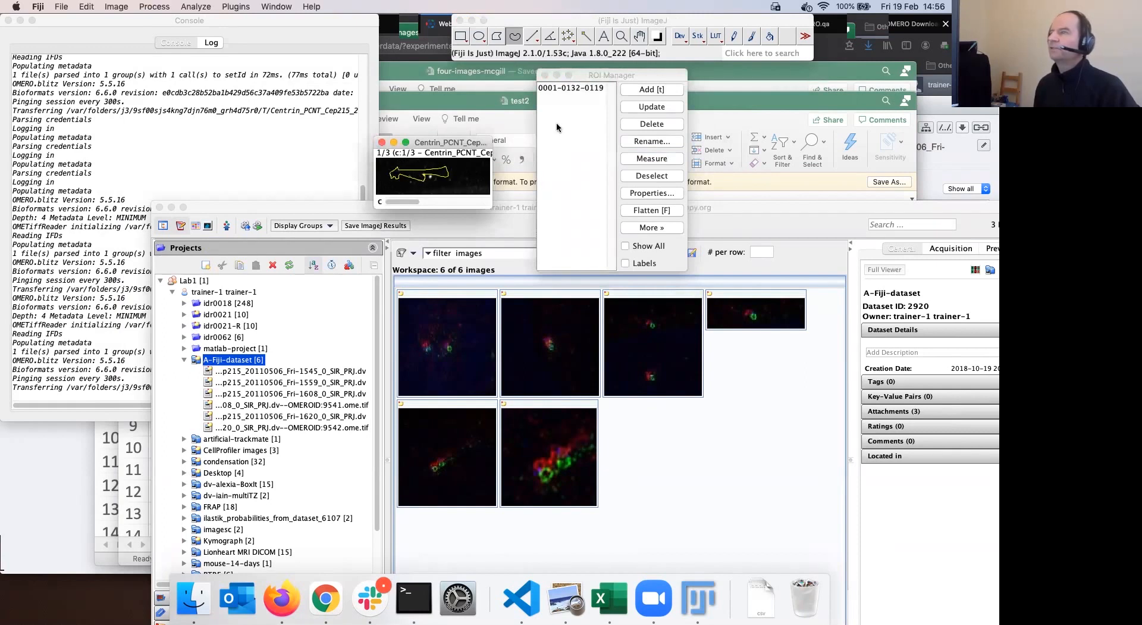
key("t")
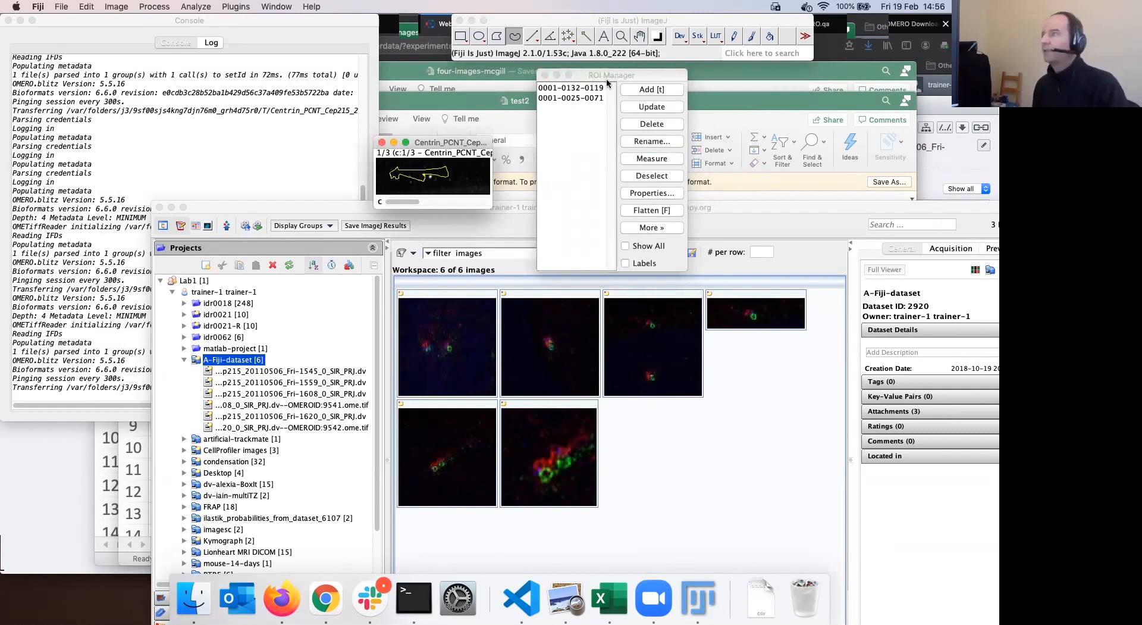
left_click(583, 90)
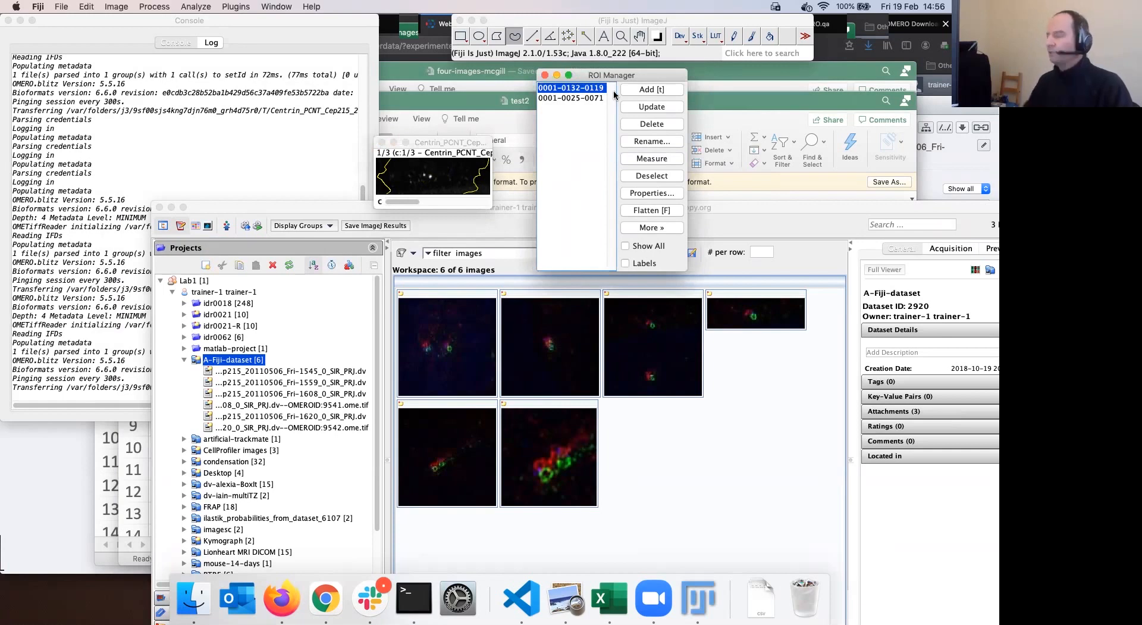
key("BackSpace")
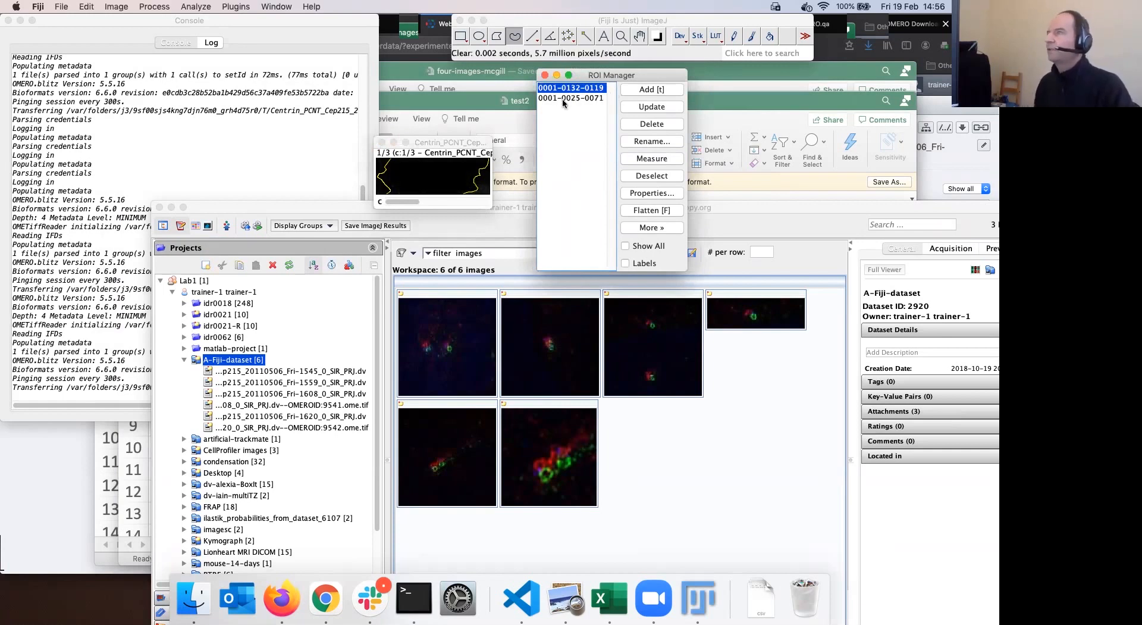
left_click(598, 95)
left_click_drag(626, 75, 644, 77)
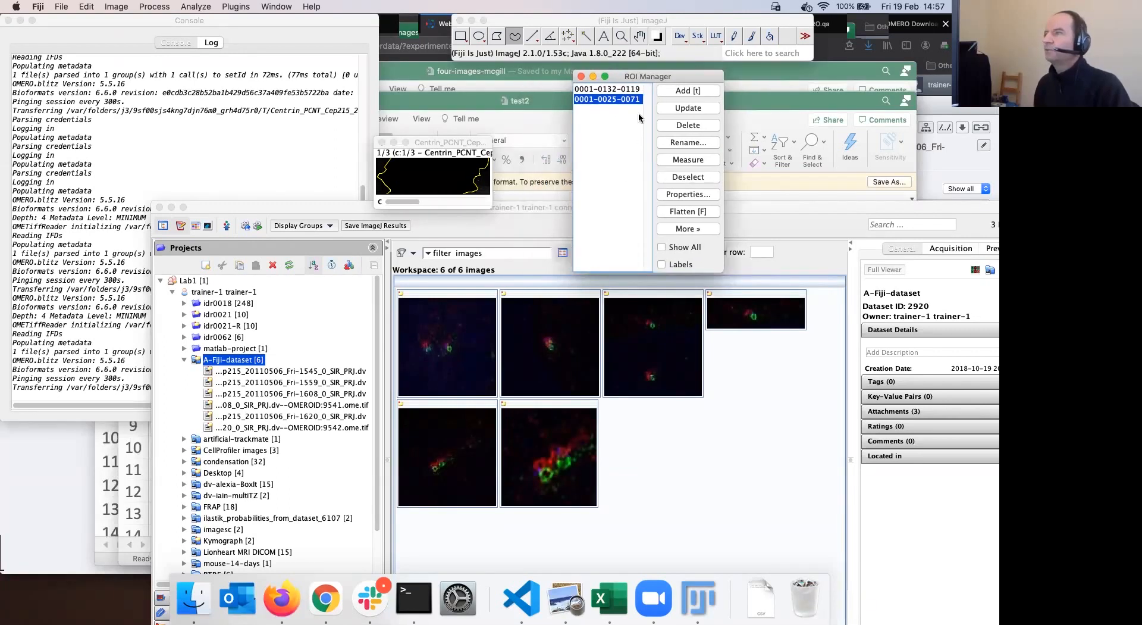
left_click(698, 127)
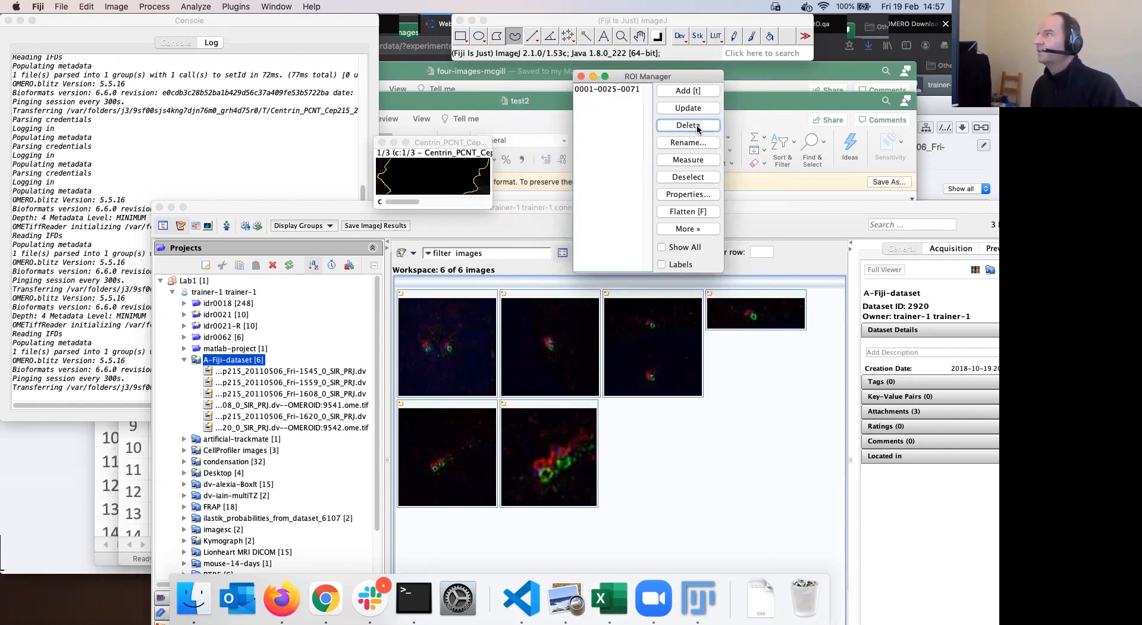
left_click(701, 126)
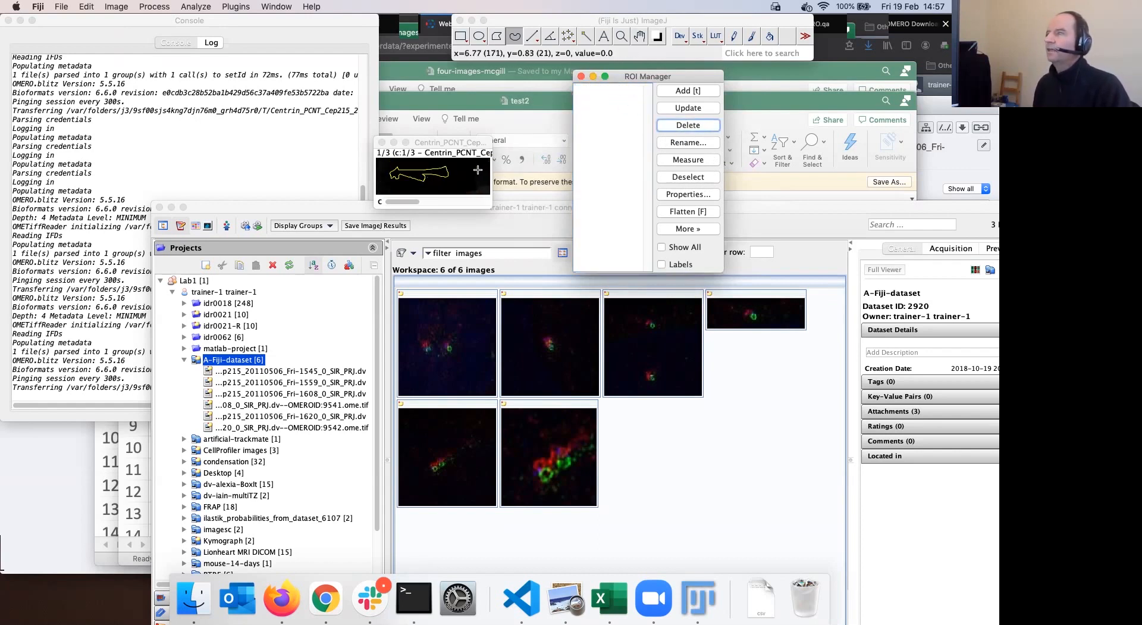
key("t")
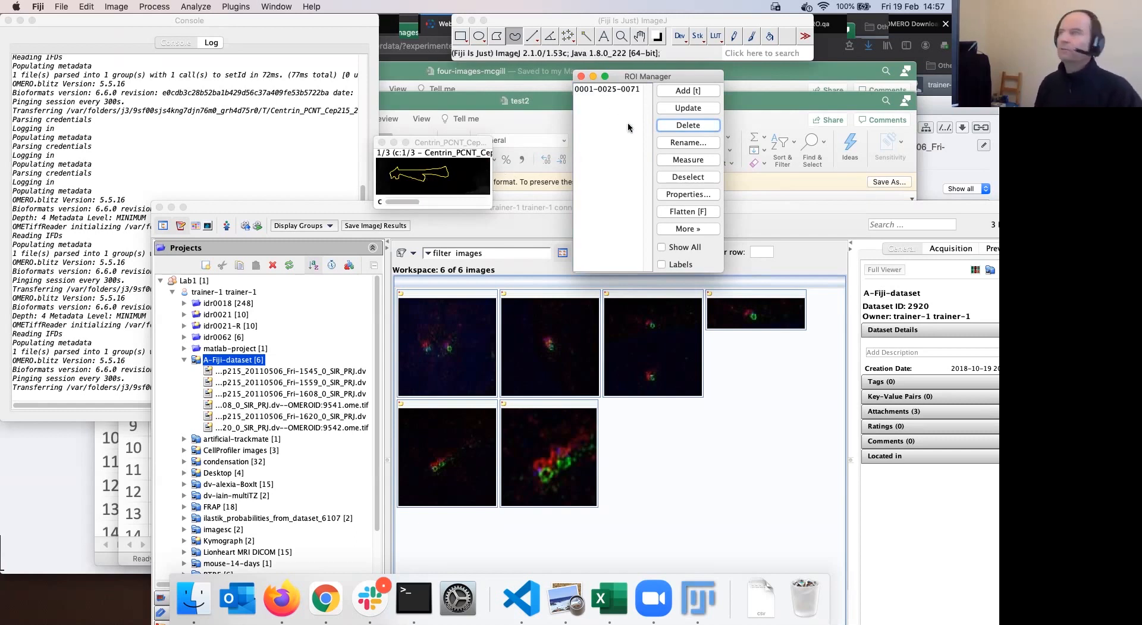
left_click_drag(636, 76, 609, 72)
left_click(667, 155)
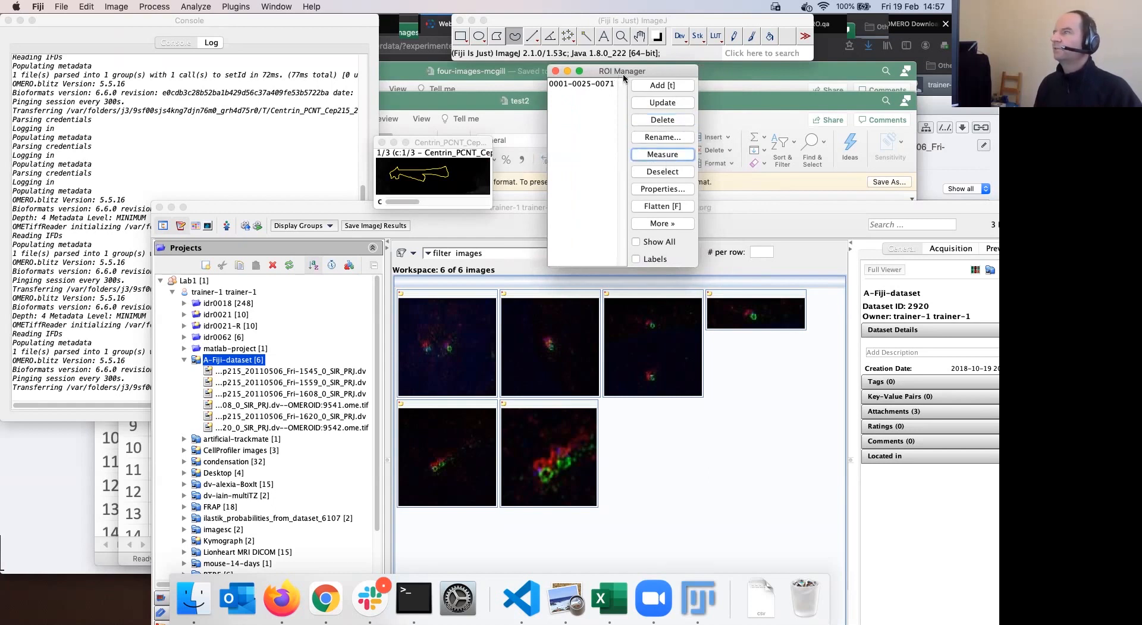
left_click_drag(622, 74, 632, 76)
left_click(347, 212)
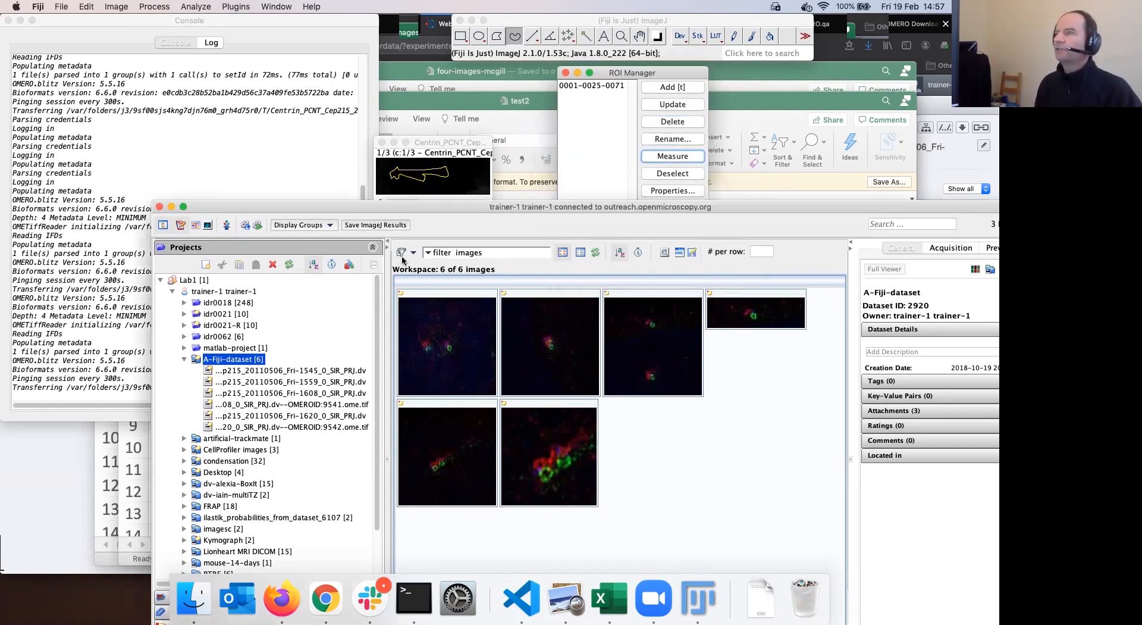
left_click_drag(346, 213, 454, 310)
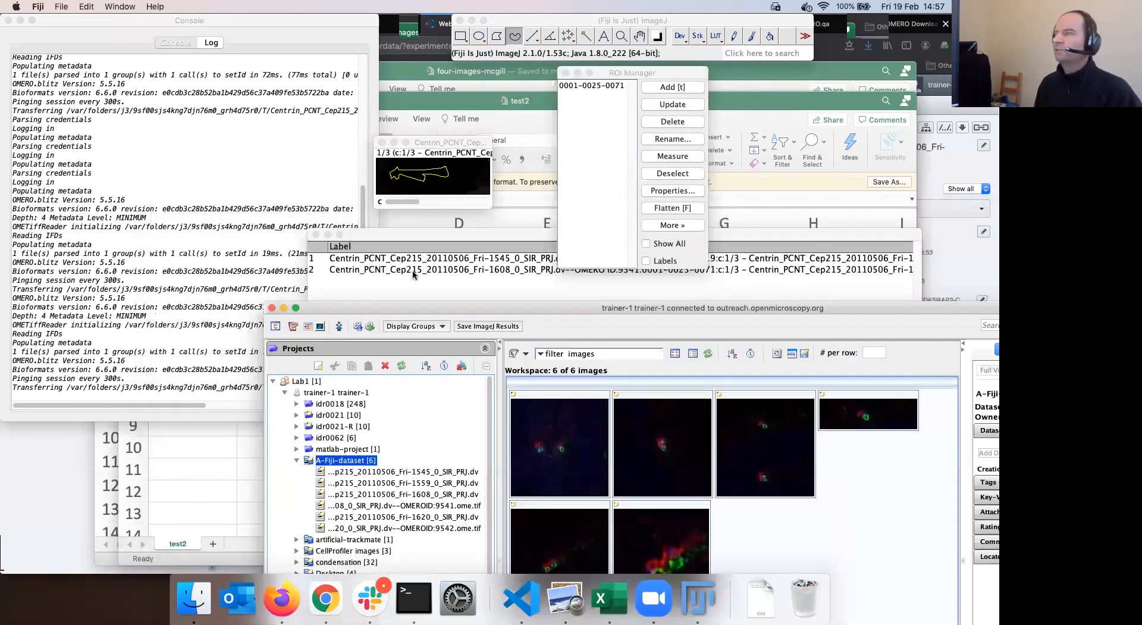
Clear the old Results rows and measure the freehand region into a fresh row
left_click(416, 273)
left_click(431, 266, "shift")
key("BackSpace")
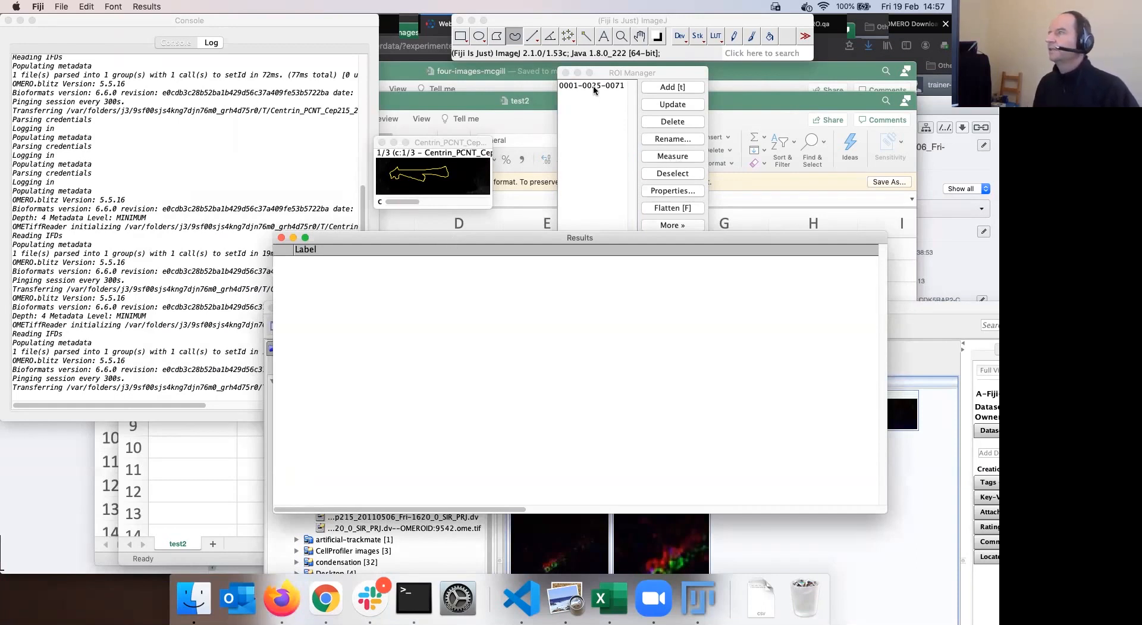
left_click(688, 158)
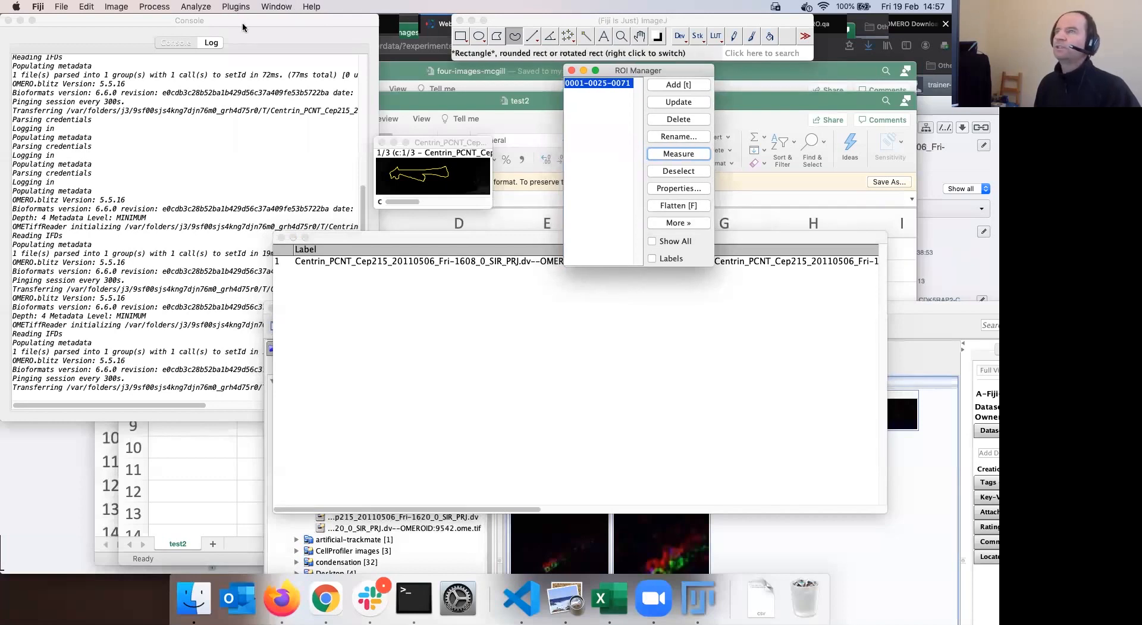
Open OMERO's Save ImageJ Results dialog from the Plugins menu
left_click(236, 7)
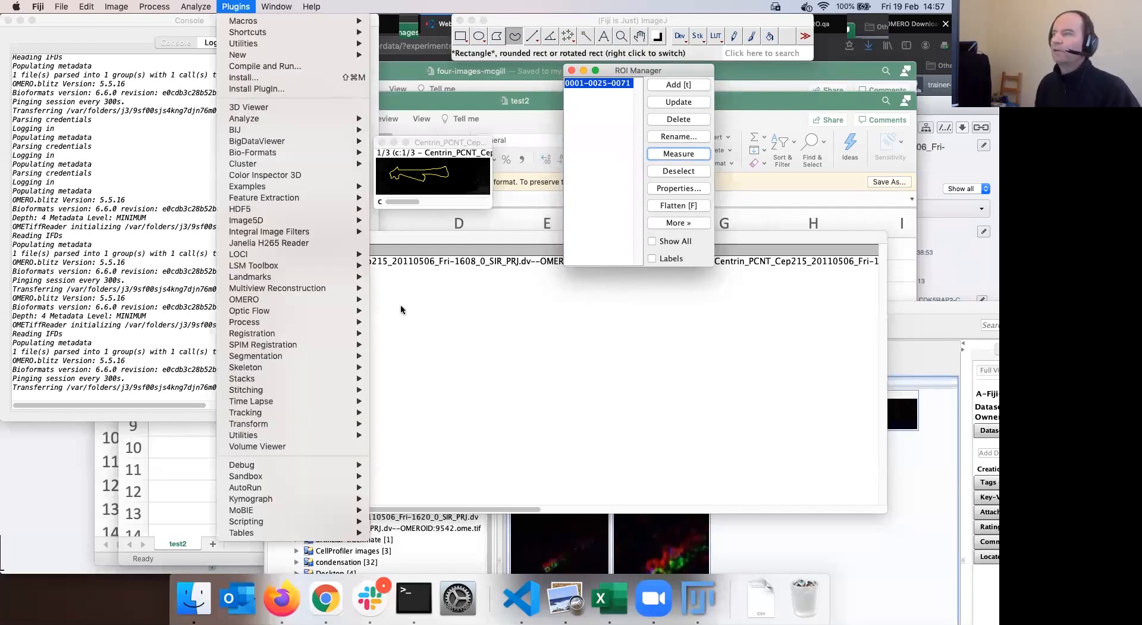
mouse_move(250, 299)
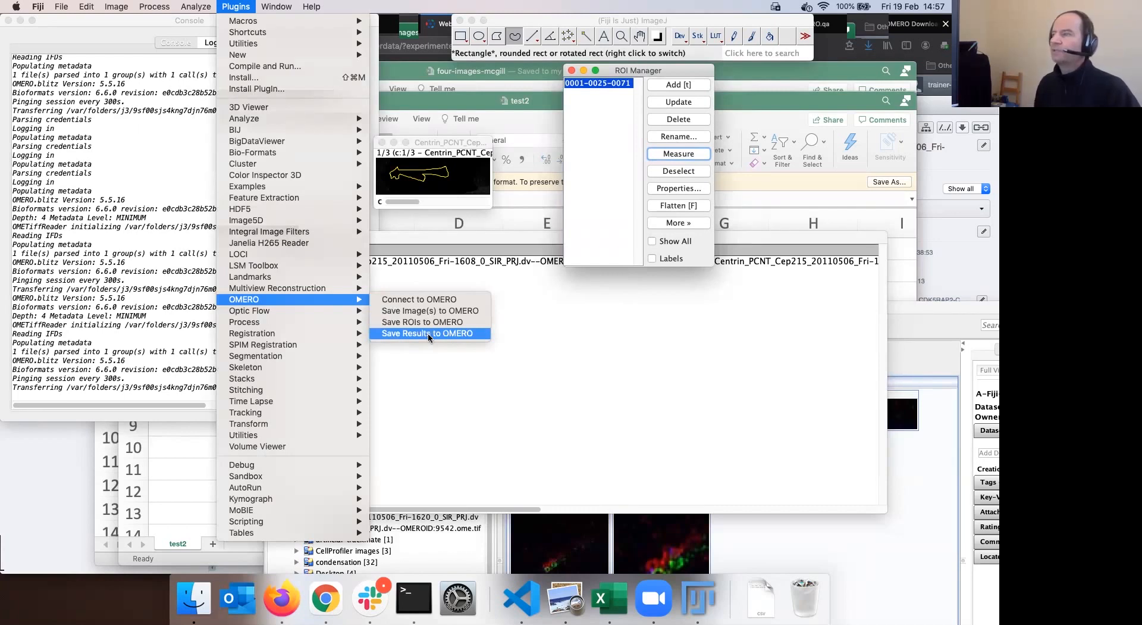
left_click(427, 334)
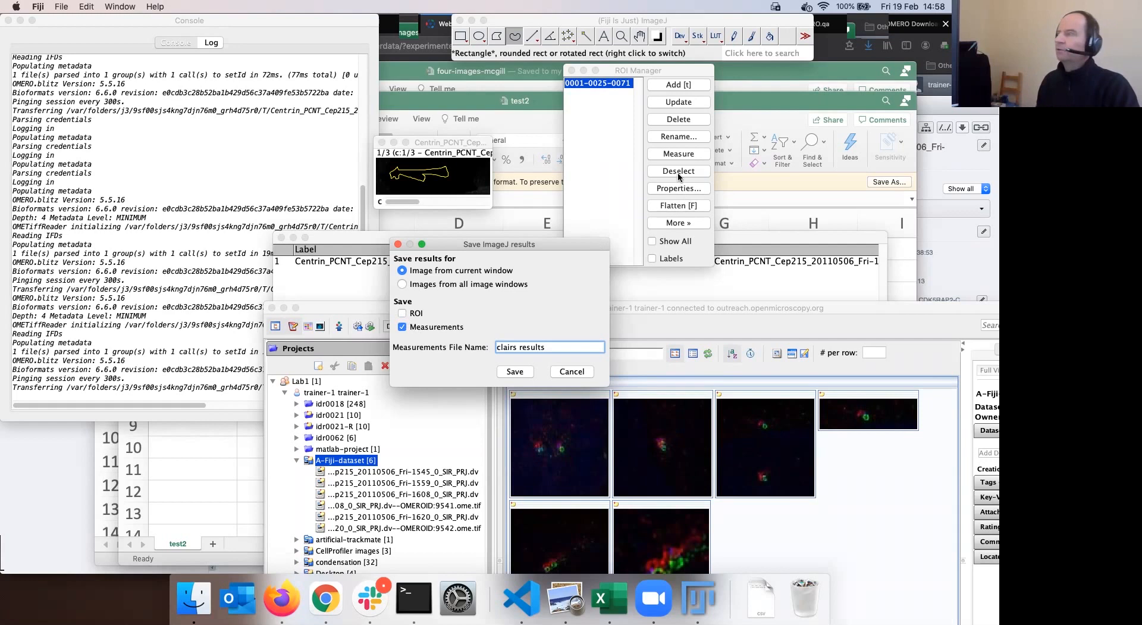
Tick ROI alongside Measurements for 'clairs results', then close the dialog without saving
left_click(646, 74)
left_click_drag(646, 74, 651, 72)
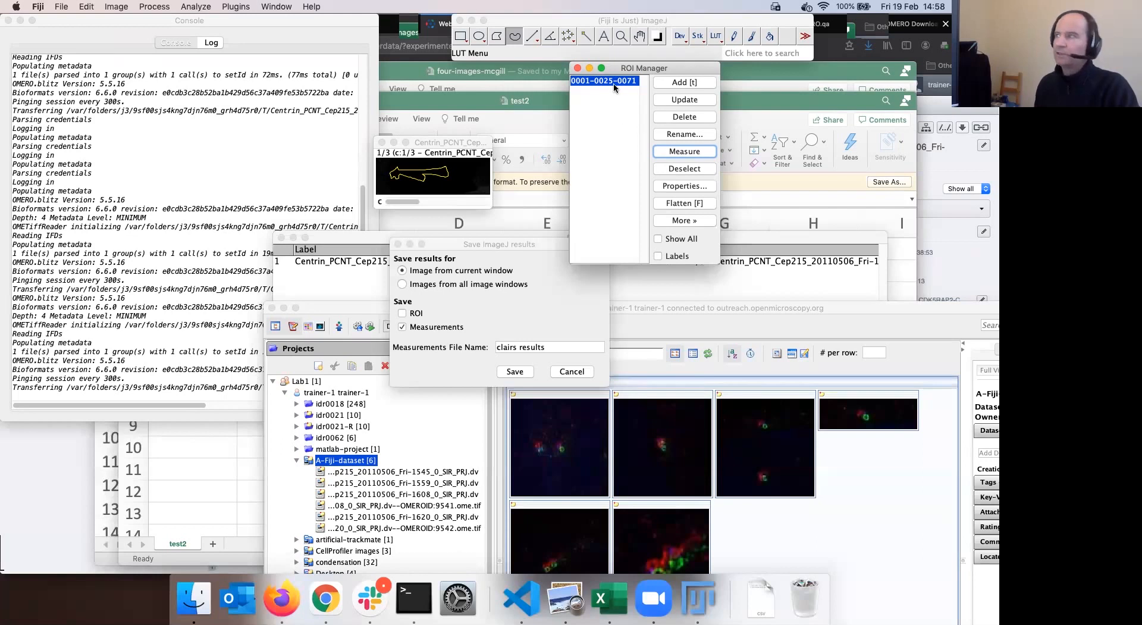
left_click_drag(623, 72, 620, 73)
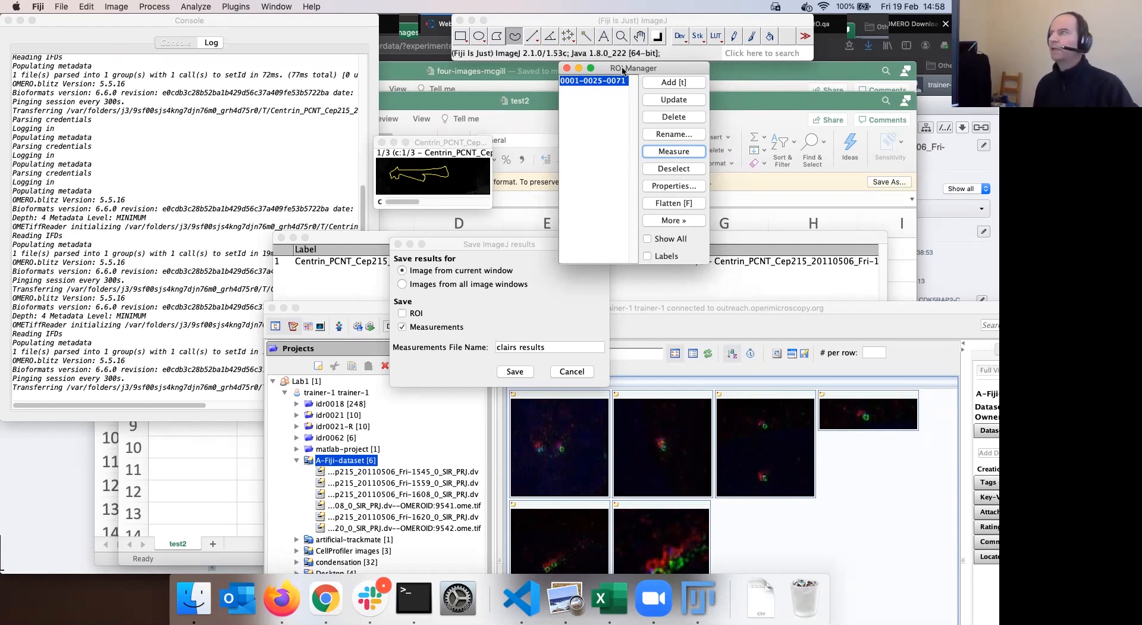
left_click_drag(623, 68, 611, 68)
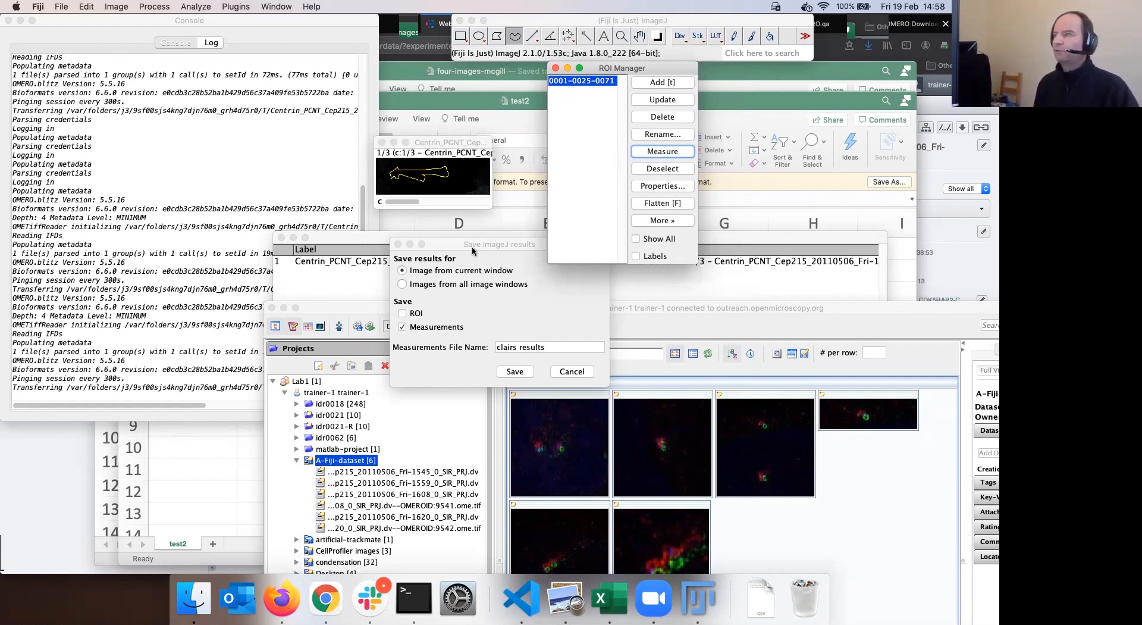
left_click_drag(433, 142, 433, 134)
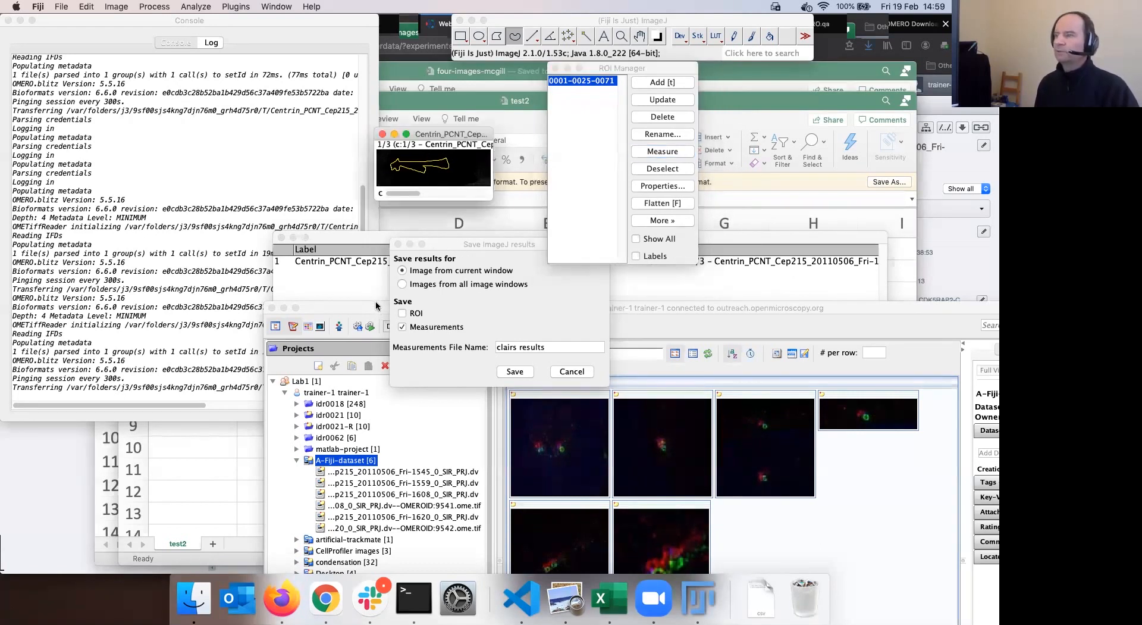
left_click(402, 313)
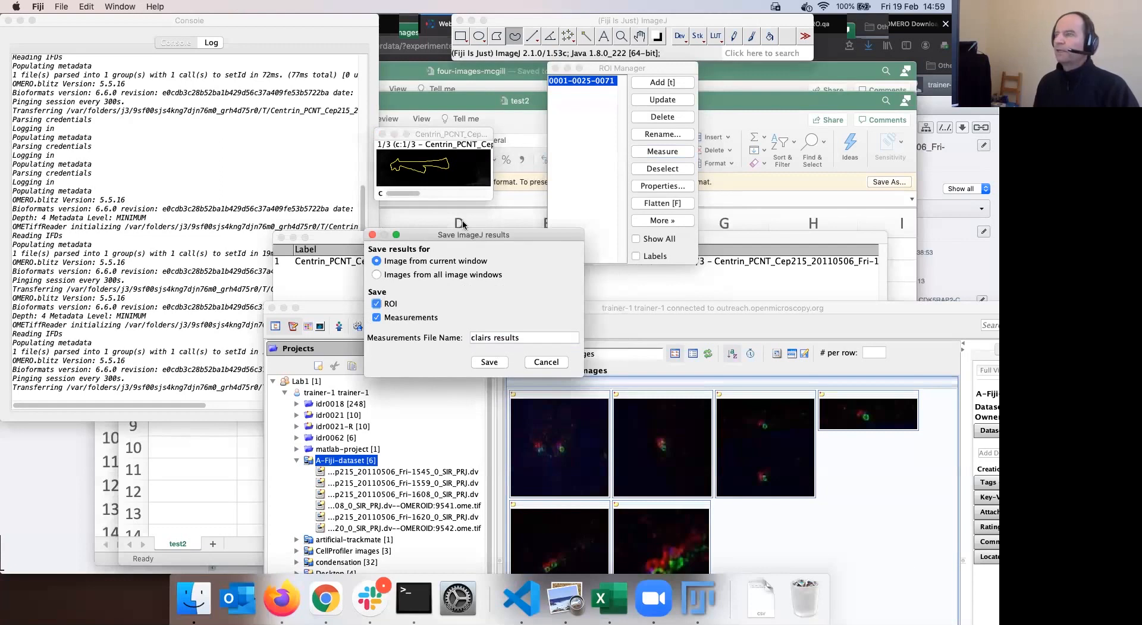
left_click_drag(428, 237, 463, 224)
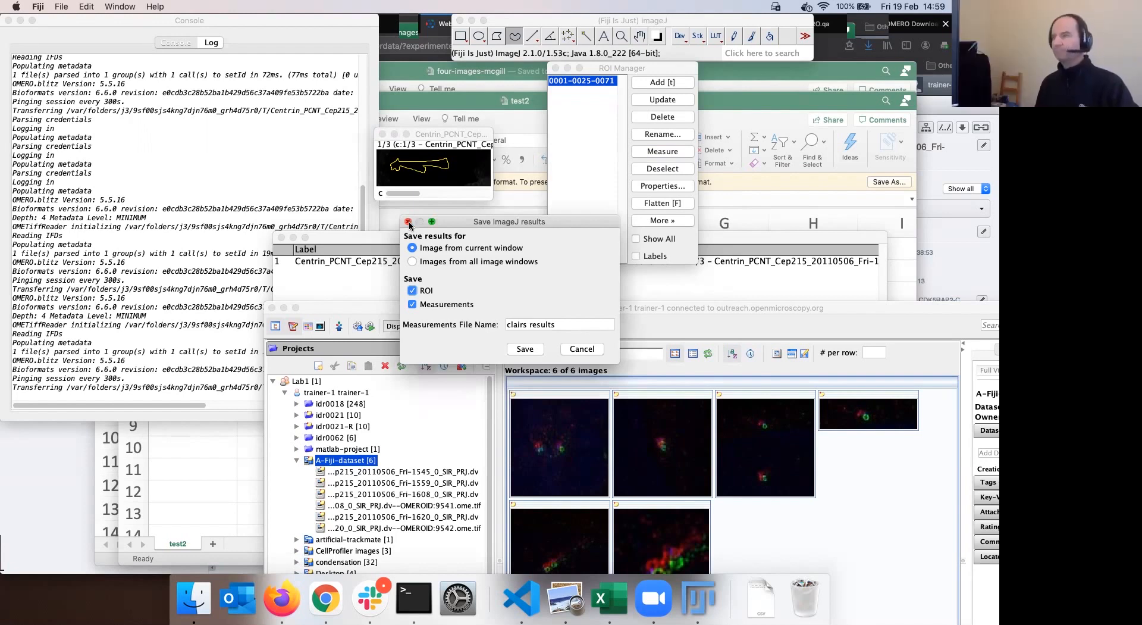
left_click(408, 222)
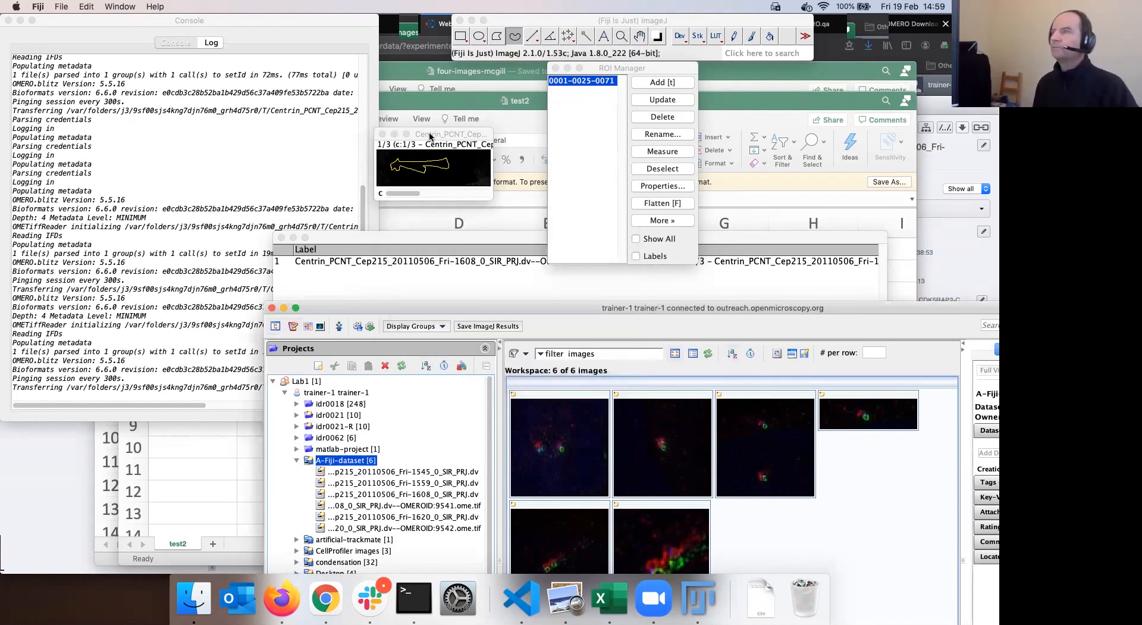
Close the Centrin image choosing Don't Save, and close the ROI Manager
left_click_drag(428, 137, 441, 144)
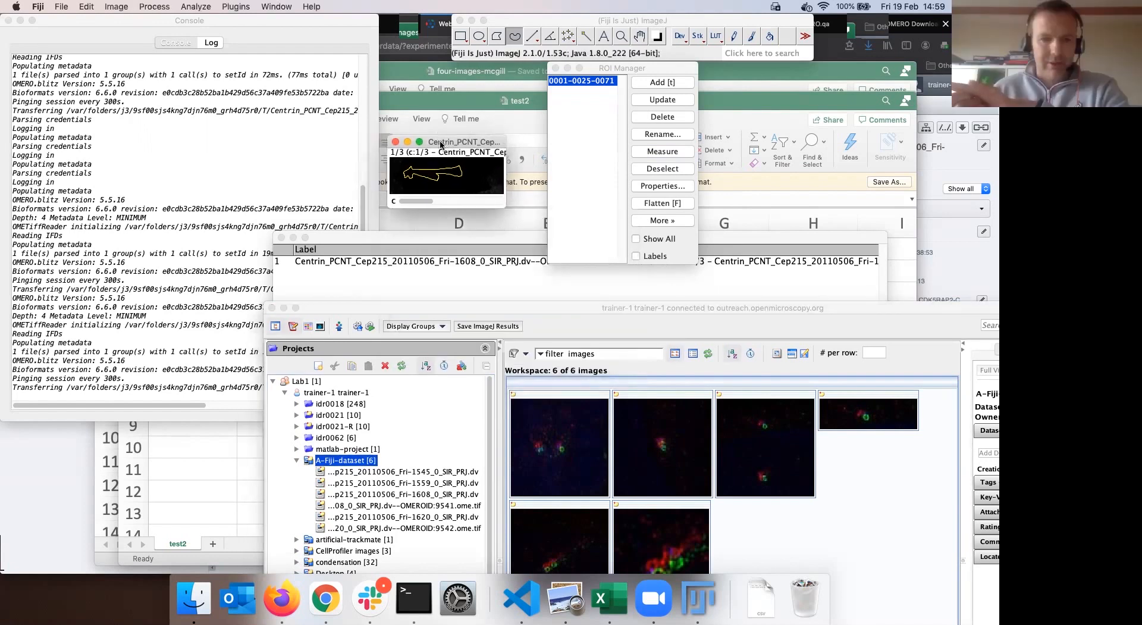
left_click(396, 142)
left_click(503, 200)
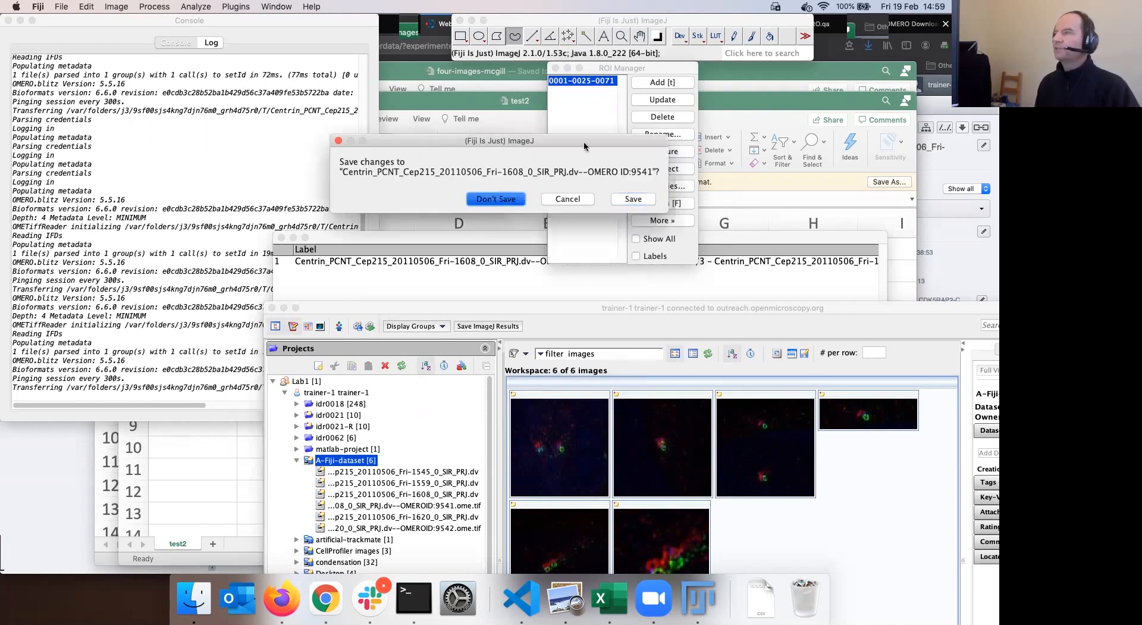
left_click(556, 68)
left_click_drag(566, 311, 559, 306)
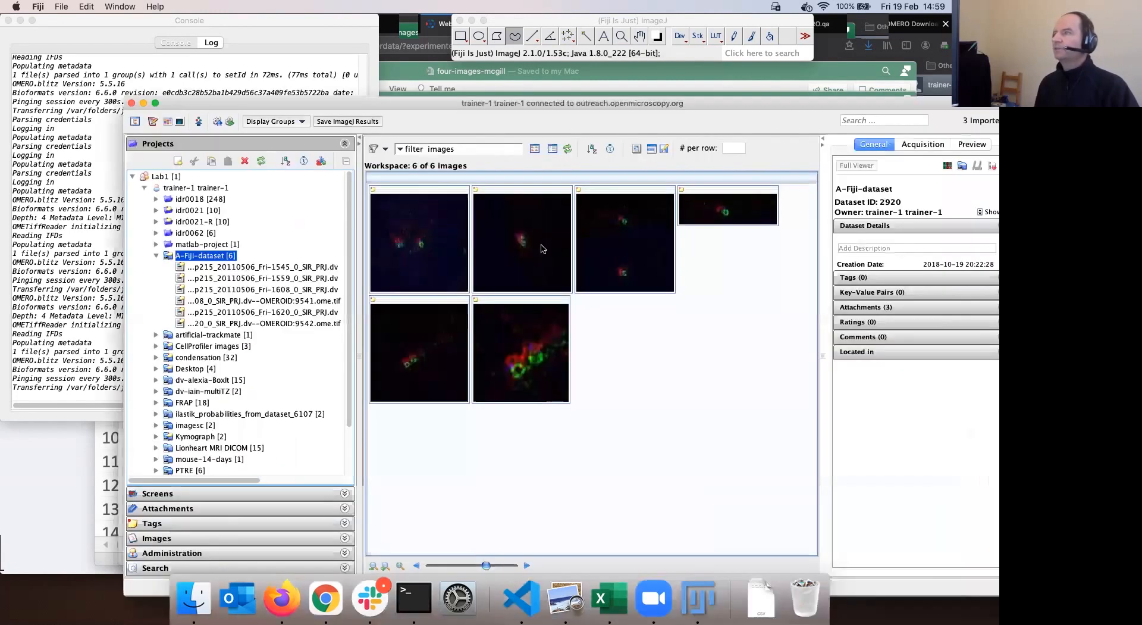
left_click(576, 24)
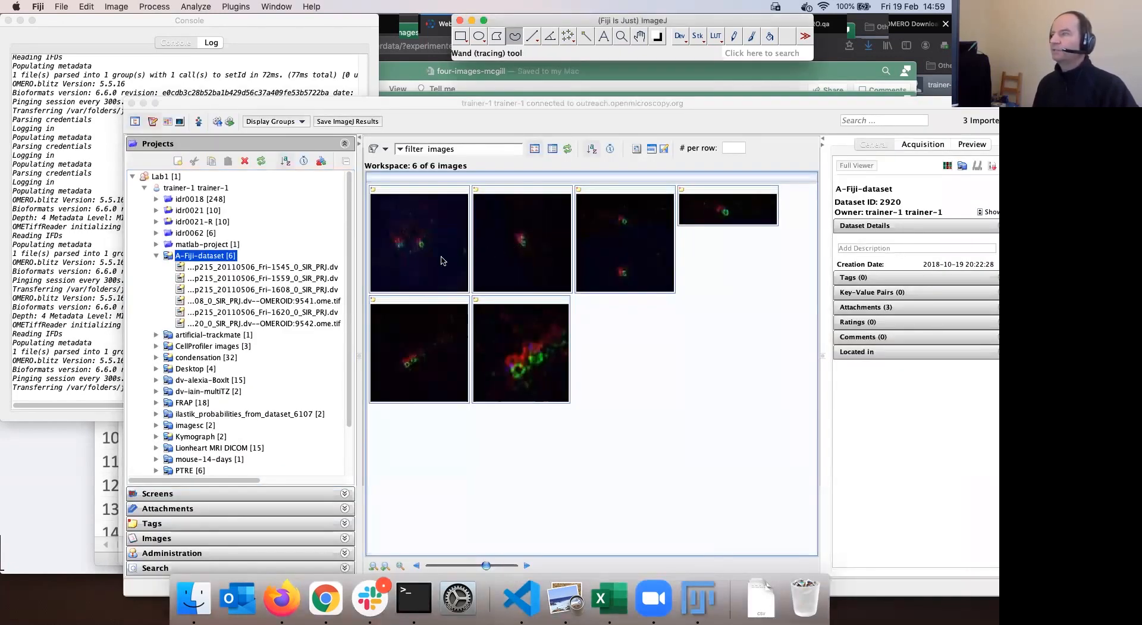
Open the Fri-1559 Centrin image from A-Fiji-dataset, accepting the Bio-Formats import options
left_click(537, 259)
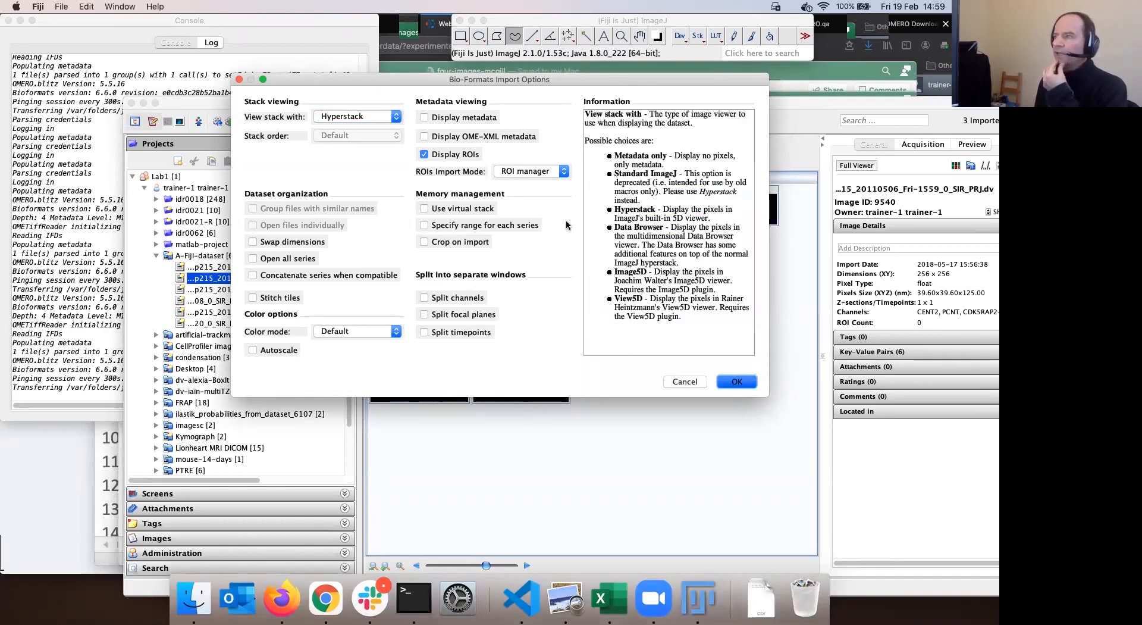
key("Return")
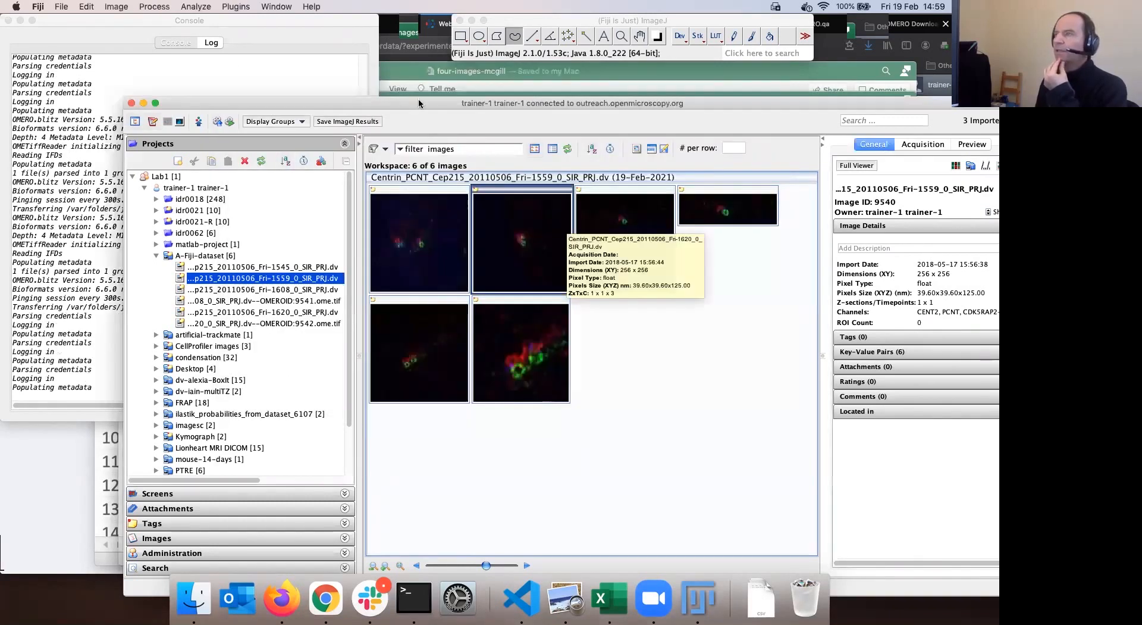
left_click_drag(419, 98, 605, 261)
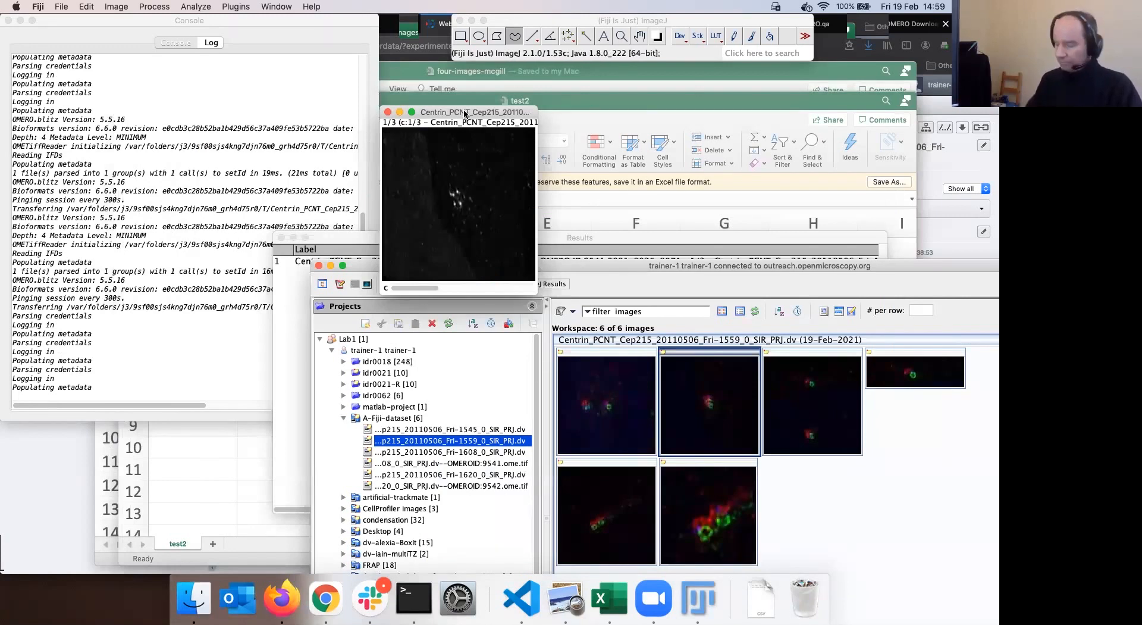
Enlarge the image window and draw a straight line across the bright spots
left_click_drag(534, 294, 607, 358)
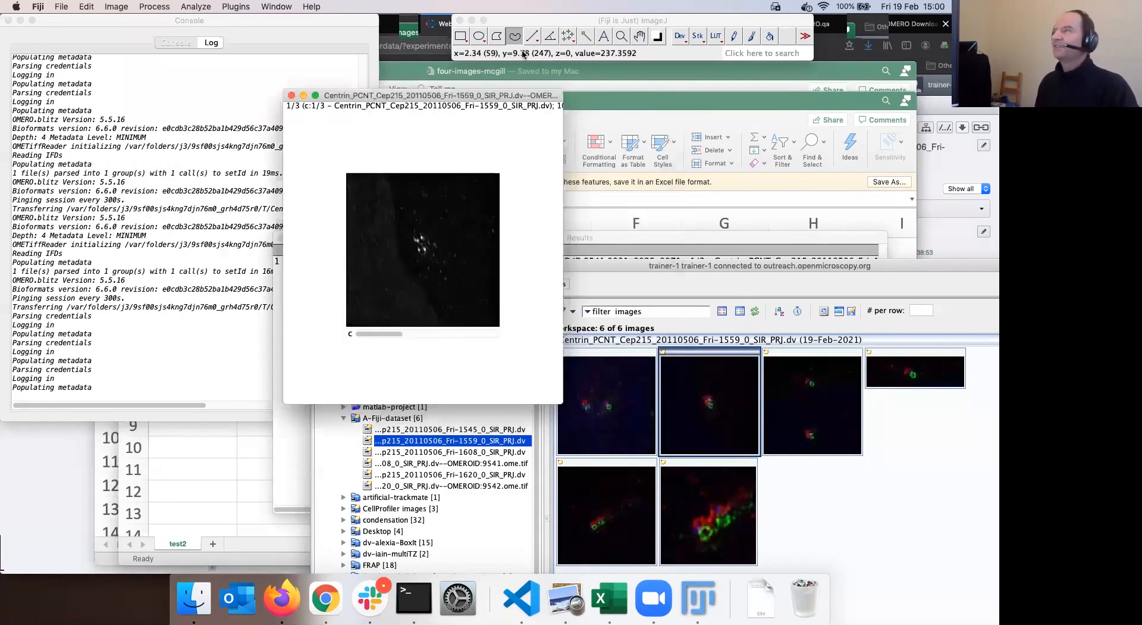
left_click(533, 35)
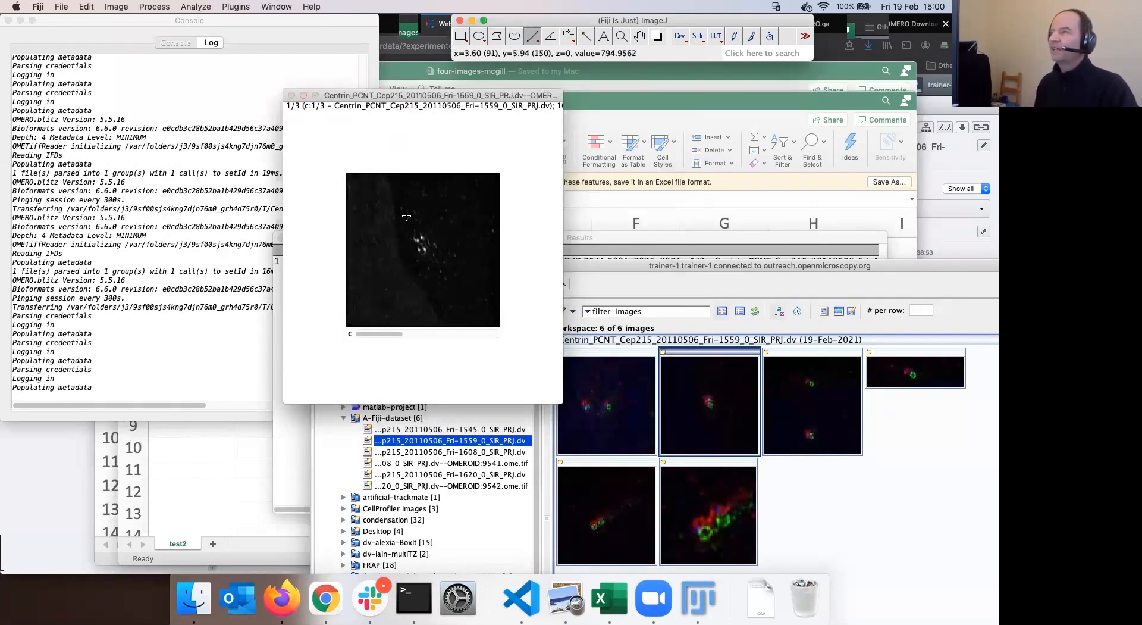
left_click_drag(404, 213, 434, 280)
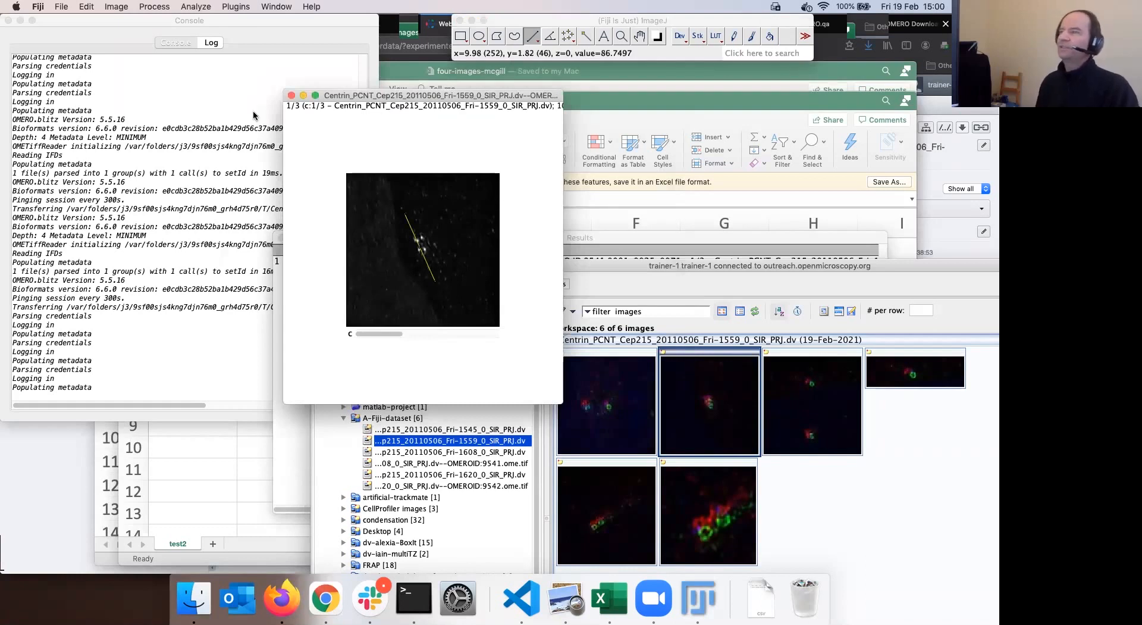
Search Fiji's commands for 'Plot Pro'
left_click(117, 8)
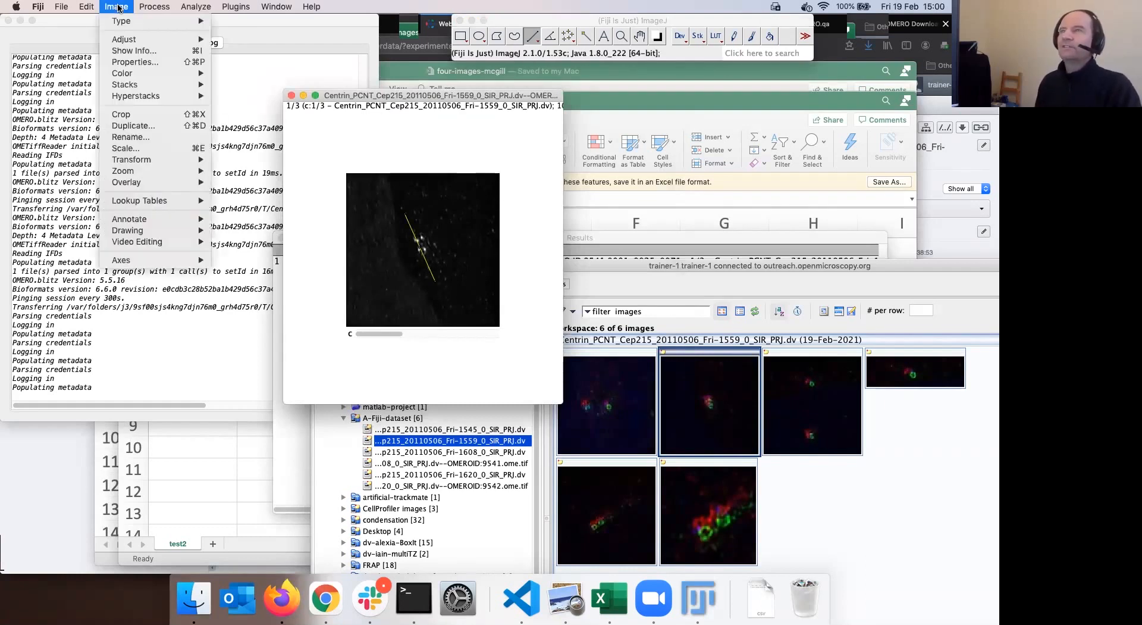
left_click(748, 54)
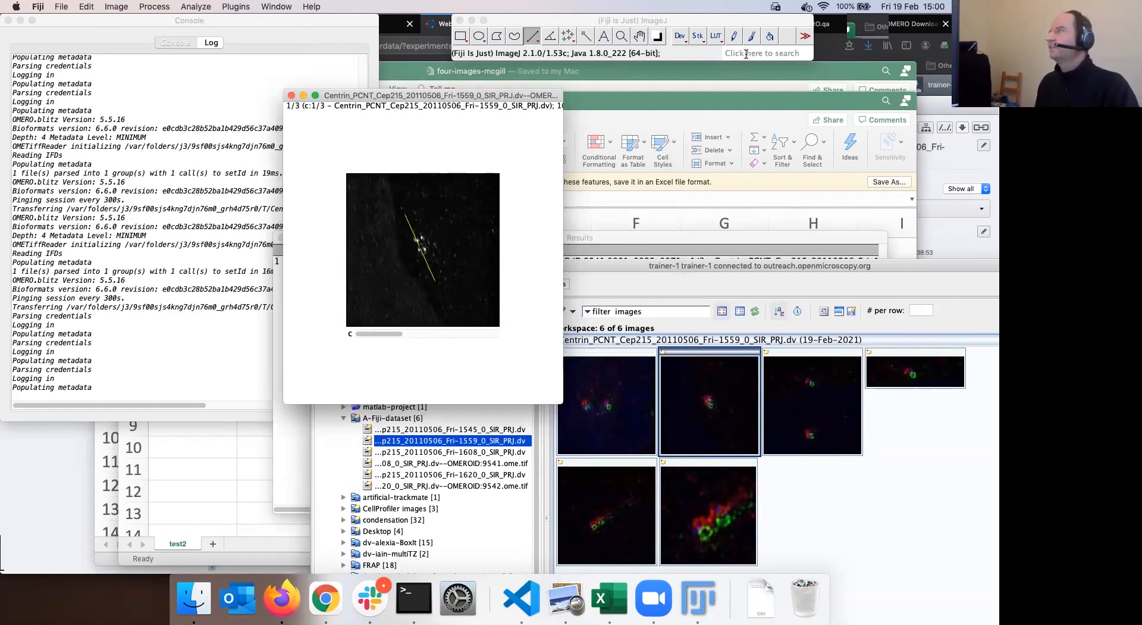
left_click(747, 54)
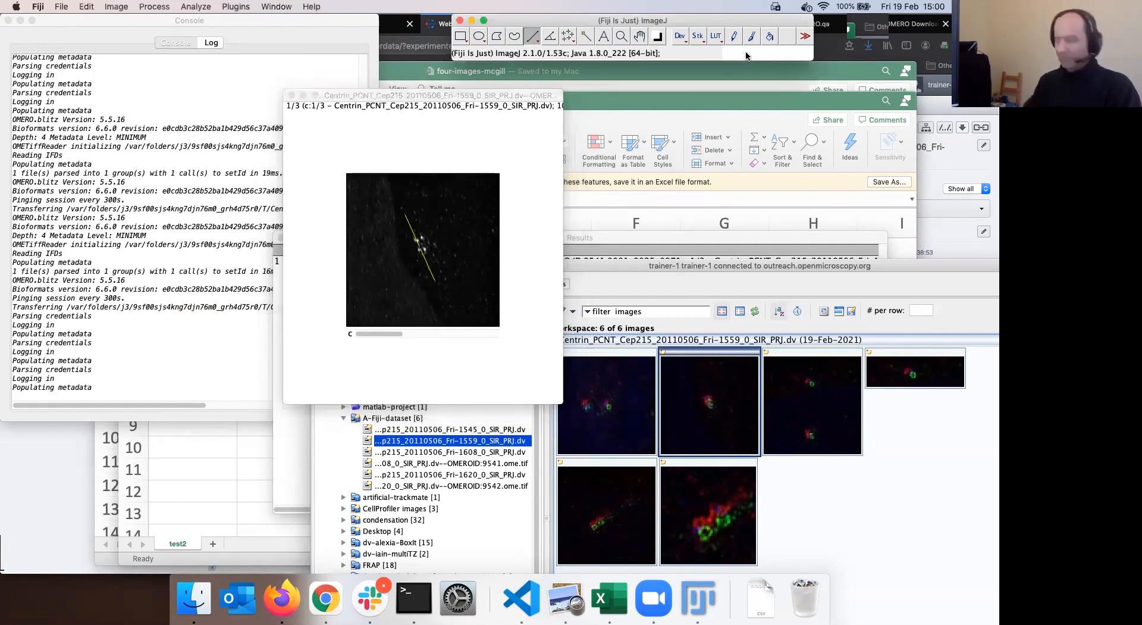
type("Plot")
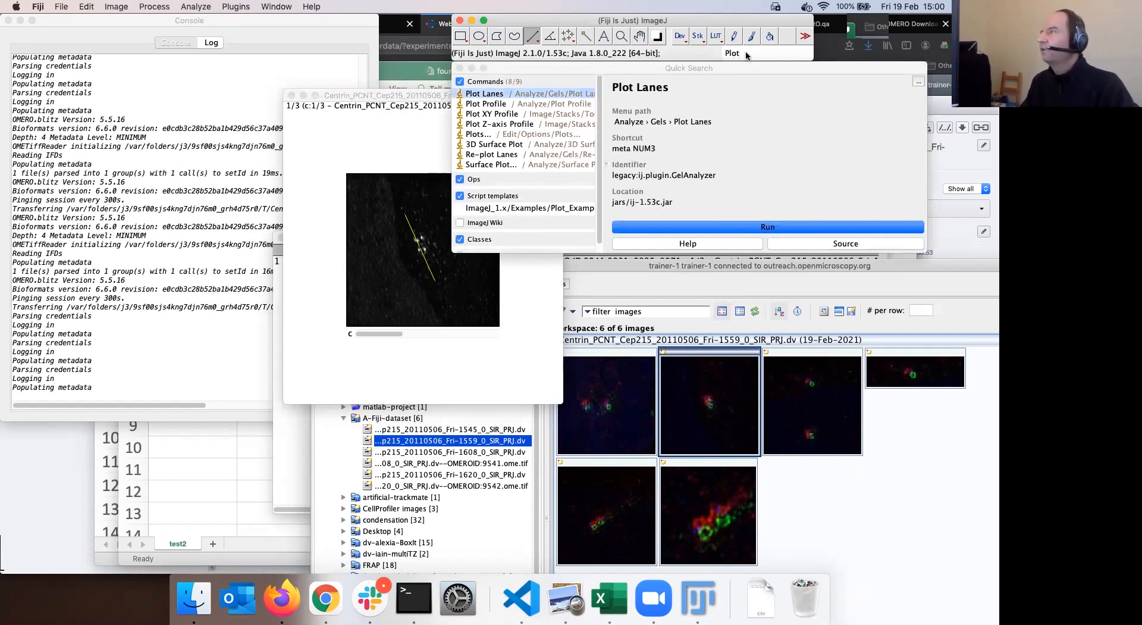
type(" Pro")
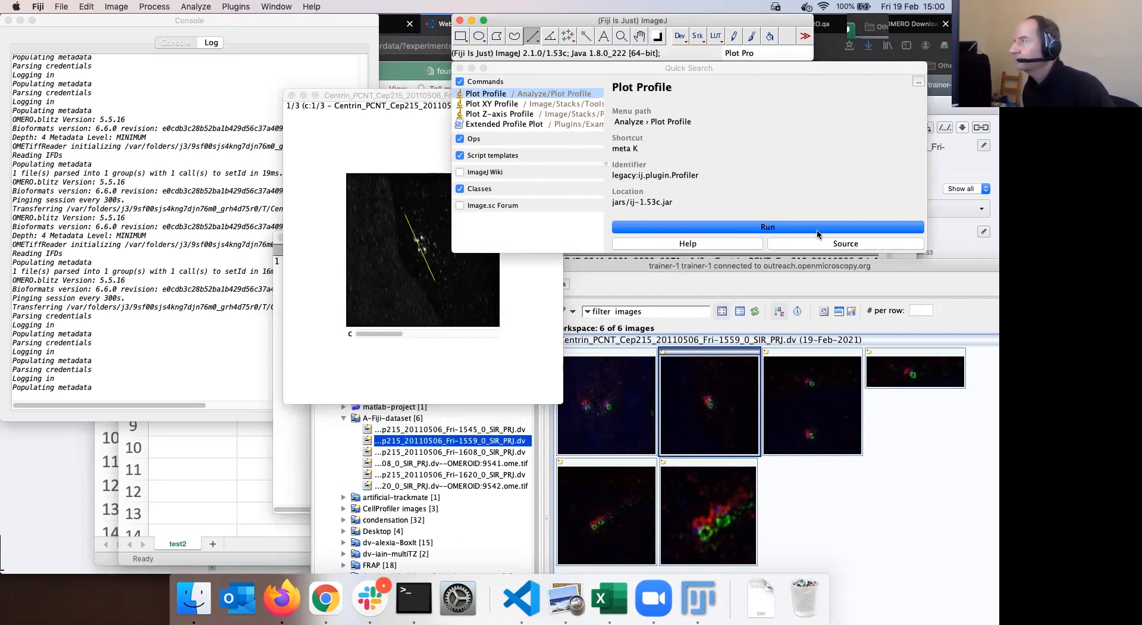
Run Plot Profile on the line, giving a peak near 4400 at about 2 microns
left_click(775, 231)
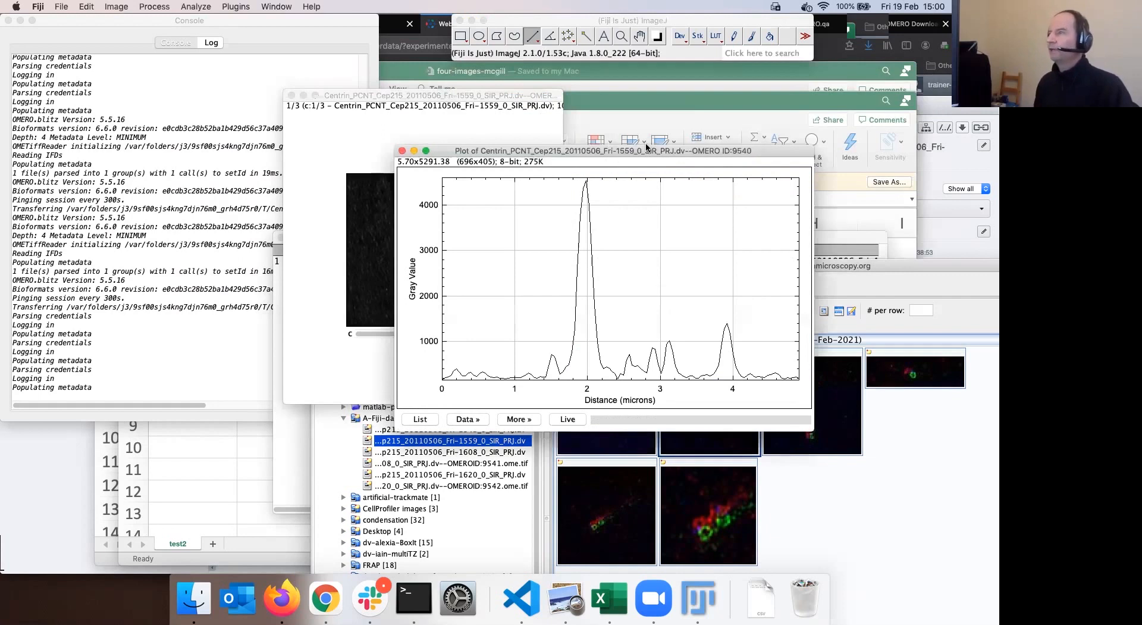
left_click_drag(646, 147, 736, 134)
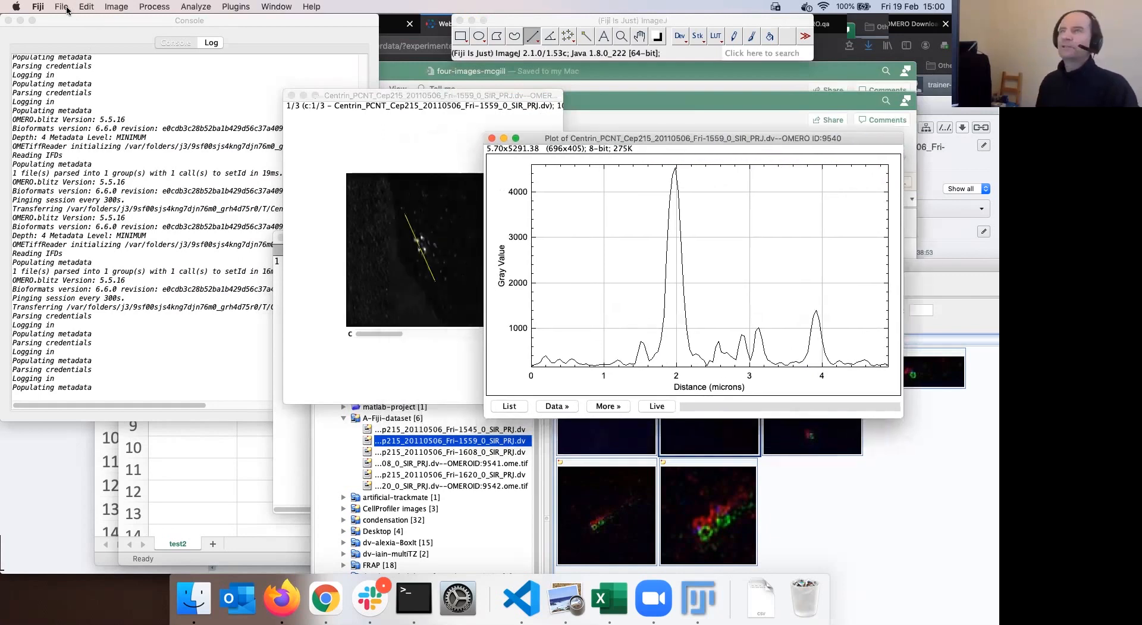
left_click(114, 7)
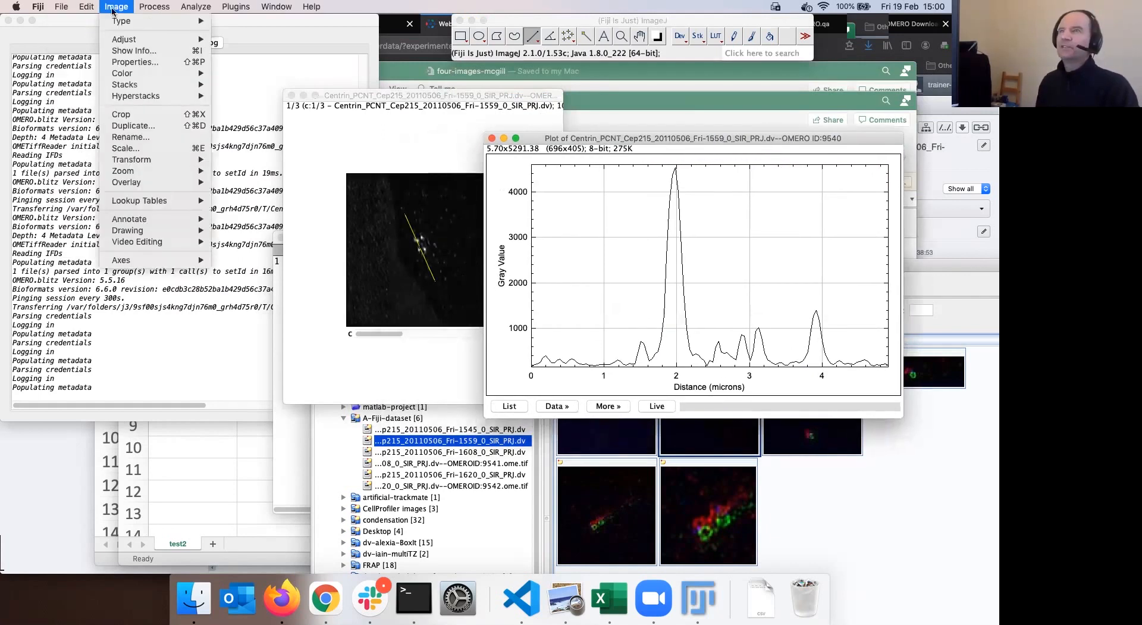
left_click(158, 7)
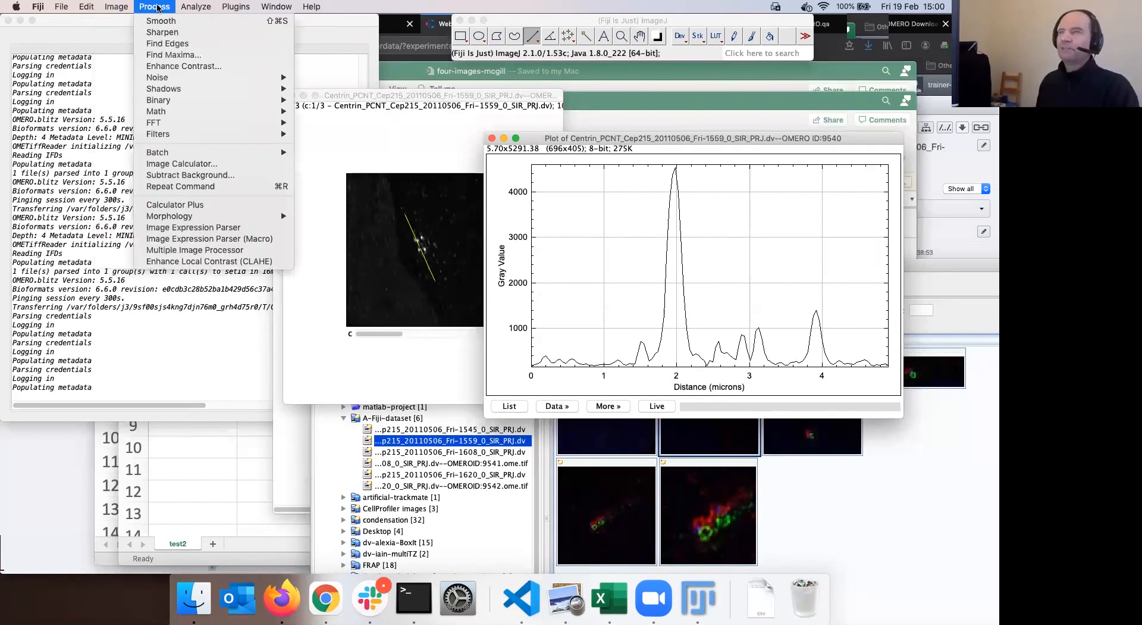
left_click(195, 7)
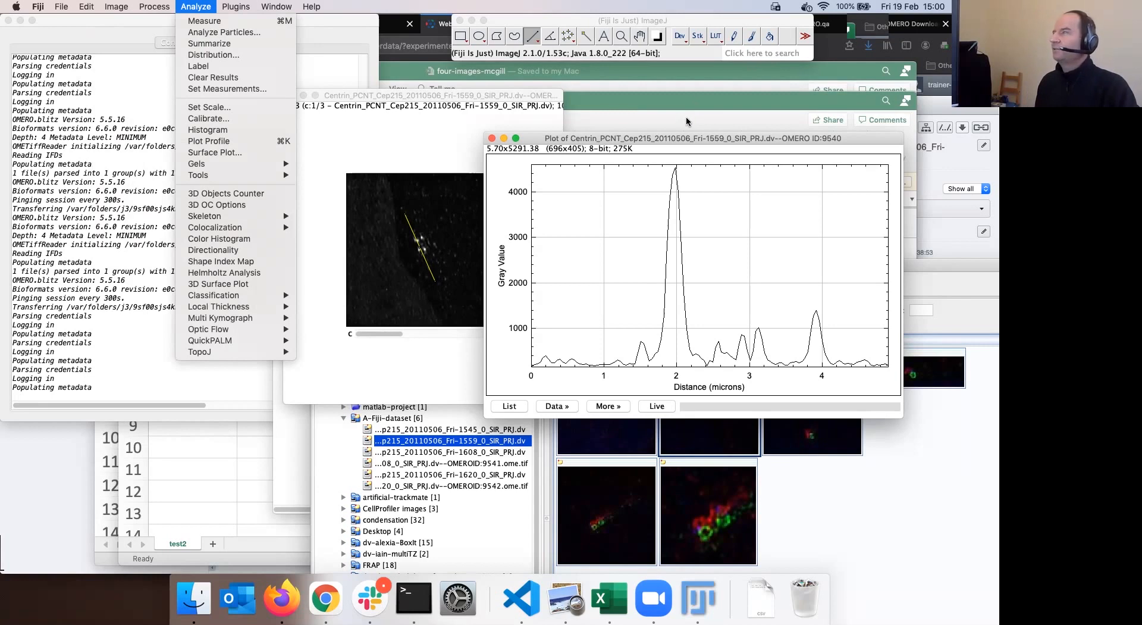
left_click_drag(687, 137, 731, 103)
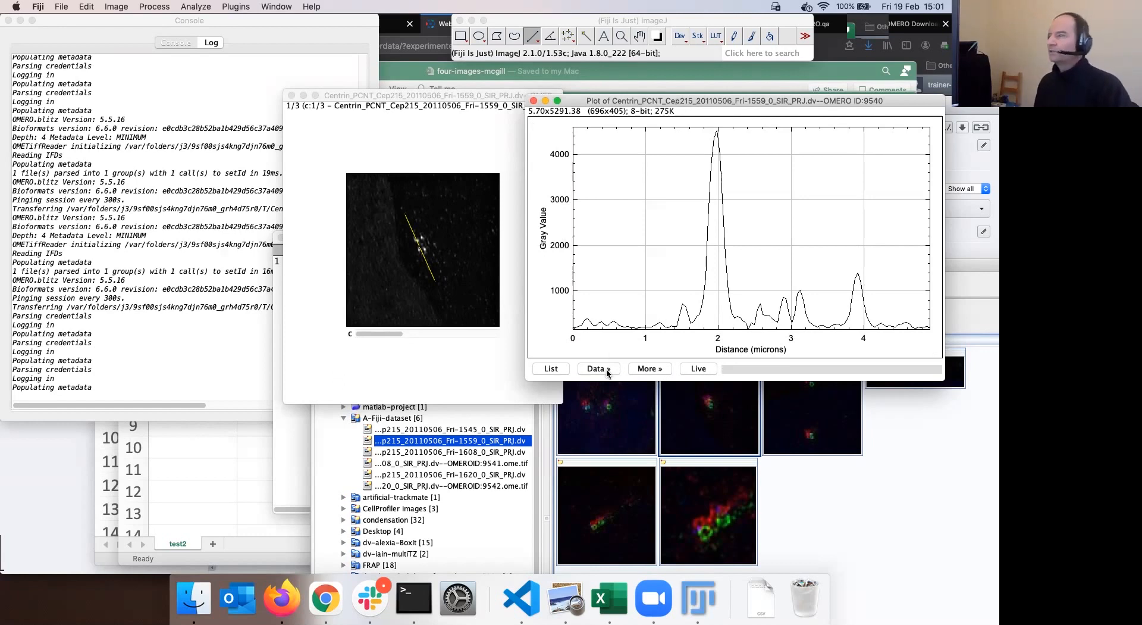
Copy all of the plot's profile data with Data » Copy All Data
left_click(664, 372)
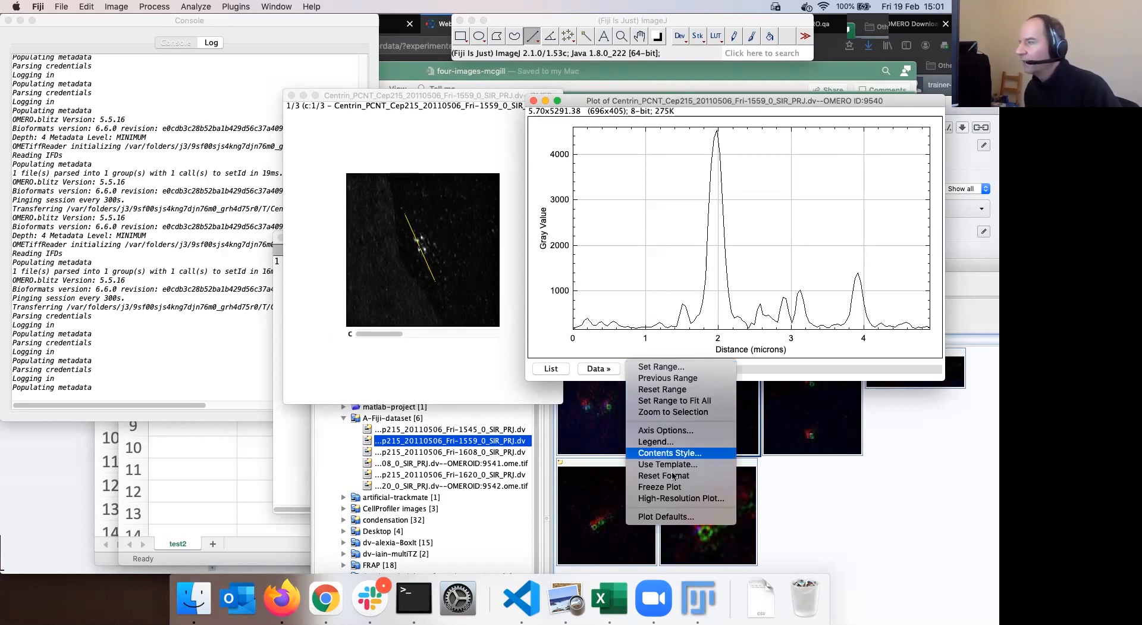
left_click(592, 368)
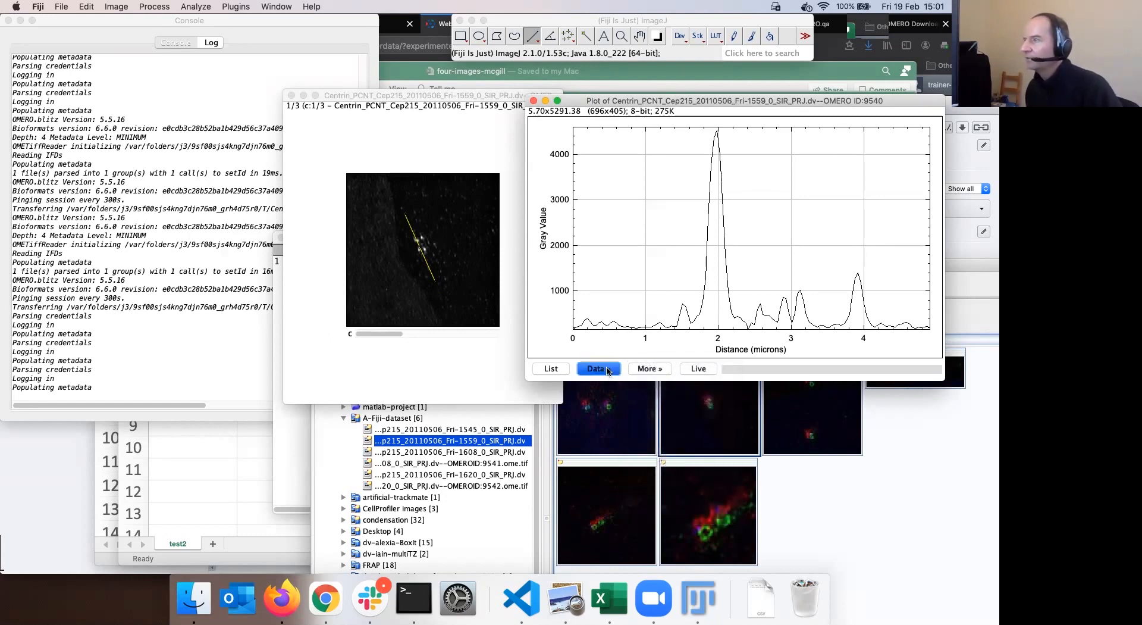
left_click(592, 368)
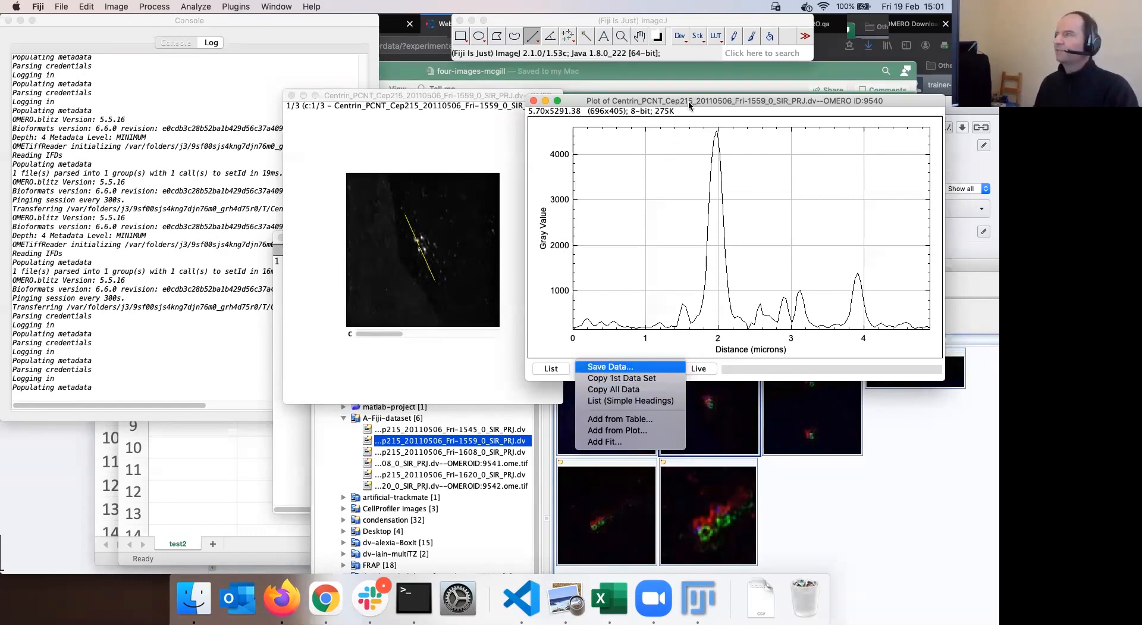
left_click_drag(696, 105, 692, 106)
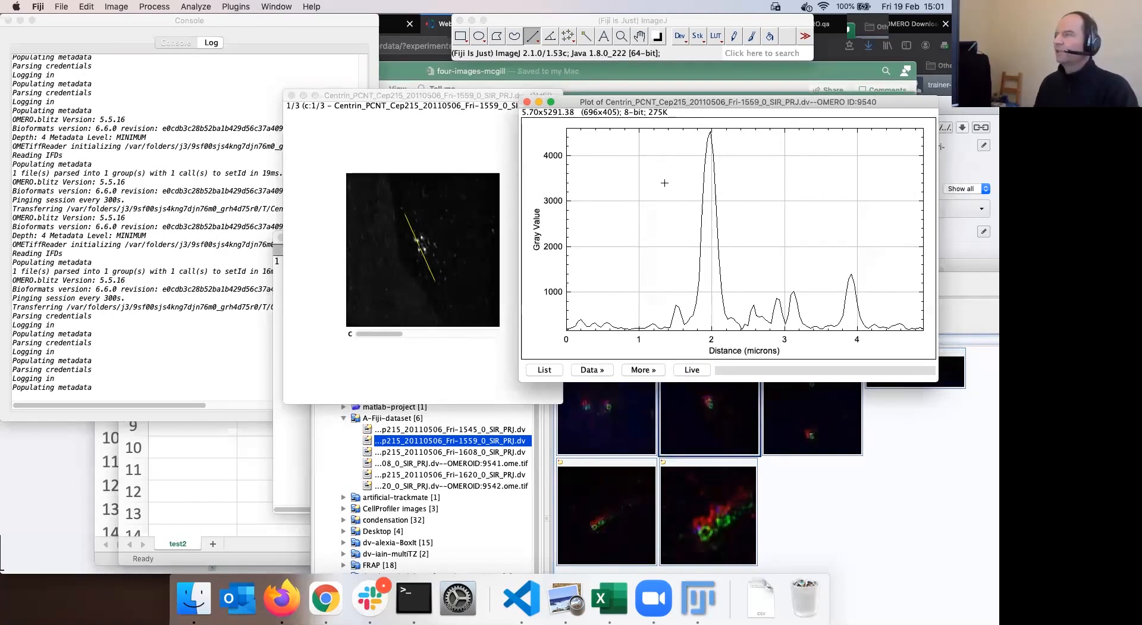
left_click(604, 370)
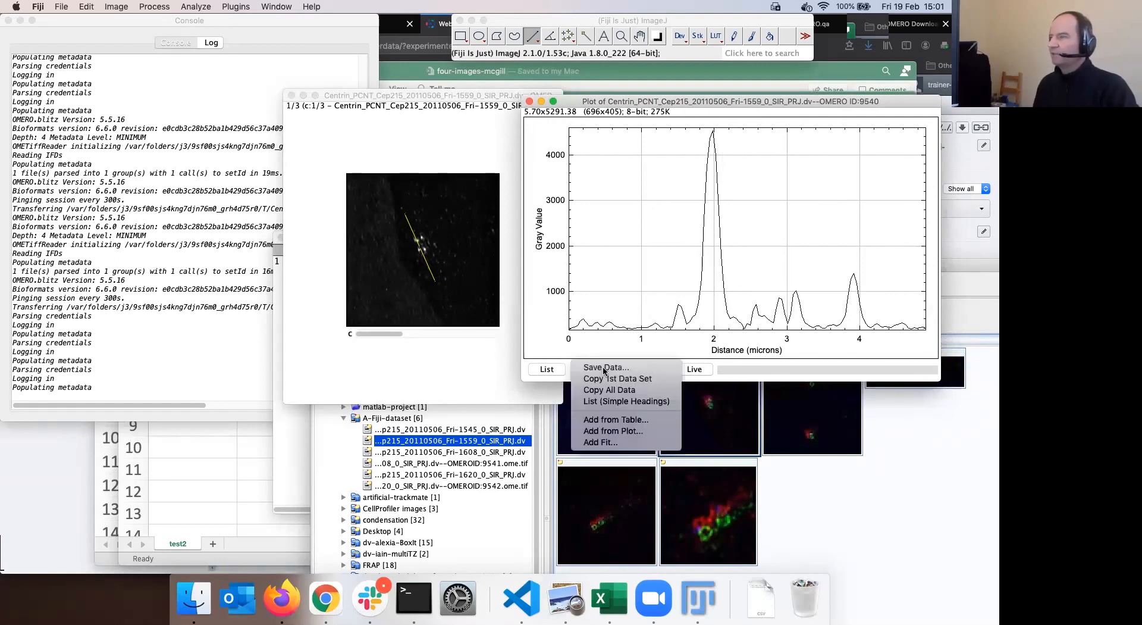
left_click(638, 395)
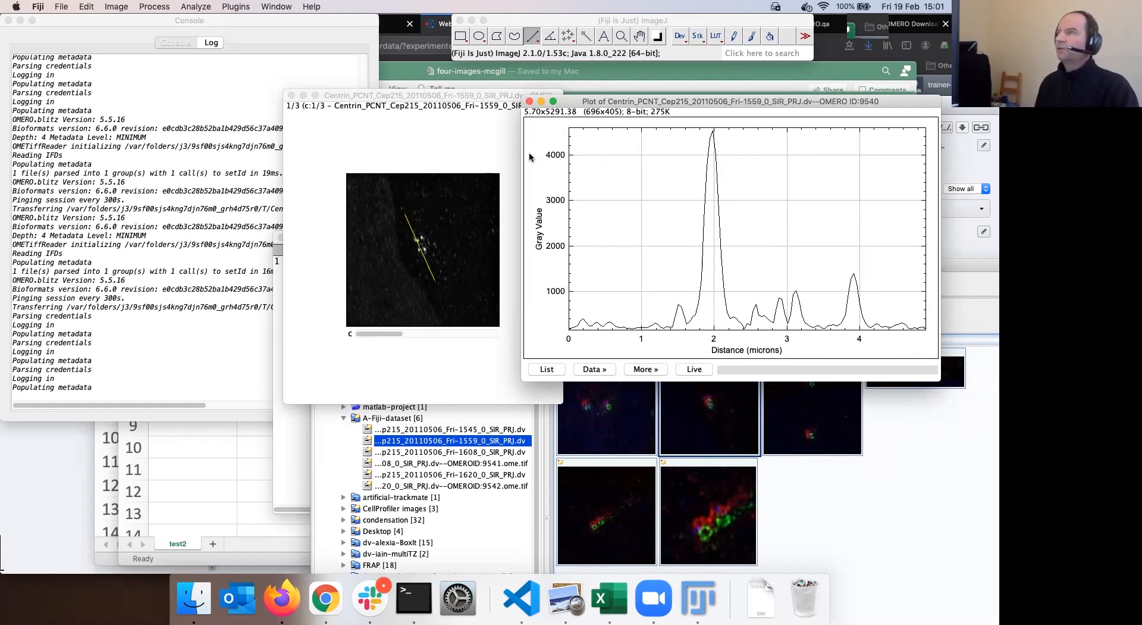
Delete the Results row and paste the profile as Distance_(microns)/Gray_Value pairs into a Clipboard window
left_click_drag(497, 96, 669, 220)
left_click_drag(348, 237, 290, 196)
left_click(405, 220)
key("BackSpace")
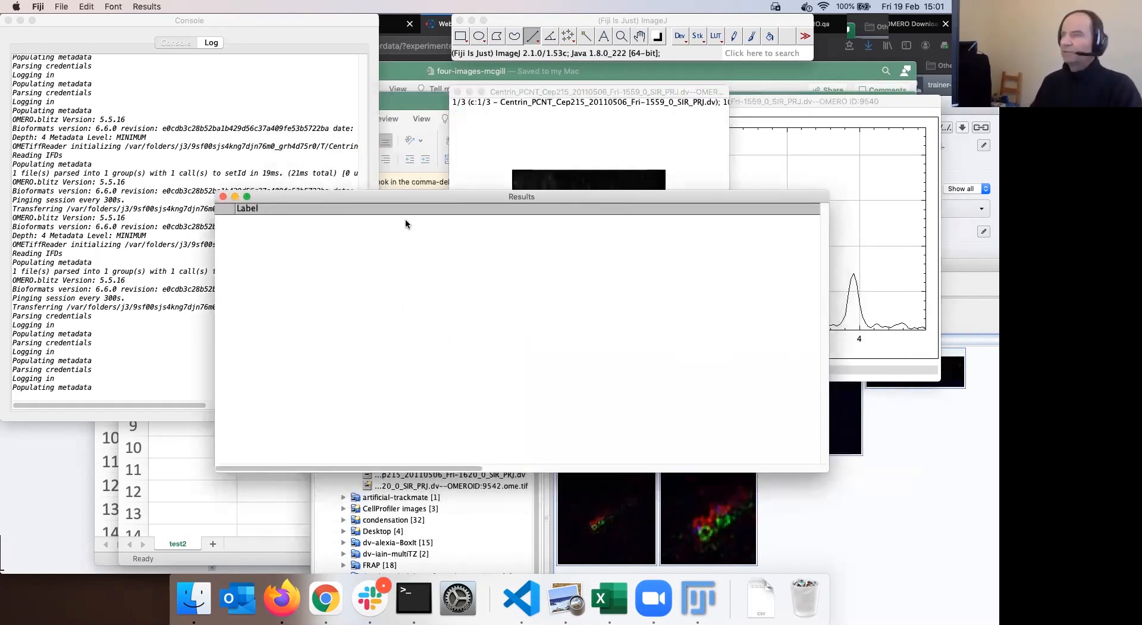
key("super+v")
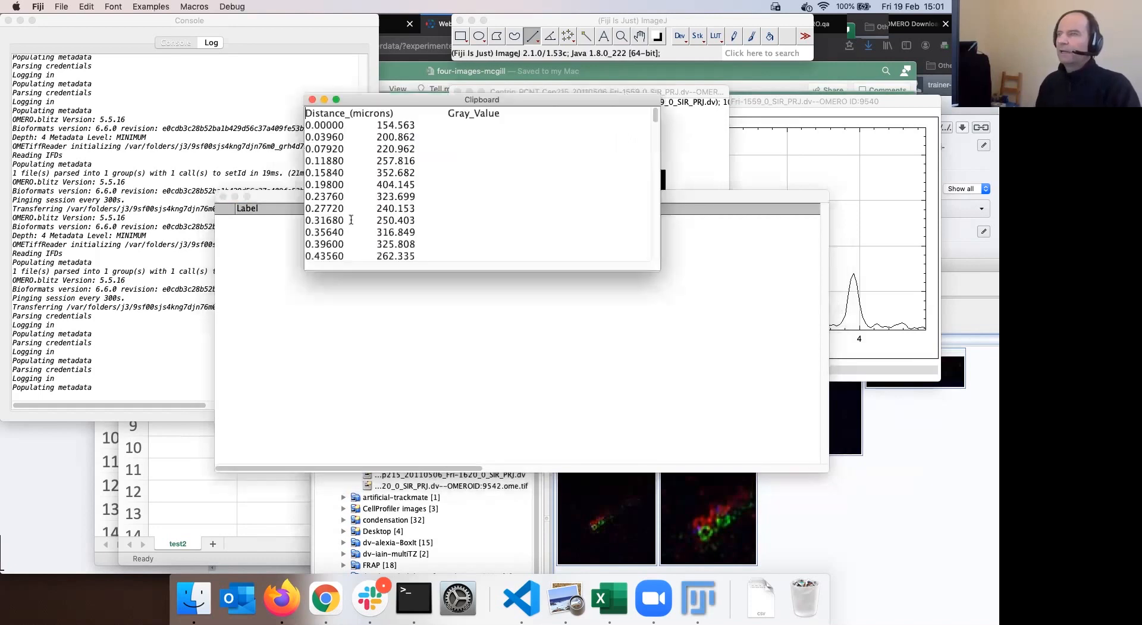
left_click_drag(416, 258, 291, 115)
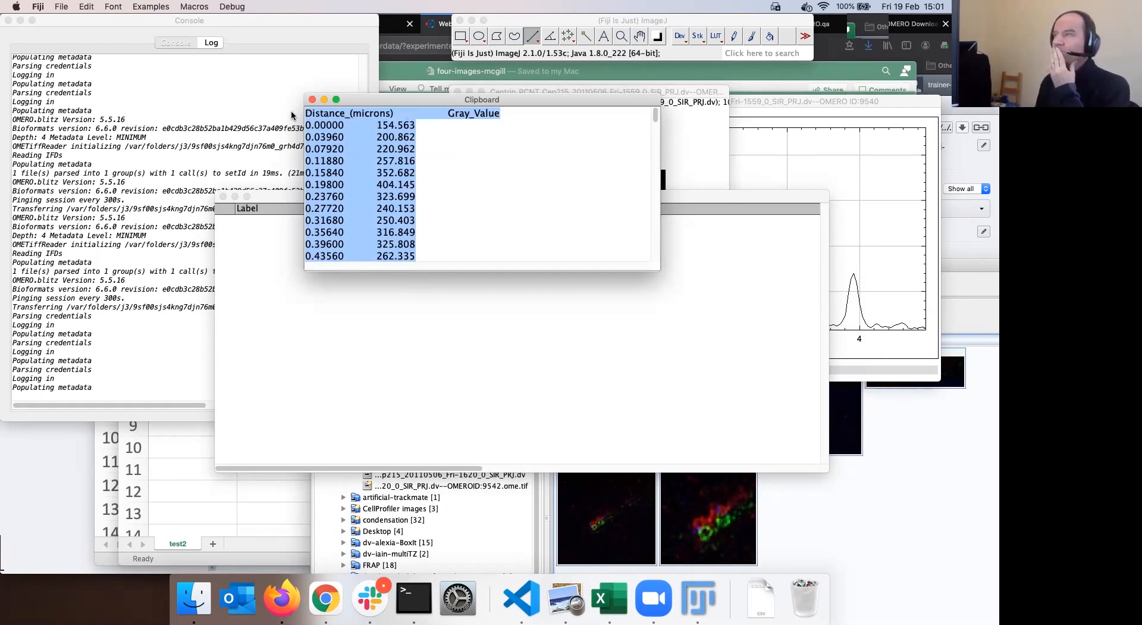
left_click(260, 232)
left_click(830, 102)
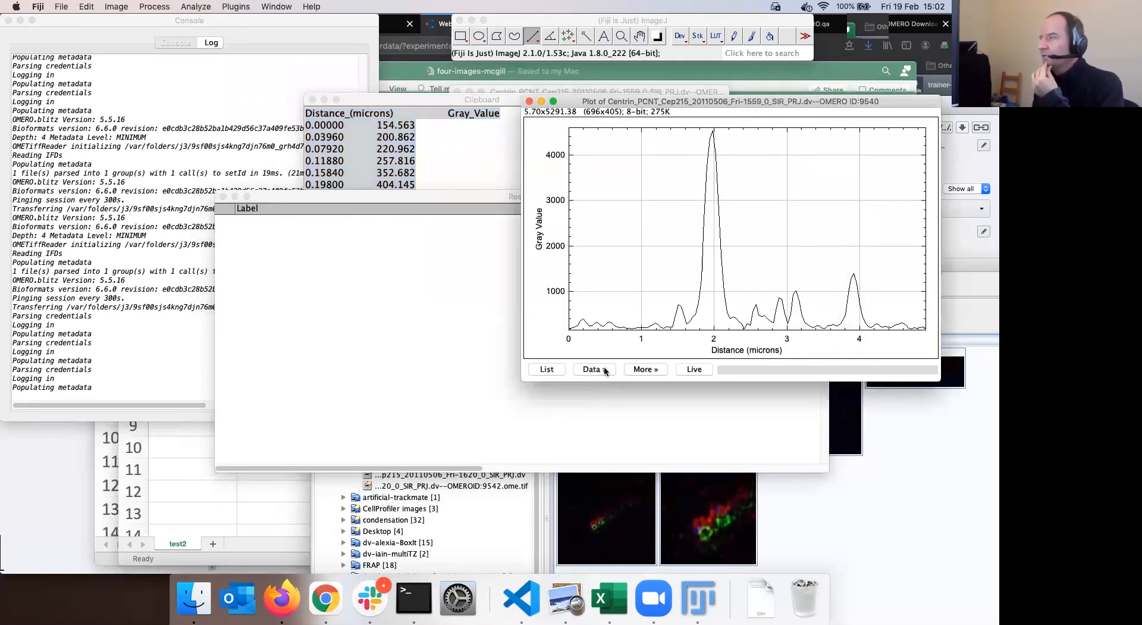
left_click(604, 370)
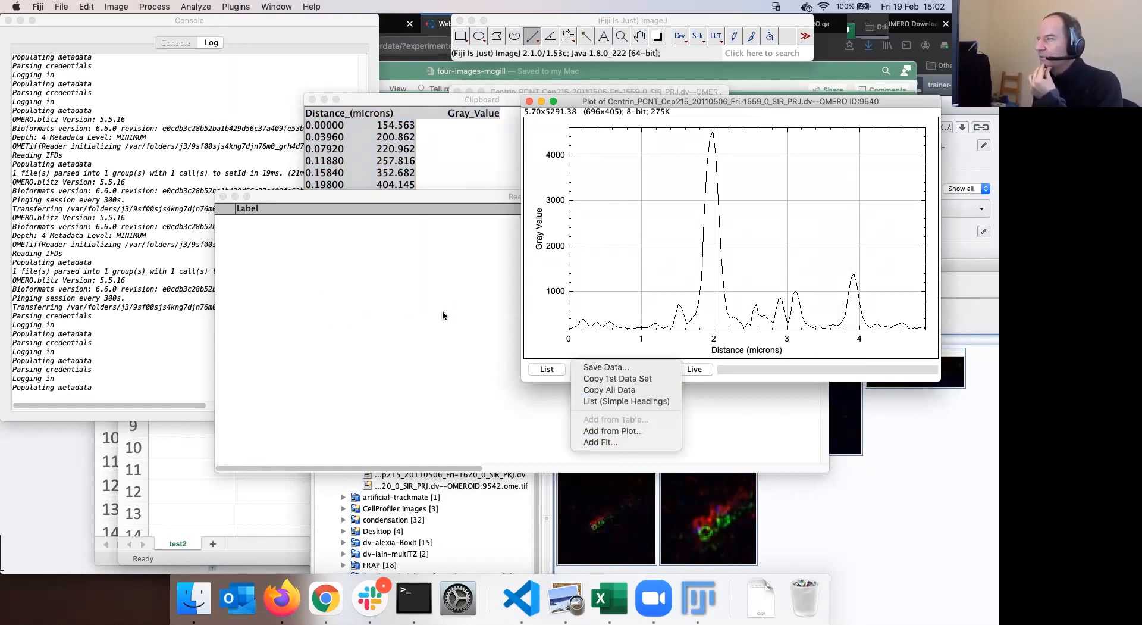
Copy only the plot's first data set, then start and cancel saving the Results table
left_click(619, 379)
left_click(305, 233)
right_click(306, 233)
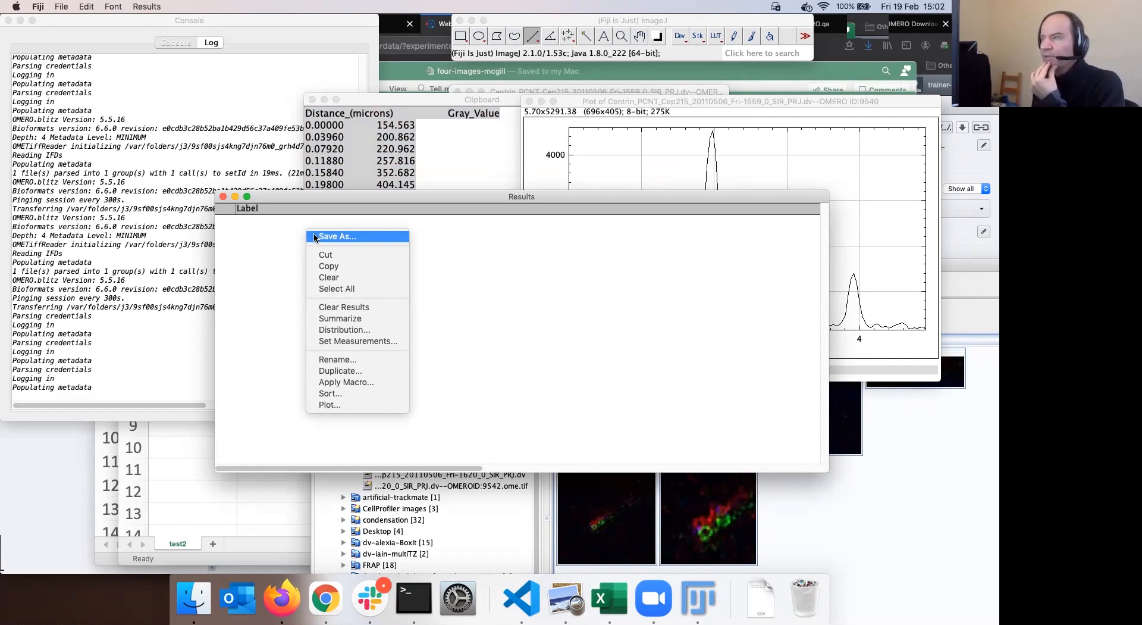
left_click(345, 238)
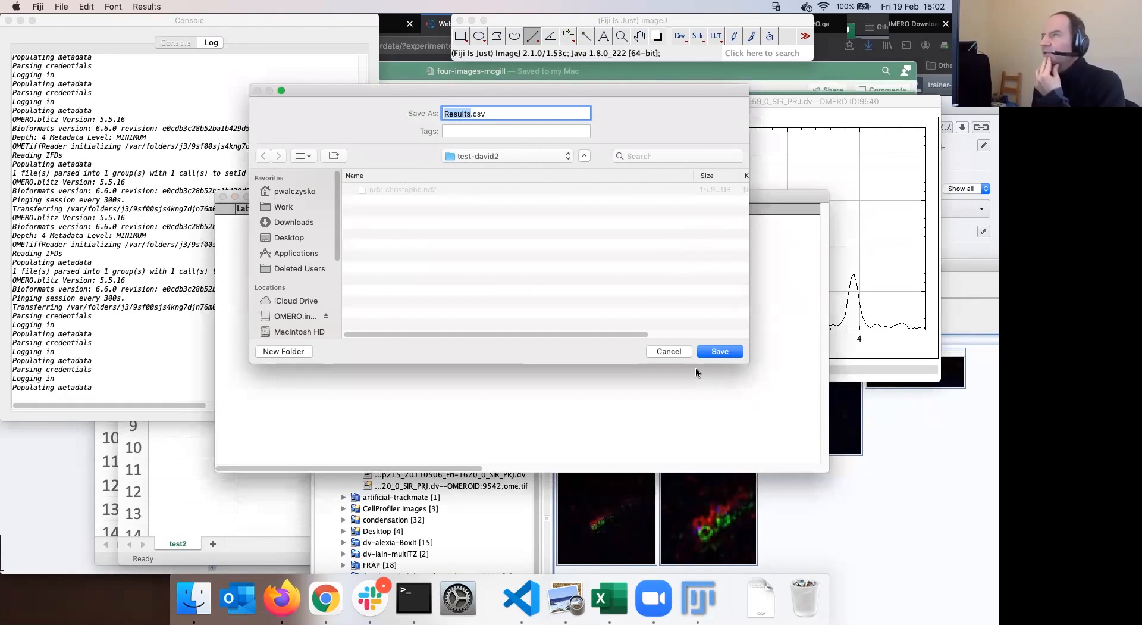
left_click(673, 352)
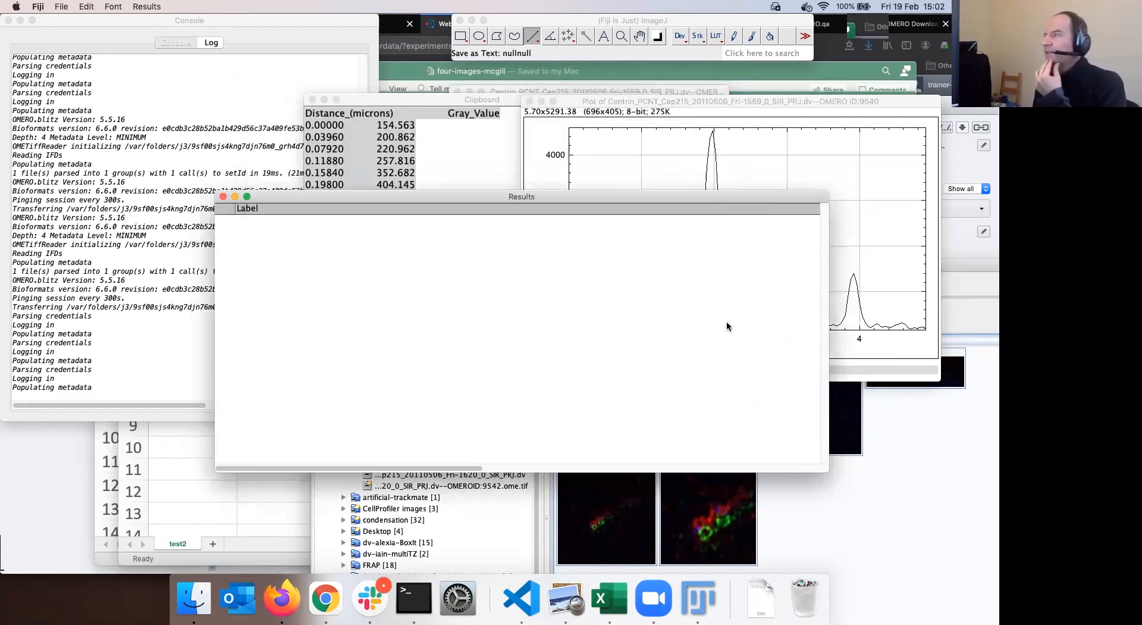
List the profile's distance and gray values in a Plot Values table and rearrange the windows
left_click(701, 111)
left_click(555, 372)
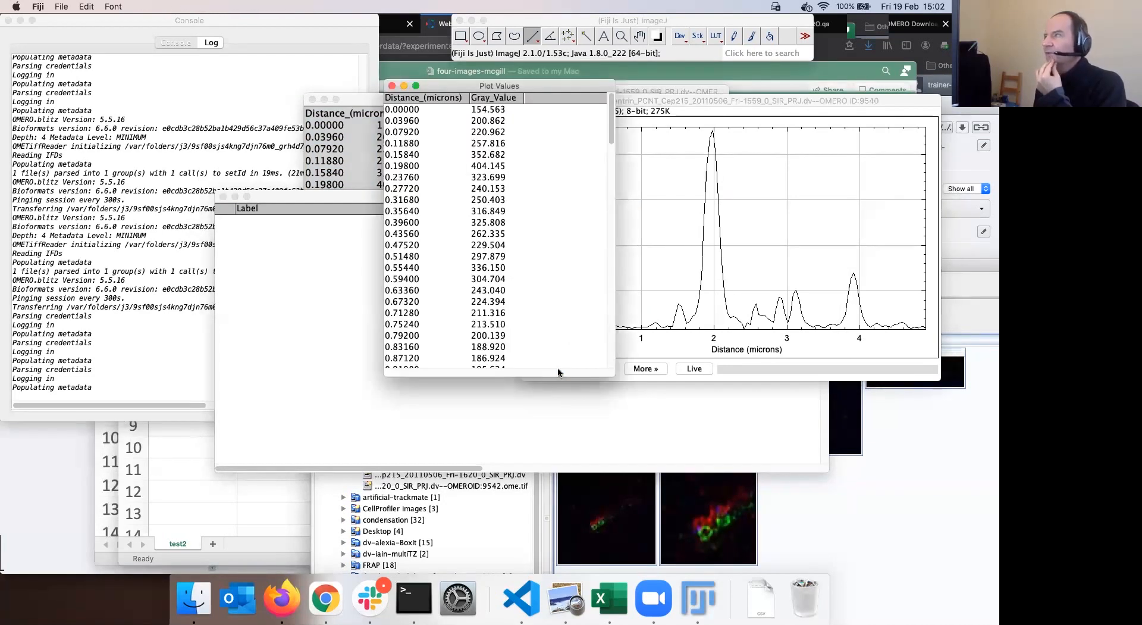
left_click(740, 99)
left_click_drag(741, 99, 717, 91)
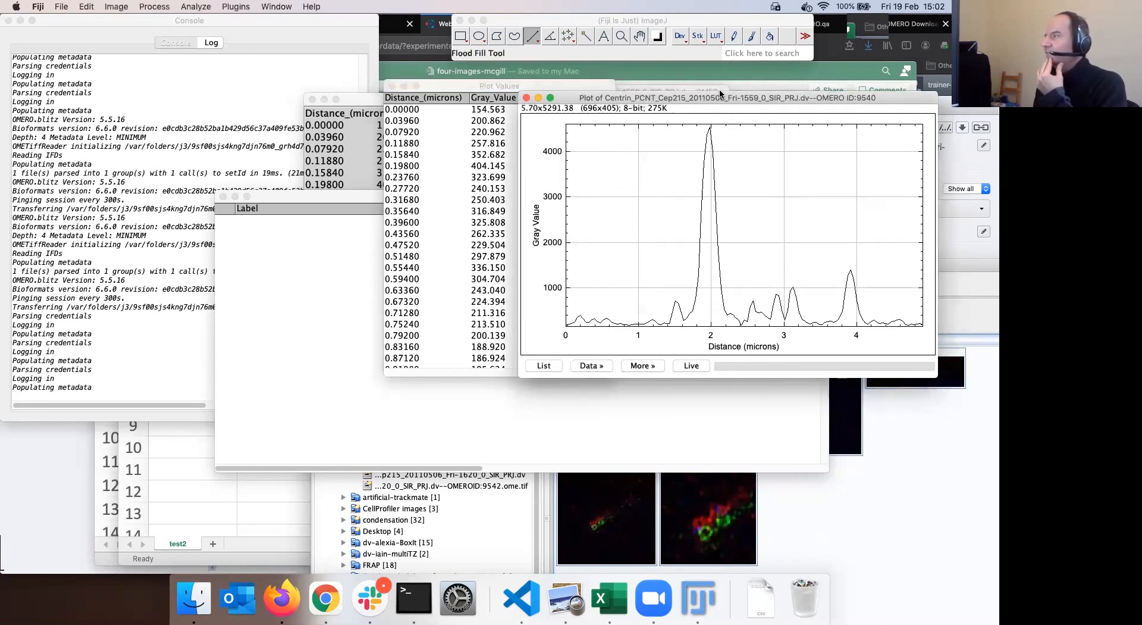
left_click(632, 364)
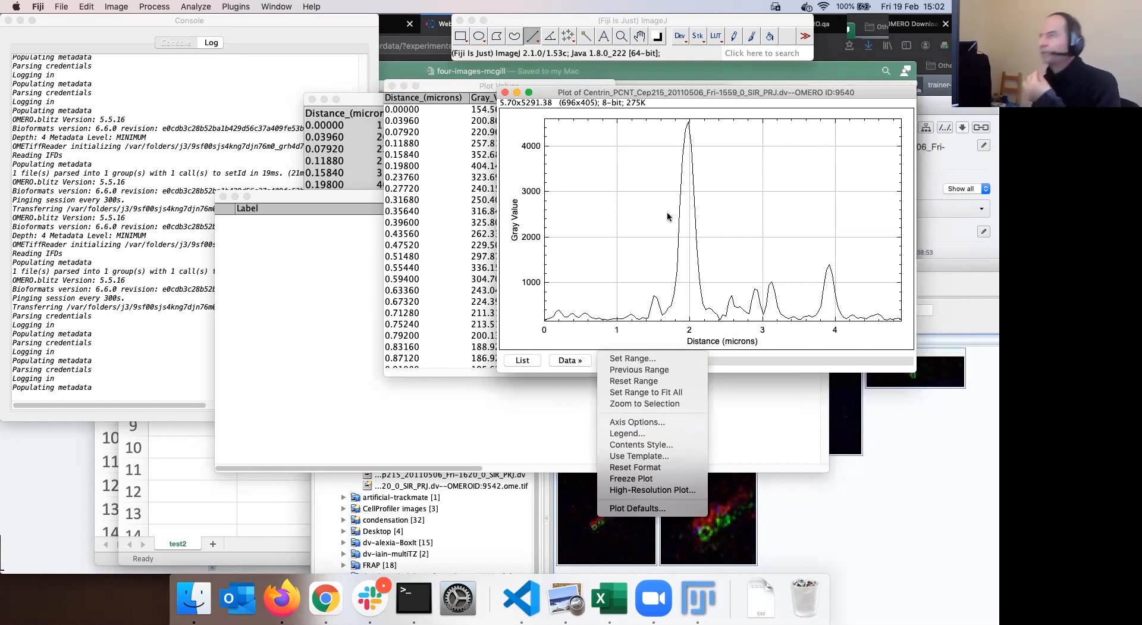
left_click(662, 93)
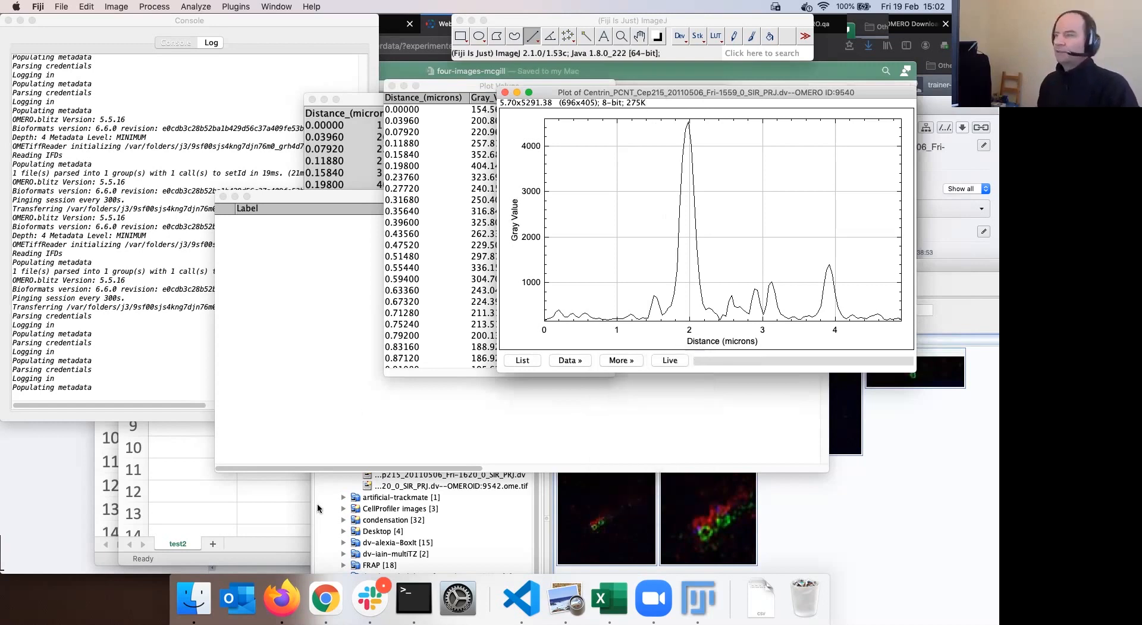
left_click_drag(354, 197, 280, 187)
left_click_drag(668, 93, 408, 91)
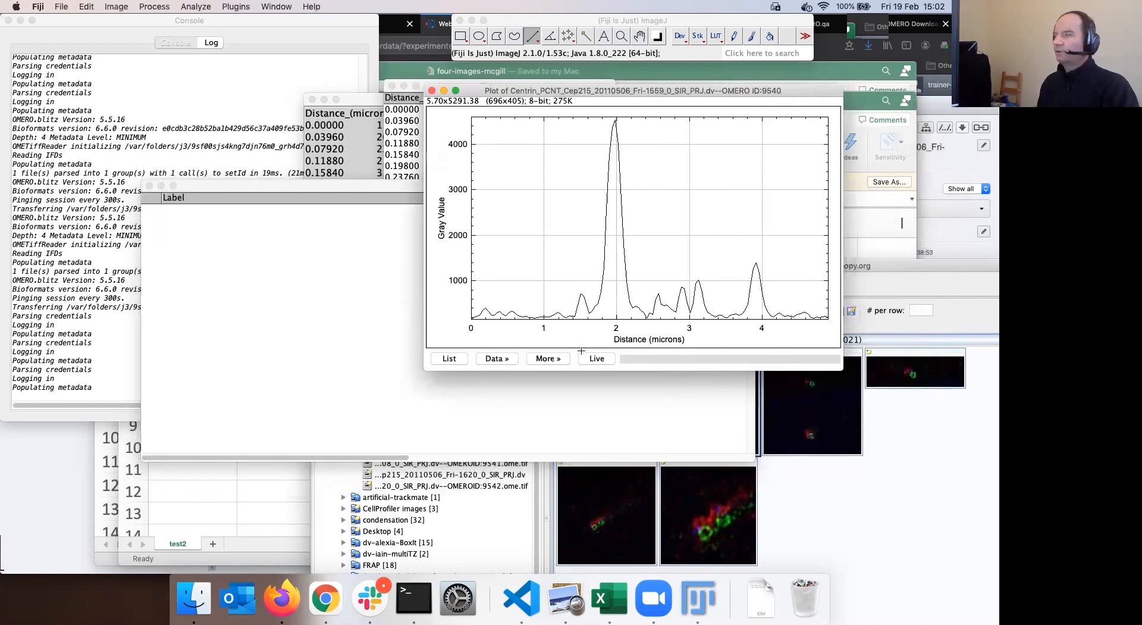
Queue the profile plot image for OMERO import into A-Fiji-dataset
left_click(477, 518)
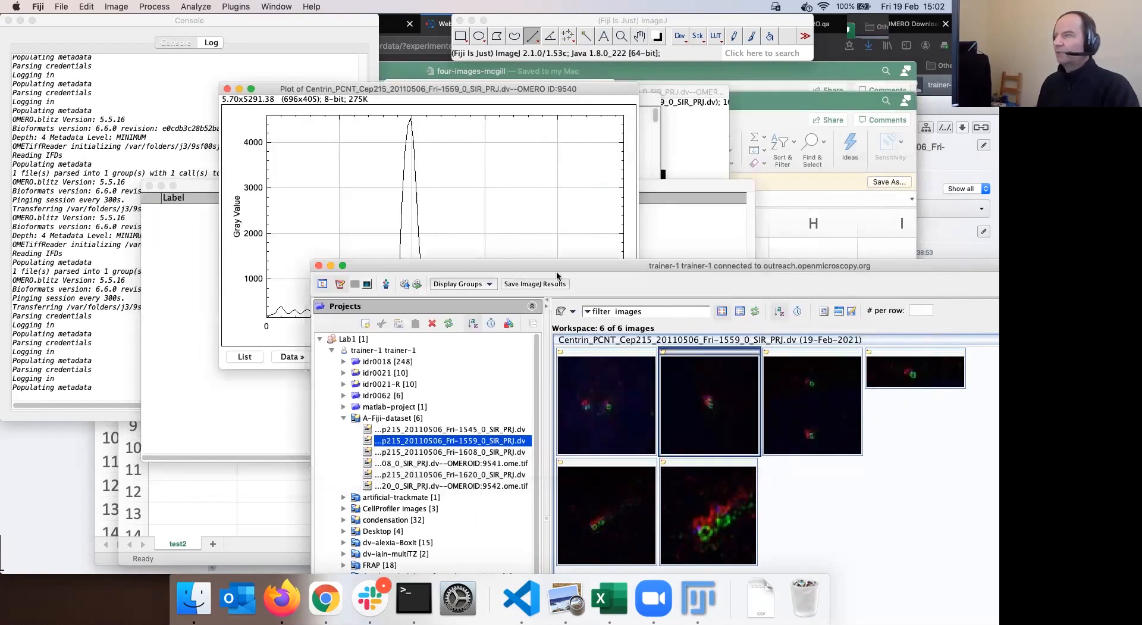
left_click_drag(618, 266, 627, 225)
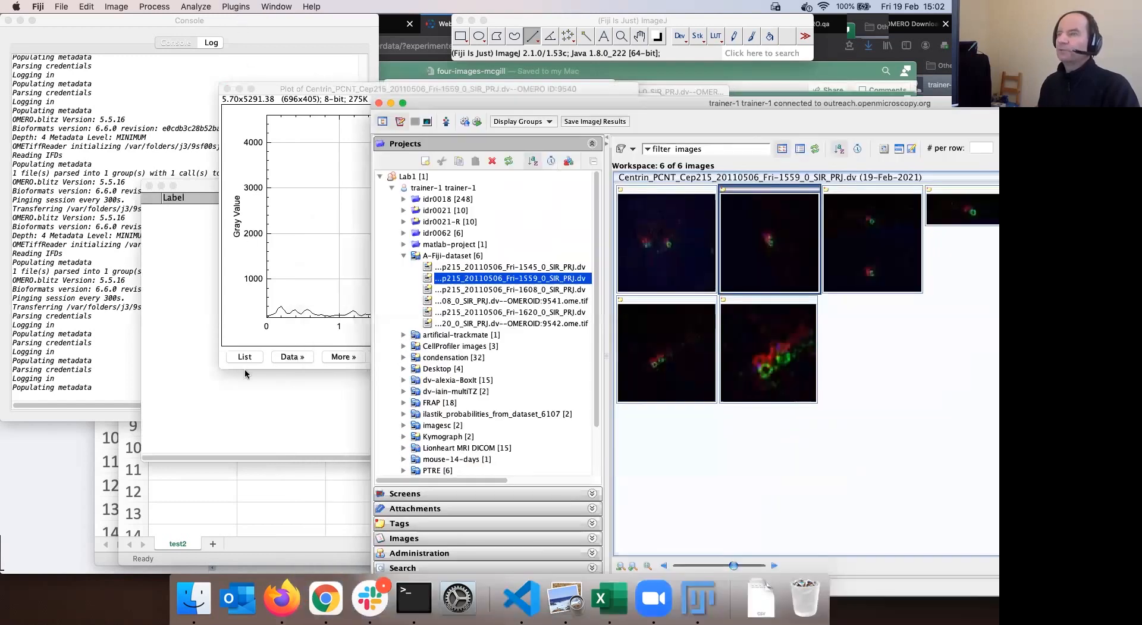
left_click(246, 367)
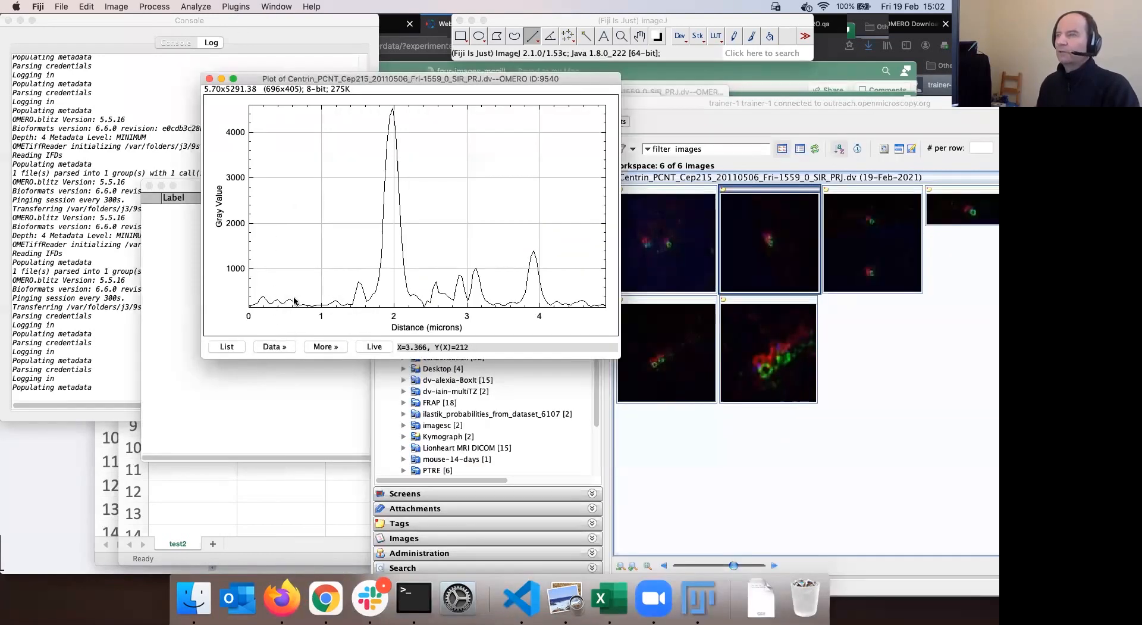
left_click(236, 7)
mouse_move(294, 300)
left_click(429, 310)
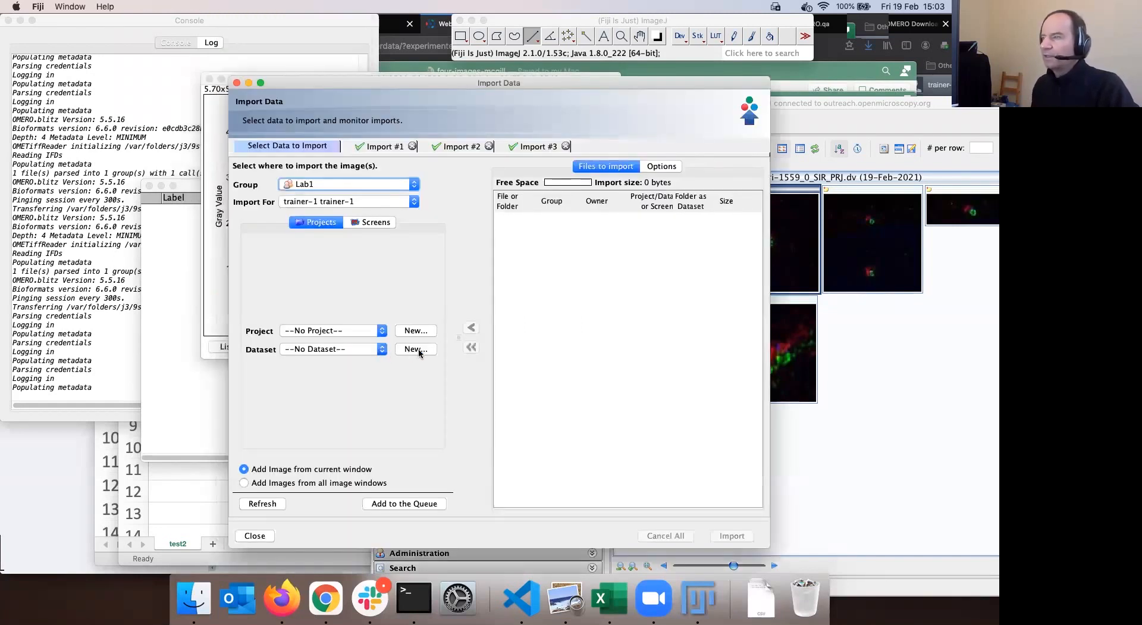
left_click(381, 349)
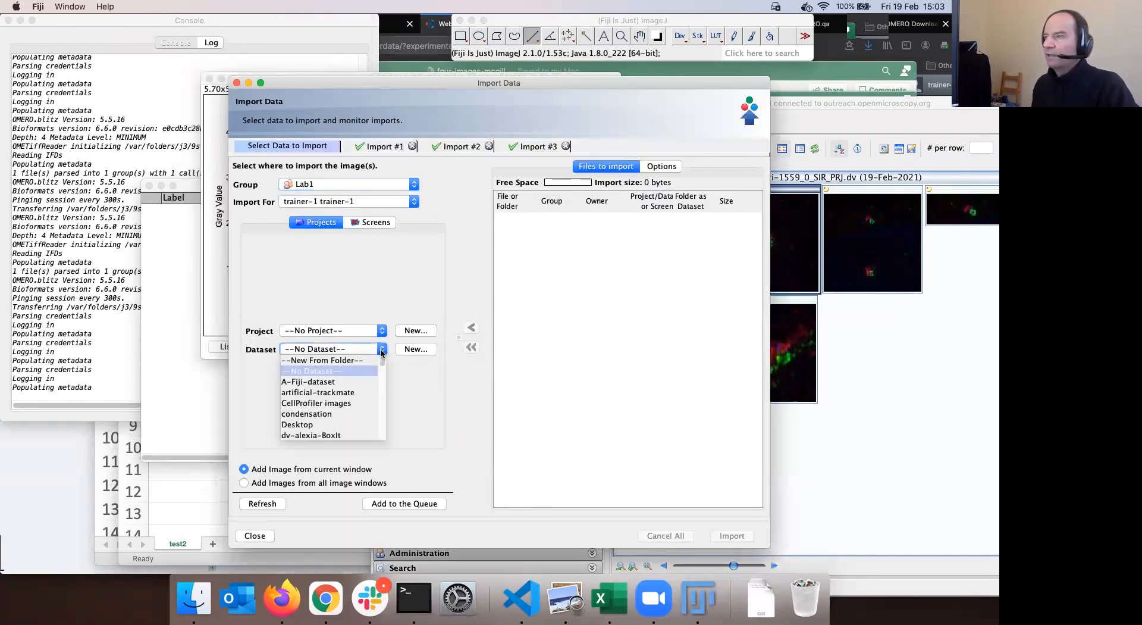
left_click(349, 384)
left_click(406, 504)
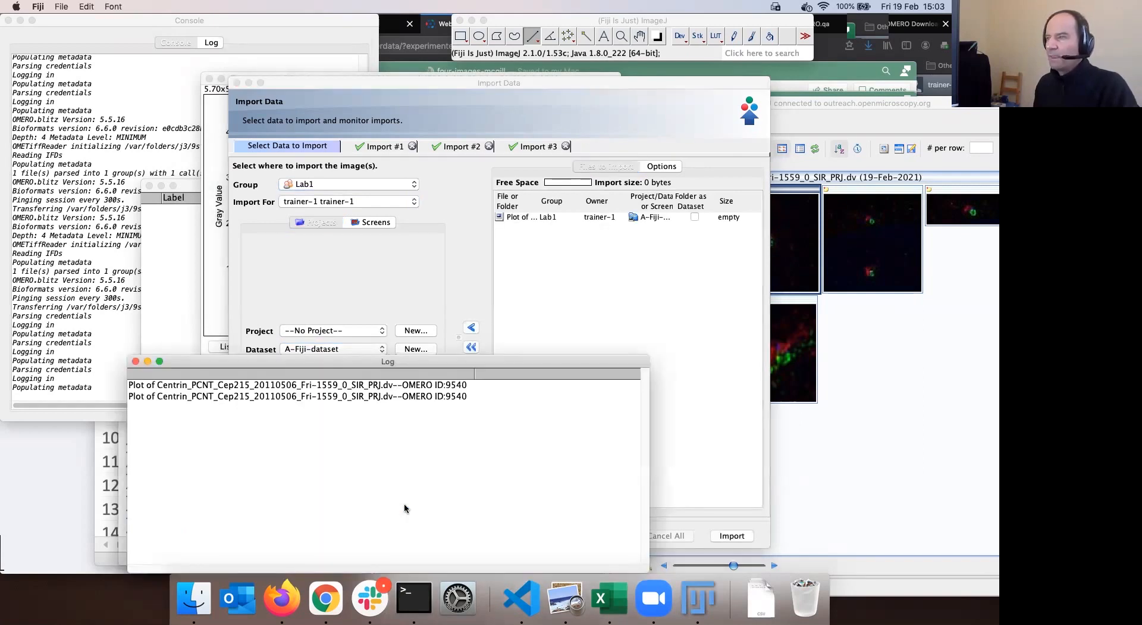
Import the queued plot image and let the upload complete
left_click(704, 399)
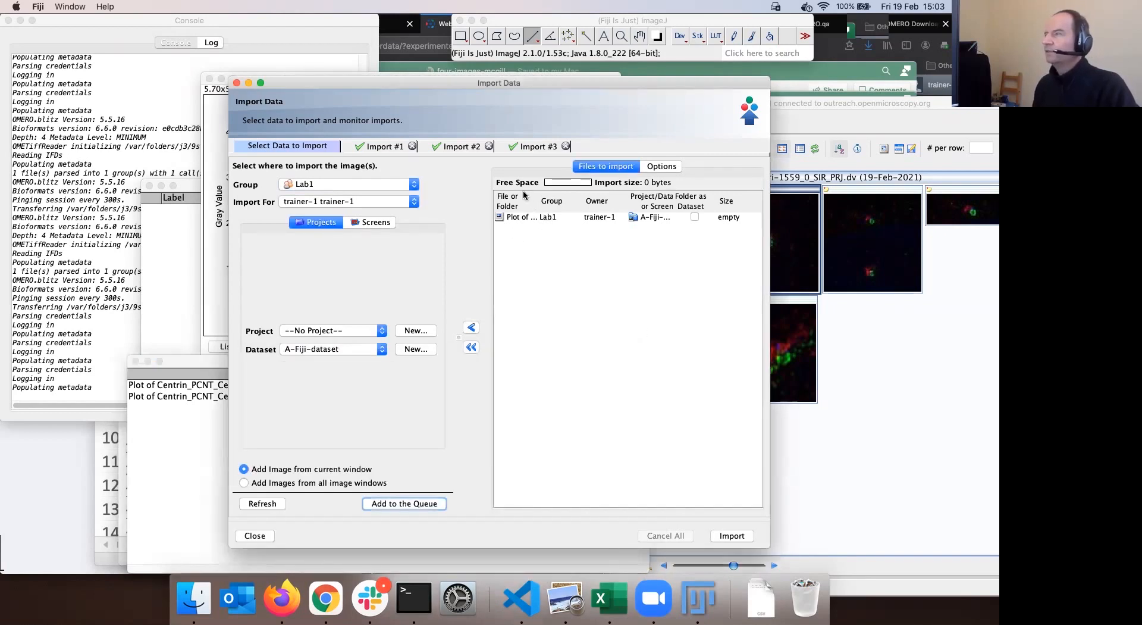
left_click(733, 536)
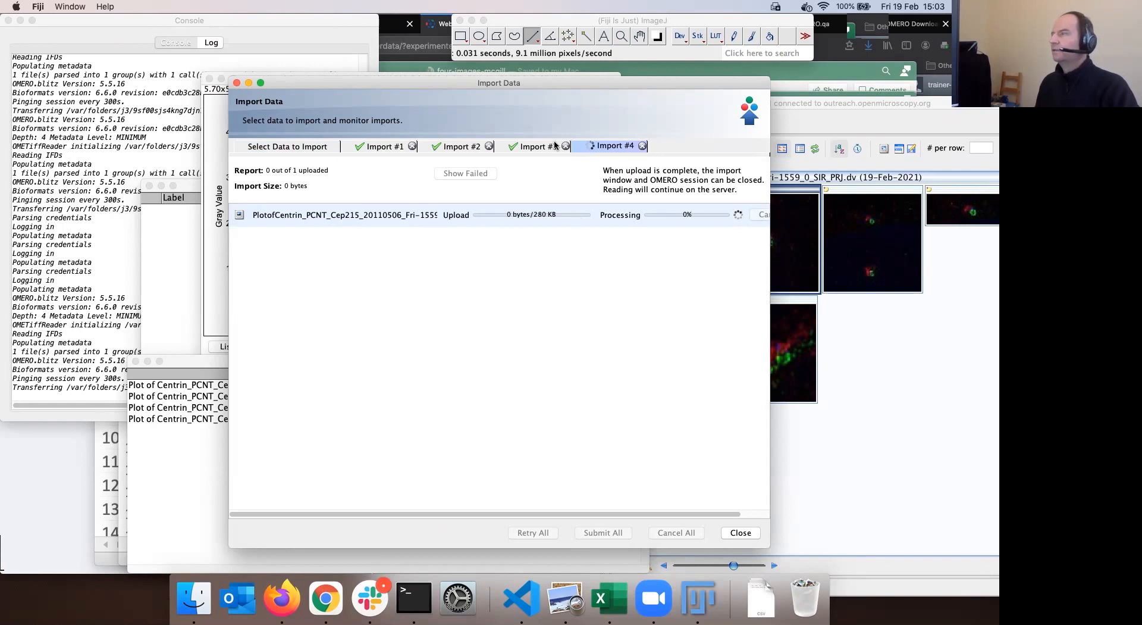
left_click_drag(603, 84, 538, 81)
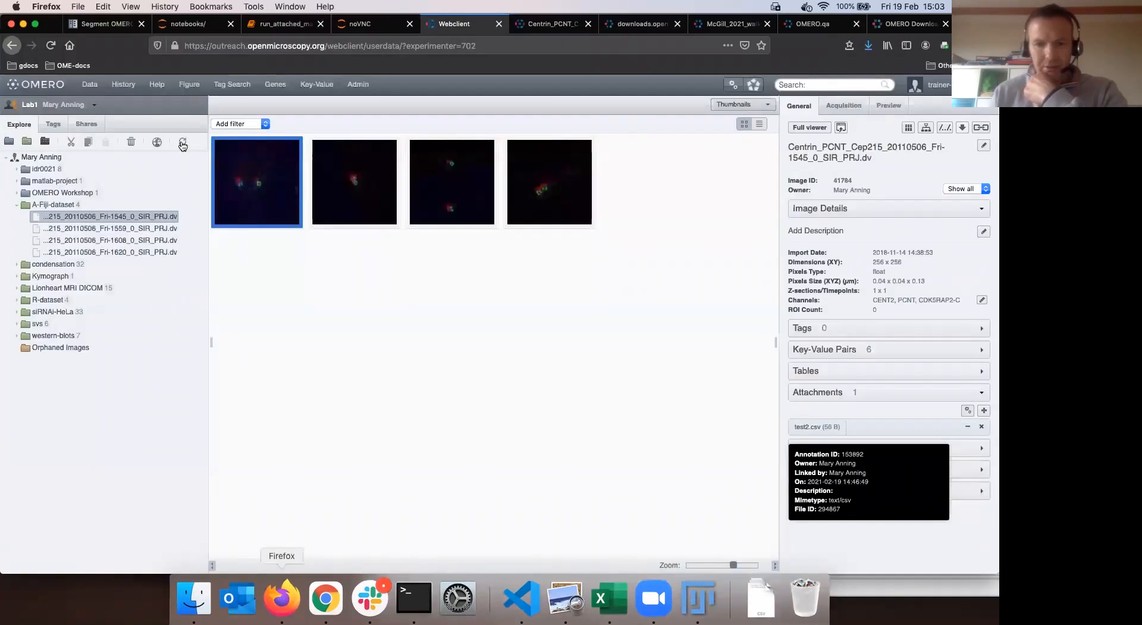
Reload the OMERO.web data tree and switch to the other user's data
left_click(183, 145)
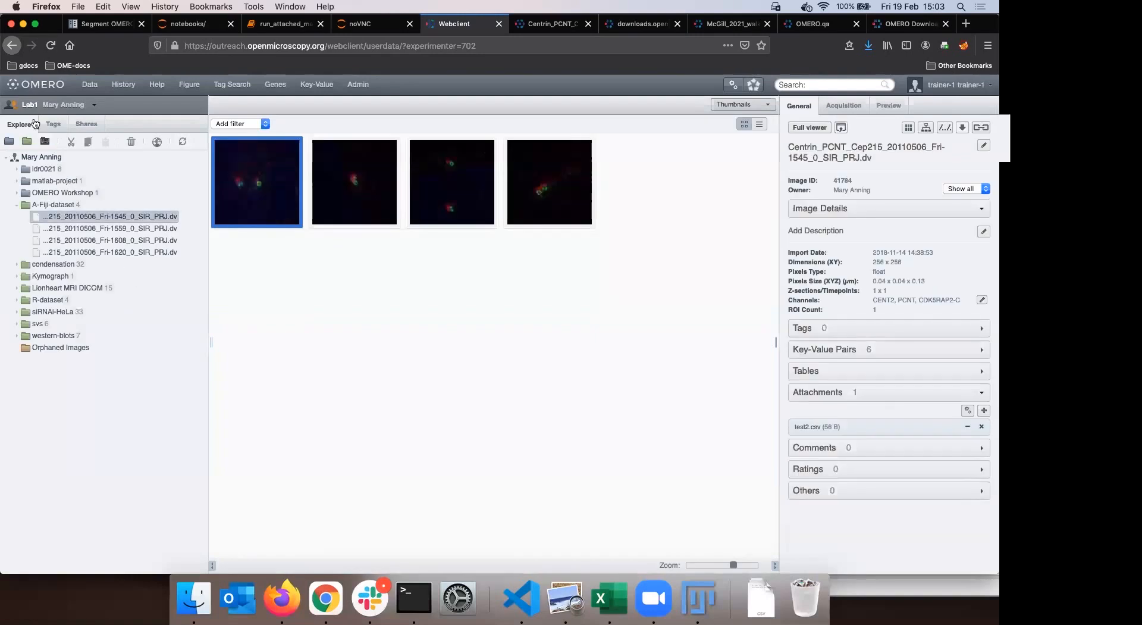
left_click(30, 105)
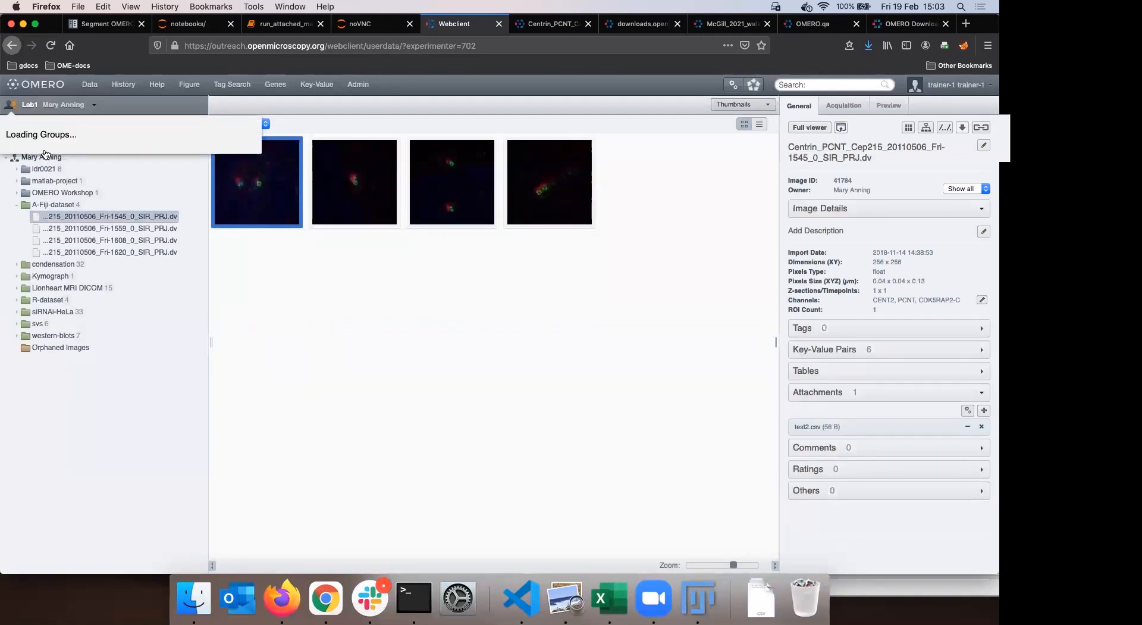
scroll(220, 250, "down", 10)
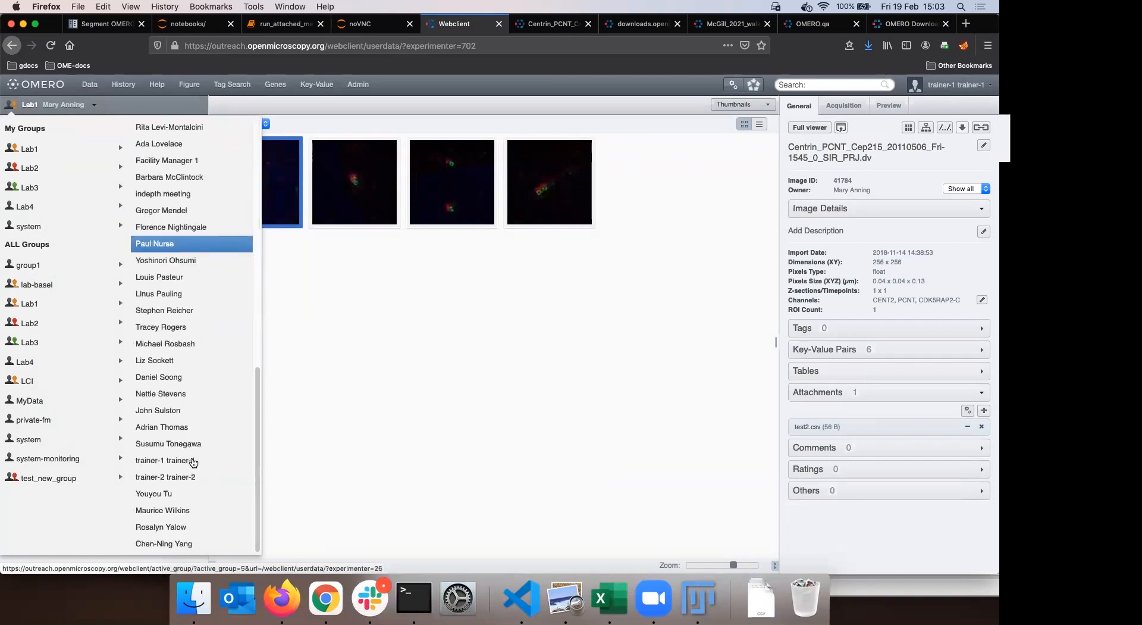
left_click(193, 462)
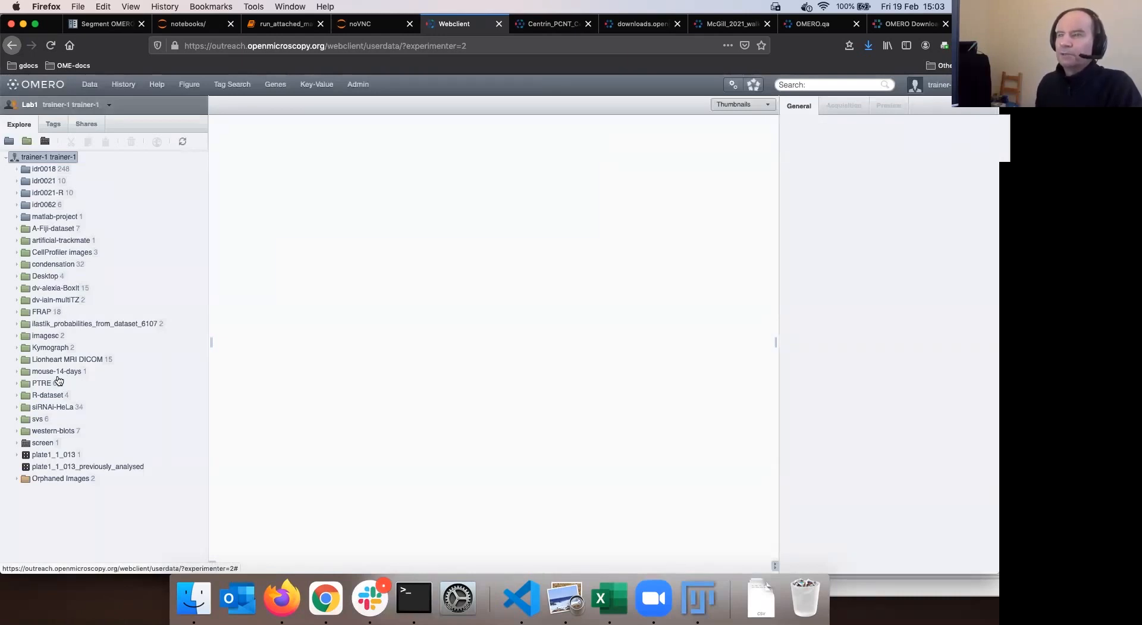
Open A-Fiji-dataset, enlarge the thumbnails, and open the new plot image in the viewer
left_click(53, 228)
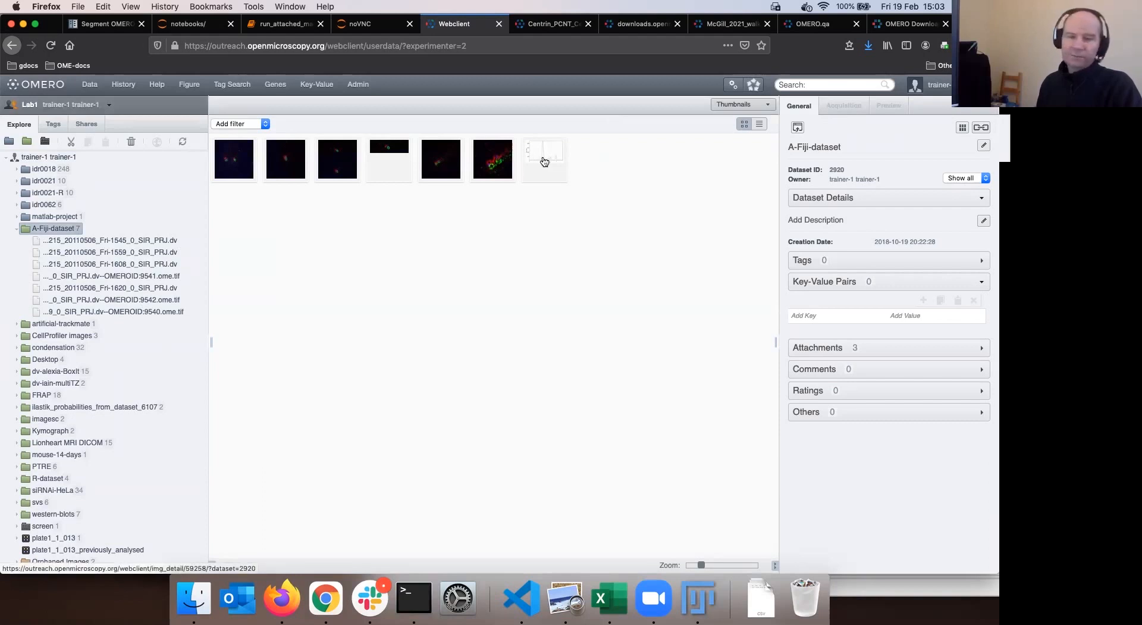
left_click_drag(702, 564, 734, 555)
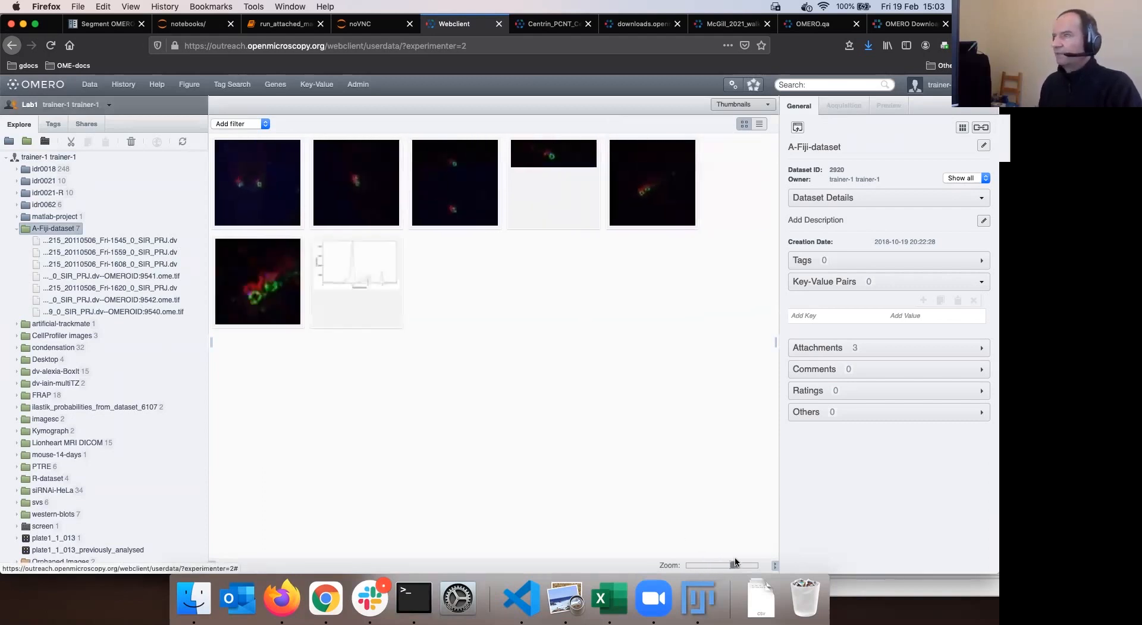
left_click(362, 284)
left_click_drag(736, 564, 761, 555)
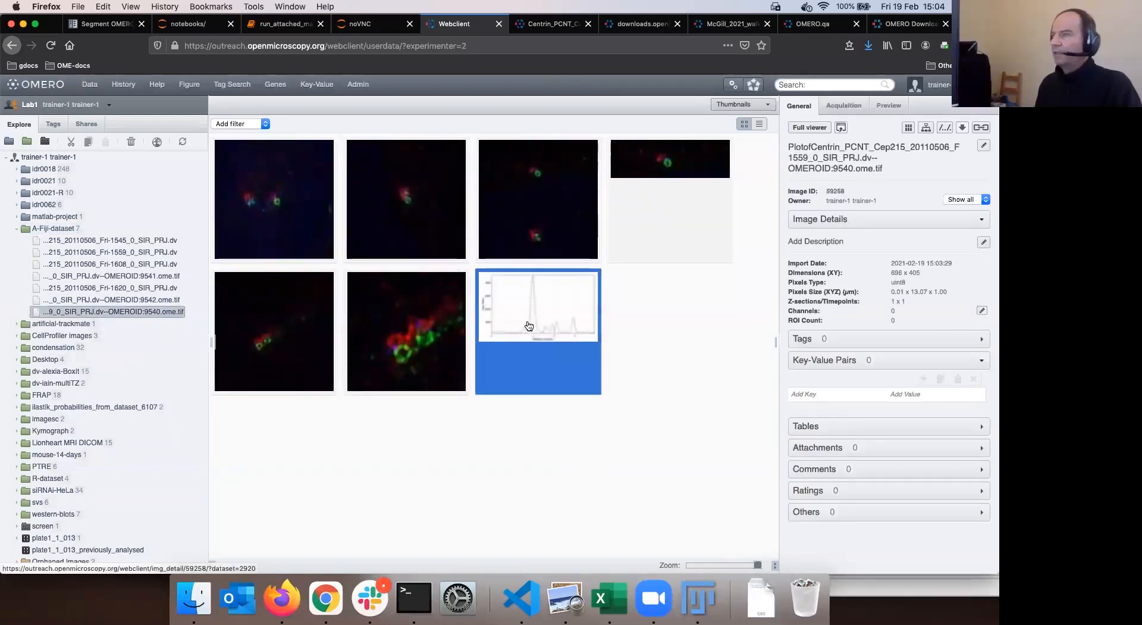
double_click(505, 302)
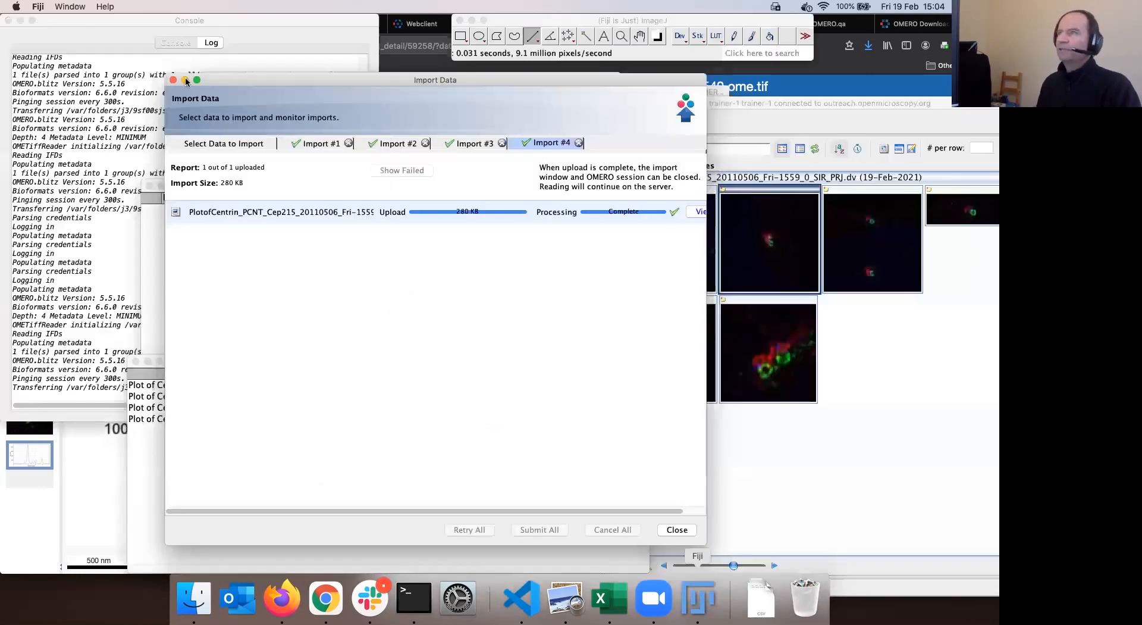
Close the Import Data and plot windows, and move the Log and OMERO browser aside
left_click(173, 80)
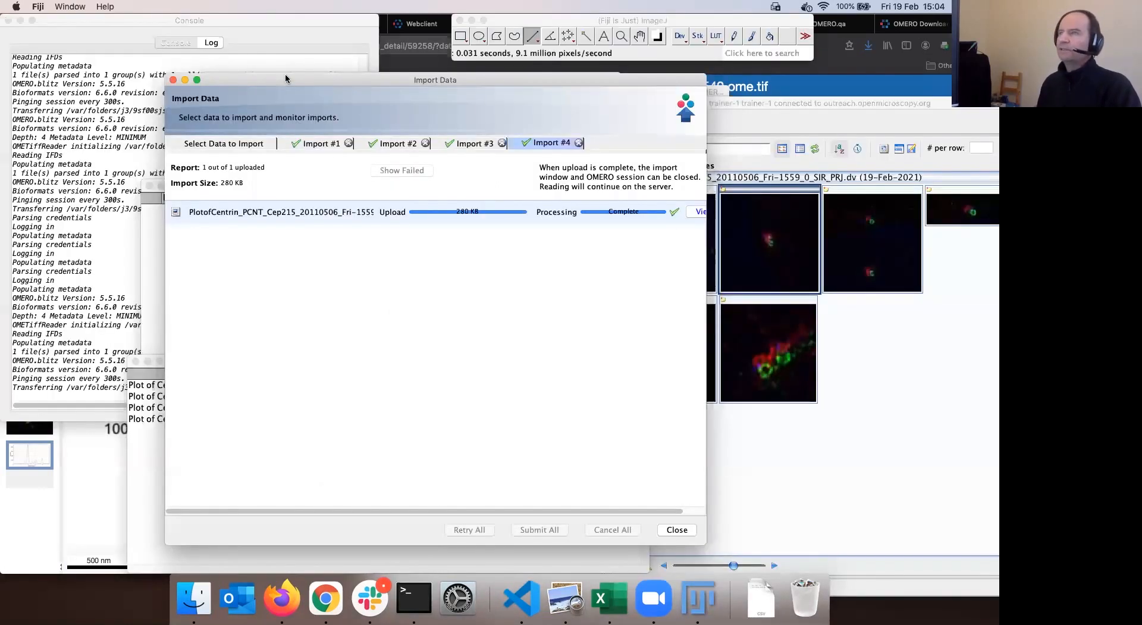
left_click(259, 88)
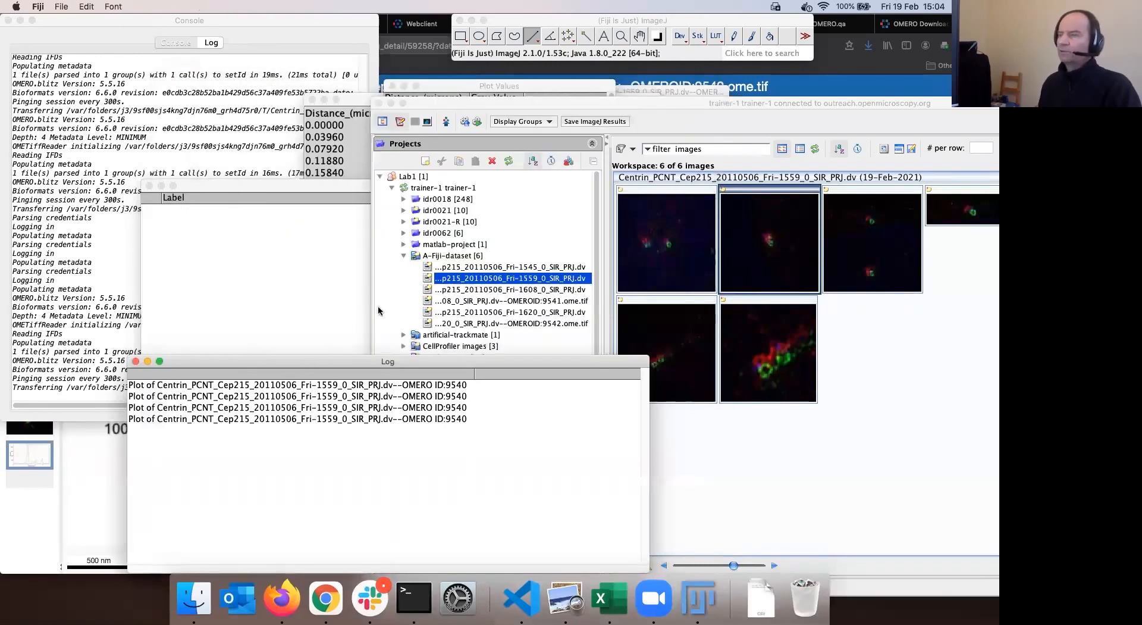
left_click_drag(384, 265, 281, 360)
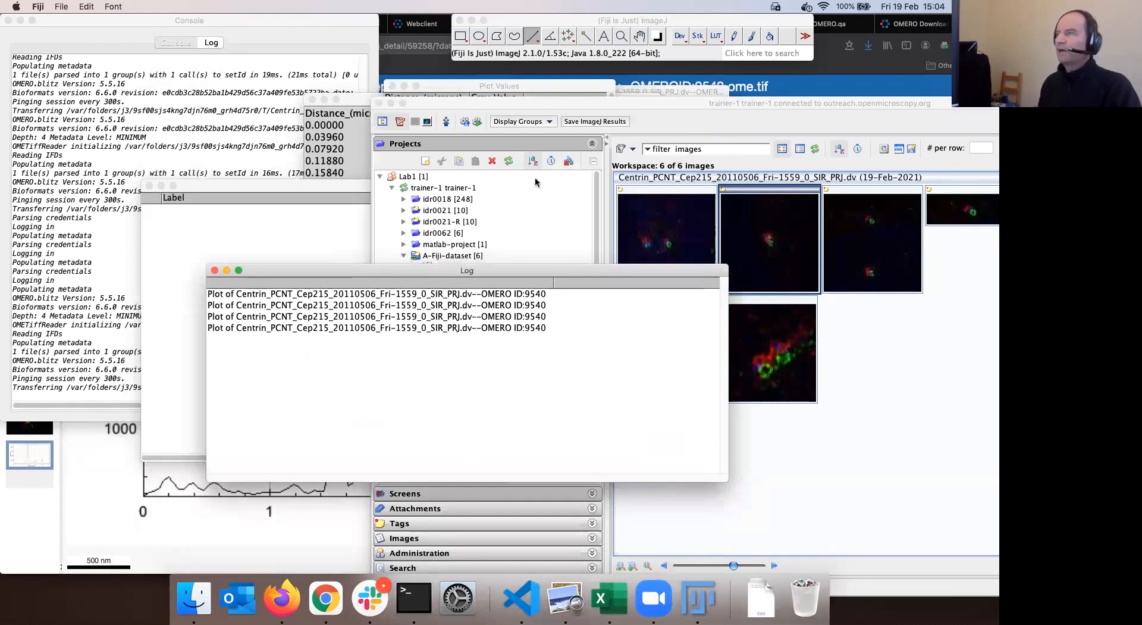
left_click_drag(547, 103, 624, 171)
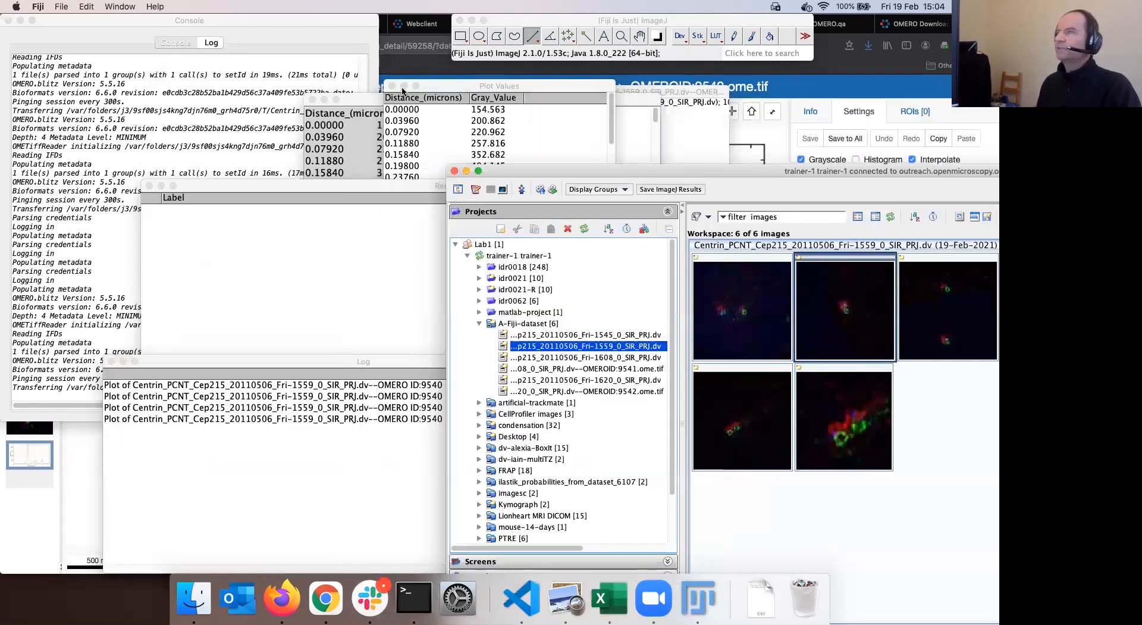
left_click_drag(403, 91, 443, 164)
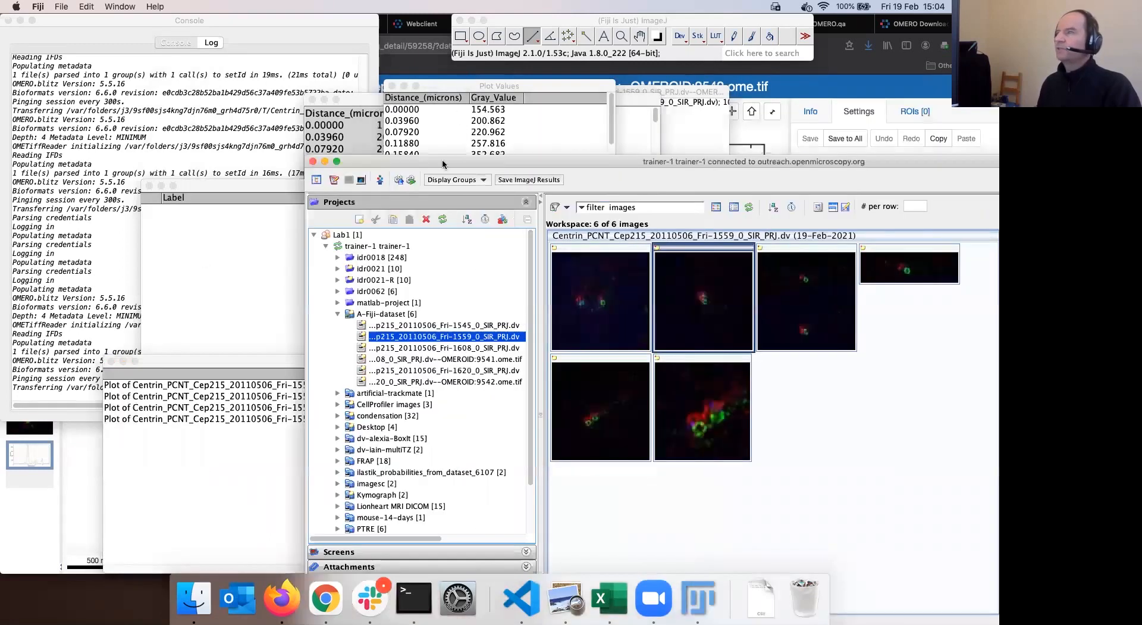
Arrange the Plot Values and Results tables and select the profile rows from 0.00000 to 0.91080
mouse_move(477, 90)
left_mouse_down()
mouse_move(487, 72)
mouse_move(469, 76)
left_mouse_up()
left_click(527, 19)
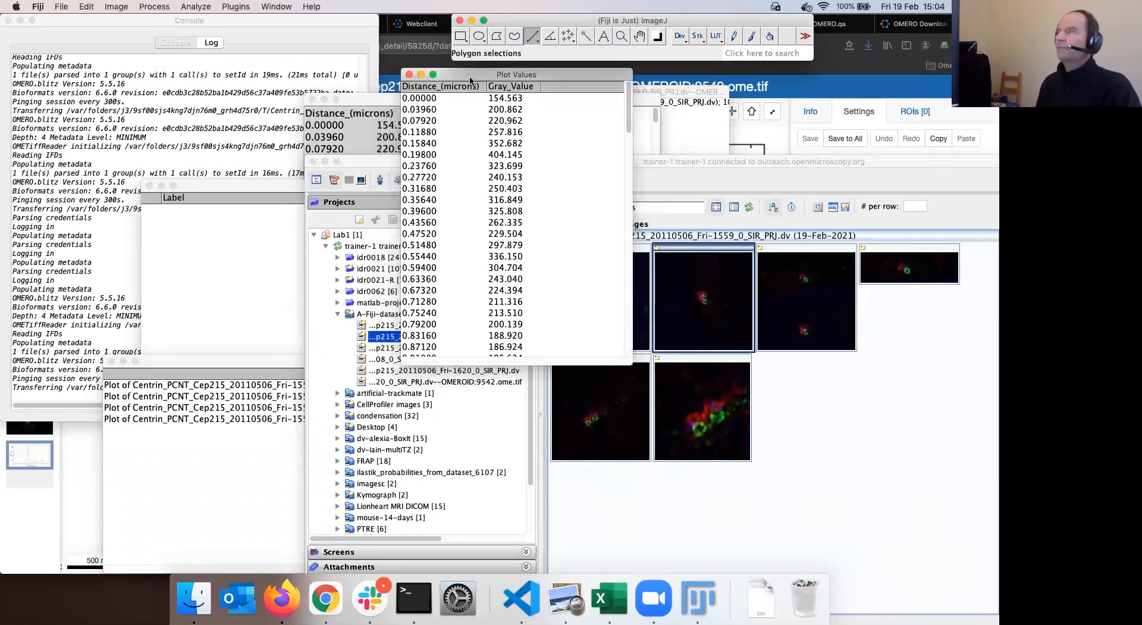
left_click_drag(241, 184, 237, 184)
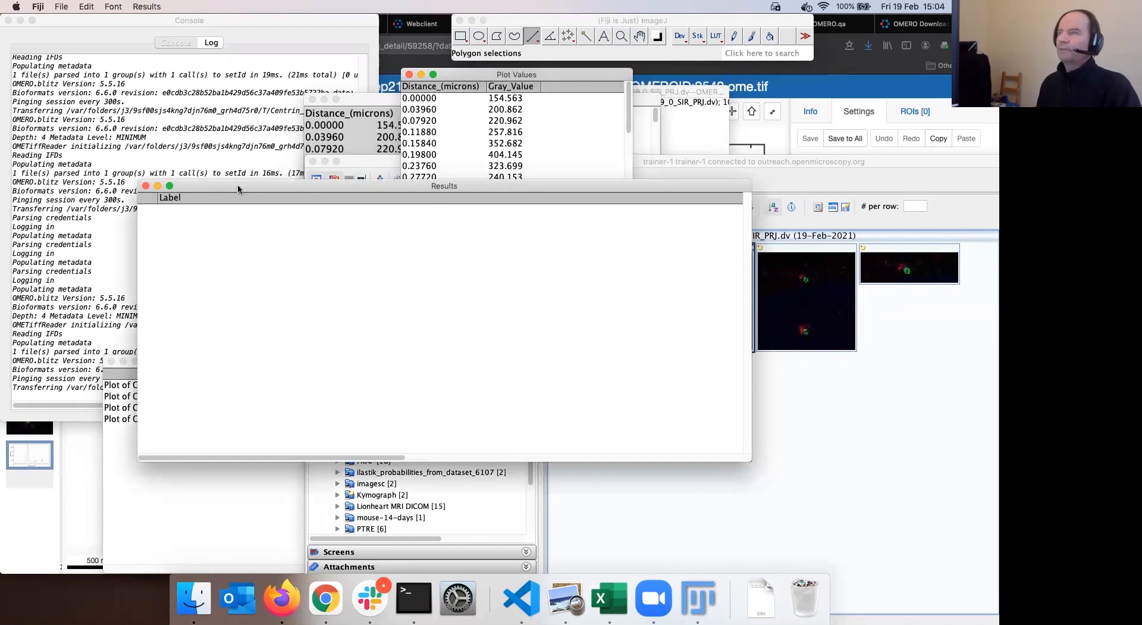
left_click_drag(470, 70, 469, 68)
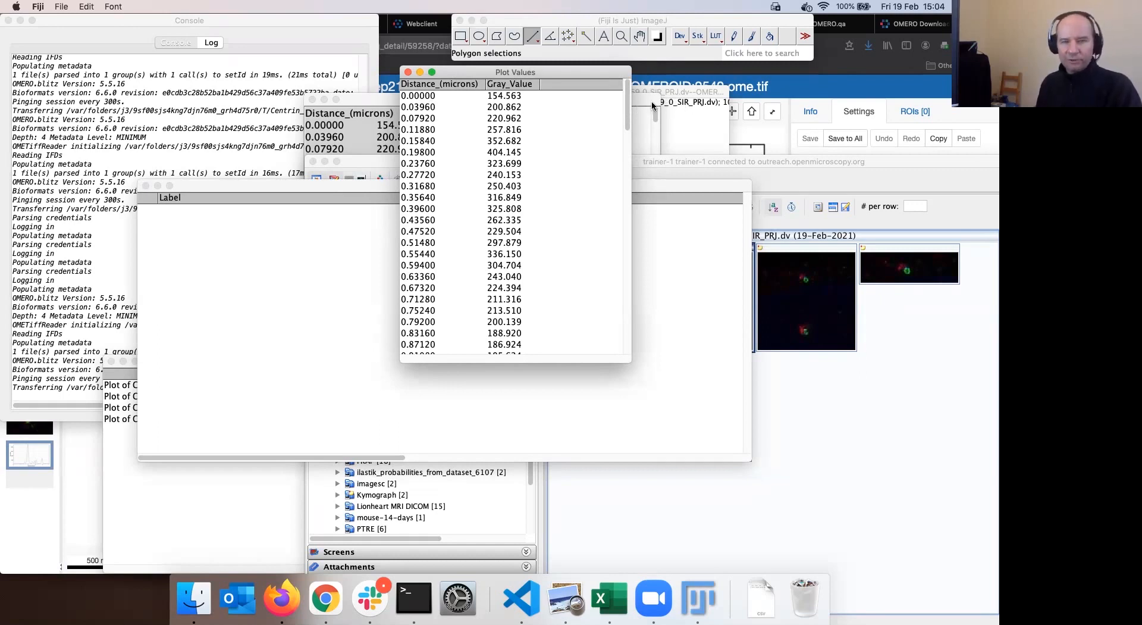
left_click_drag(325, 187, 319, 187)
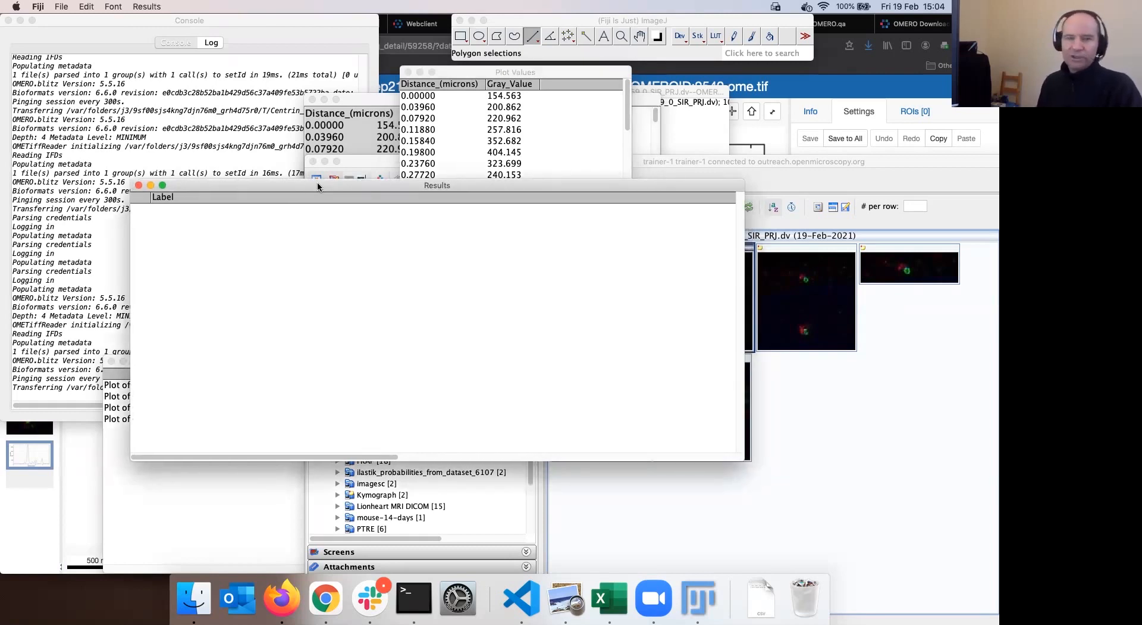
left_click_drag(352, 184, 490, 179)
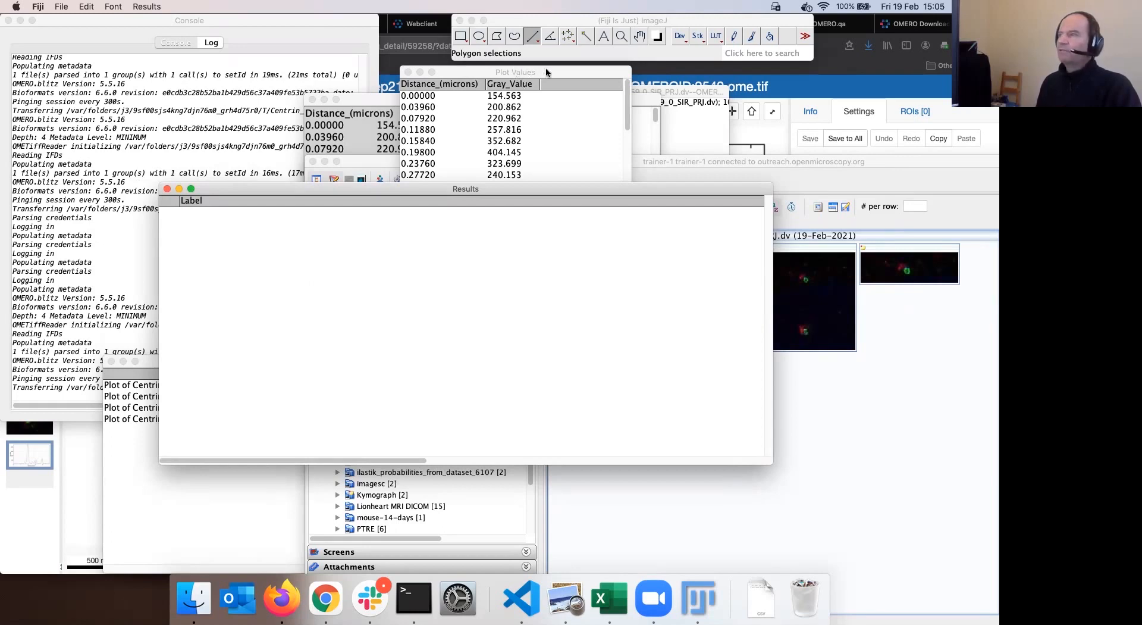
left_click_drag(450, 96, 516, 352)
Copy the selected Plot Values rows to the clipboard
right_click(469, 212)
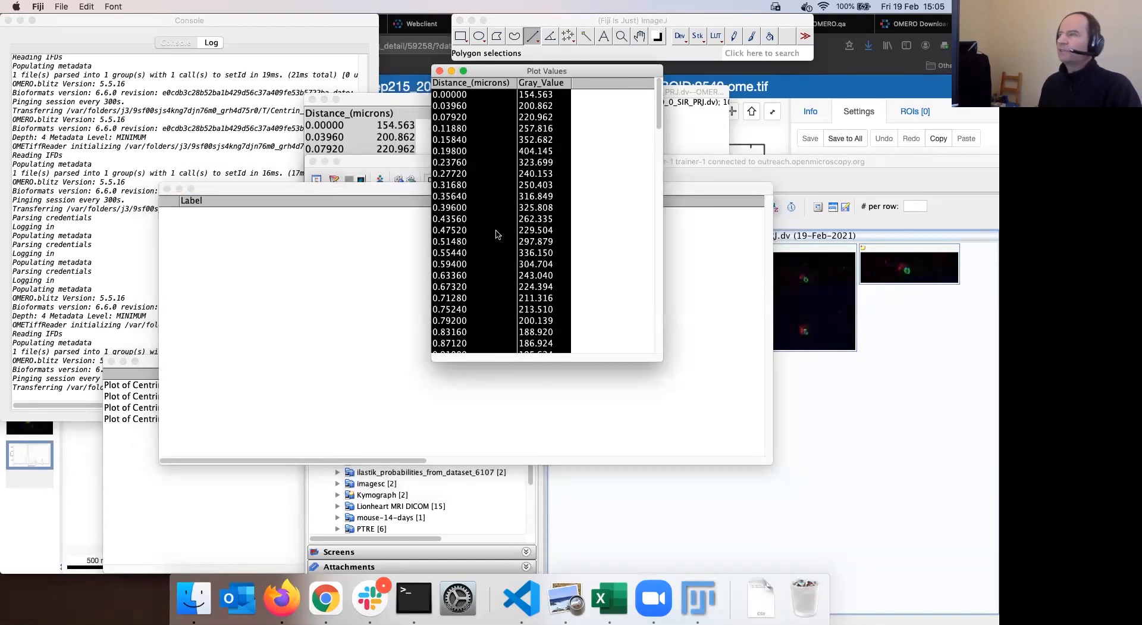
left_click(253, 226)
key("super+v")
left_click(254, 227)
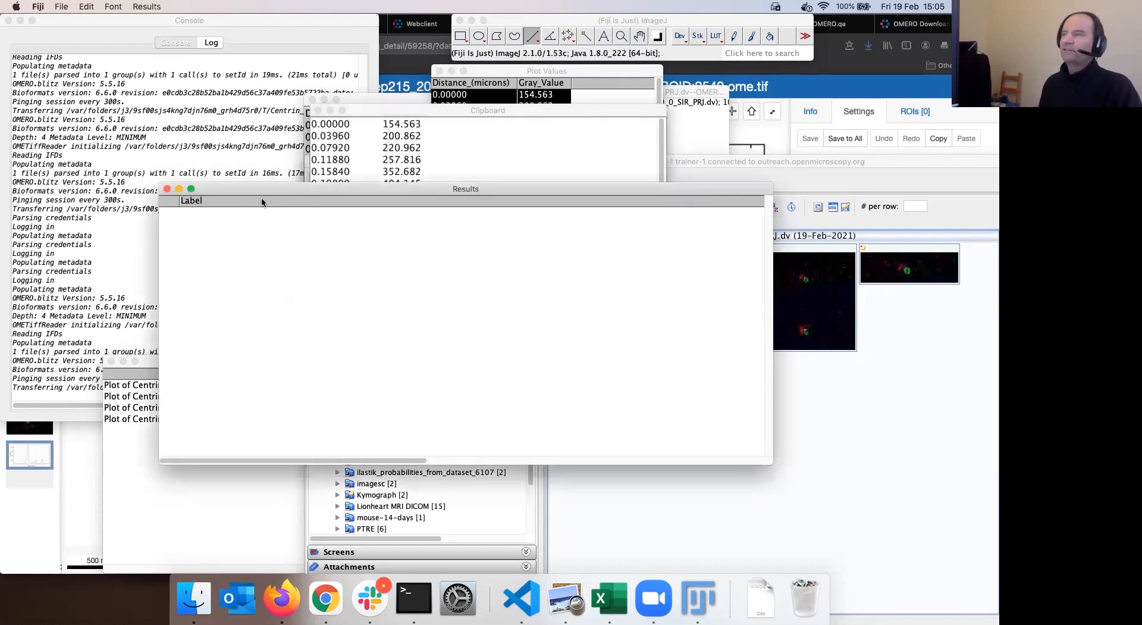
left_click_drag(264, 189, 282, 178)
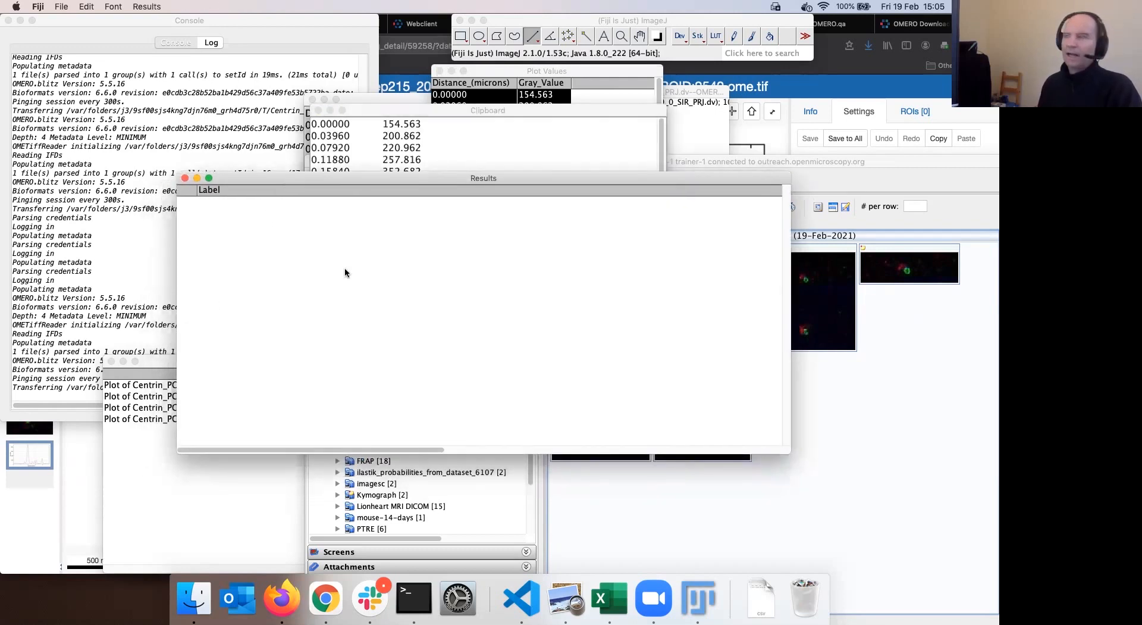
left_click_drag(577, 173, 738, 79)
left_click(328, 176)
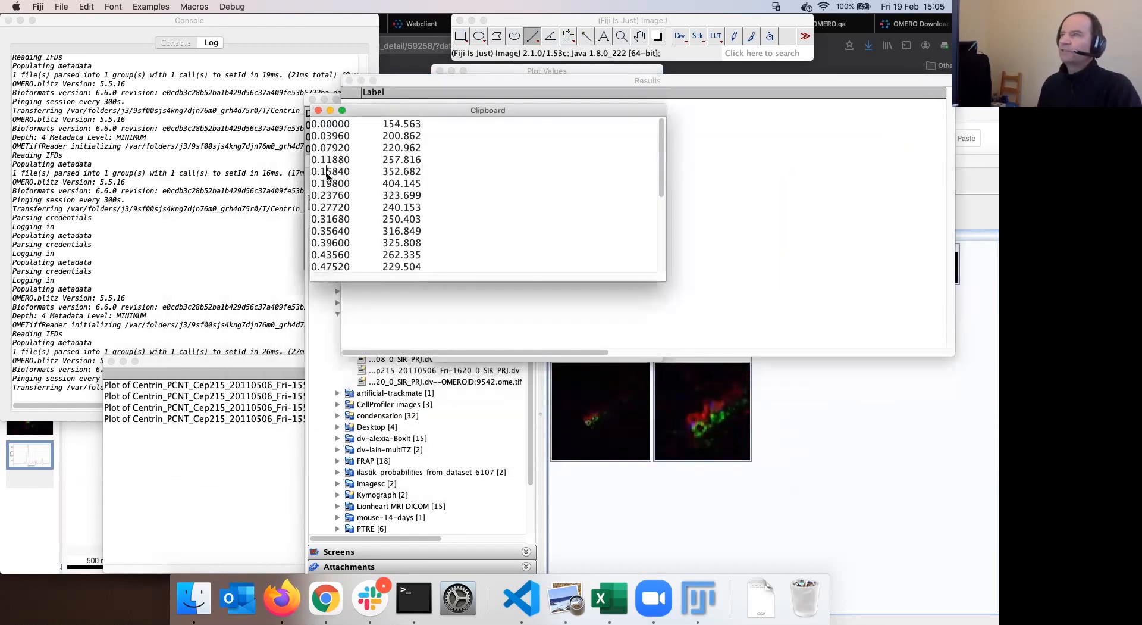
Move the Results table aside and scroll through the full Plot Values profile
left_click_drag(533, 110, 530, 122)
left_click_drag(567, 82, 639, 274)
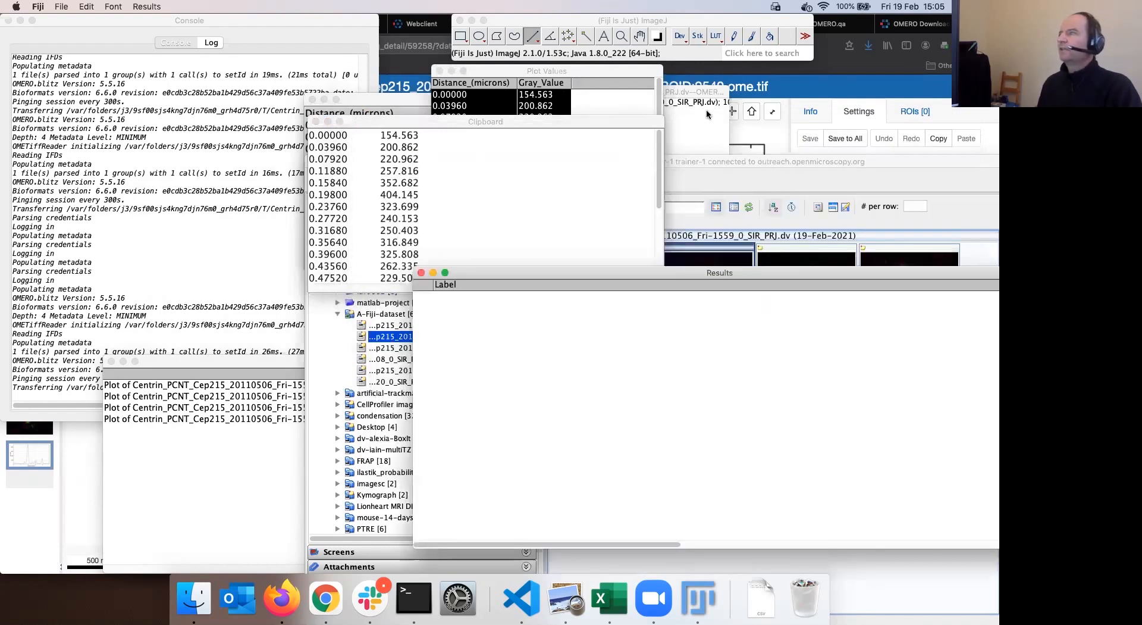
left_click(658, 93)
left_click_drag(642, 71, 602, 102)
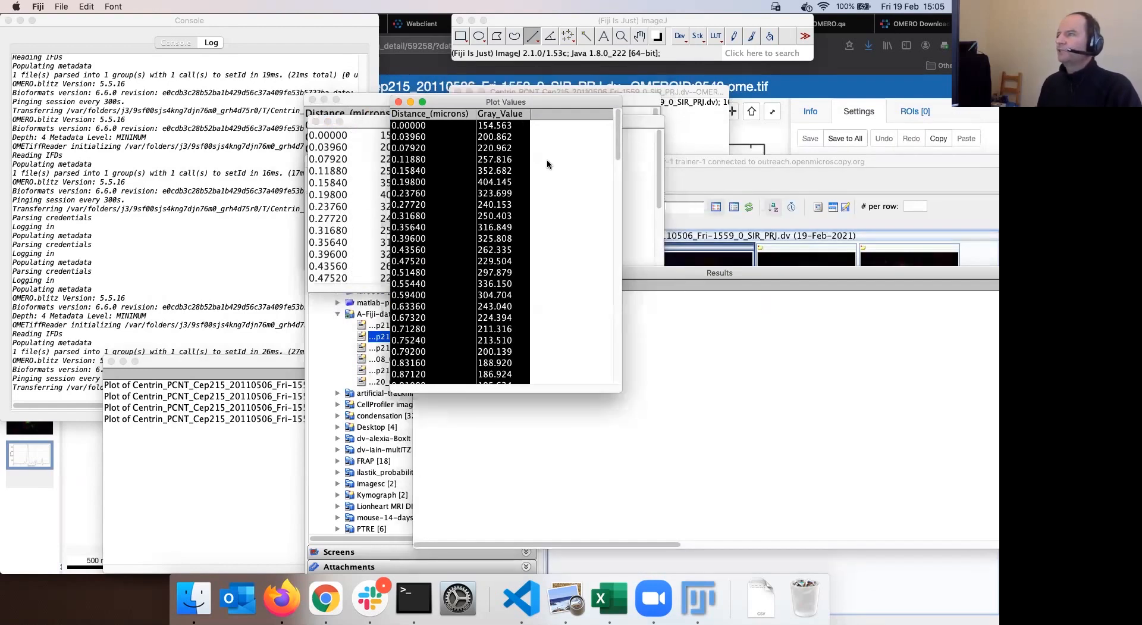
scroll(469, 230, "down", 15)
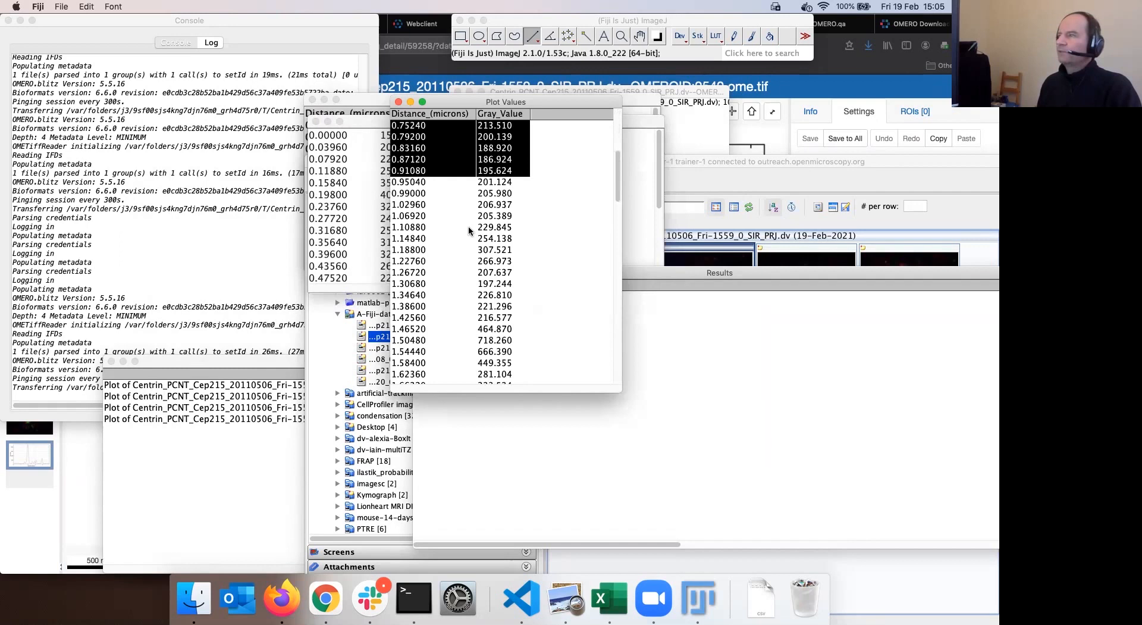
scroll(468, 226, "down", 5)
scroll(469, 227, "up", 20)
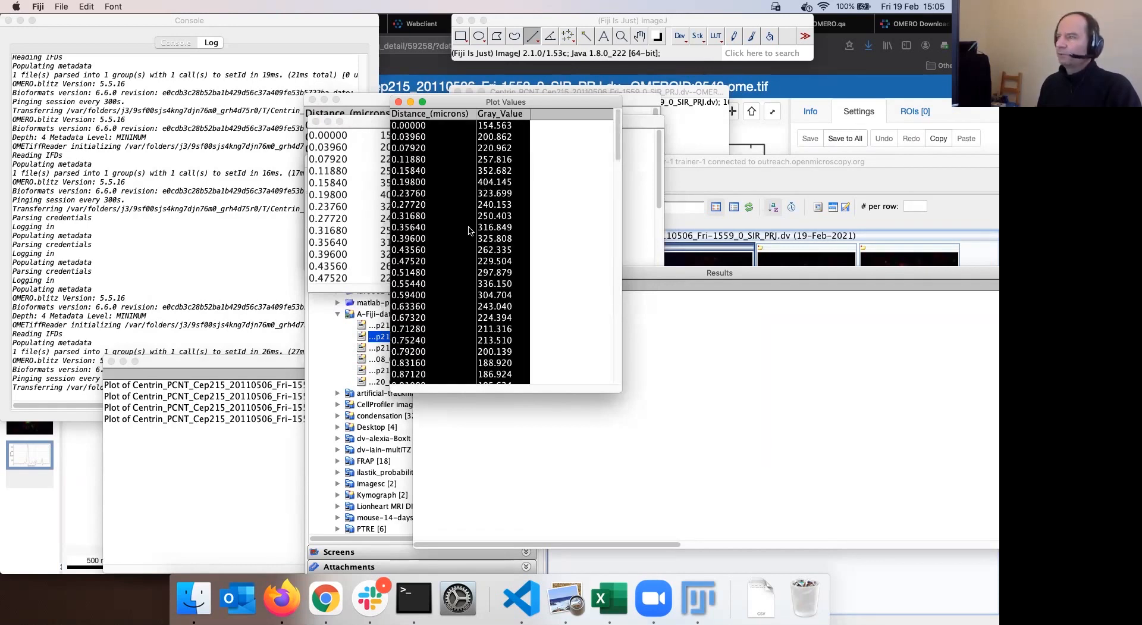
scroll(468, 231, "down", 10)
scroll(469, 231, "up", 10)
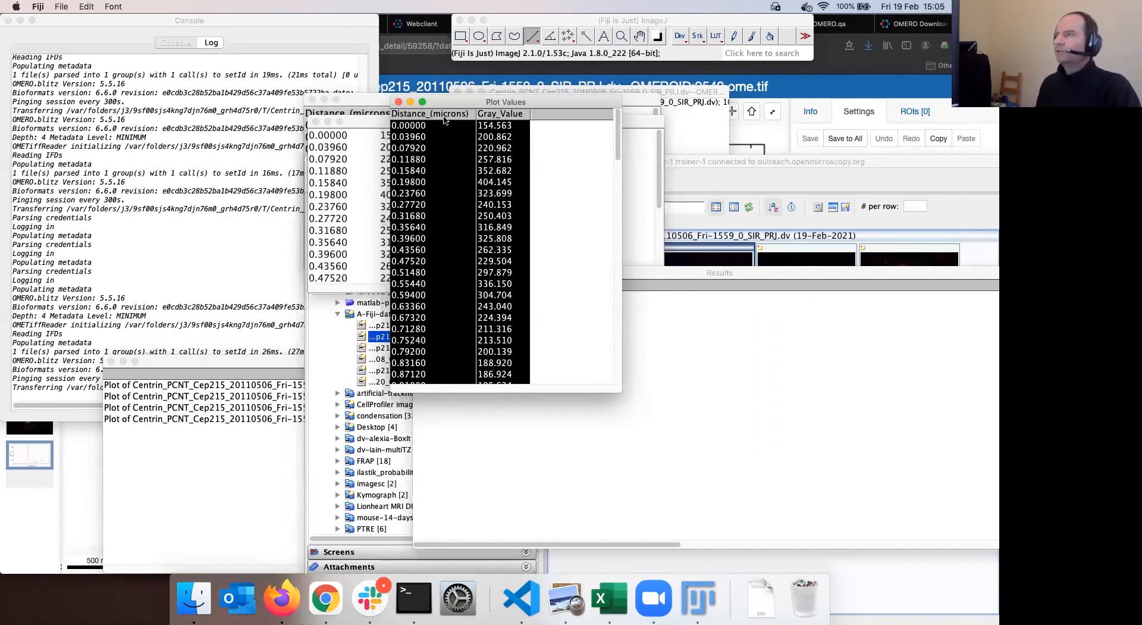
left_click_drag(513, 99, 519, 90)
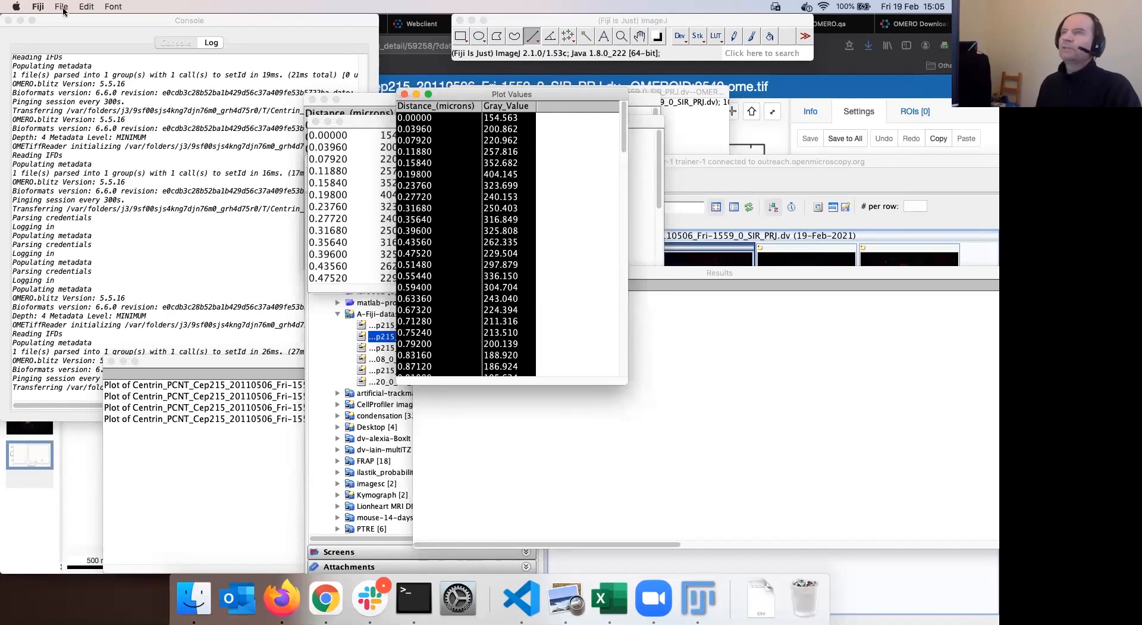
Start saving the Plot Values table as CSV, then cancel
left_click(62, 8)
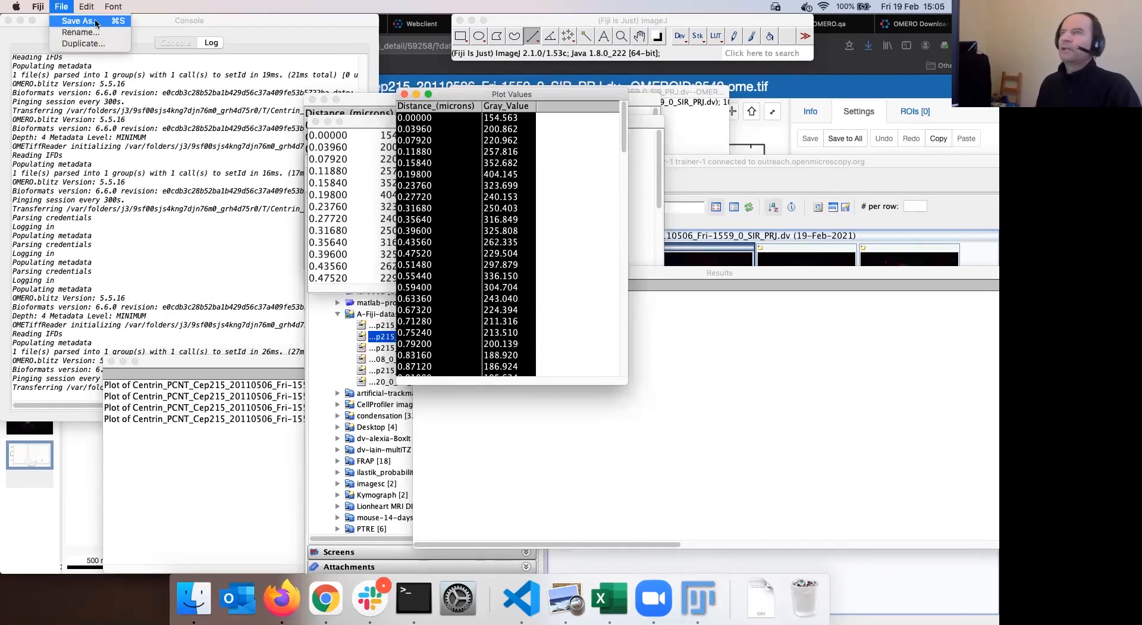
left_click(98, 19)
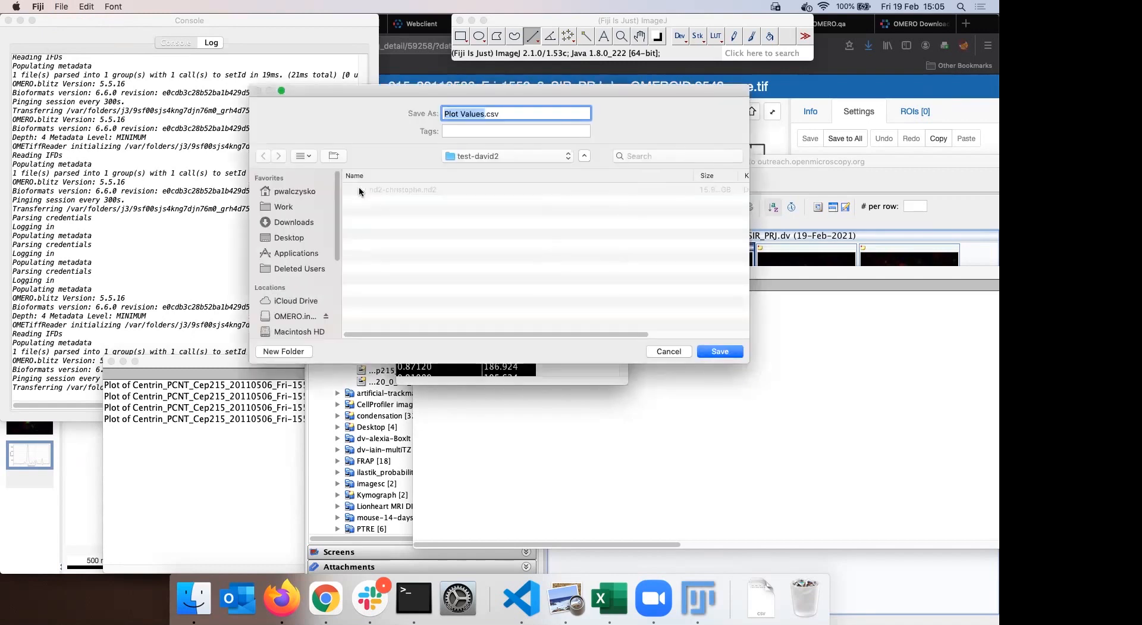
left_click(669, 351)
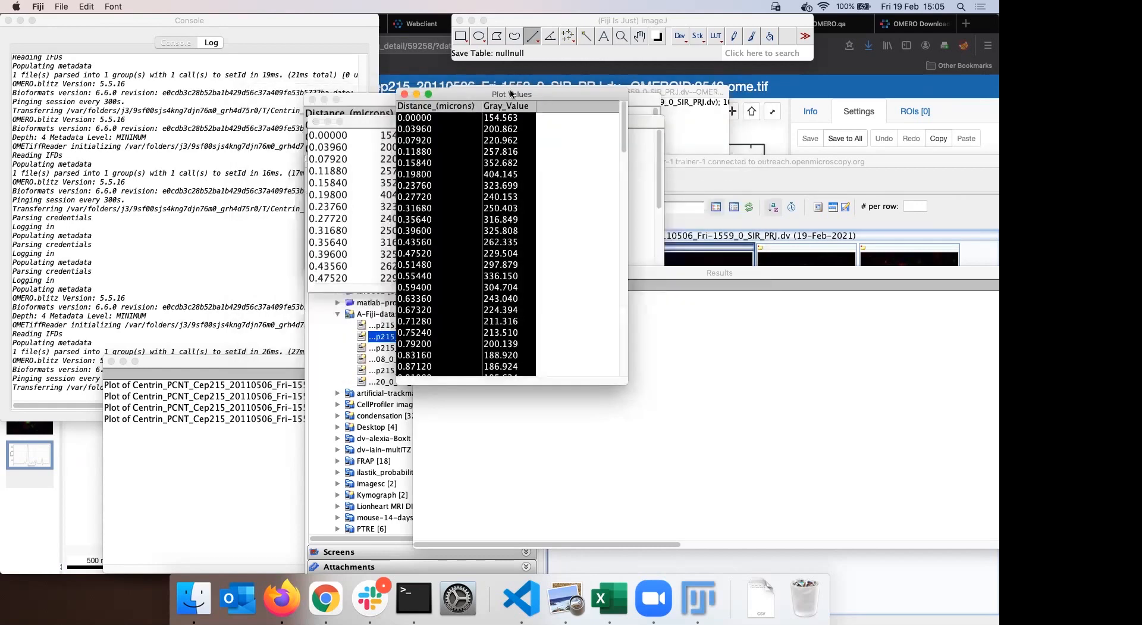
Begin renaming the table to 'Results', then cancel that first rename
left_click(62, 7)
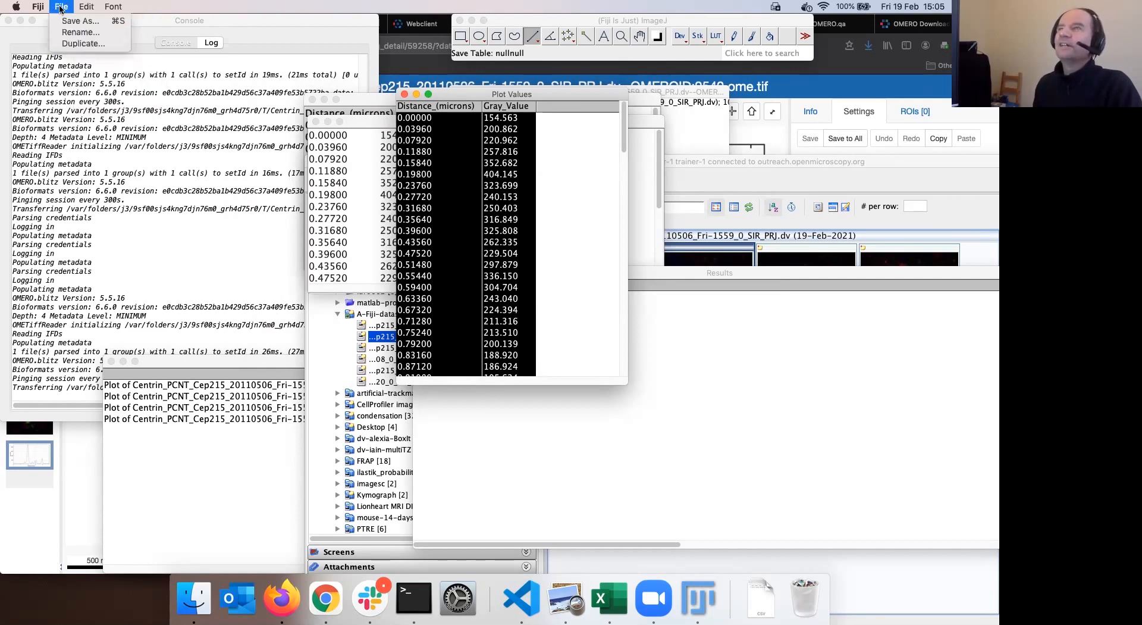
left_click(93, 34)
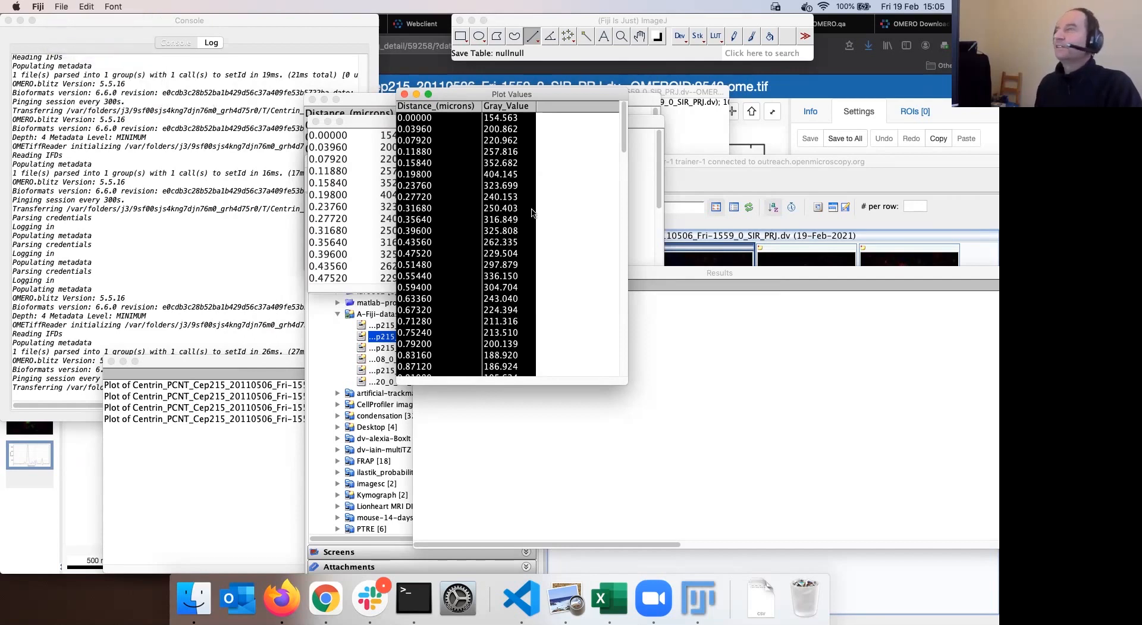
type("Results")
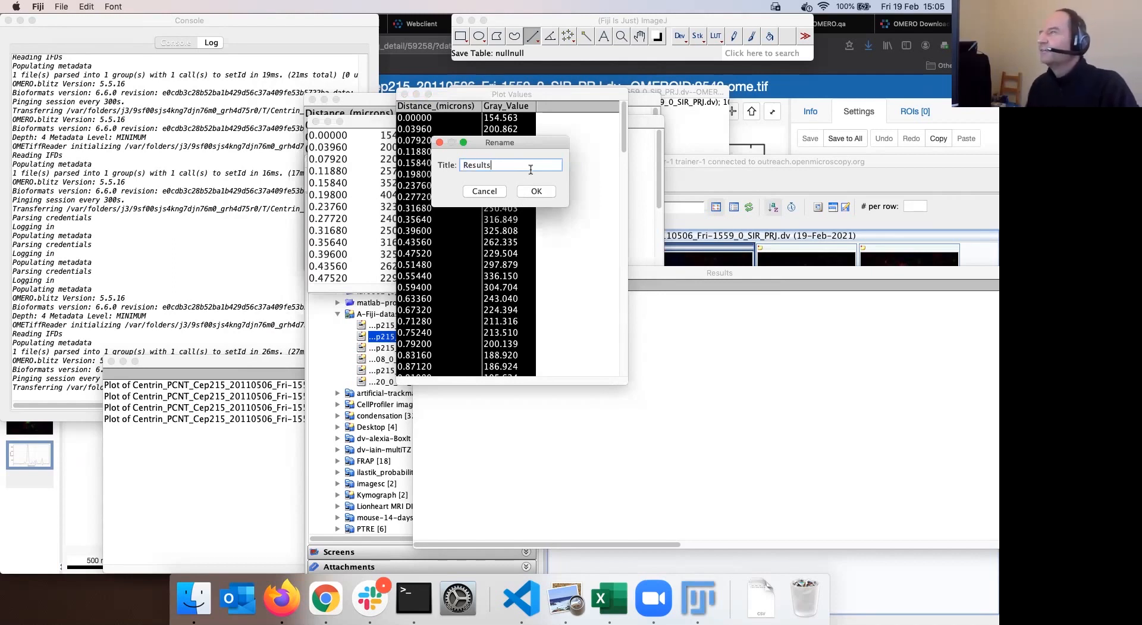
double_click(266, 362)
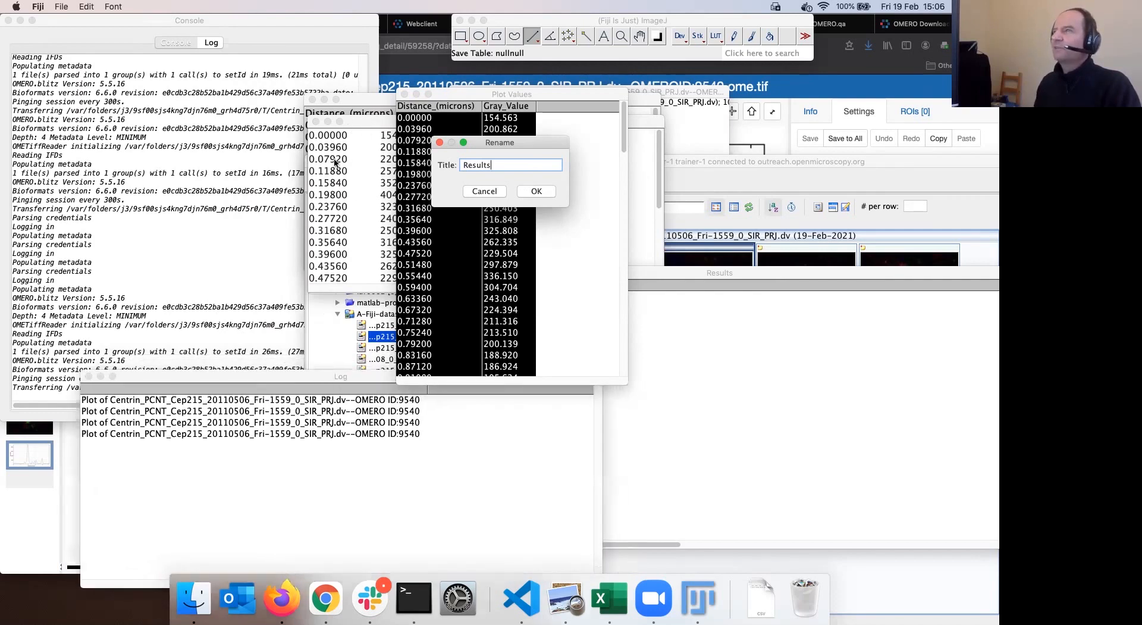
left_click_drag(466, 96, 629, 154)
left_click_drag(490, 273, 168, 282)
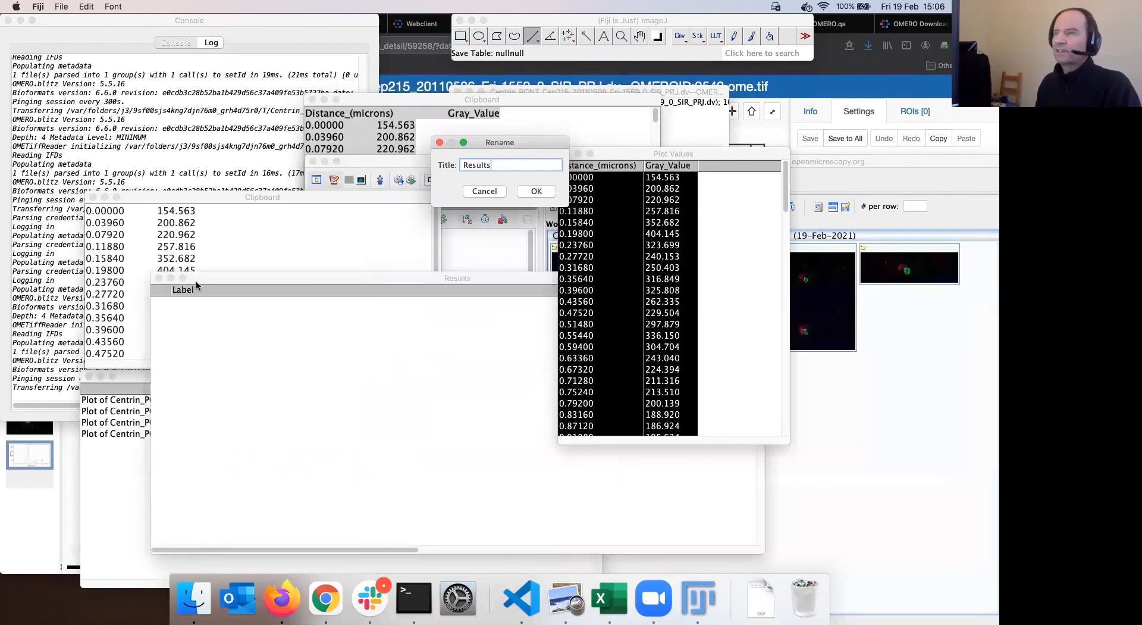
key("Tab")
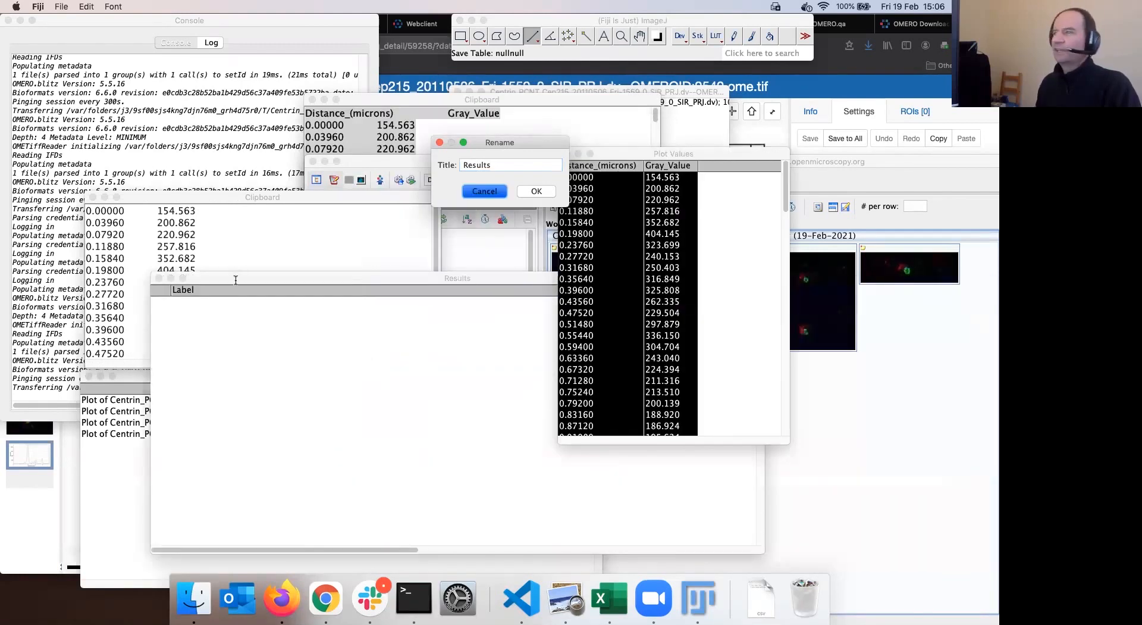
key("Return")
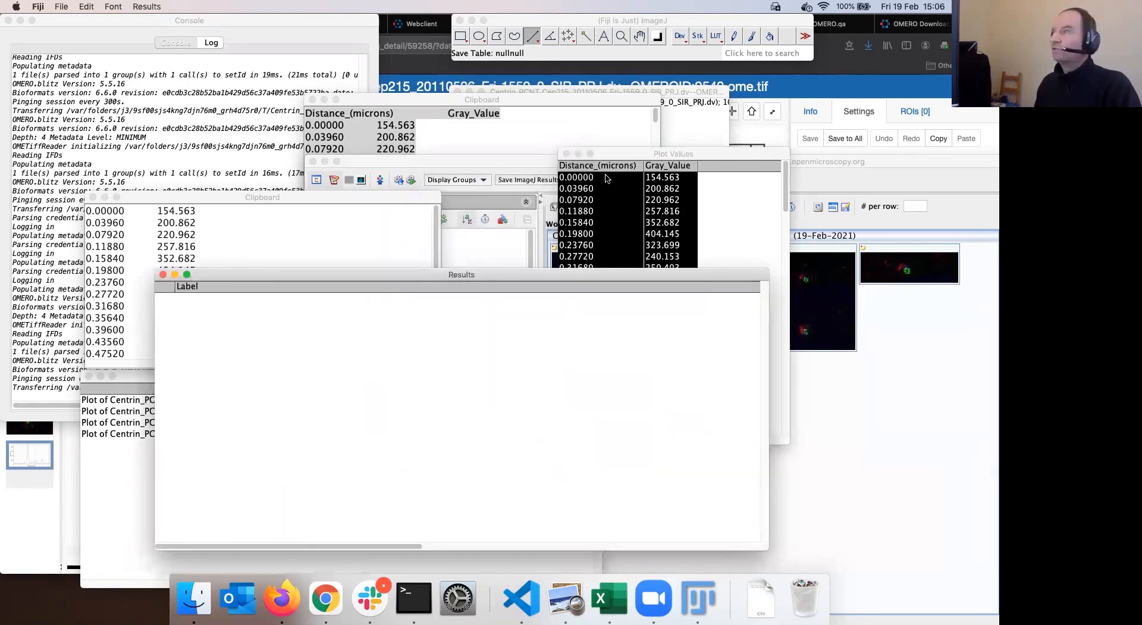
Rename the Plot Values table to 'Results' and scroll through its values
left_click_drag(611, 152, 465, 135)
left_click(61, 6)
left_click(79, 33)
type("Results")
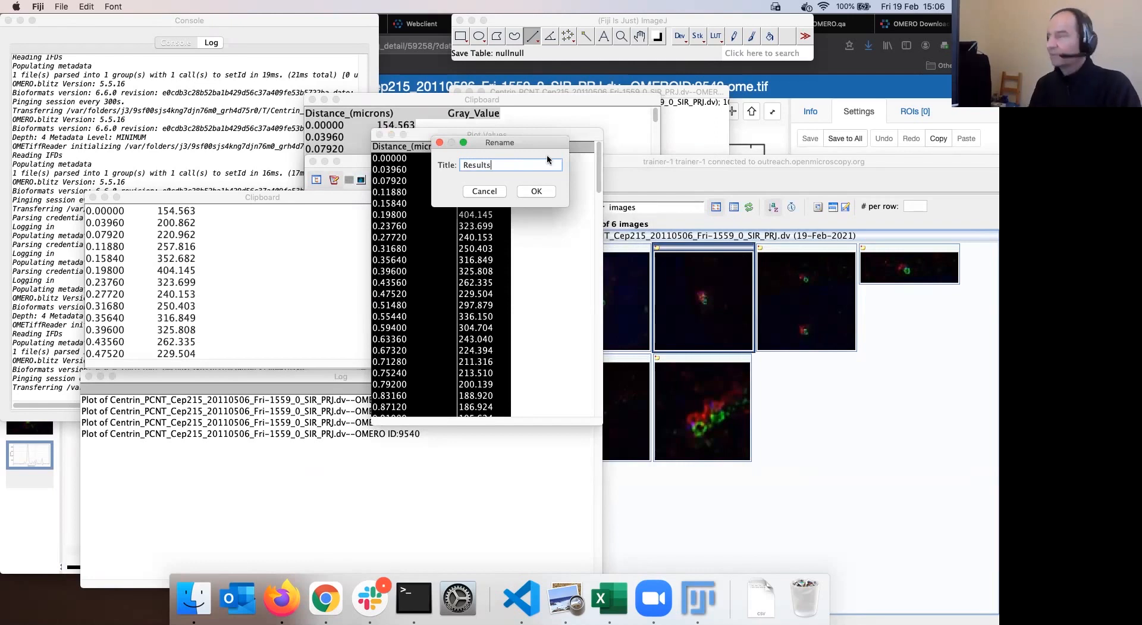
left_click(535, 191)
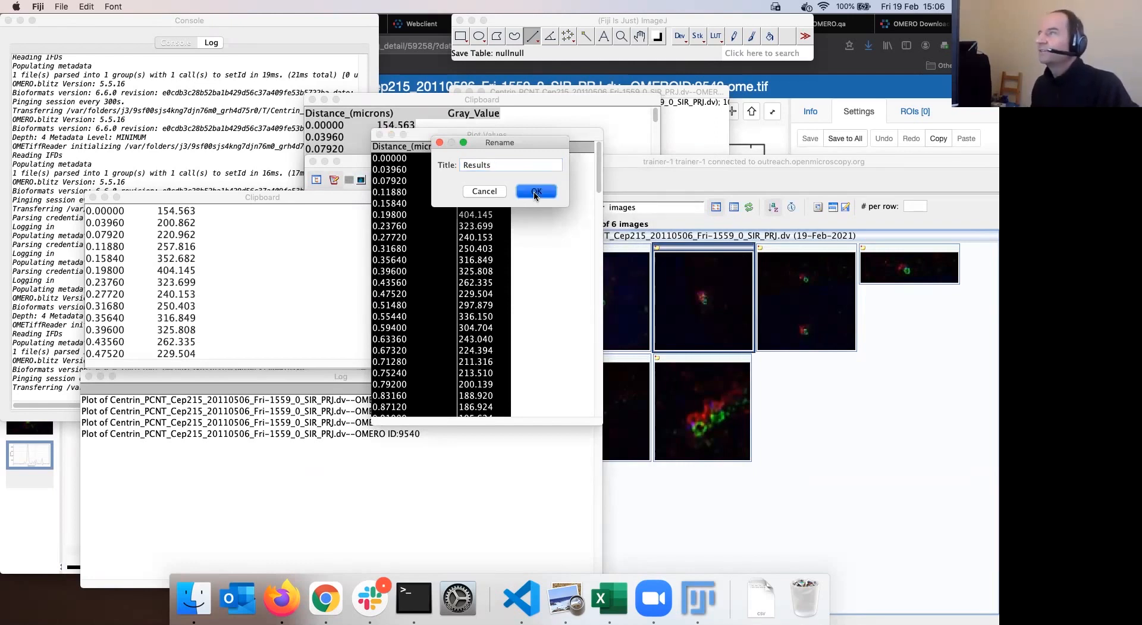
left_click_drag(508, 262, 596, 156)
scroll(385, 200, "down", 2)
scroll(384, 198, "down", 10)
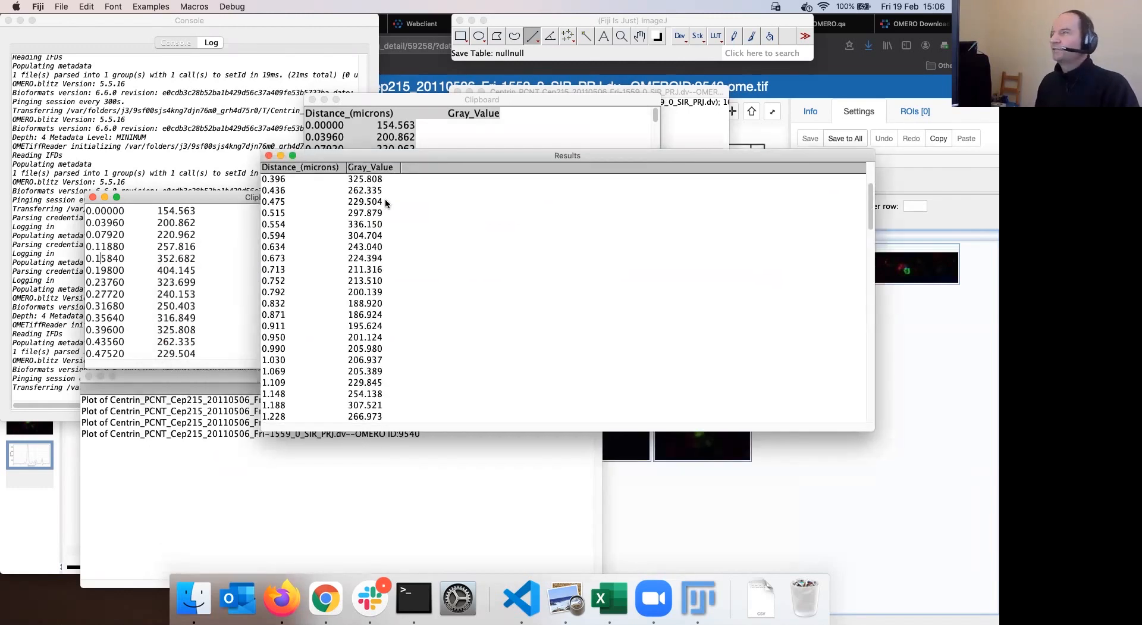
left_click(532, 36)
Save the Results table to OMERO as measurements file 'trick-treat' via Save Results to OMERO
left_click(236, 7)
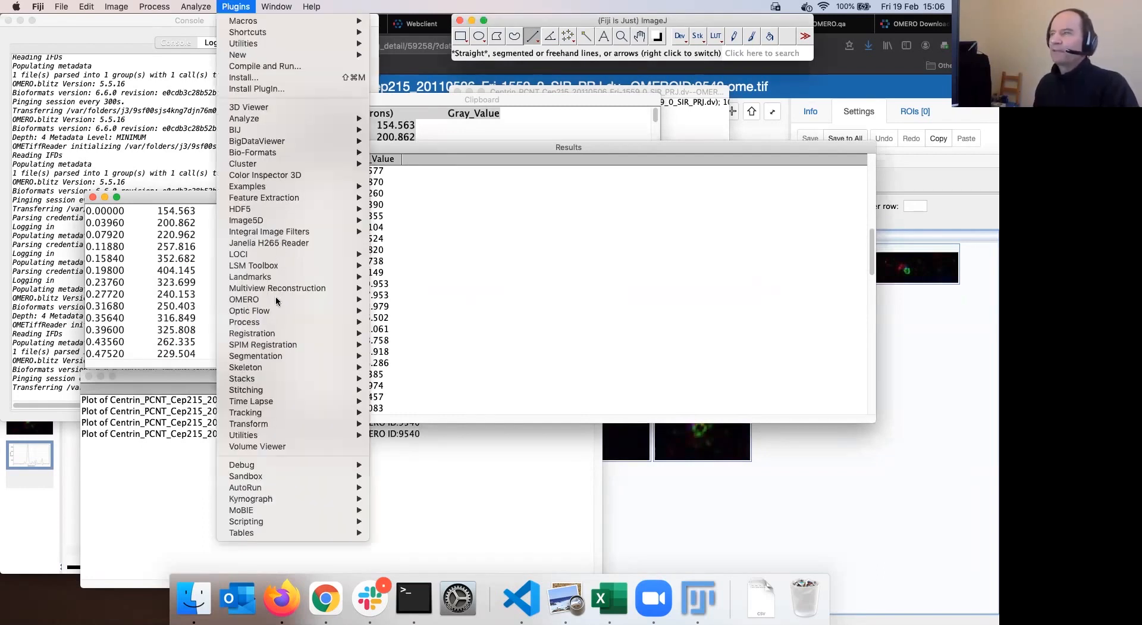
mouse_move(276, 297)
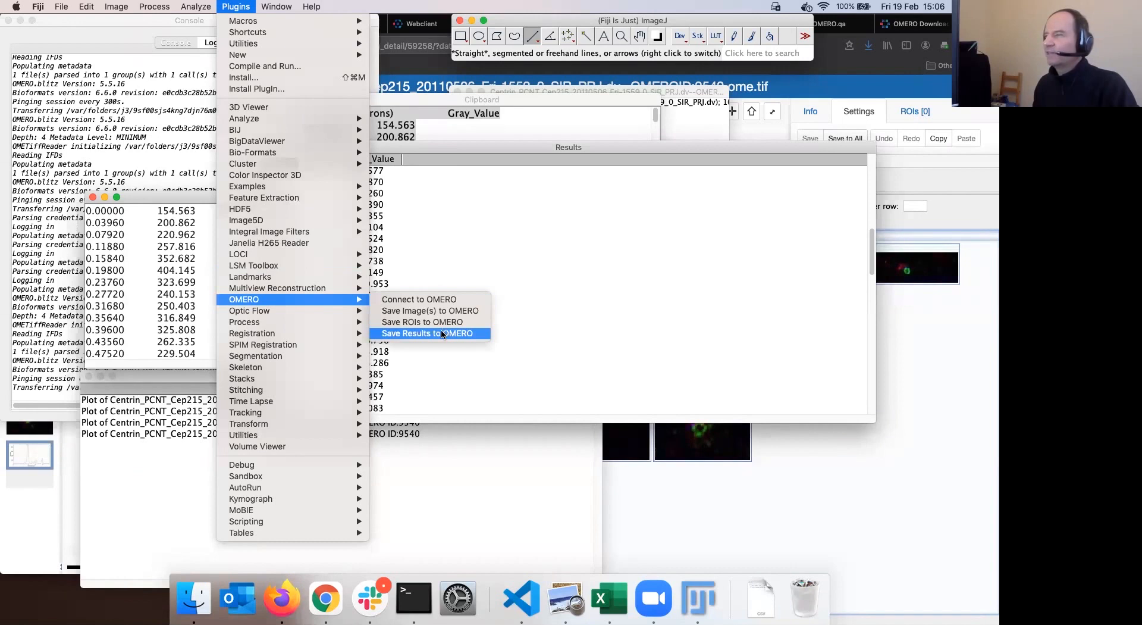
left_click(442, 333)
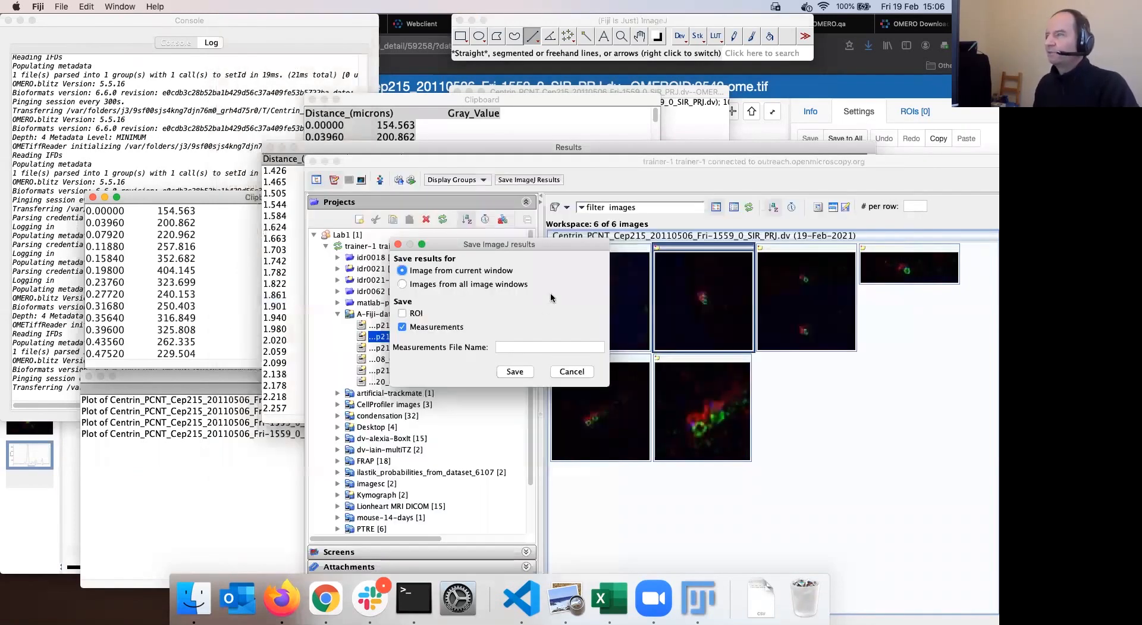
type("trick")
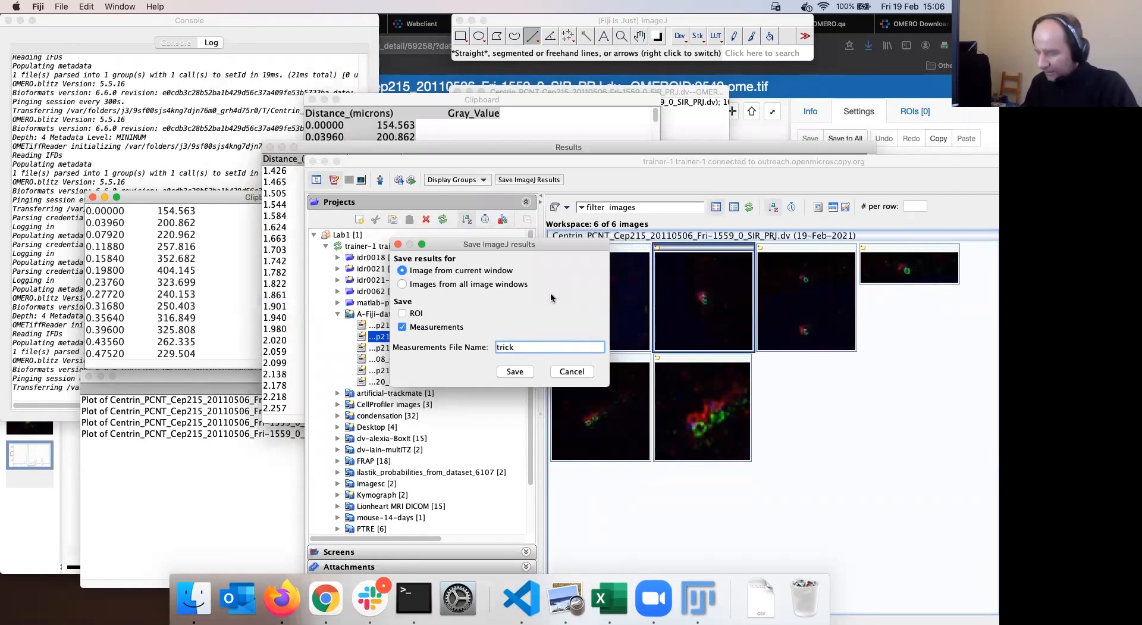
type("-treat")
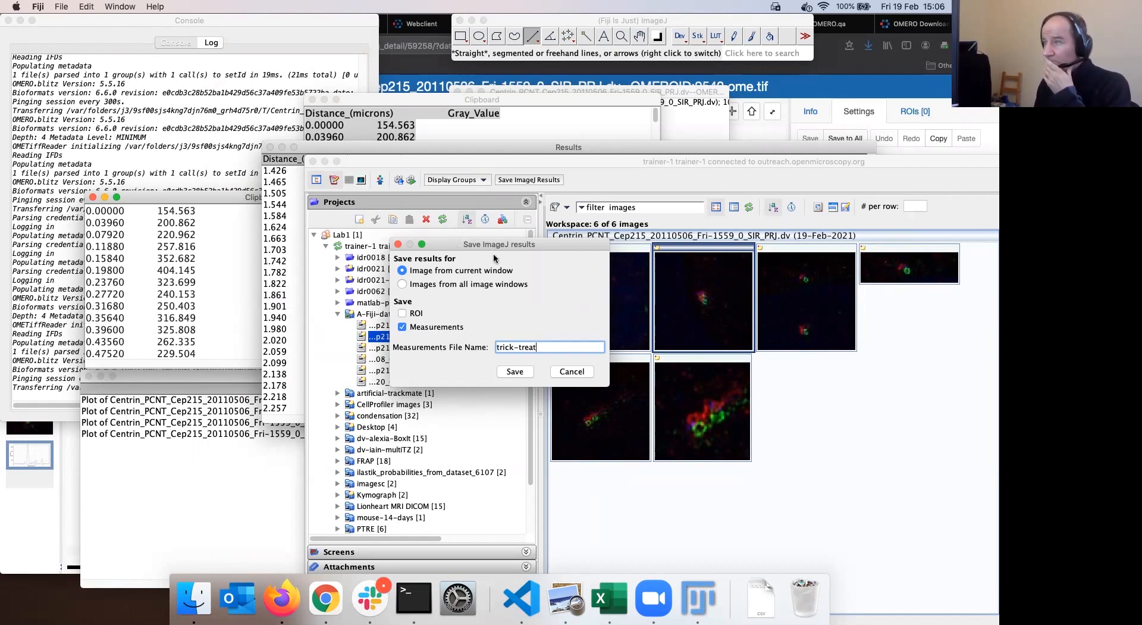
left_click(514, 372)
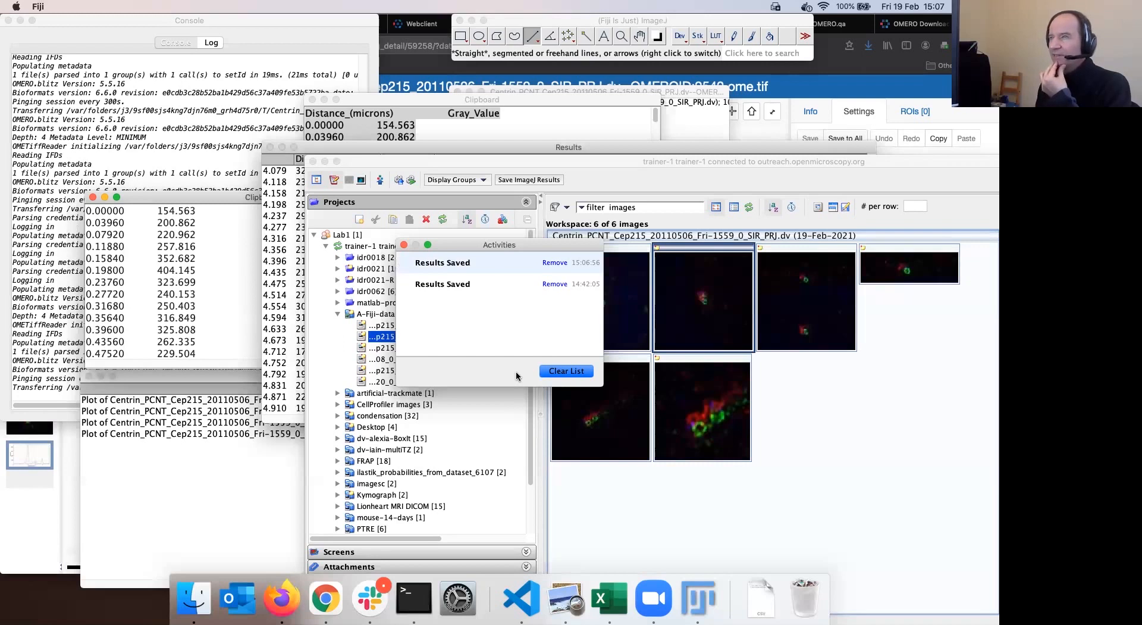
left_click(290, 608)
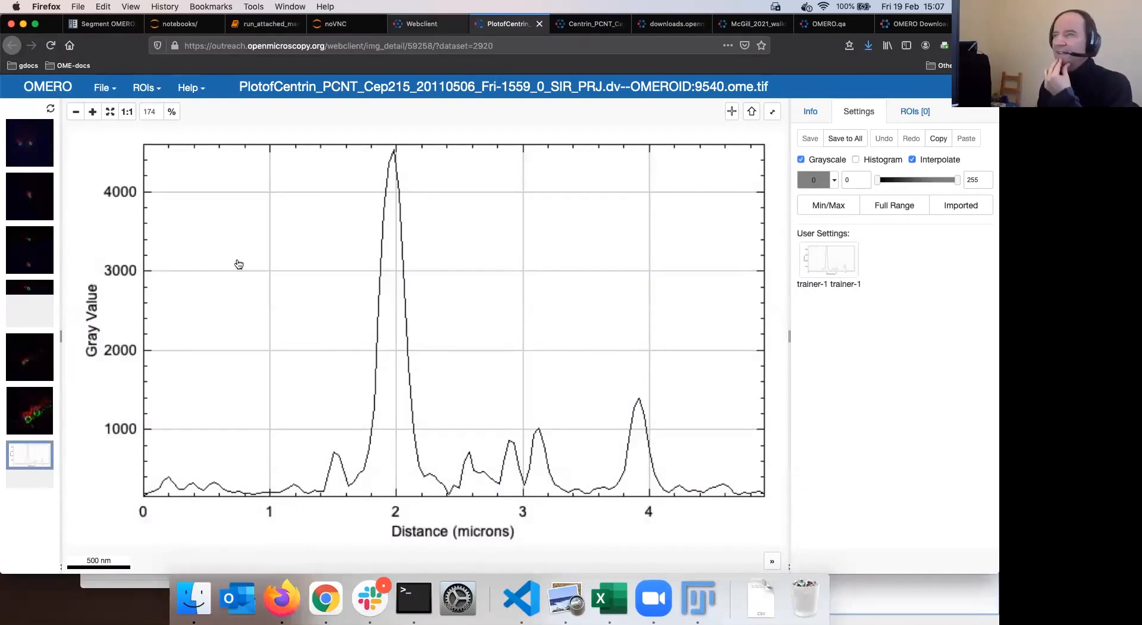
Refresh the webclient tree, select the Fri-1620 image and view its gothenburg.csv attachment
left_click(422, 24)
left_click(180, 144)
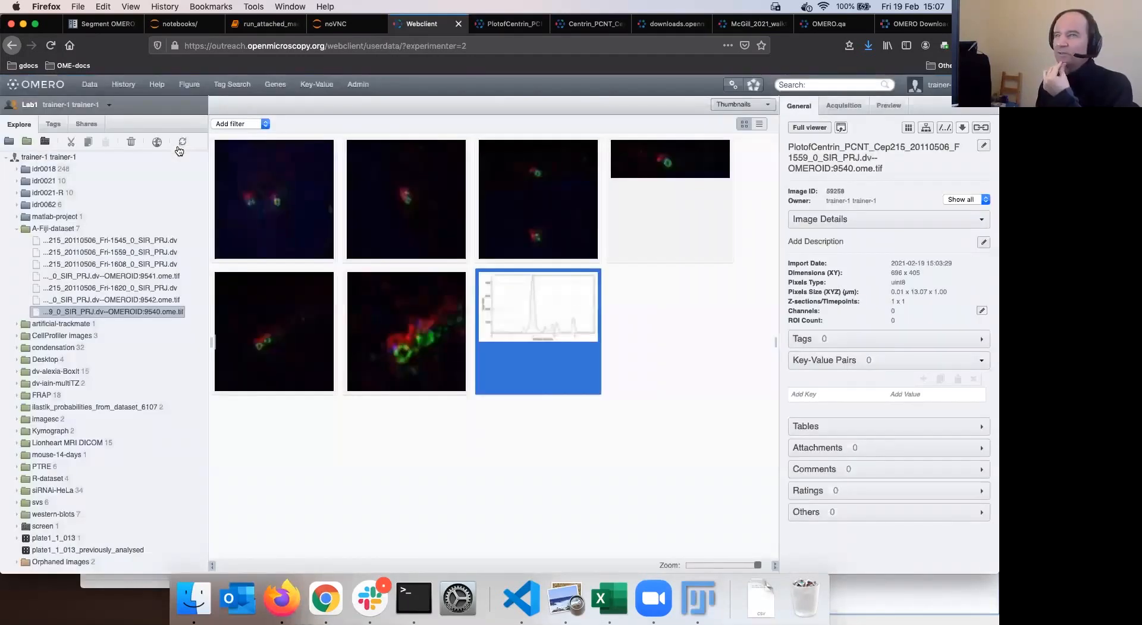
left_click(872, 462)
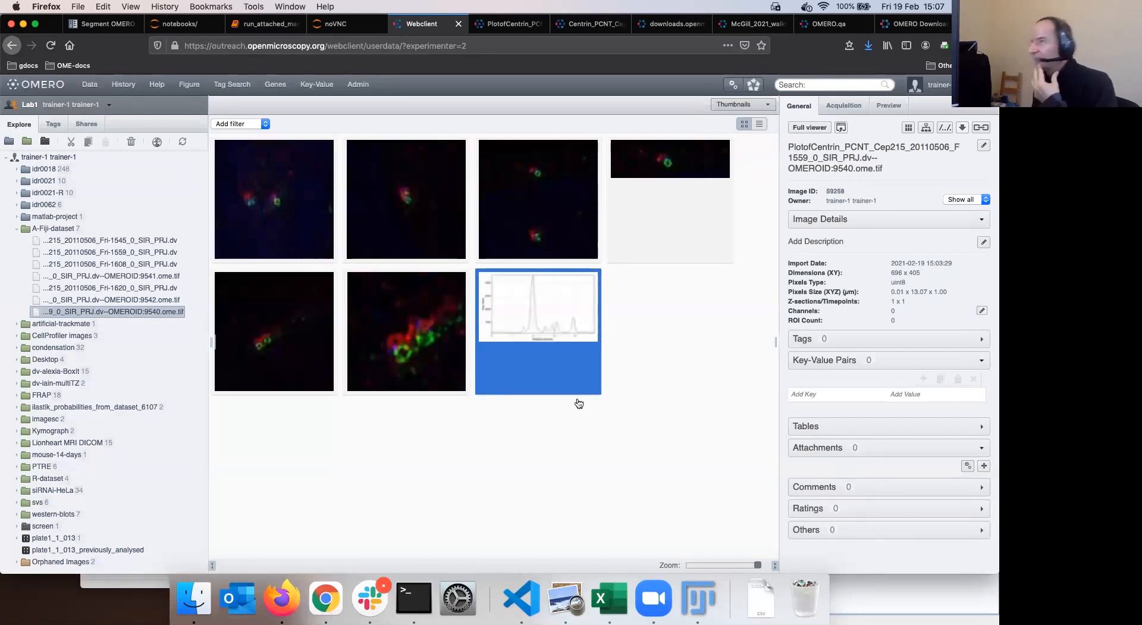
left_click(311, 343)
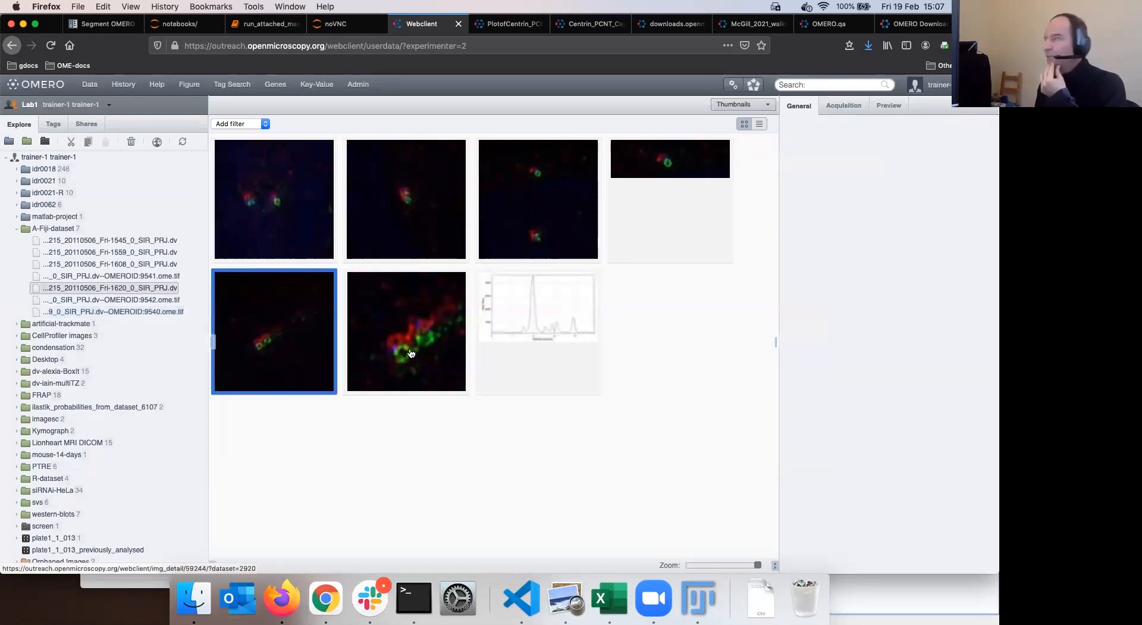
left_click(895, 350)
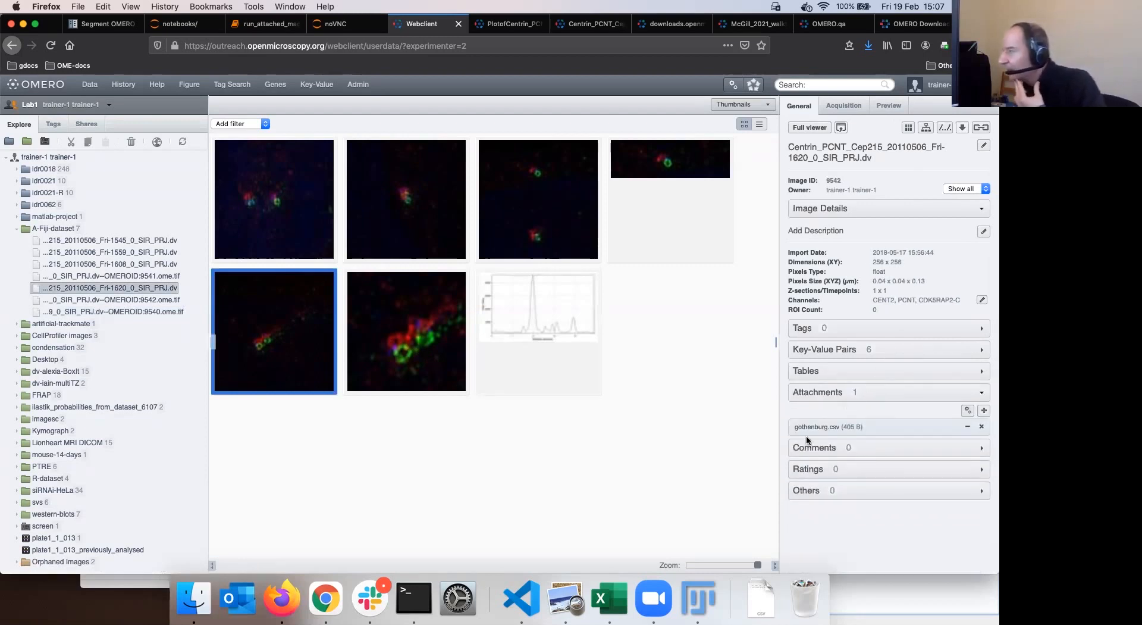
mouse_move(823, 435)
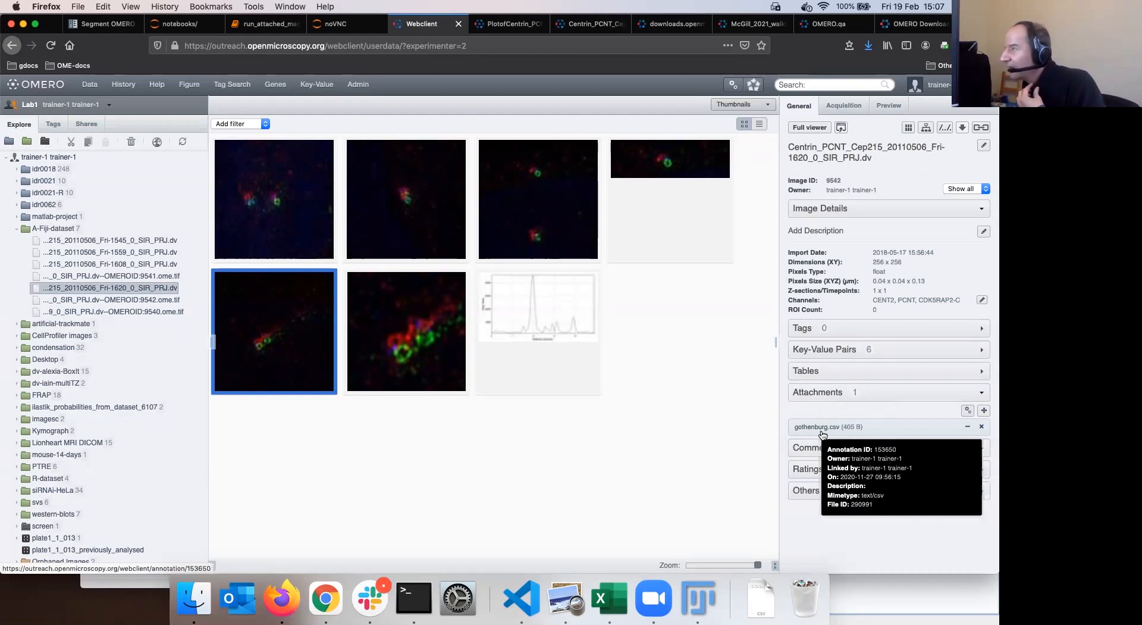
left_click(820, 426)
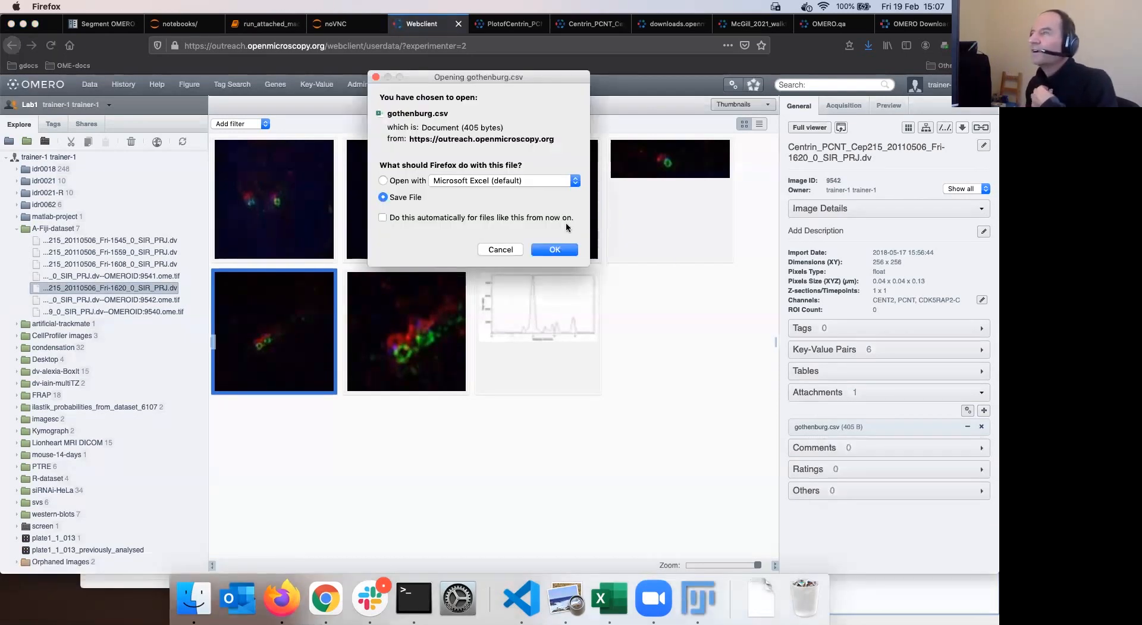
left_click(501, 249)
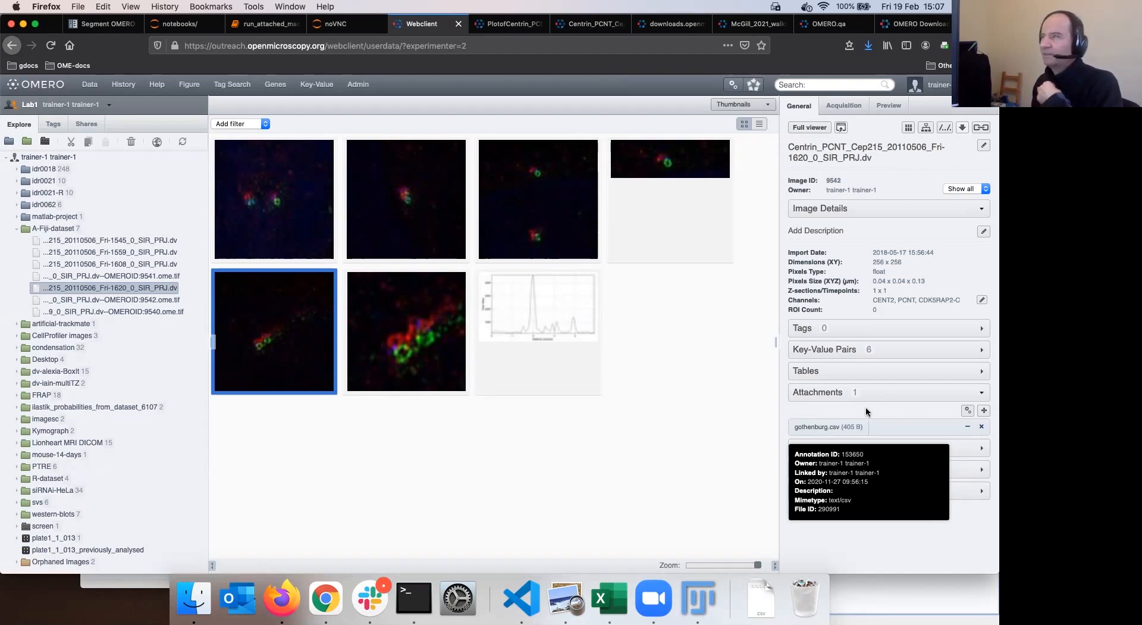
Open the 9541 image's ImageJ results CSV in Excel, then select the Fri-1559 image
left_click(647, 216)
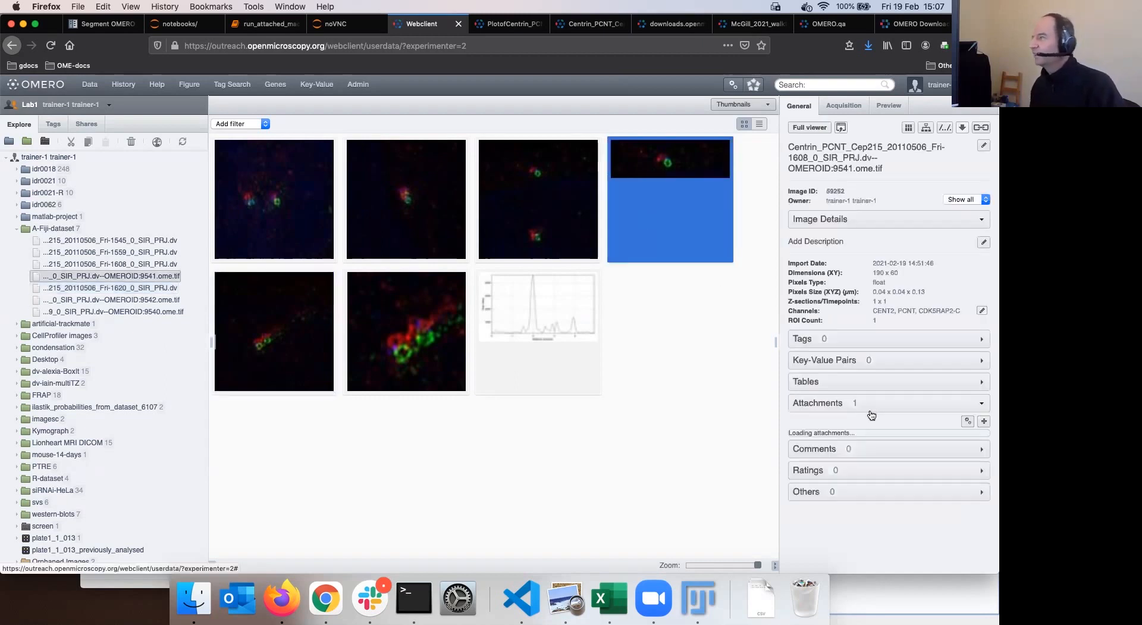
mouse_move(863, 453)
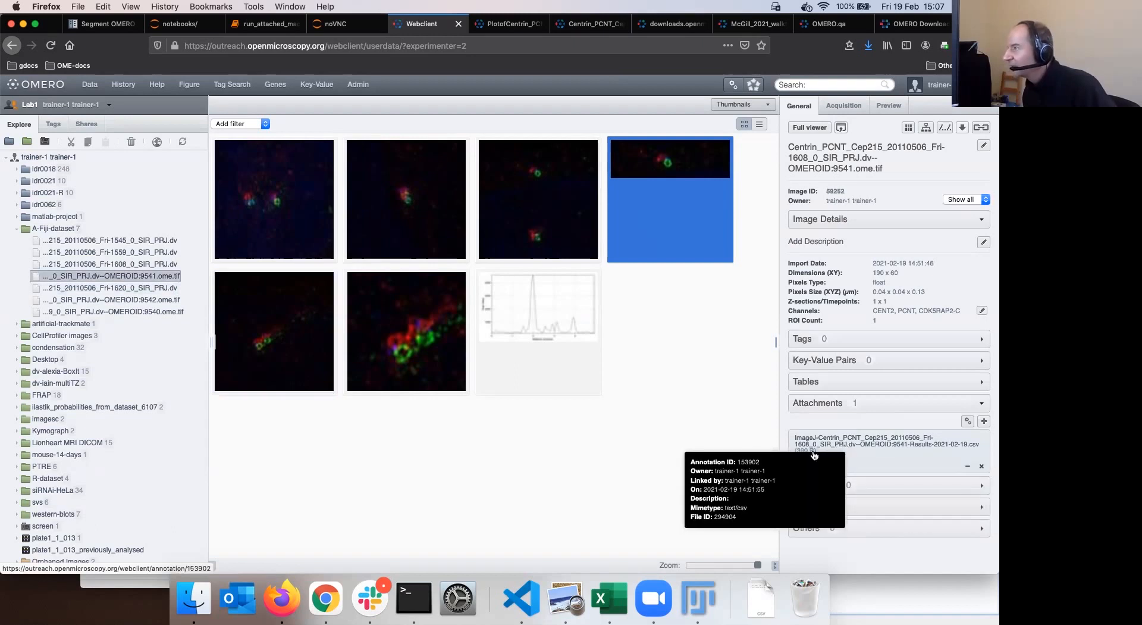
left_click(856, 442)
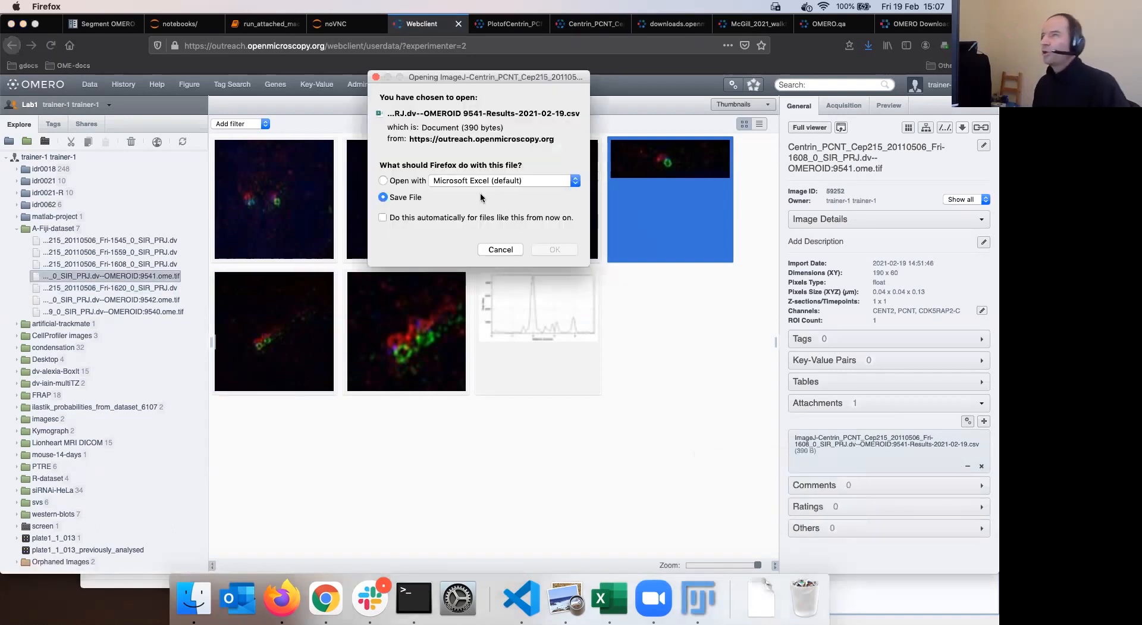
left_click(384, 181)
left_click(555, 250)
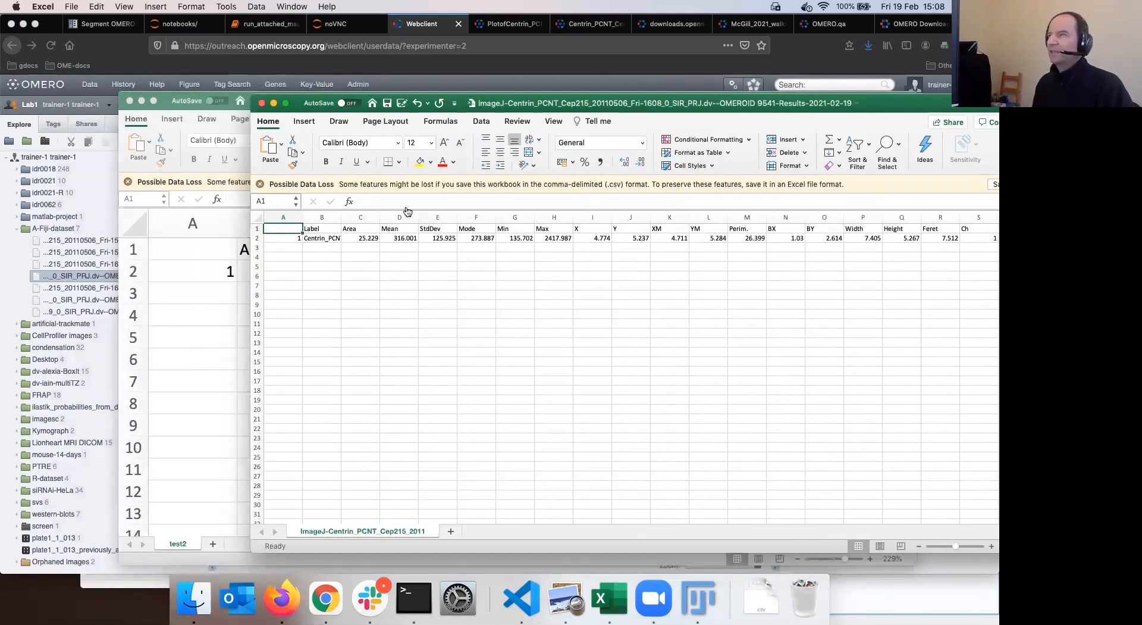
key("super+Tab")
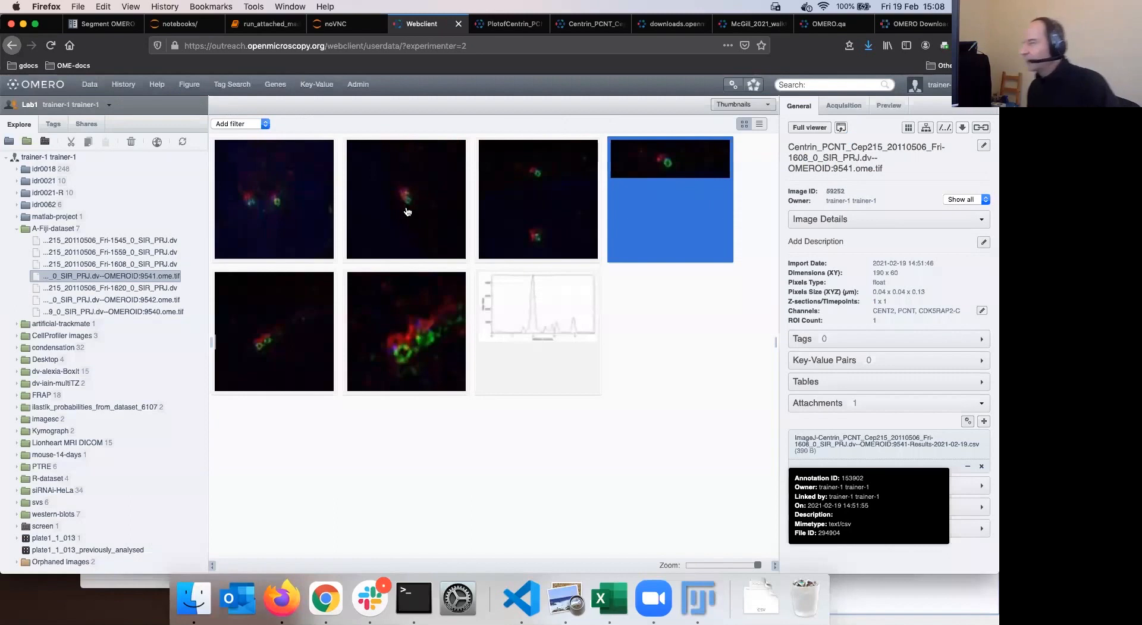
left_click(408, 211)
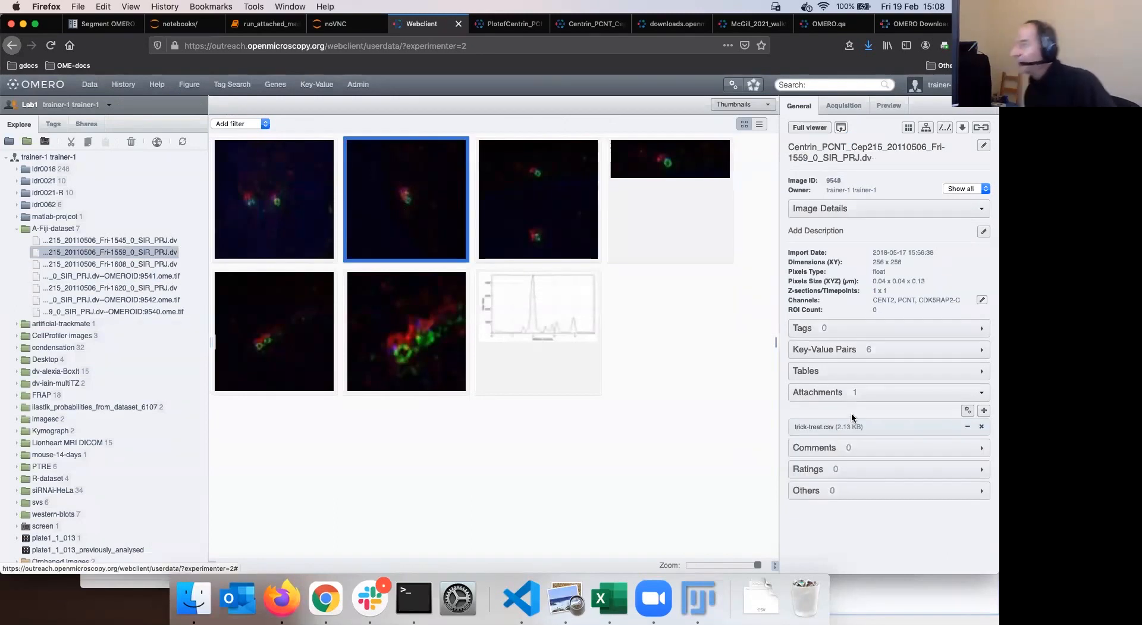
Open the Fri-1559 image's trick-treat.csv attachment in Microsoft Excel
mouse_move(816, 428)
left_click(816, 428)
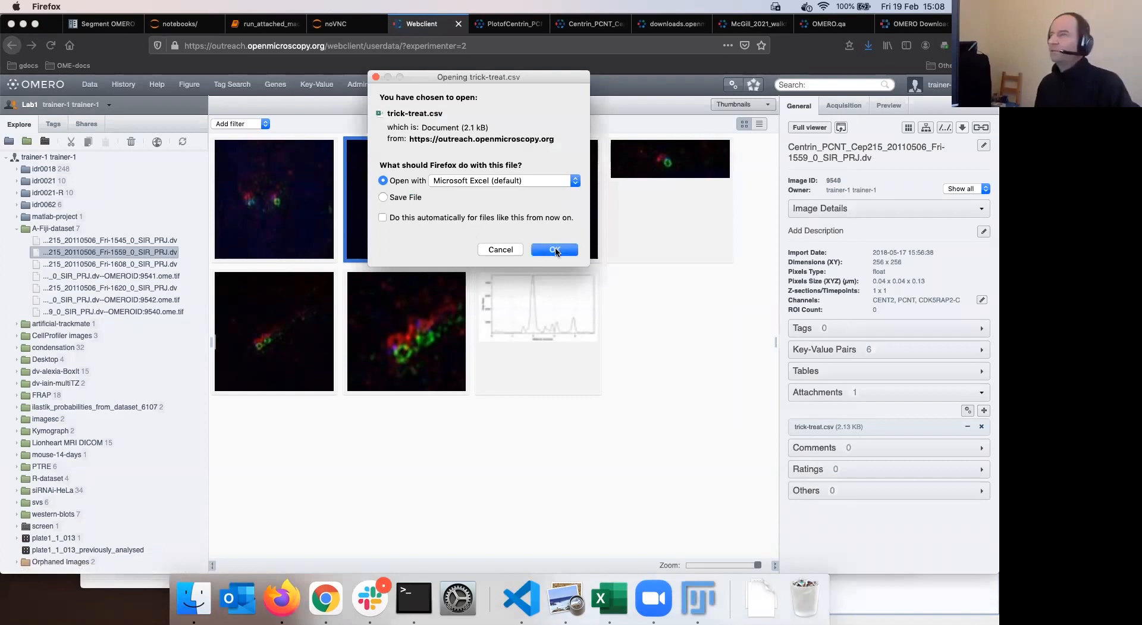
left_click(554, 249)
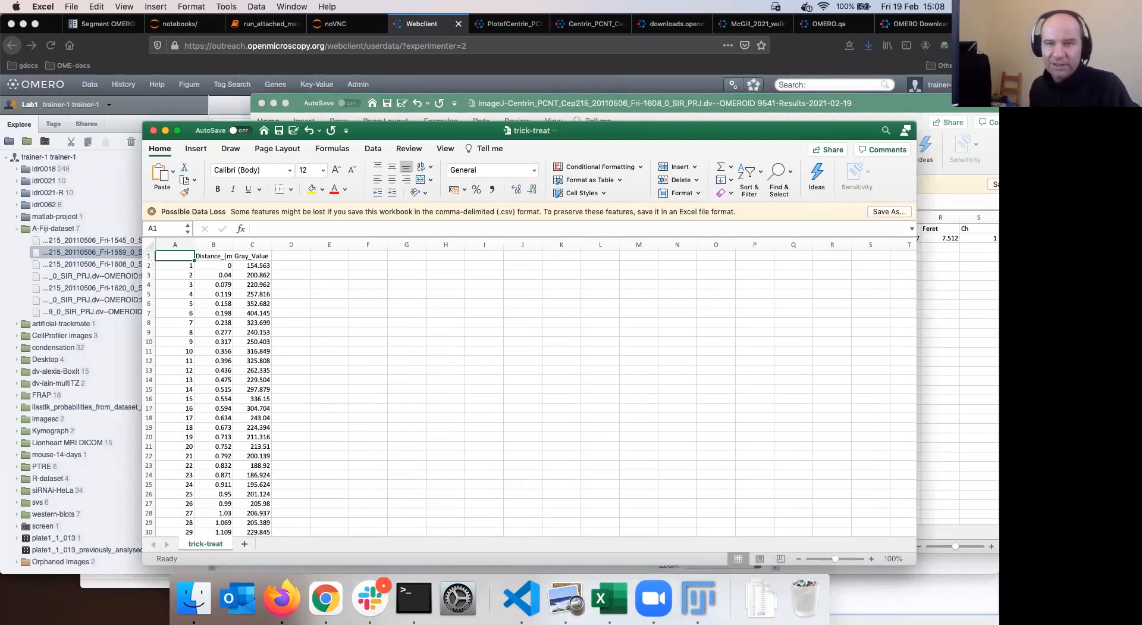
left_click_drag(583, 132, 578, 83)
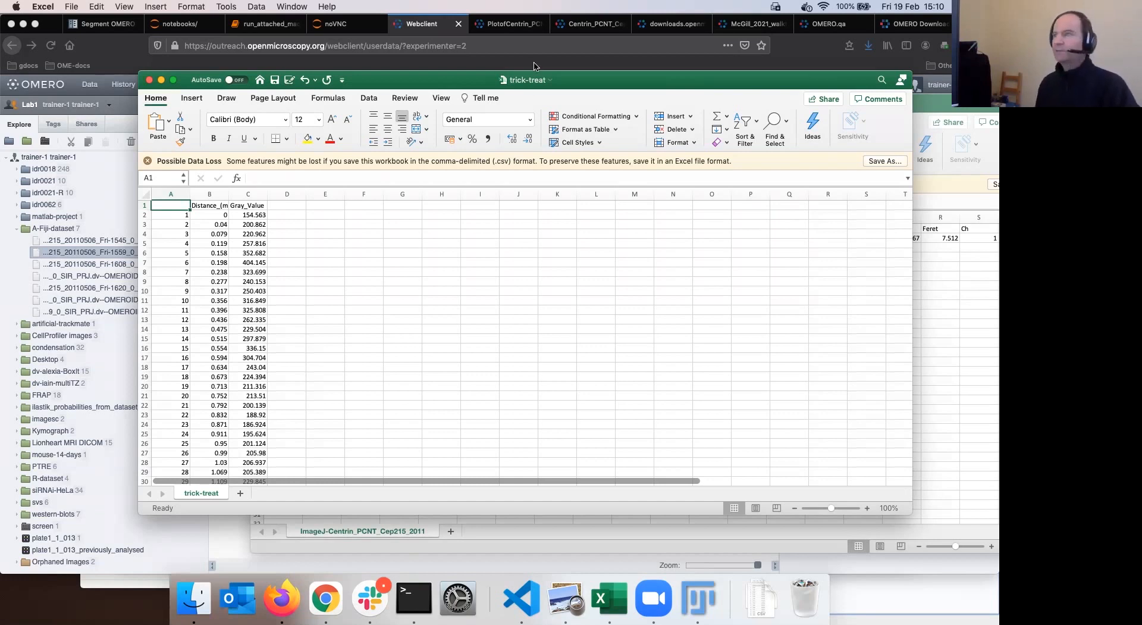
Move the trick-treat workbook window aside and switch back to Fiji
left_click_drag(616, 83, 694, 179)
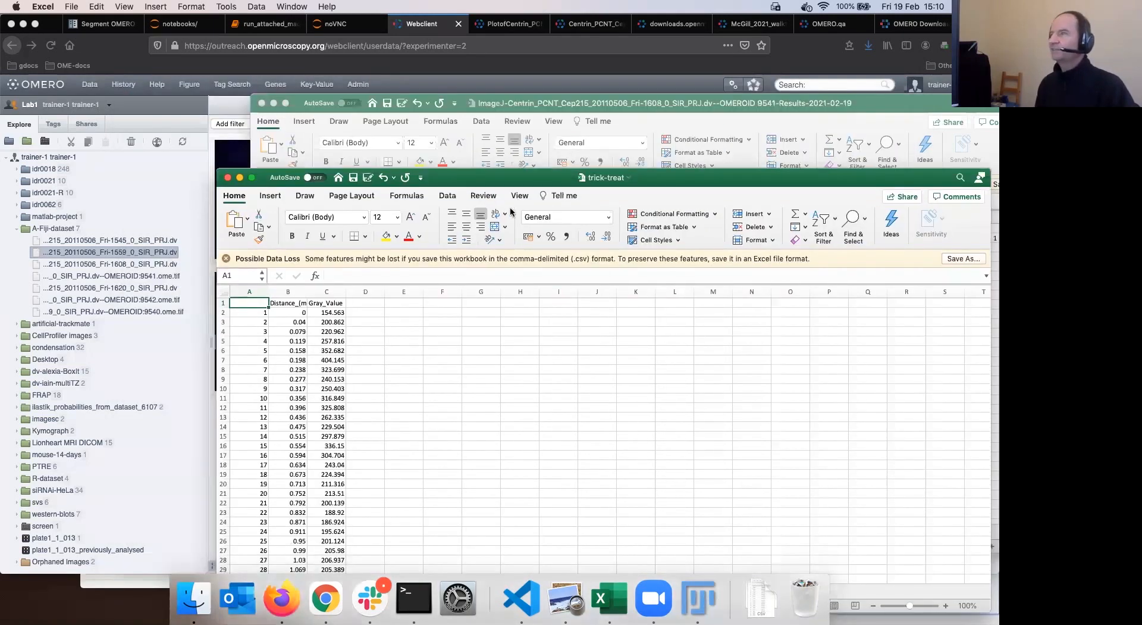
key("super+Tab")
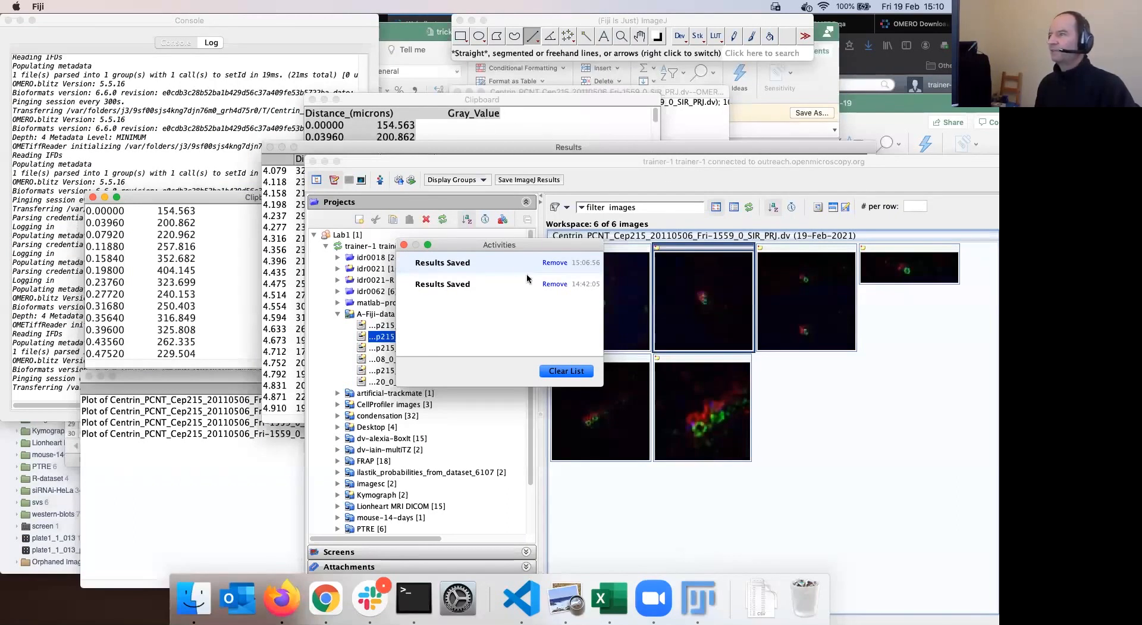
Select the line-profile plot, then show the Fri-1559 image's trick-treat.csv attachment
left_click_drag(535, 161, 331, 110)
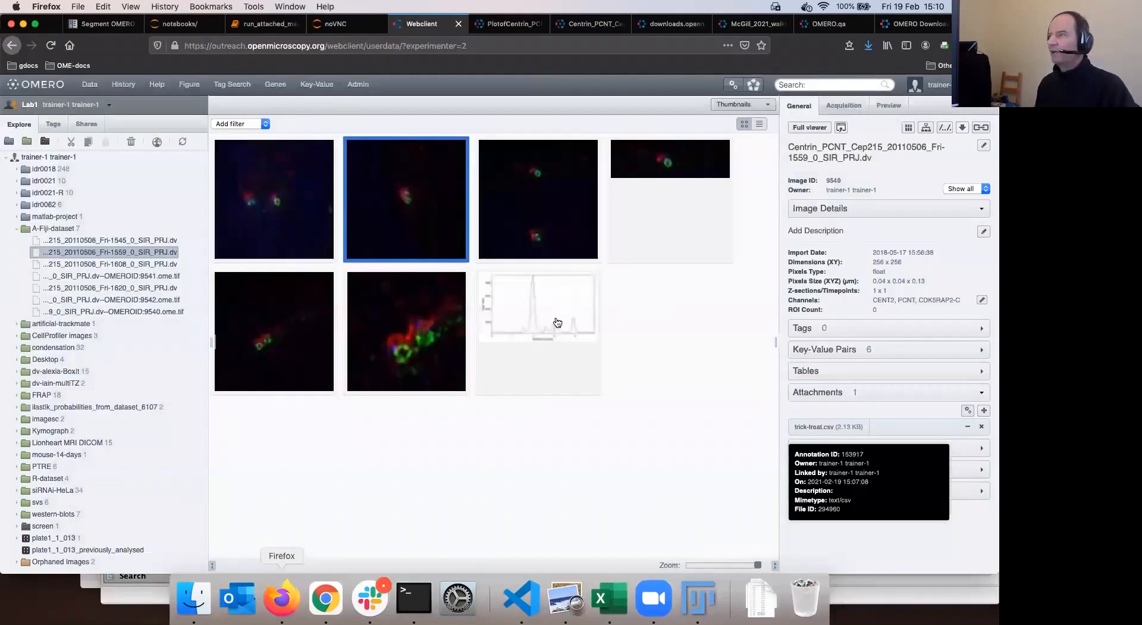
left_click(556, 323)
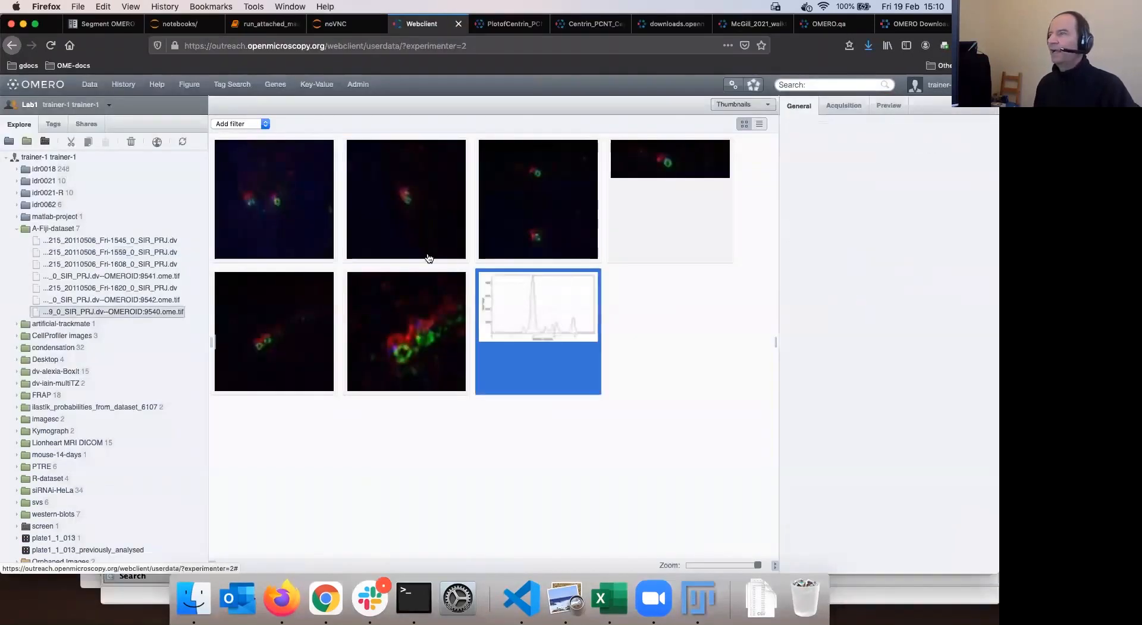
left_click(431, 208)
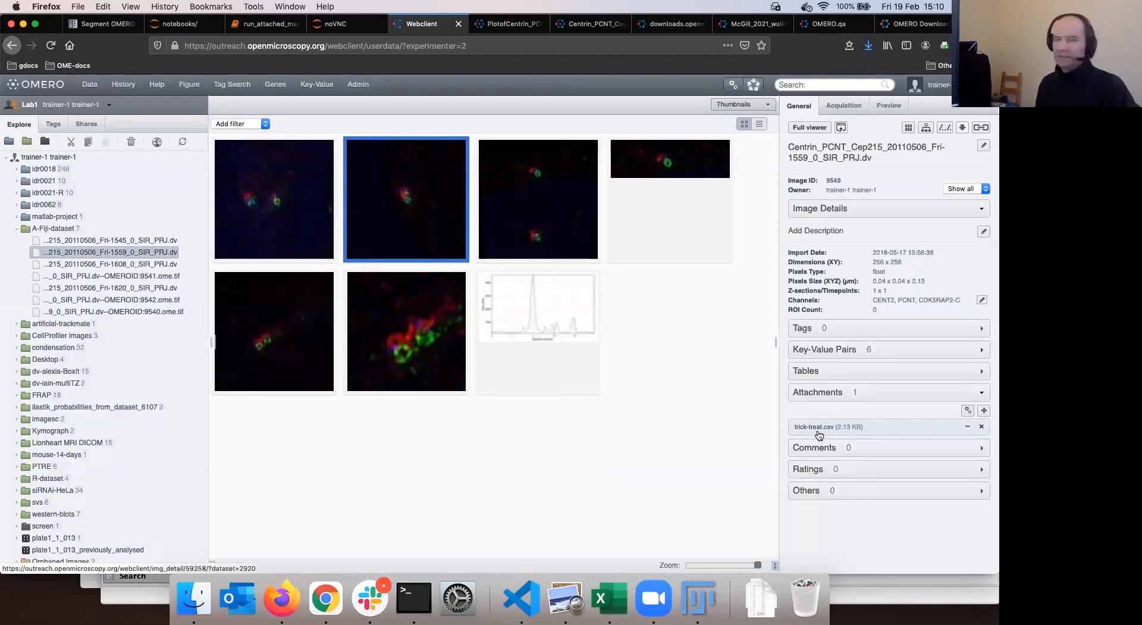
mouse_move(820, 431)
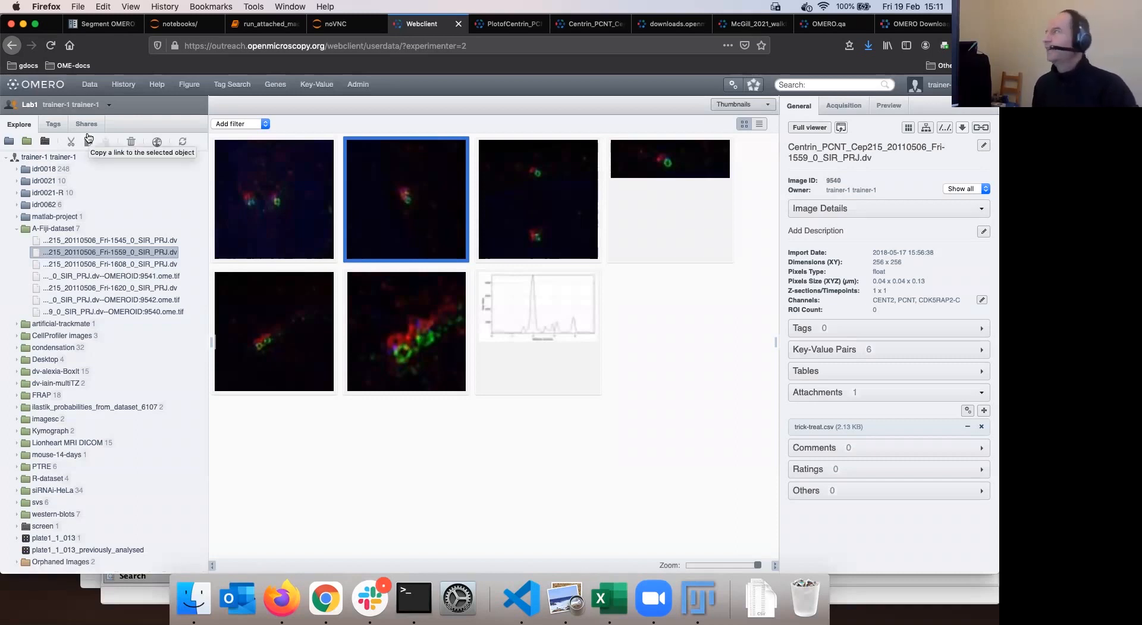
Switch to another member's data and expand their A-Fiji-dataset
left_click(28, 109)
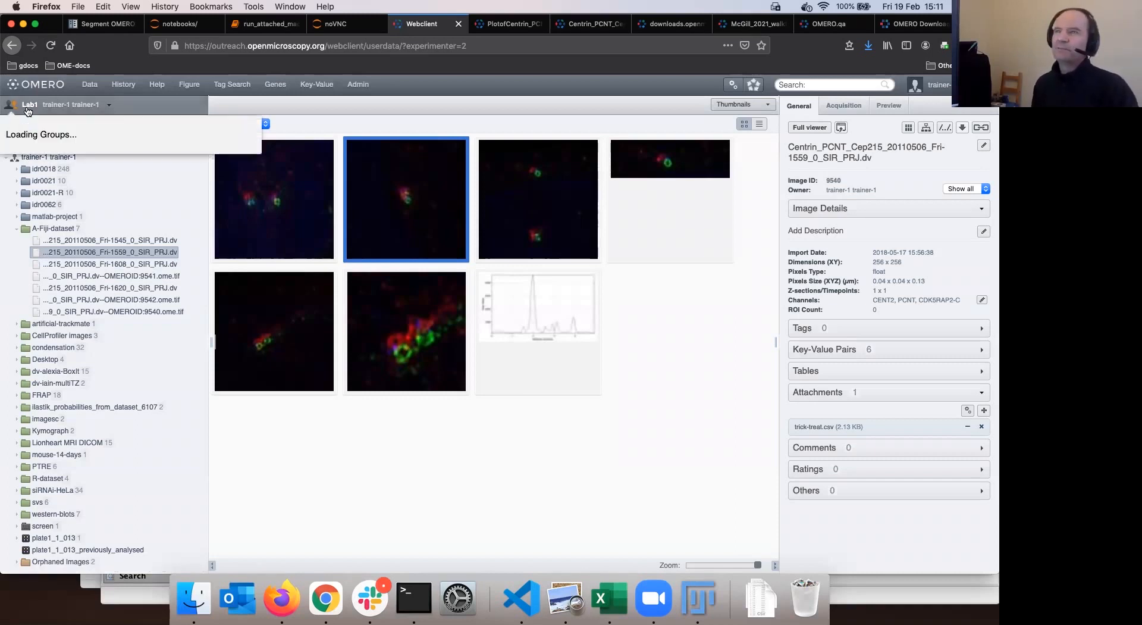
mouse_move(55, 172)
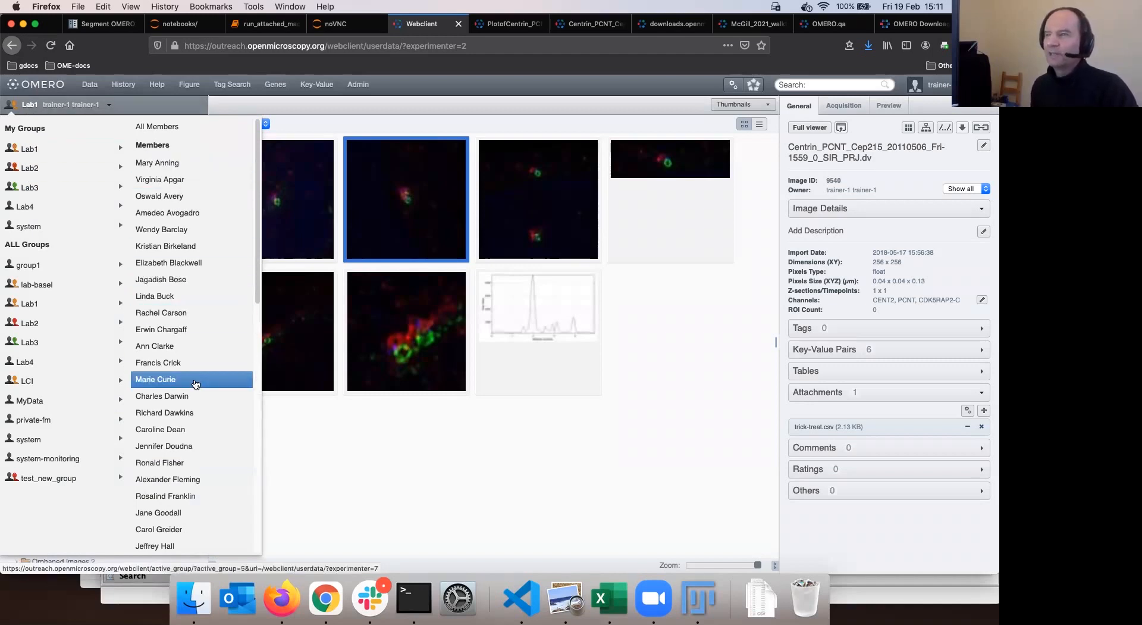
scroll(198, 477, "down", 2)
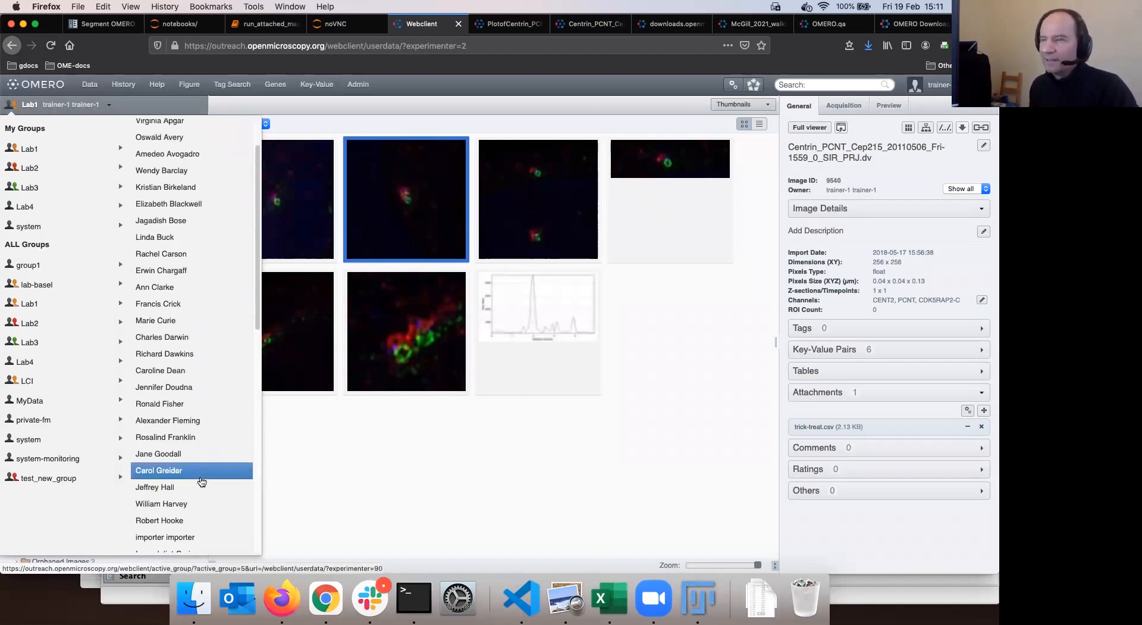
left_click(198, 455)
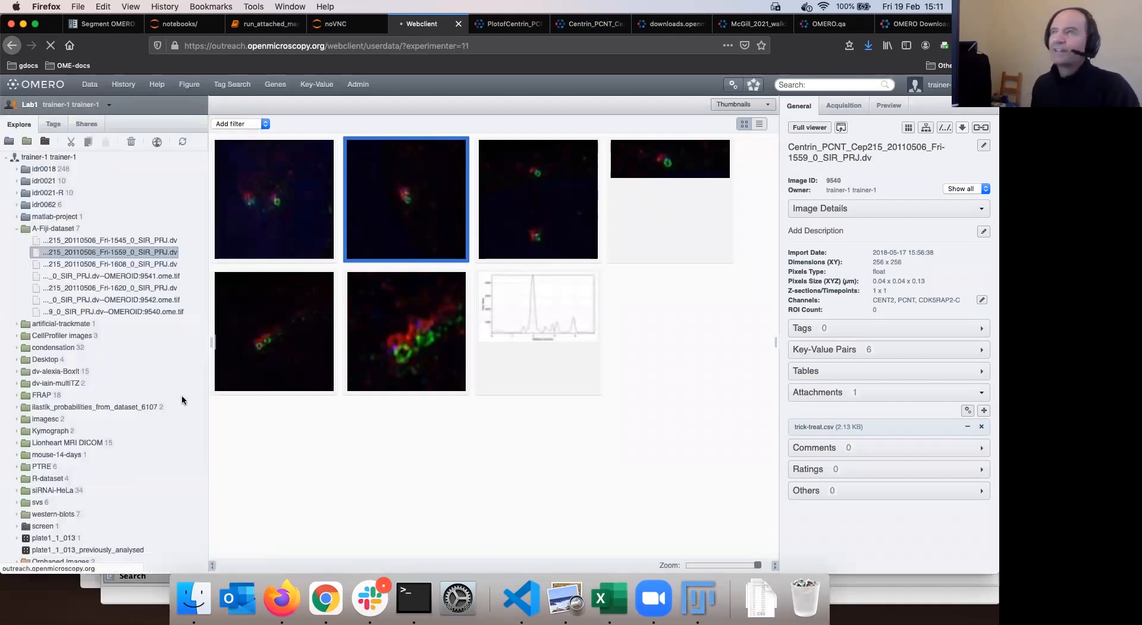
left_click(57, 192)
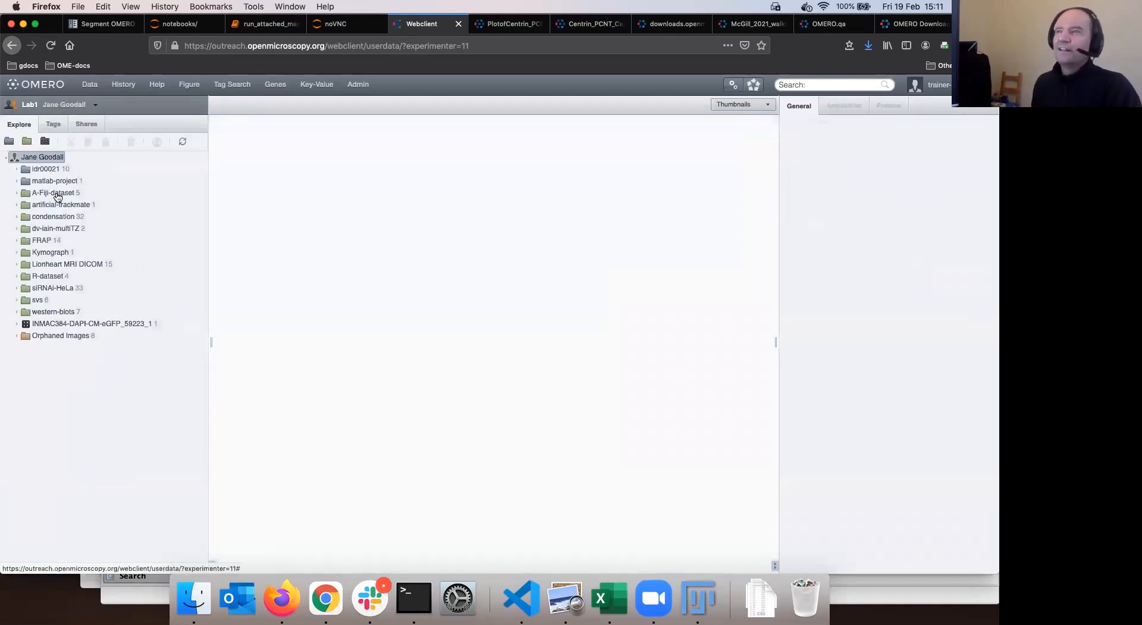
Enlarge the thumbnails and compare the Fri-1545 ome.tif and original .dv image details
left_click(285, 170)
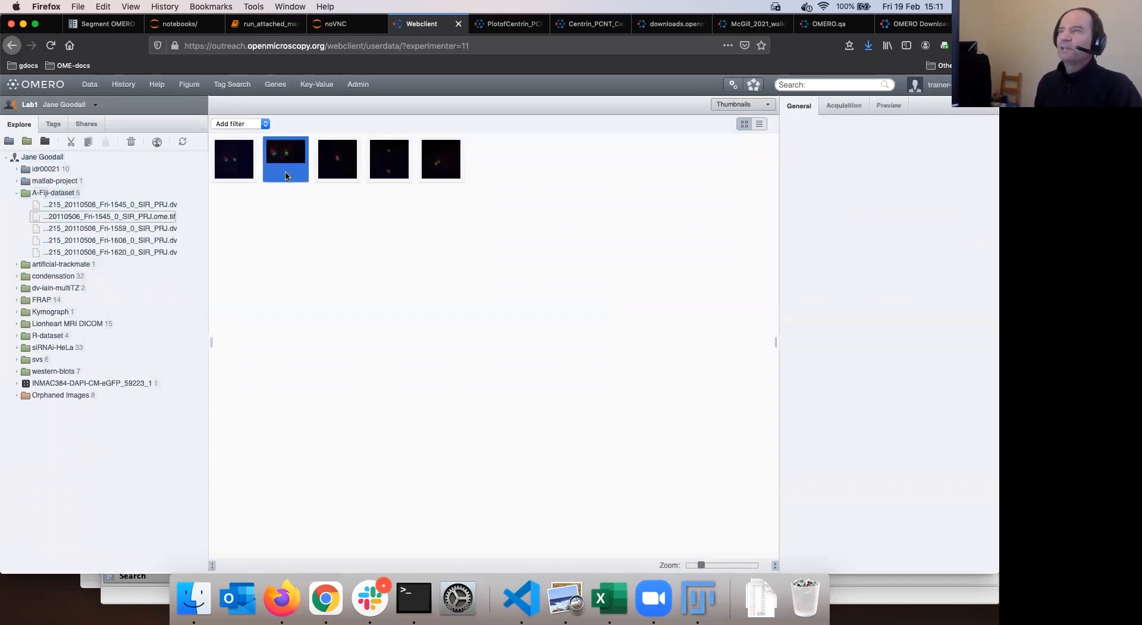
left_click_drag(702, 566, 730, 565)
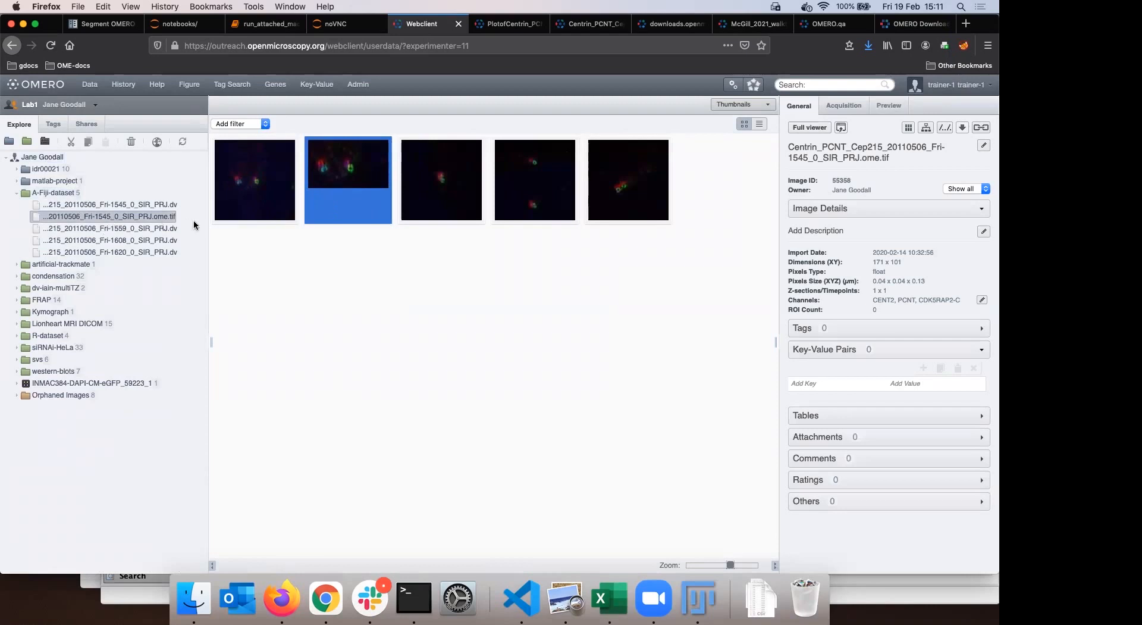
left_click(140, 205)
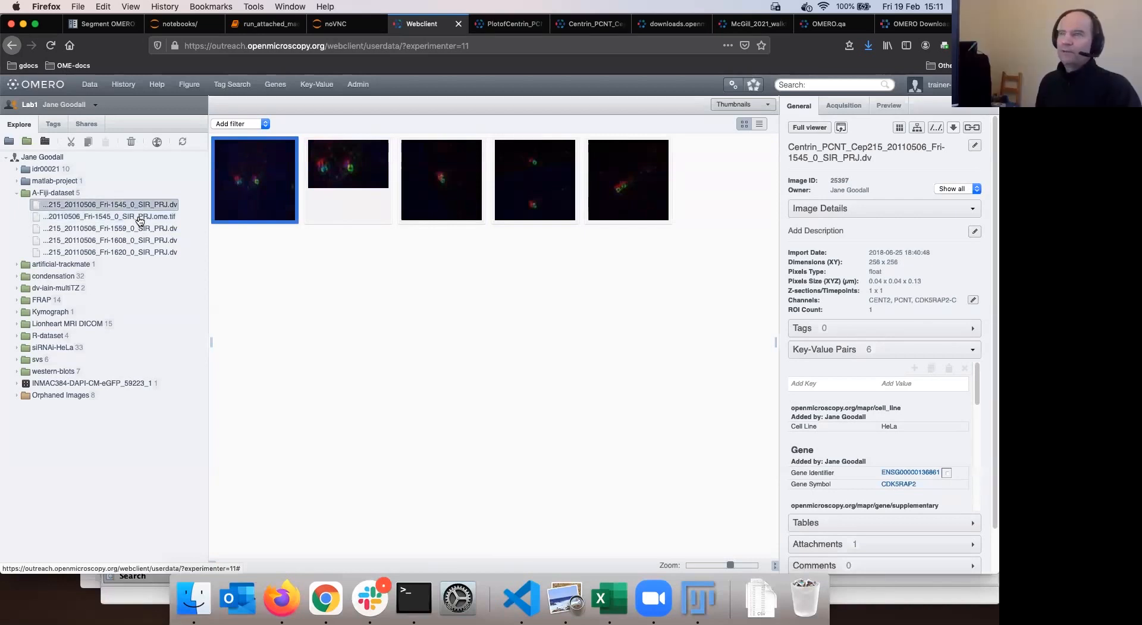
left_click(140, 219)
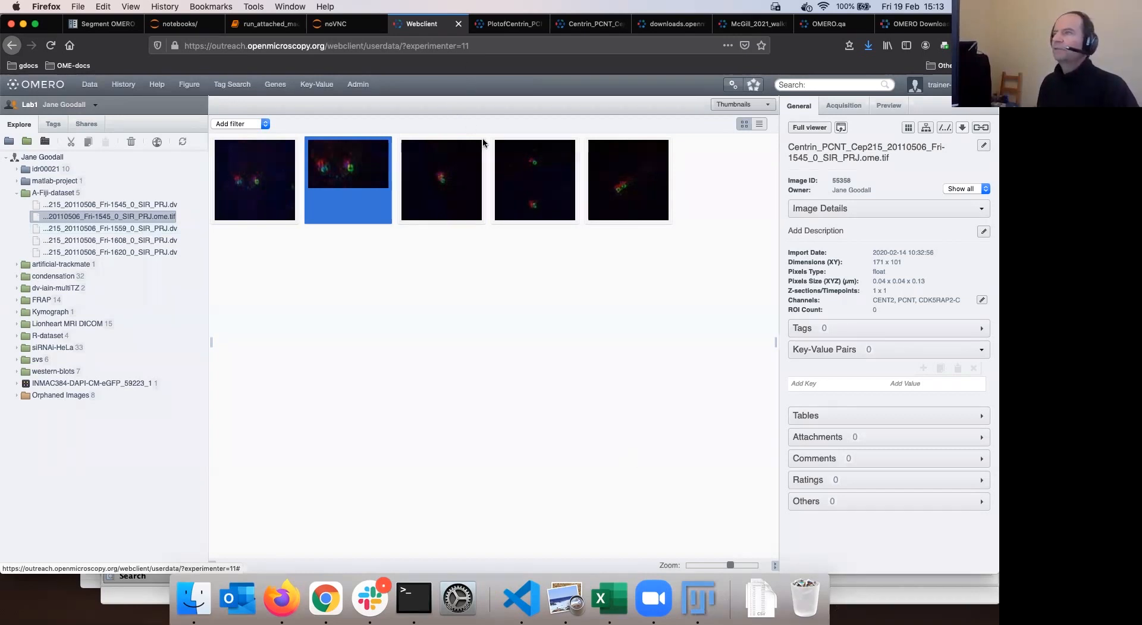
left_click(698, 598)
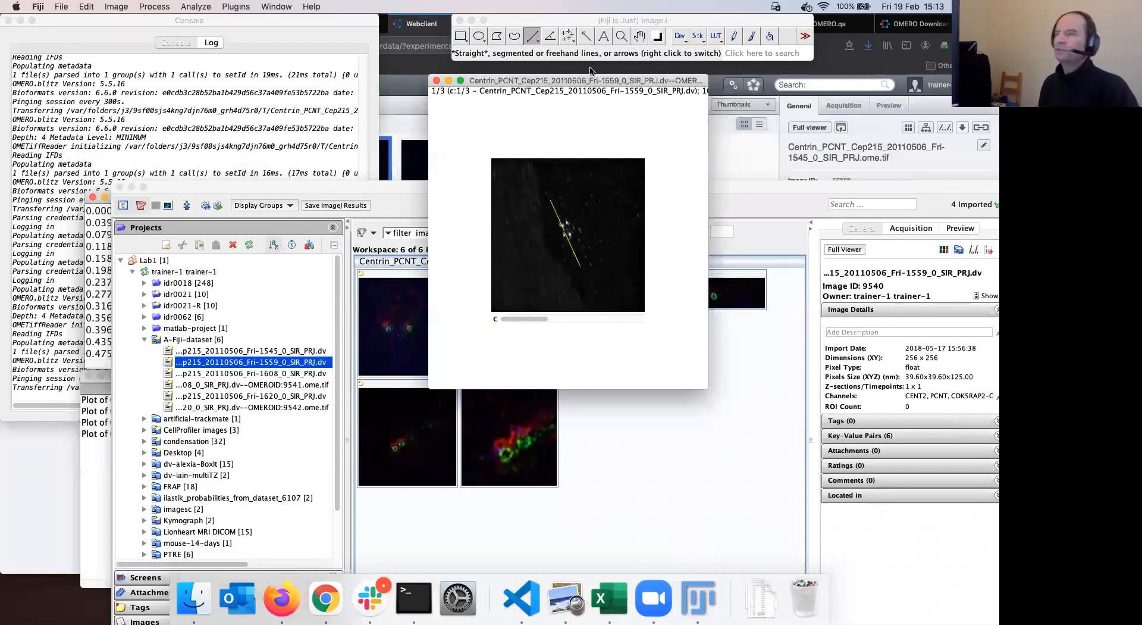
Close the line-profile image and the Clipboard, Log and Console windows
key("super+w")
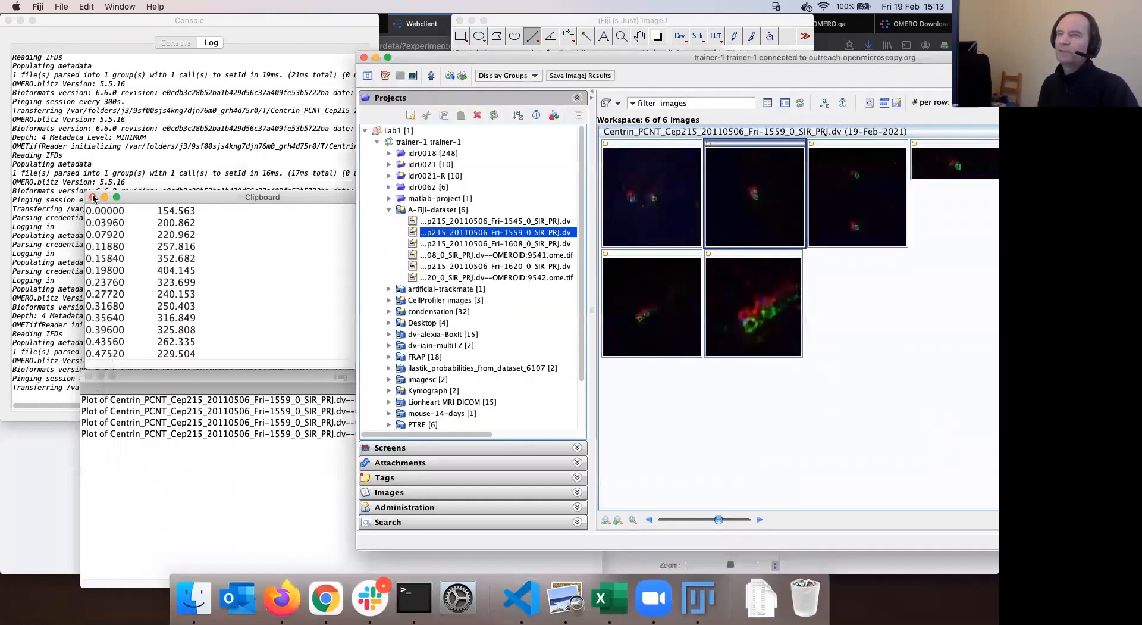
left_click(93, 198)
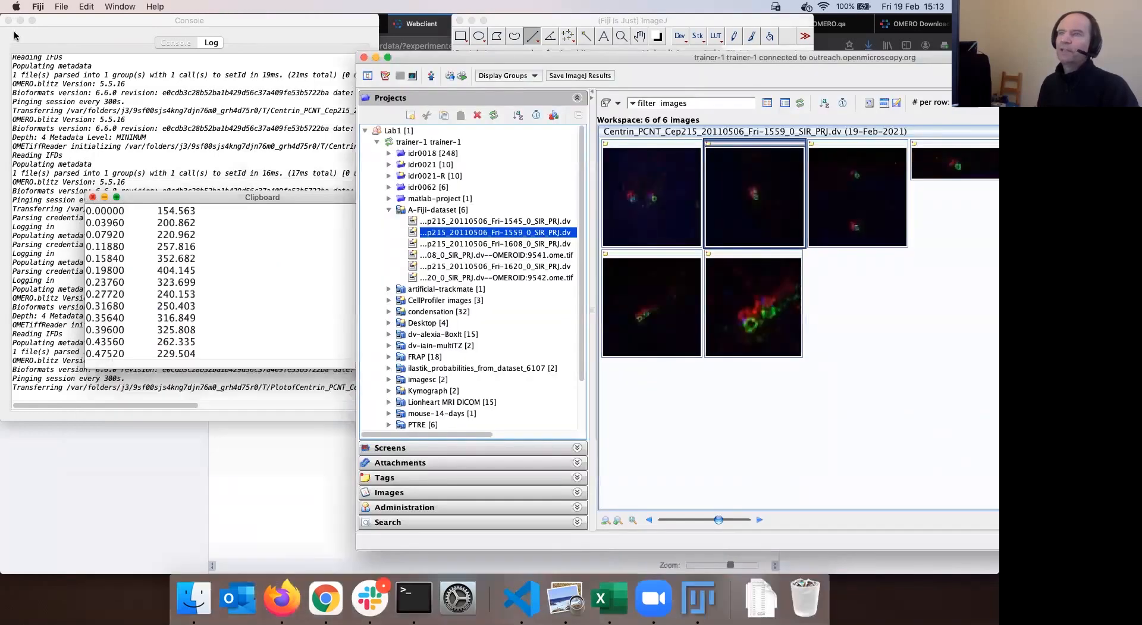
left_click(193, 24)
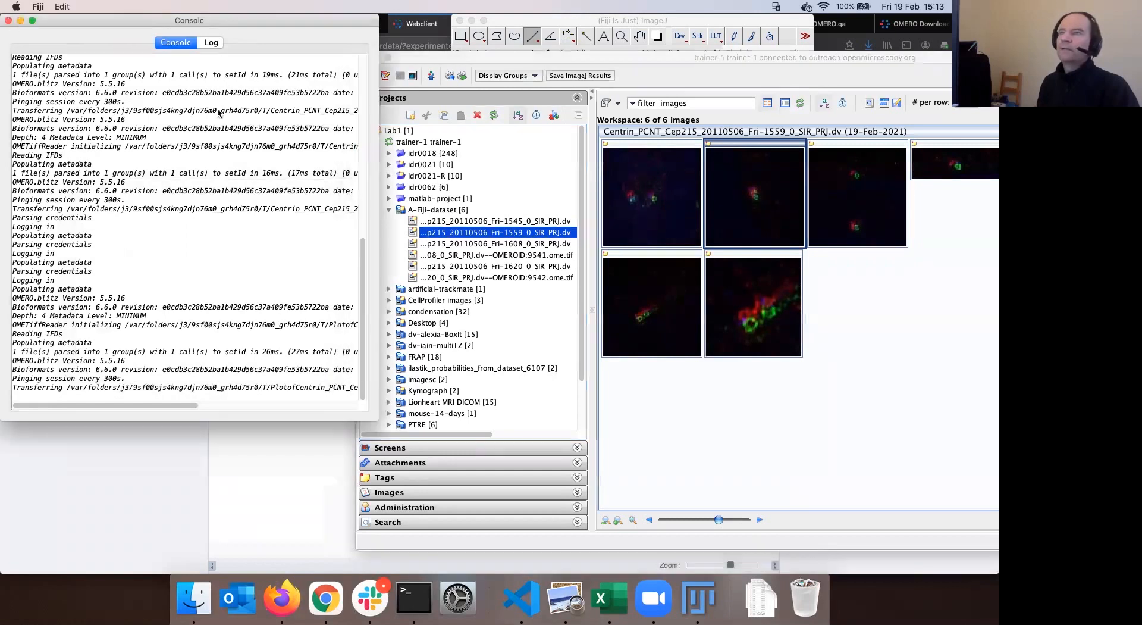
left_click(563, 60)
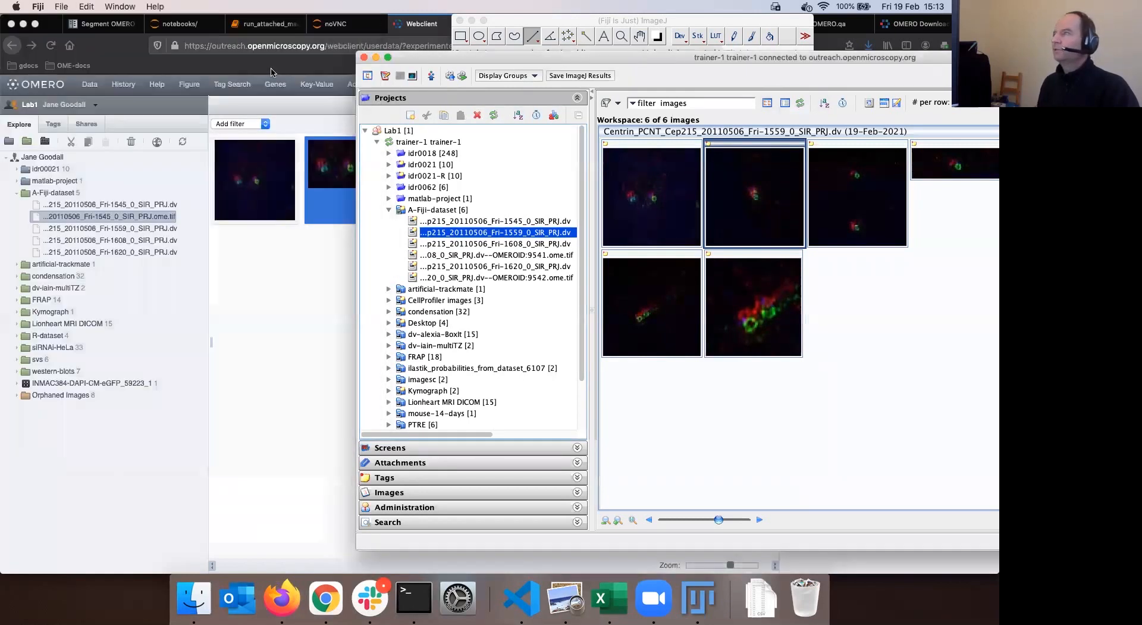
Reposition the OMERO browser window and choose the Fri-1608 image
left_click_drag(516, 61, 288, 137)
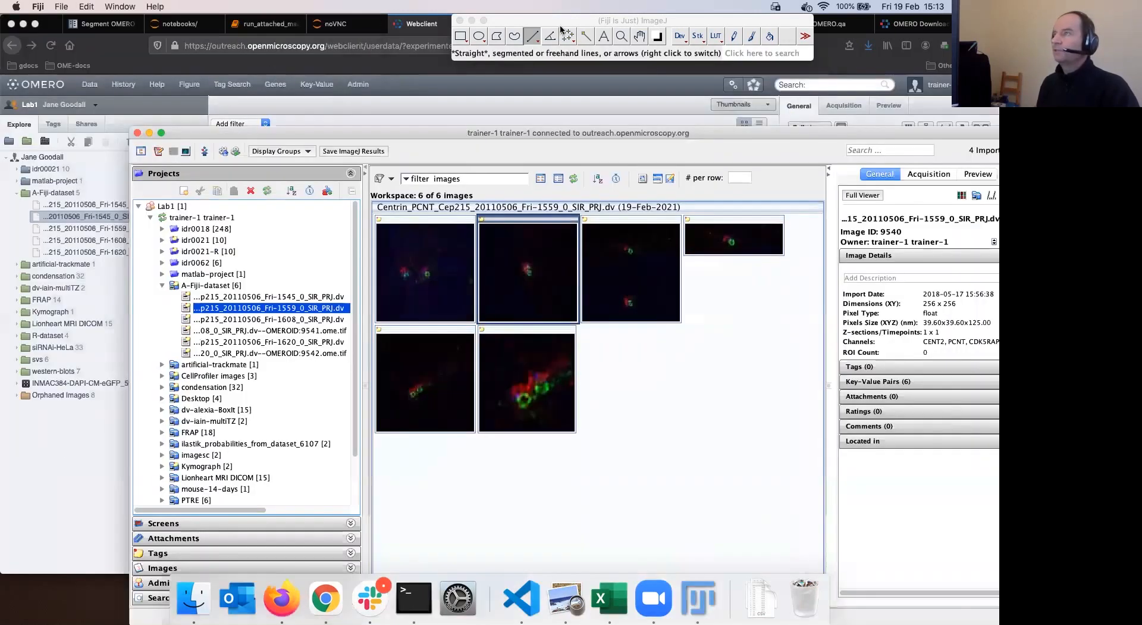
left_click_drag(494, 132, 500, 104)
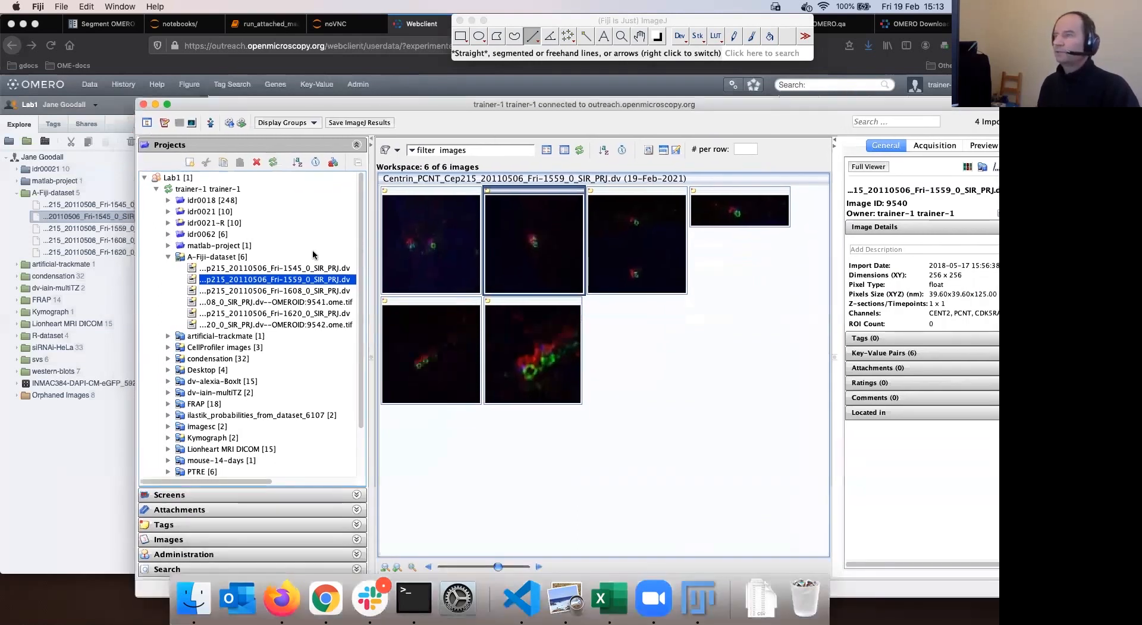
left_click_drag(655, 104, 552, 79)
left_click(550, 22)
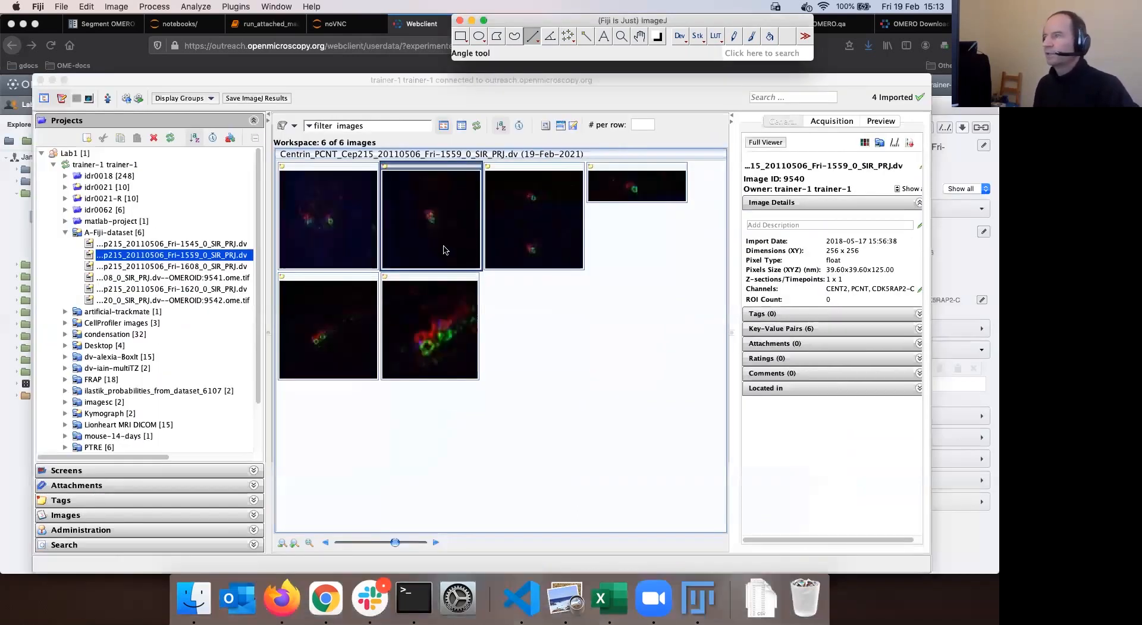
left_click(543, 232)
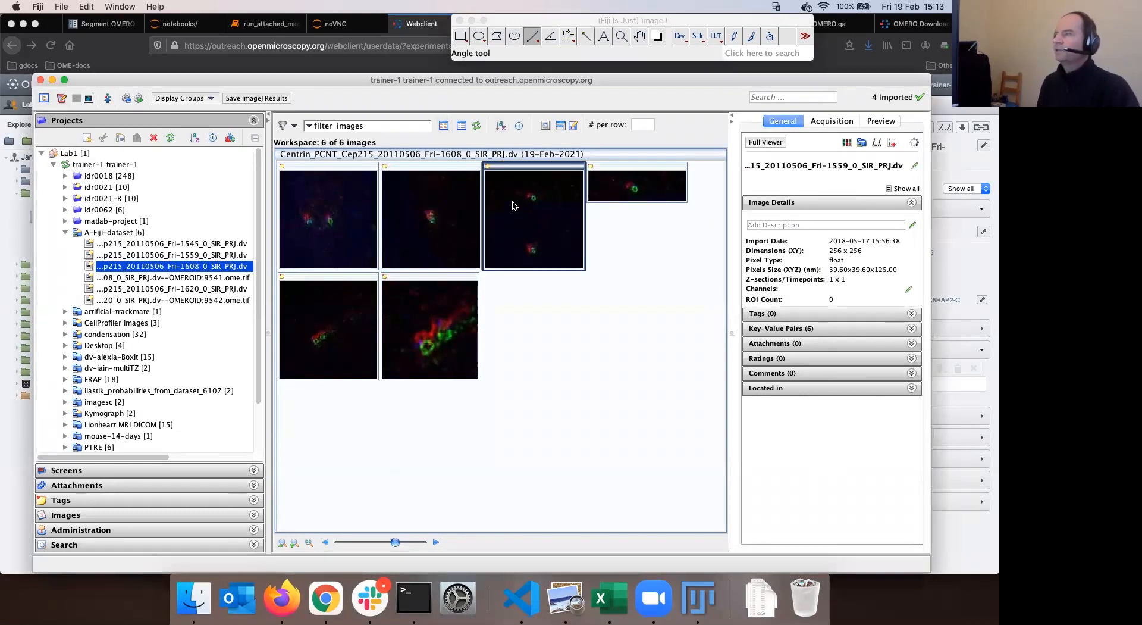
Open Fri-1608 with the default Bio-Formats options and crop it to the drawn vertical strip
left_click(735, 381)
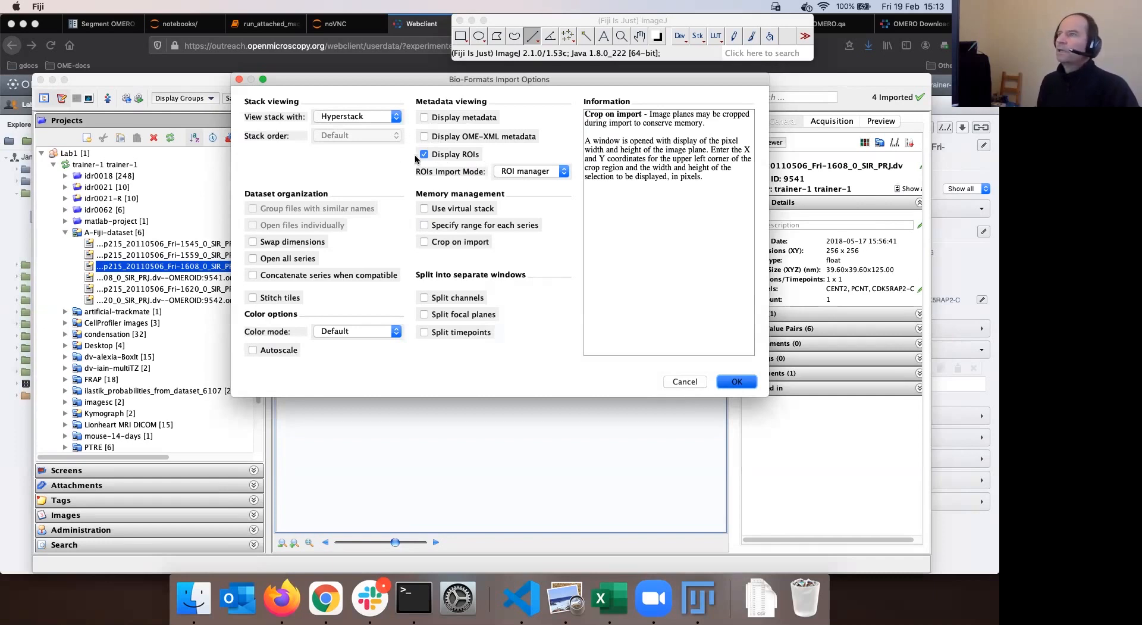
key("Return")
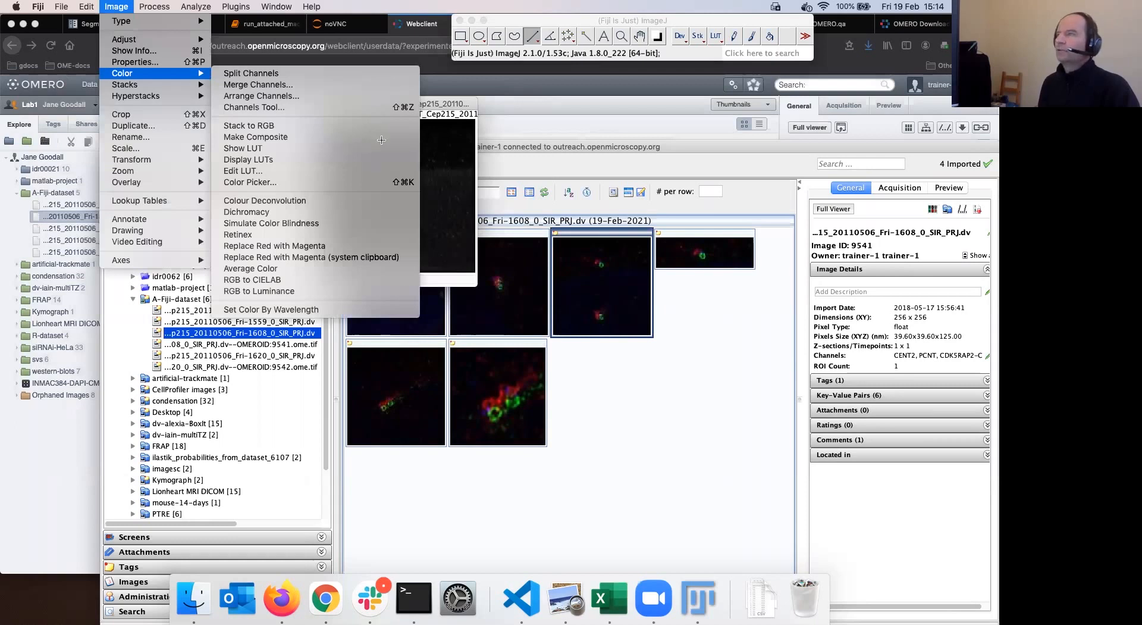
left_click(110, 9)
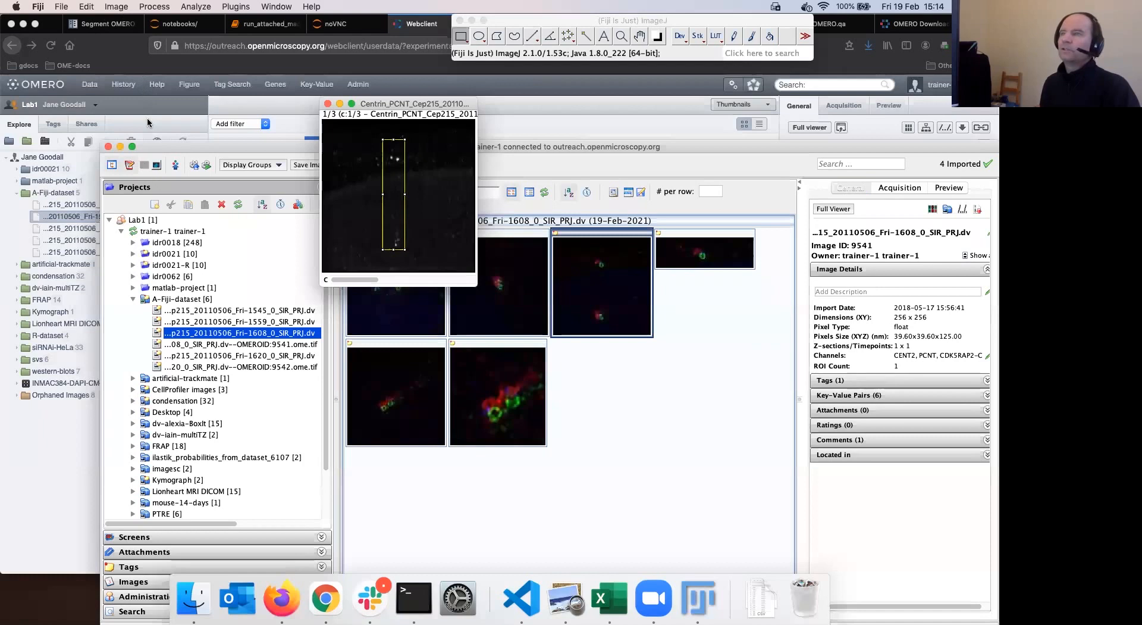
left_click(116, 7)
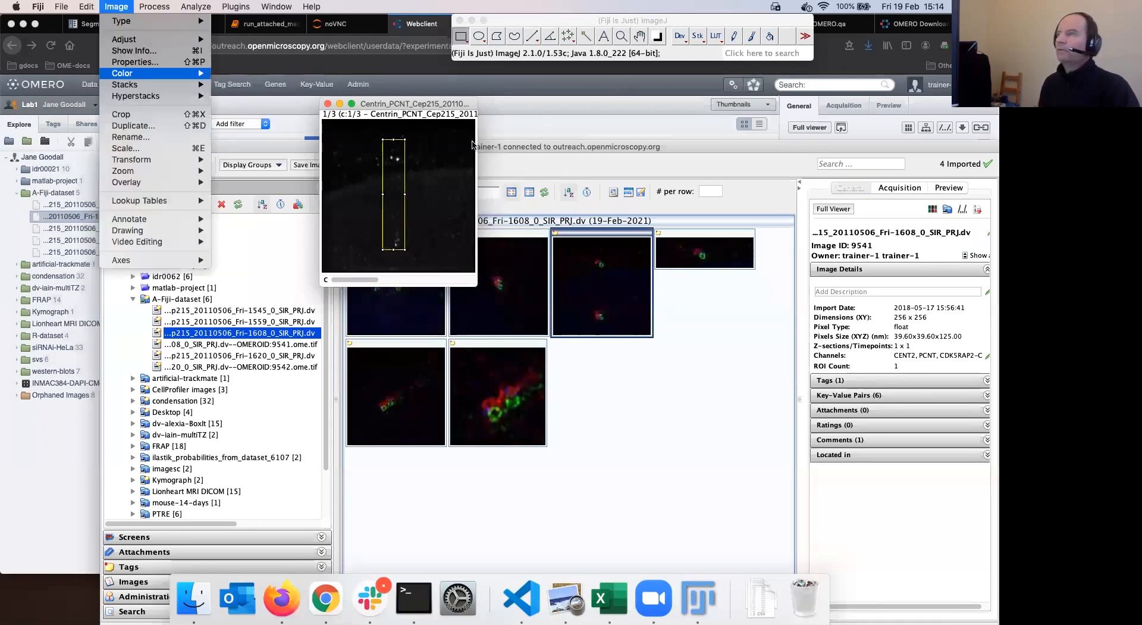
key("shift+super+x")
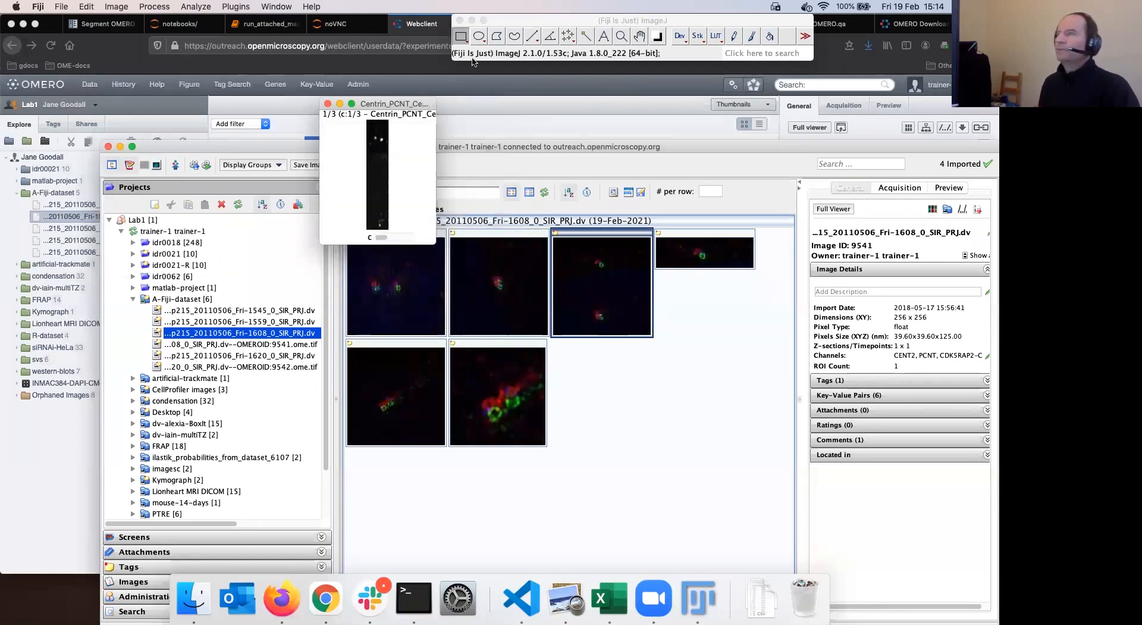
left_click_drag(423, 104, 278, 76)
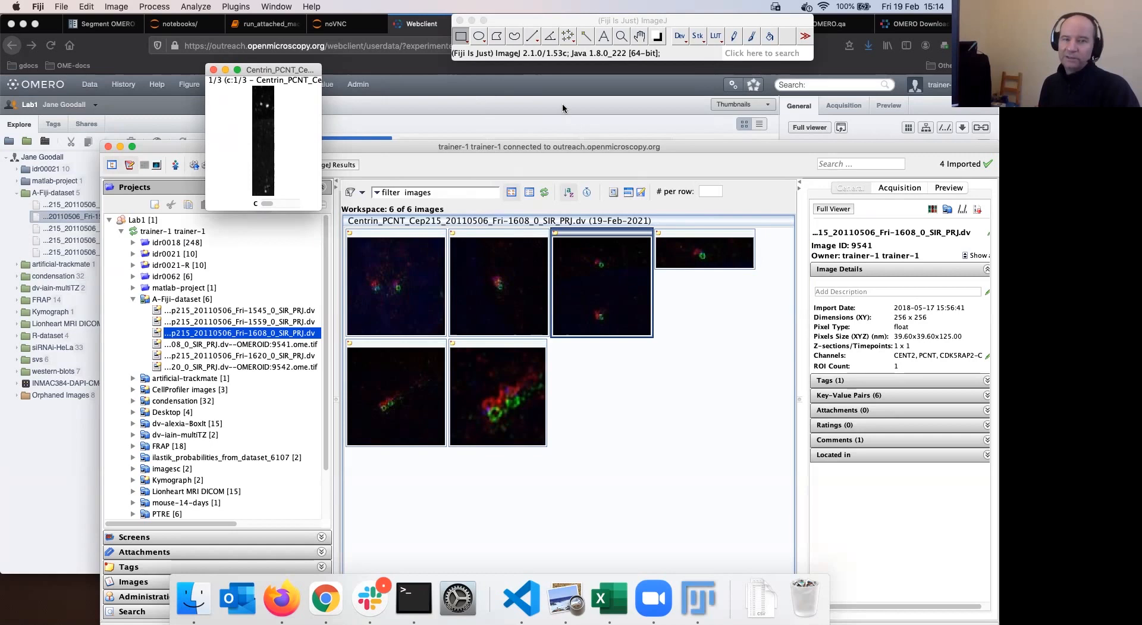
left_click(596, 22)
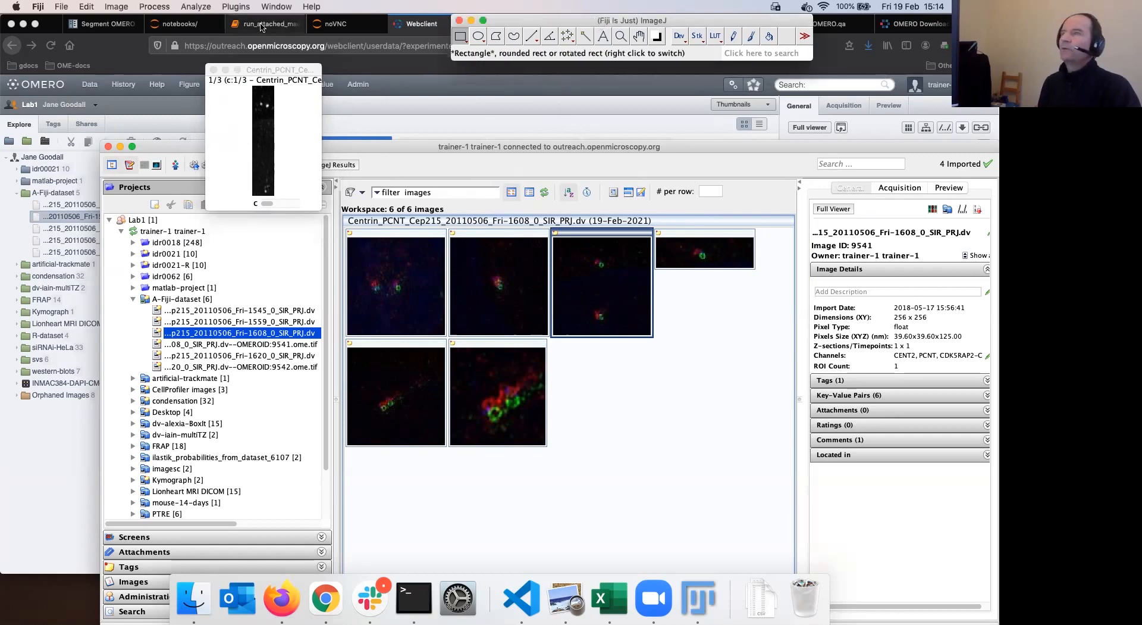
Open the OMERO Import Data dialog and set A-Fiji-dataset as the destination
left_click(235, 6)
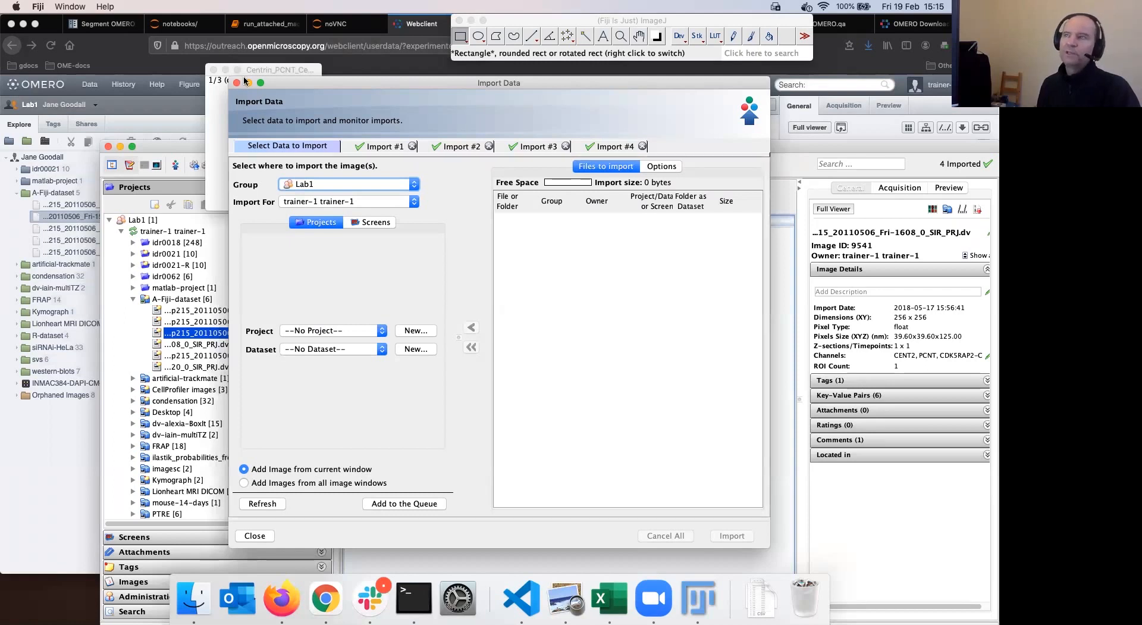
left_click_drag(302, 86, 370, 124)
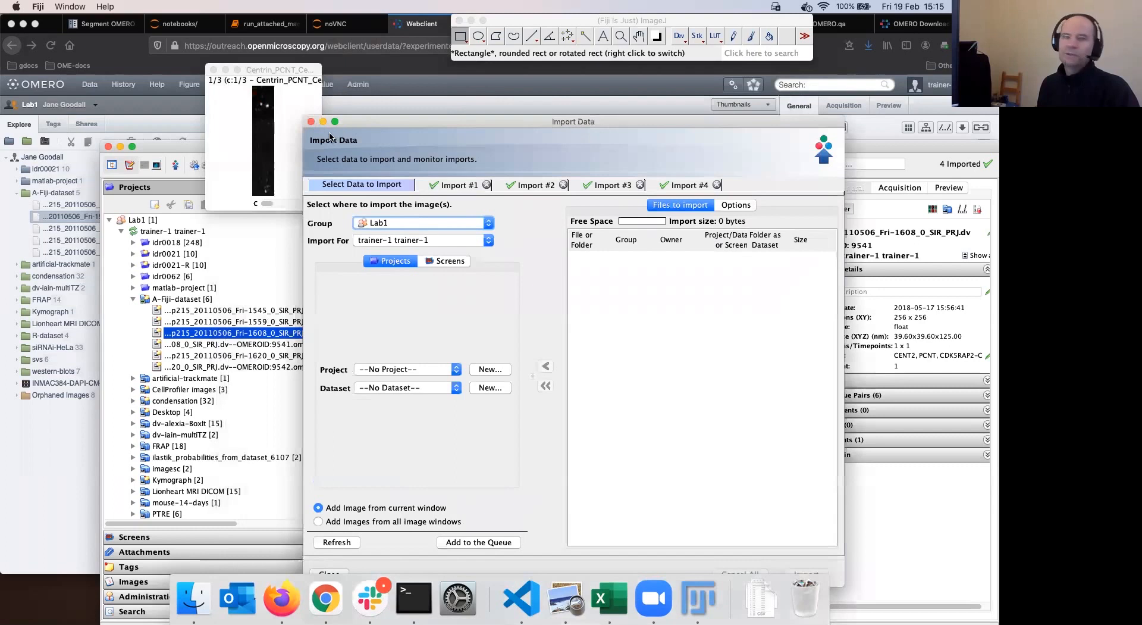
left_click_drag(446, 126, 462, 137)
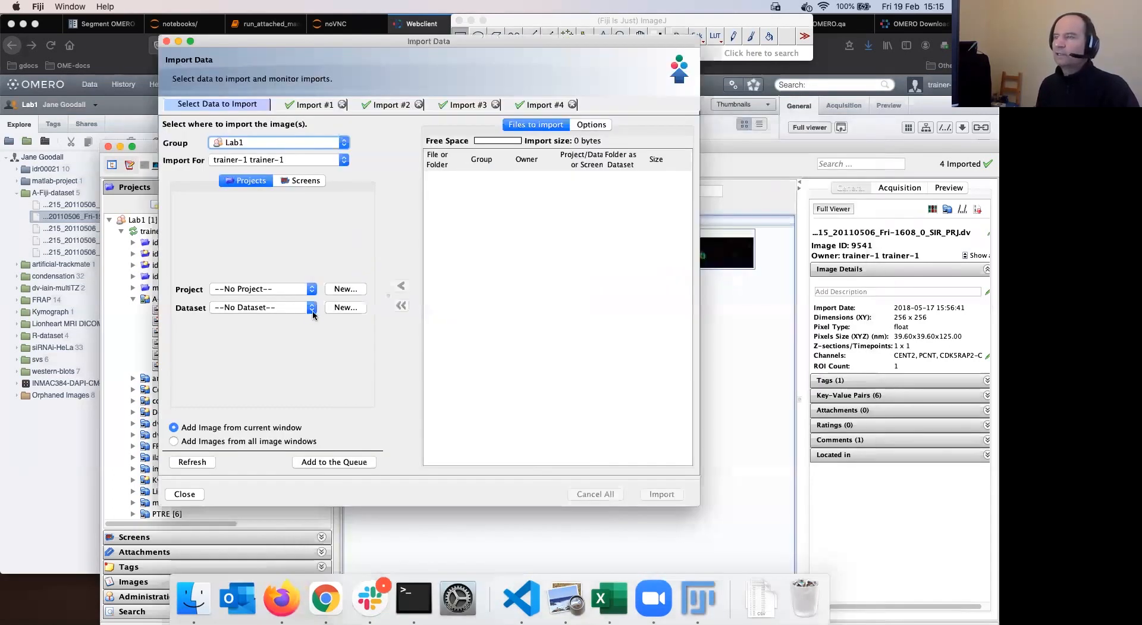
left_click(312, 308)
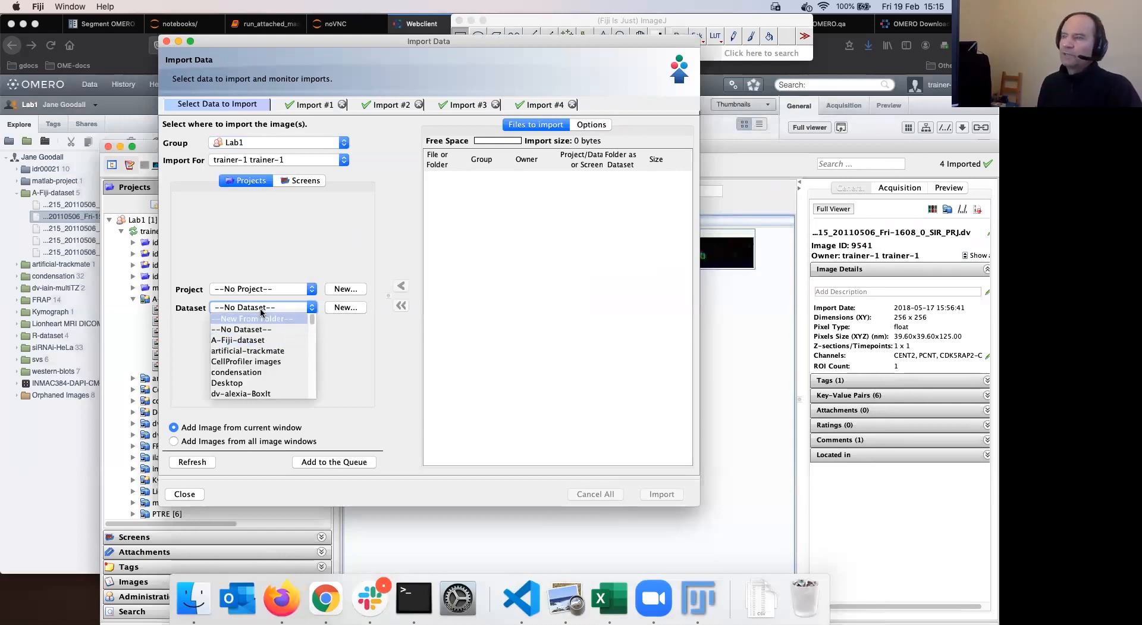
left_click(338, 329)
left_click(311, 307)
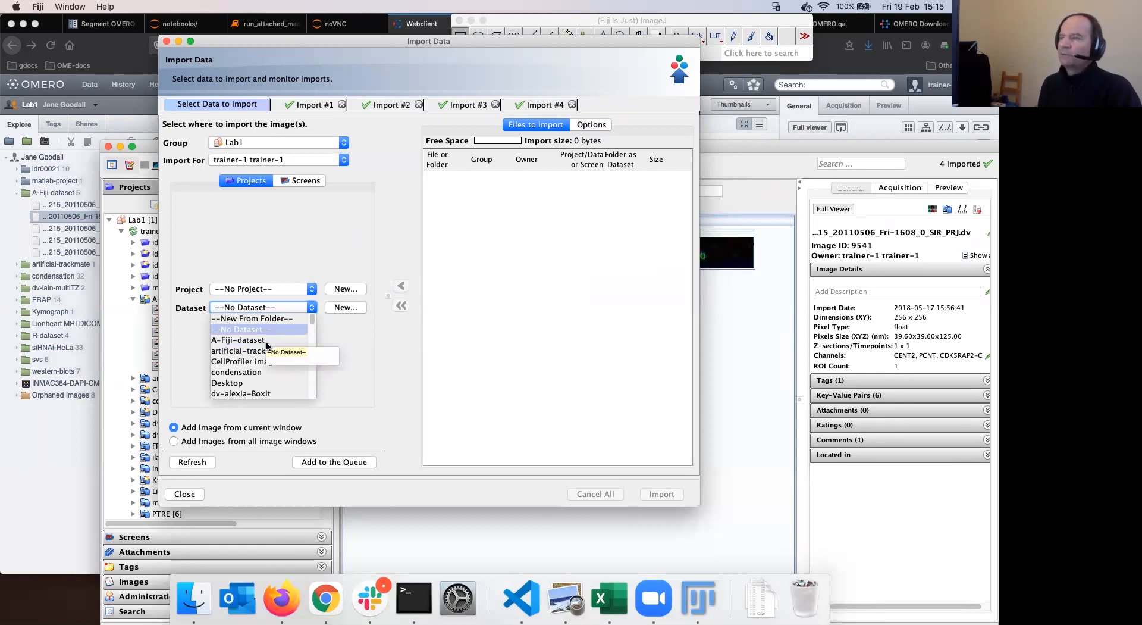
left_click(236, 339)
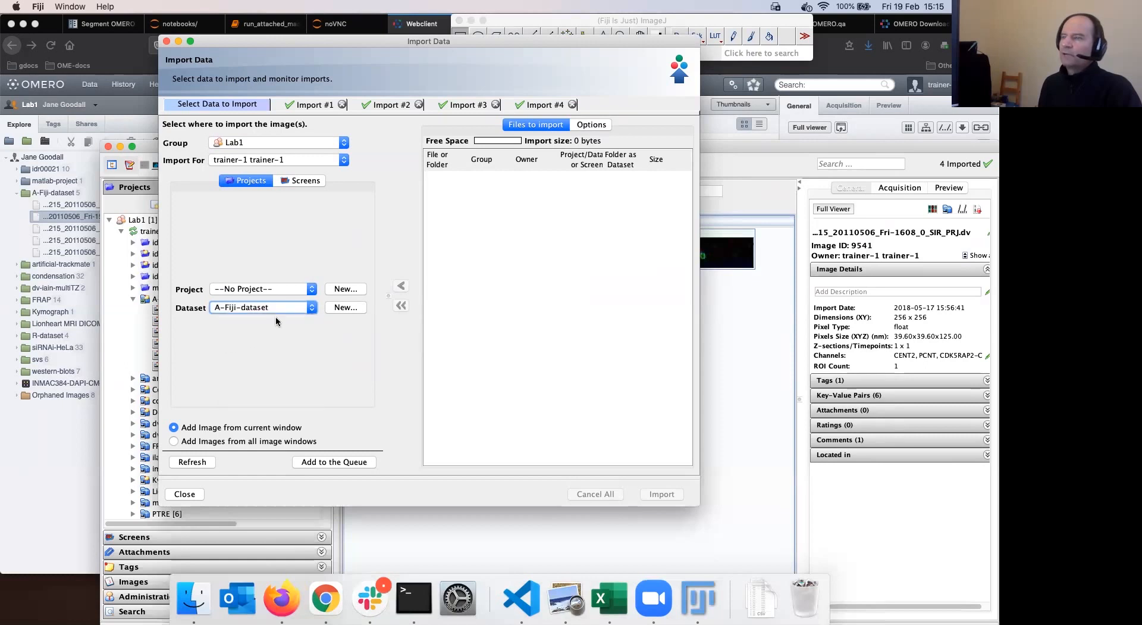
Queue the cropped image, import it to OMERO, and return to the web client
left_click(329, 462)
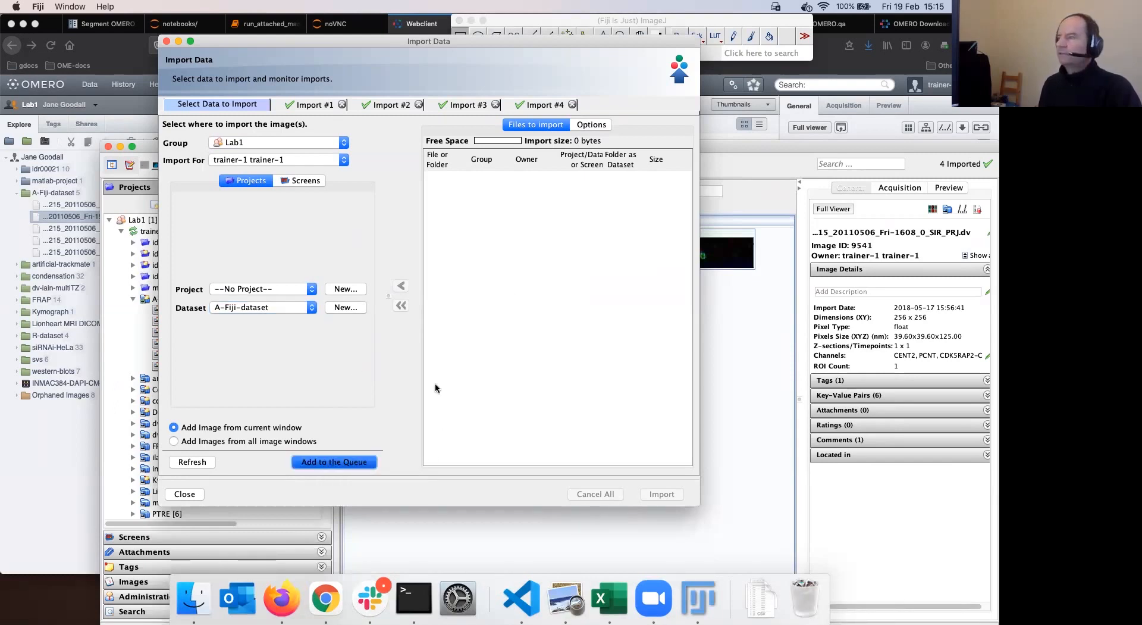
left_click(662, 493)
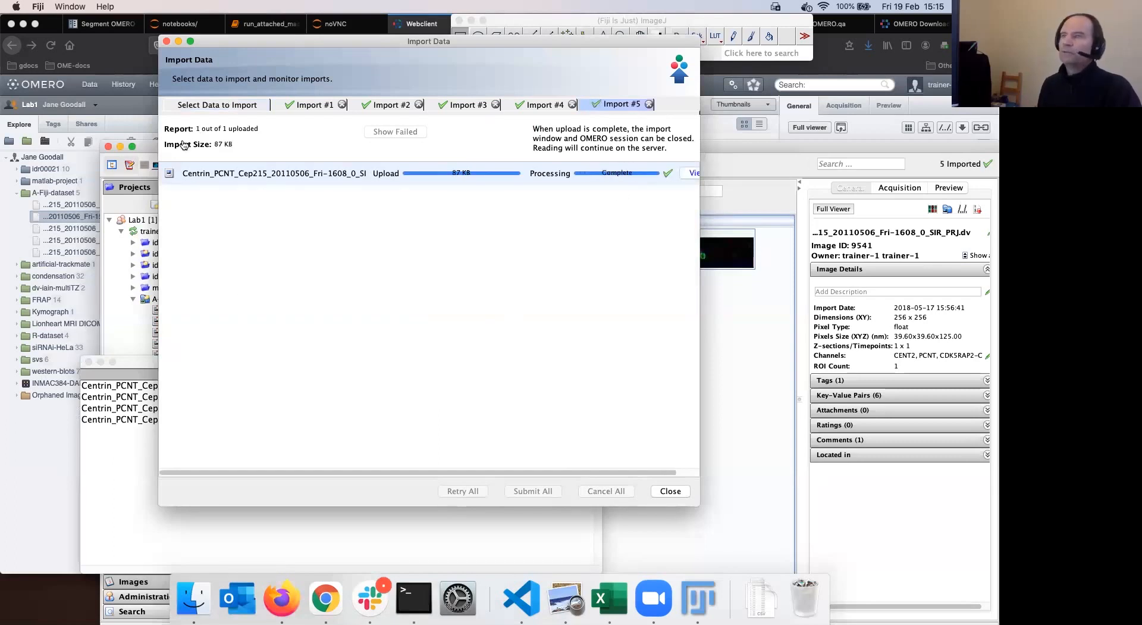
key("super+Tab")
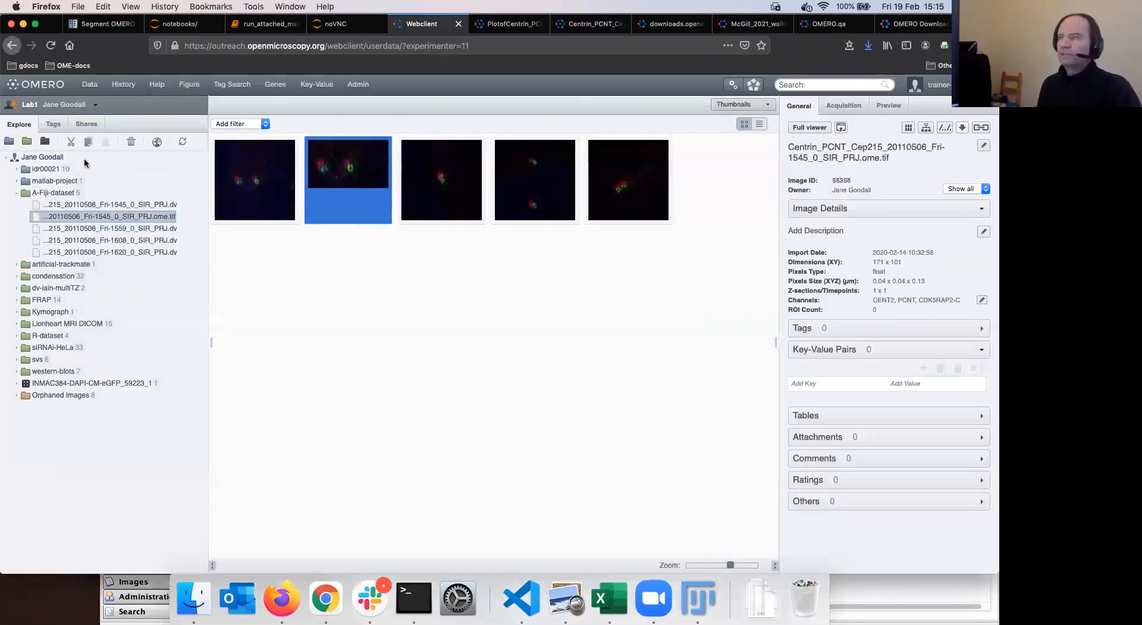
Switch OMERO.web to show the training user's data
left_click(27, 105)
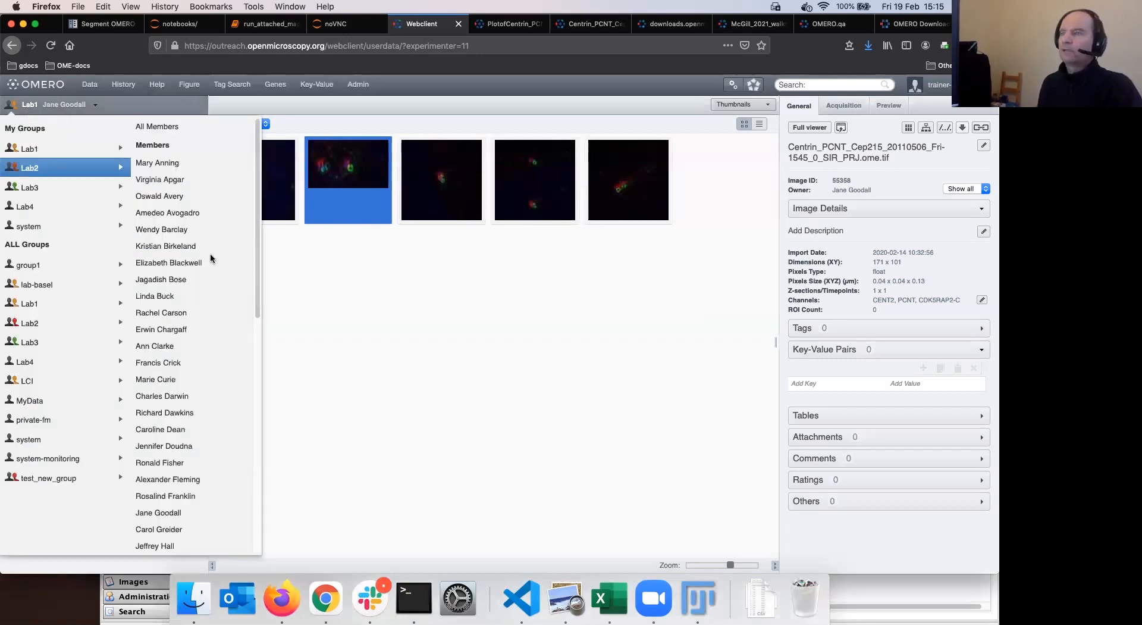
scroll(210, 258, "down", 5)
scroll(210, 258, "down", 10)
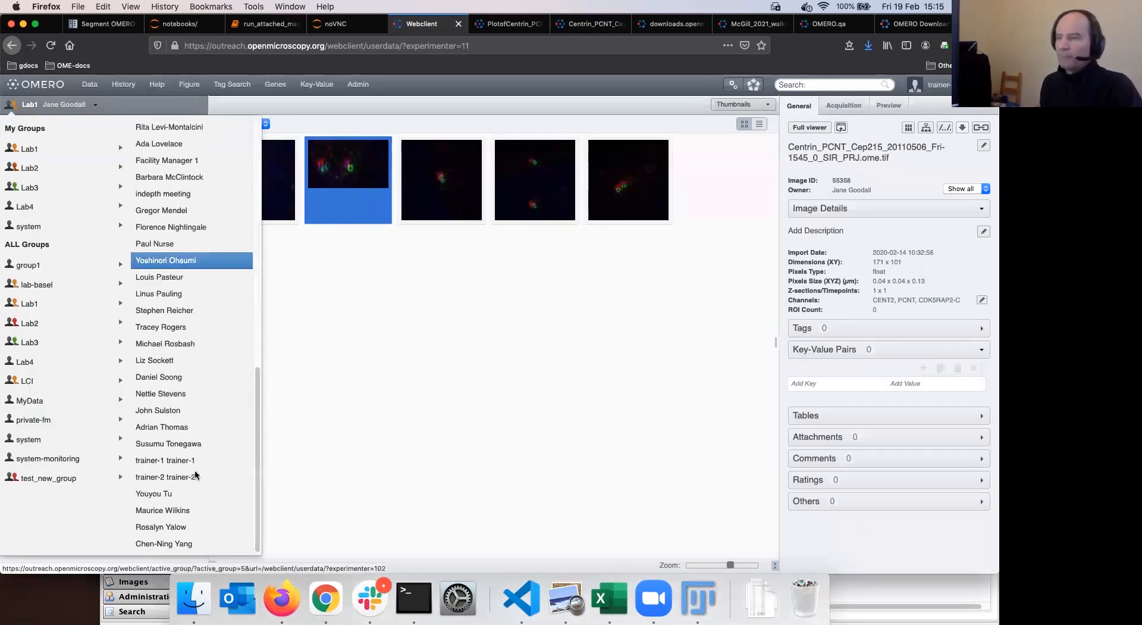
left_click(141, 330)
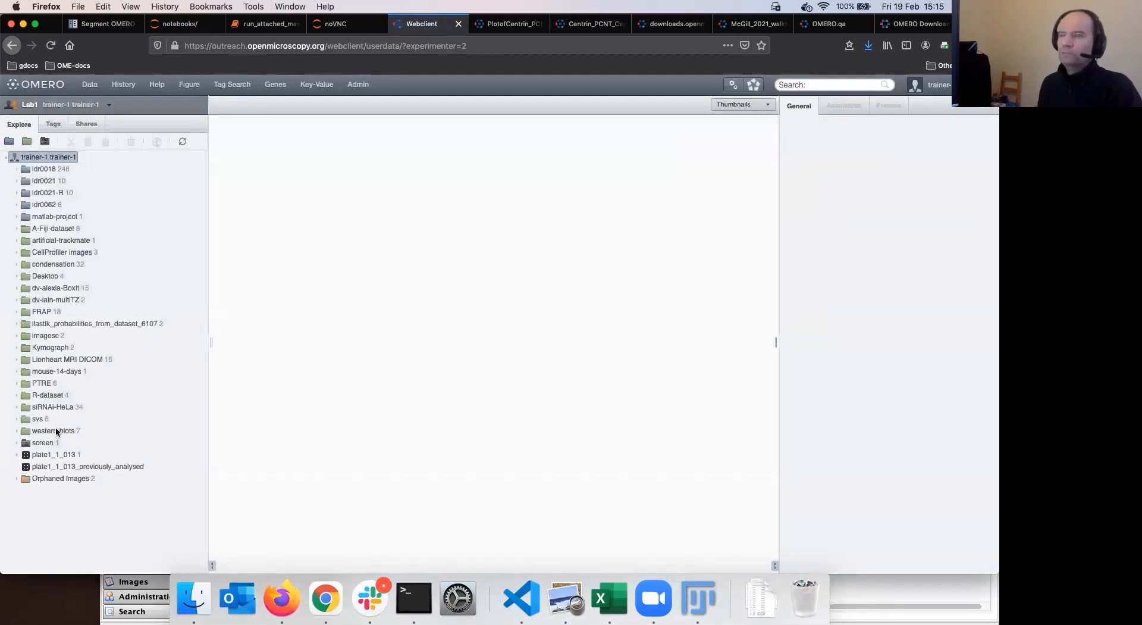
Expand A-Fiji-dataset and inspect the fifth, fourth and eighth (uploaded plot) images
left_click(57, 228)
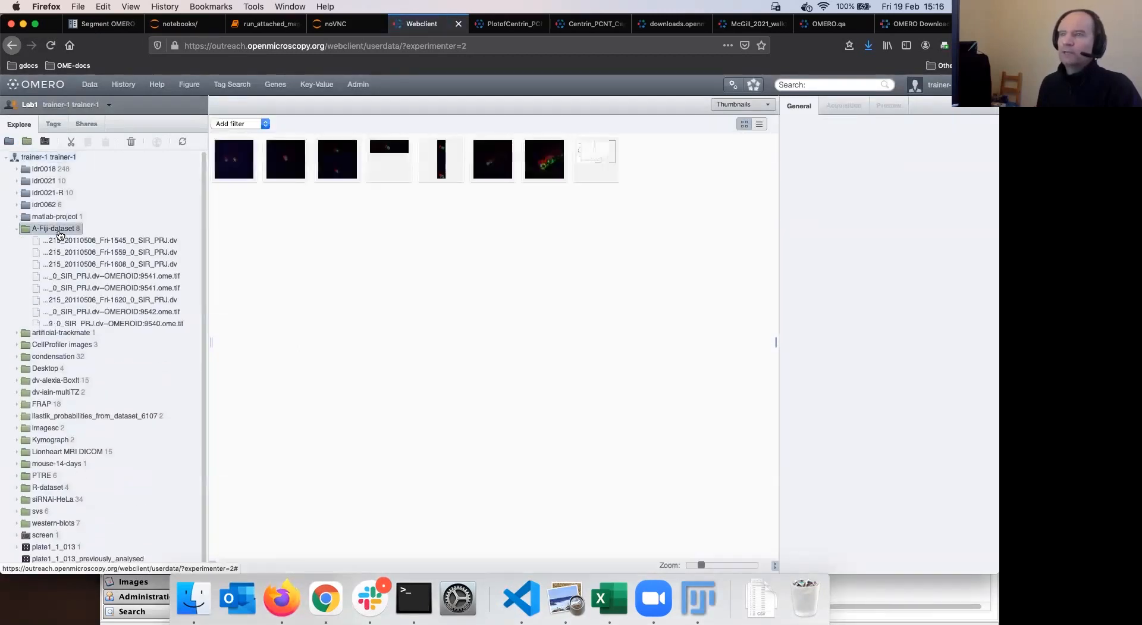
left_click(453, 169)
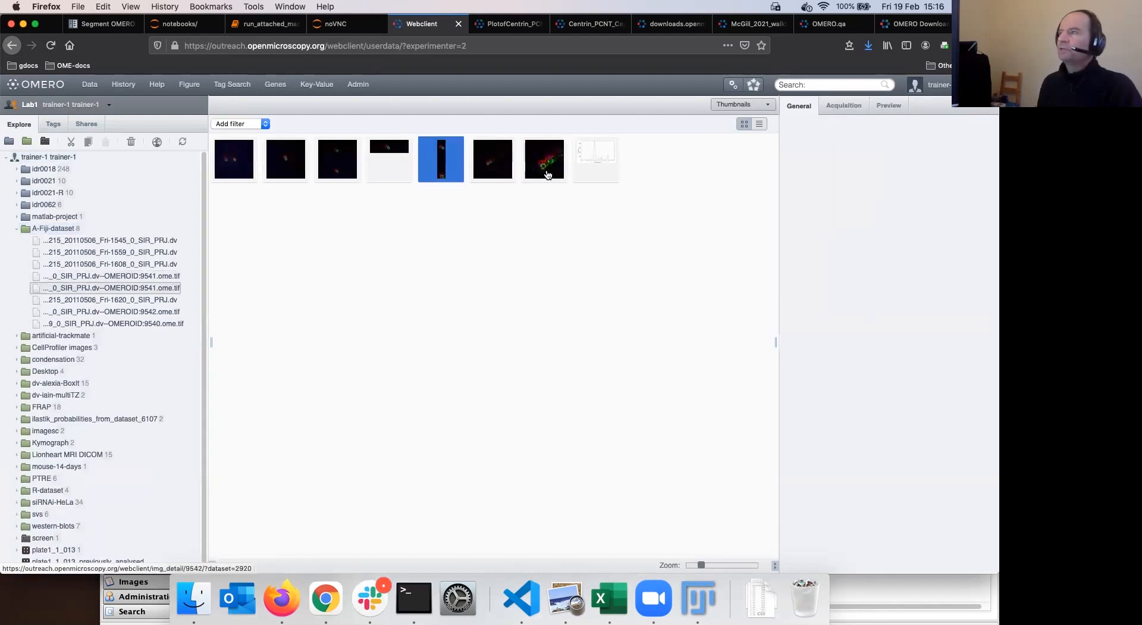
left_click(377, 170)
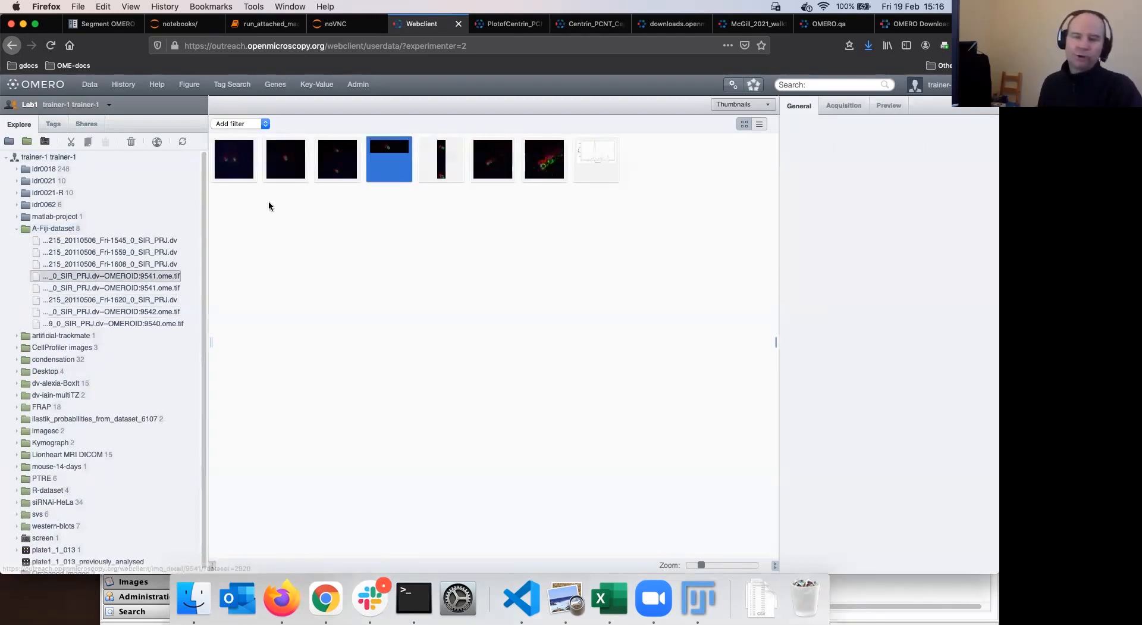
left_click(596, 161)
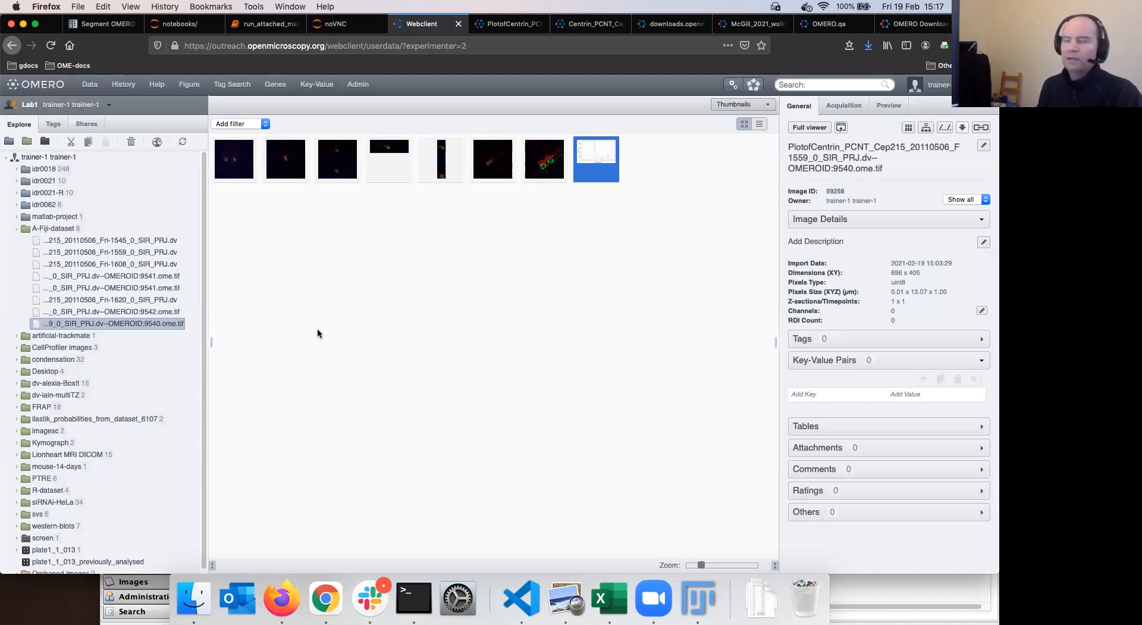
Bring Fiji back to the front after reviewing the plot image's details
left_click(698, 596)
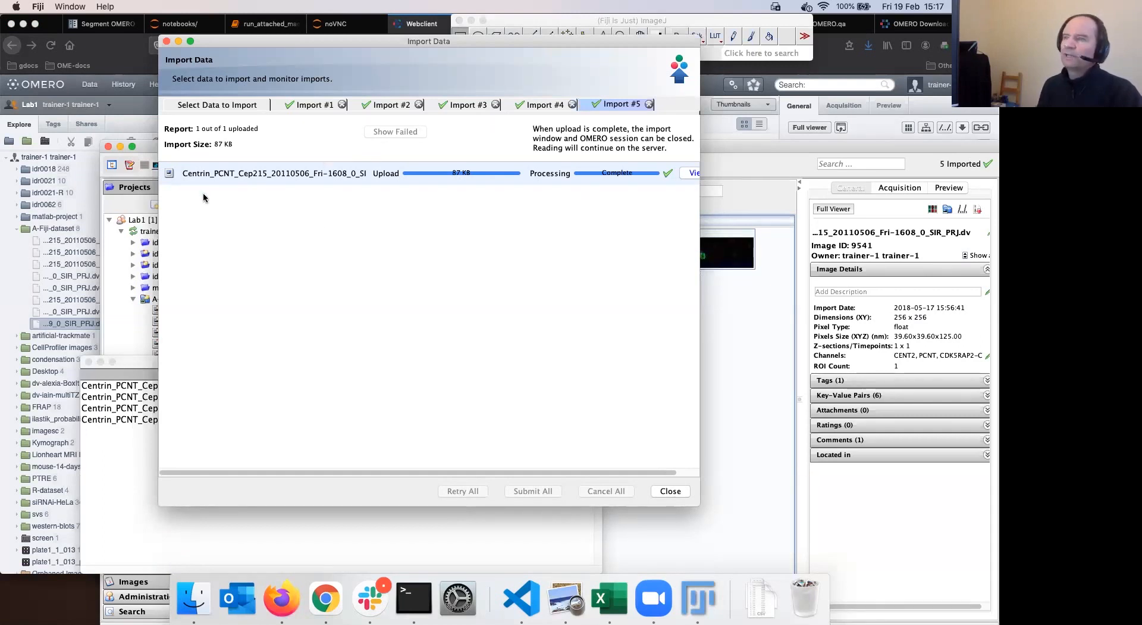
Move the OMERO.insight window higher and close the finished Import Data window
left_click(122, 307)
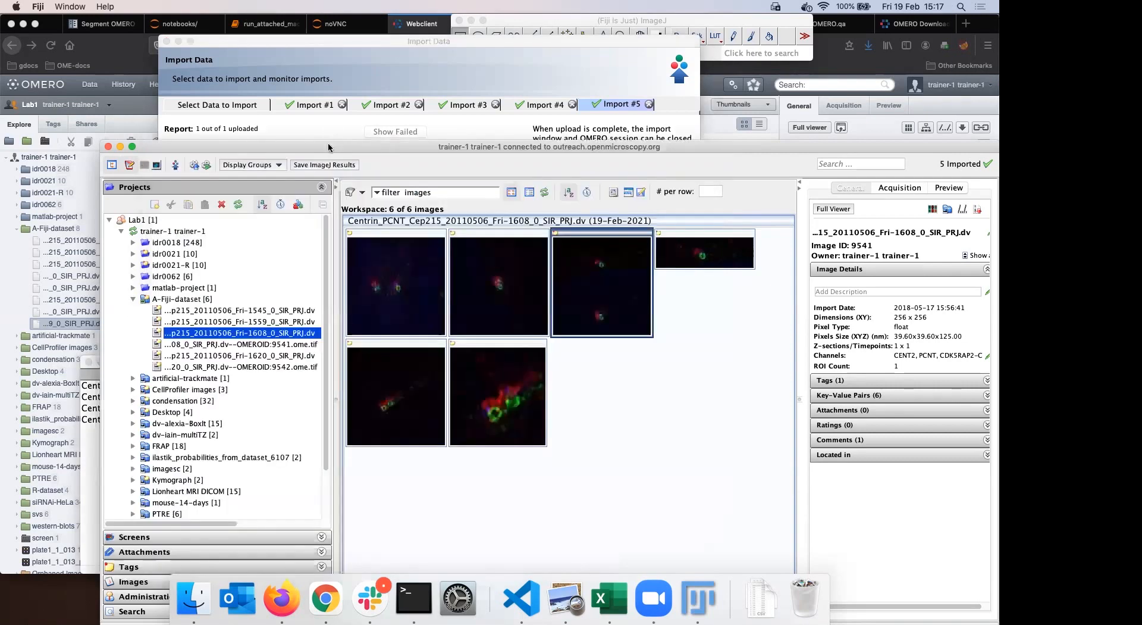
left_click_drag(328, 149, 328, 107)
left_click_drag(337, 42, 380, 55)
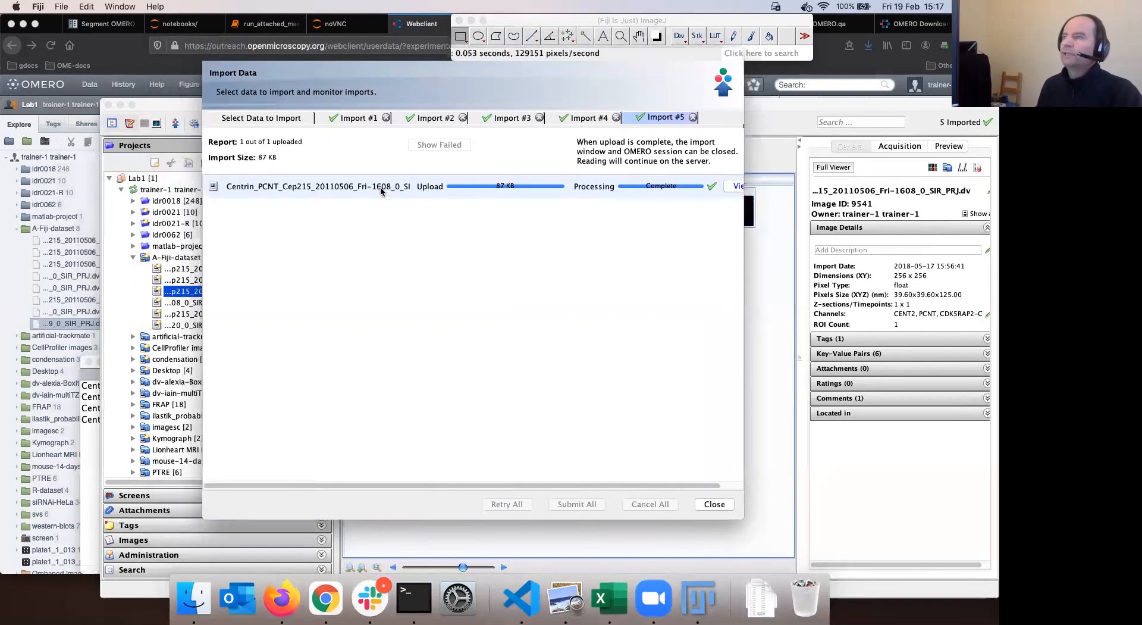
left_click(210, 55)
Close the cropped Fri-1608 image and open the OMEROID:9542 ome.tif image
left_click(264, 74)
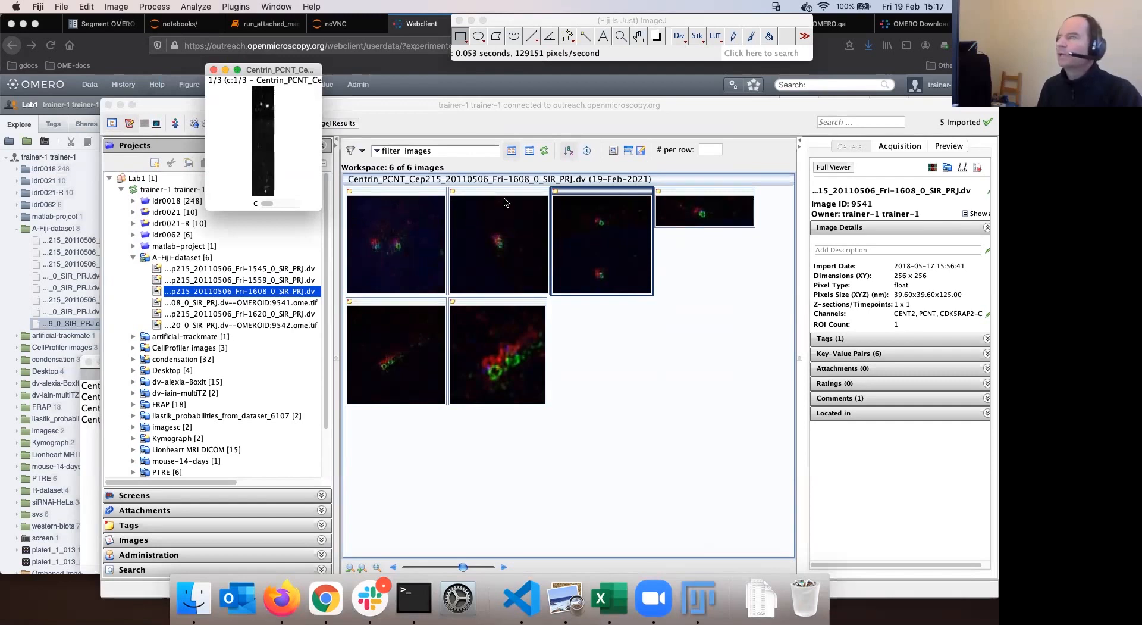
key("super+w")
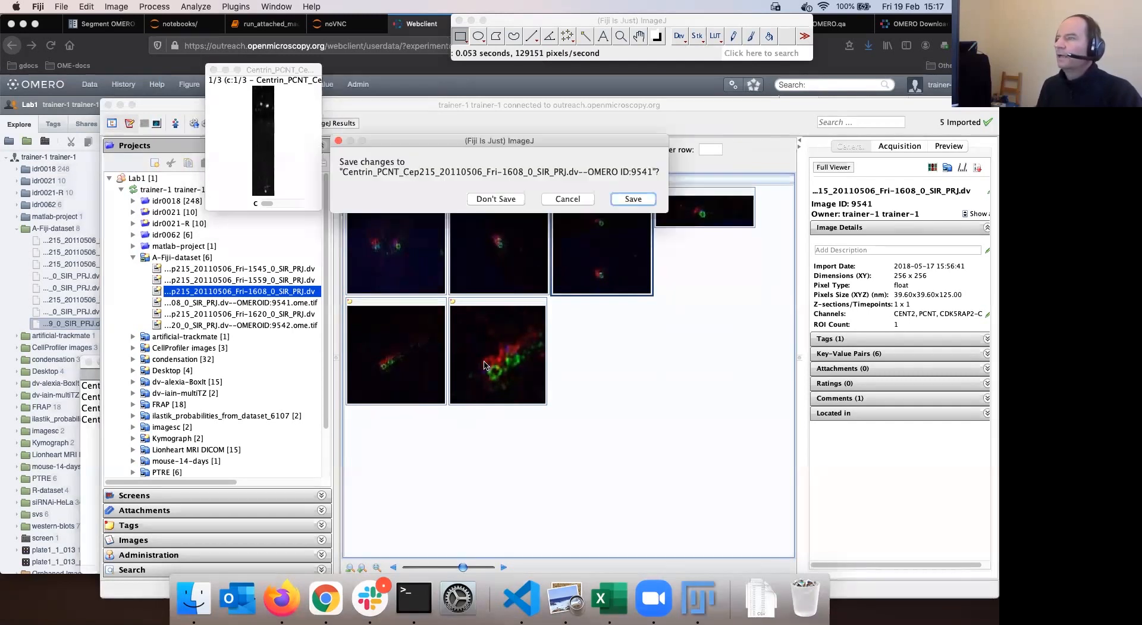
left_click(485, 365)
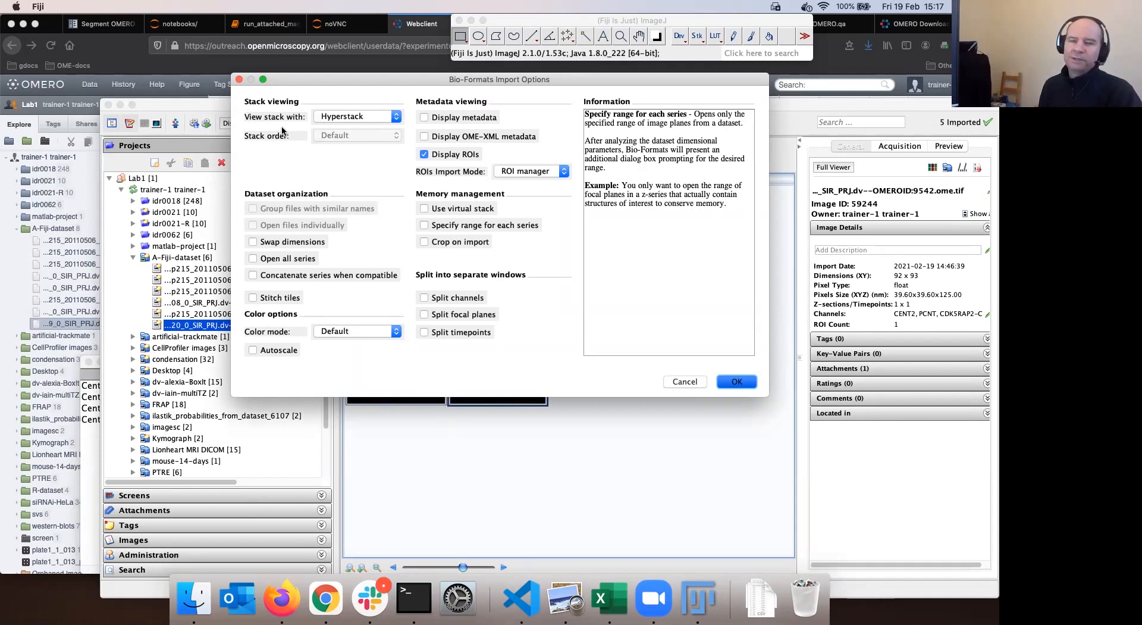
Open the image, crop it to a small rectangle, and open Save Image(s) to OMERO
key("Return")
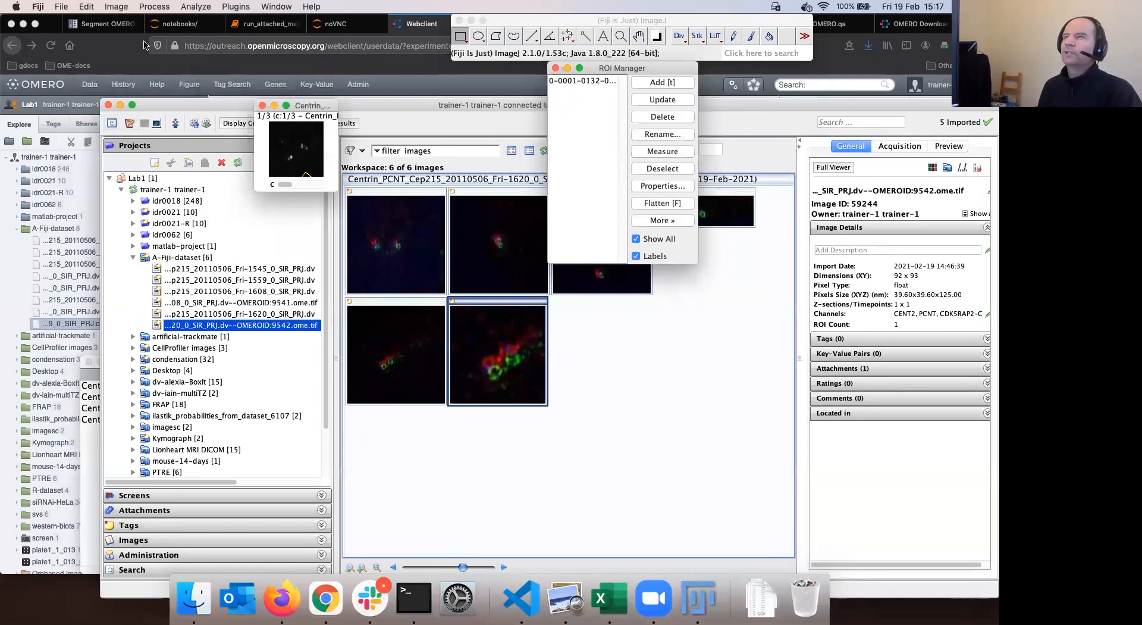
left_click(116, 7)
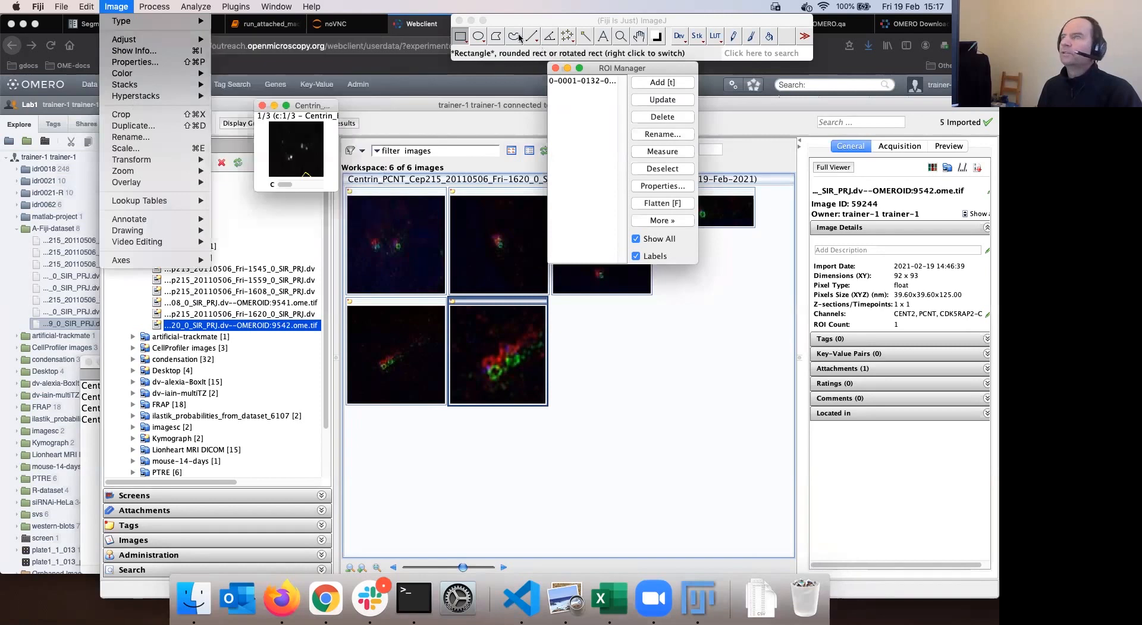
left_click(292, 137)
left_click_drag(290, 138, 309, 159)
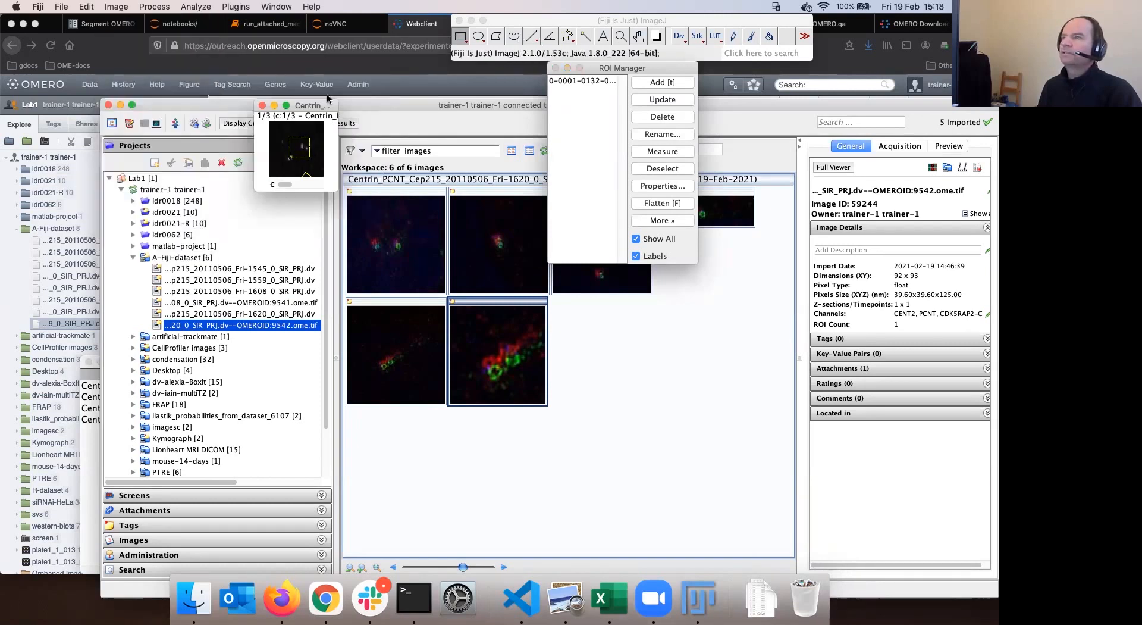
left_click(117, 7)
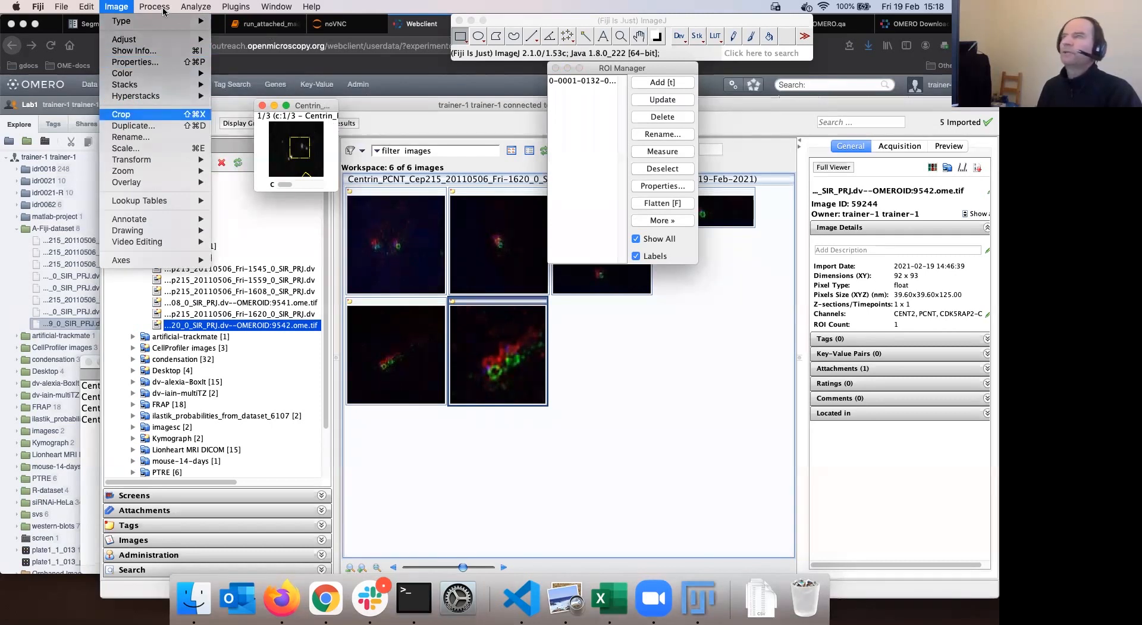
left_click(239, 8)
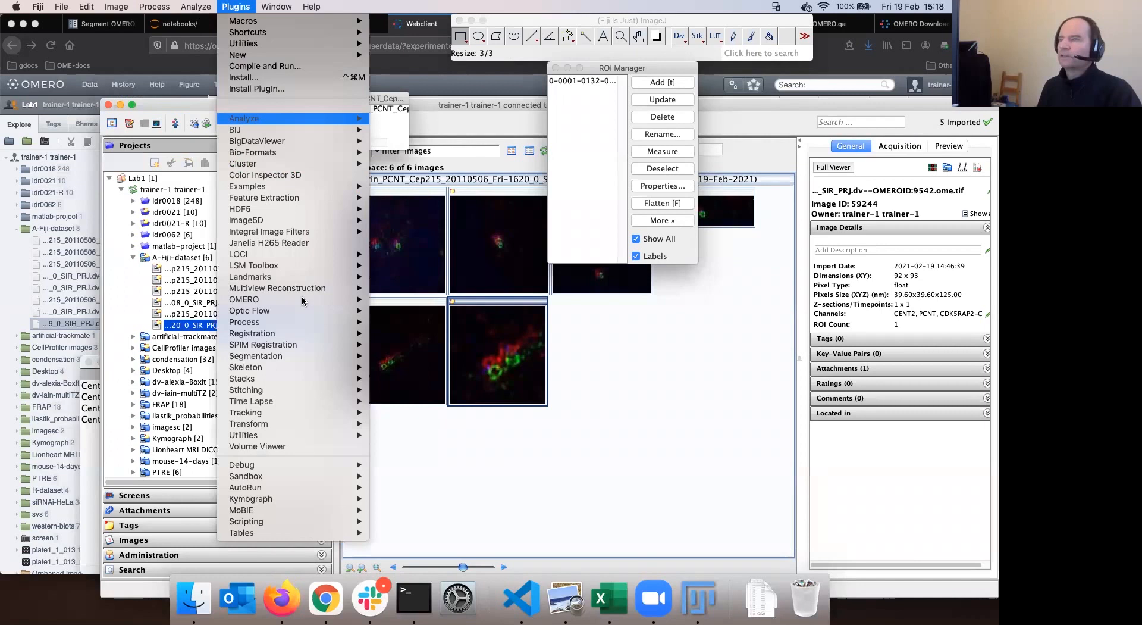
mouse_move(302, 300)
left_click(421, 309)
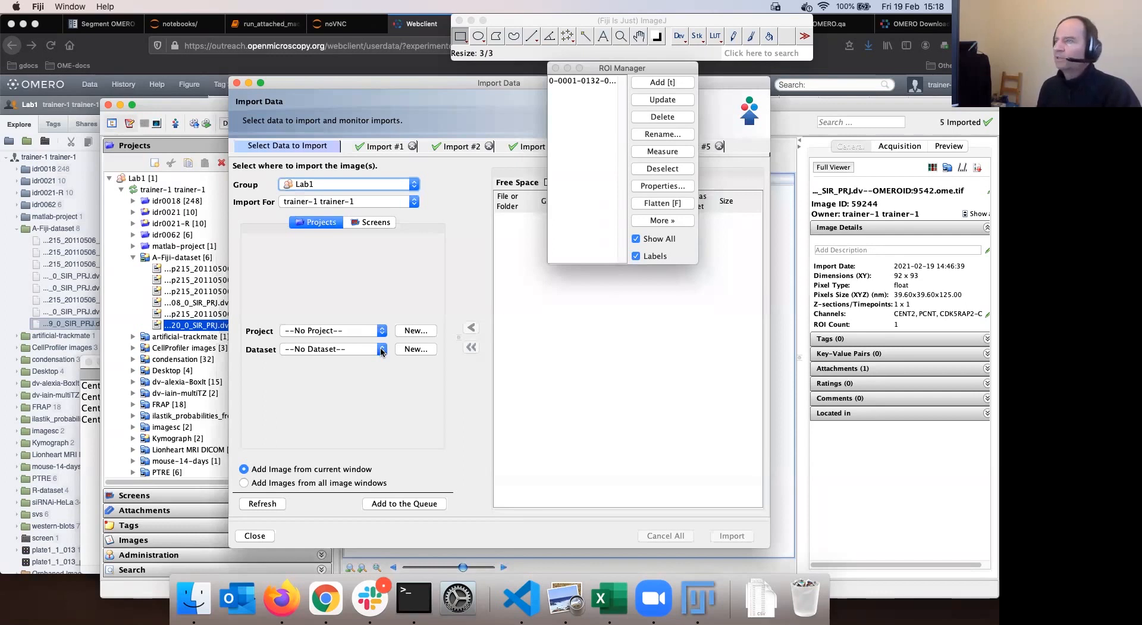
Set the import destination to the other user's A-Fiji-dataset
left_click(414, 206)
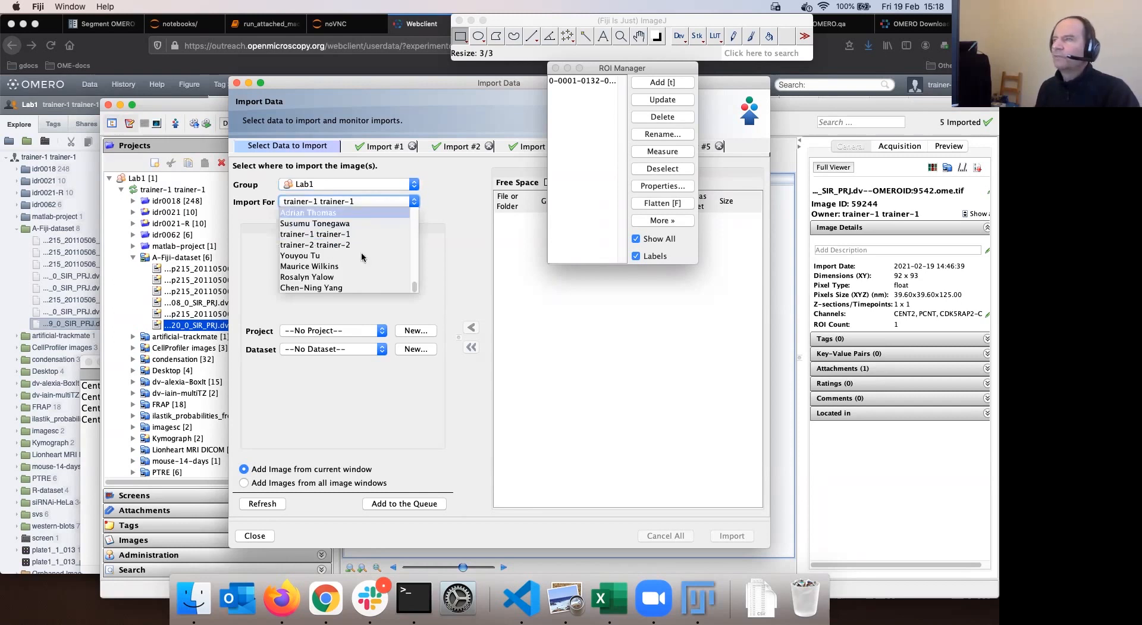
scroll(364, 250, "up", 5)
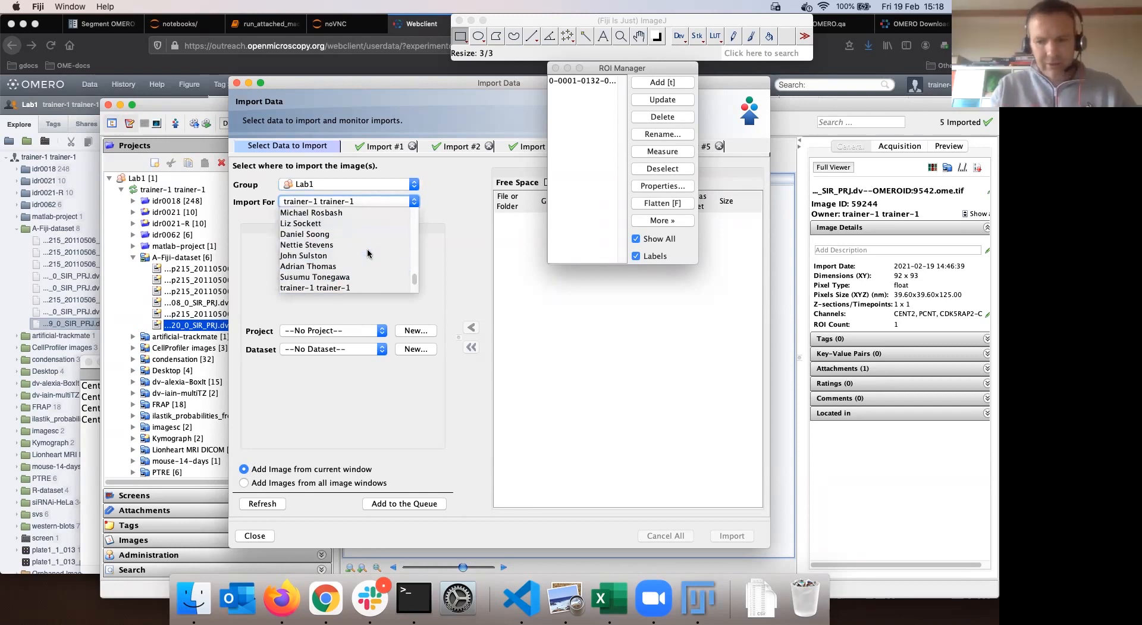
scroll(369, 253, "up", 8)
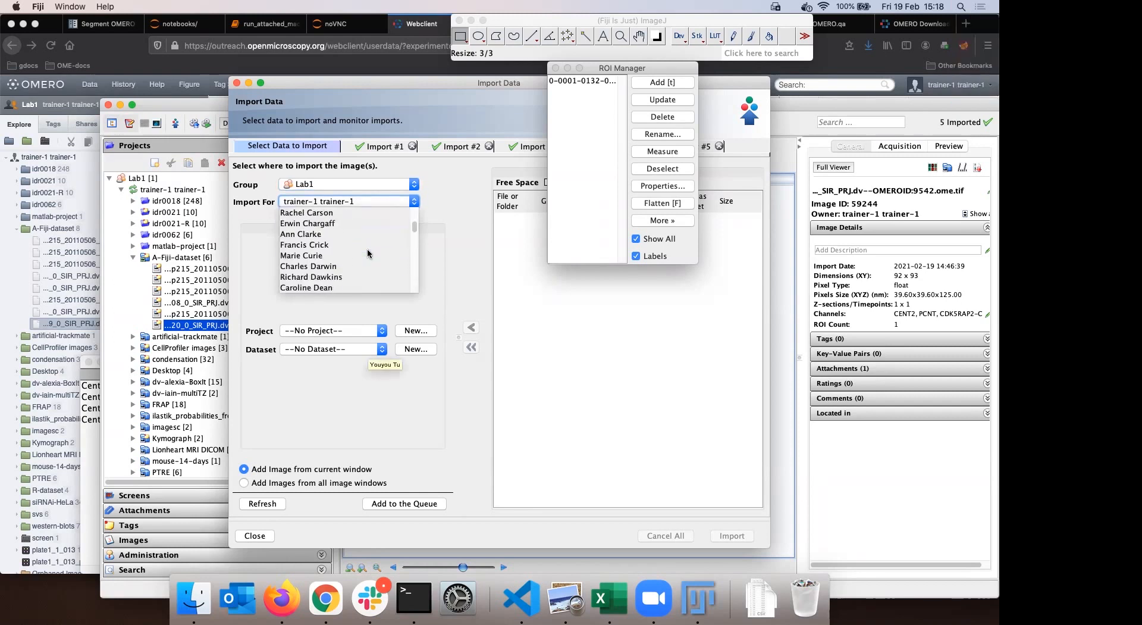
scroll(368, 253, "down", 4)
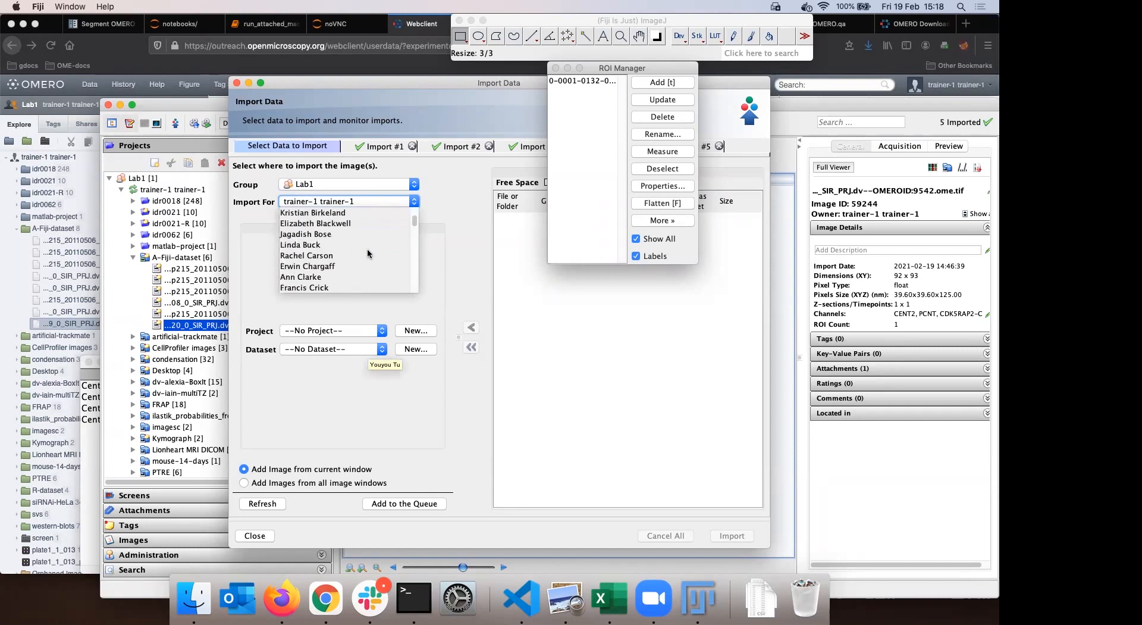
scroll(369, 254, "down", 2)
scroll(367, 255, "down", 2)
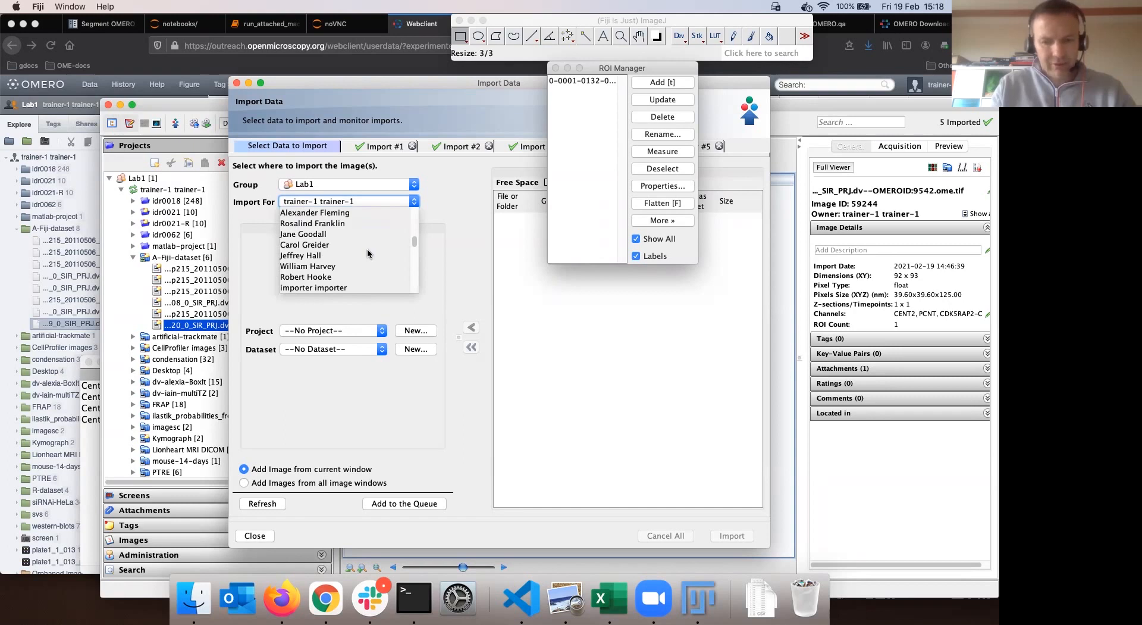
left_click(382, 349)
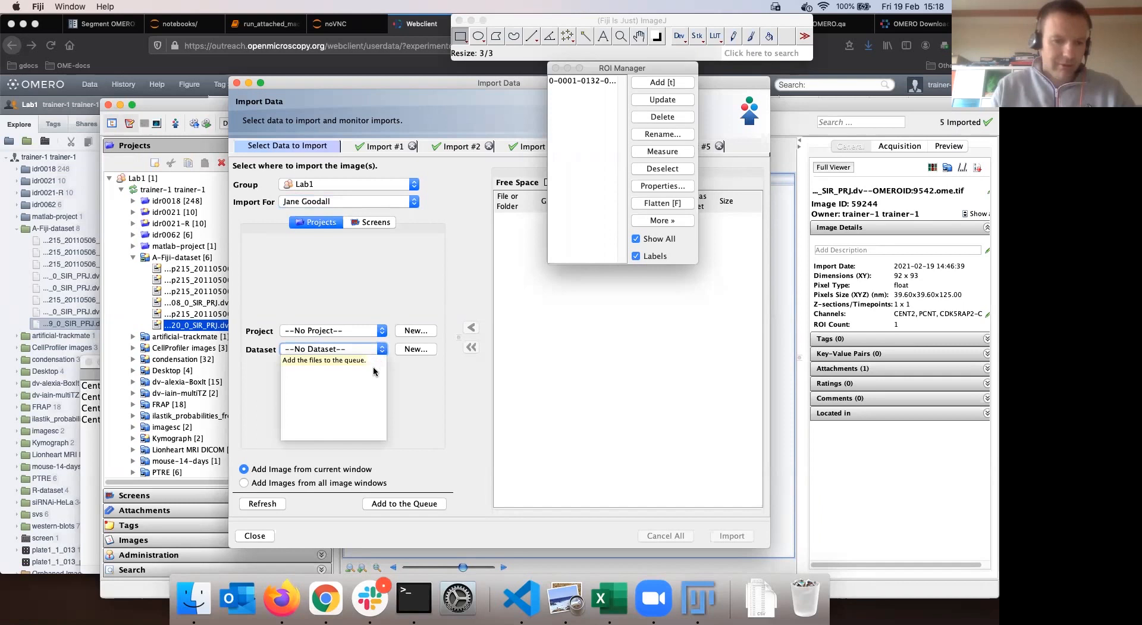
left_click(343, 383)
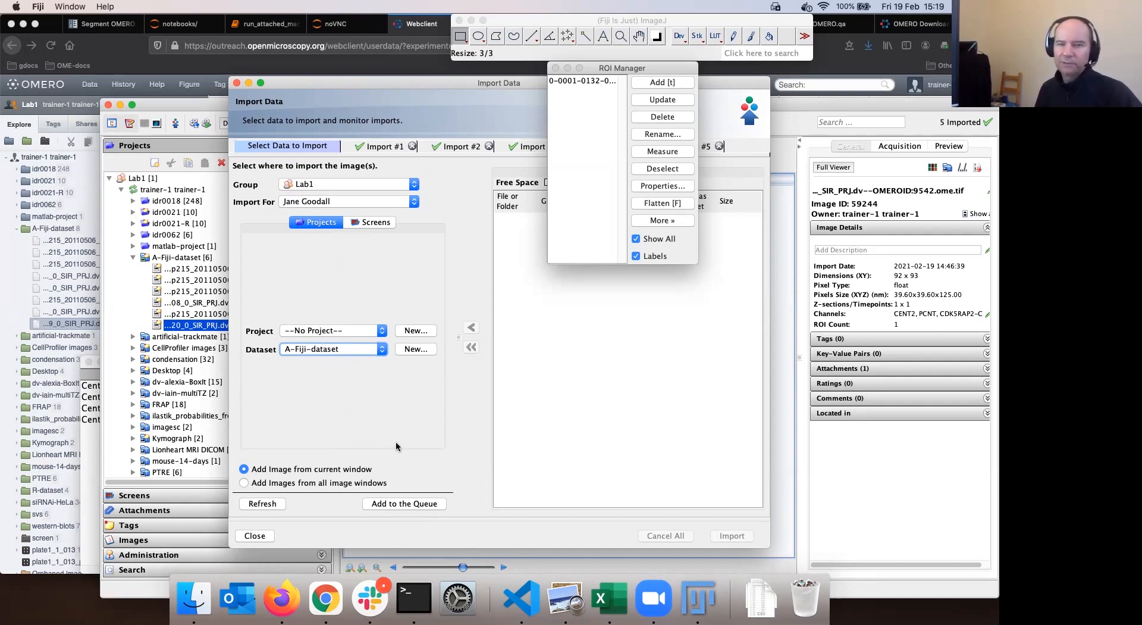
Queue the current cropped image and start the import upload
left_click(405, 504)
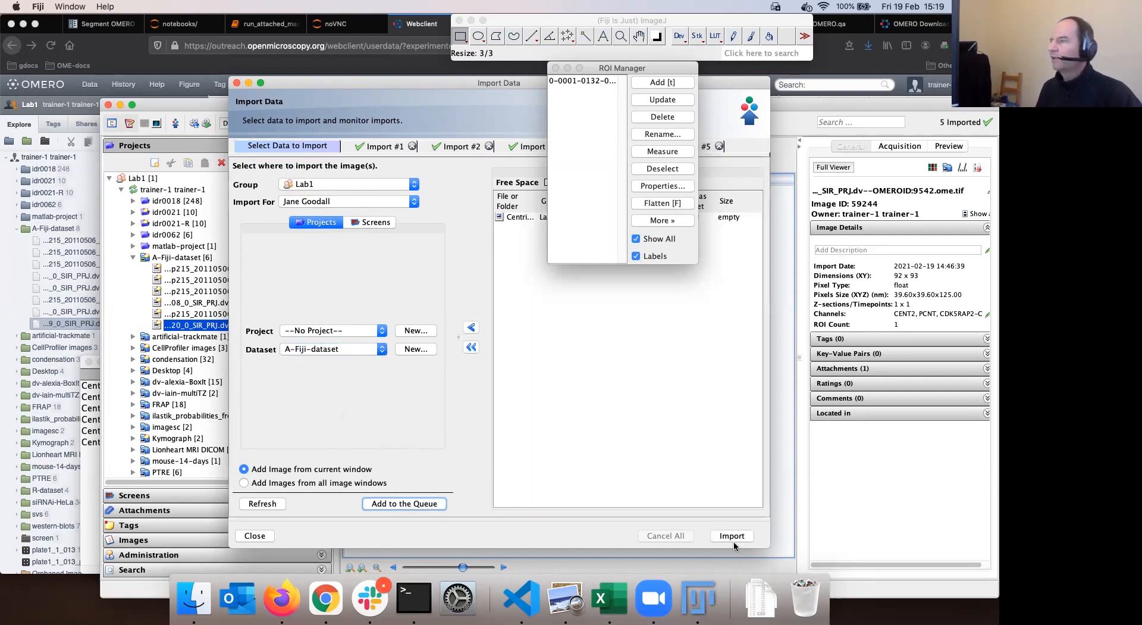
left_click(733, 537)
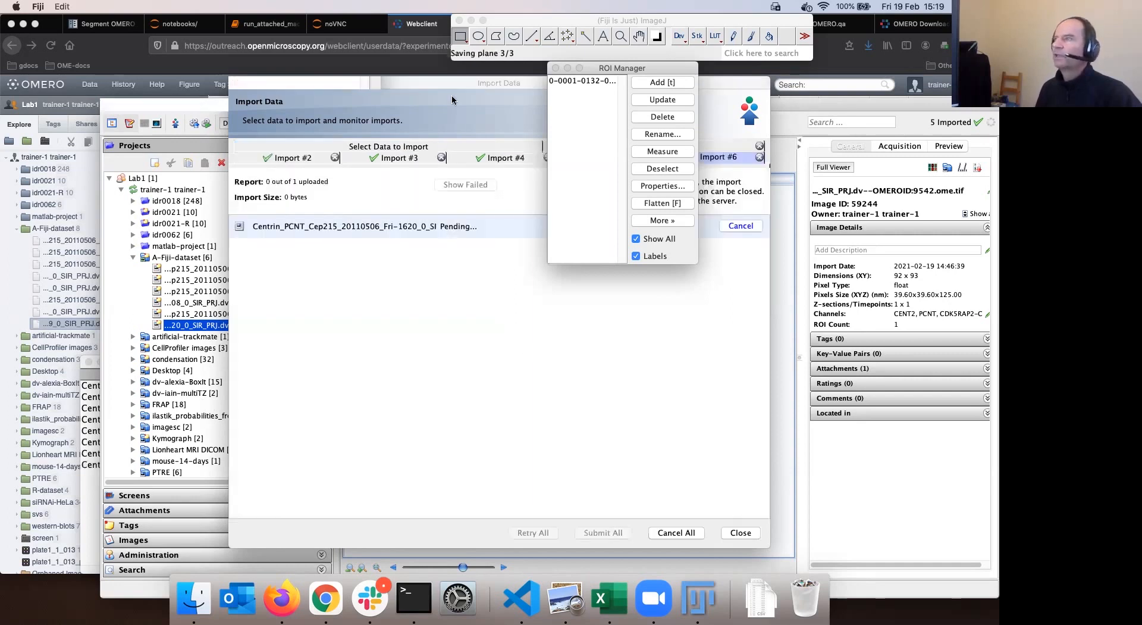
left_click_drag(457, 82, 319, 91)
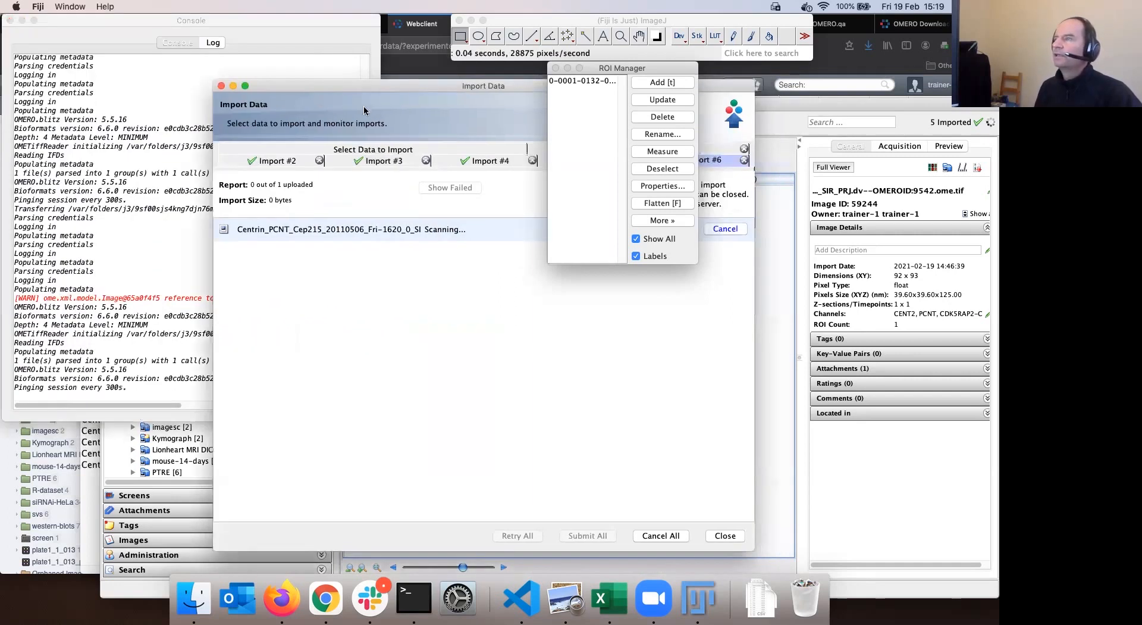
Return to the OMERO web client and open the group and member list
left_click(283, 597)
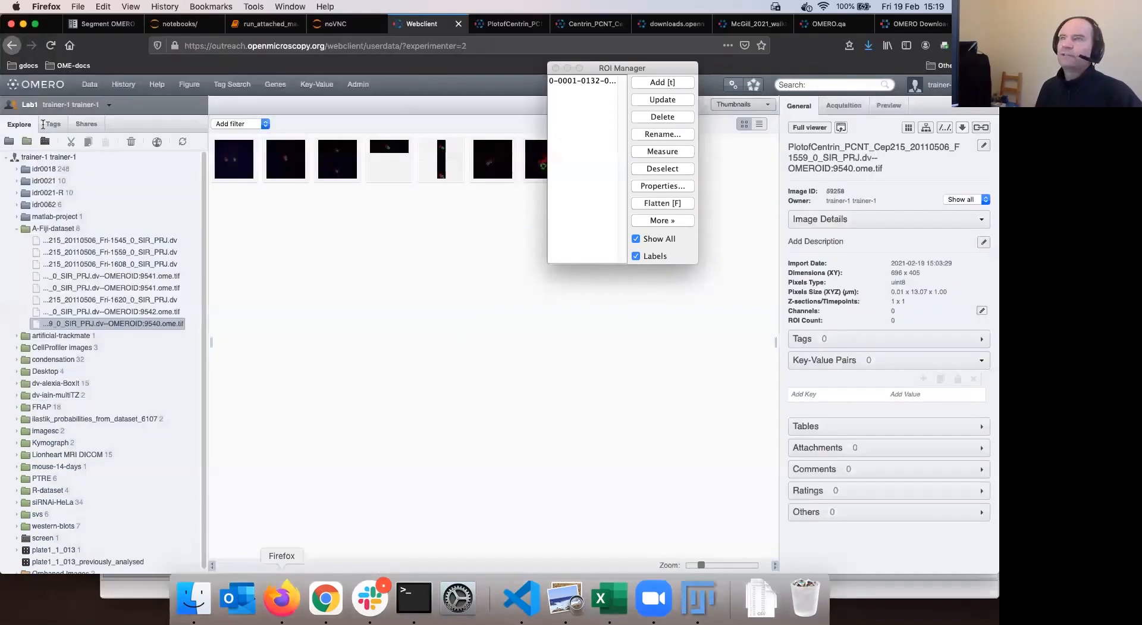
left_click(43, 105)
mouse_move(48, 151)
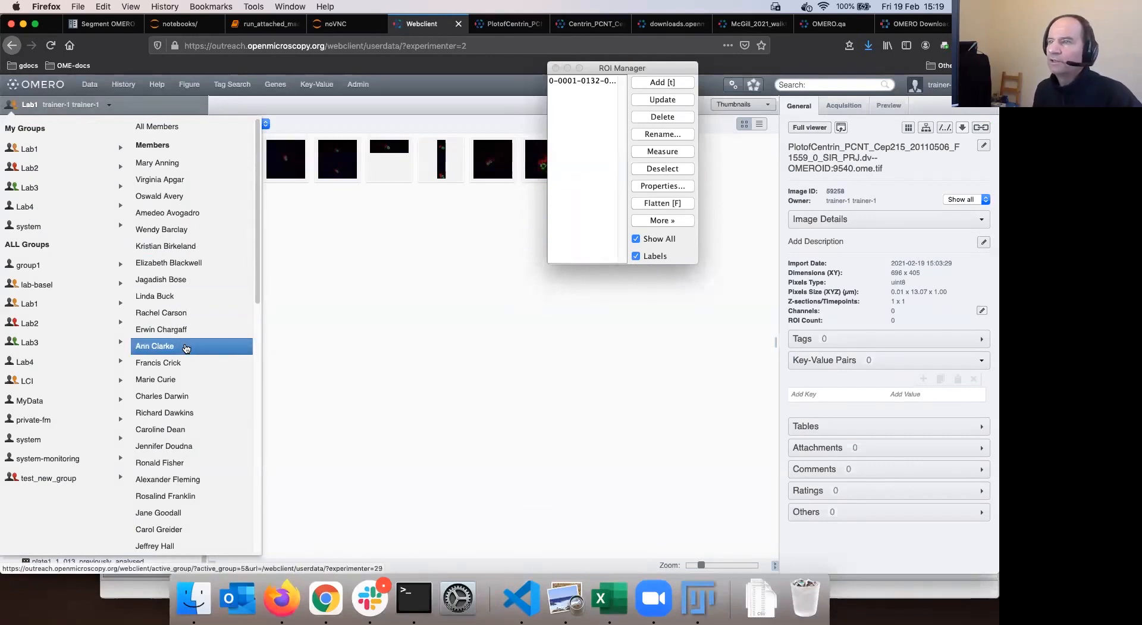
Show the other lab member's A-Fiji-dataset and select its newest image
scroll(186, 348, "down", 5)
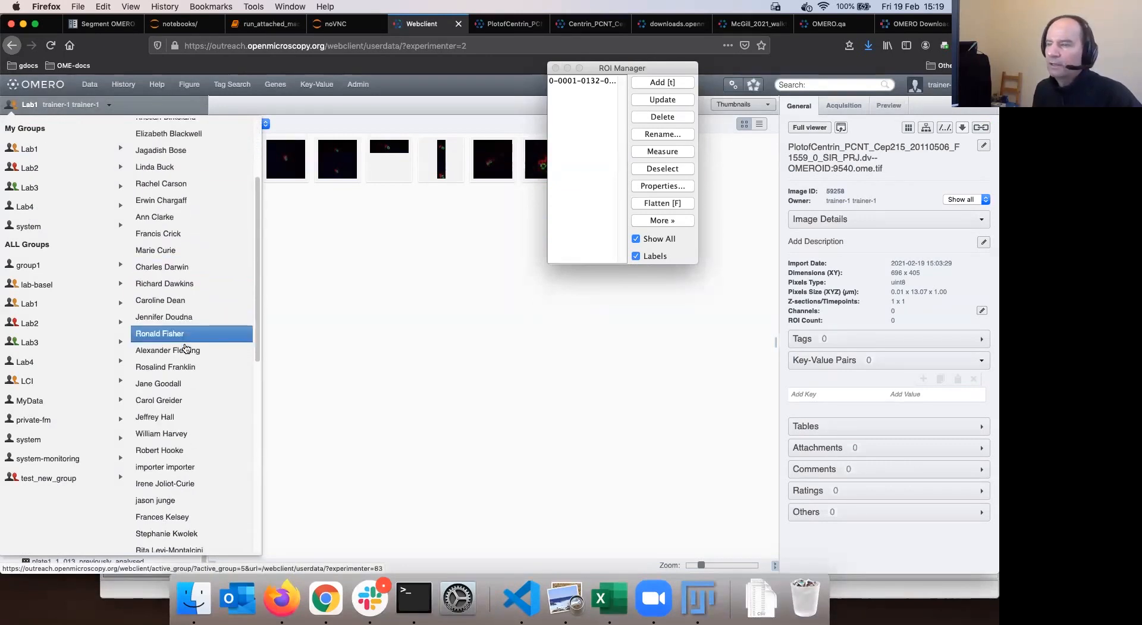
left_click(191, 349)
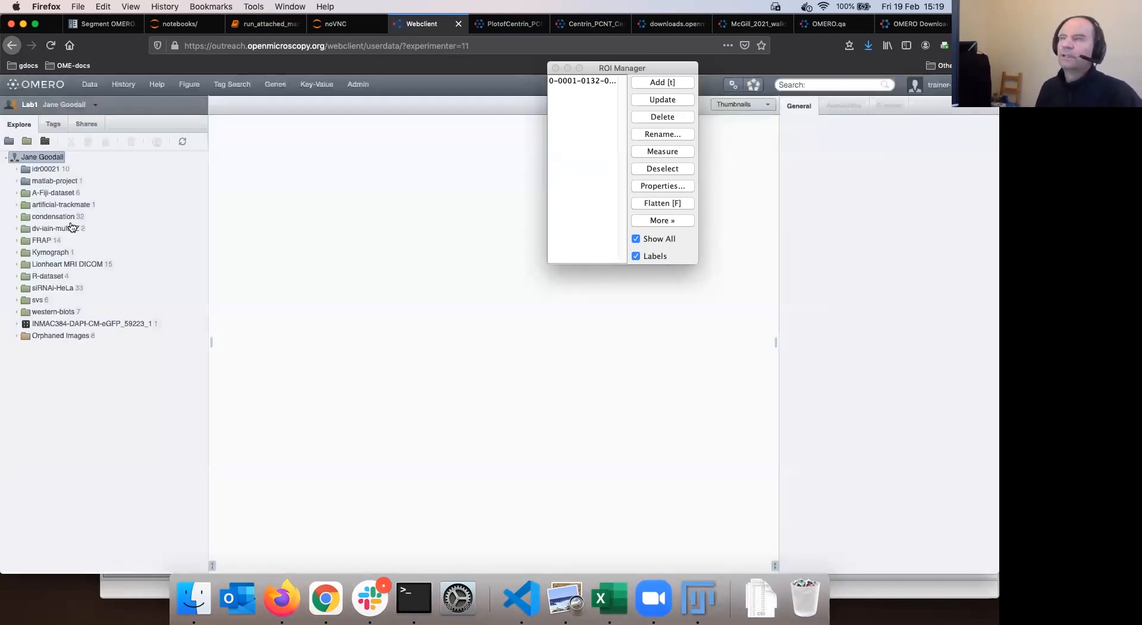
left_click(47, 195)
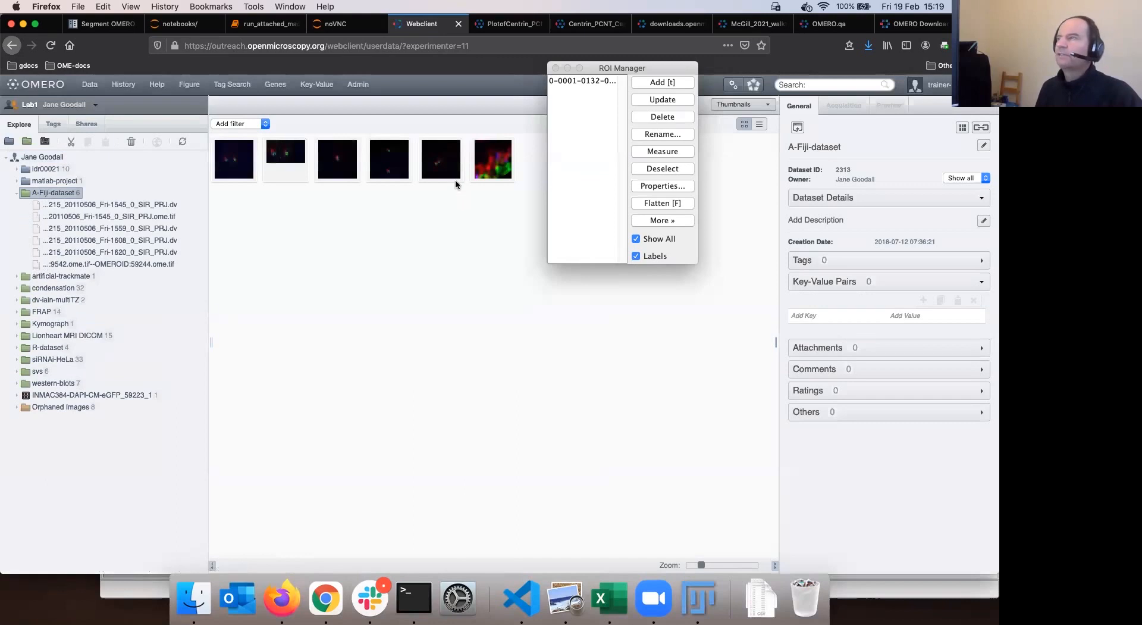
left_click(497, 167)
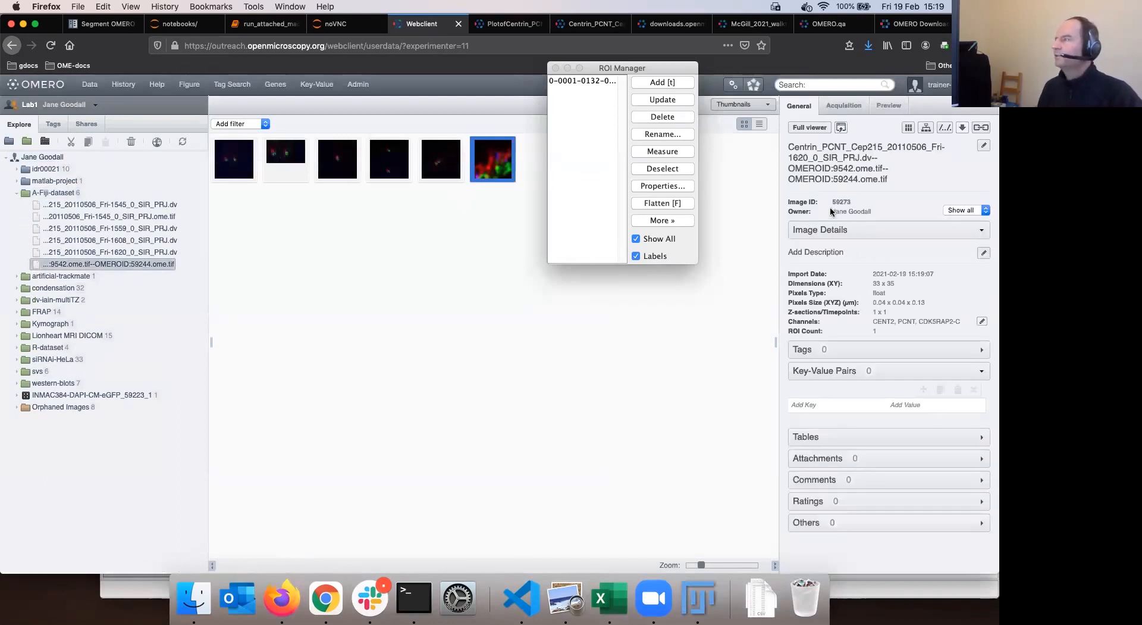
Check the image's owner and name, noting the original ID 59244
left_click_drag(833, 210, 872, 211)
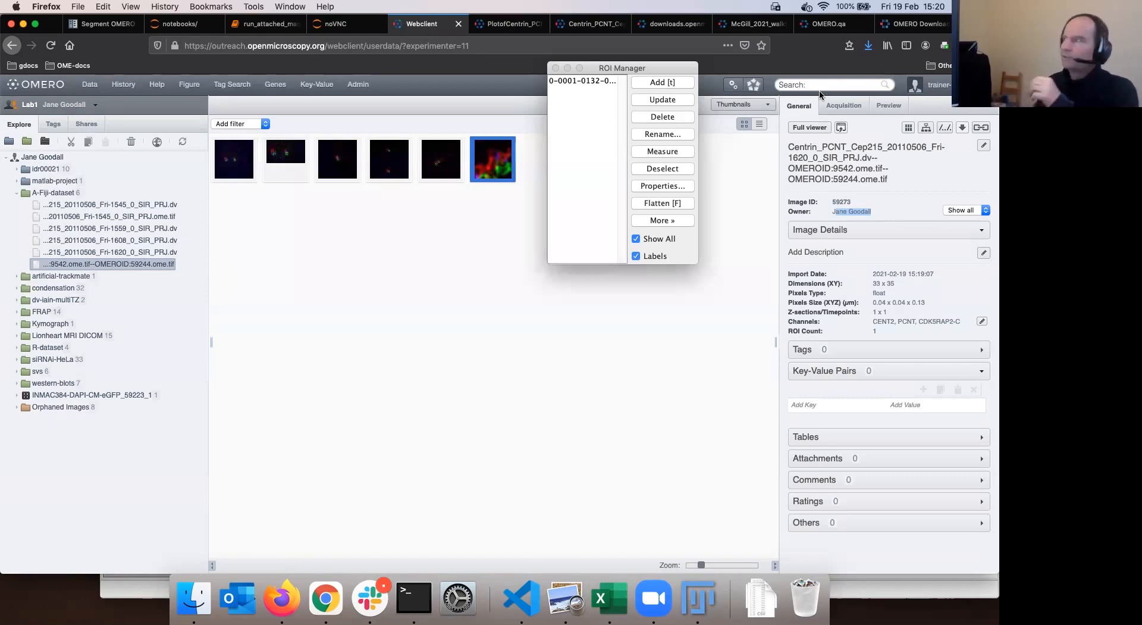
double_click(790, 148)
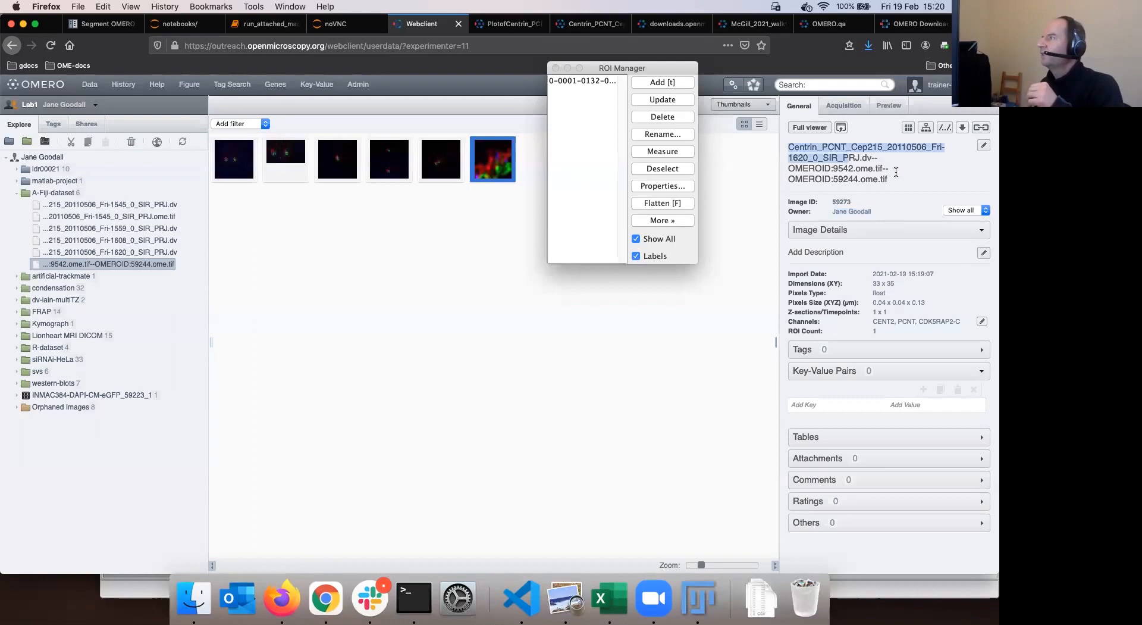
left_click_drag(896, 172, 899, 172)
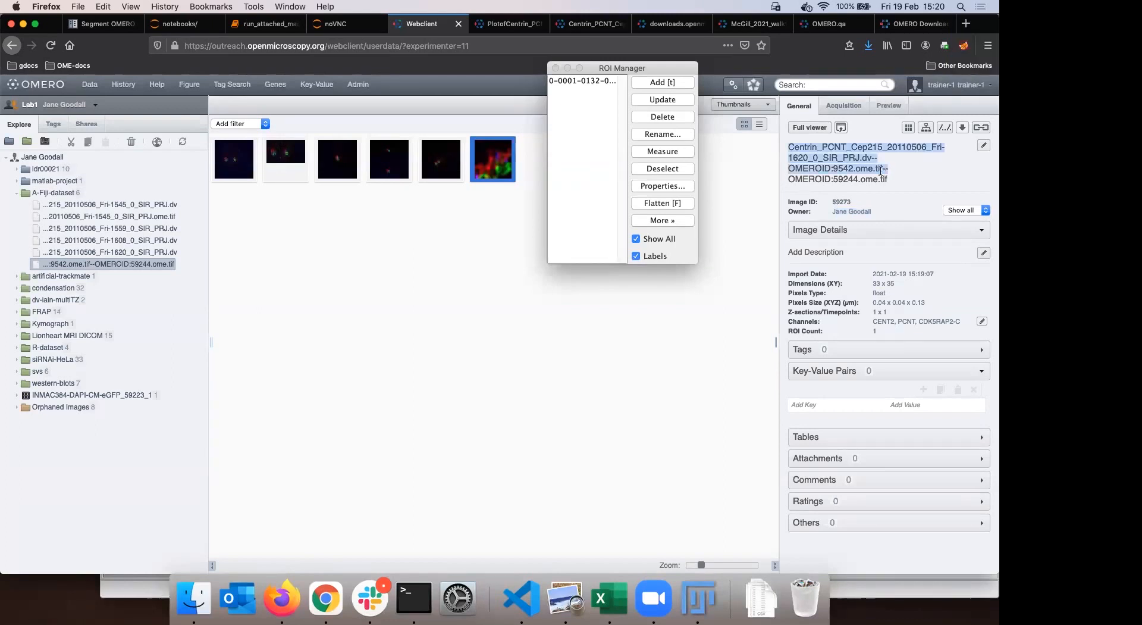
left_click(879, 176)
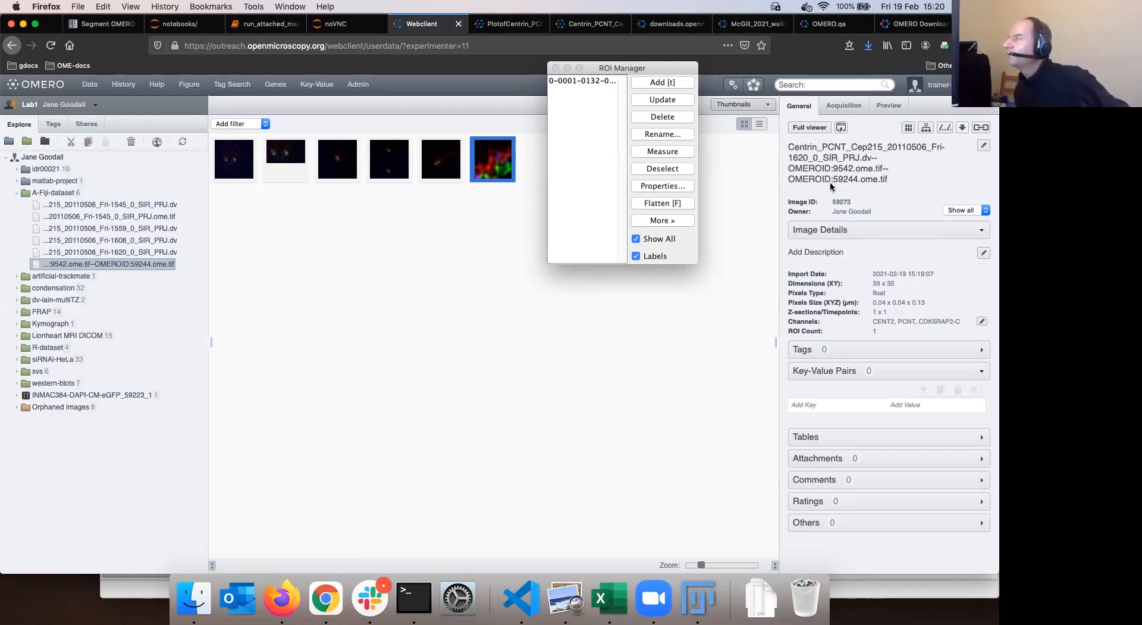
left_click_drag(833, 178, 858, 179)
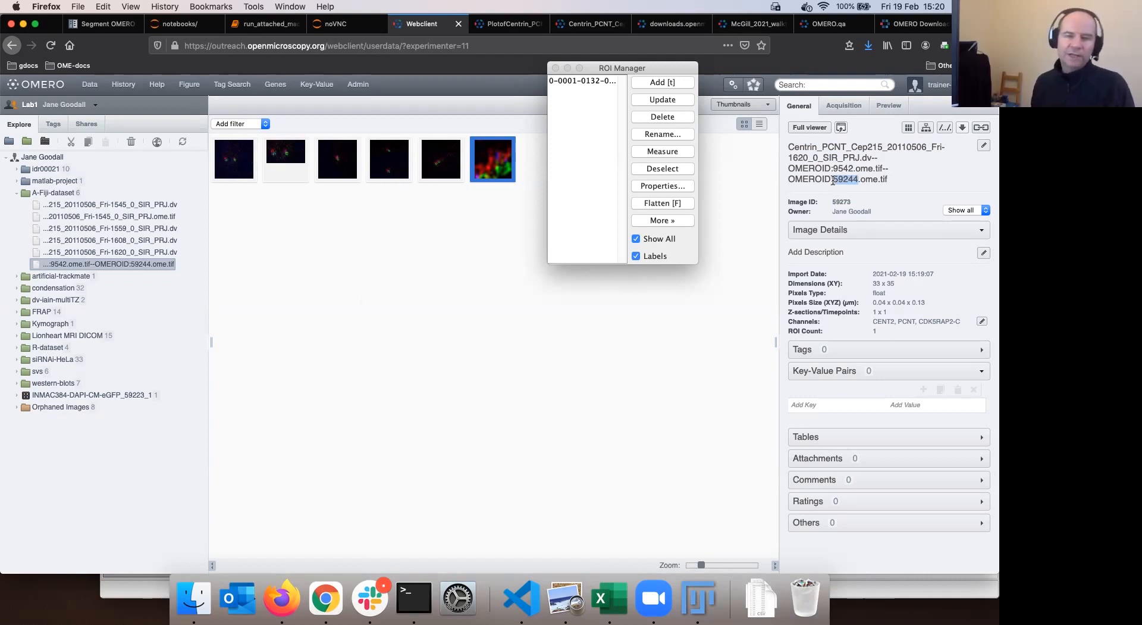
Close the ROI Manager and select the Fri-1559 image in OMERO.web
left_click_drag(610, 65, 607, 92)
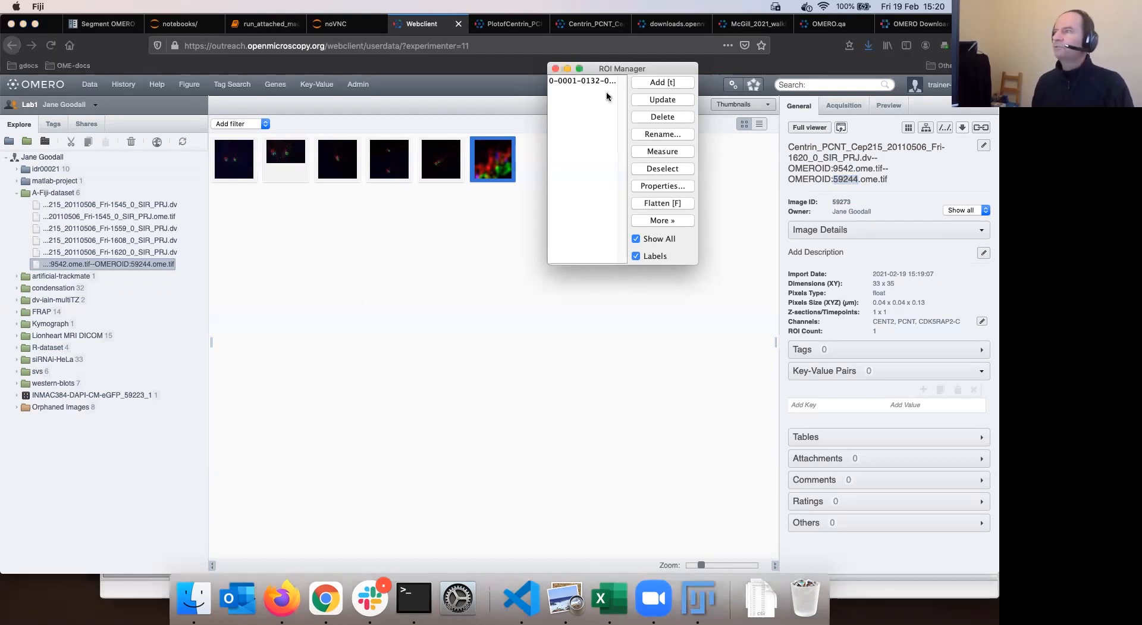
left_click(550, 95)
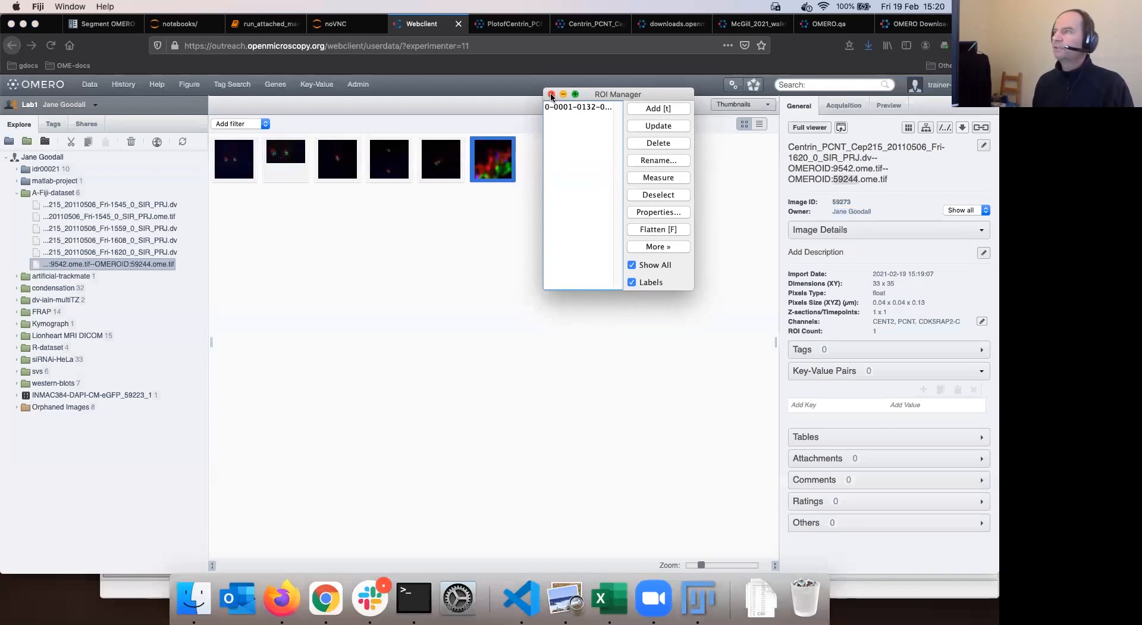
left_click(663, 249)
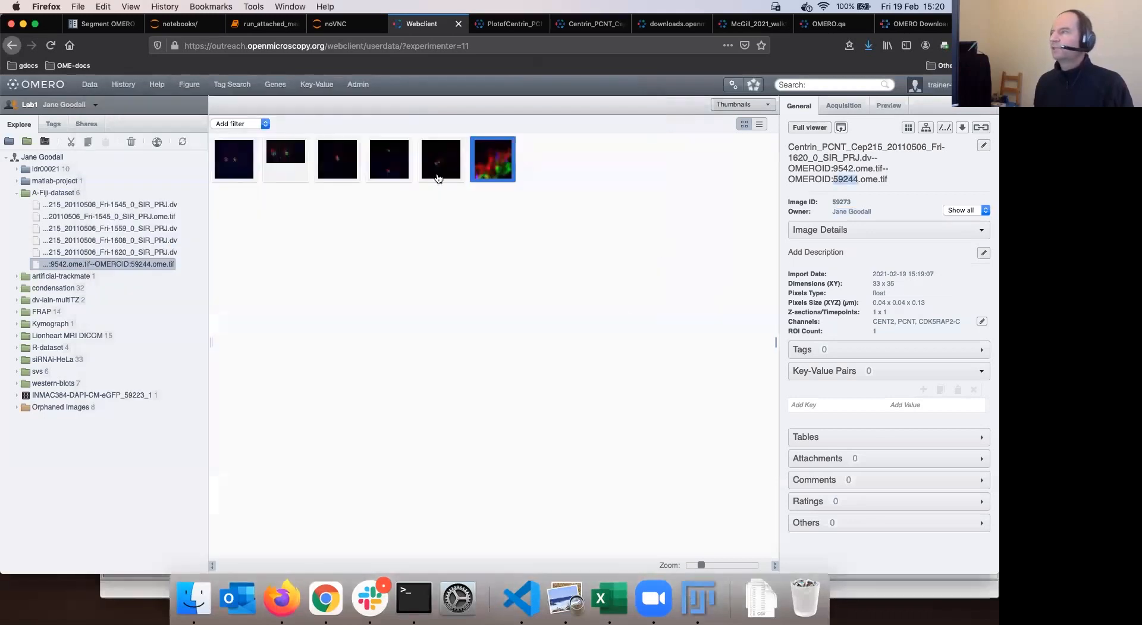
left_click(341, 171)
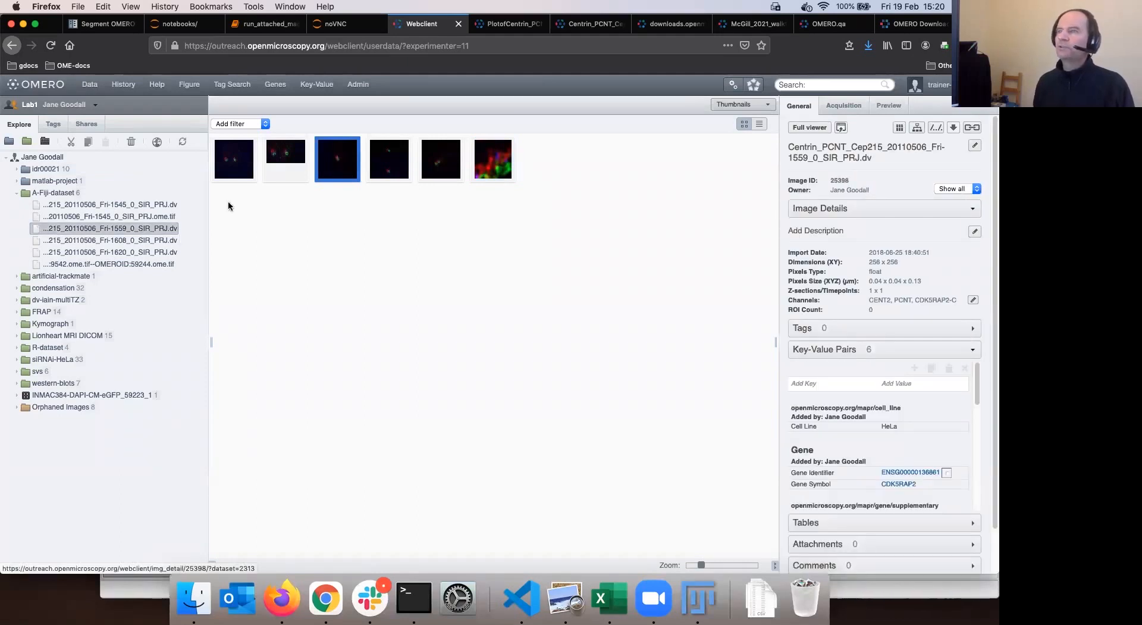
Copy the Image ID 25398 and search OMERO for it
mouse_move(831, 180)
left_mouse_down()
mouse_move(862, 182)
mouse_move(850, 184)
left_mouse_up()
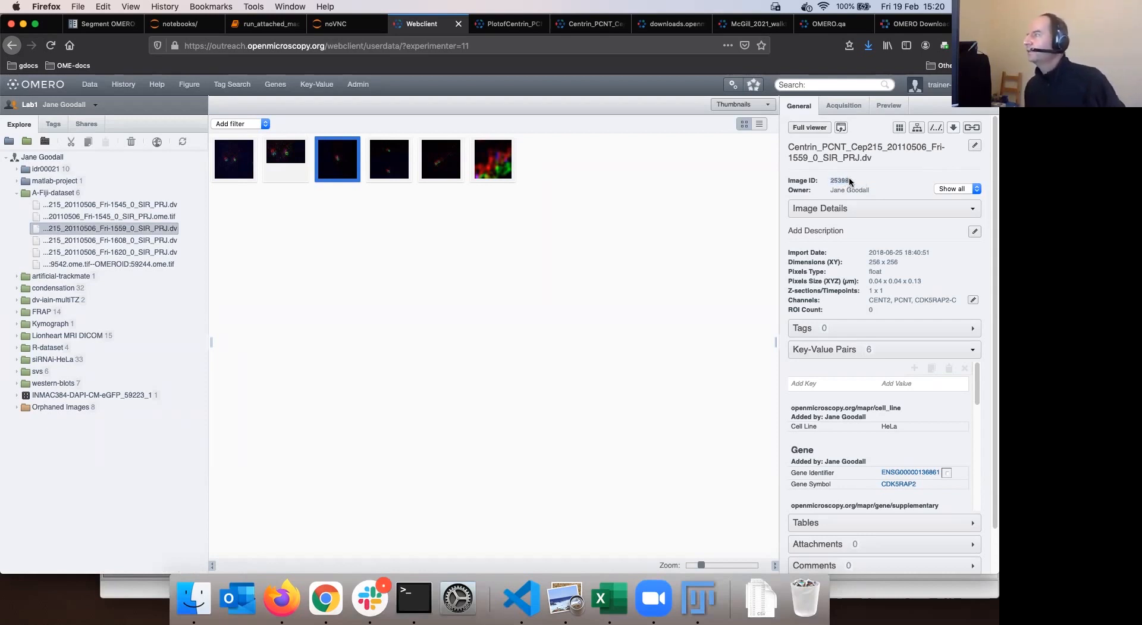
left_click_drag(848, 177, 831, 182)
key("super+c")
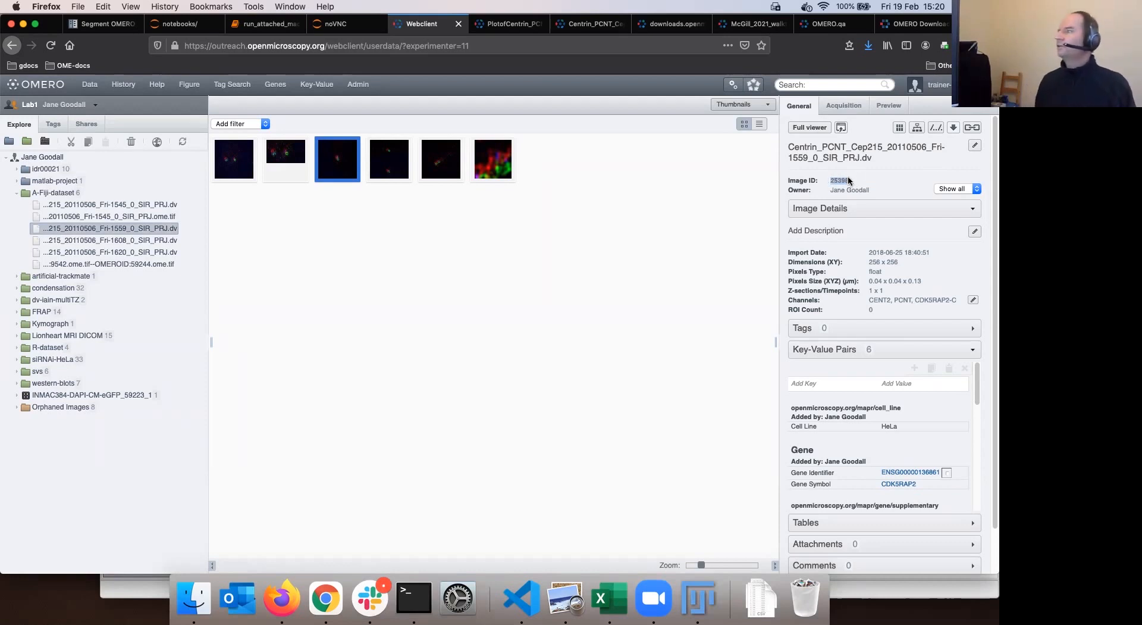
right_click(848, 176)
left_click(857, 178)
left_click(849, 84)
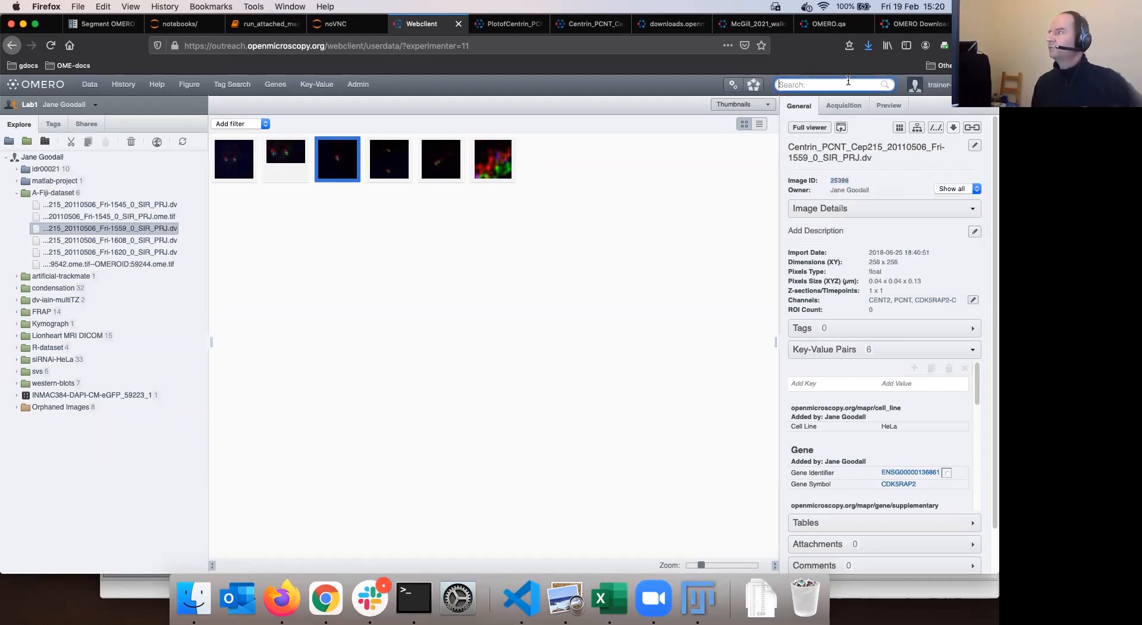
key("super+v")
key("Return")
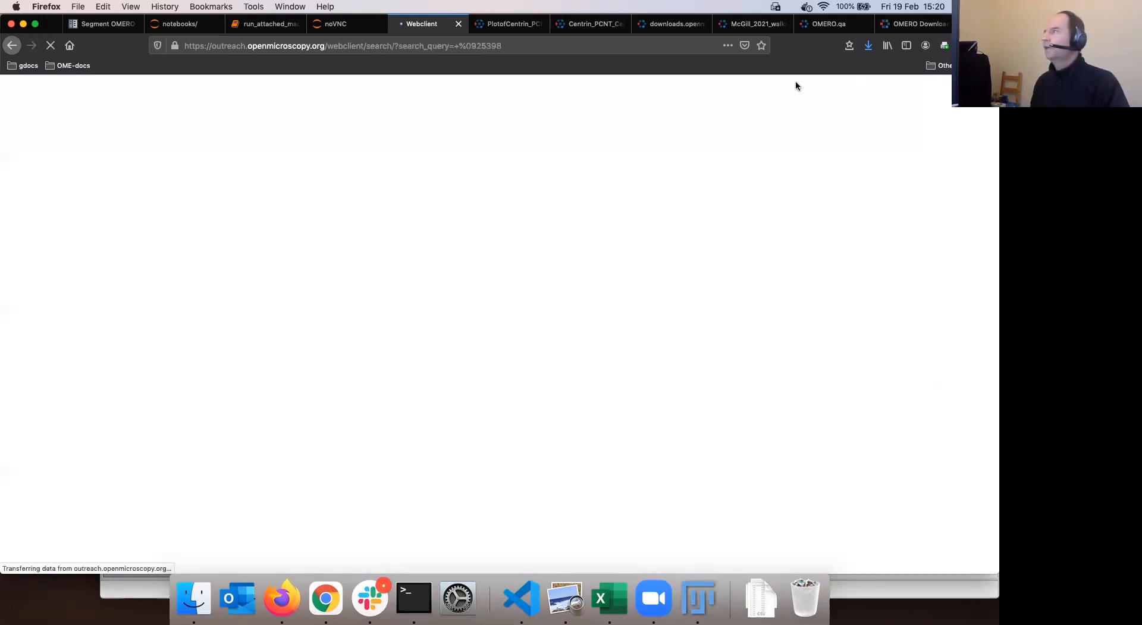
Search again for 25398 without the stray space and browse to the result in A-Fiji-dataset
left_click(795, 85)
key("super+v")
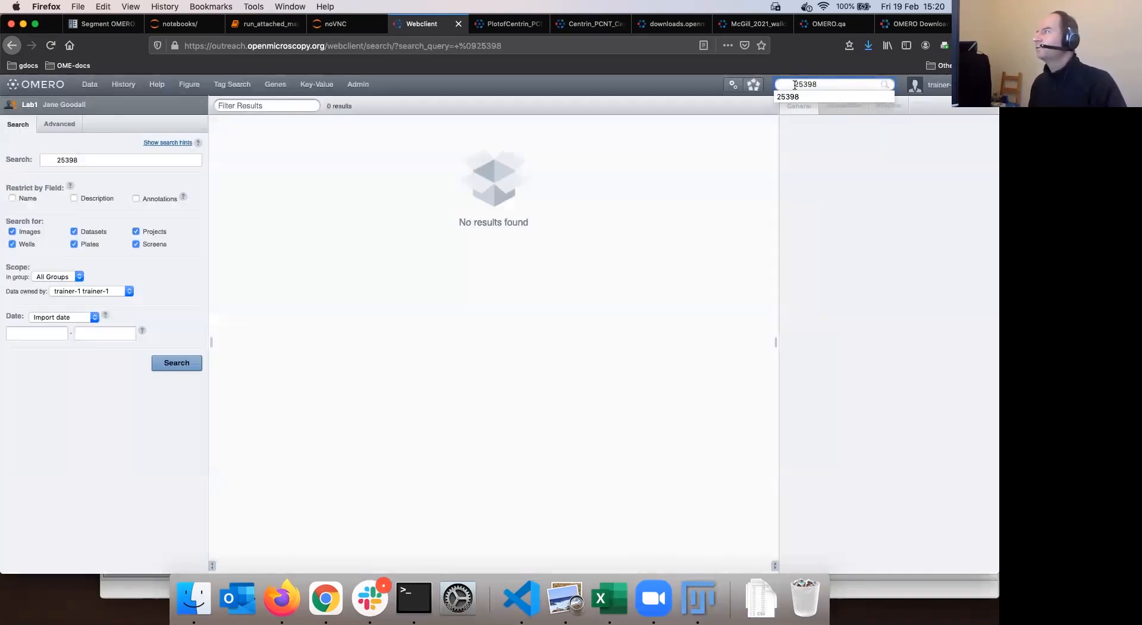
left_click(795, 85)
key("BackSpace")
key("BackSpace")
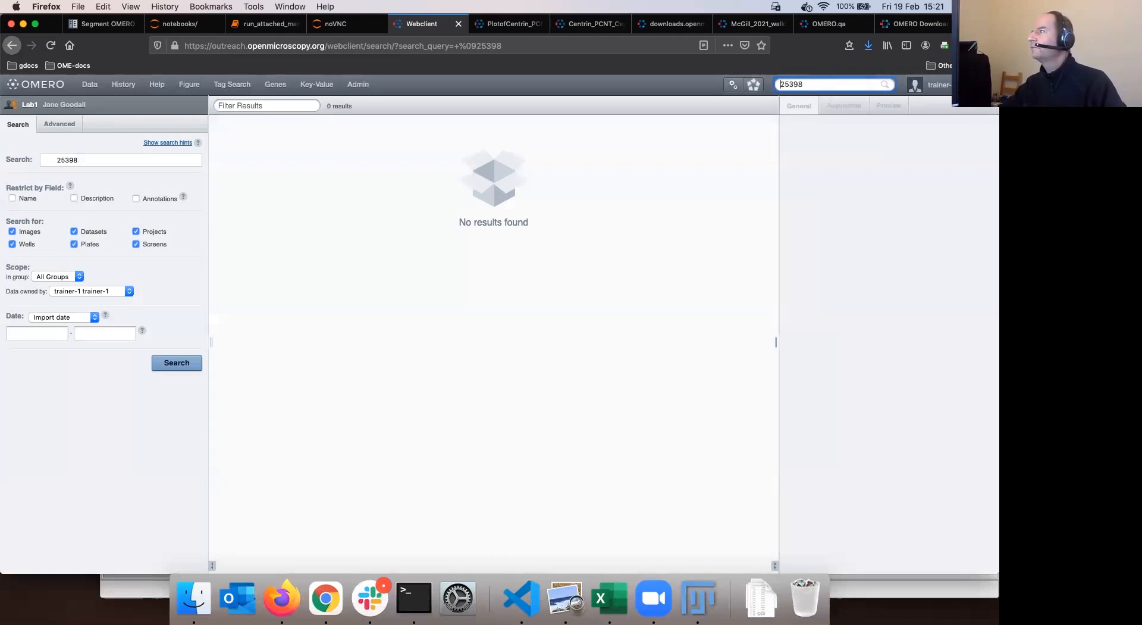
key("Return")
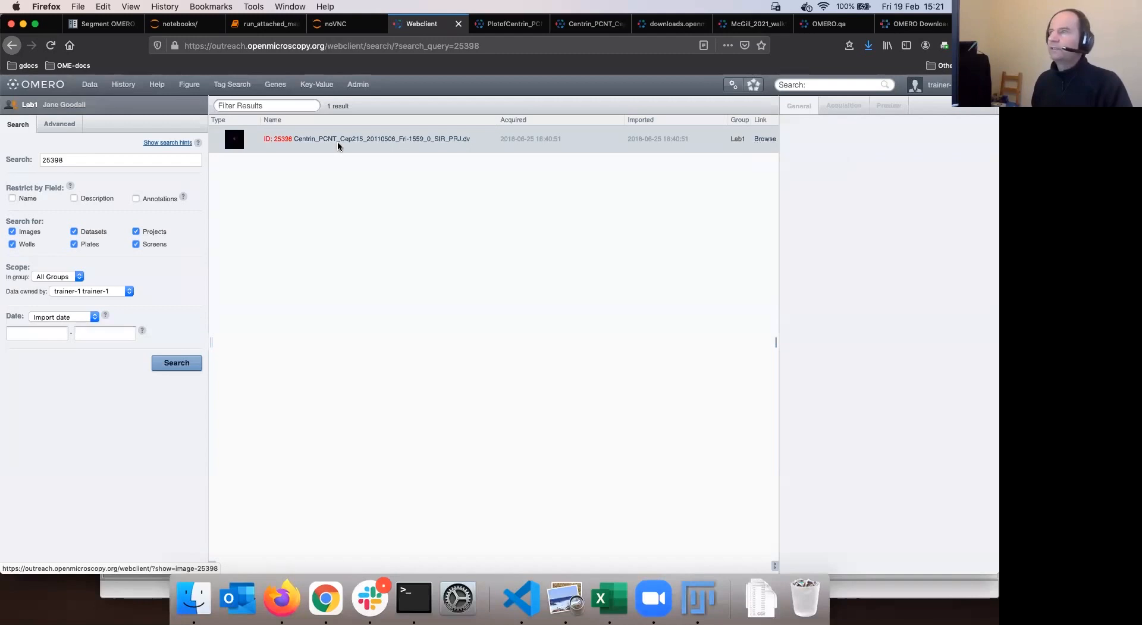
left_click(760, 141)
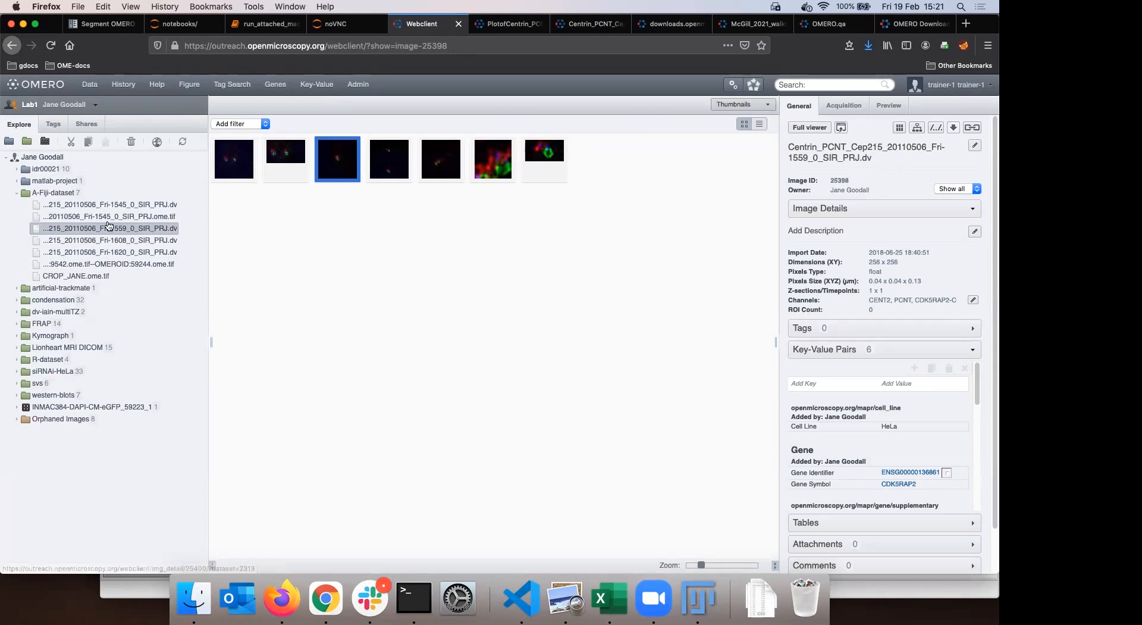
Close the cropped Centrin image in Fiji without saving, leaving the import report visible
left_click(703, 603)
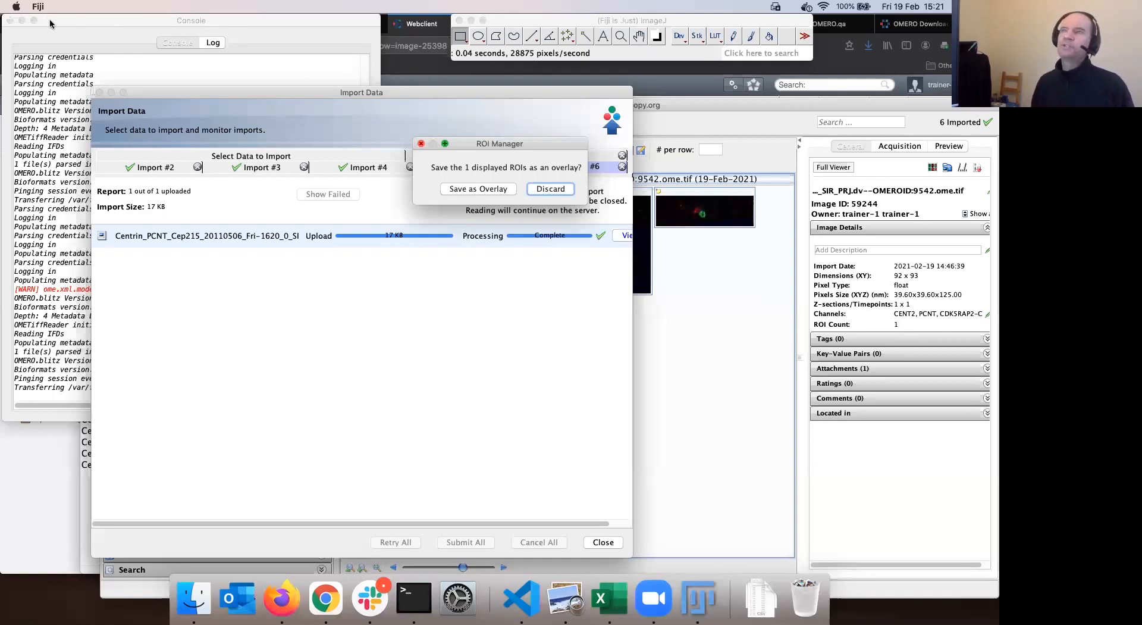
left_click_drag(96, 45, 395, 109)
left_click_drag(479, 95, 359, 94)
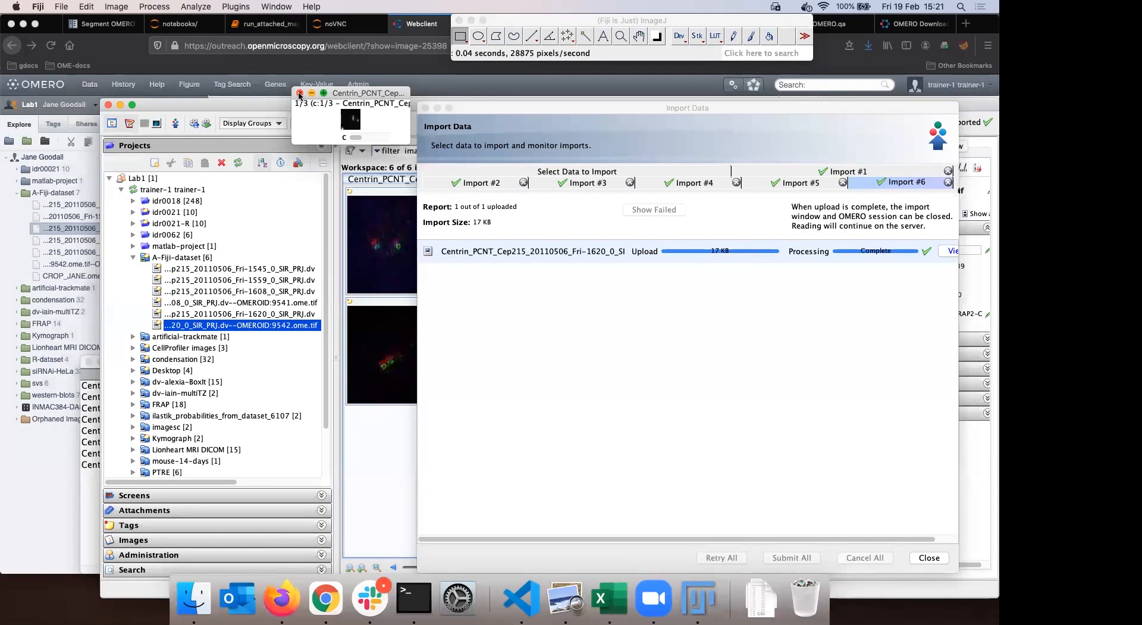
left_click(300, 94)
left_click(559, 198)
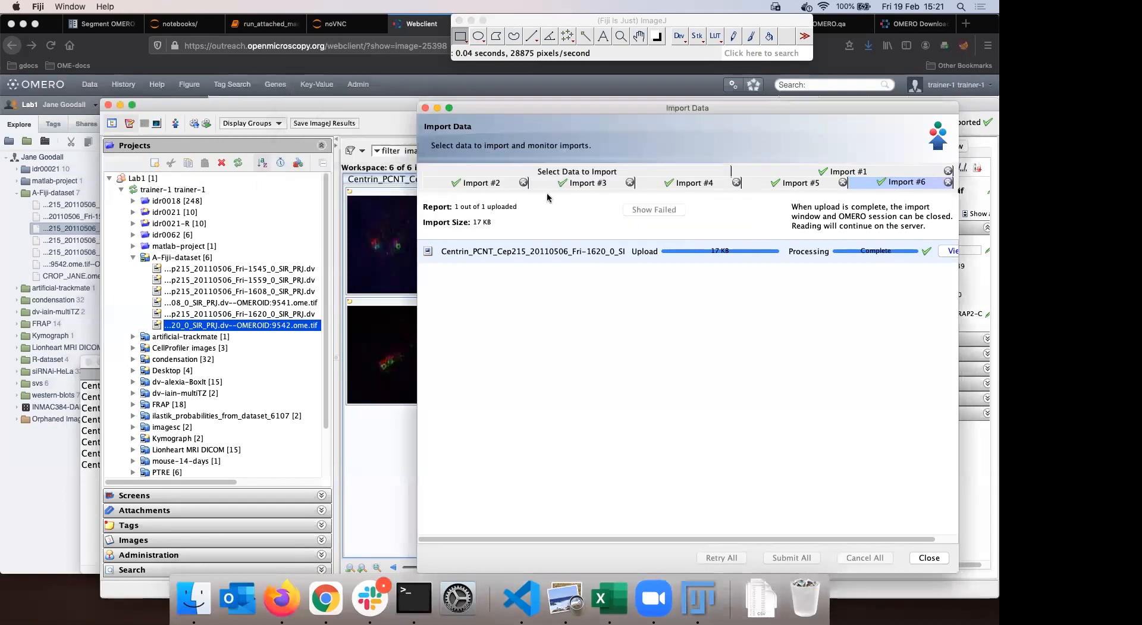
left_click(451, 110)
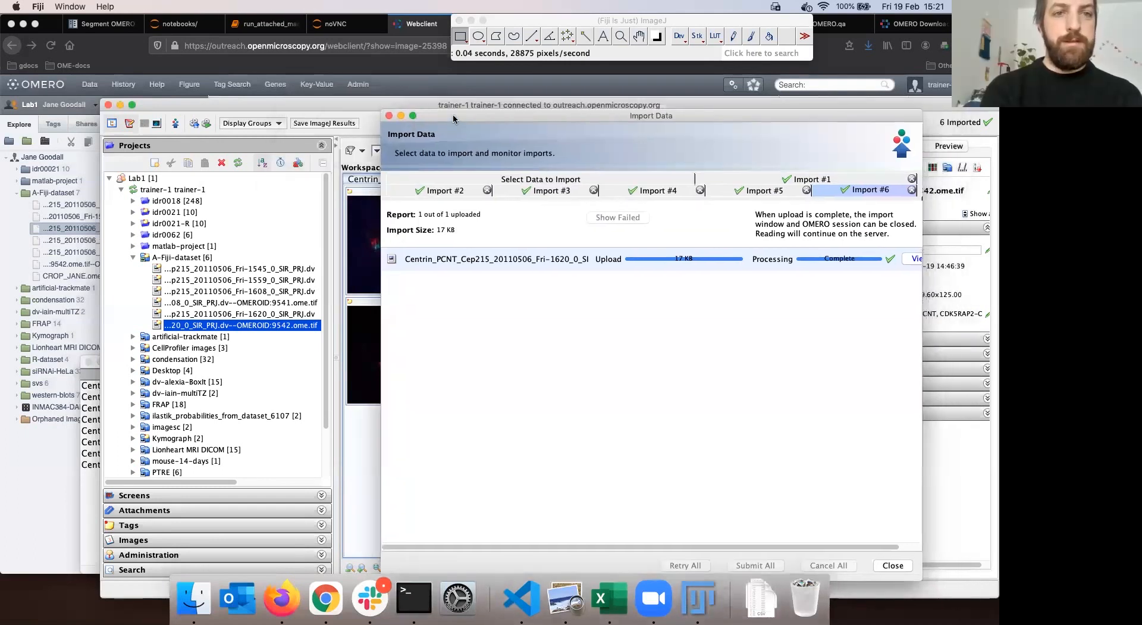
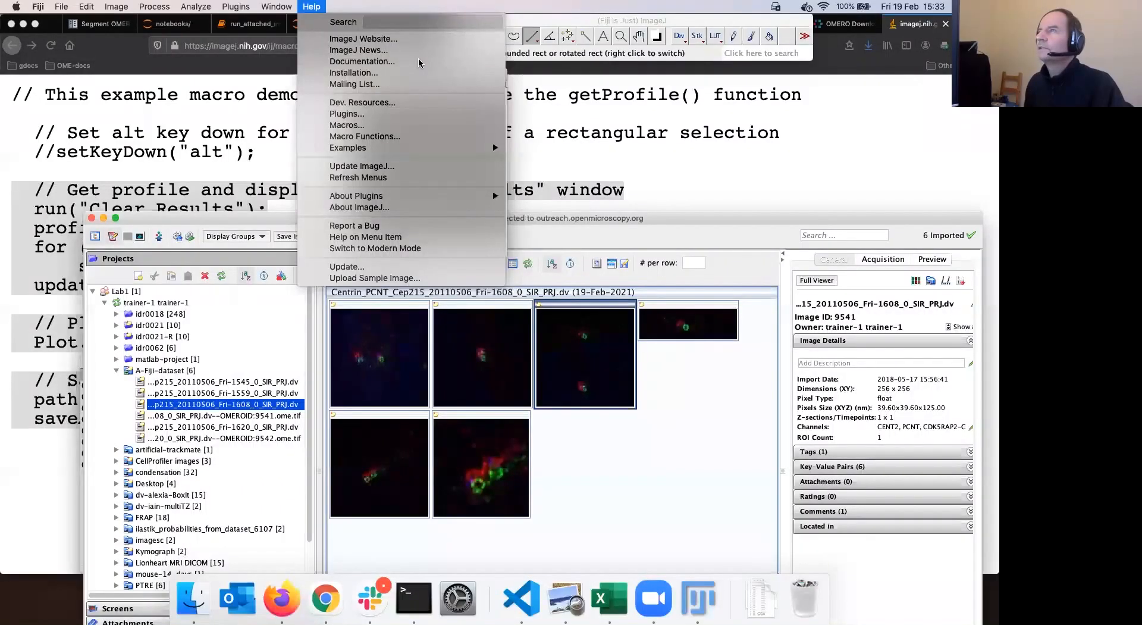
Start the Macro Recorder from Plugins > Macros > Record after cancelling the macro Edit dialog
key("Left")
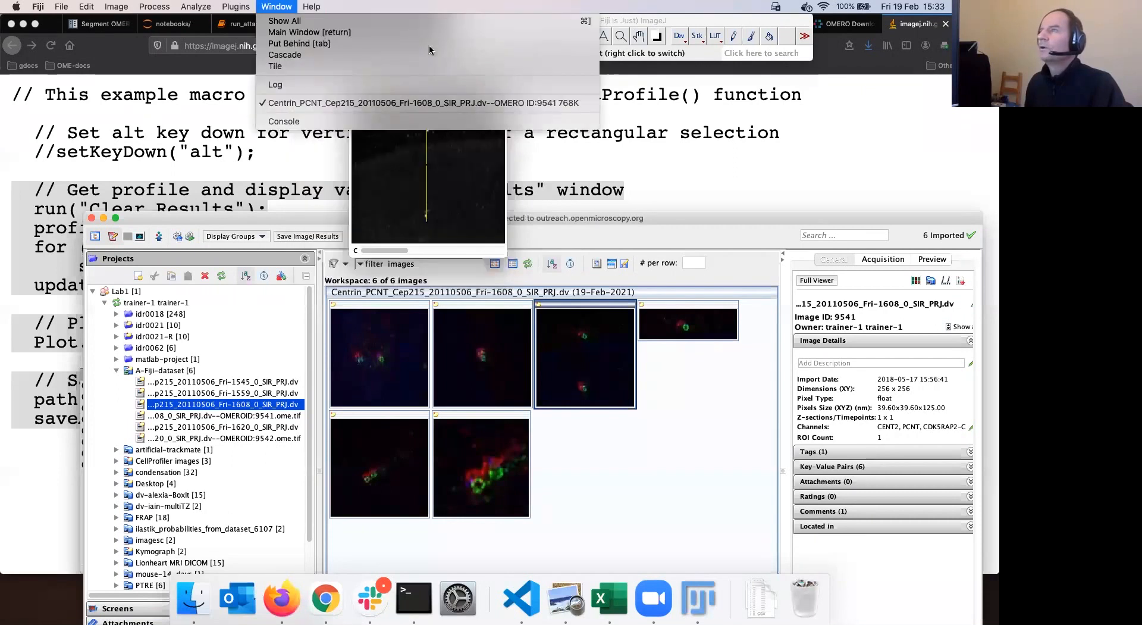
key("Left")
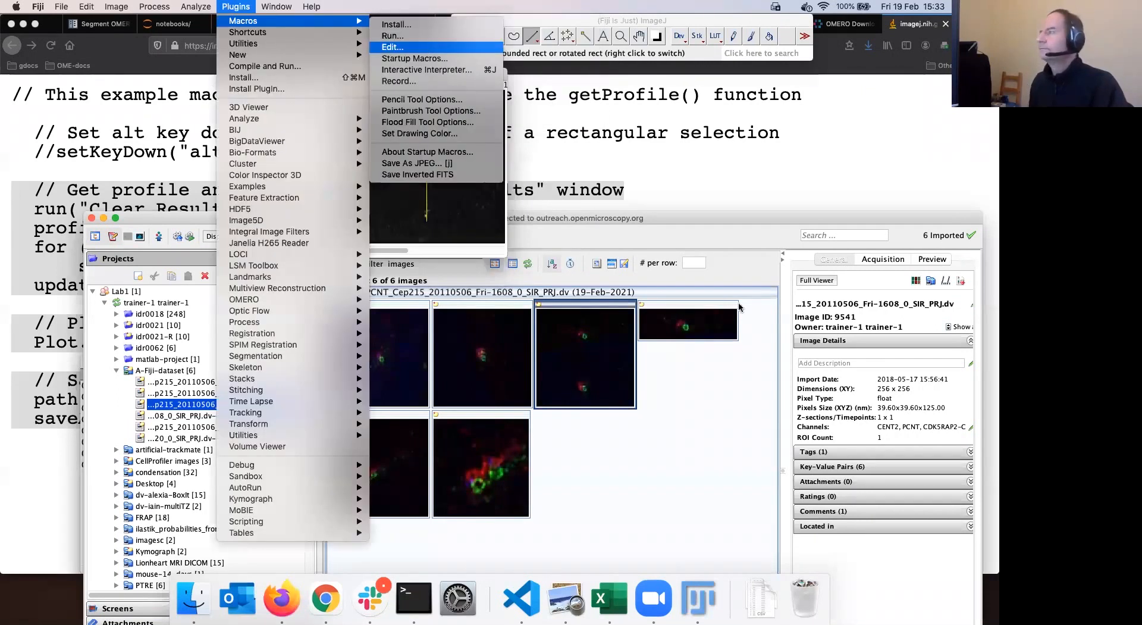
key("Return")
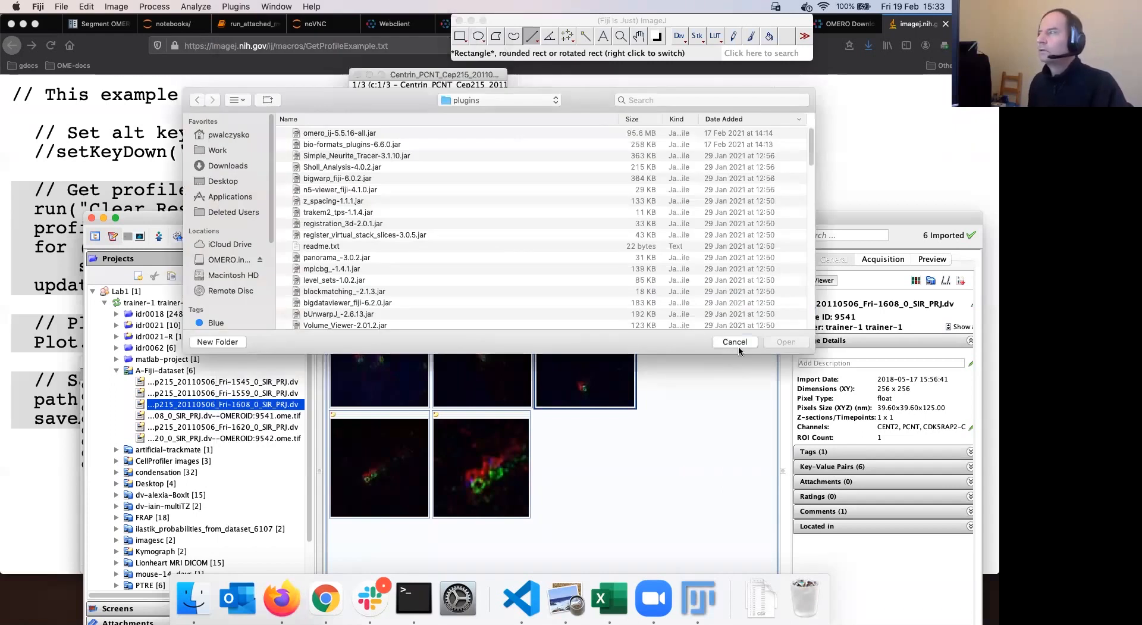
key("Escape")
left_click(236, 7)
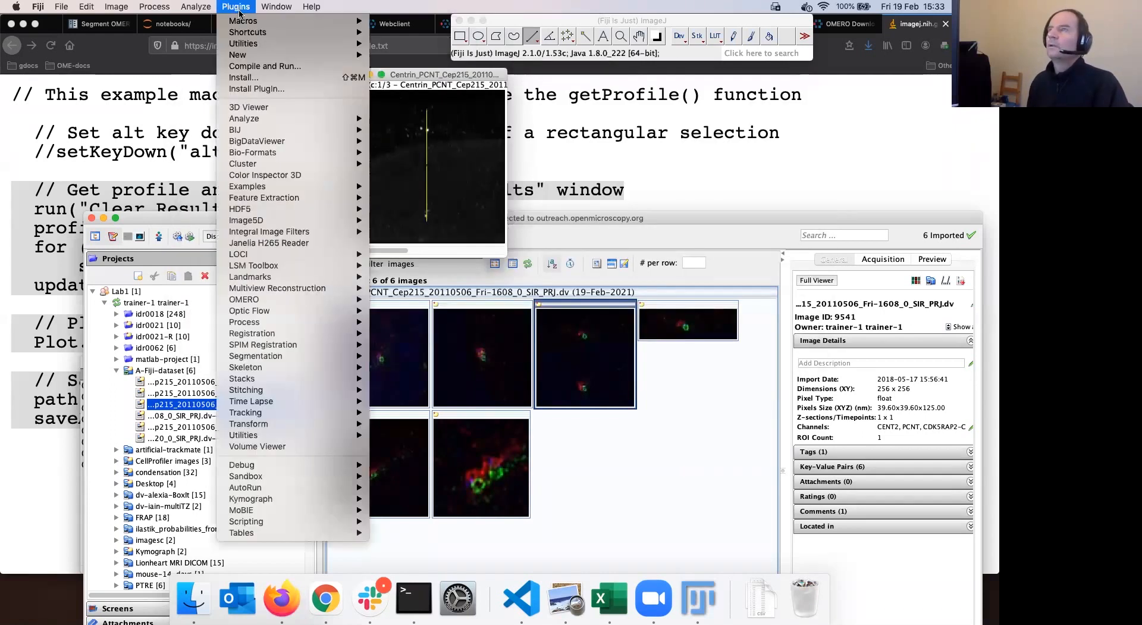
mouse_move(319, 22)
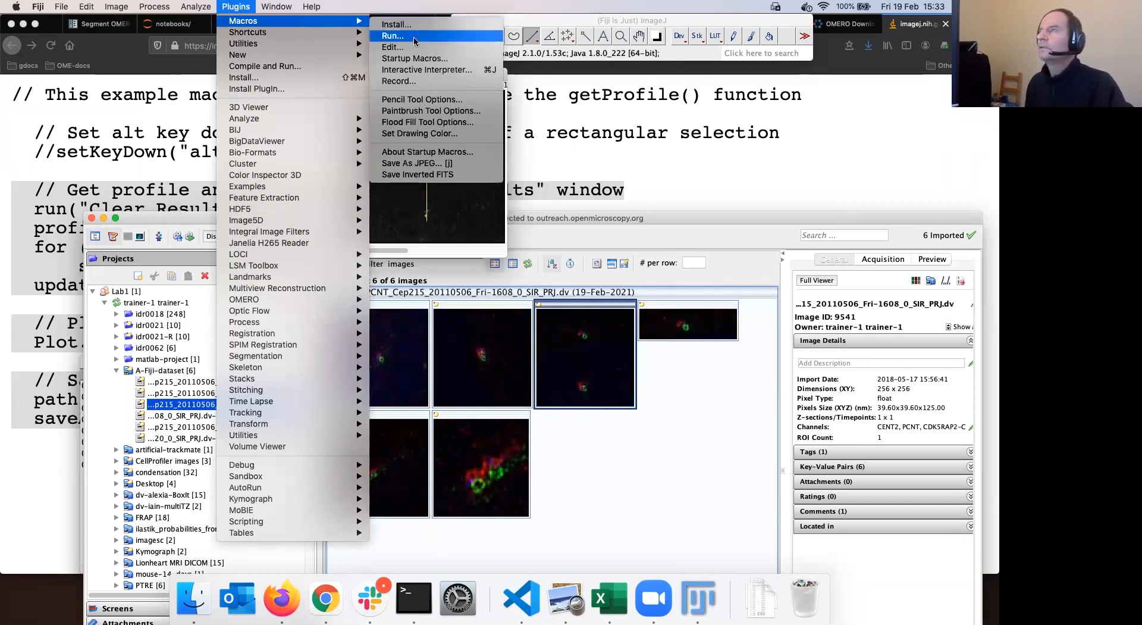
left_click(420, 85)
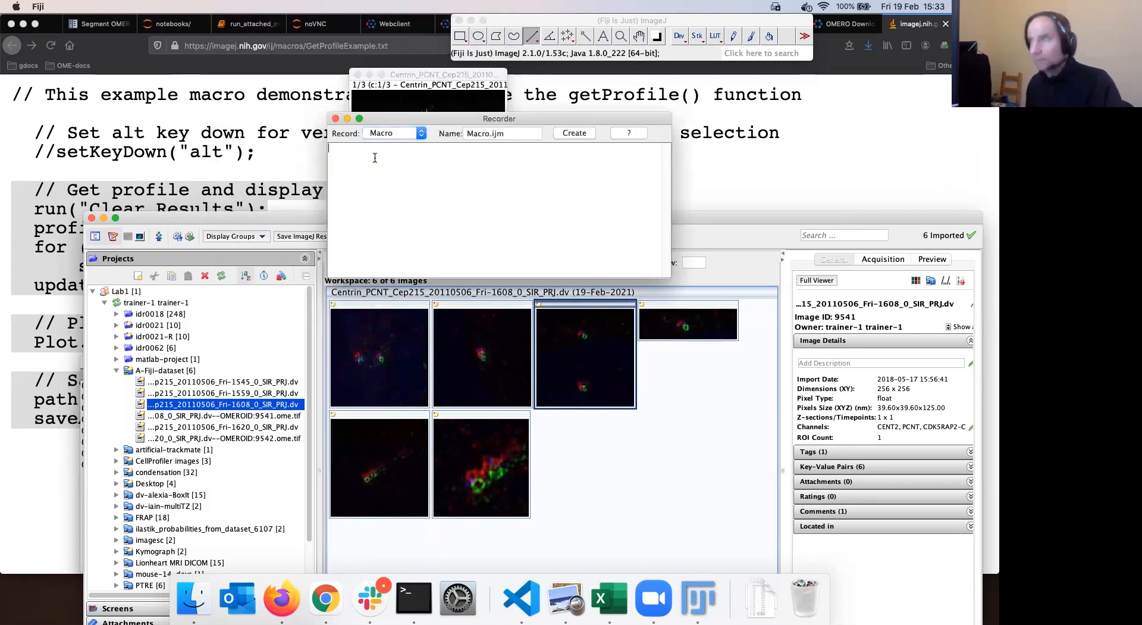
Paste the getProfile example into the Recorder and create Macro.ijm in the script editor
type("// Get profile and display values in \"Results\" window run(\"Clear Results\"); profile = getProfile(); for (i=0; i<profile.length; i++)     setResult(\"Value\", i, profile[i]); updateResults;  // Plot profile Plot.create(\"Profile\", \"X\", \"Value\", profile);  // Save as spreadsheet compatible text file path = getDirectory(\"home\")+\"profile.csv\"; saveAs(\"Results\", path);")
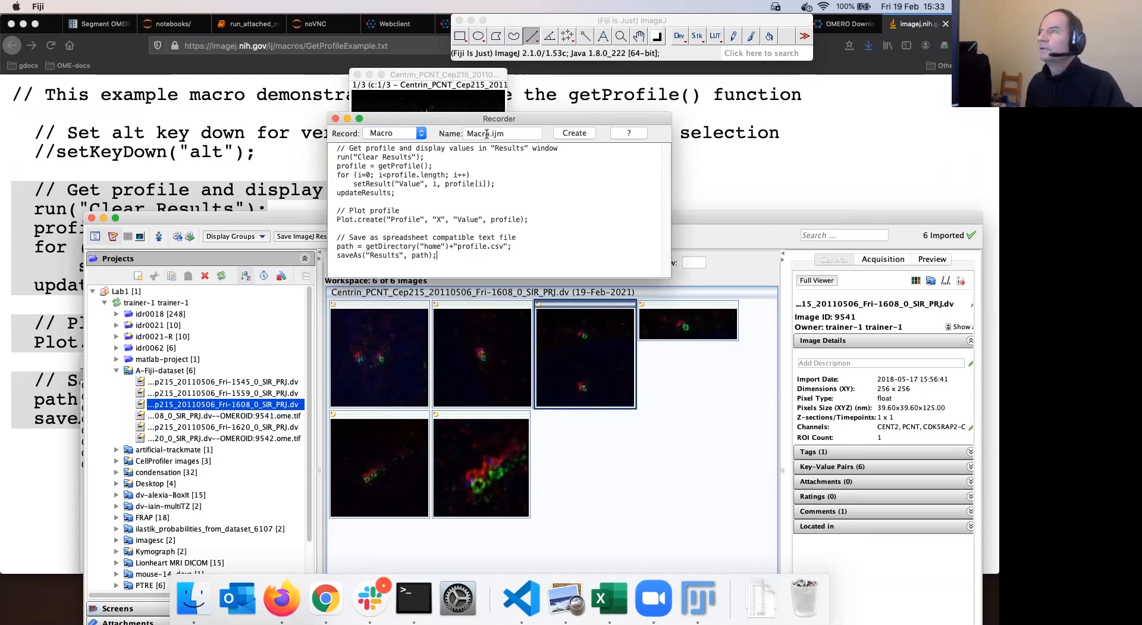
left_click(574, 133)
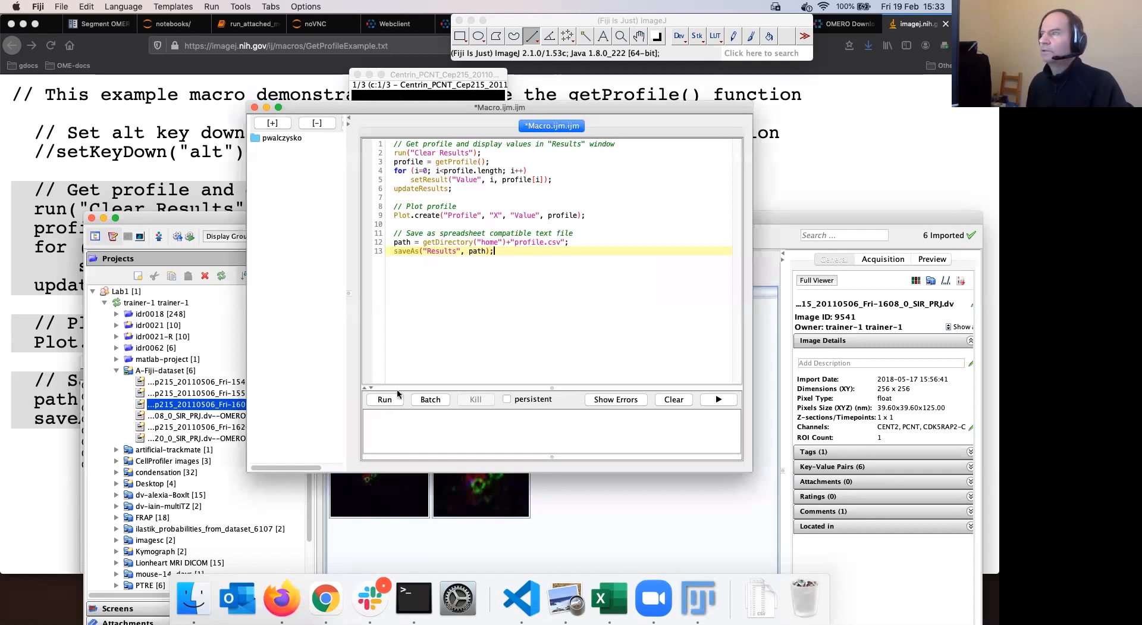
left_click_drag(625, 109, 630, 112)
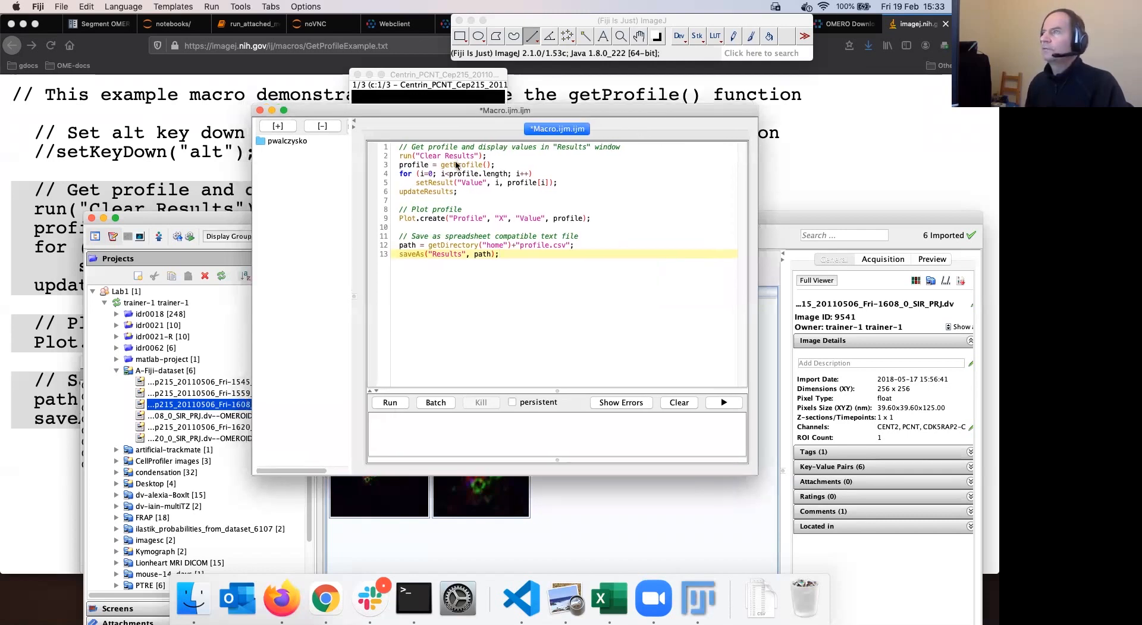
left_click_drag(412, 74, 398, 75)
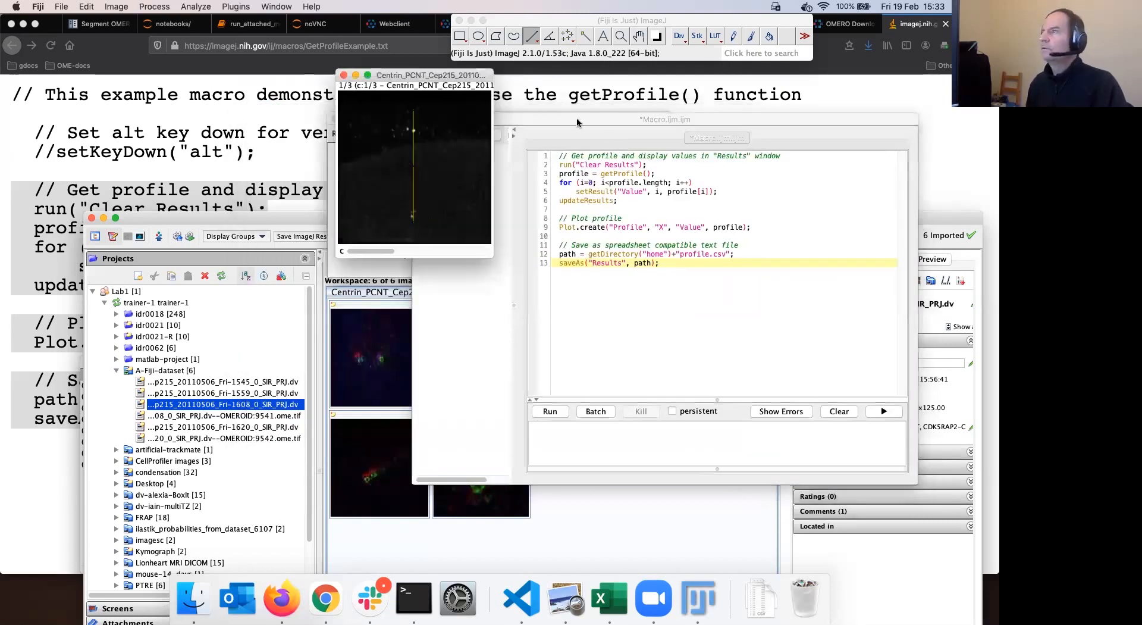
left_click(577, 122)
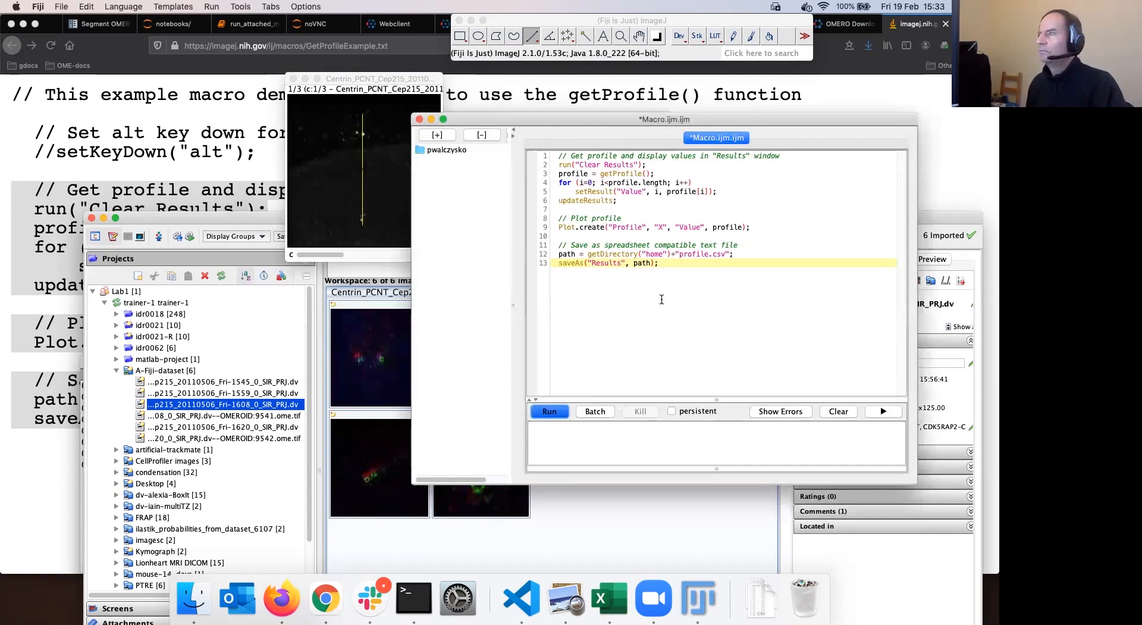
Run Macro.ijm to get the Profile plot and Results table, then move the Results table aside
key("super+r")
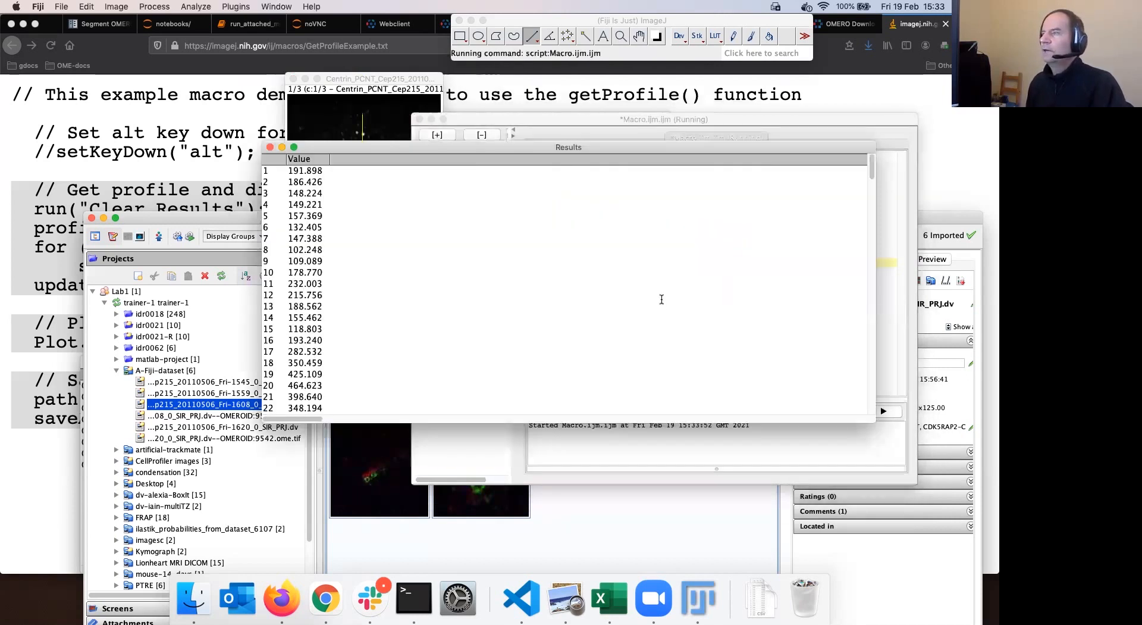
left_click(738, 155)
left_click_drag(665, 148, 591, 140)
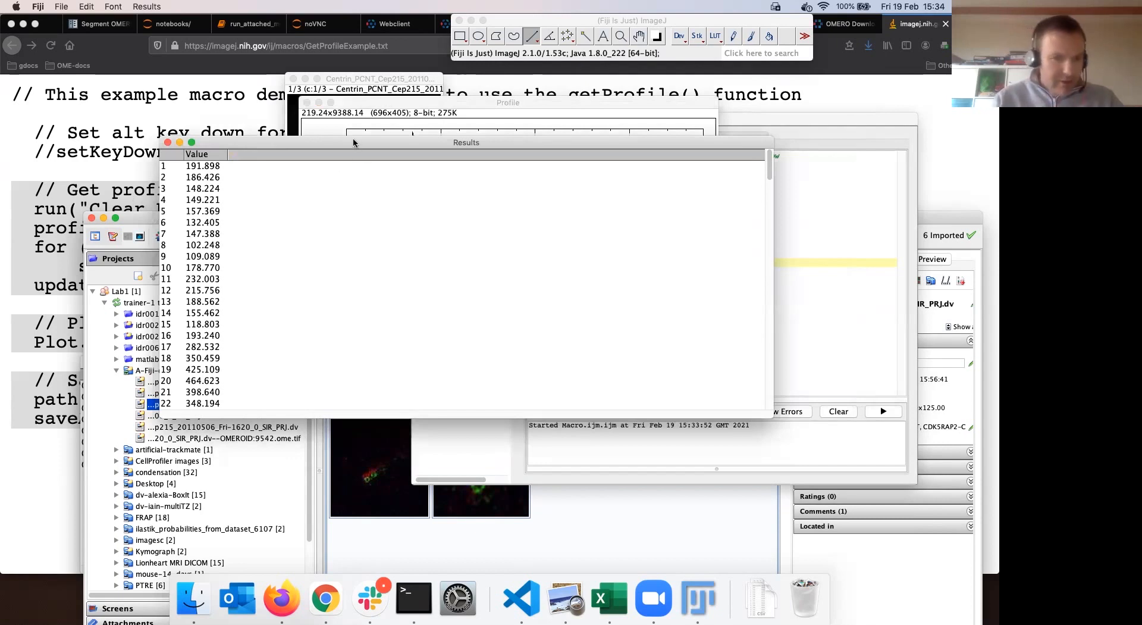
left_click_drag(379, 143, 390, 142)
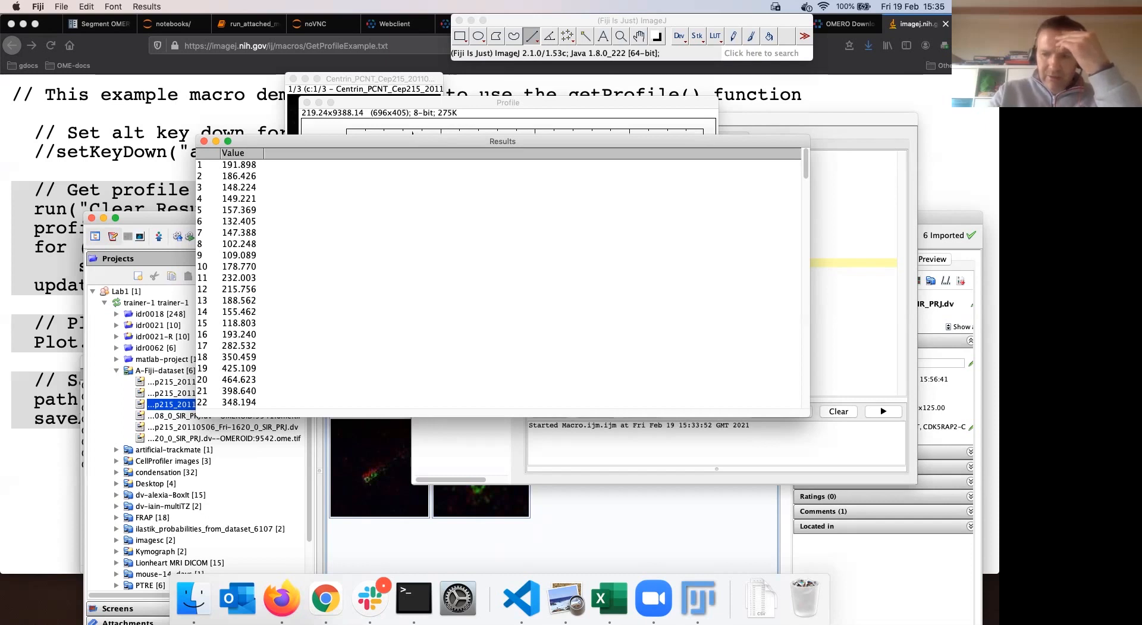
Drag the Profile and Results windows aside and bring the Centrin image window forward
left_click_drag(376, 141, 376, 140)
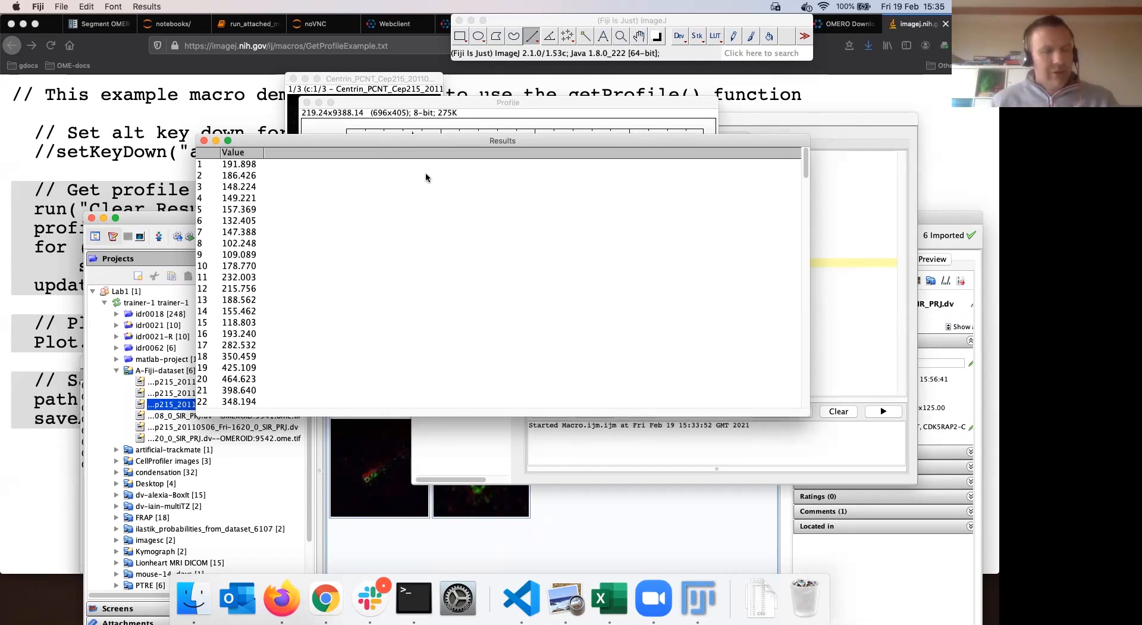
left_click_drag(399, 102, 593, 133)
left_click_drag(308, 140, 413, 168)
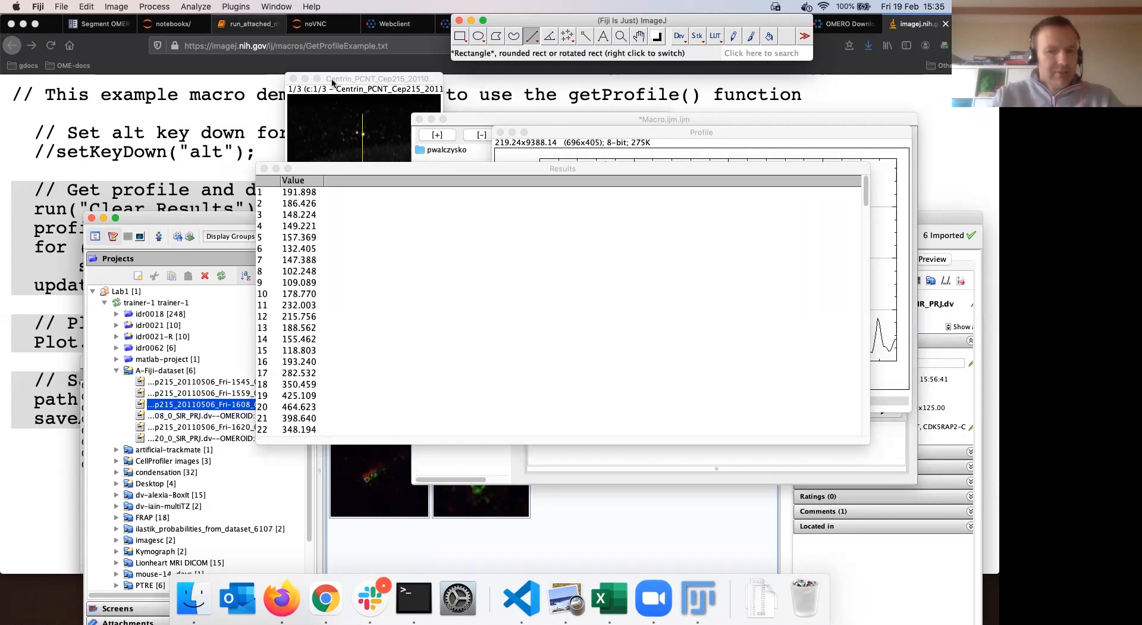
left_click_drag(372, 81, 339, 72)
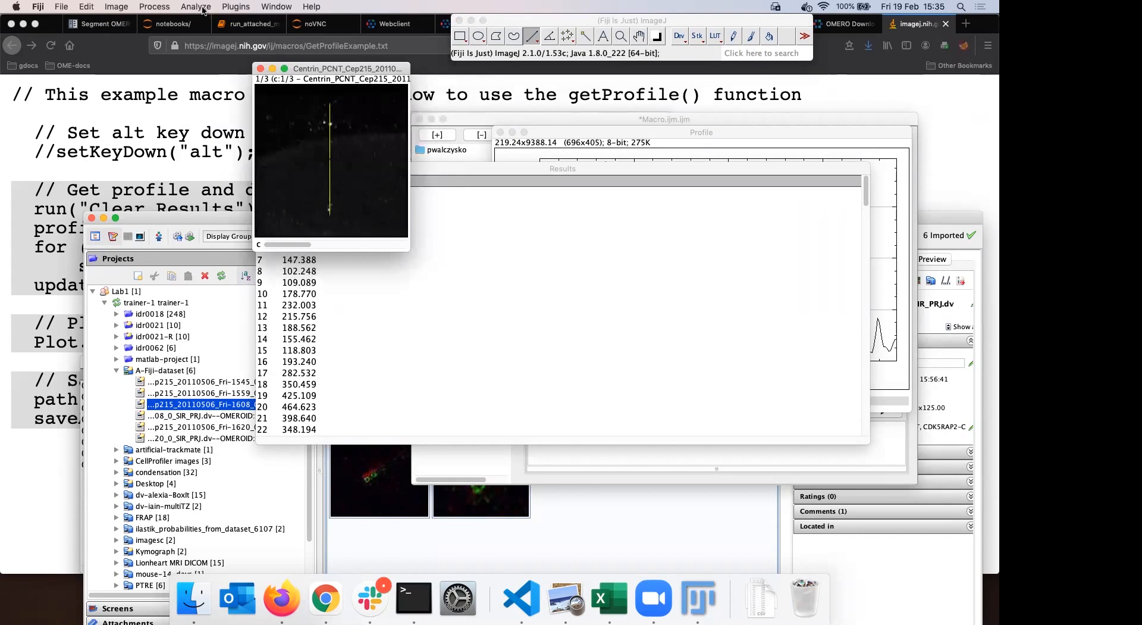
Save the profile measurements to OMERO under the file name 'Claires-macro-trick'
left_click(236, 6)
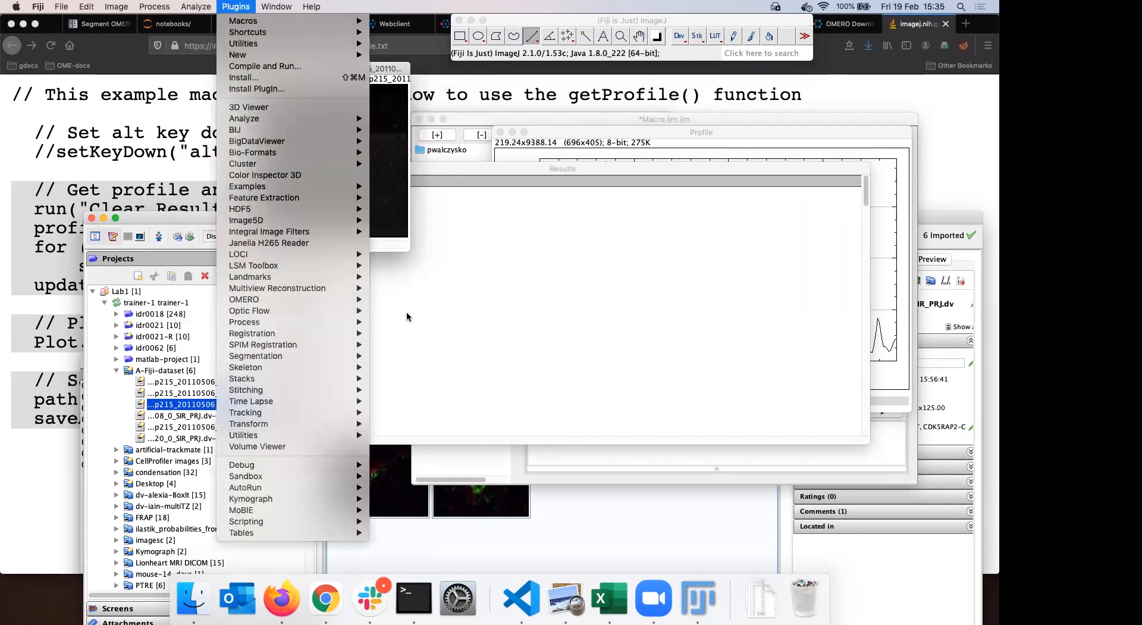
mouse_move(351, 299)
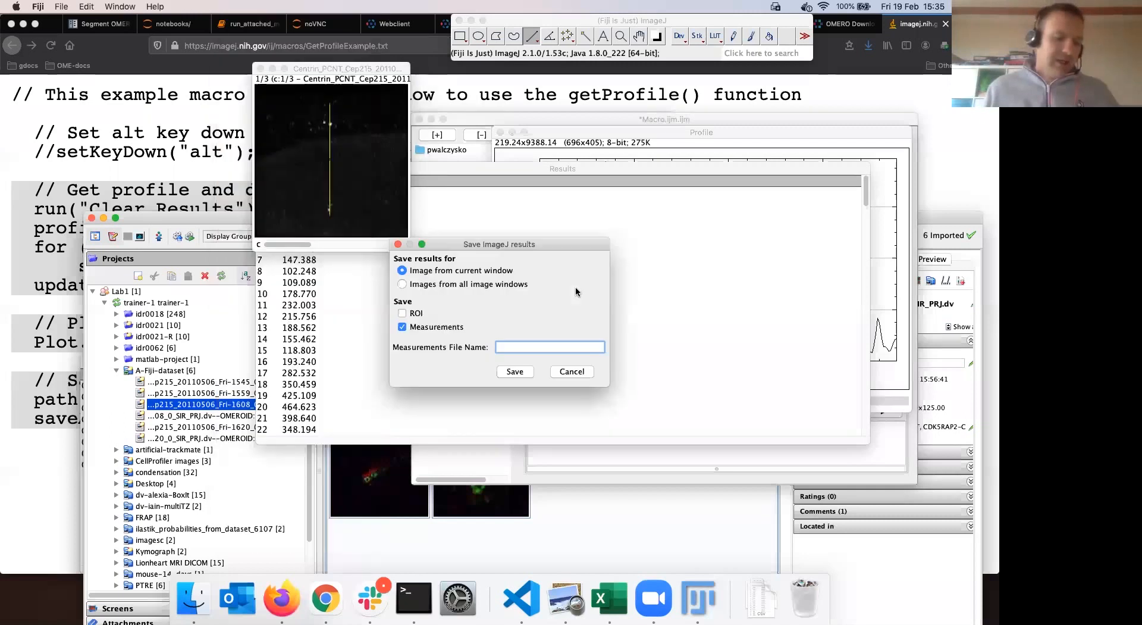
key("Return")
type("Claires-")
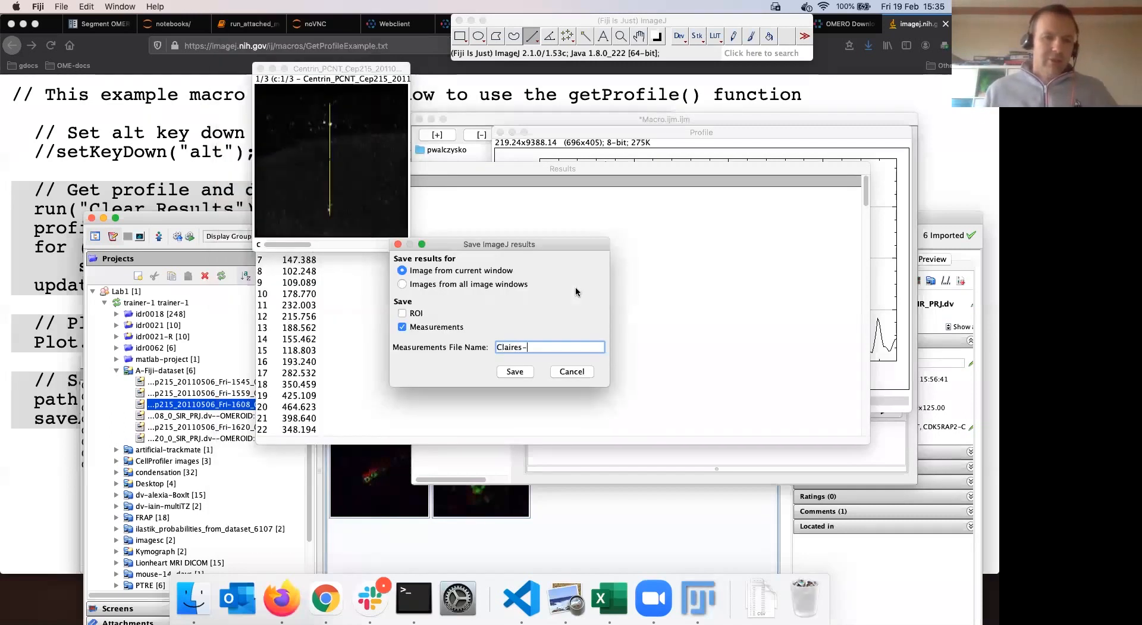
type("macro-trick")
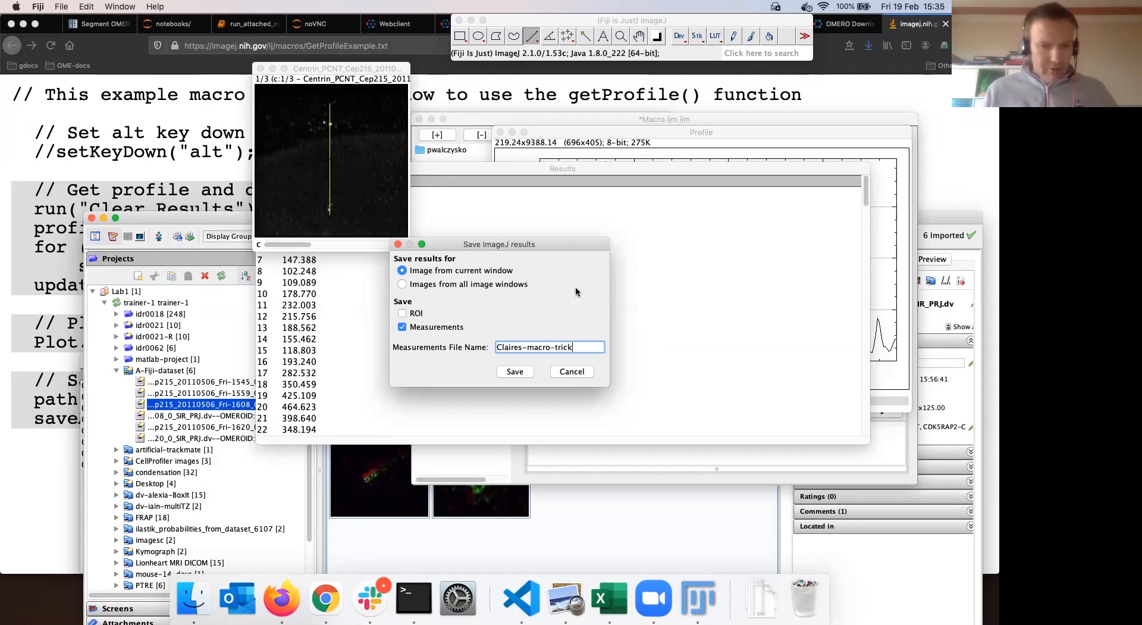
left_click(519, 373)
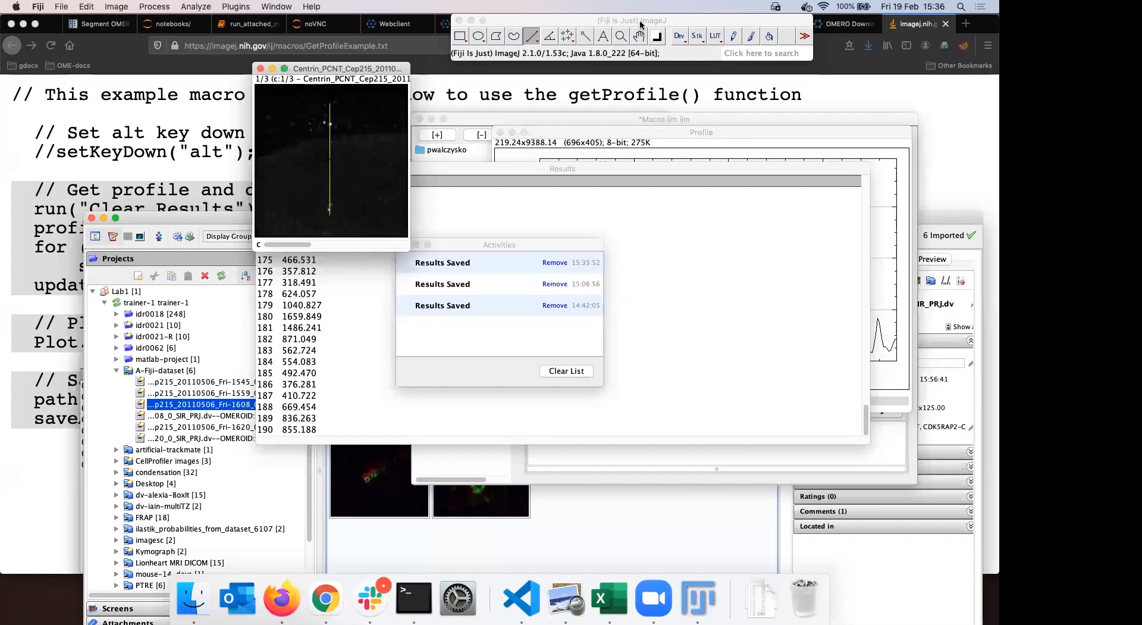
Make the Centrin image window active and show the Image menu commands
left_click(349, 70)
left_click_drag(349, 70, 349, 67)
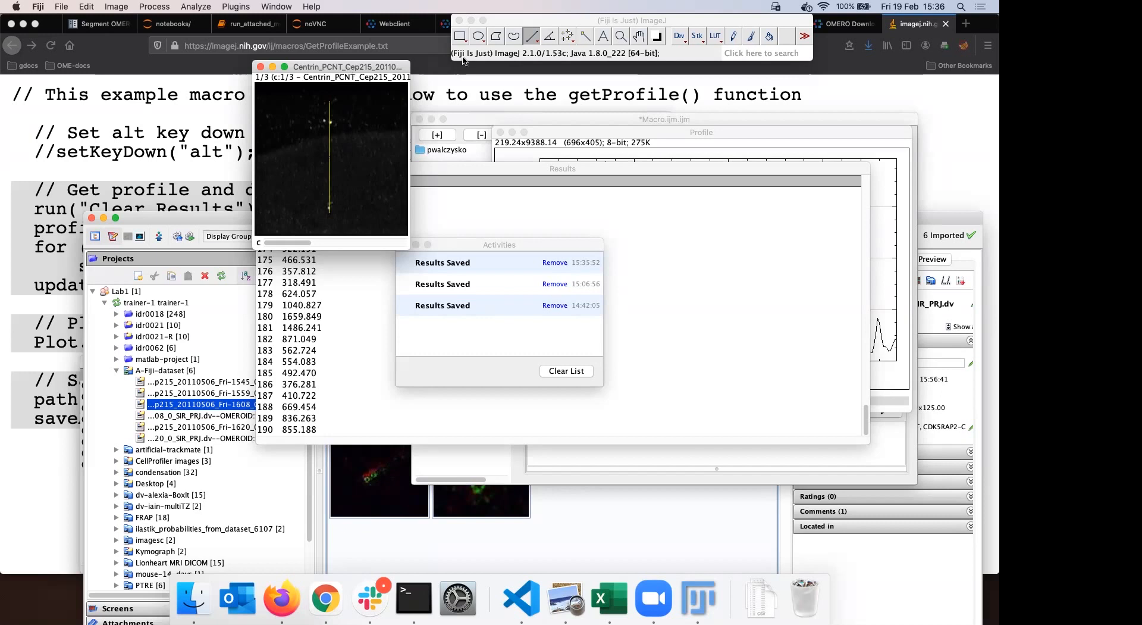
left_click_drag(342, 65, 341, 64)
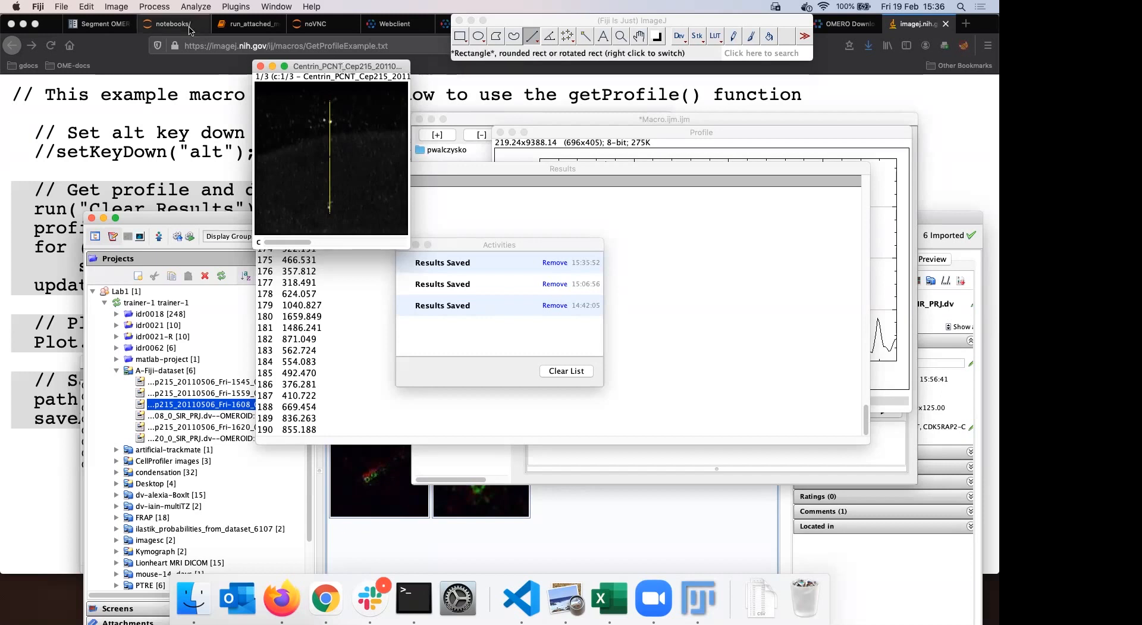
left_click(115, 7)
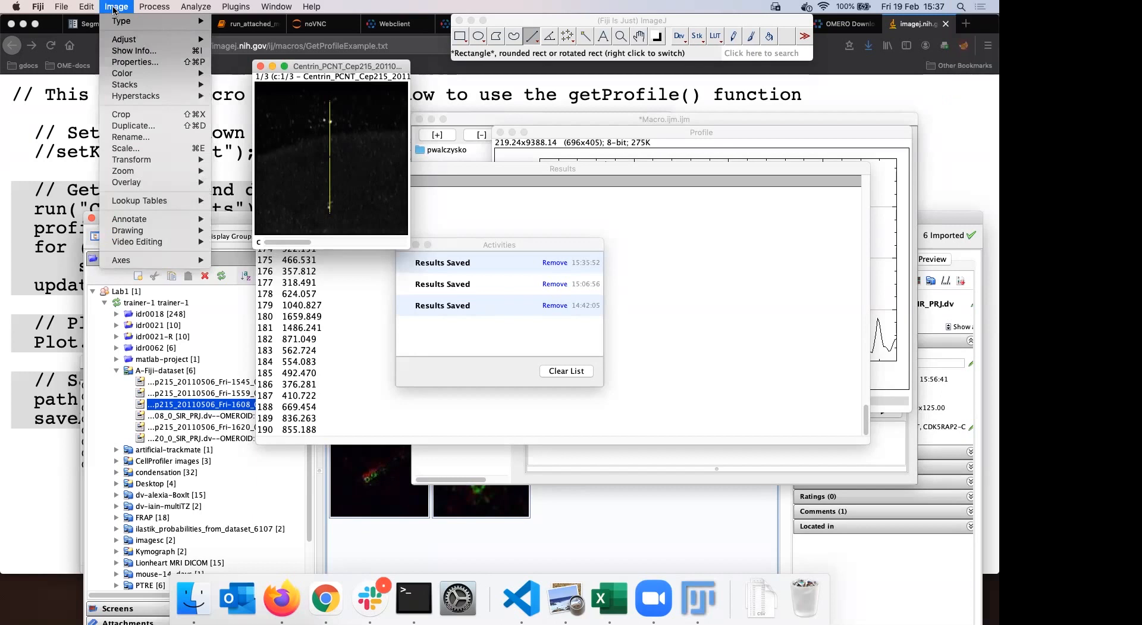
left_click(153, 129)
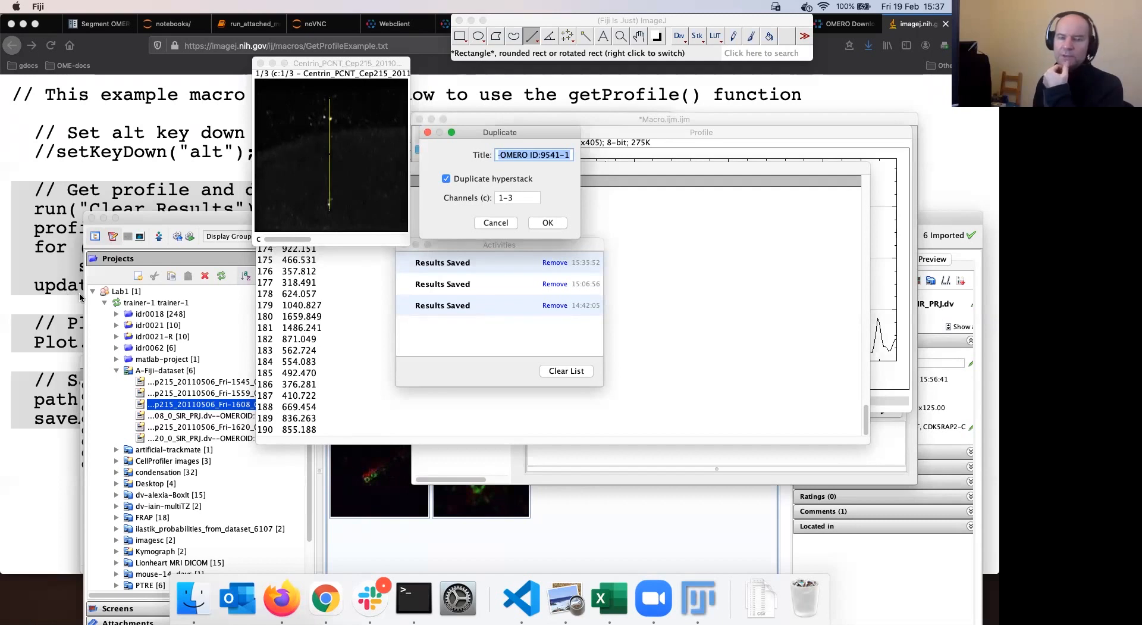
left_click(548, 224)
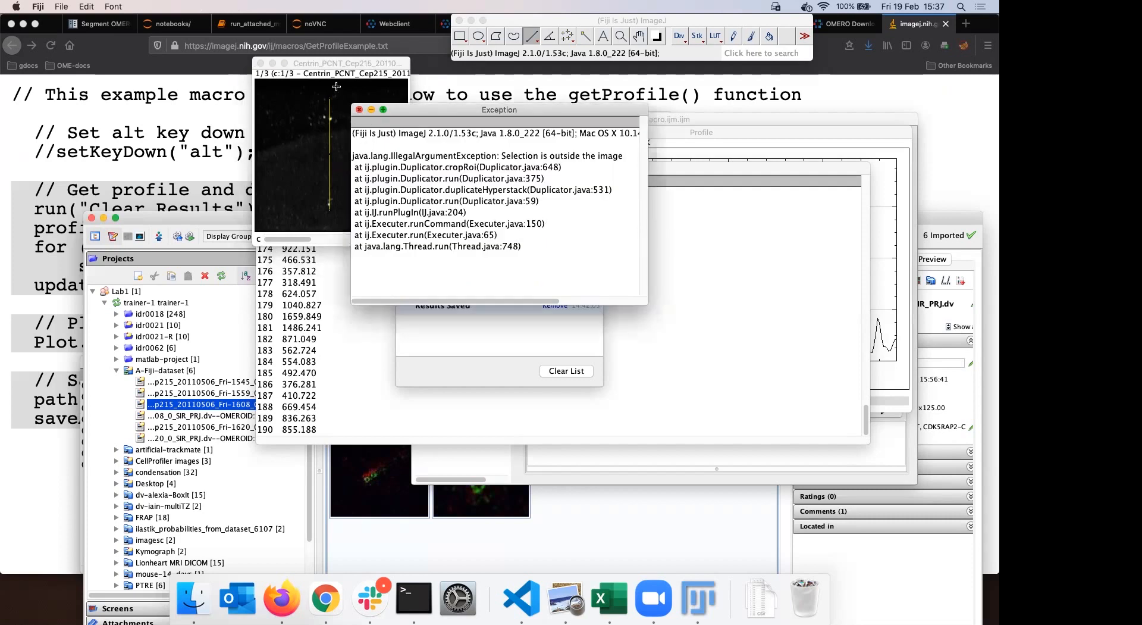
left_click(359, 110)
left_click(331, 64)
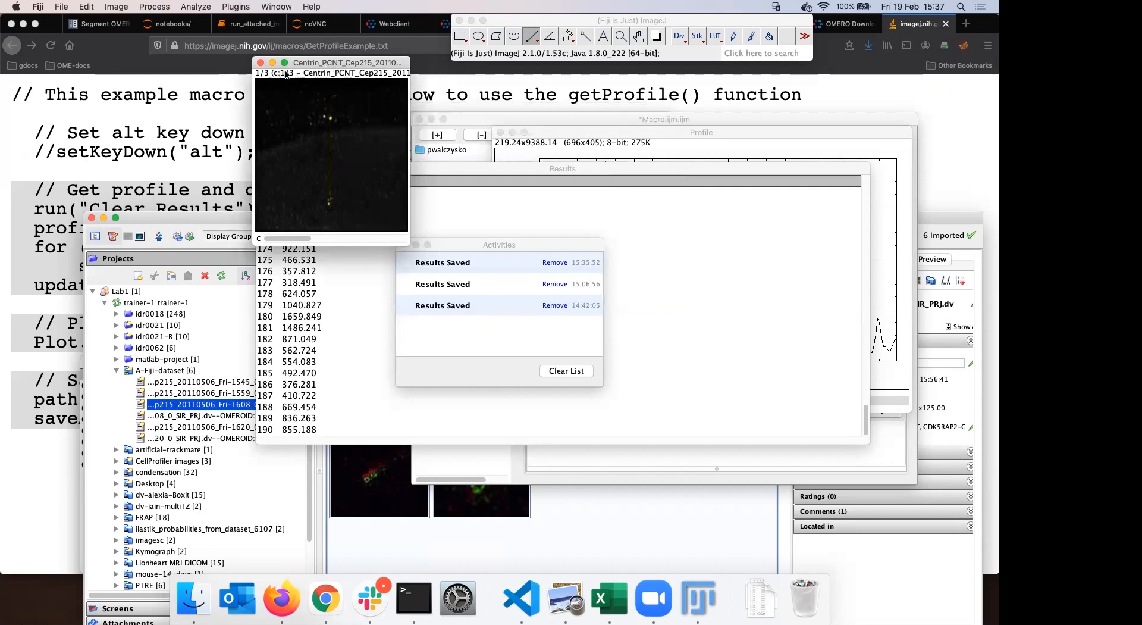
Check channels 2 and 1 of the Centrin image and rearrange the image and Results windows
left_click(331, 238)
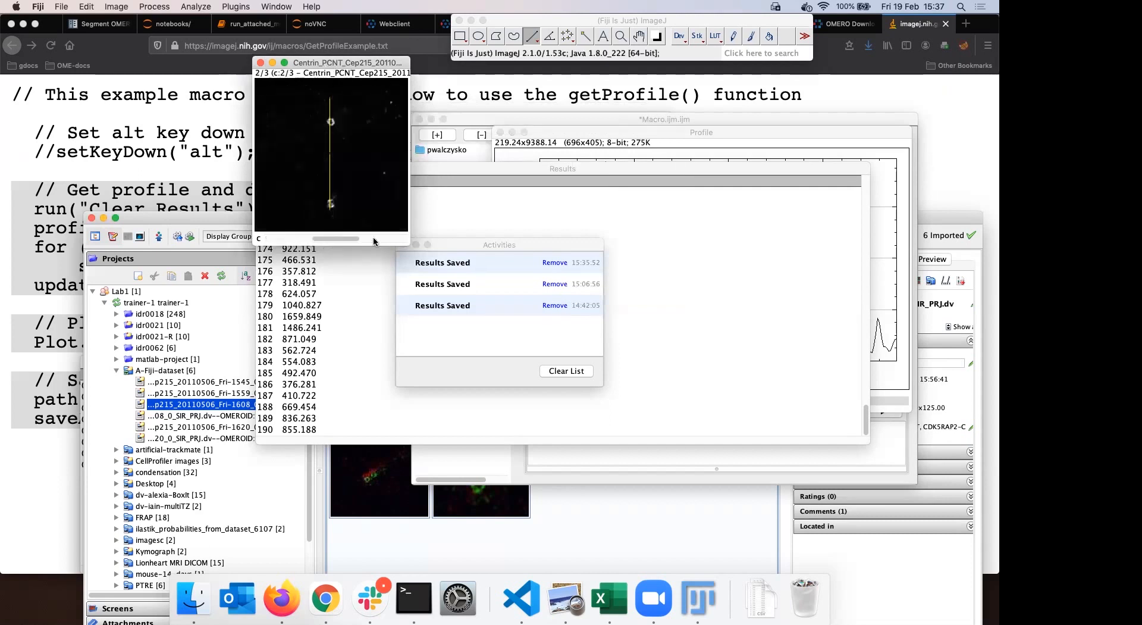
left_click(320, 237)
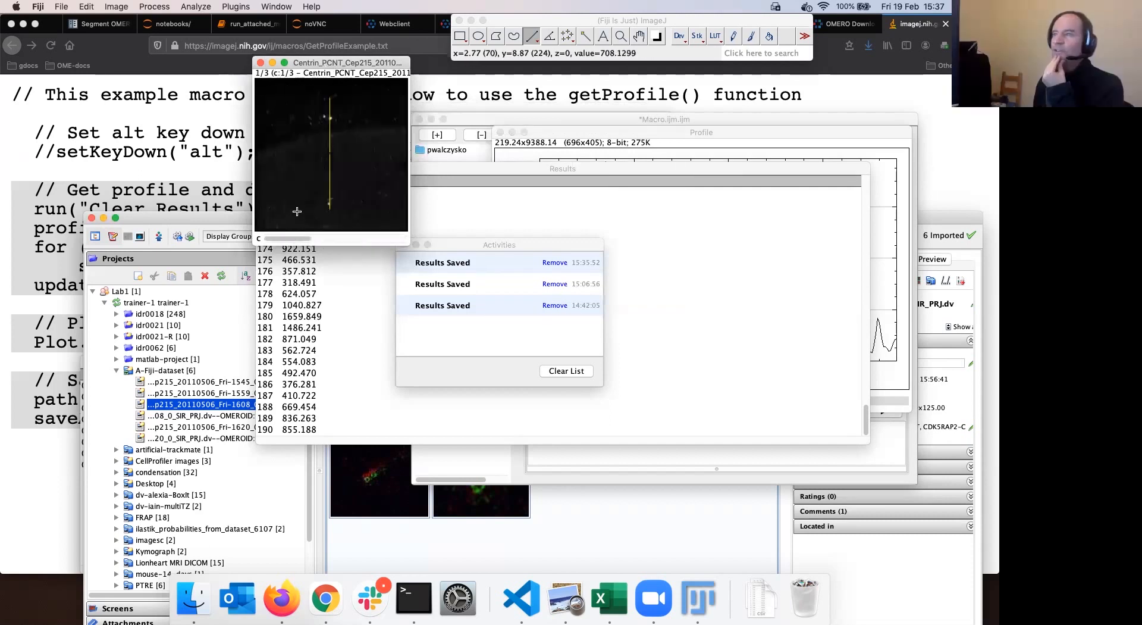
left_click(116, 11)
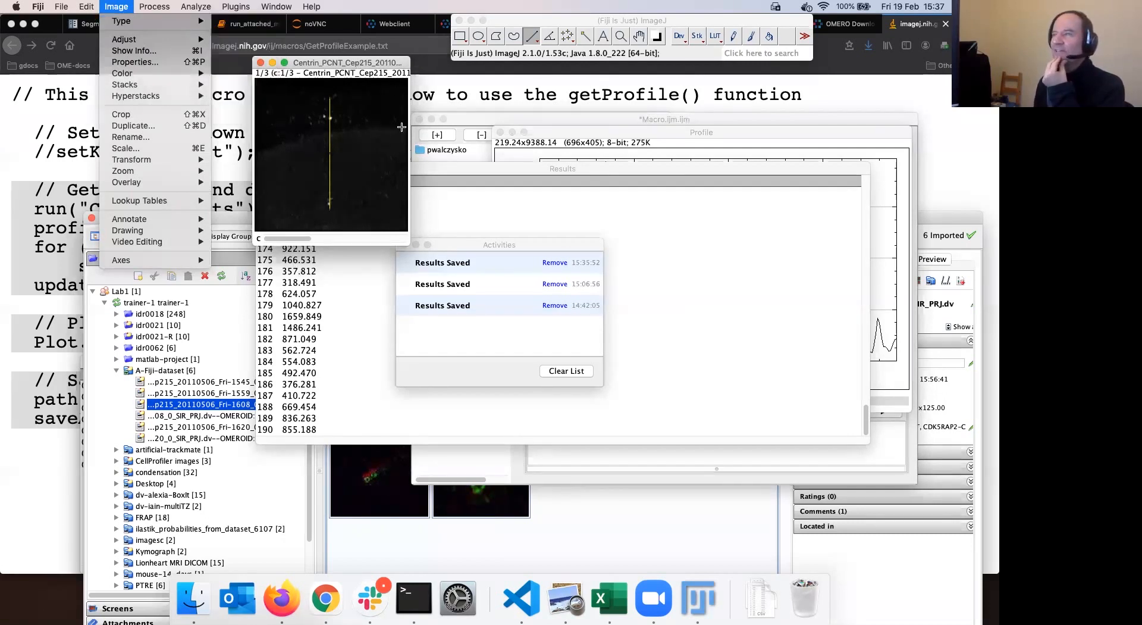
left_click_drag(342, 62, 405, 61)
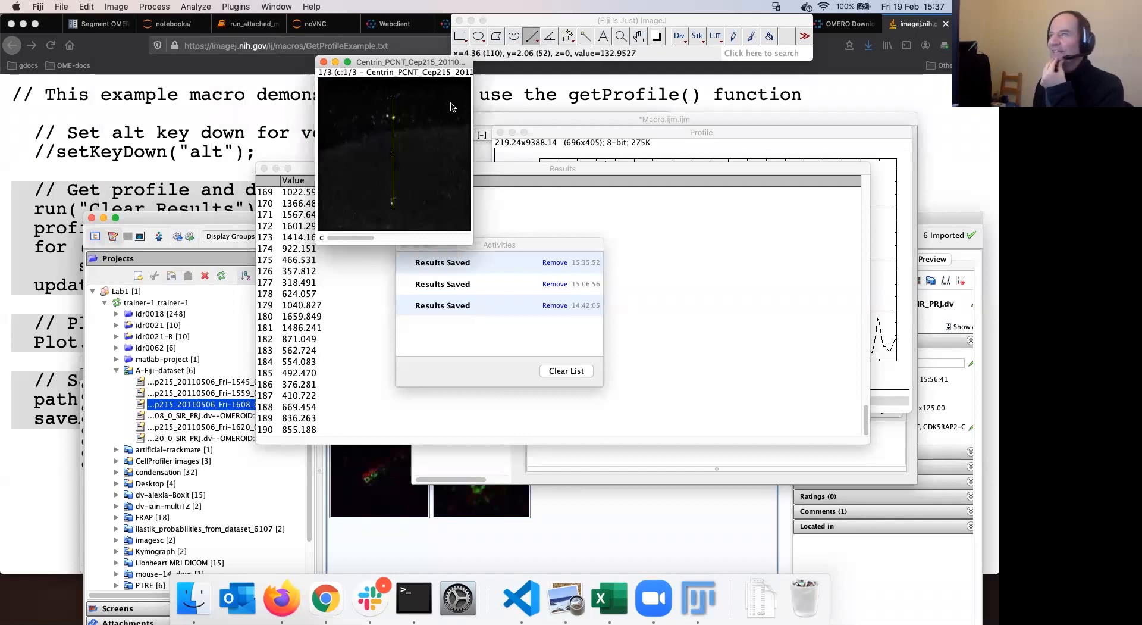
left_click_drag(431, 62, 345, 70)
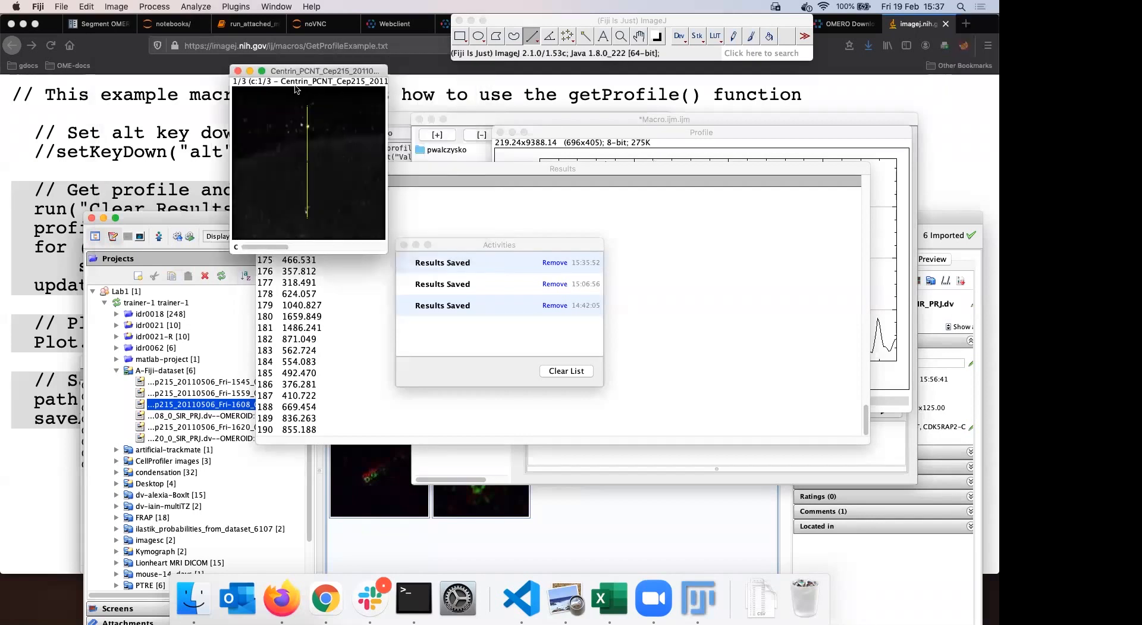
left_click_drag(457, 169, 665, 162)
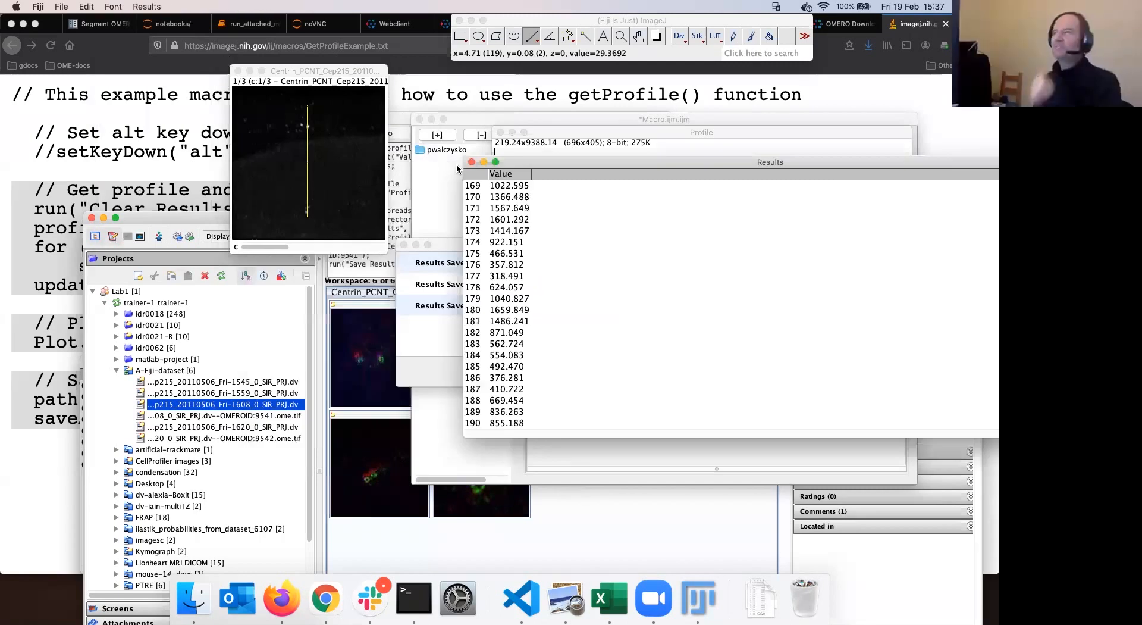
Duplicate the Centrin image as a hyperstack keeping channels 1-3
left_click(329, 113)
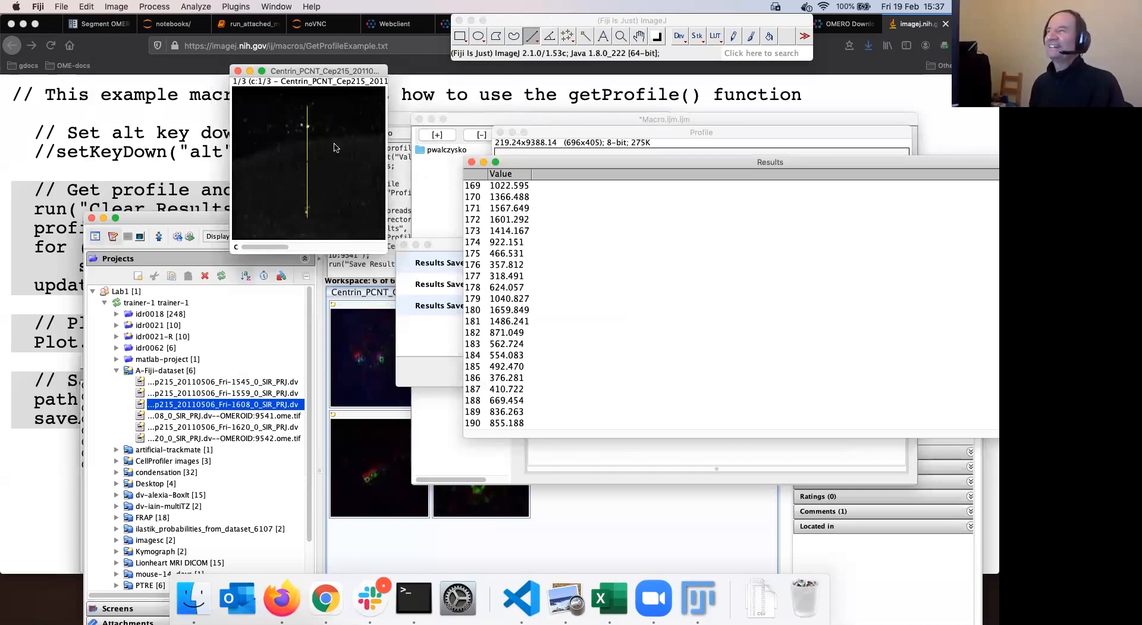
left_click(122, 8)
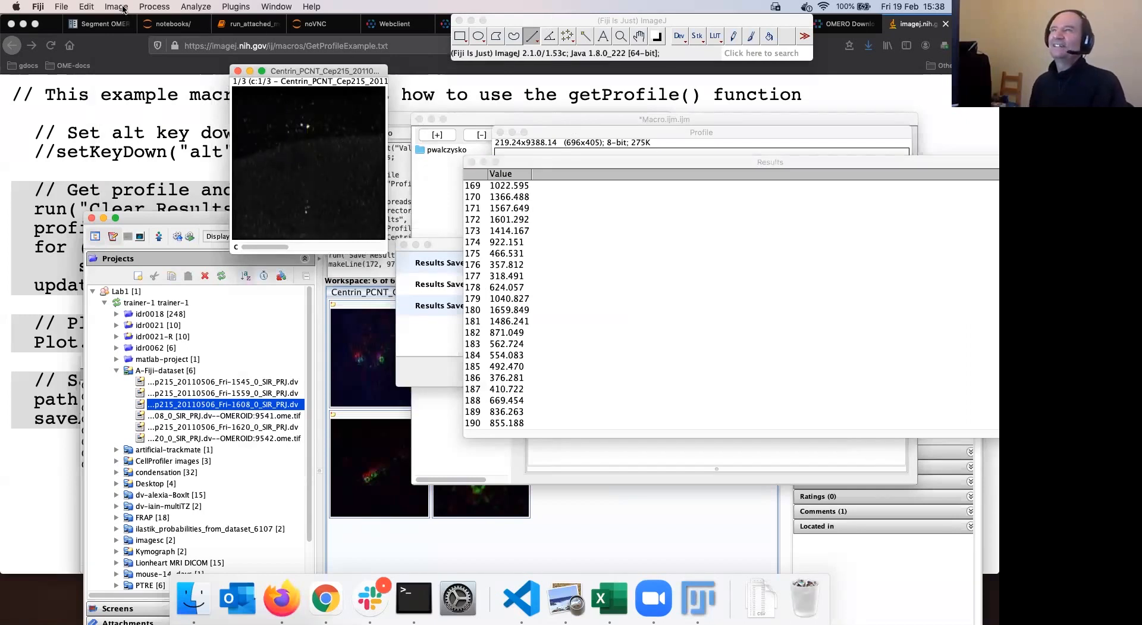
left_click(149, 129)
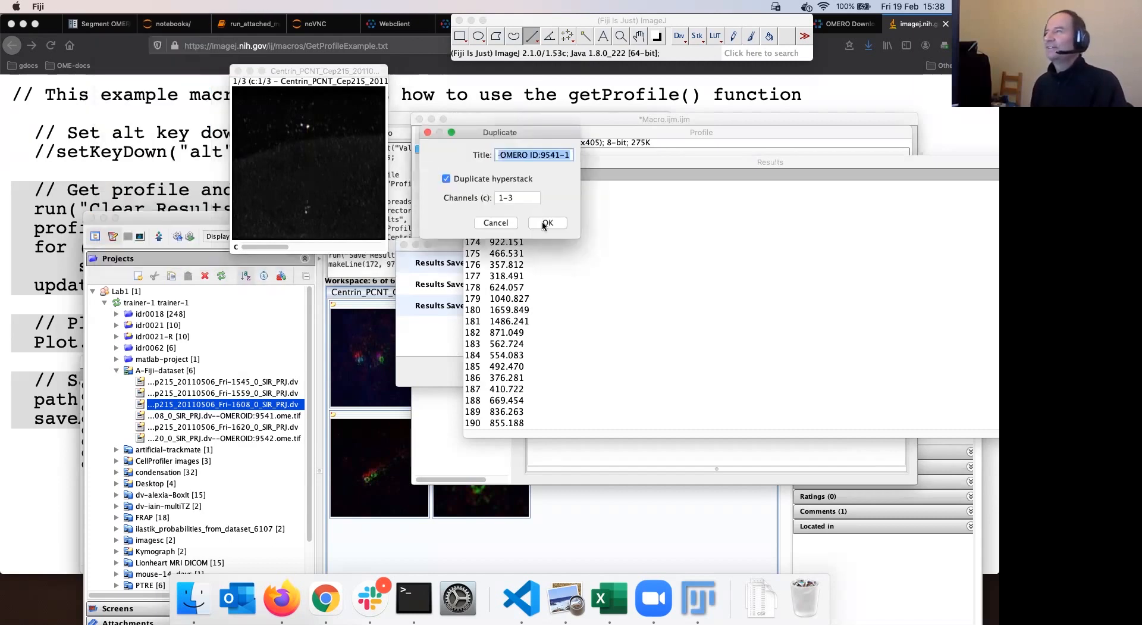
left_click(547, 223)
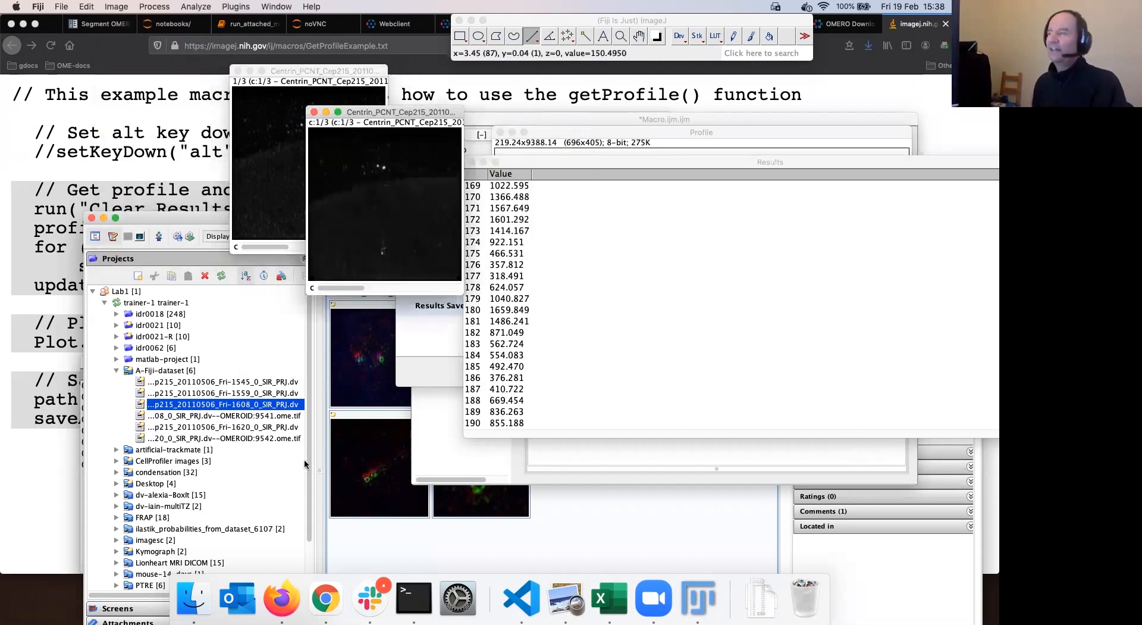
left_click(232, 7)
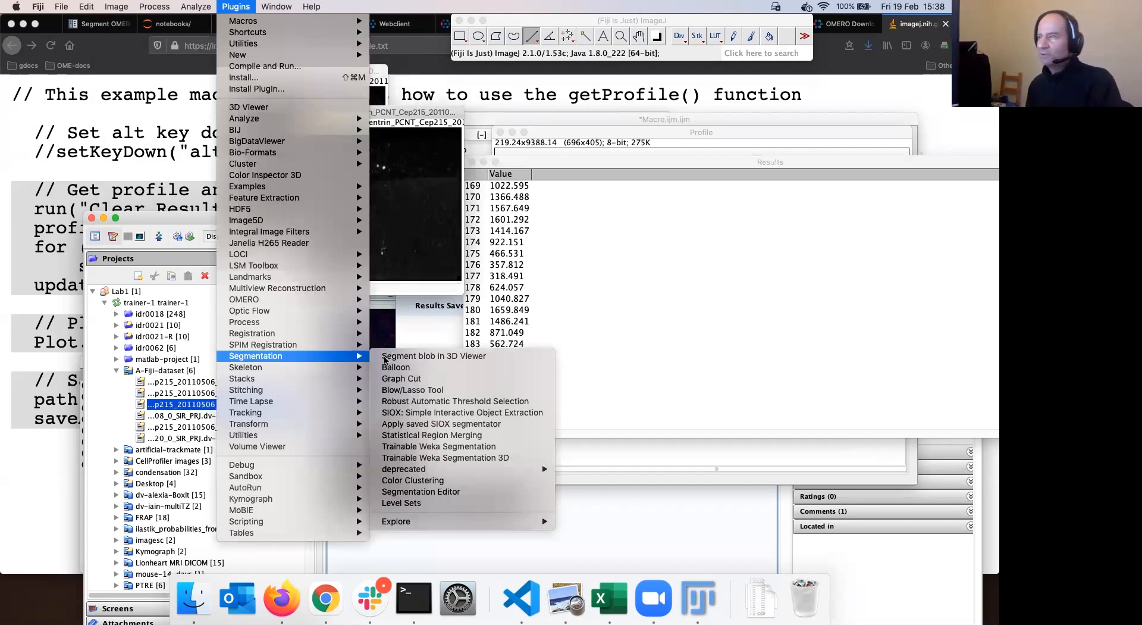
Open OMERO Import Data targeting A-Fiji-dataset and queue the open image windows
left_click(417, 355)
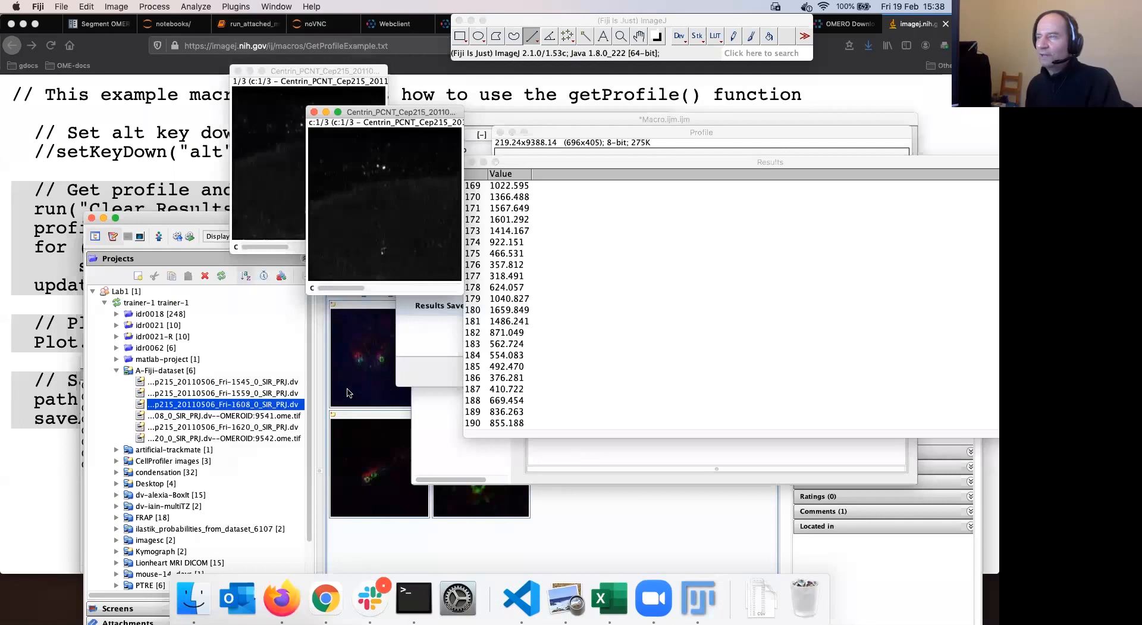
key("Down")
key("Return")
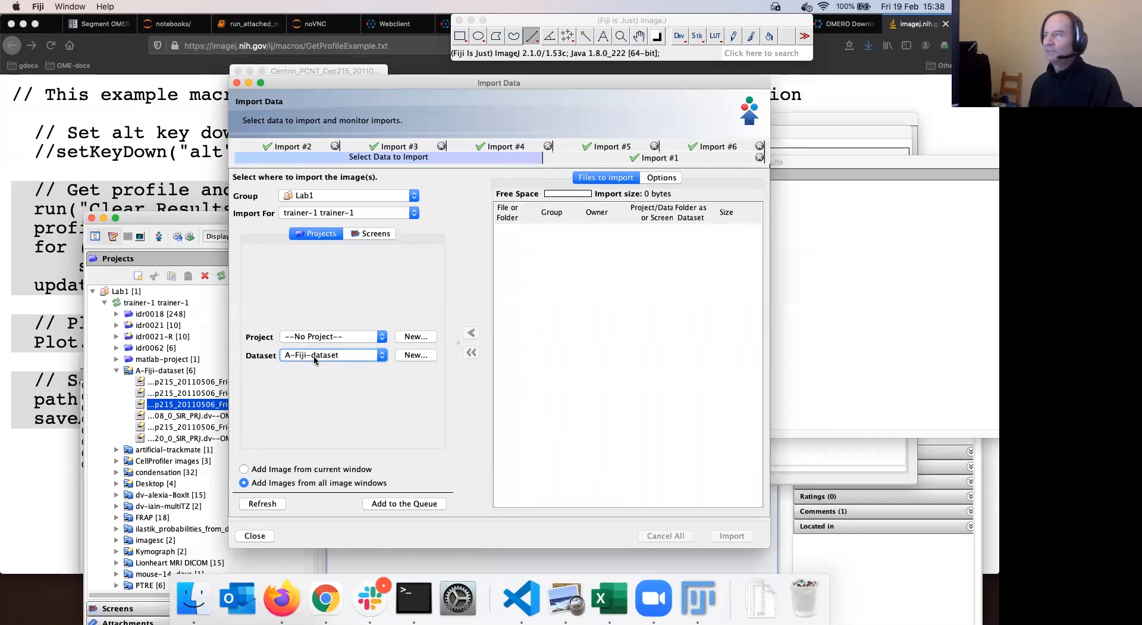
left_click(409, 505)
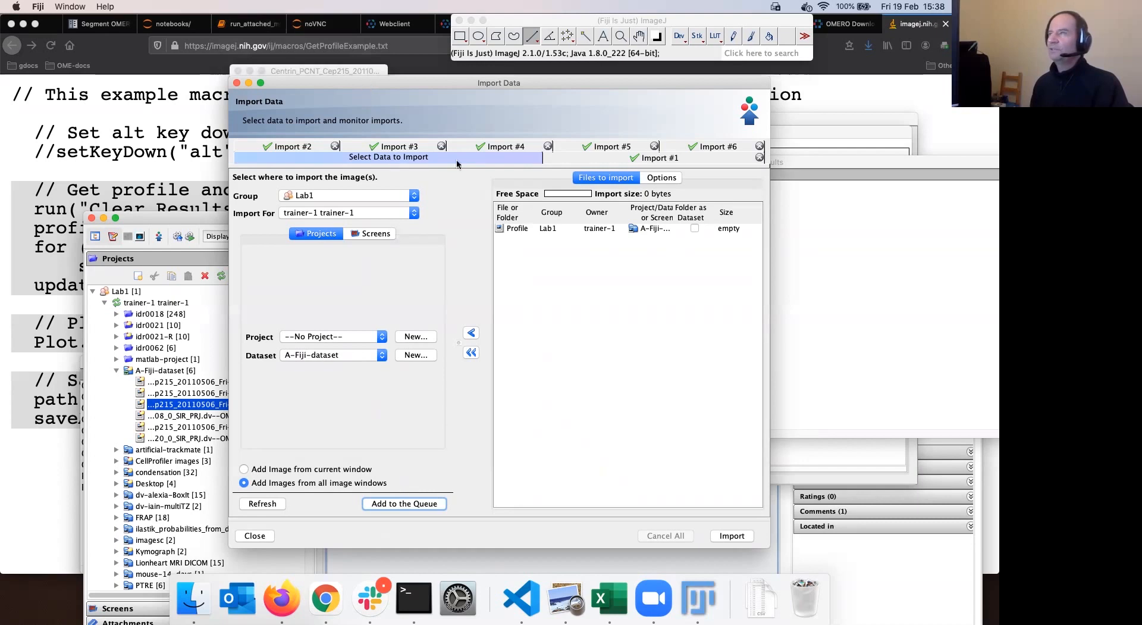
Close the Profile plot window and remove its Profile entry from the import queue
left_click_drag(366, 82, 369, 86)
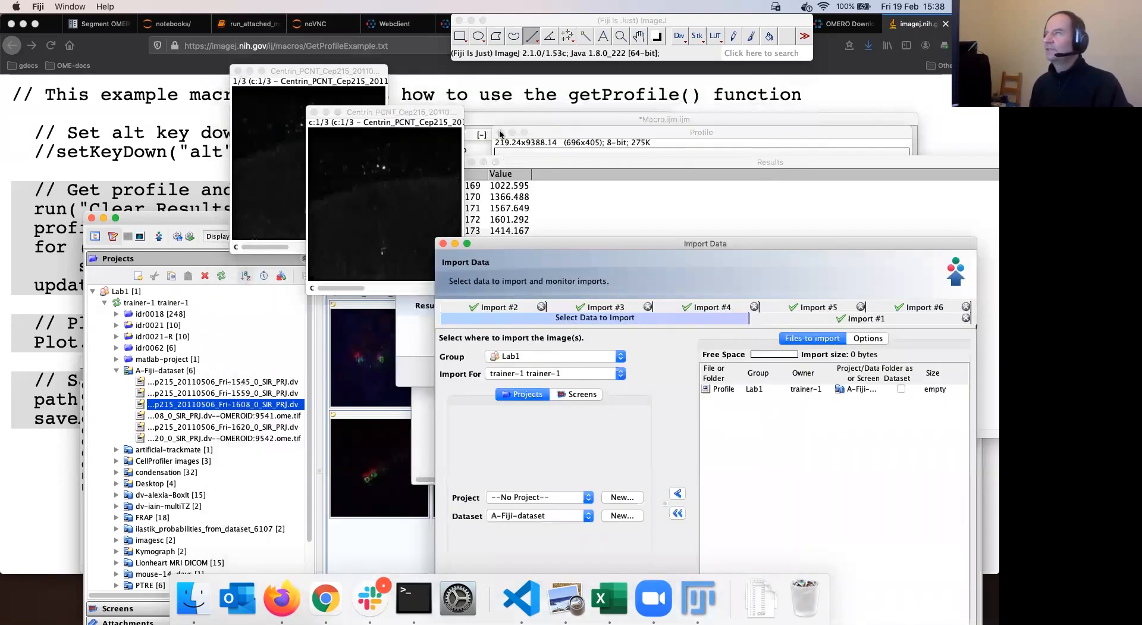
left_click(502, 134)
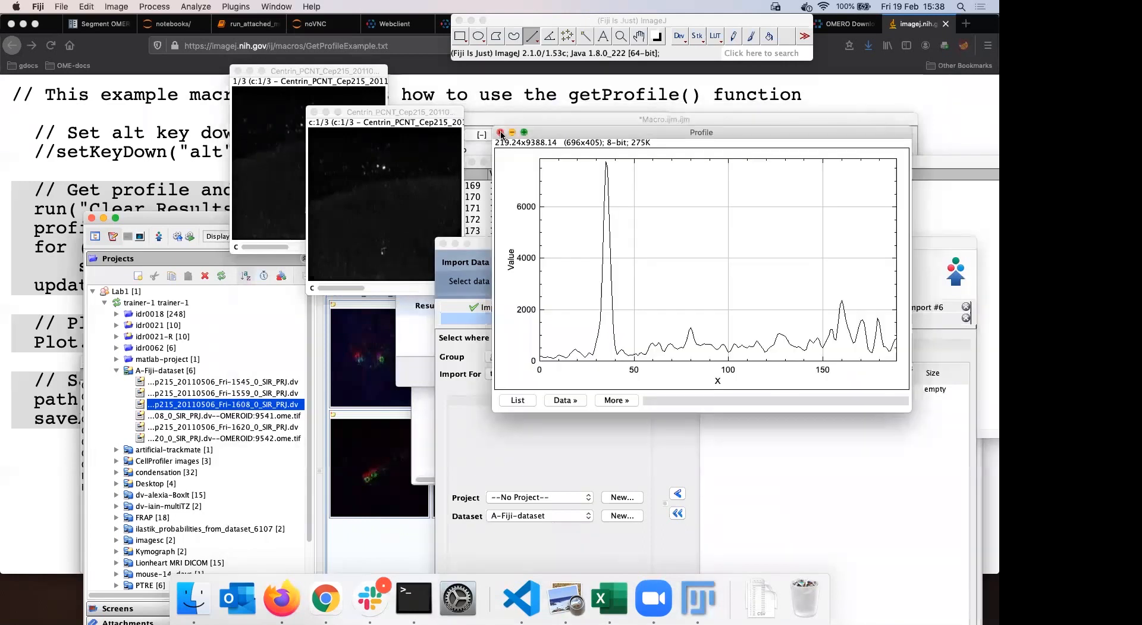
left_click(502, 134)
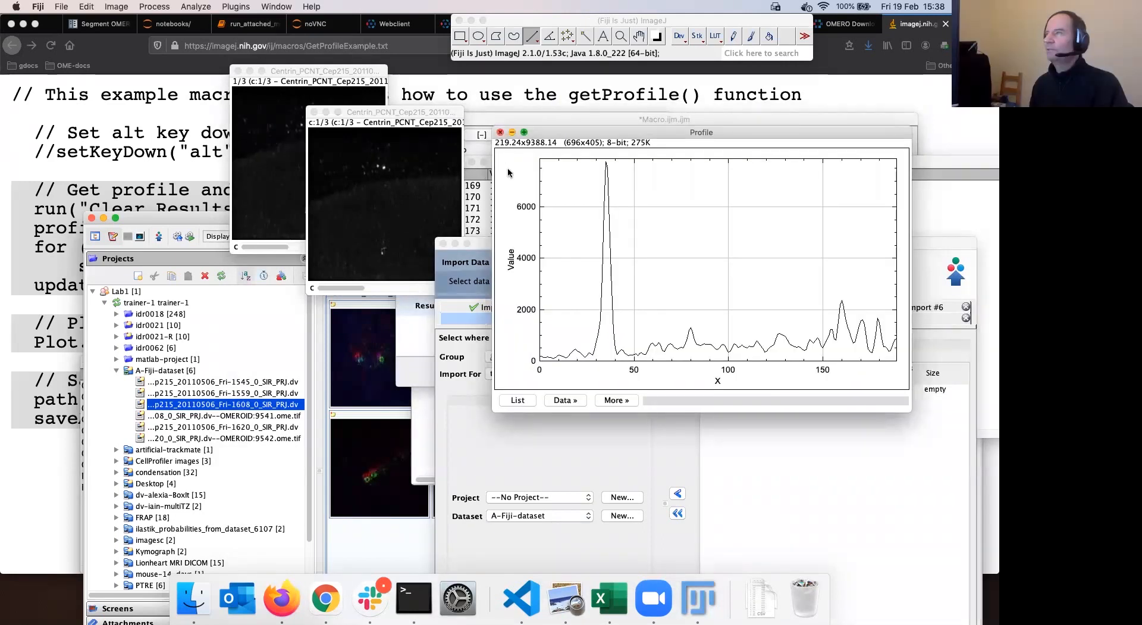
left_click_drag(501, 161, 547, 106)
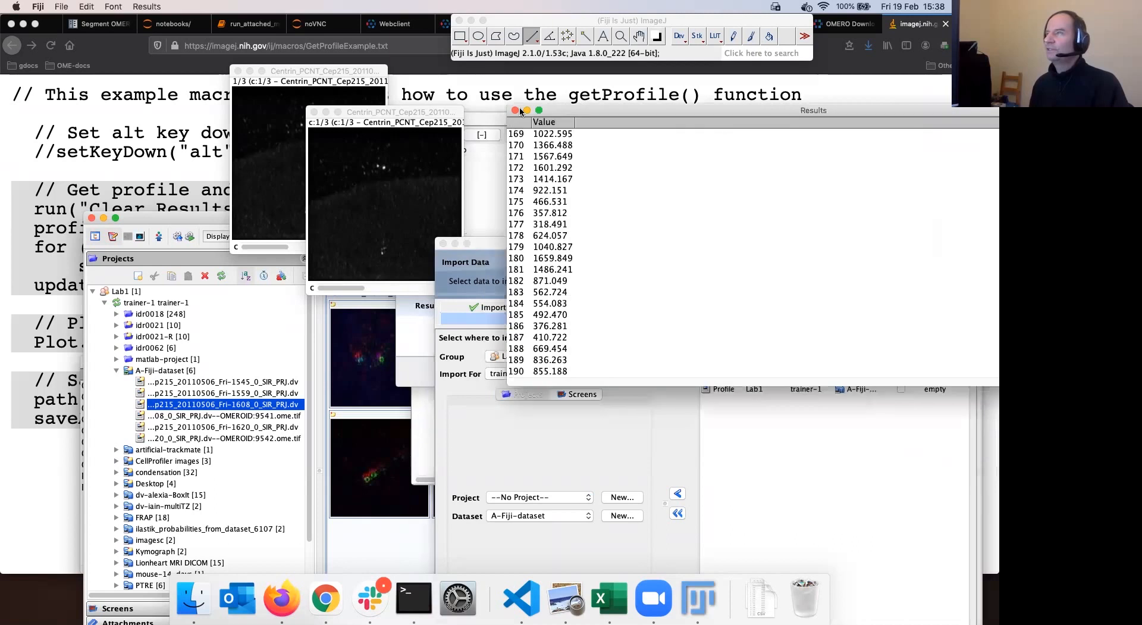
left_click_drag(390, 112, 441, 88)
left_click_drag(578, 244, 449, 142)
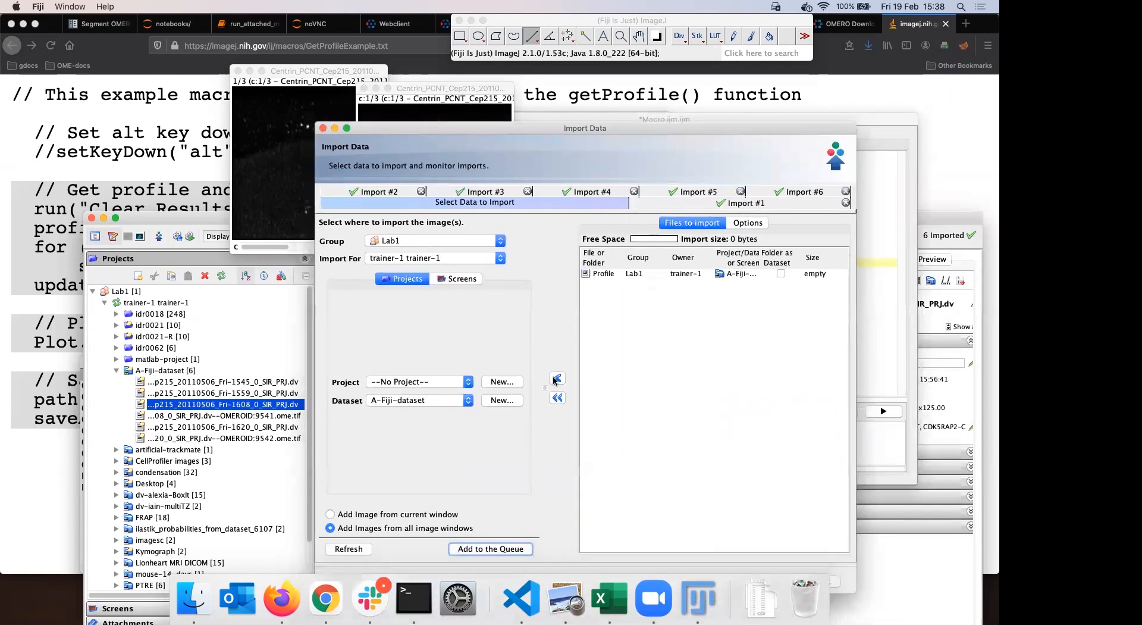
left_click(556, 379)
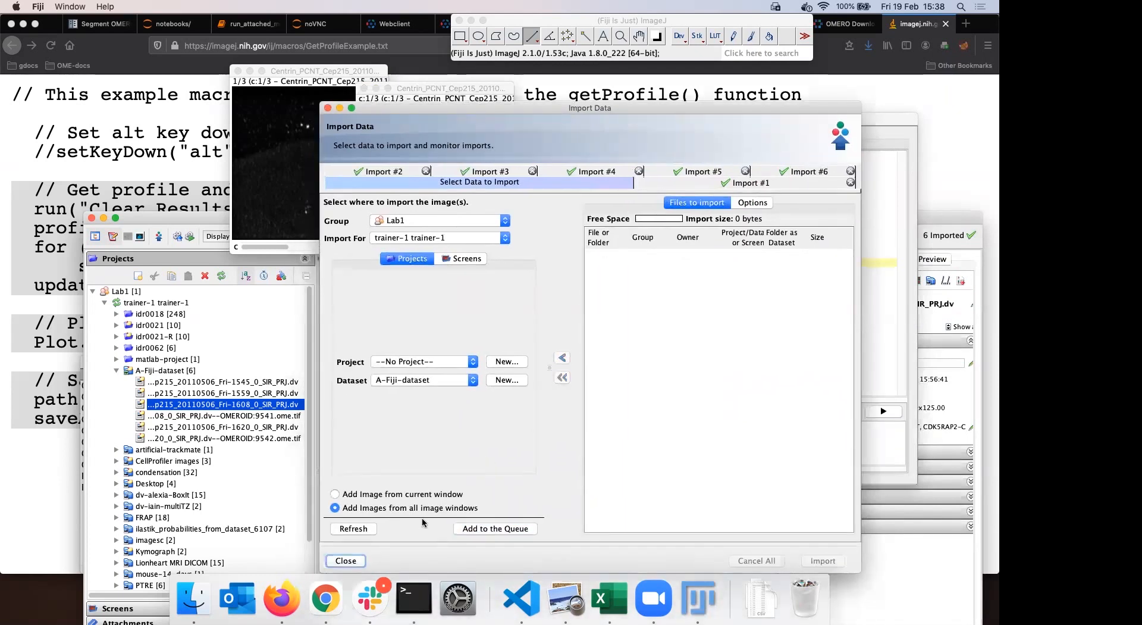
Set the target dataset to --New From Folder-- and add the open images to the queue again
left_click(482, 531)
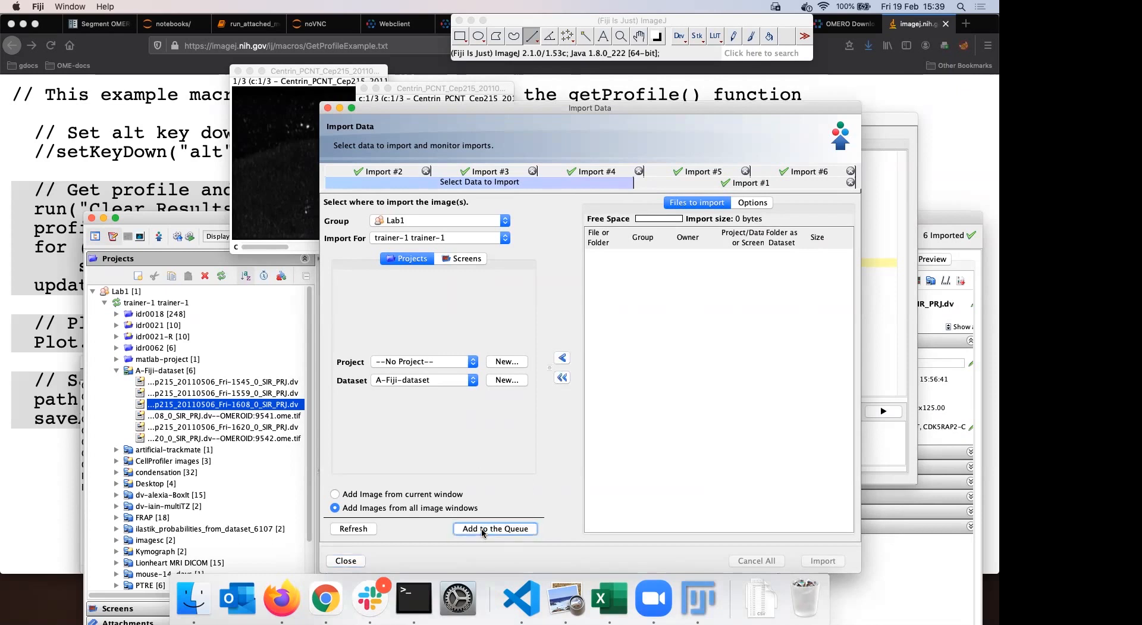
left_click(495, 529)
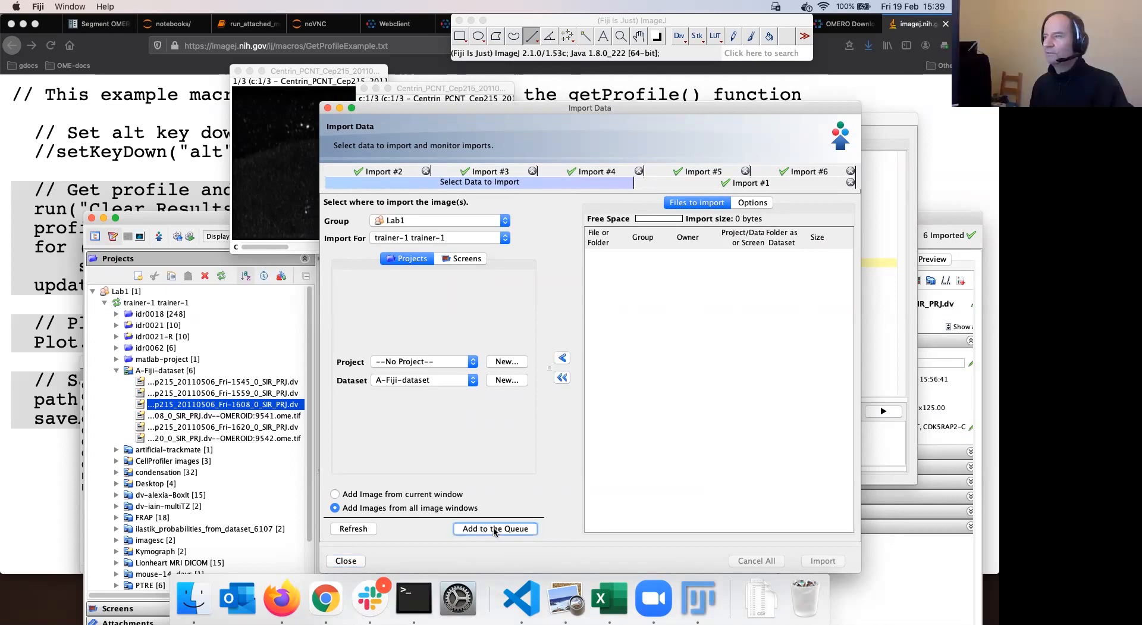
left_click_drag(440, 111, 397, 71)
left_click(430, 340)
left_click(397, 353)
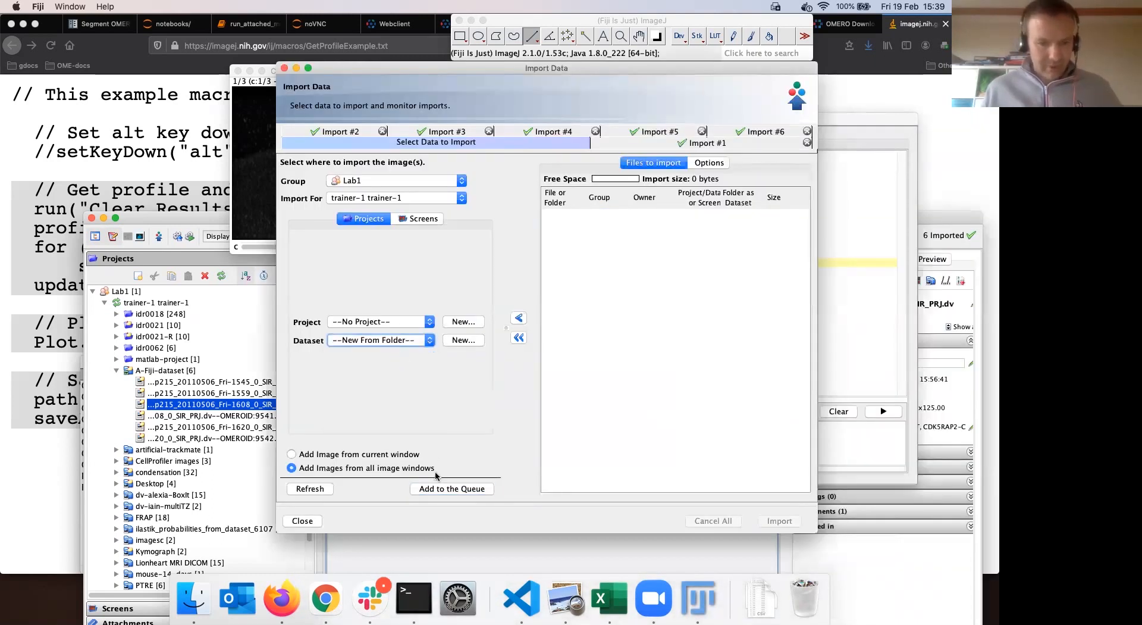
left_click(441, 489)
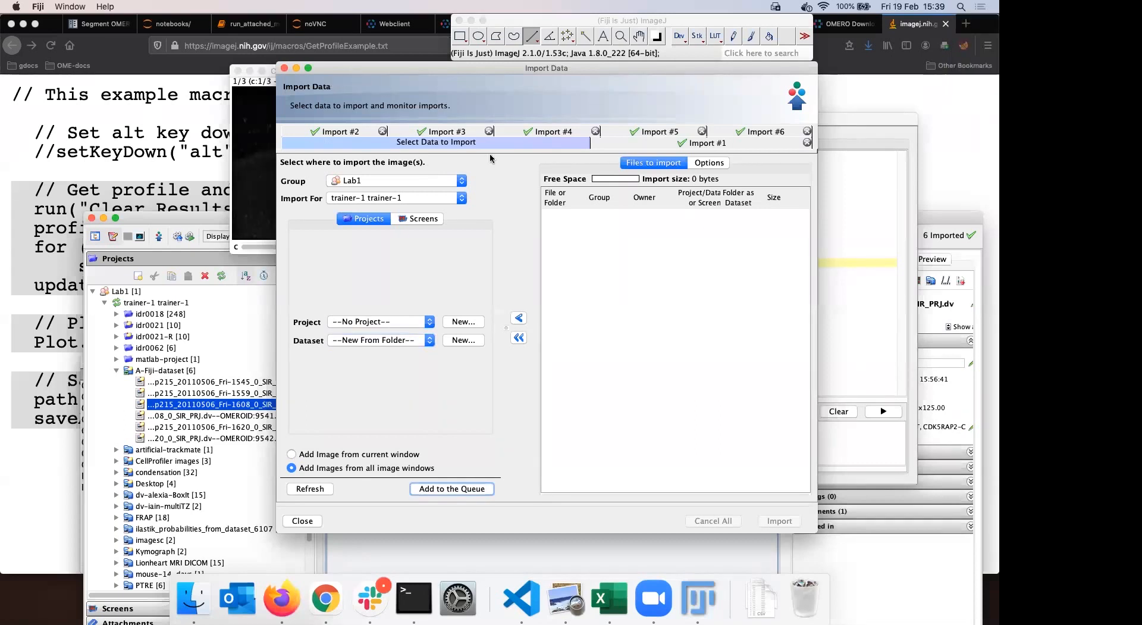
left_click_drag(491, 69, 699, 159)
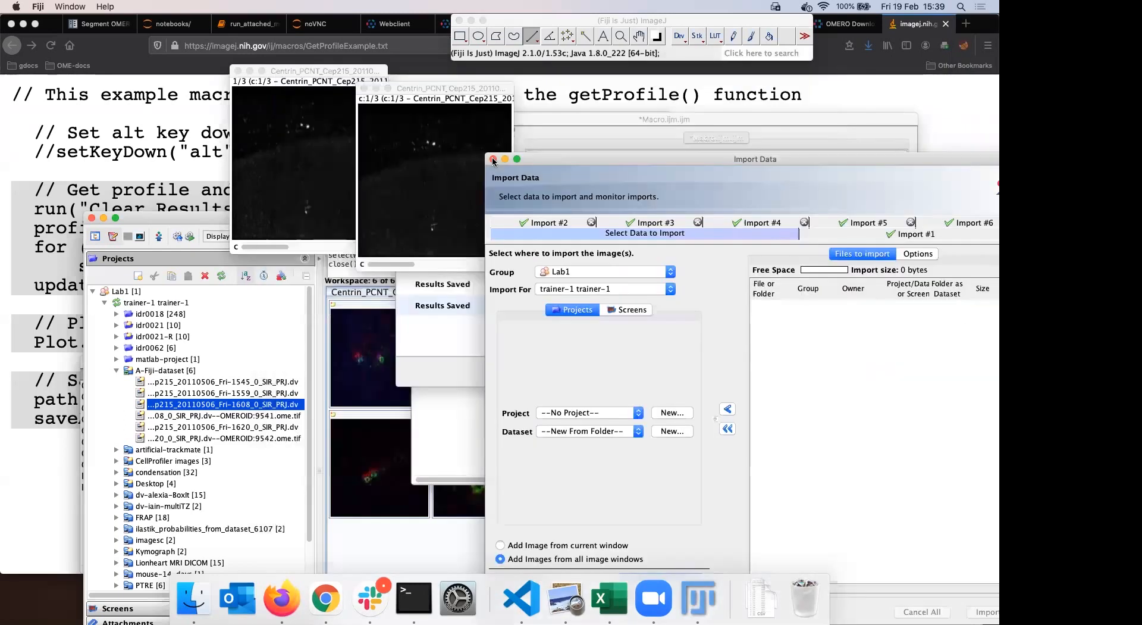
left_click(457, 204)
Close the duplicated and original Centrin images, the Activities window and the Macro Recorder
left_click_drag(429, 90, 533, 97)
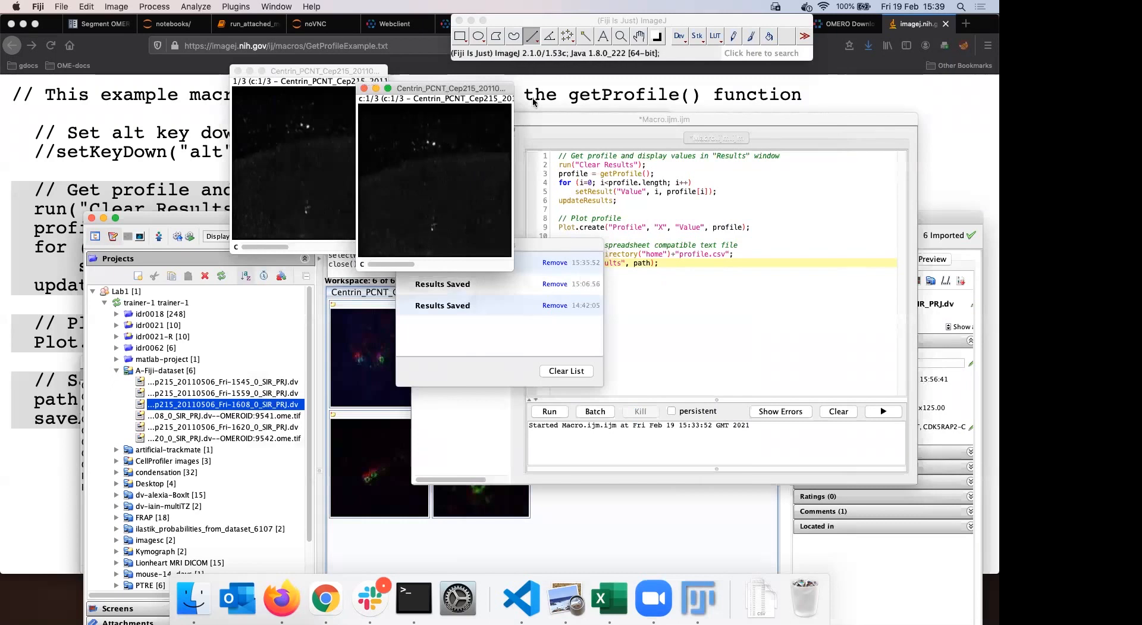
left_click(468, 95)
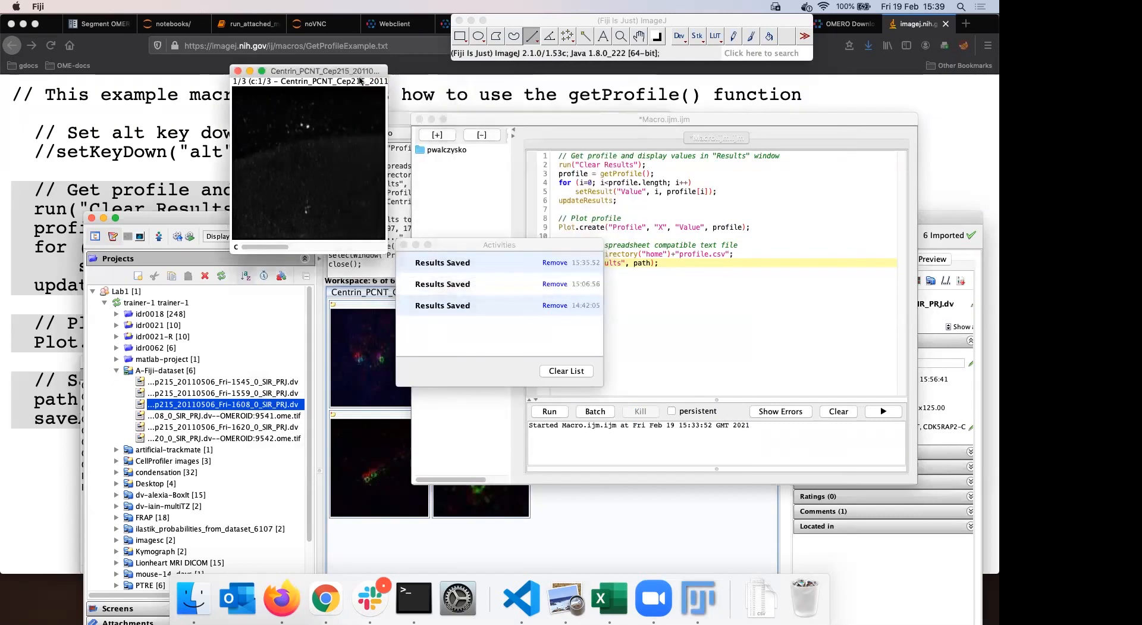
left_click(238, 71)
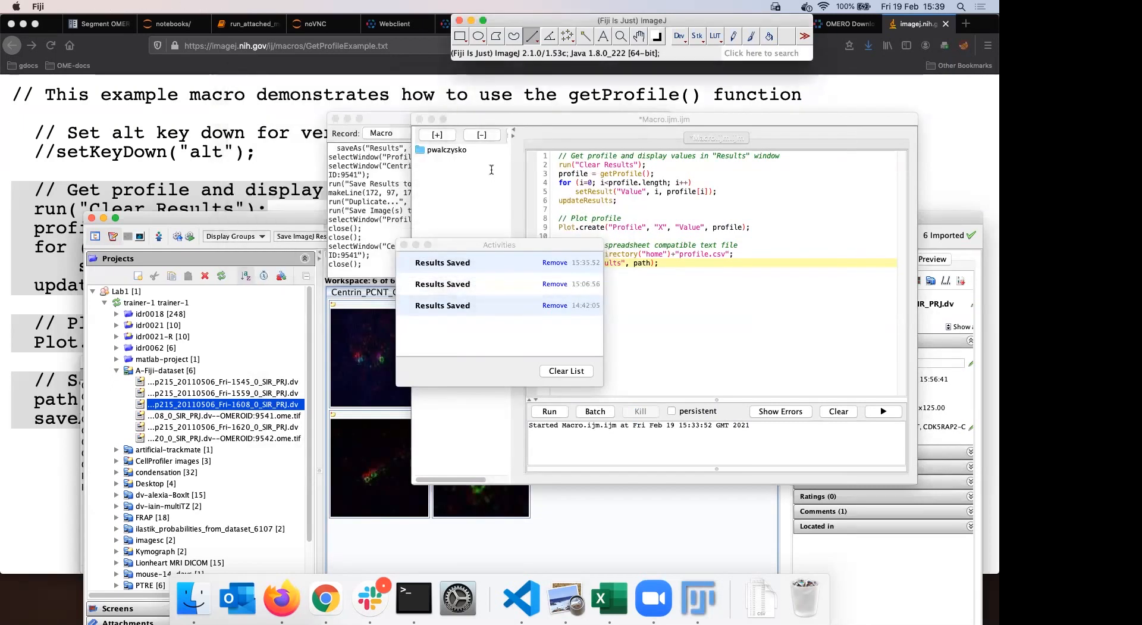
left_click(404, 245)
left_click_drag(481, 119, 485, 113)
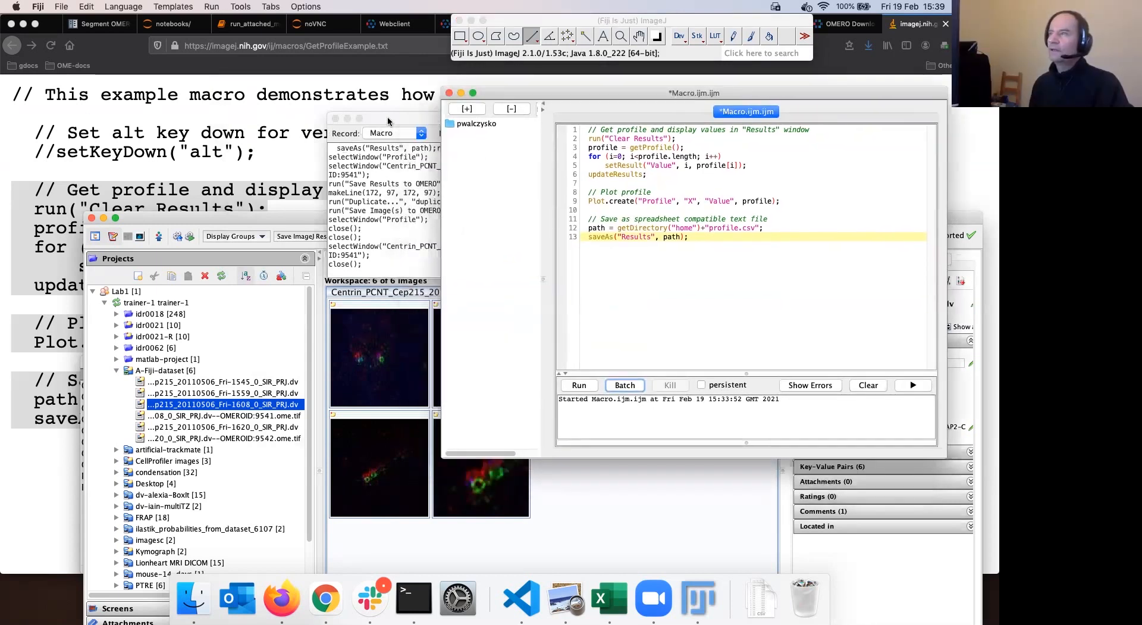
left_click(348, 117)
left_click(336, 119)
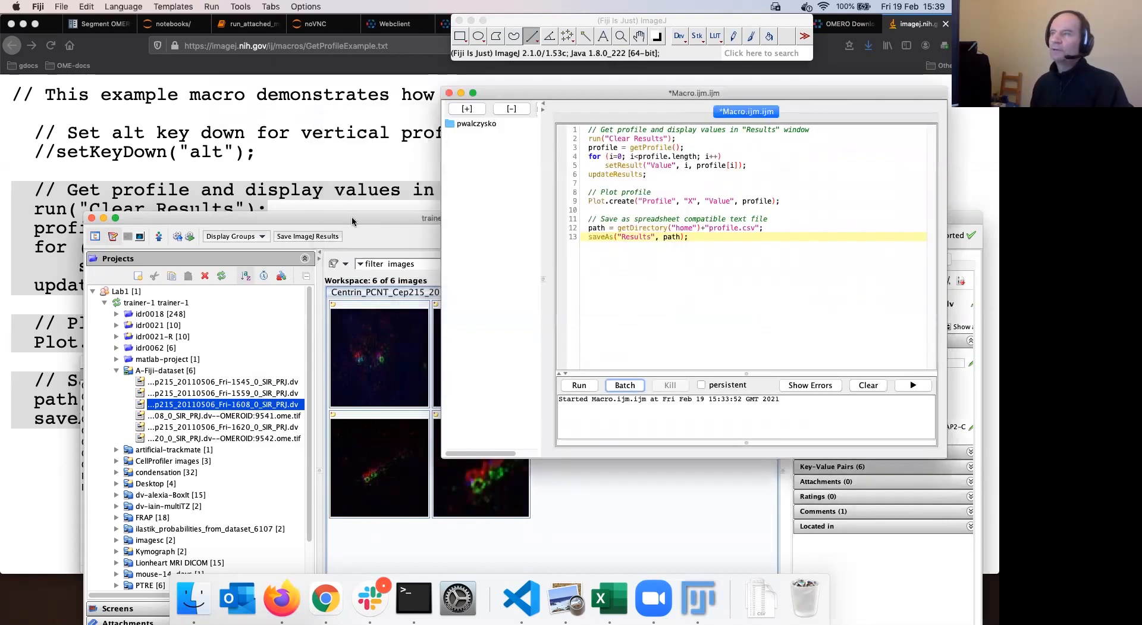
left_click(356, 221)
left_click_drag(416, 217, 377, 125)
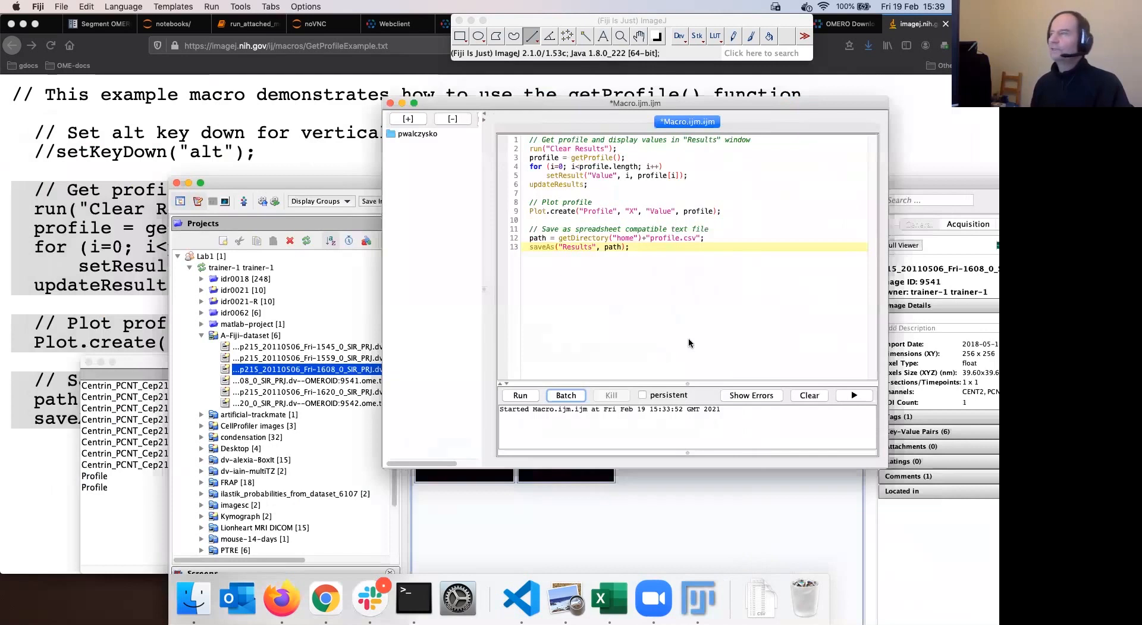
Close the Macro.ijm editor and answer No to saving its changes
key("super+w")
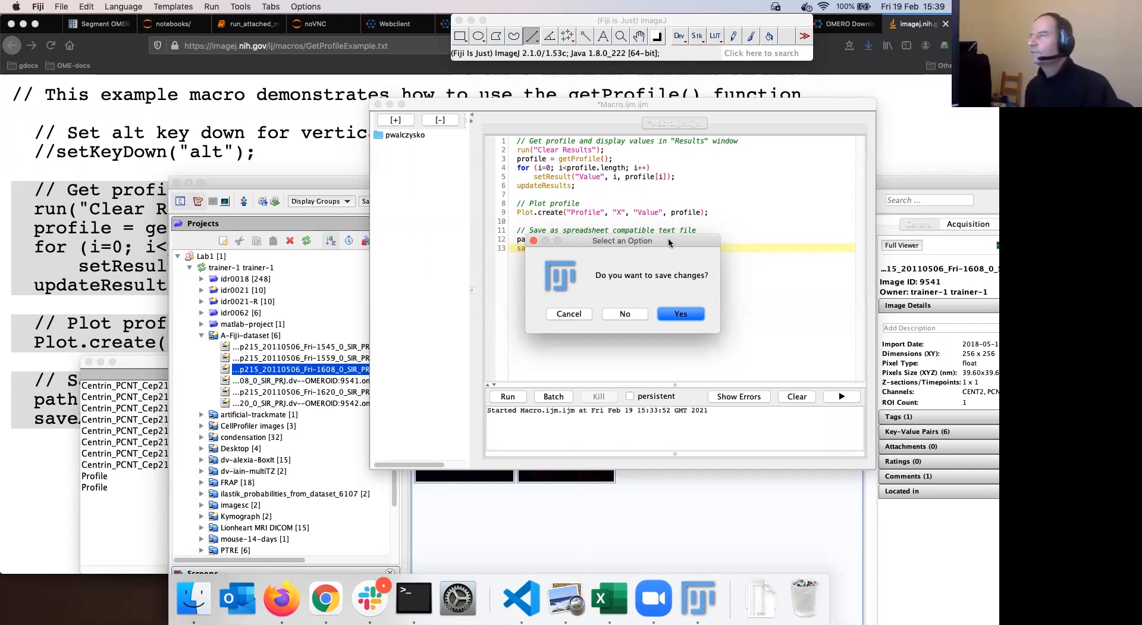
left_click_drag(663, 244, 638, 227)
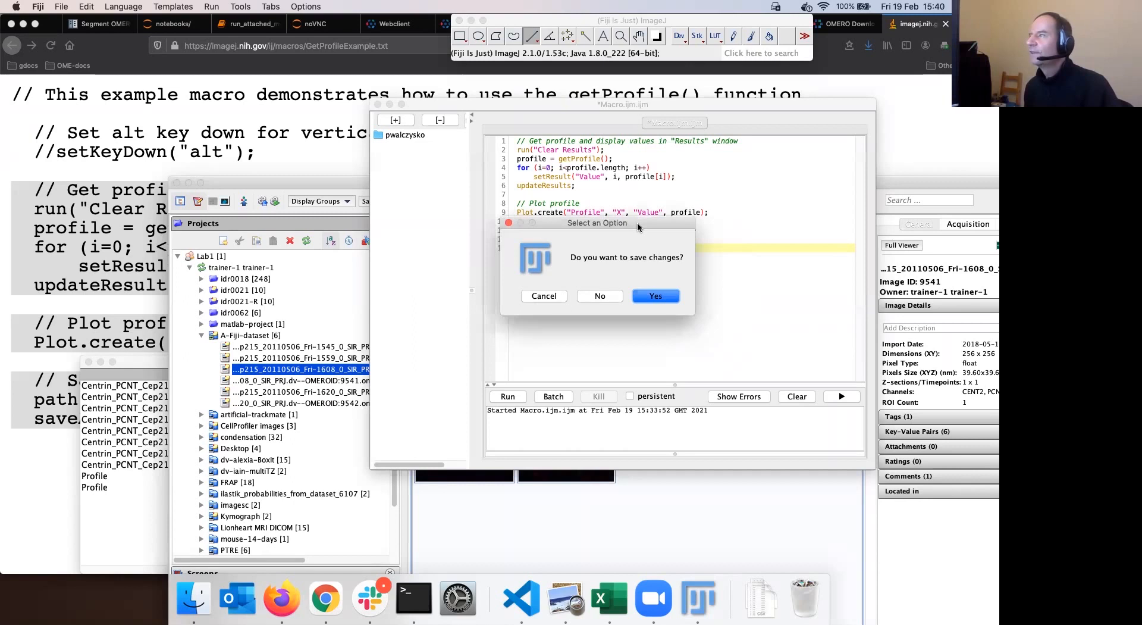
left_click(508, 222)
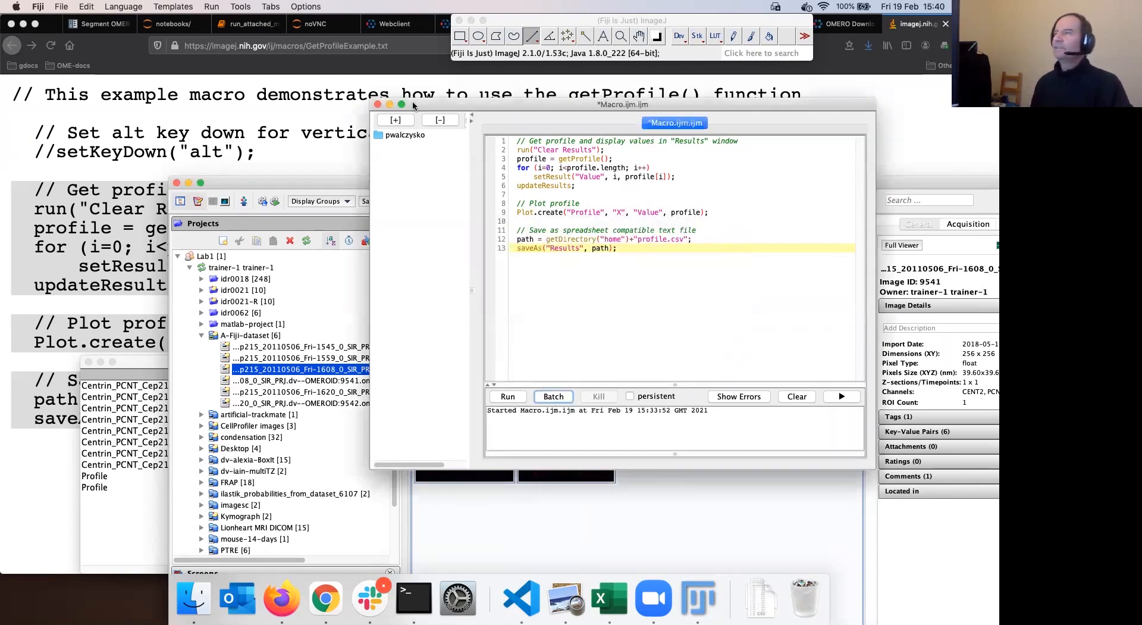
left_click(377, 104)
left_click(612, 316)
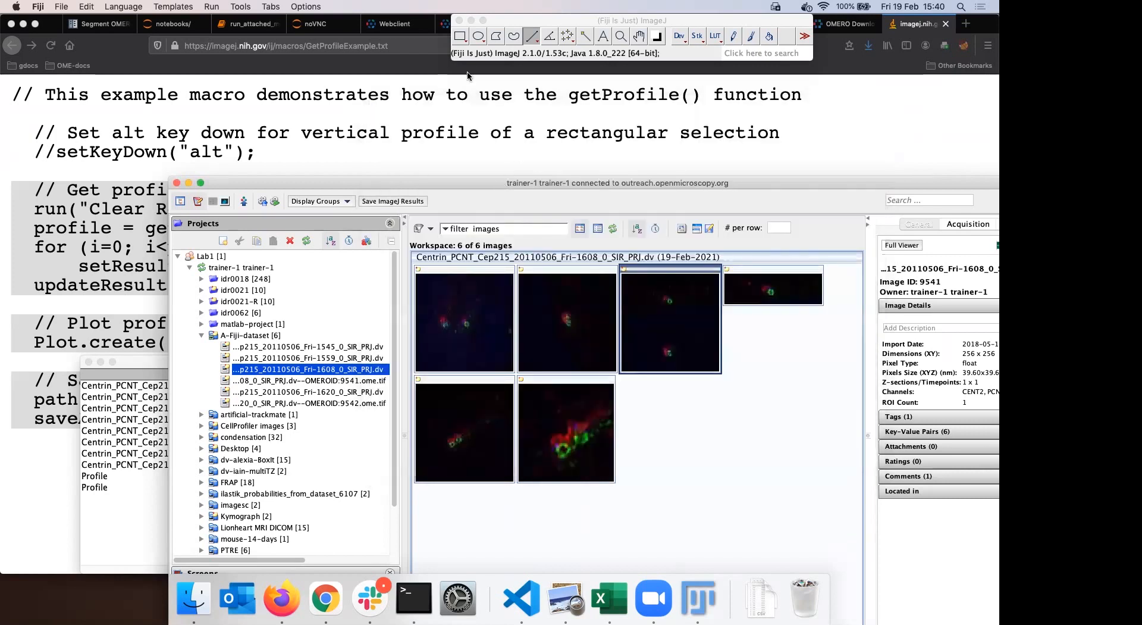
Start a new macro recording, paste the getProfile macro, and create Macro.ijm.ijm in the script editor
left_click_drag(333, 183, 306, 68)
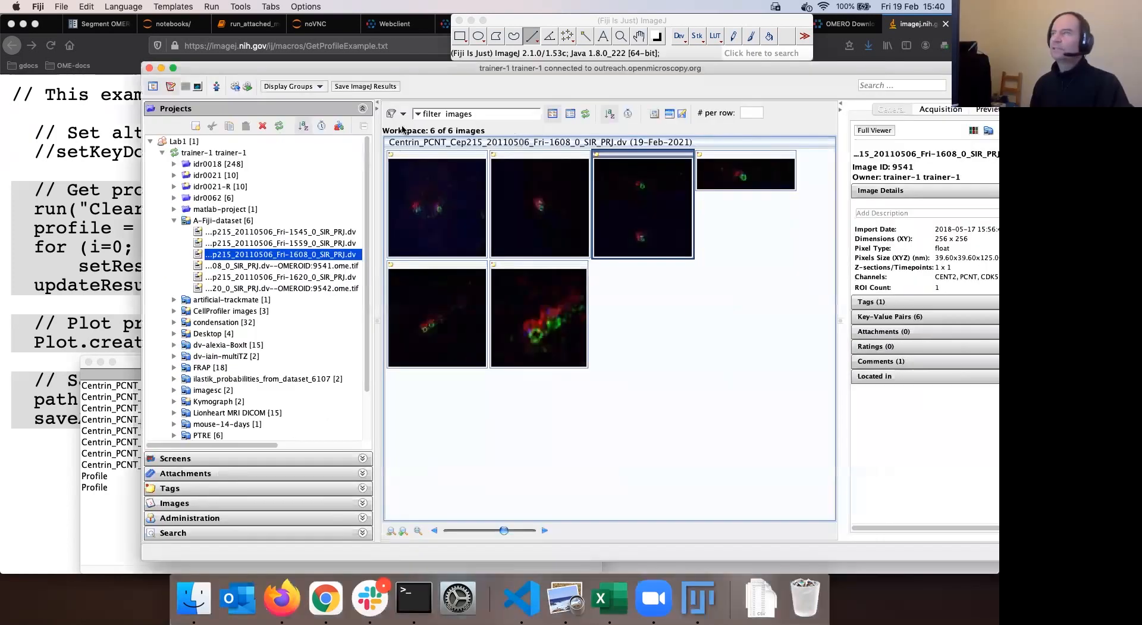
left_click(557, 25)
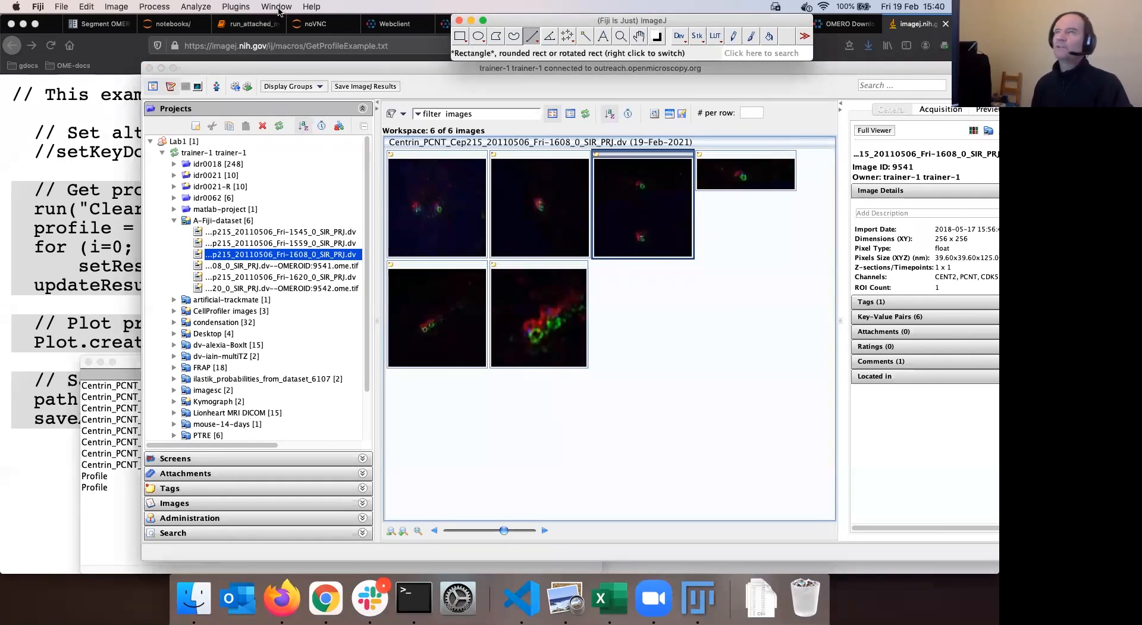
left_click(236, 7)
mouse_move(250, 21)
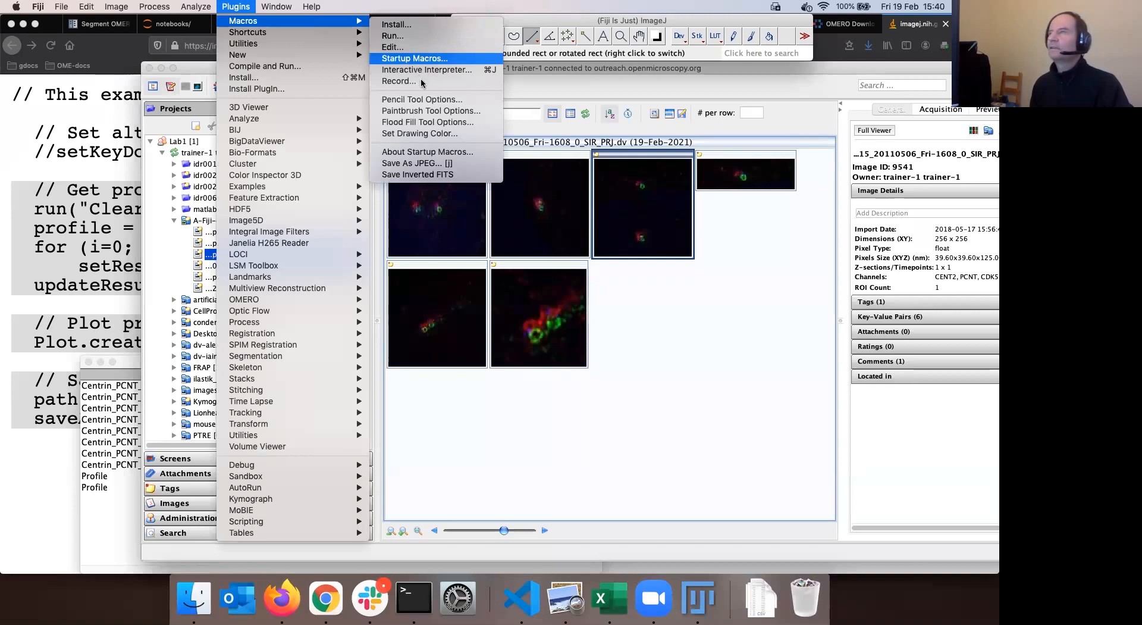
left_click(464, 81)
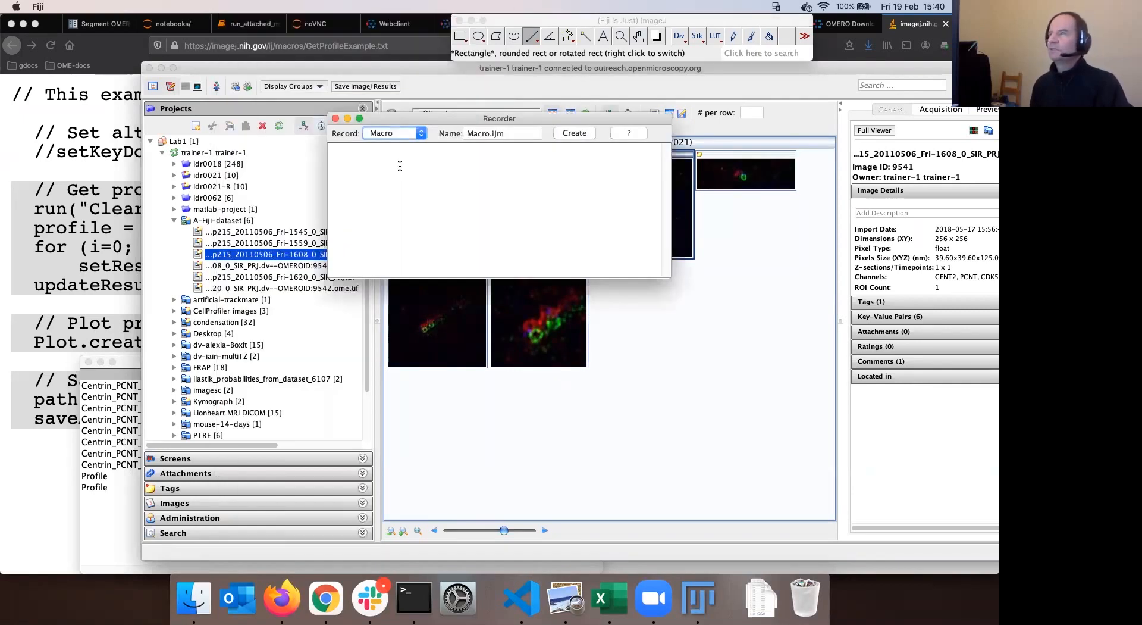
type("// Get profile and display values in \"Results\" window run(\"Clear Results\"); profile = getProfile(); for (i=0; i<profile.length; i++)     setResult(\"Value\", i, profile[i]); updateResults;  // Plot profile Plot.create(\"Profile\", \"X\", \"Value\", profile);  // Save as spreadsheet compatible text file path = getDirectory(\"home\")+\"profile.csv\"; saveAs(\"Results\", path);")
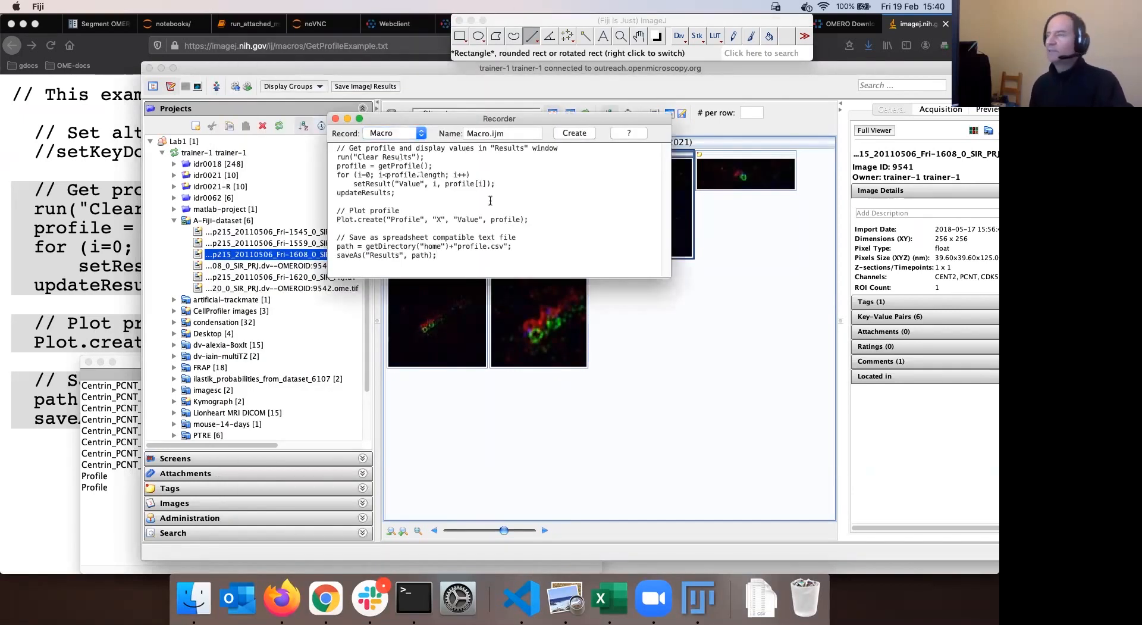
left_click(572, 134)
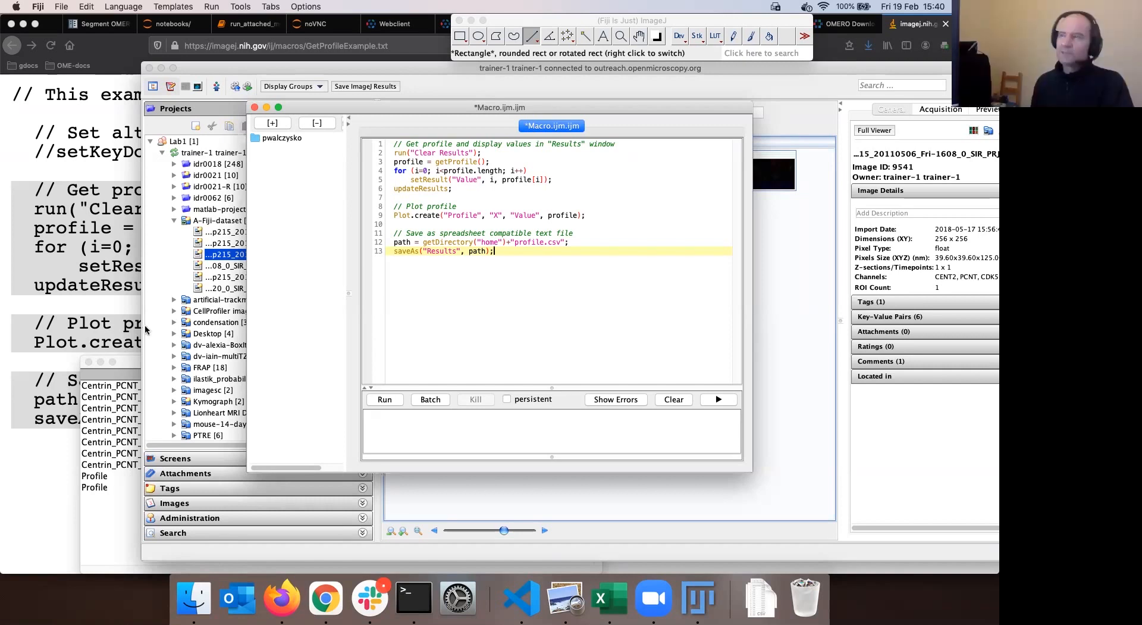
Move the Macro.ijm.ijm editor right and raise the Macro Recorder showing the getProfile macro
left_click_drag(385, 113, 467, 123)
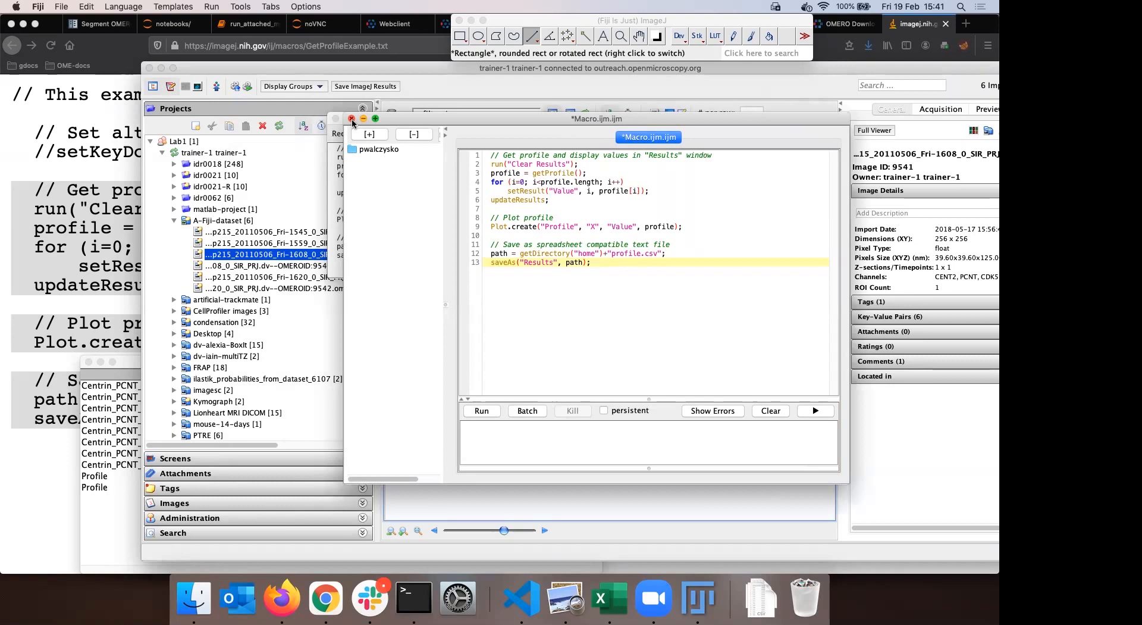
left_click_drag(354, 120, 444, 122)
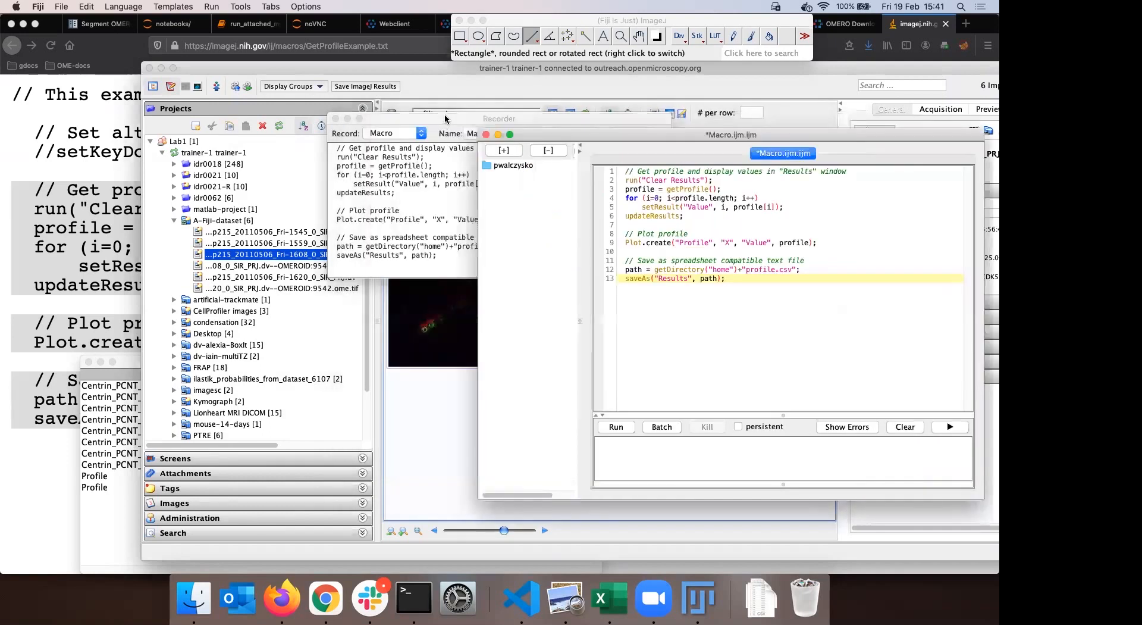
left_click(442, 122)
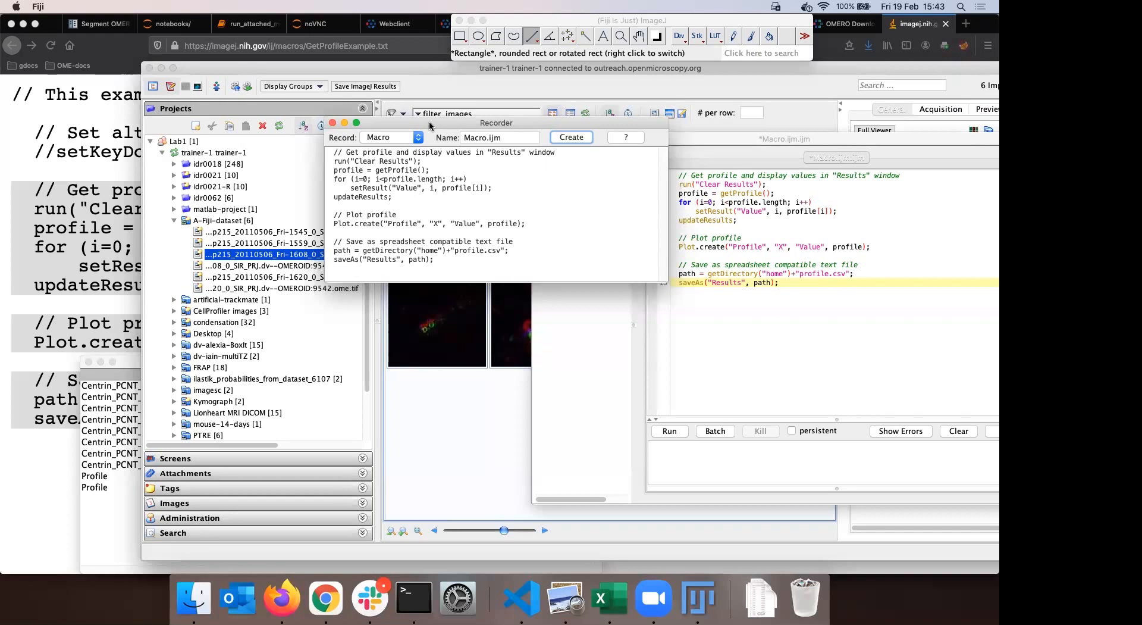
Close the Macro Recorder window and bring the OMERO browser window forward
left_click_drag(425, 124, 457, 132)
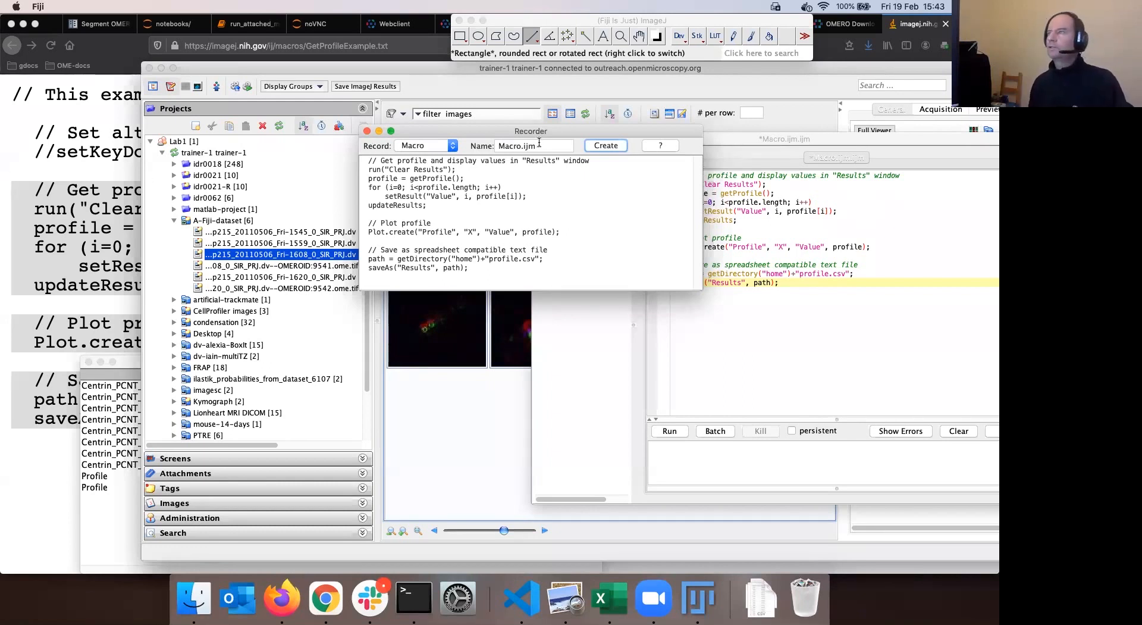
left_click_drag(456, 131, 481, 109)
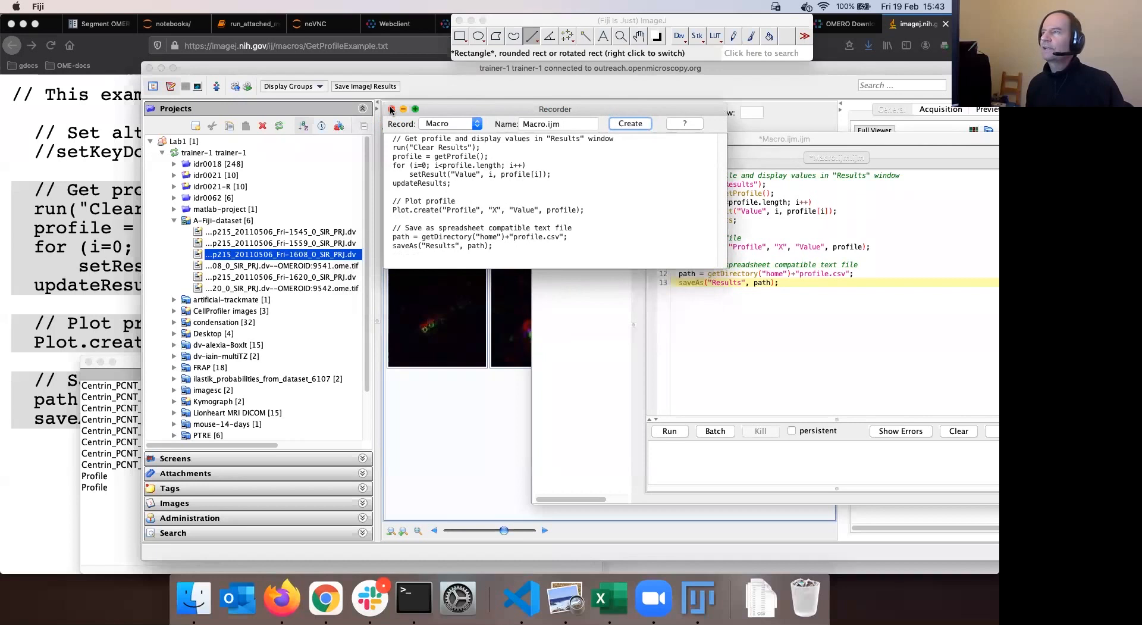
left_click(391, 109)
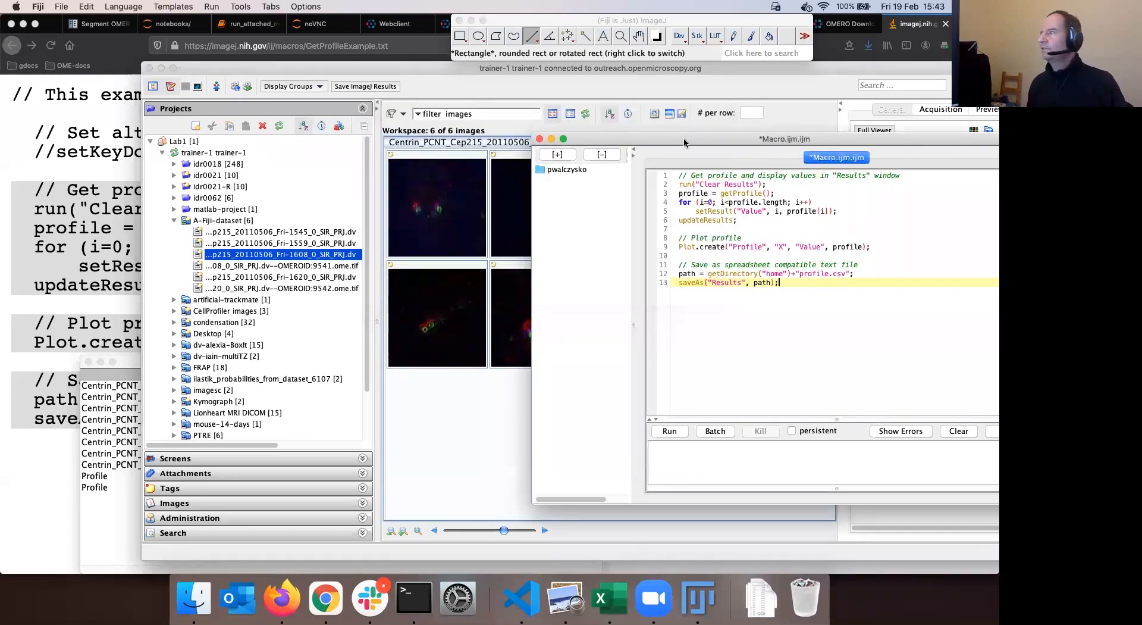
left_click(467, 70)
Reposition the OMERO browser and Fiji main window, then switch over to Firefox
left_click_drag(450, 70, 441, 70)
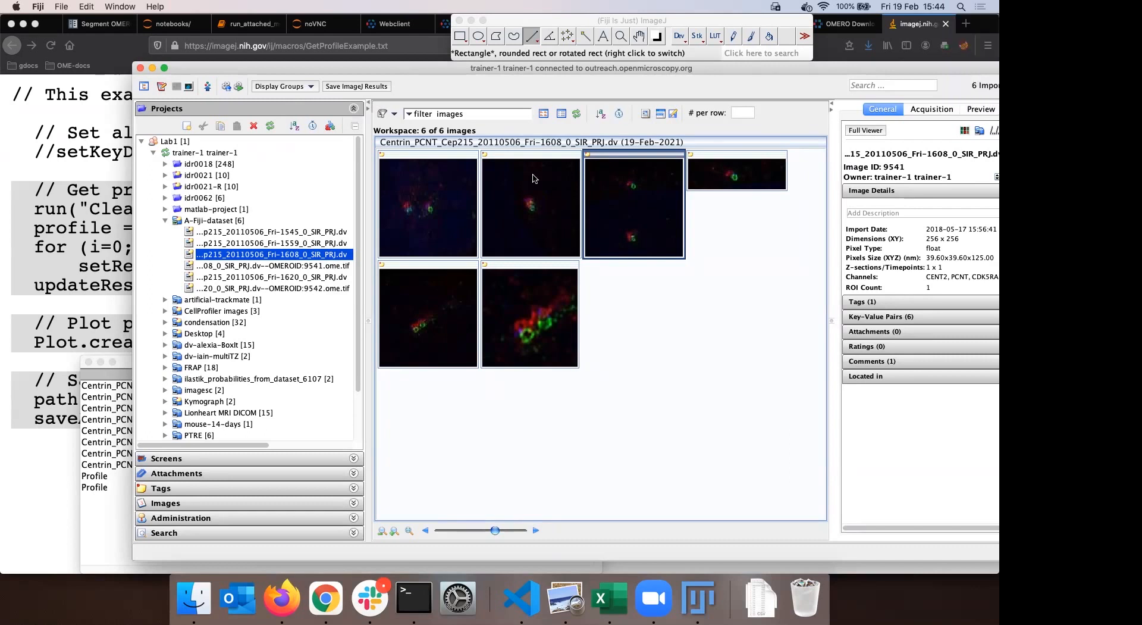
left_click_drag(529, 70, 462, 77)
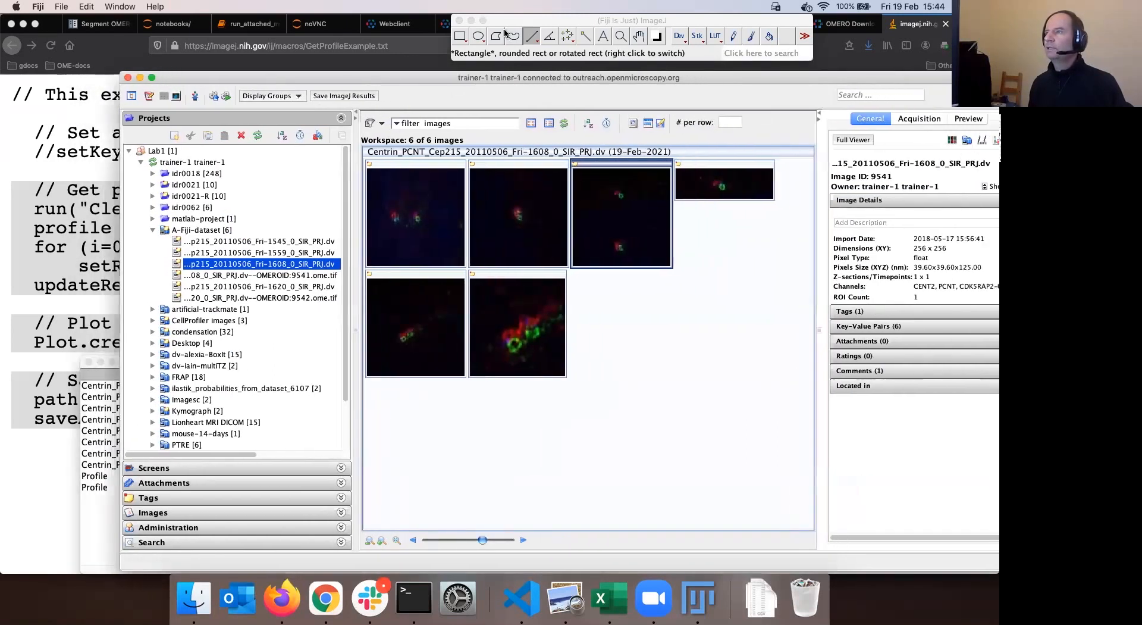
left_click(516, 22)
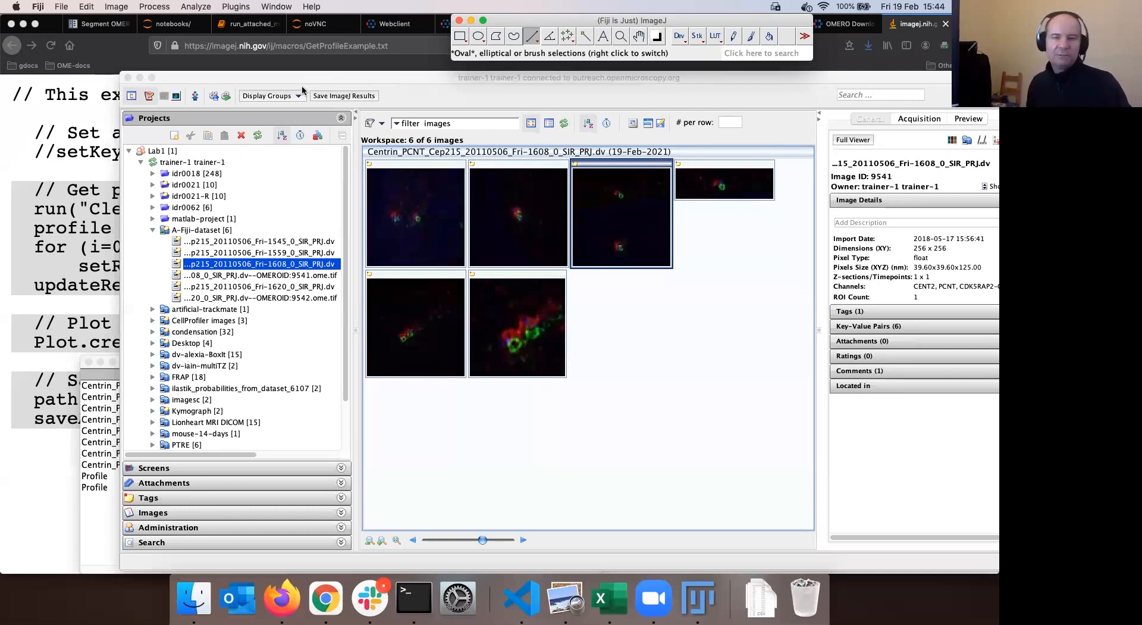
left_click_drag(547, 23, 533, 24)
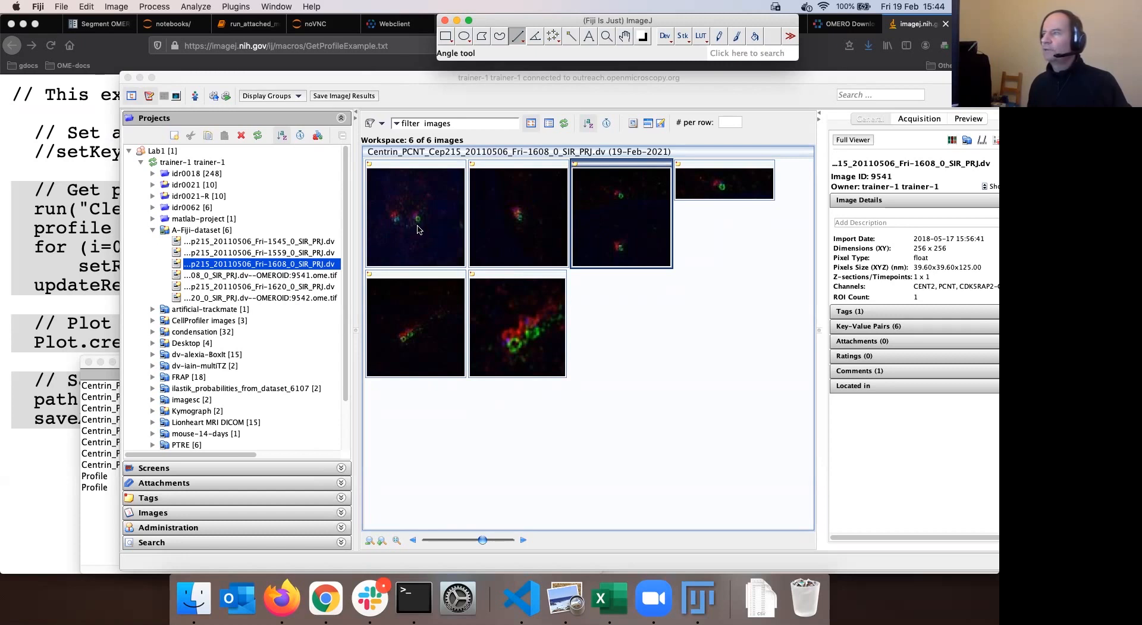
left_click(290, 611)
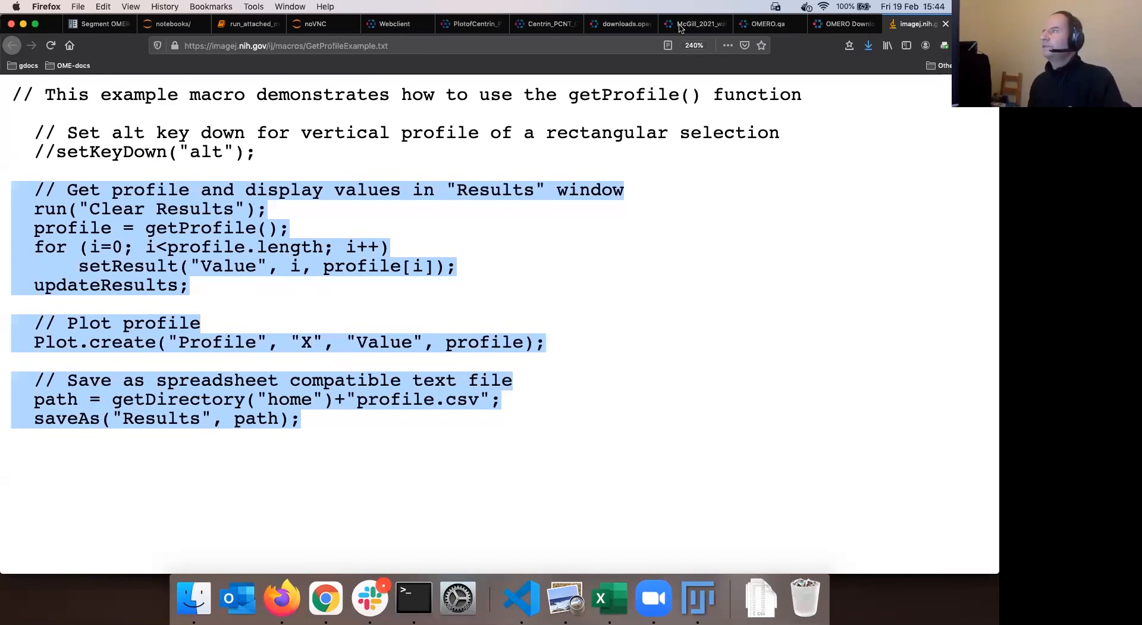
Step back through the Firefox tabs to the OMERO webclient and select images in A-Fiji-dataset
key("ctrl+shift+Tab")
key("ctrl+shift+Tab")
key("ctrl+shift+Tab")
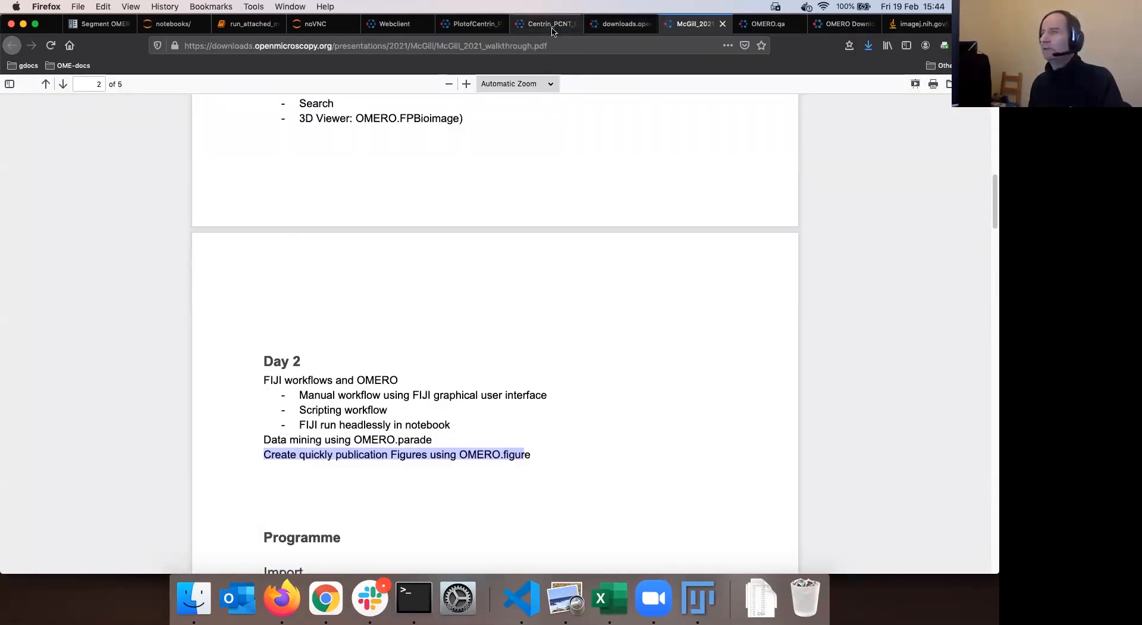
key("ctrl+shift+Tab")
key("ctrl+shift+Tab")
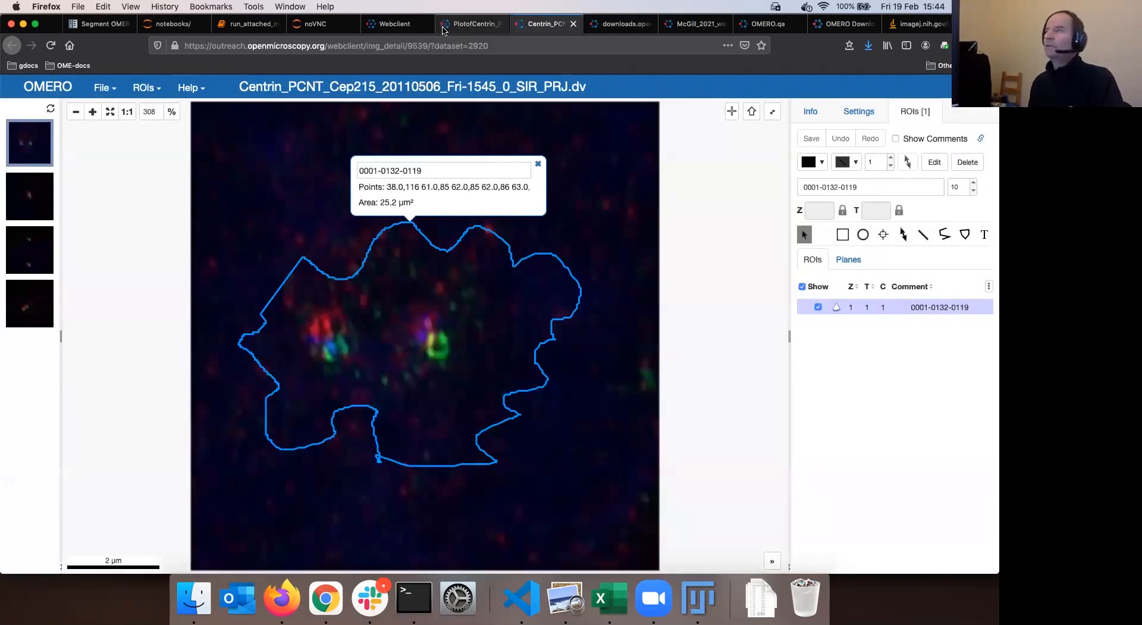
key("ctrl+shift+Tab")
key("ctrl+shift+Tab")
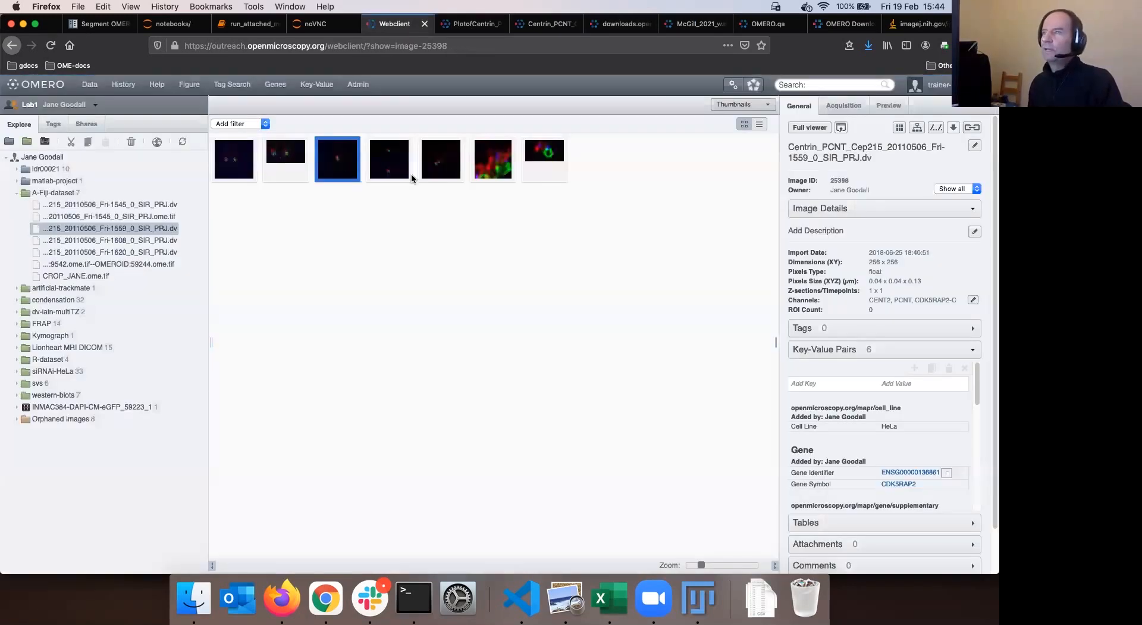
left_click(493, 159)
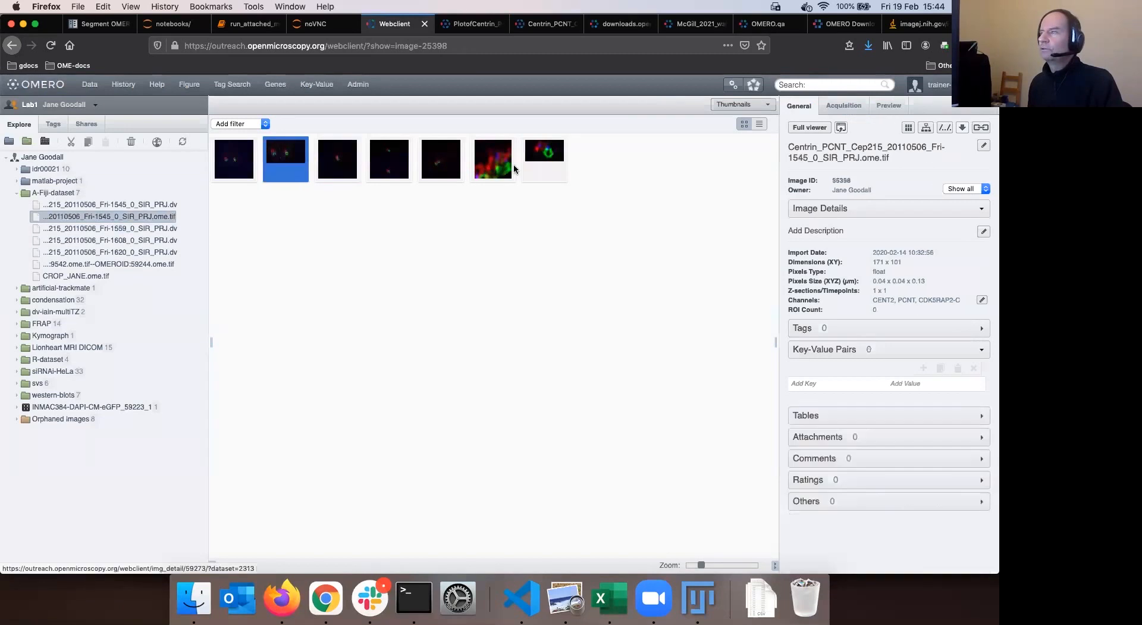
Switch the webclient to the other member's data and open A-Fiji-dataset
left_click(543, 156, "super")
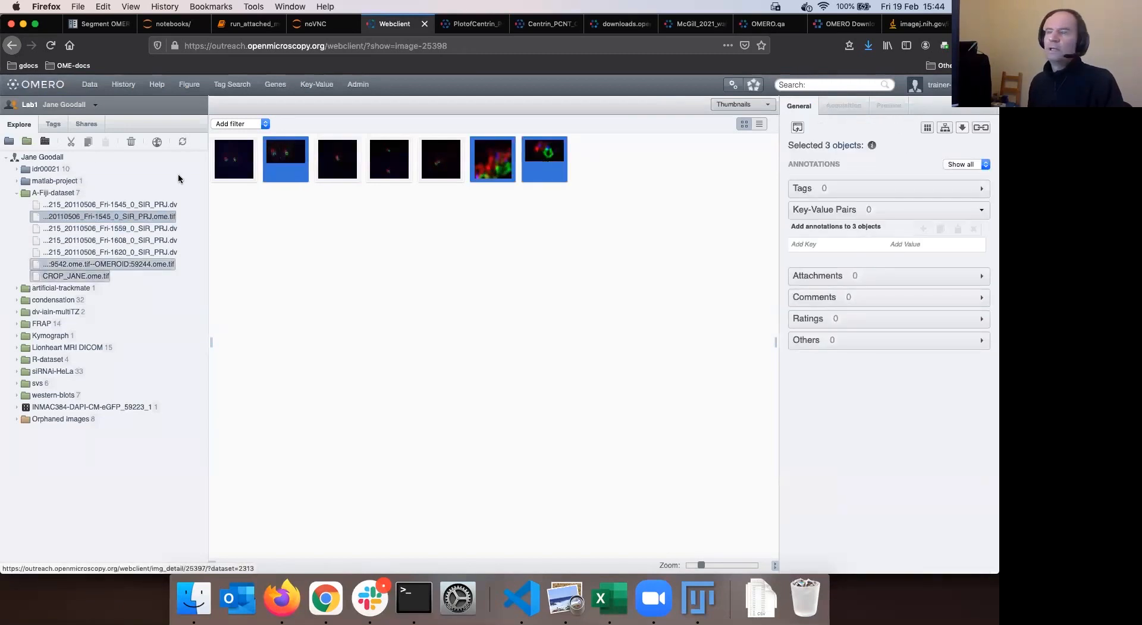
left_click(27, 107)
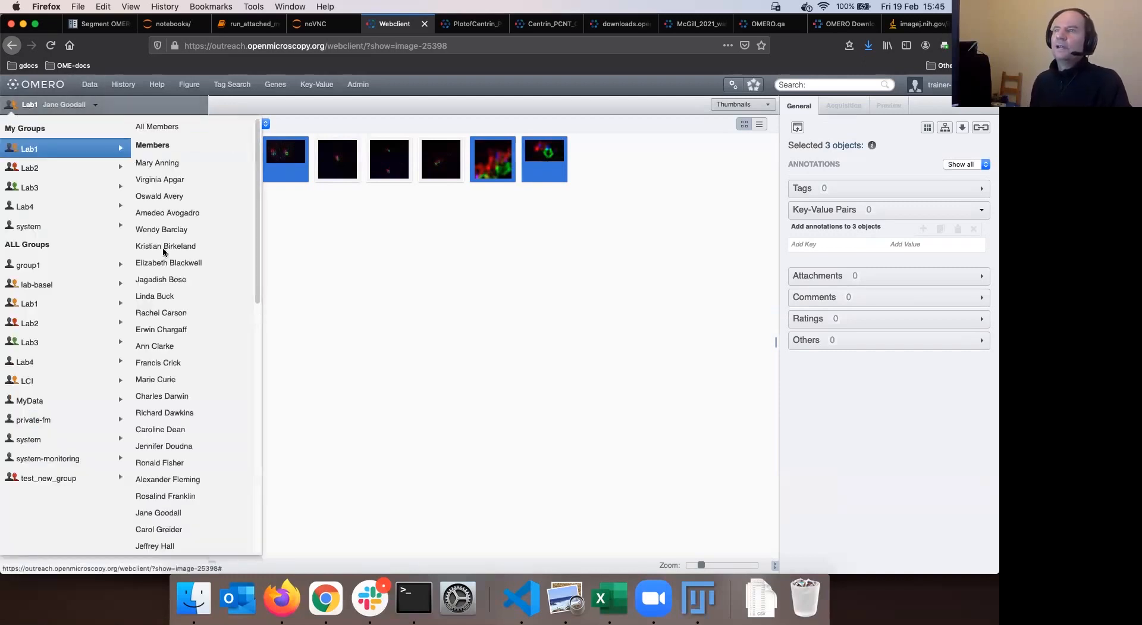
scroll(165, 297, "down", 10)
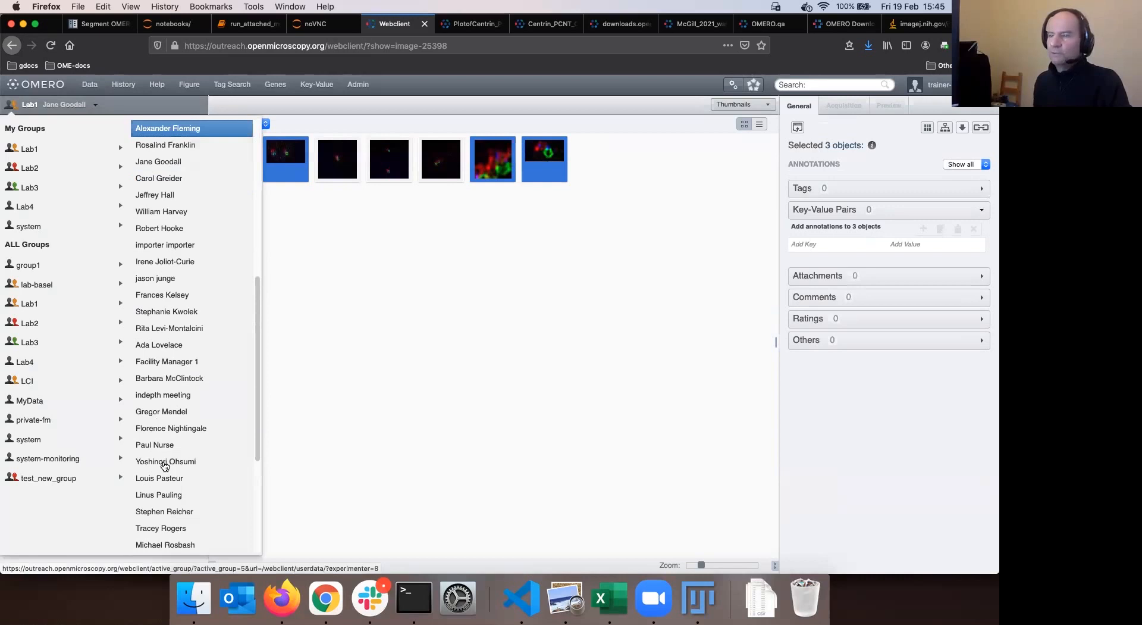
left_click(165, 466)
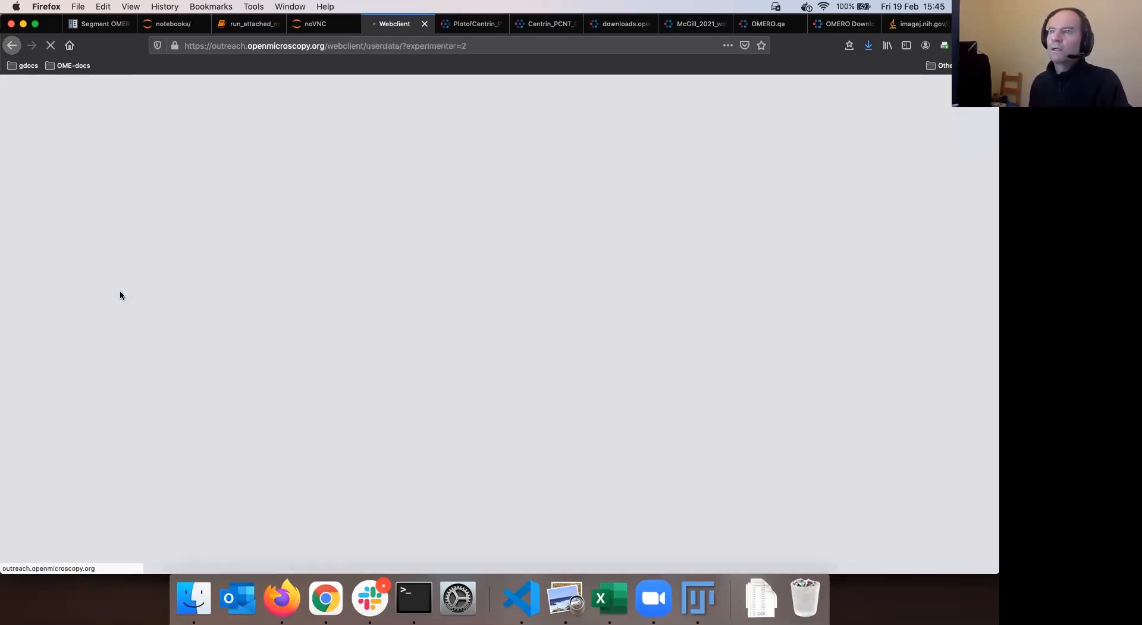
left_click(57, 228)
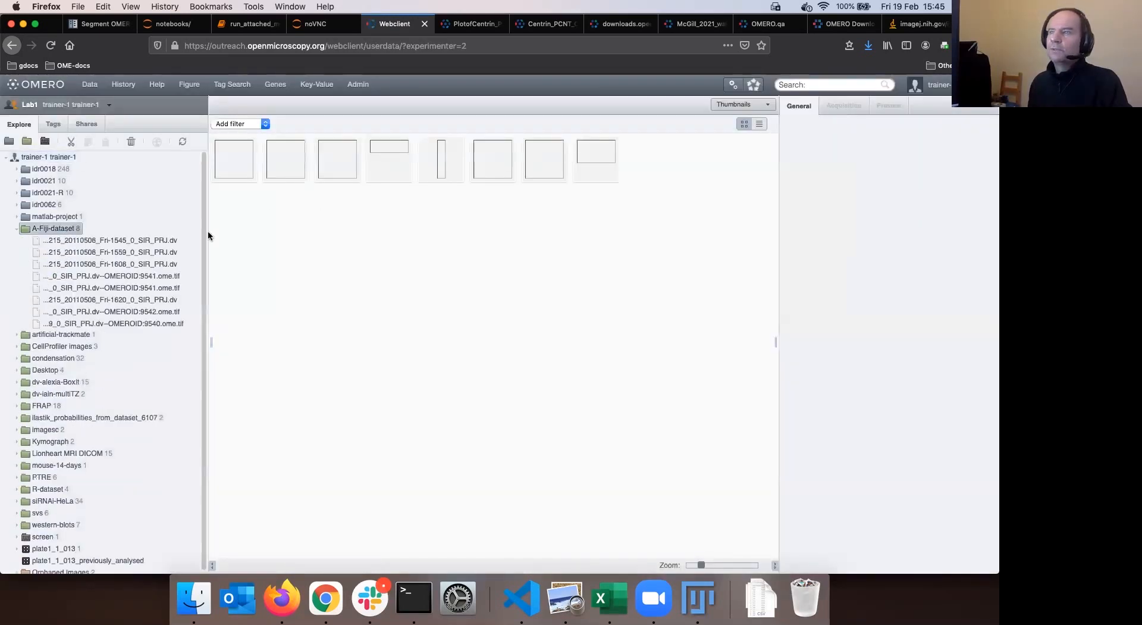
Select the four exported OME-TIFF images and delete them, confirming with Yes
left_click(389, 170)
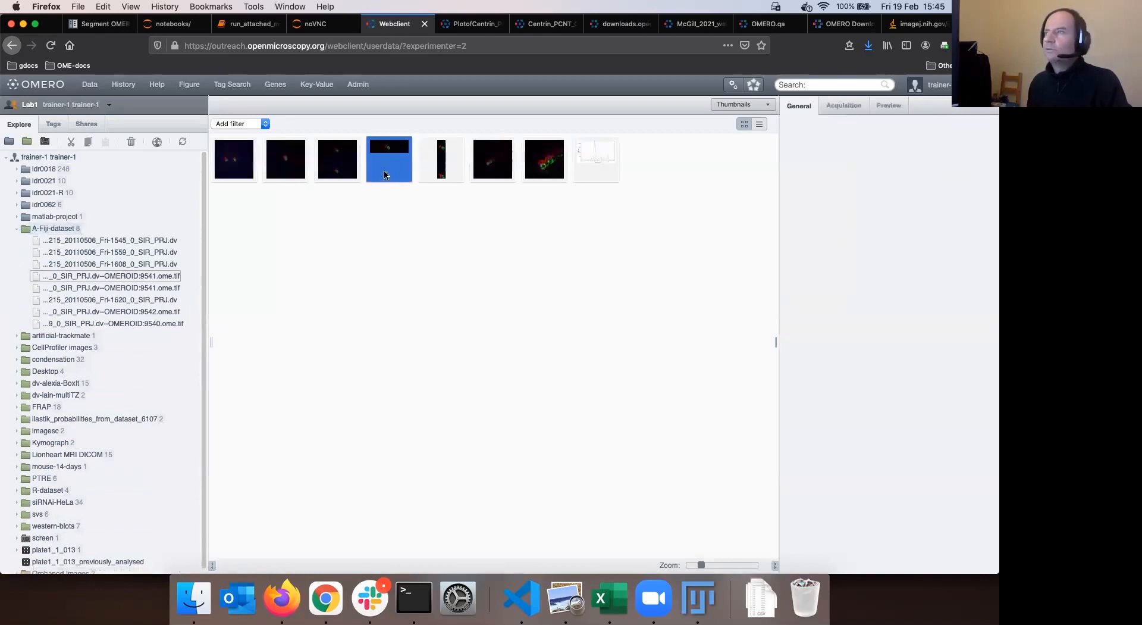
left_click(445, 170, "shift")
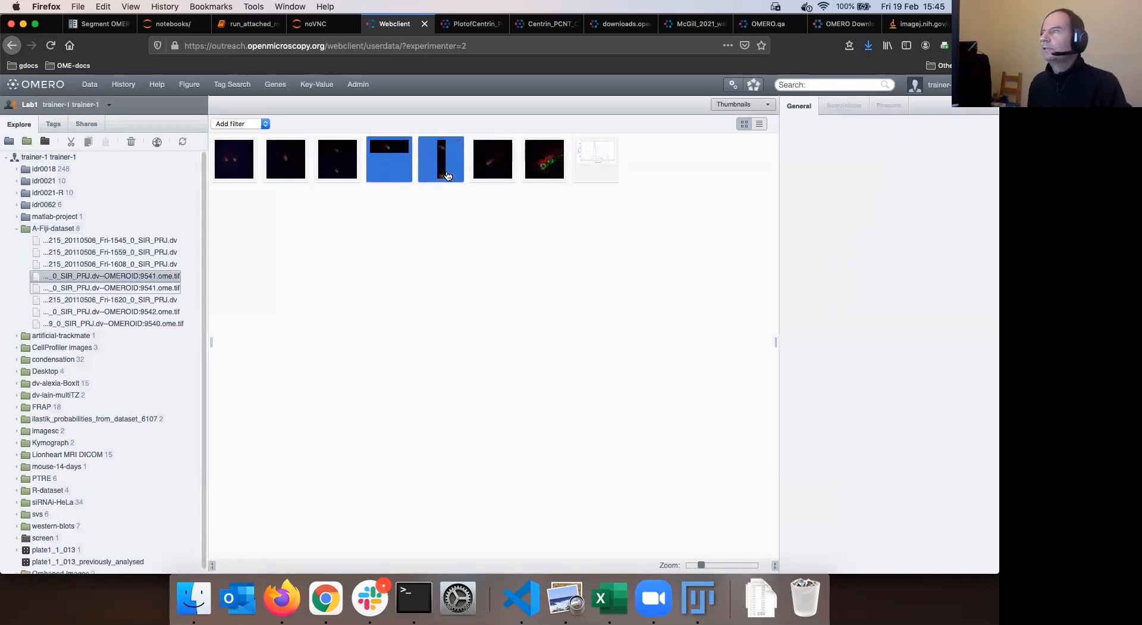
left_click(550, 174, "super")
left_click(588, 174, "super")
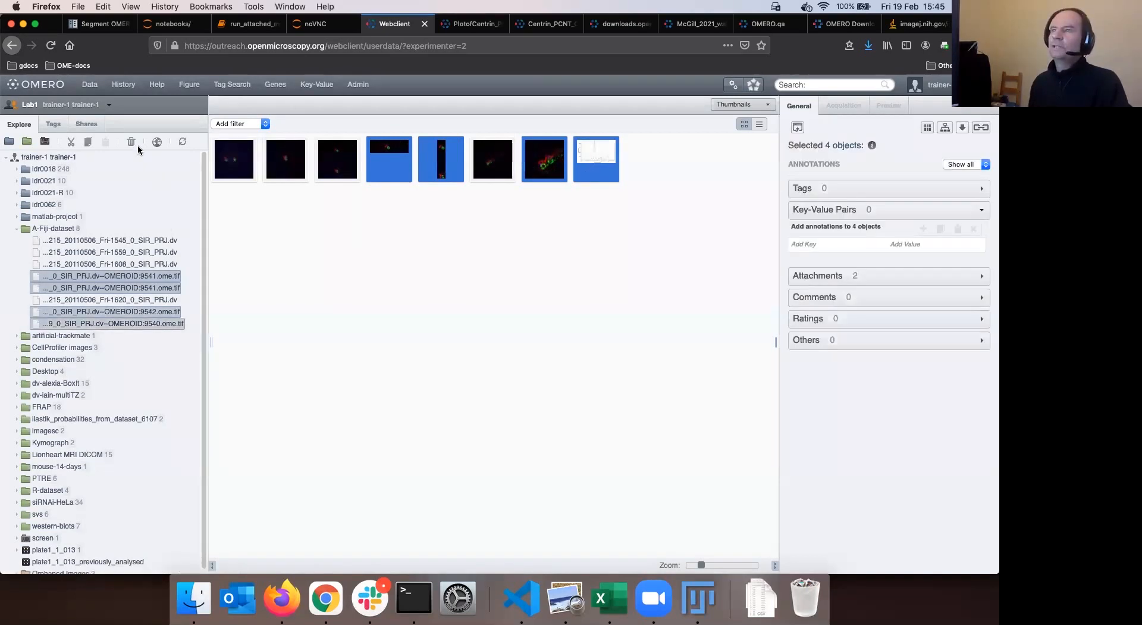
key("Delete")
left_click(578, 370)
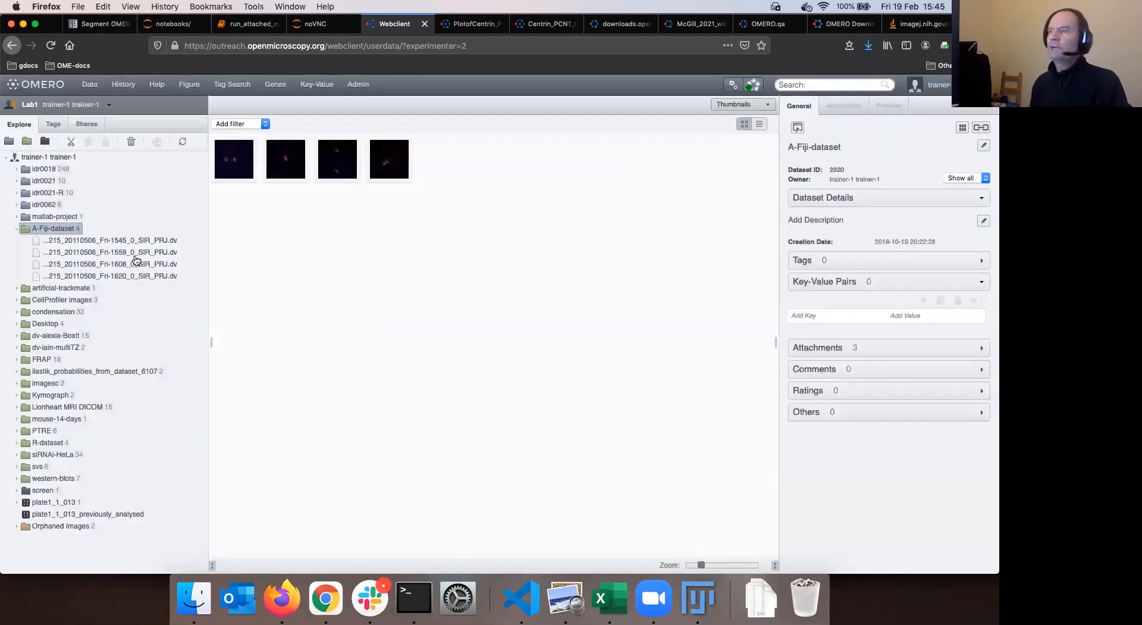
Check the Fri-1559 and Fri-1545 image details and expand the attachments panel
left_click(133, 253)
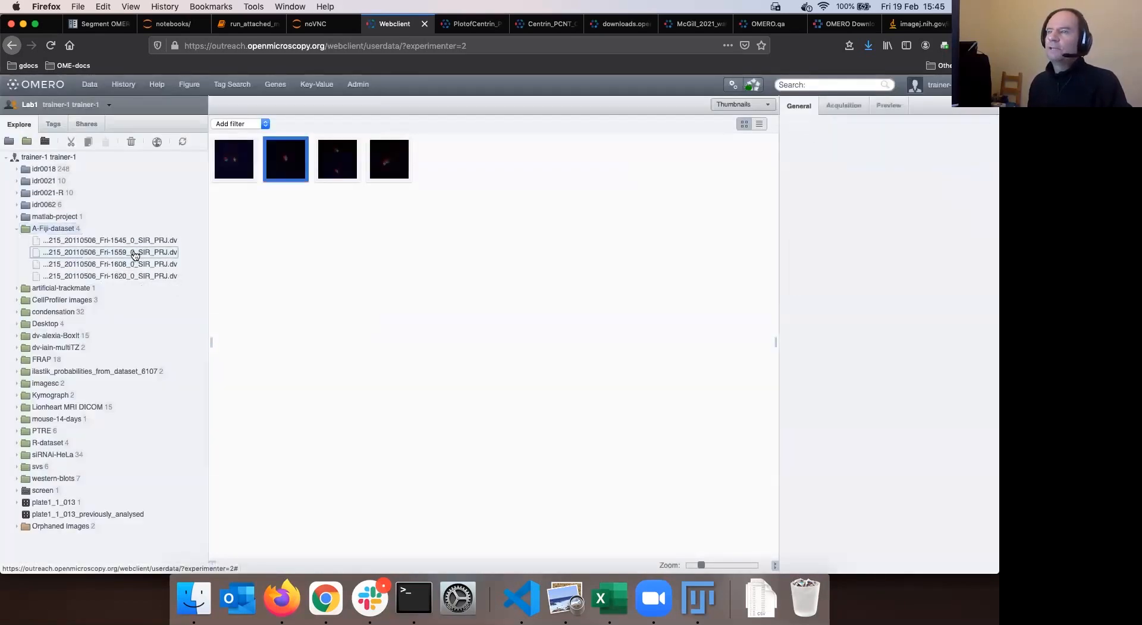
left_click(147, 242)
left_click(144, 254)
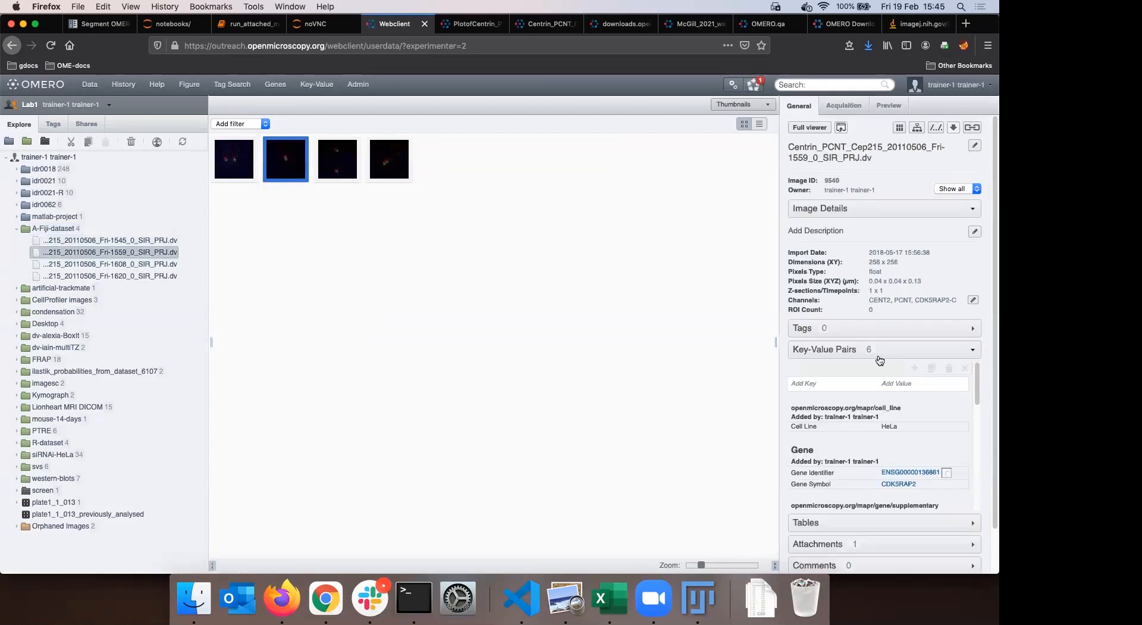
left_click(859, 350)
left_click(861, 394)
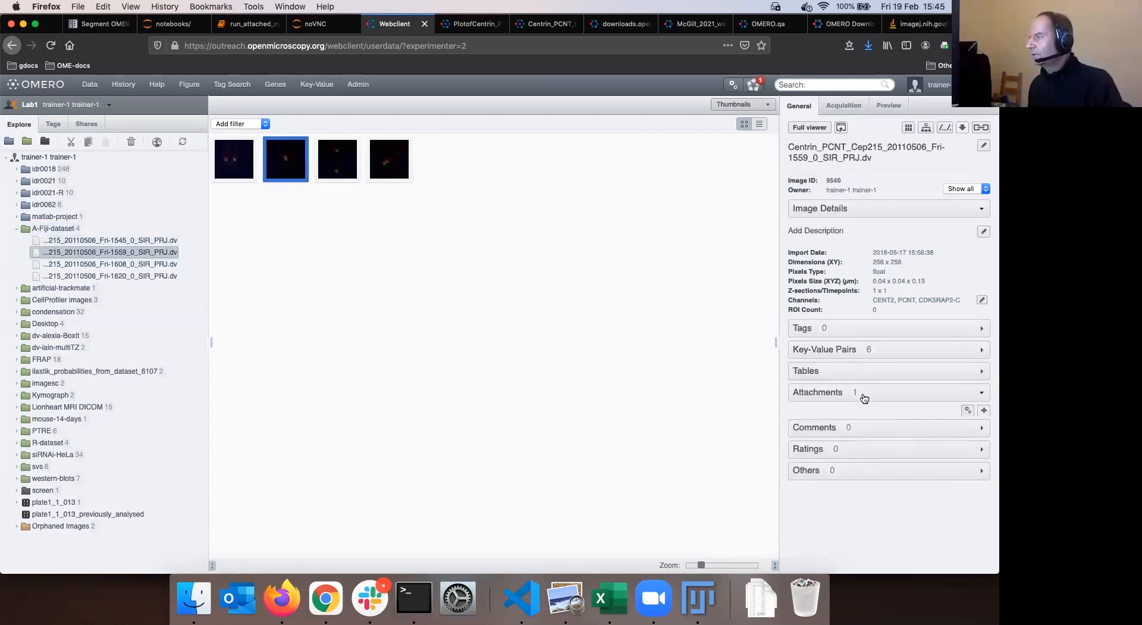
mouse_move(811, 433)
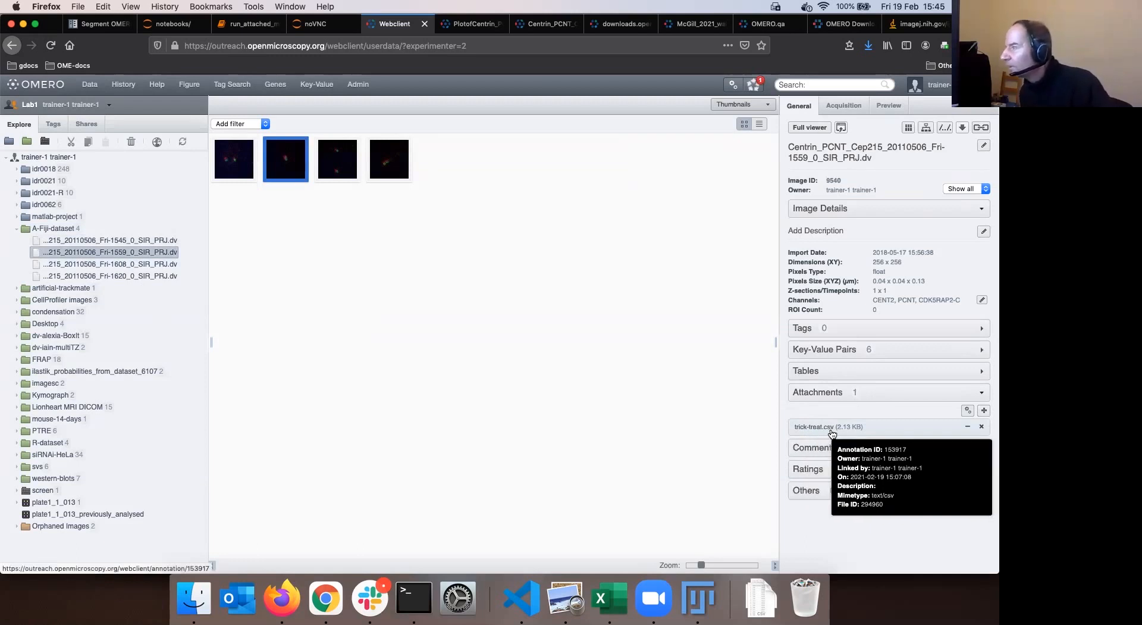
Open the Fri-1608 image's Claires-macro-trick.csv attachment in Microsoft Excel
left_click(132, 263)
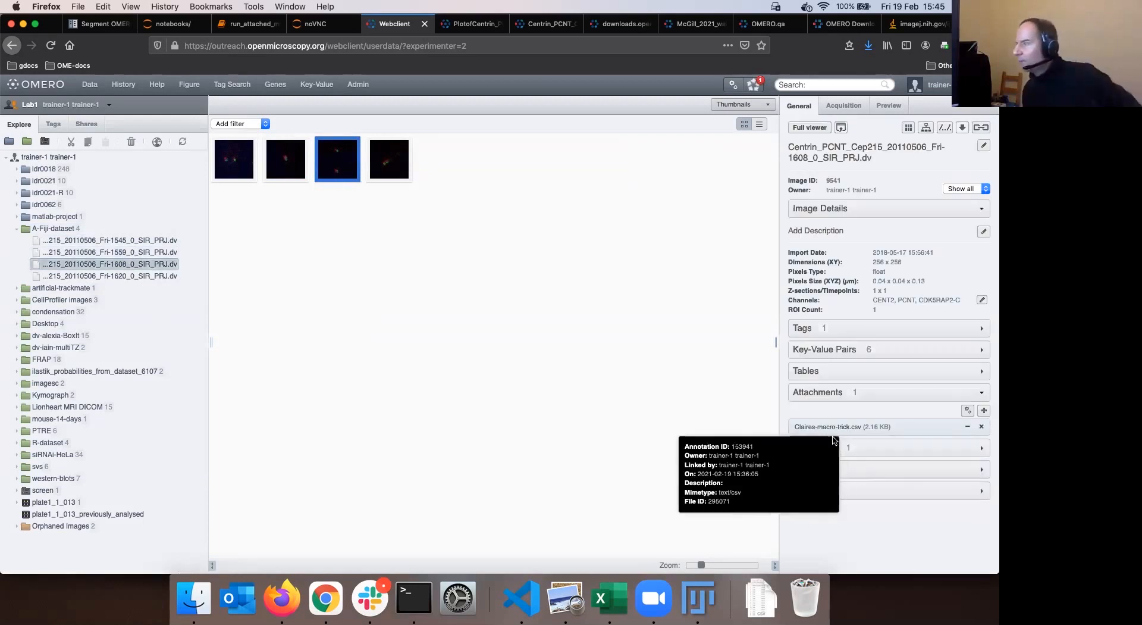
left_click(832, 428)
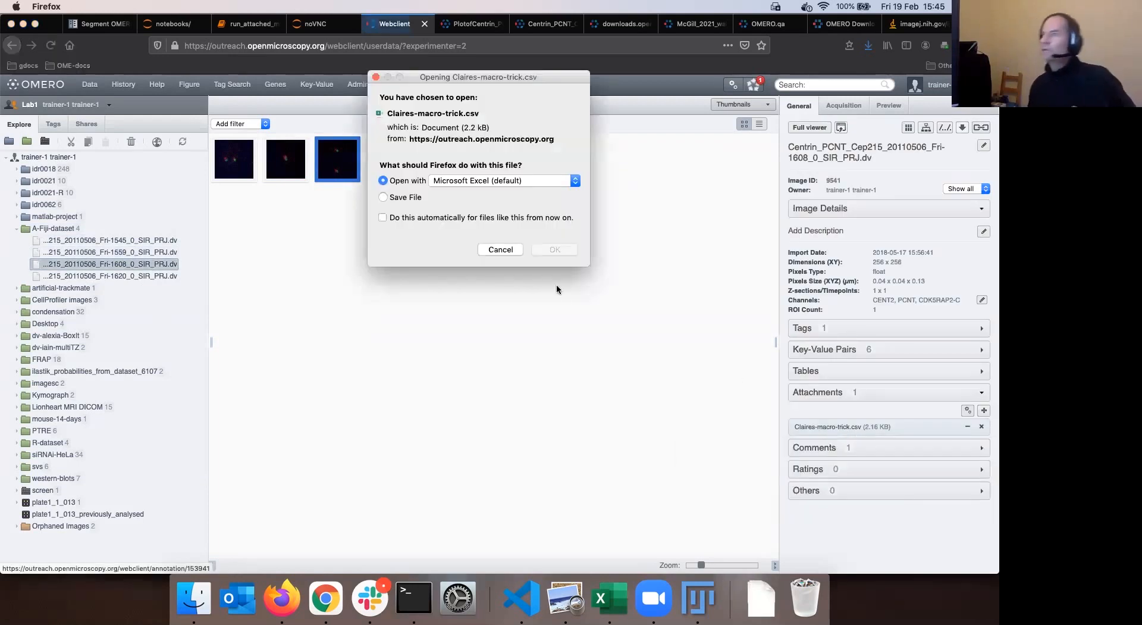
left_click(546, 249)
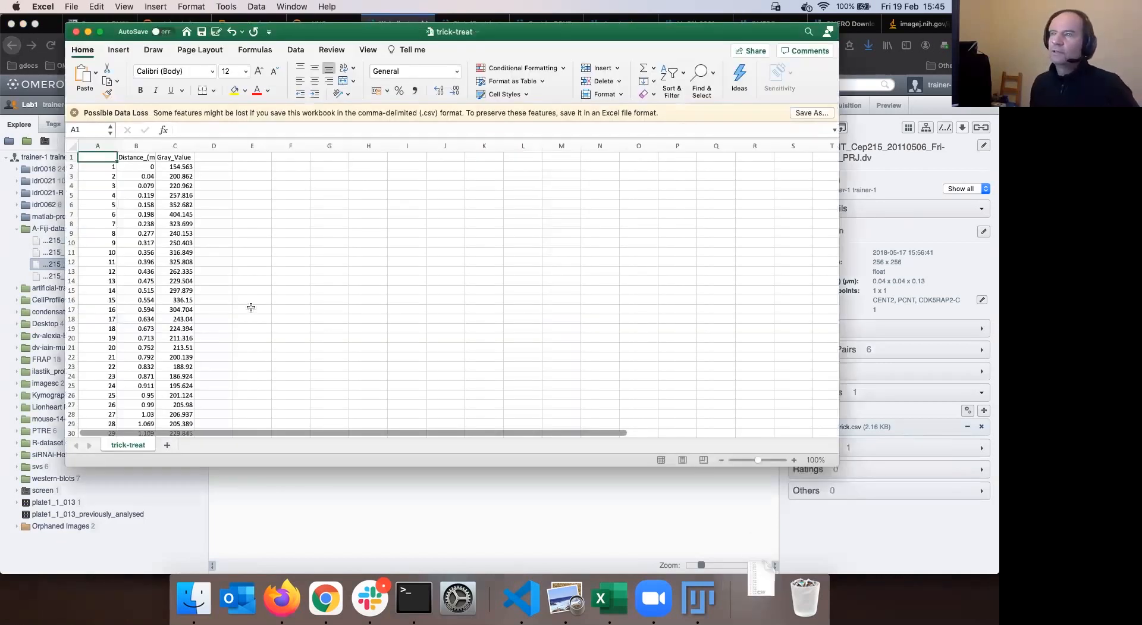
Scroll down through the Claires-macro-trick Value column in Excel and back up
scroll(250, 306, "down", 7)
scroll(250, 306, "down", 15)
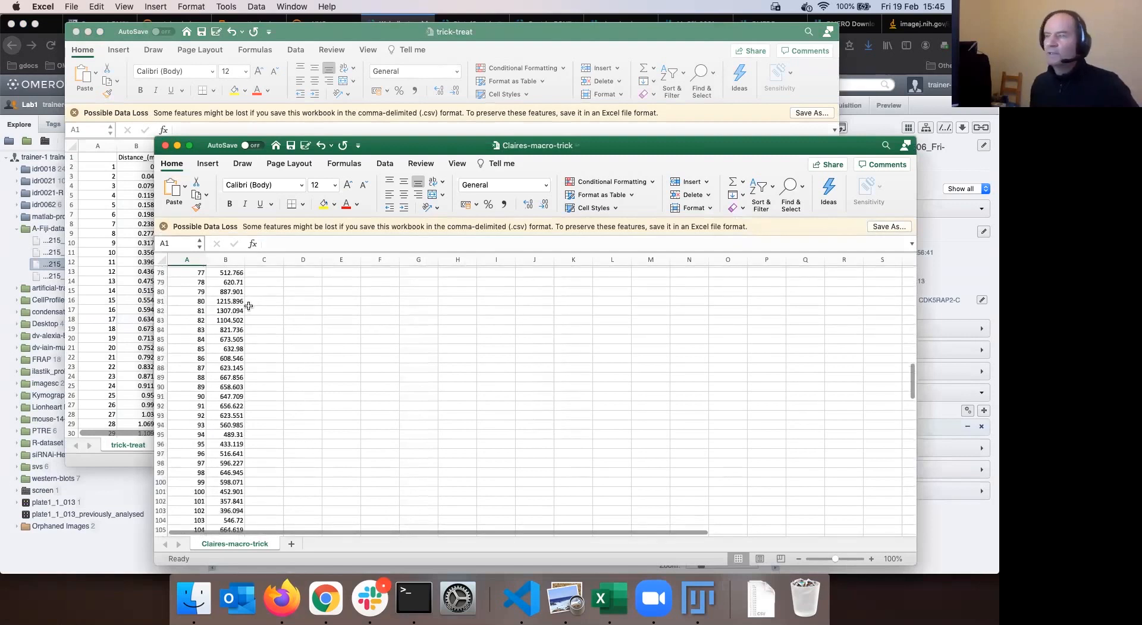
scroll(250, 305, "down", 20)
scroll(250, 305, "up", 20)
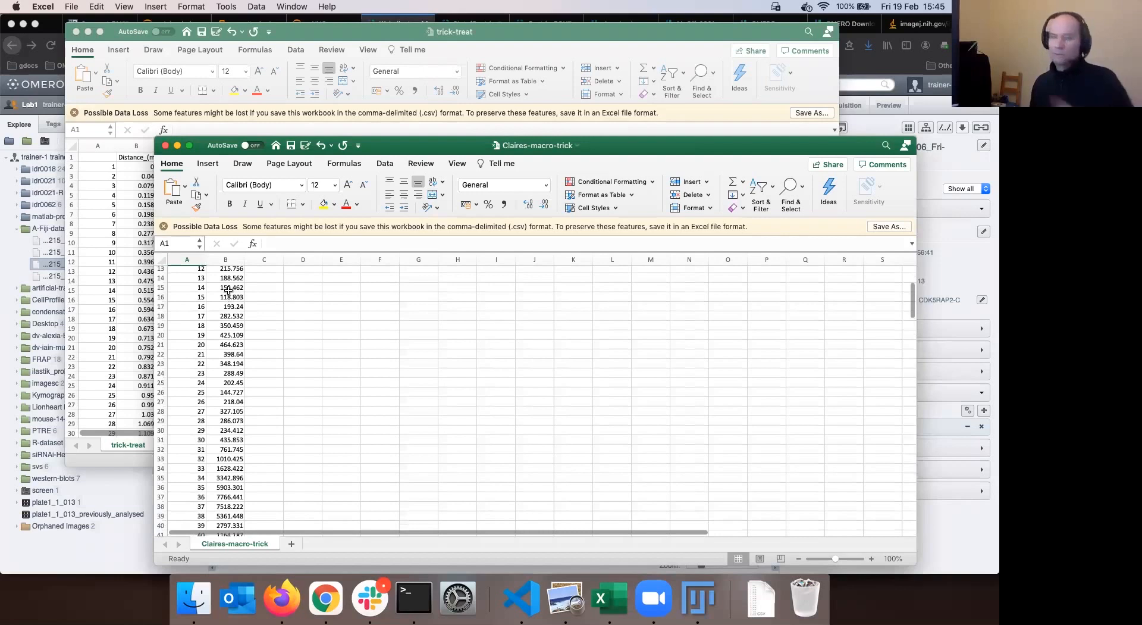
scroll(229, 290, "up", 3)
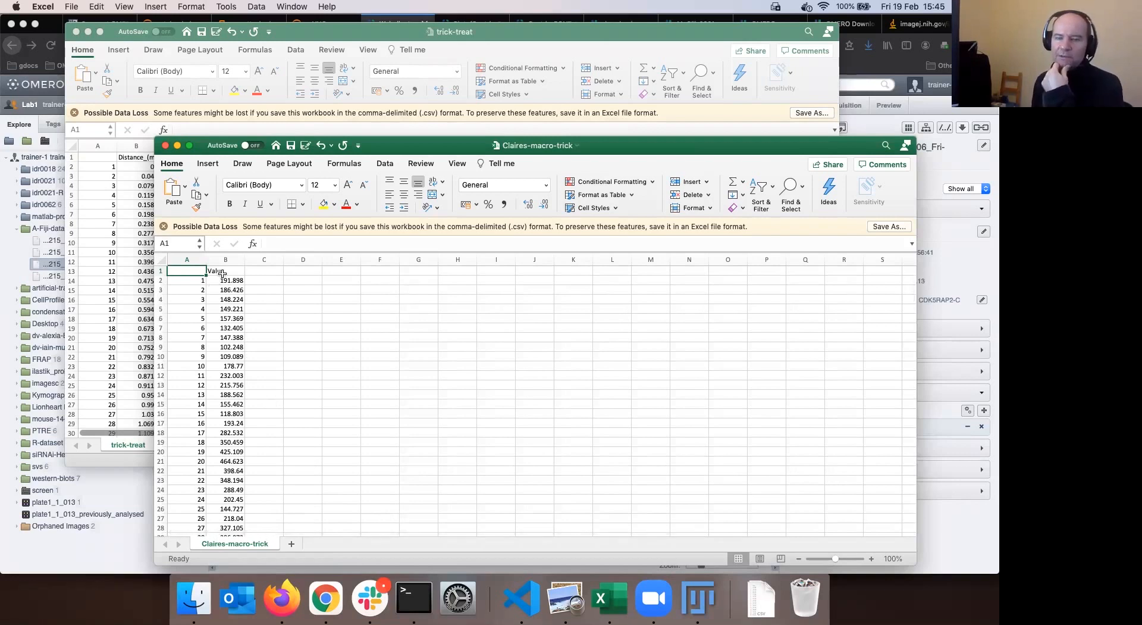
In Fiji, refresh the OMERO tree and open Fri-1545, accepting the Bio-Formats import options
left_click(700, 603)
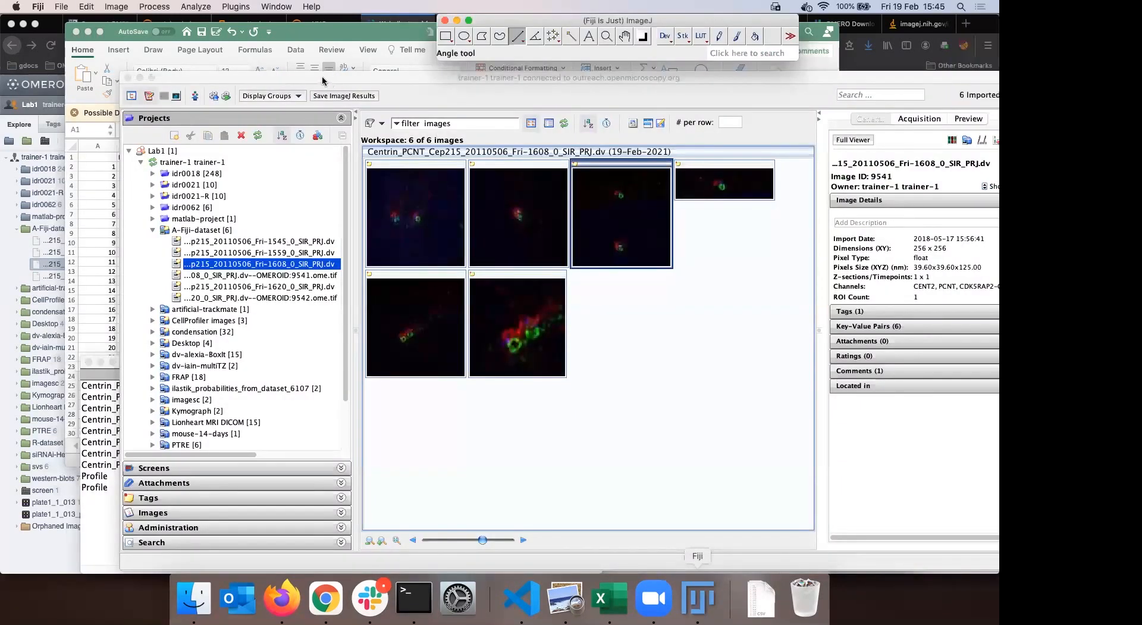
left_click_drag(548, 22, 548, 22)
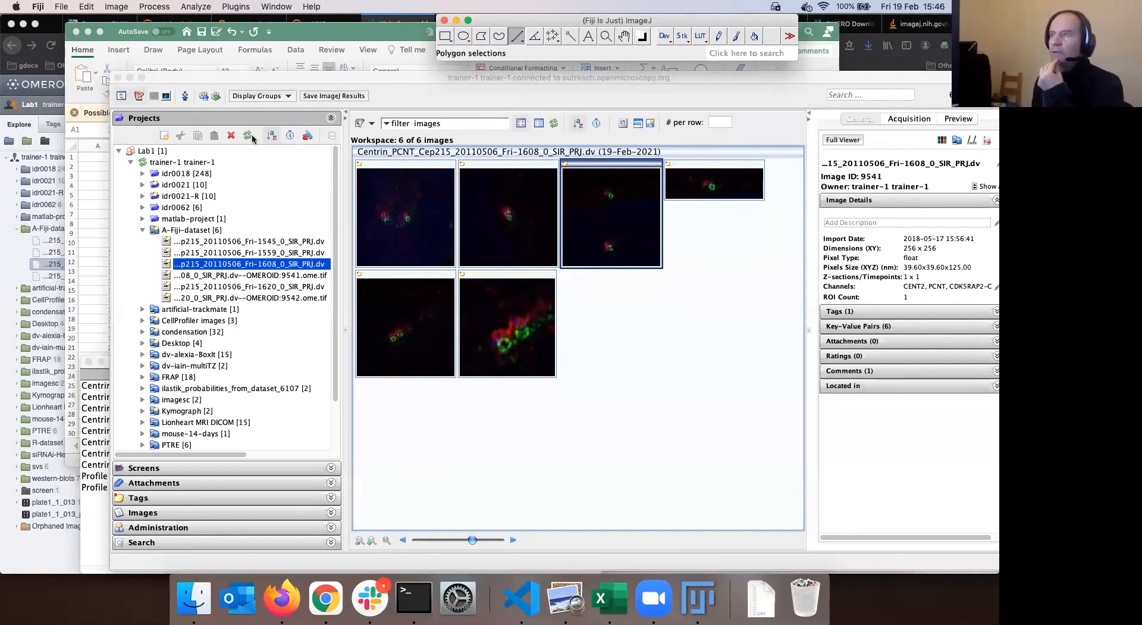
left_click(231, 233)
left_click(213, 241)
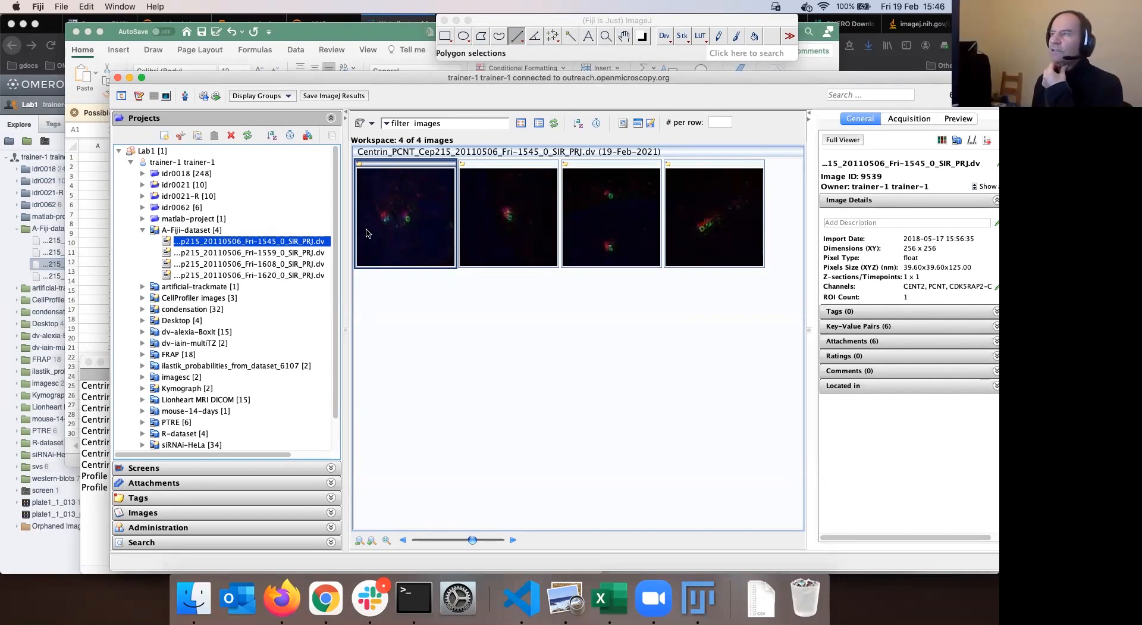
double_click(419, 233)
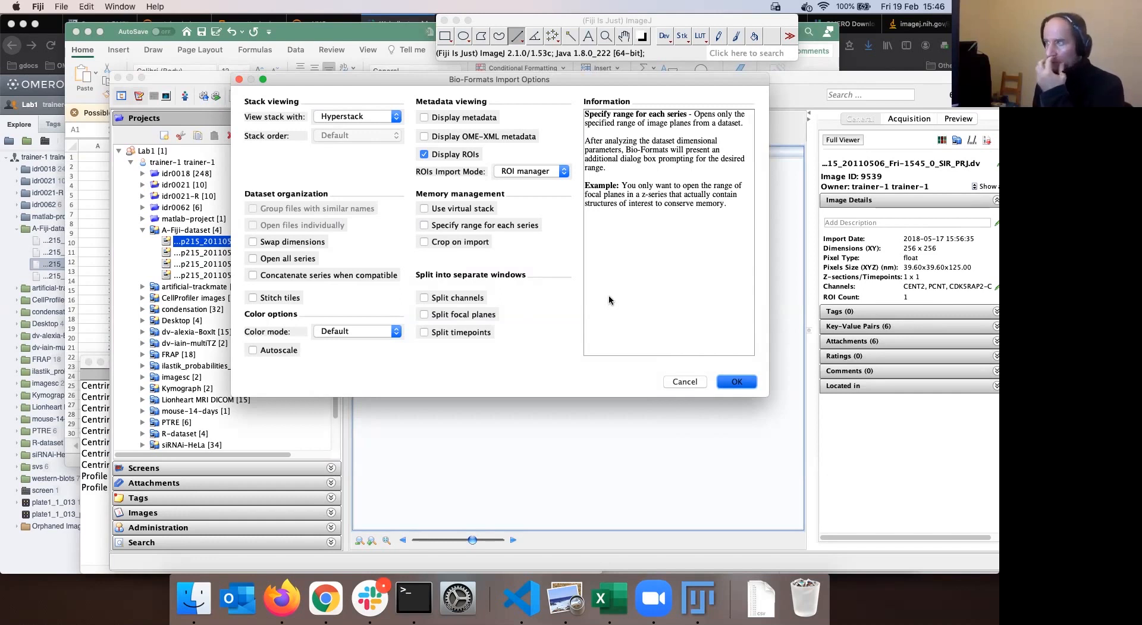
key("Return")
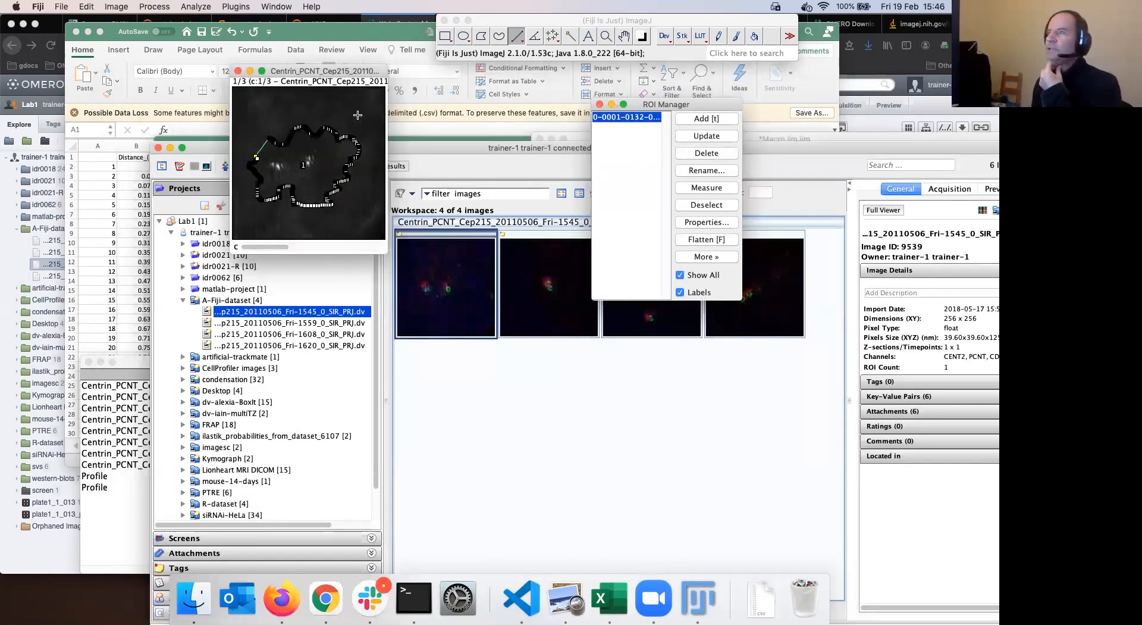
Rearrange the Fri-1545 Centrin image window and the ROI Manager in Fiji
left_click_drag(328, 71, 464, 139)
left_click_drag(663, 106, 654, 97)
left_click(501, 19)
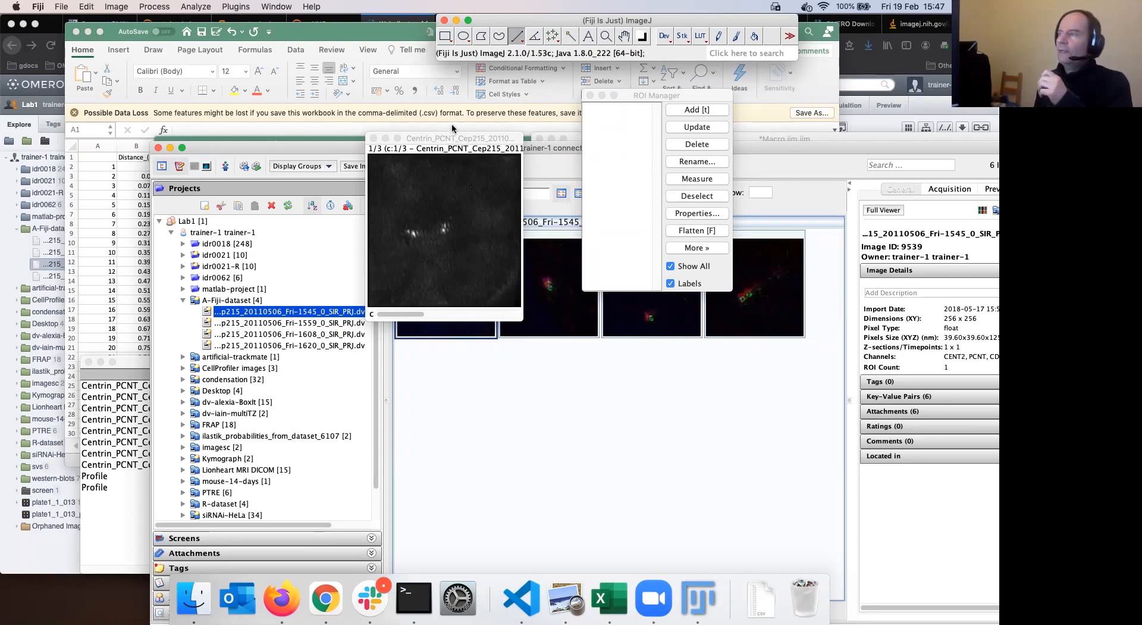
left_click_drag(449, 138, 428, 130)
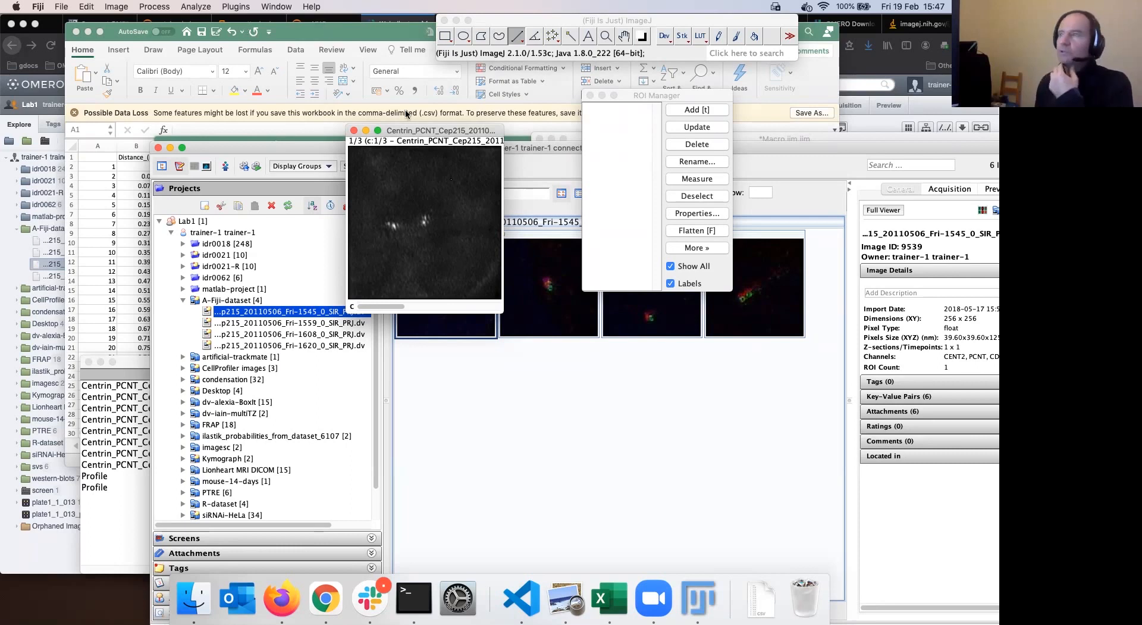
left_click_drag(421, 136, 396, 115)
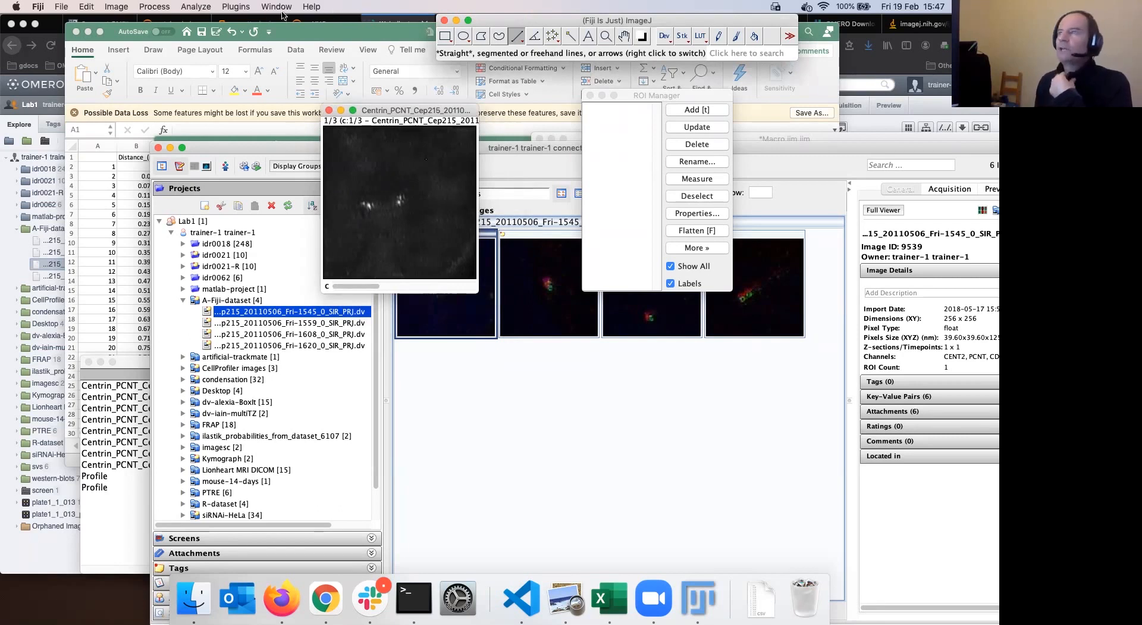
left_click(236, 9)
mouse_move(250, 21)
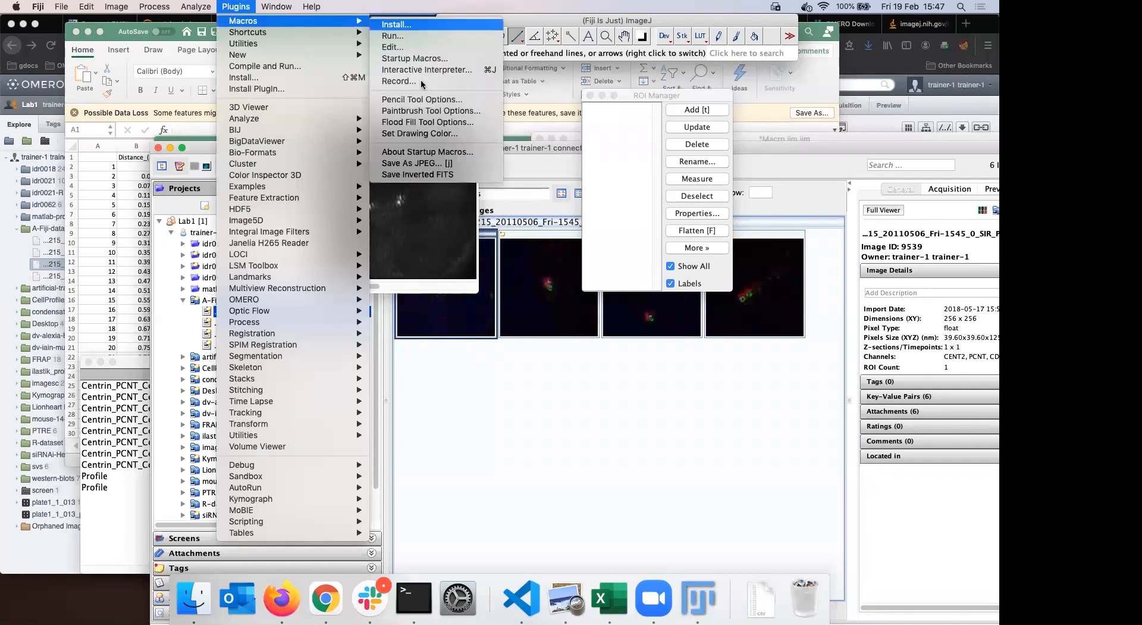
left_click(586, 22)
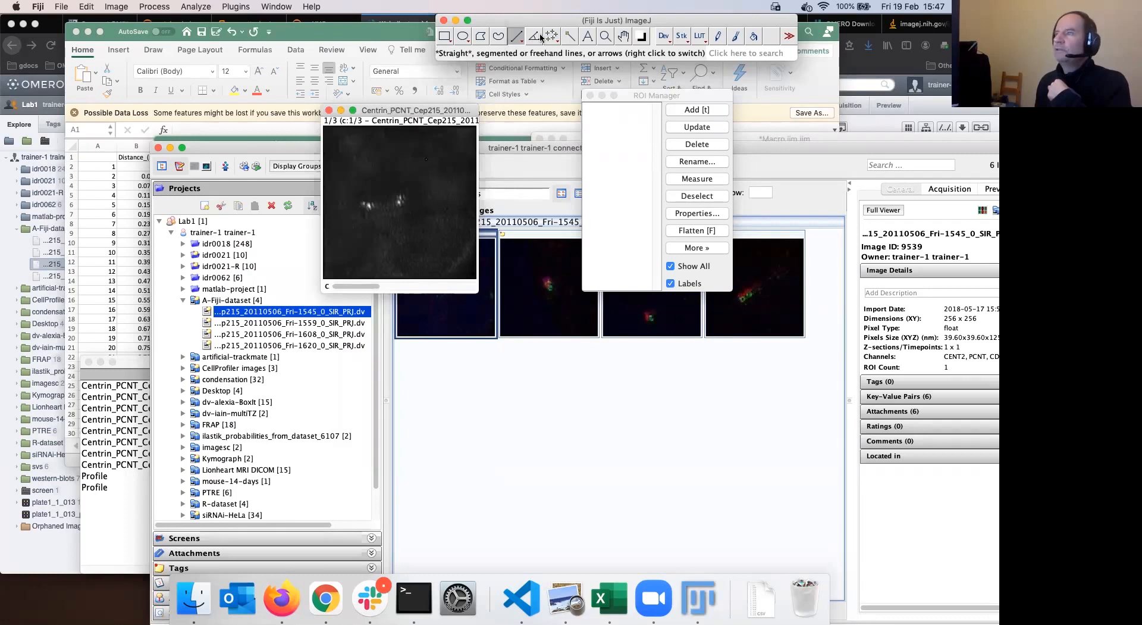
left_click_drag(410, 110, 375, 104)
left_click(536, 24)
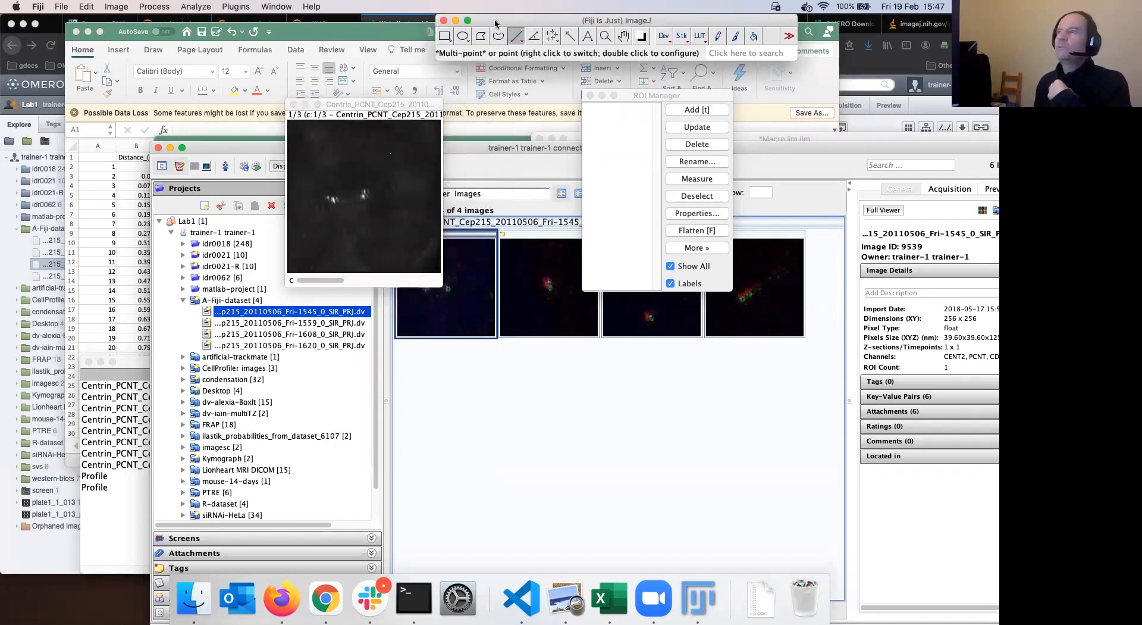
left_click(236, 6)
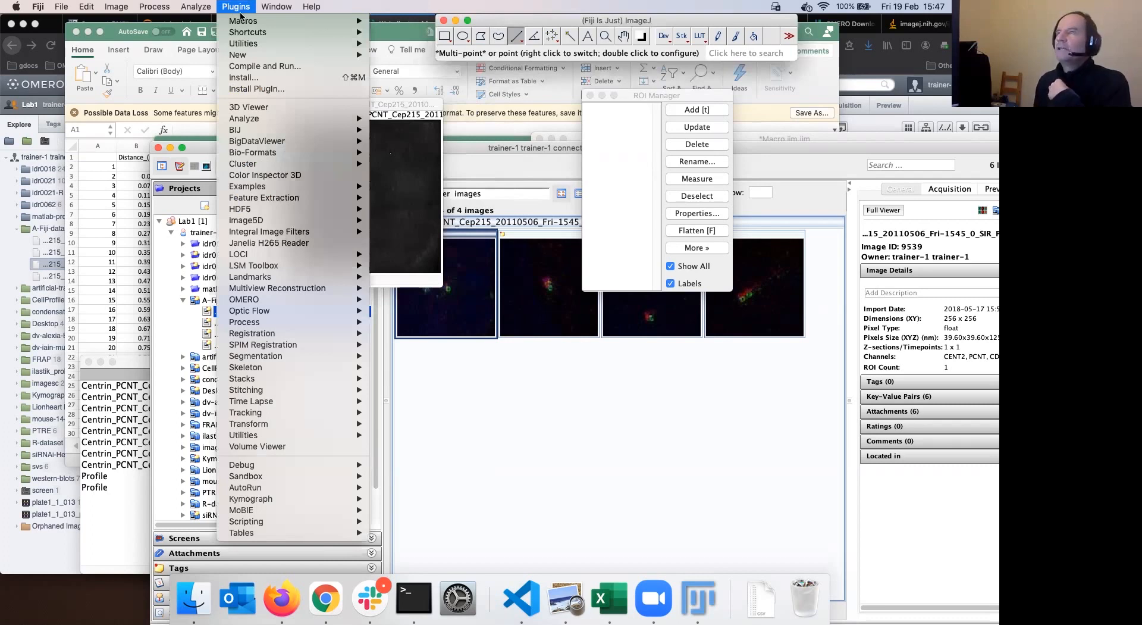
mouse_move(244, 19)
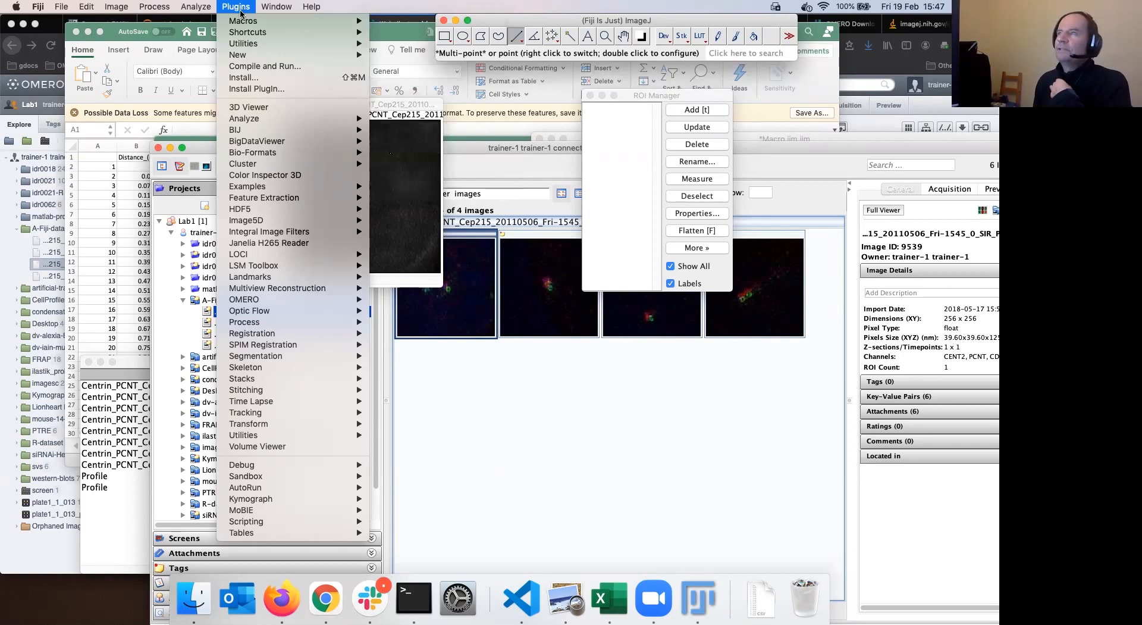
left_click(421, 83)
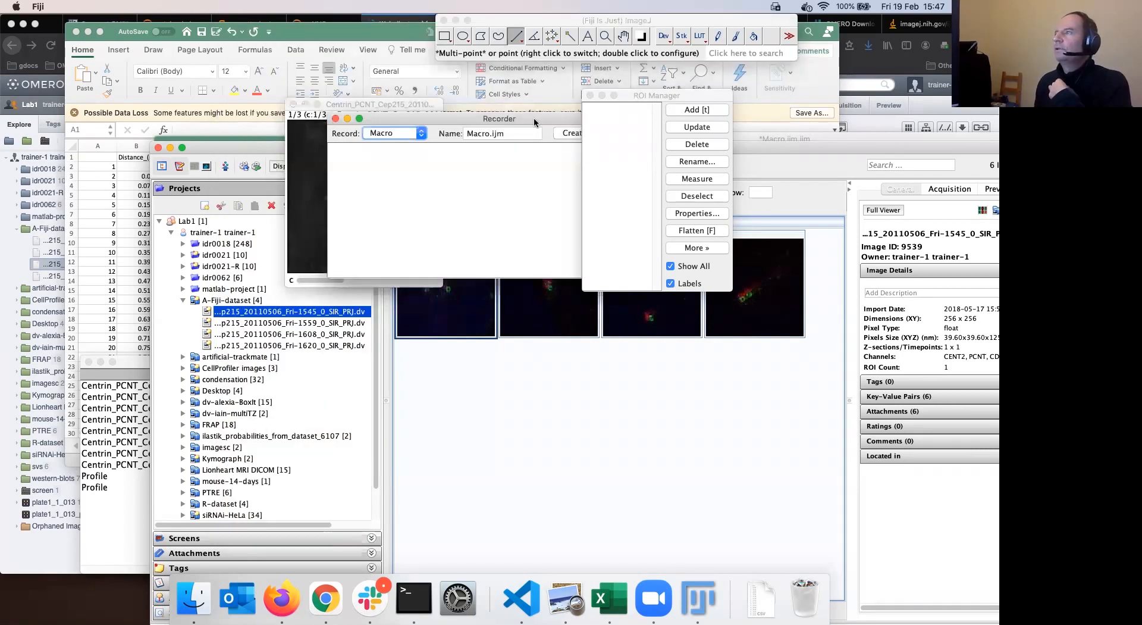
left_click_drag(530, 116, 629, 105)
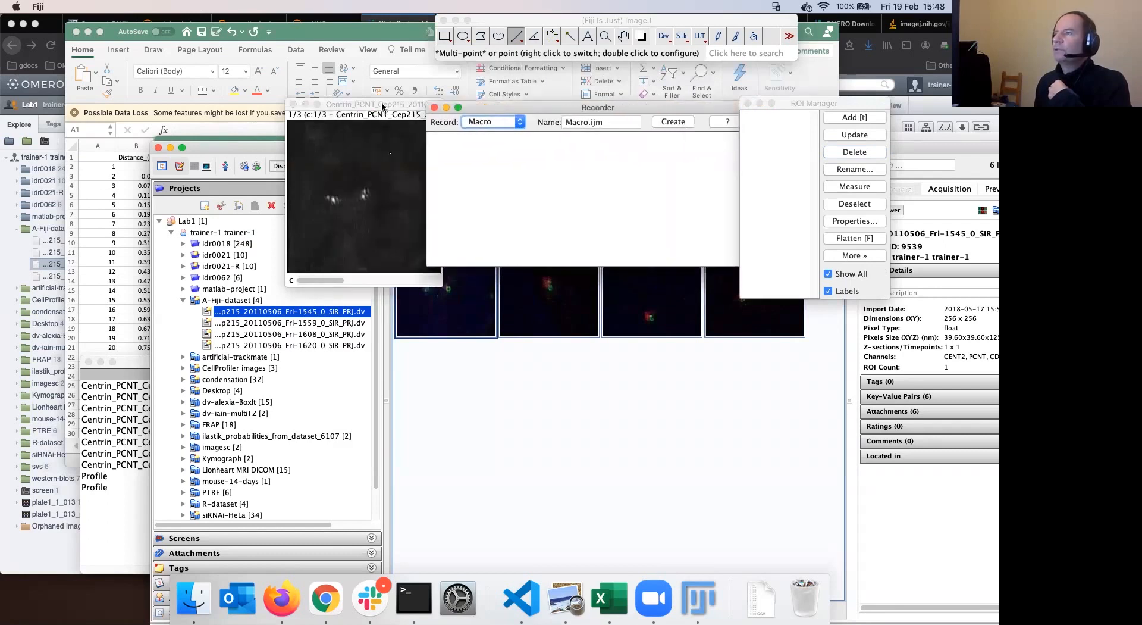
left_click_drag(383, 107, 249, 98)
left_click_drag(599, 106, 527, 102)
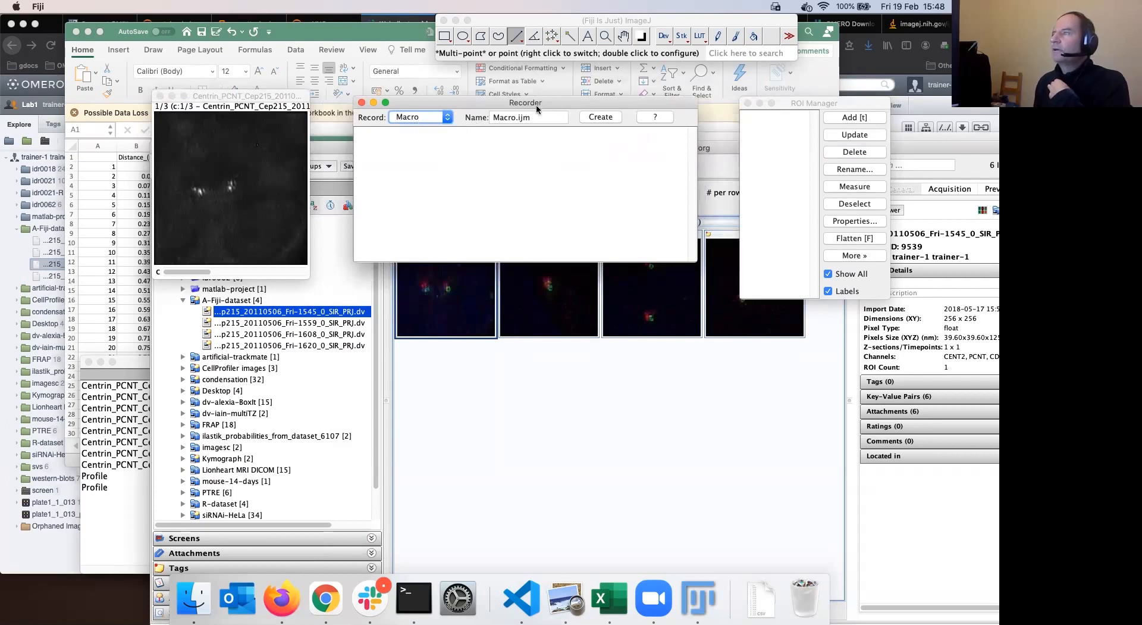
left_click_drag(556, 101, 577, 99)
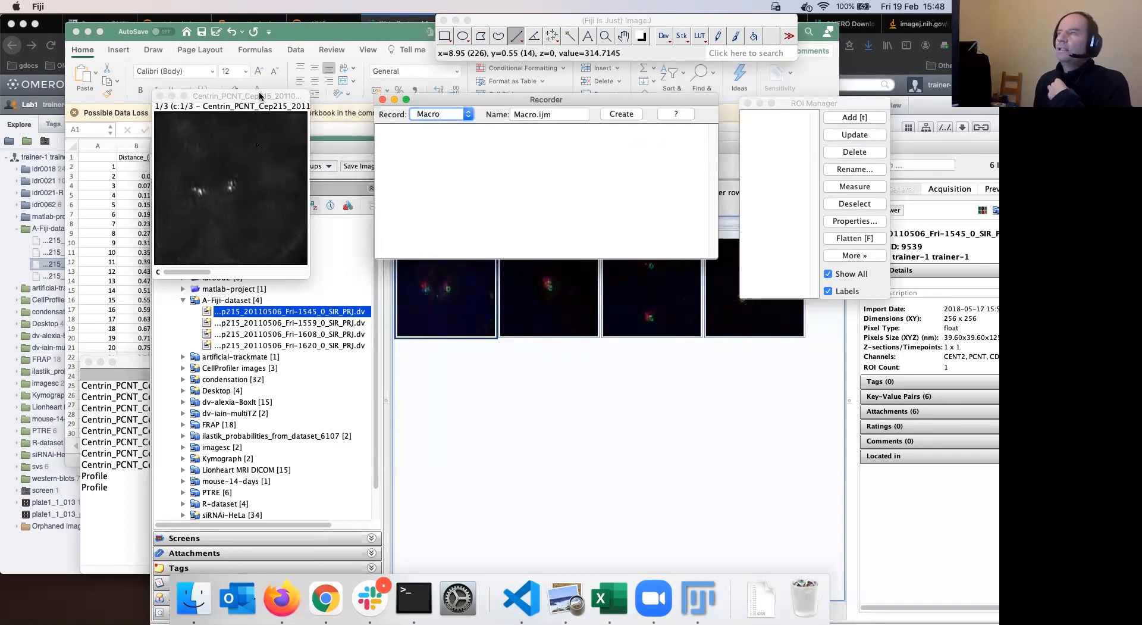
left_click_drag(260, 94, 280, 97)
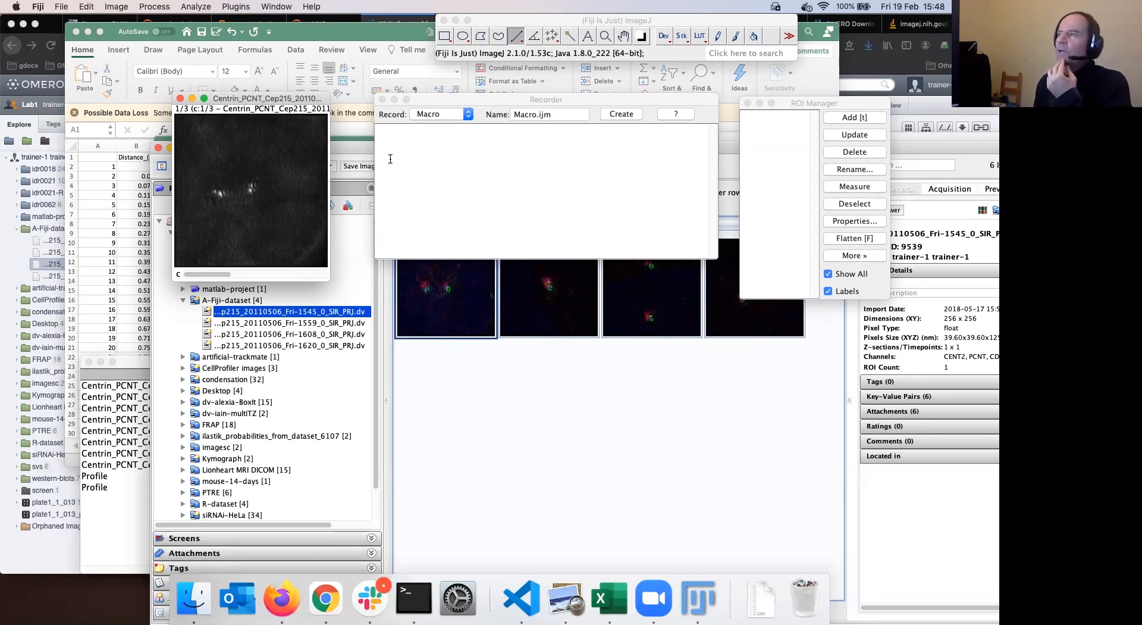
left_click_drag(479, 104, 485, 103)
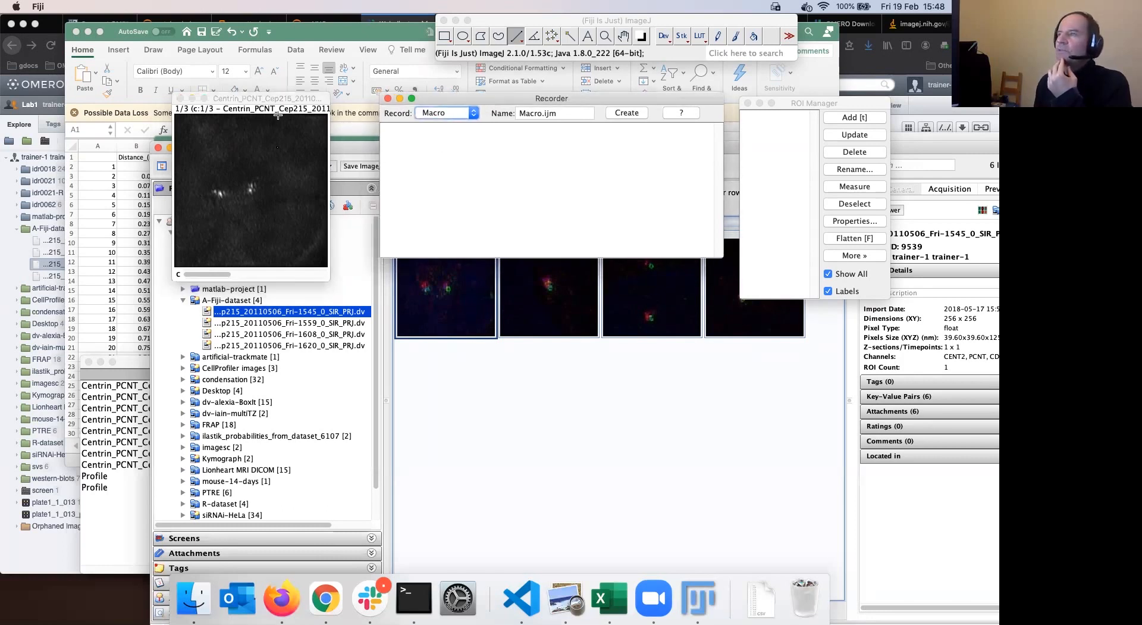
left_click_drag(273, 98, 276, 98)
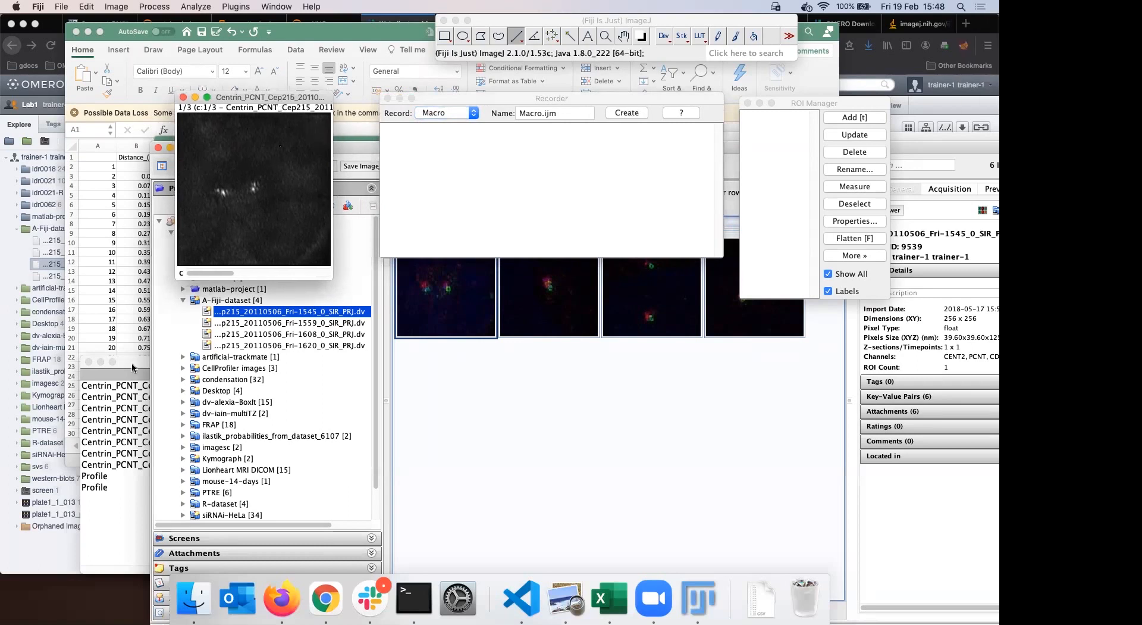
In Firefox, open the OMERO guide's 'Segment manually OMERO data using Fiji/ImageJ' page
left_click(282, 601)
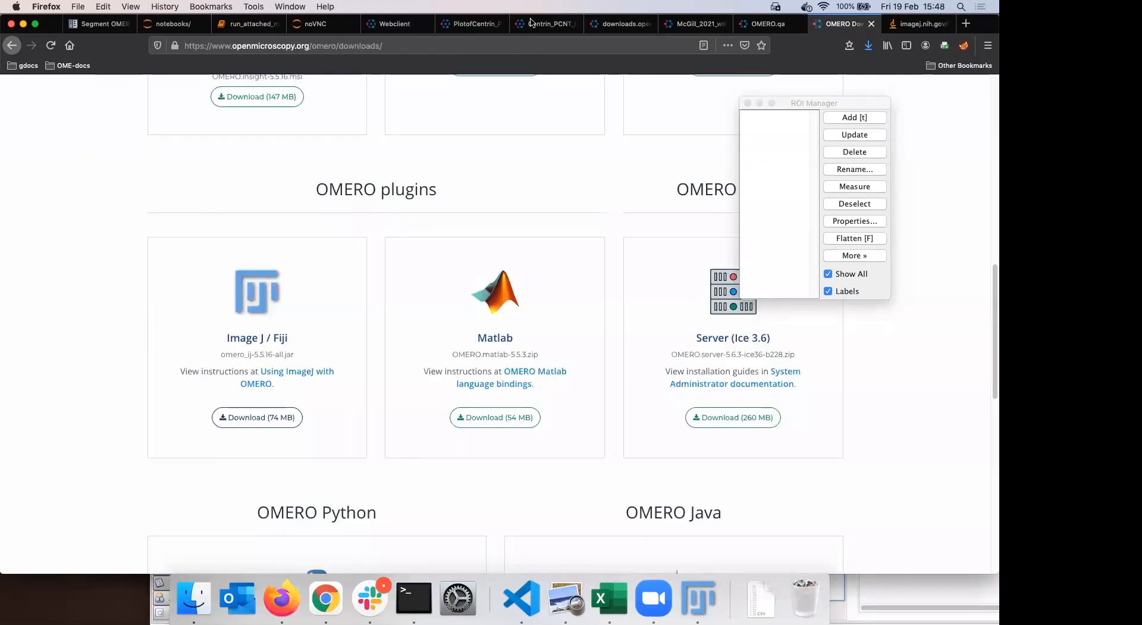
left_click(509, 44)
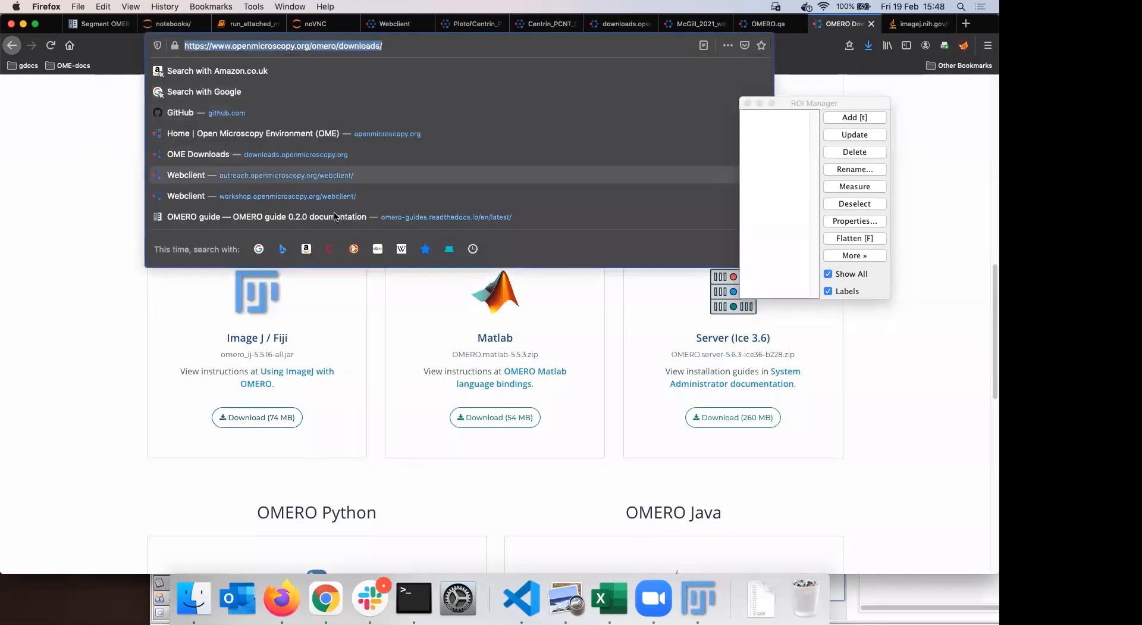
left_click(306, 220)
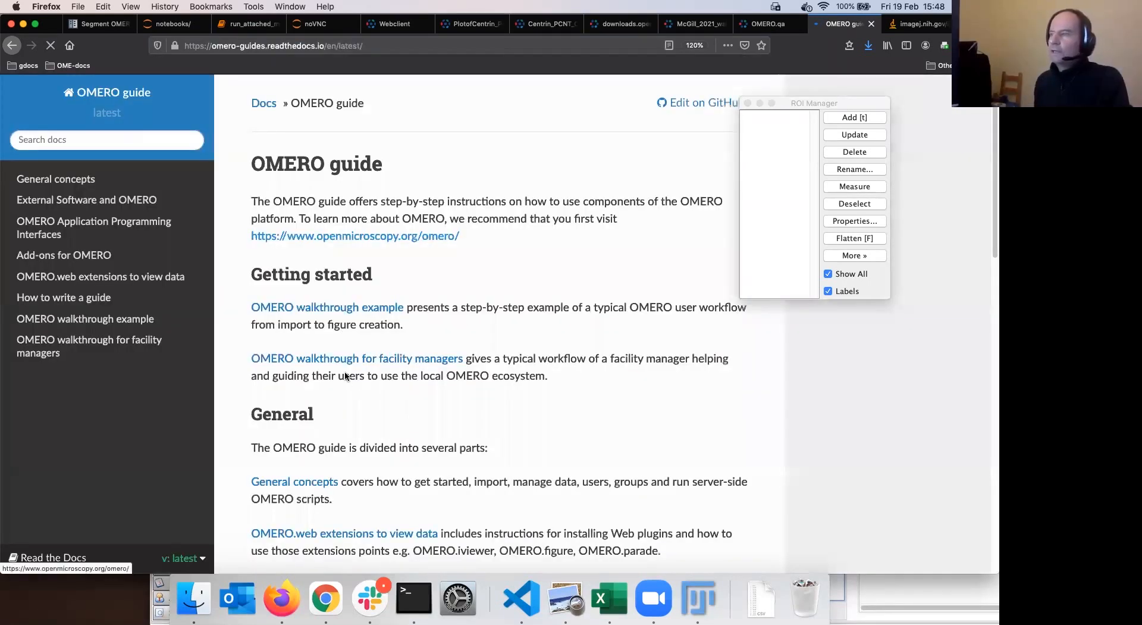
scroll(345, 375, "down", 10)
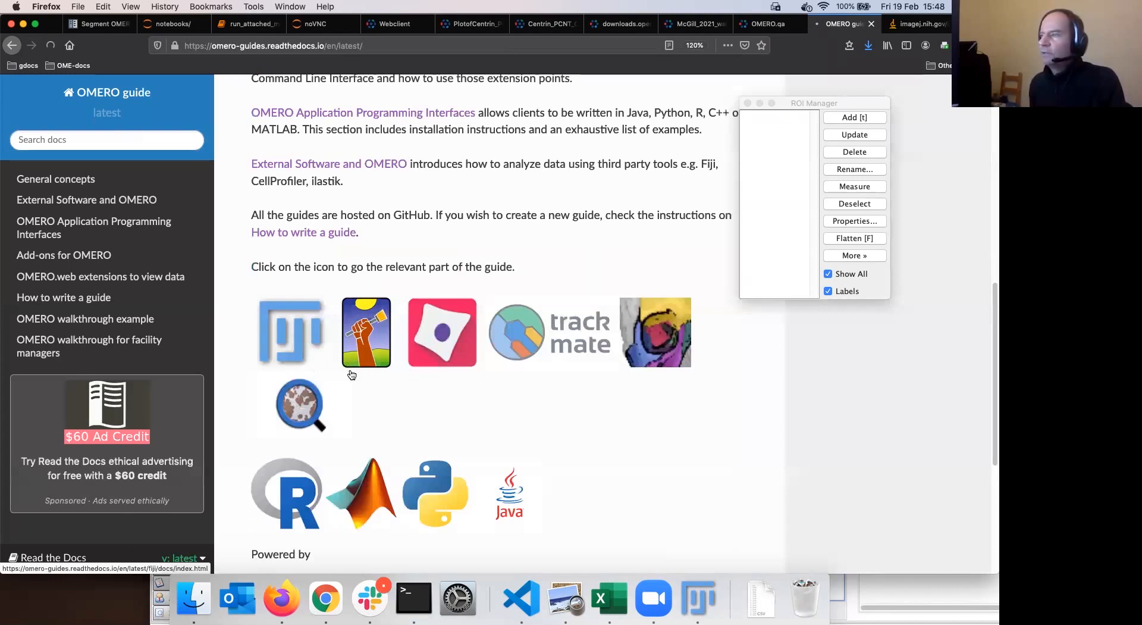
left_click(352, 374)
left_click(352, 371)
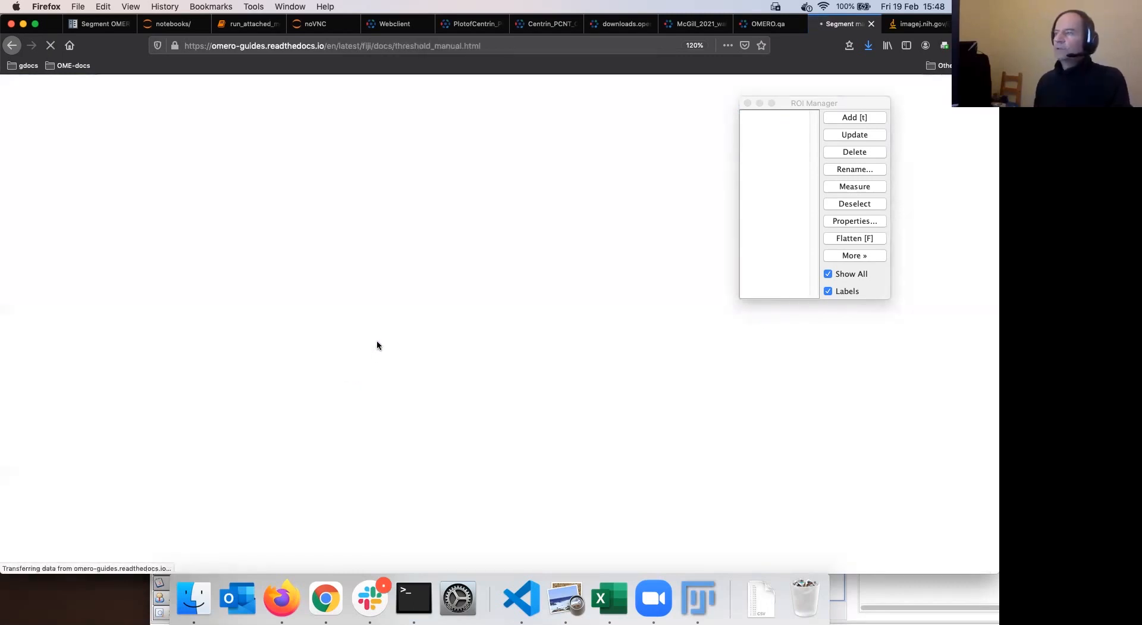
Scroll through the guide's step-by-step thresholding instructions, then return to Fiji
scroll(378, 345, "down", 3)
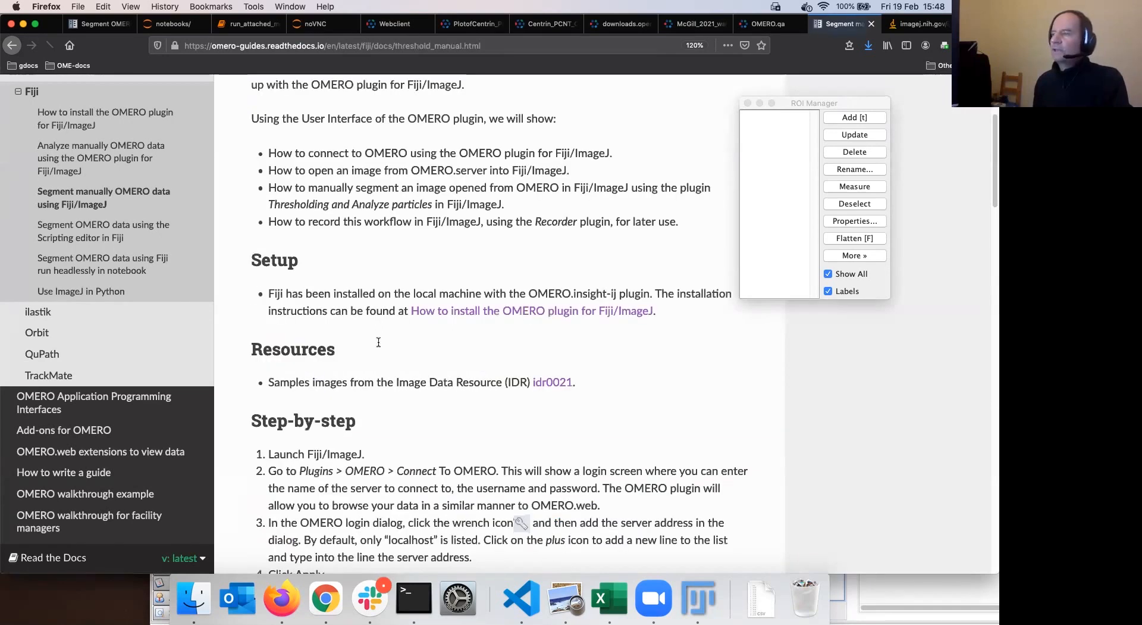
scroll(378, 345, "down", 6)
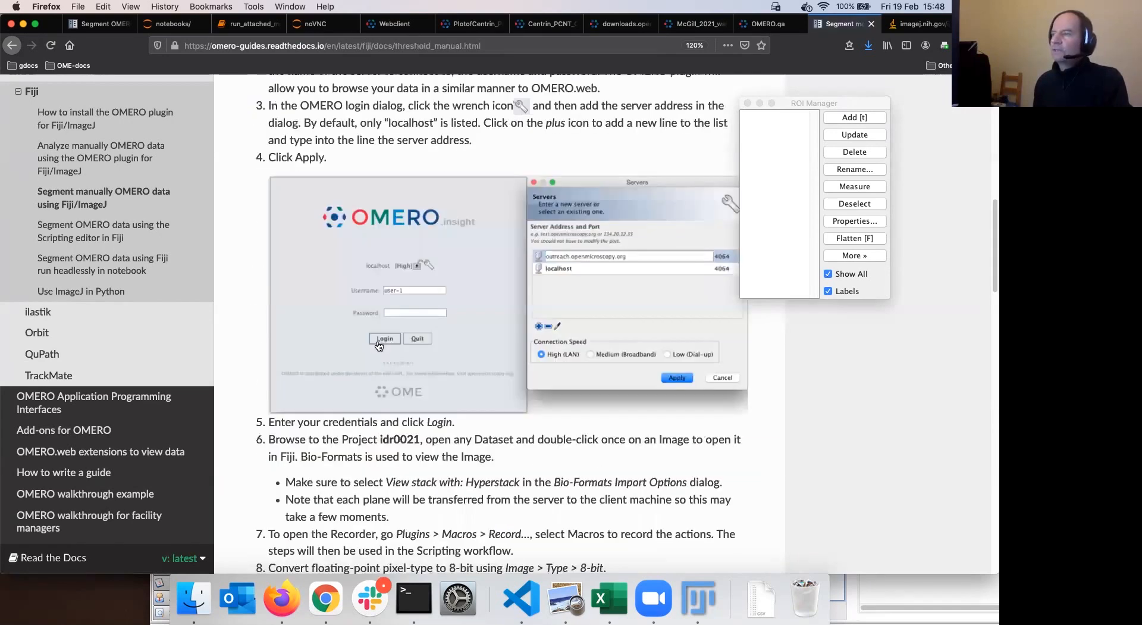
scroll(377, 341, "down", 10)
scroll(378, 343, "down", 3)
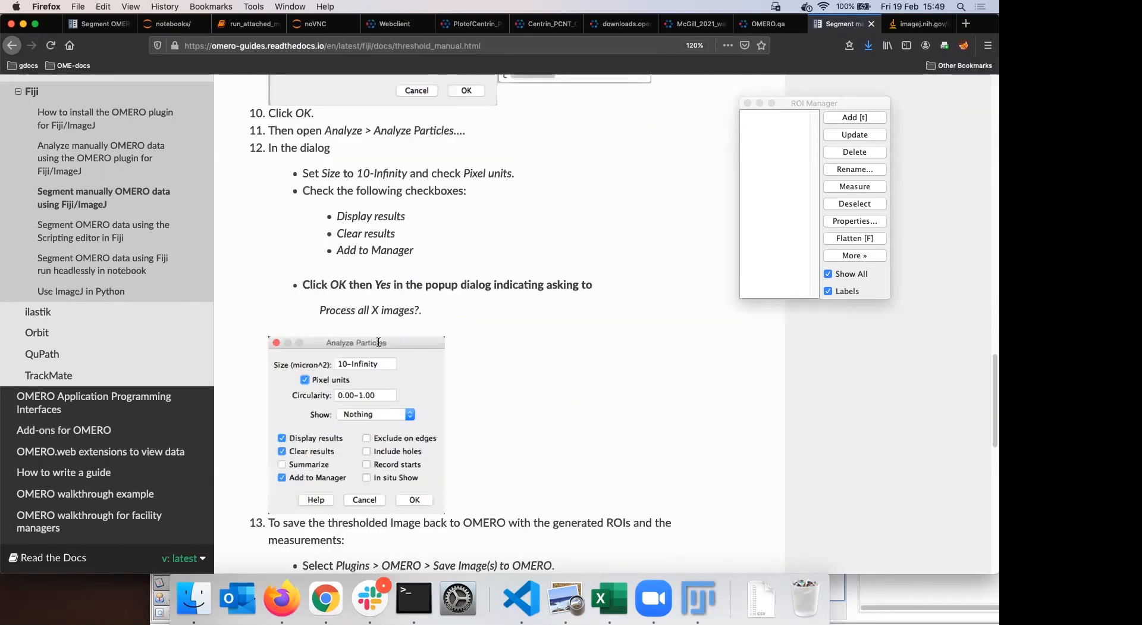
scroll(401, 410, "up", 5)
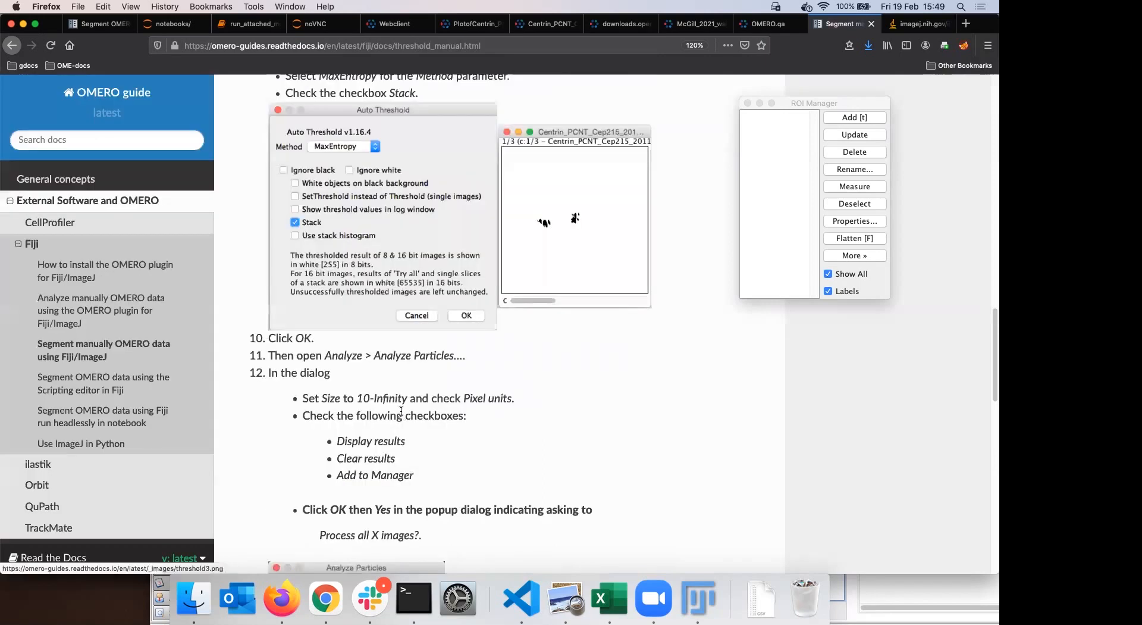
scroll(381, 297, "up", 12)
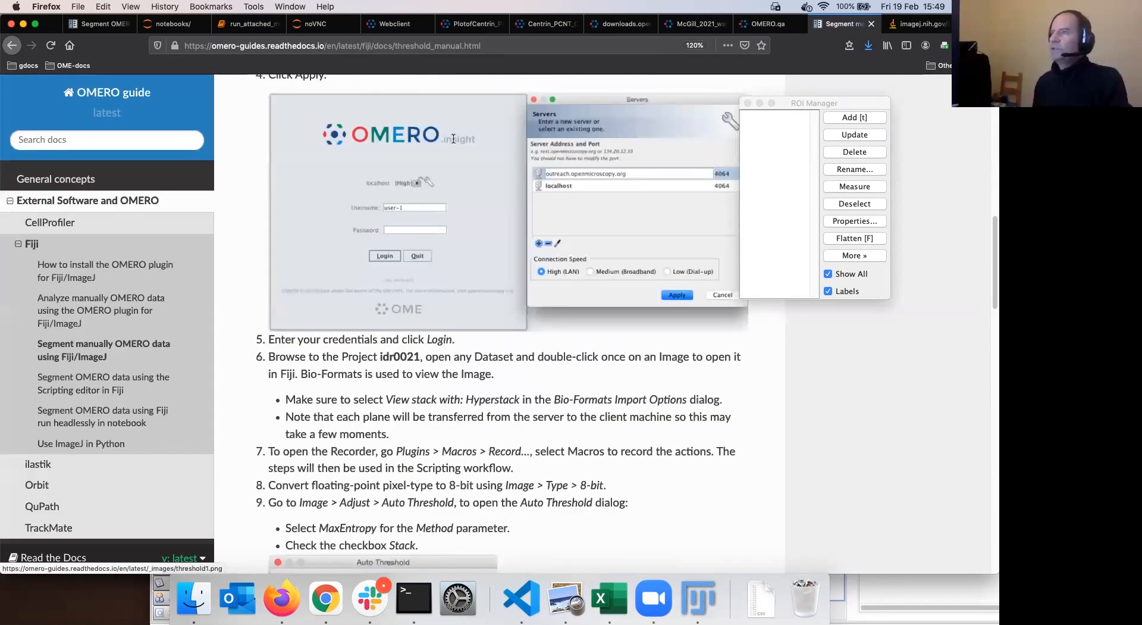
key("super+Tab")
Convert the Centrin image to 8-bit via Image > Type and keep the Recorder in view
left_click(116, 6)
mouse_move(122, 21)
left_click(225, 30)
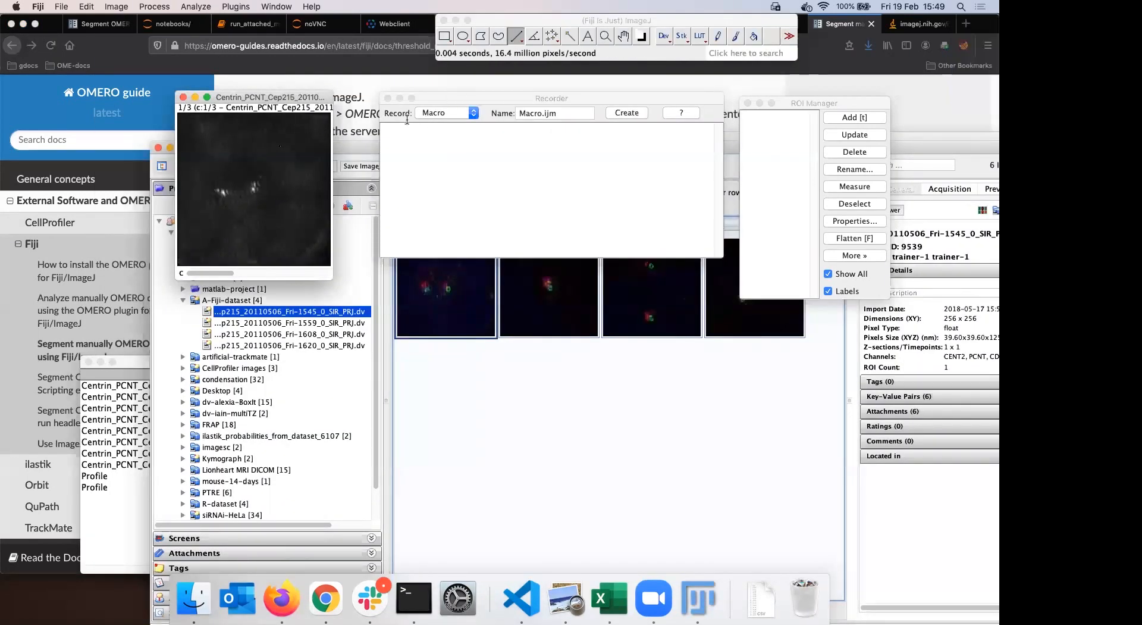
left_click_drag(456, 99, 472, 90)
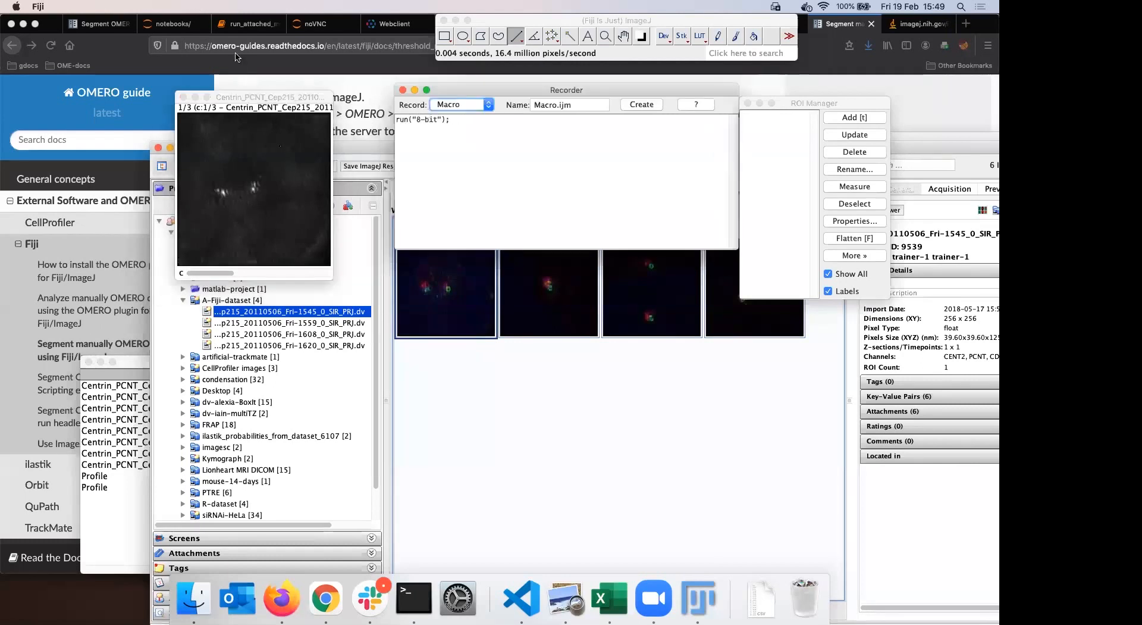
left_click(487, 24)
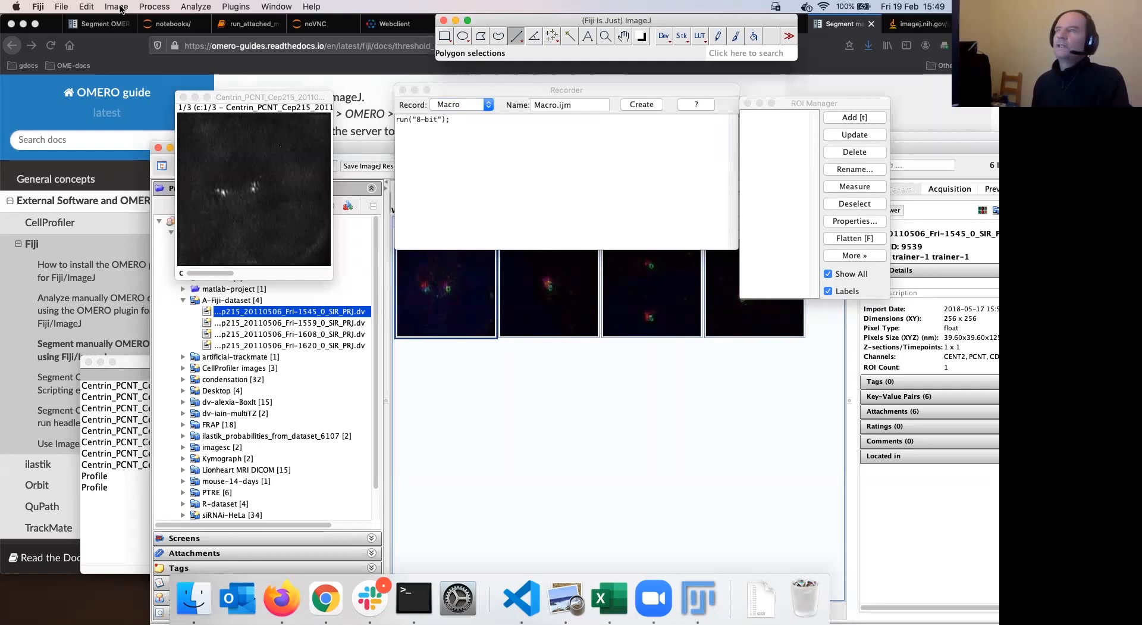
Step through the converted image's channels 2 and 3, then return to channel 1
left_click(116, 7)
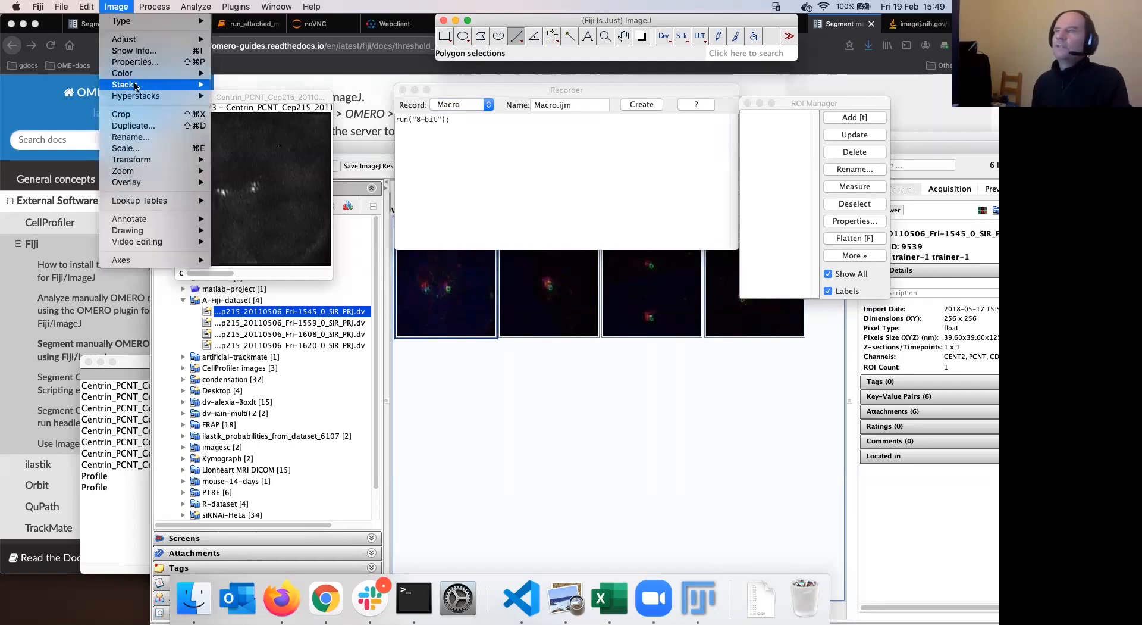
left_click(271, 98)
left_click_drag(270, 98, 274, 96)
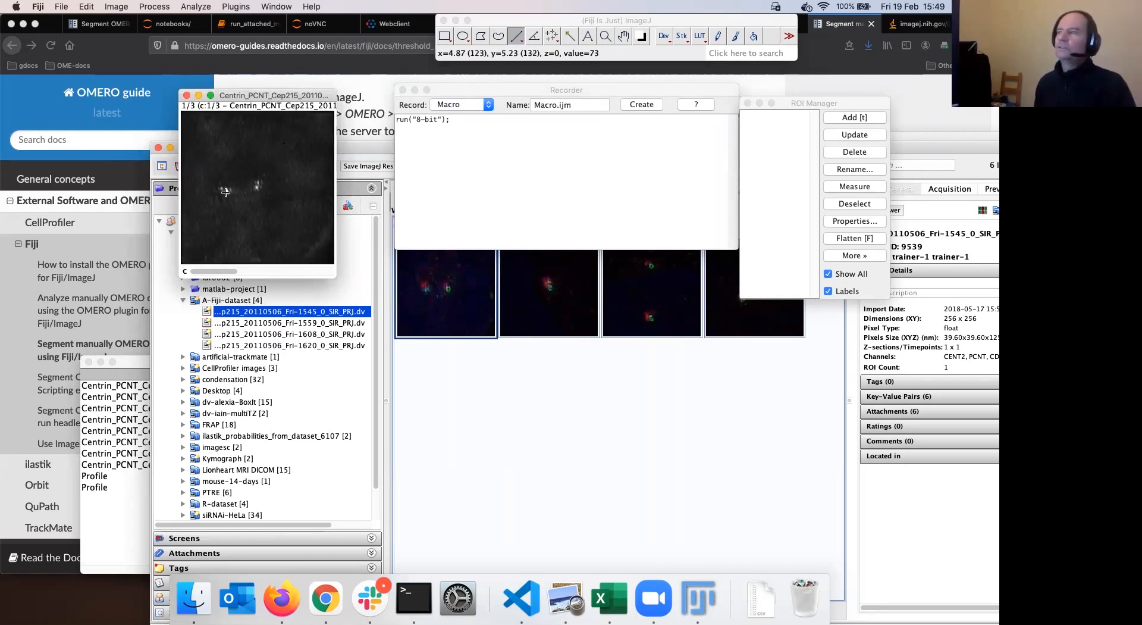
left_click_drag(263, 95, 257, 91)
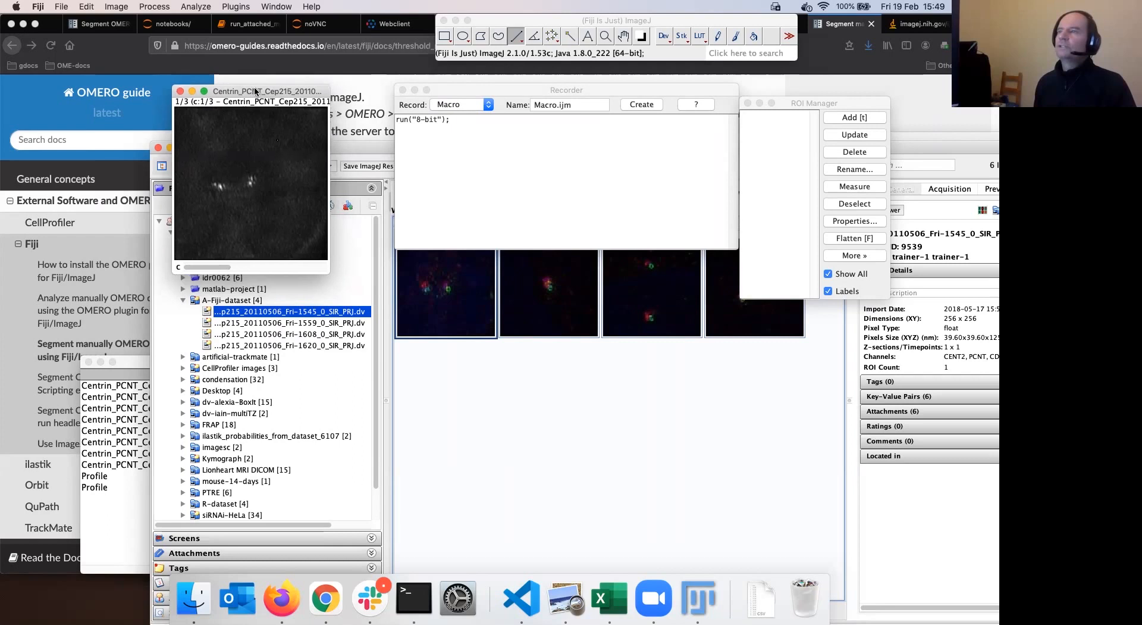
left_click(249, 267)
left_click(290, 267)
left_click(252, 266)
left_click(203, 266)
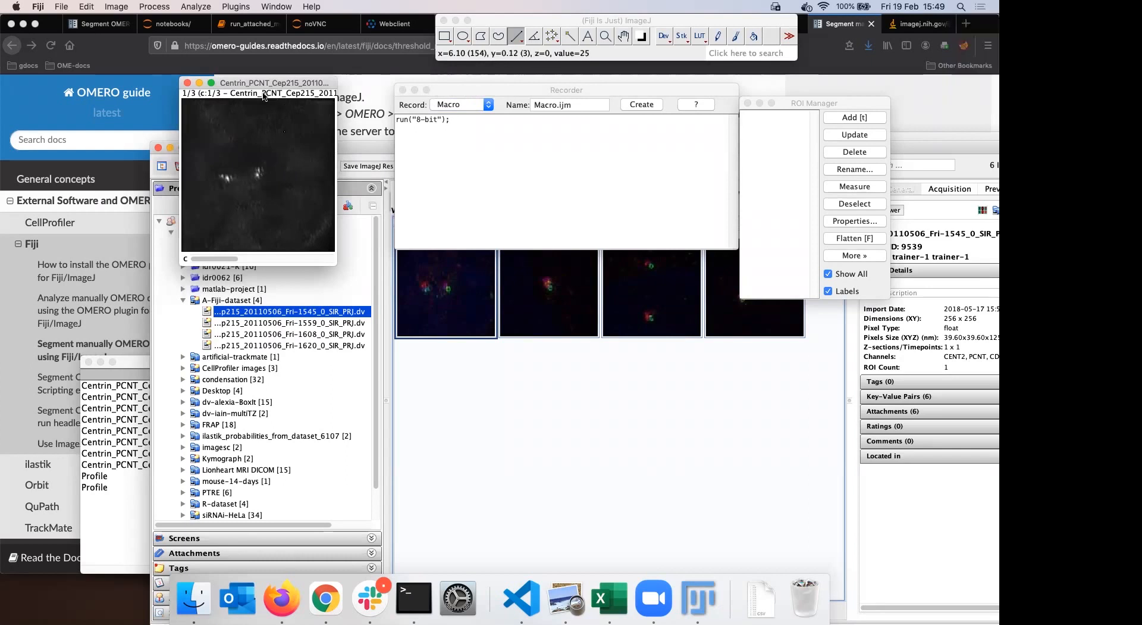
Open Image > Adjust > Auto Threshold for the Centrin image and move the dialog left
left_click(117, 8)
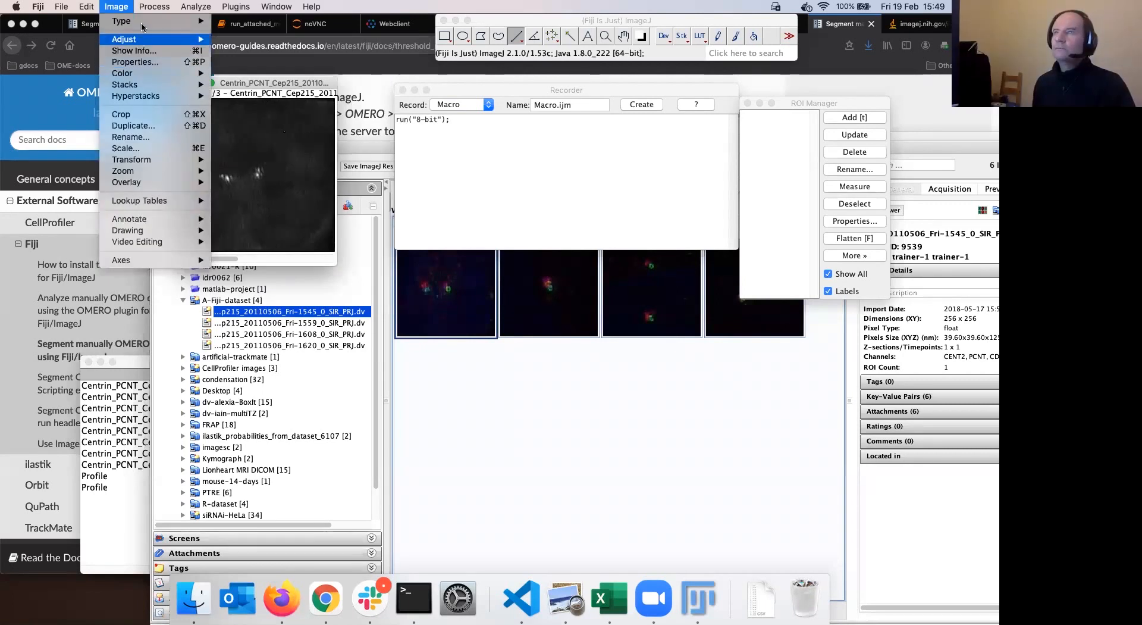
mouse_move(142, 24)
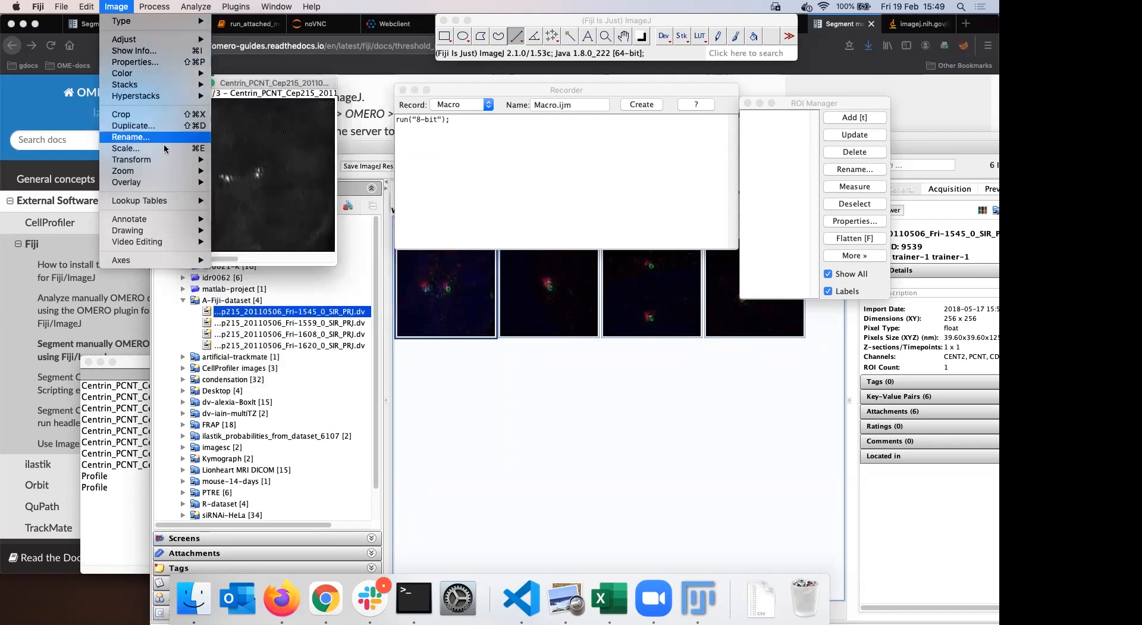
mouse_move(161, 40)
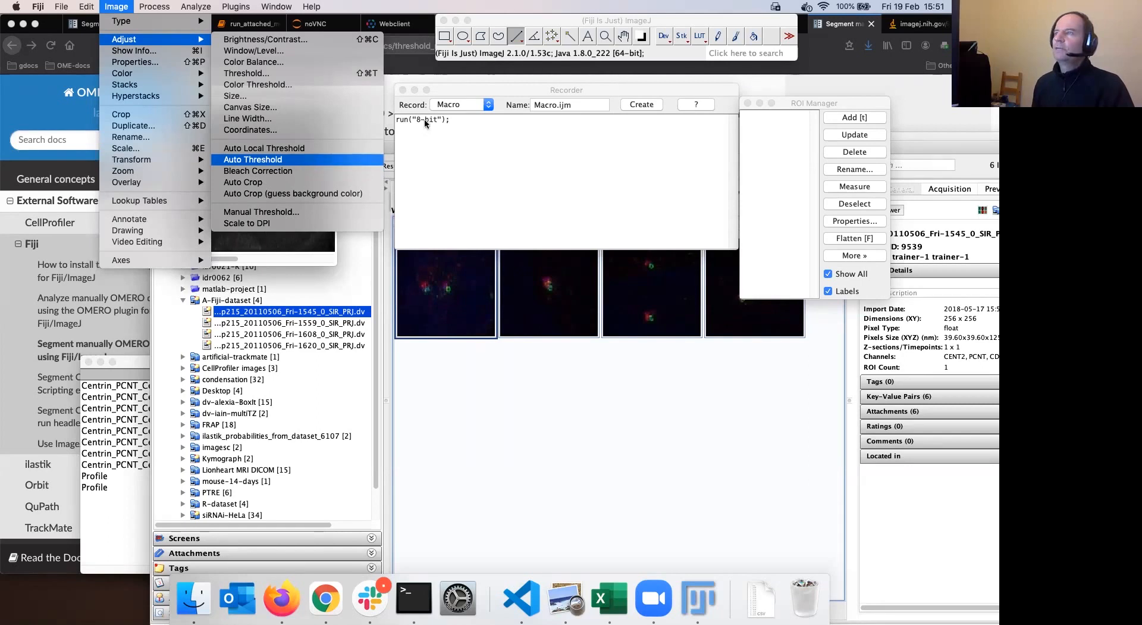
left_click(305, 163)
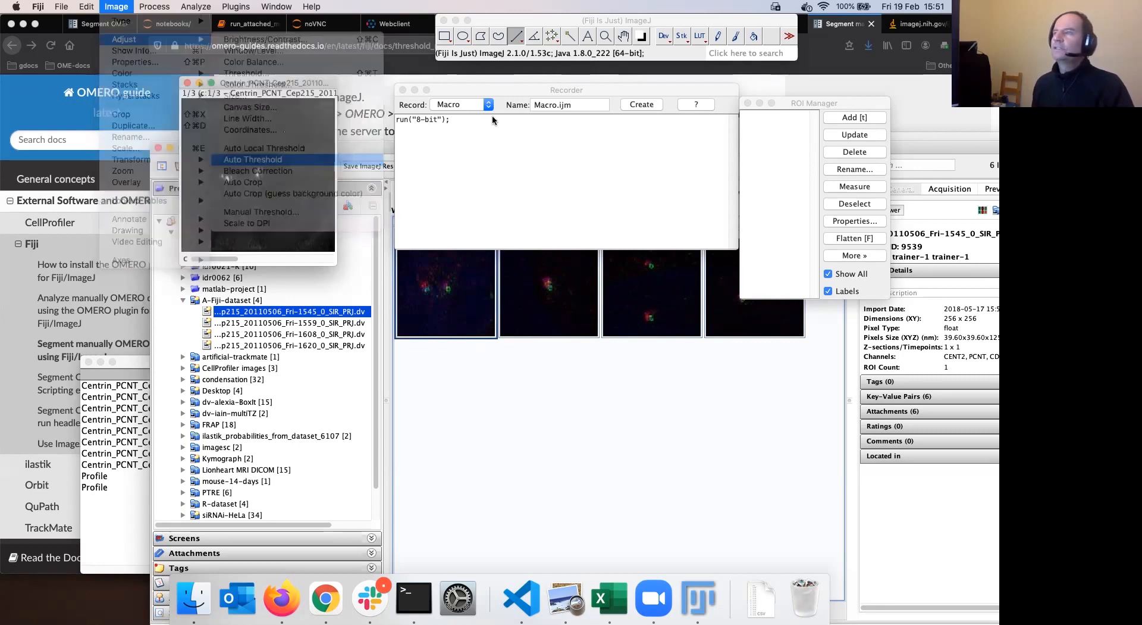
left_click_drag(515, 107, 279, 122)
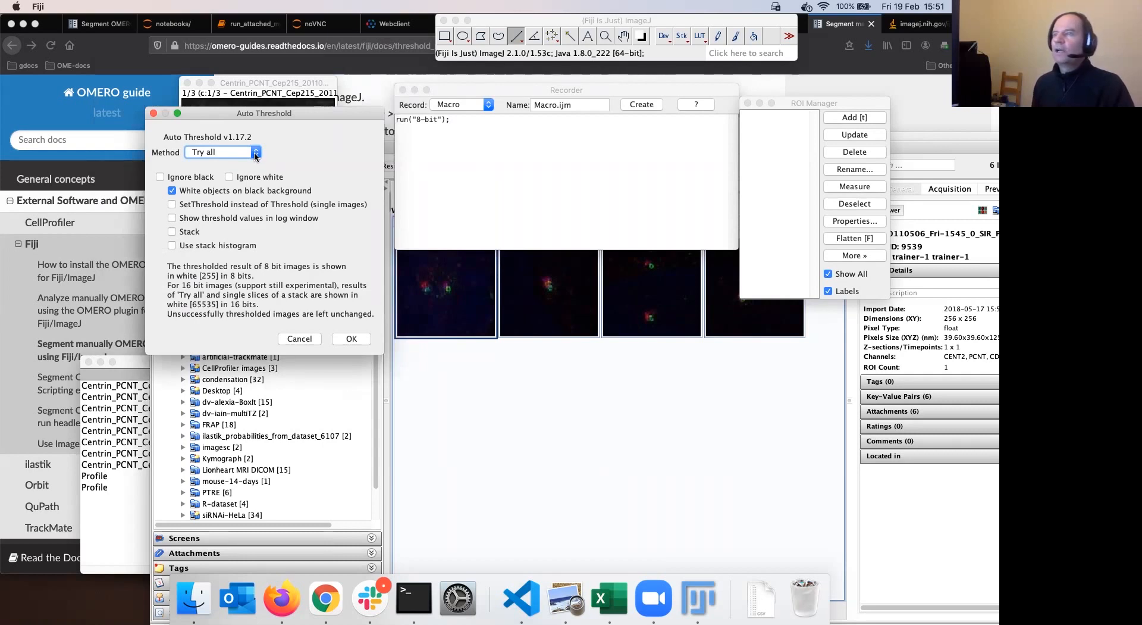
Apply a MaxEntropy auto threshold with white objects on black background
left_click(255, 154)
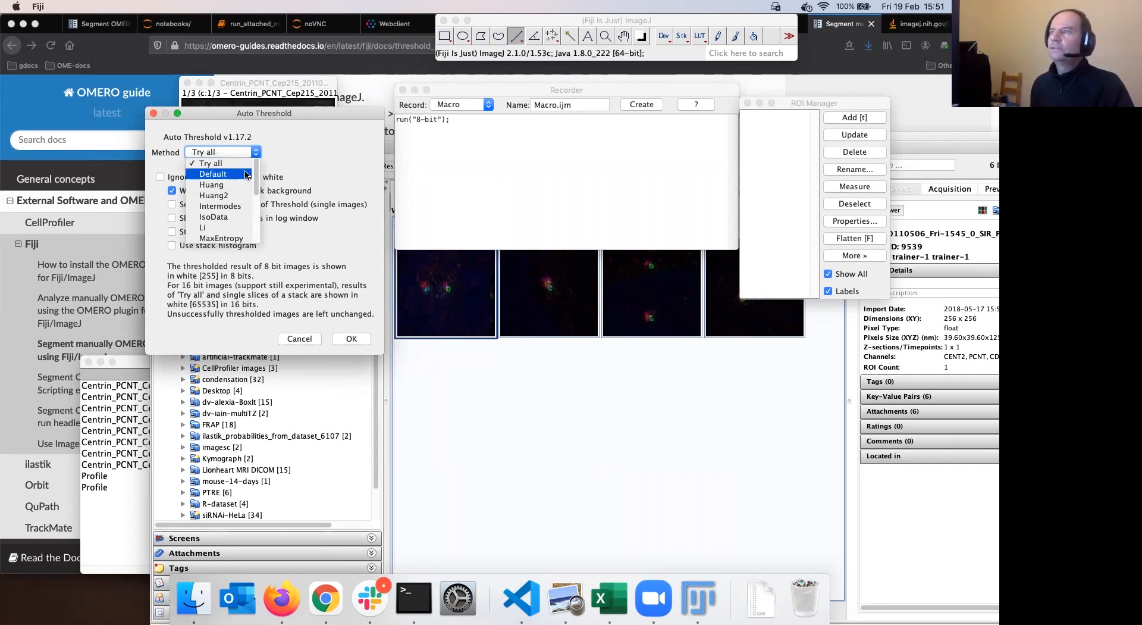
scroll(241, 194, "down", 2)
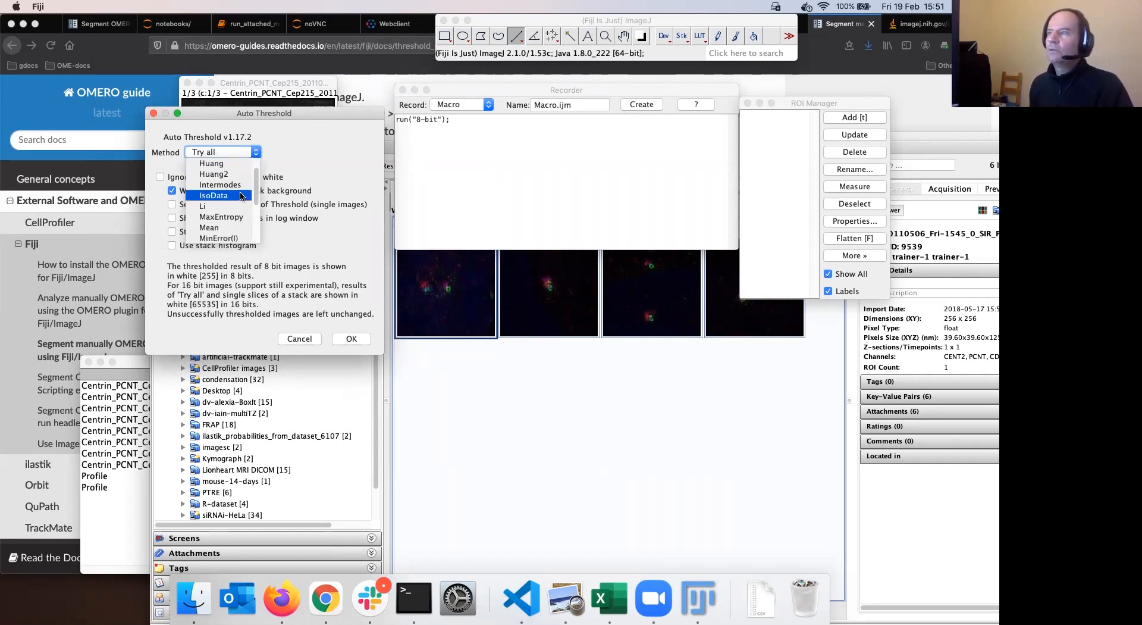
left_click(240, 218)
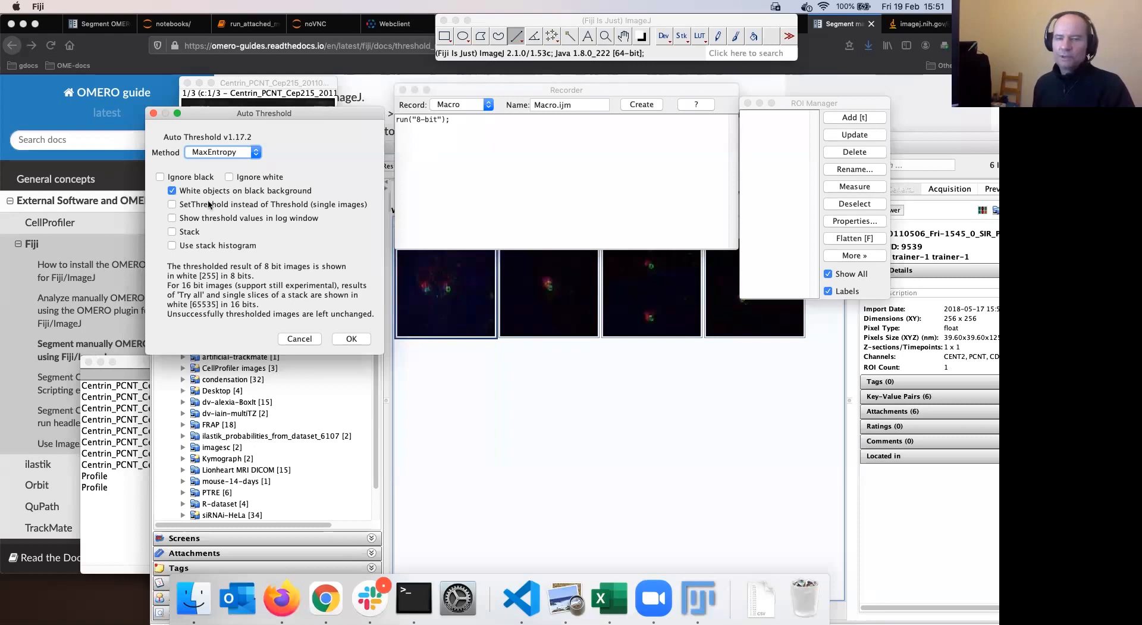
left_click_drag(303, 109, 297, 86)
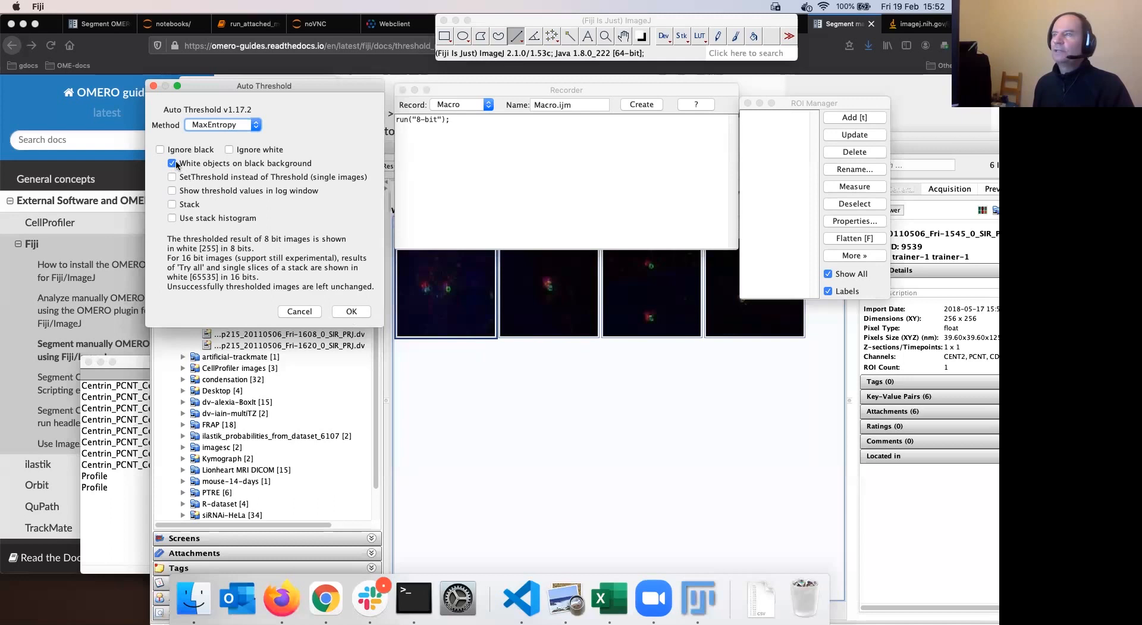
left_click(356, 312)
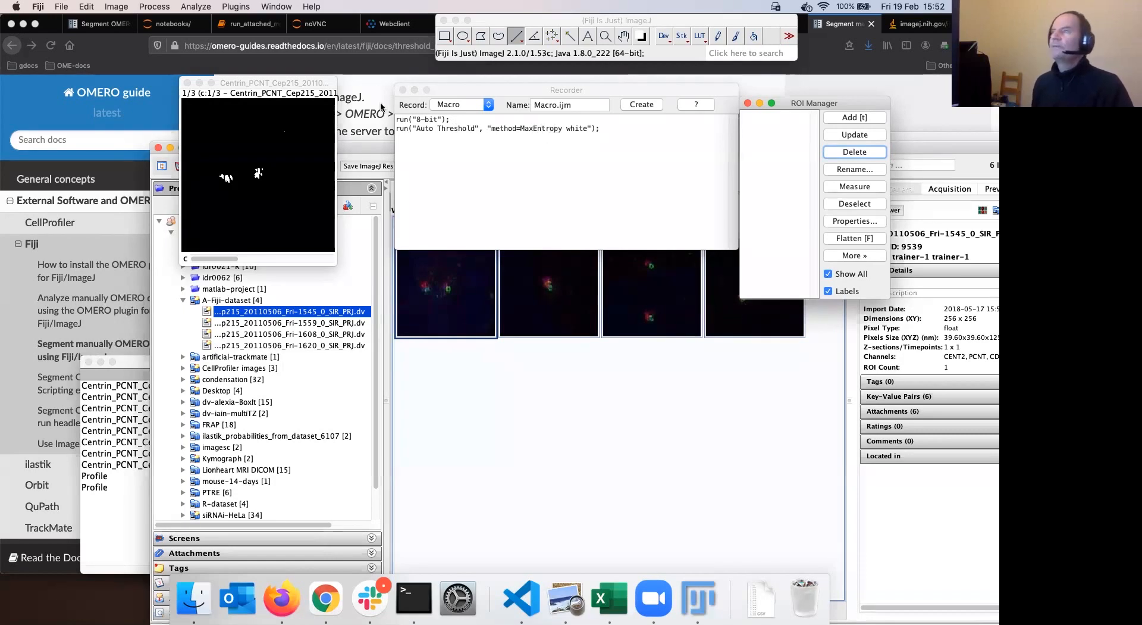
Run Analyze Particles with size 10-Infinity in pixel units, no summary, on all 3 images
left_click(230, 7)
mouse_move(196, 7)
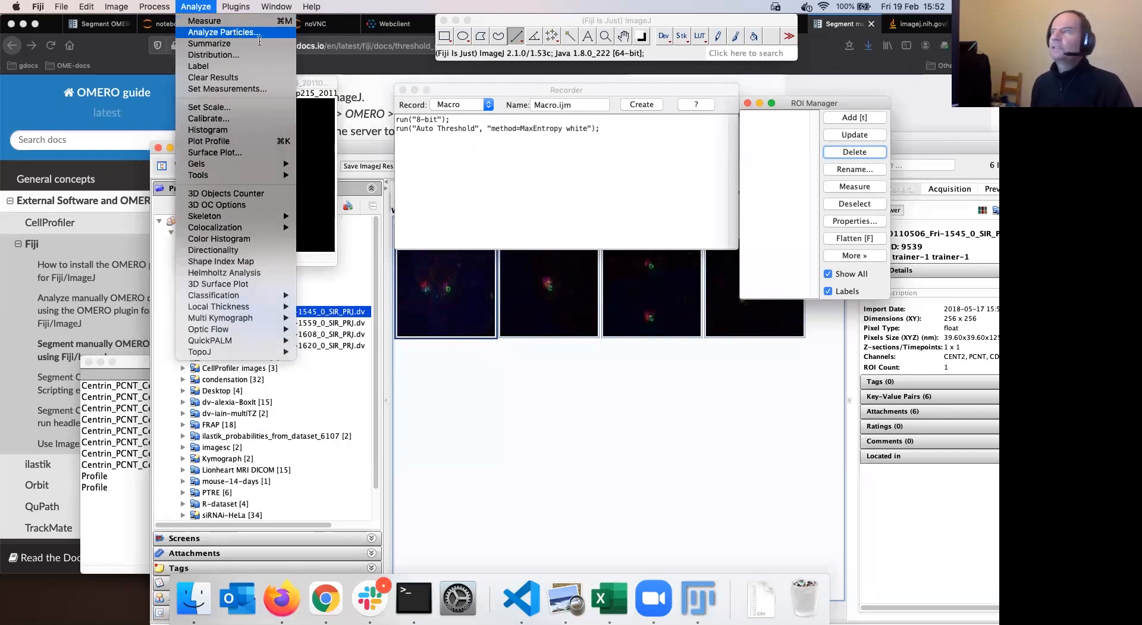
left_click(224, 32)
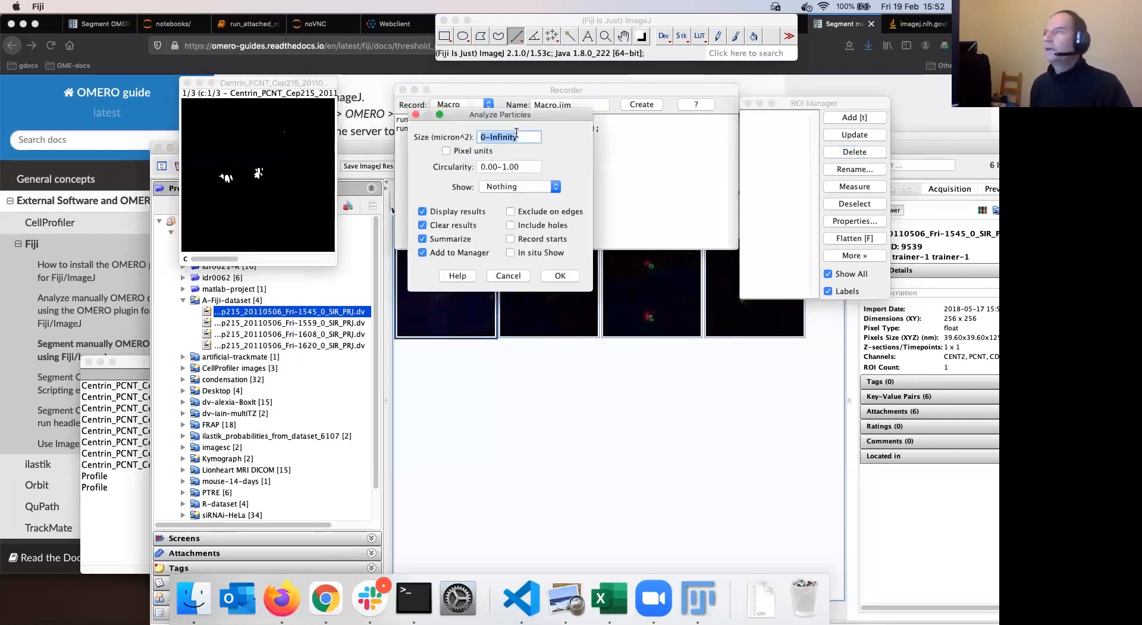
left_click(482, 137)
type("1")
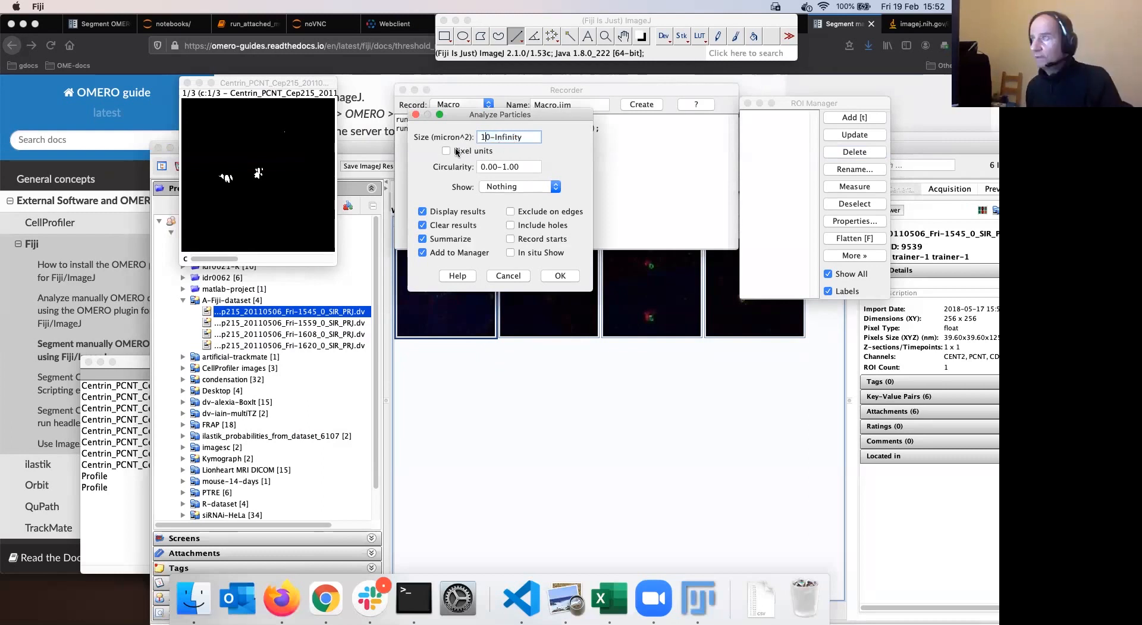
left_click(447, 153)
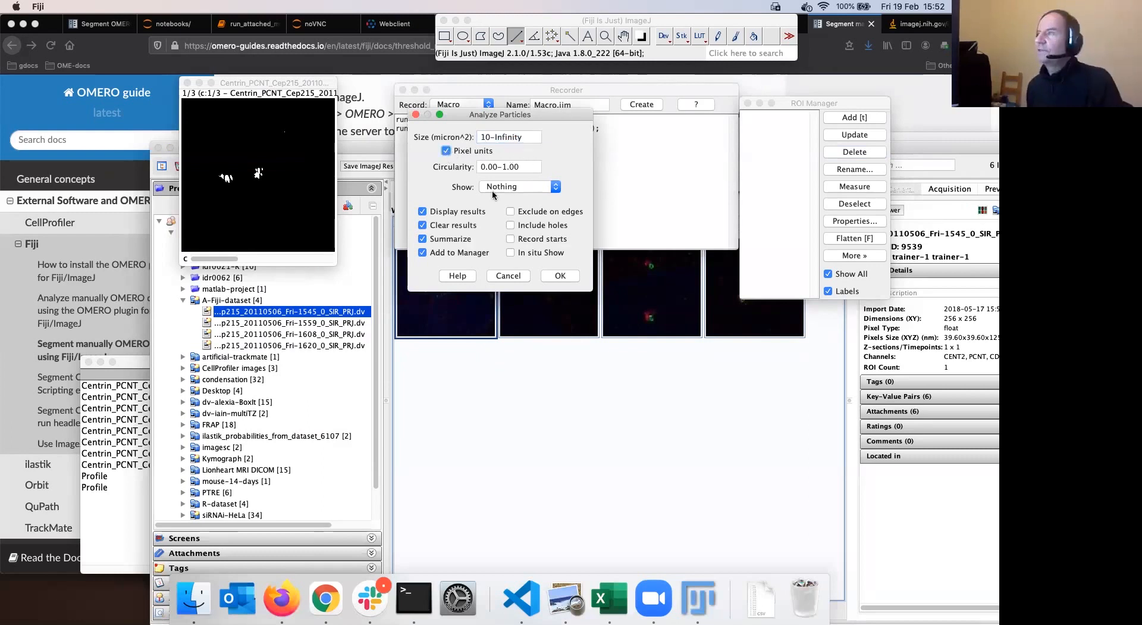
left_click(424, 239)
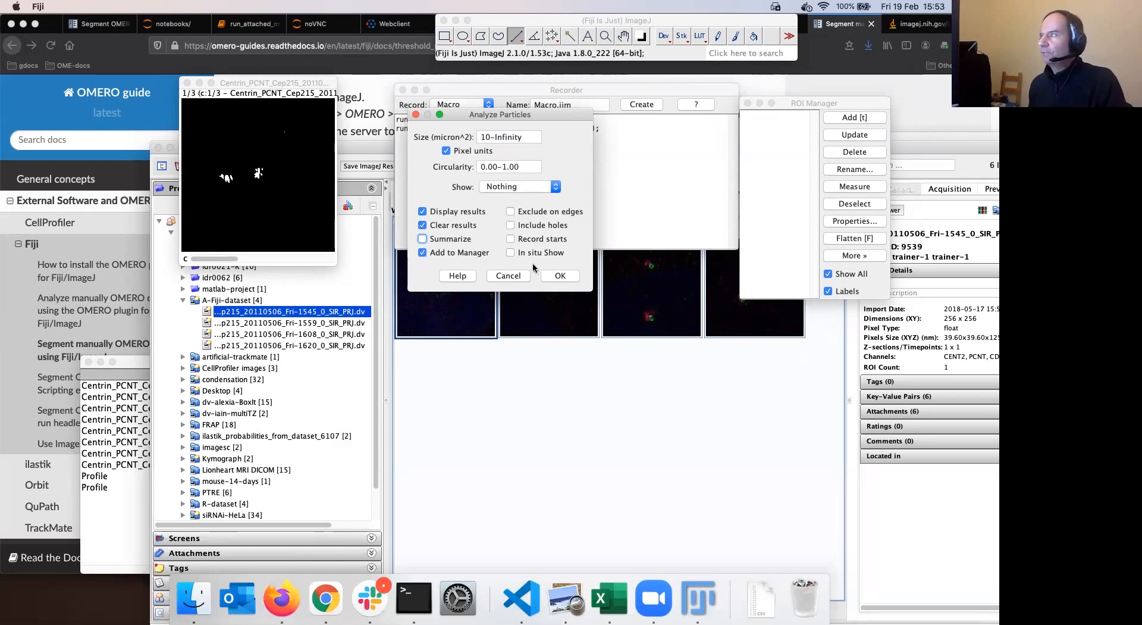
left_click(562, 278)
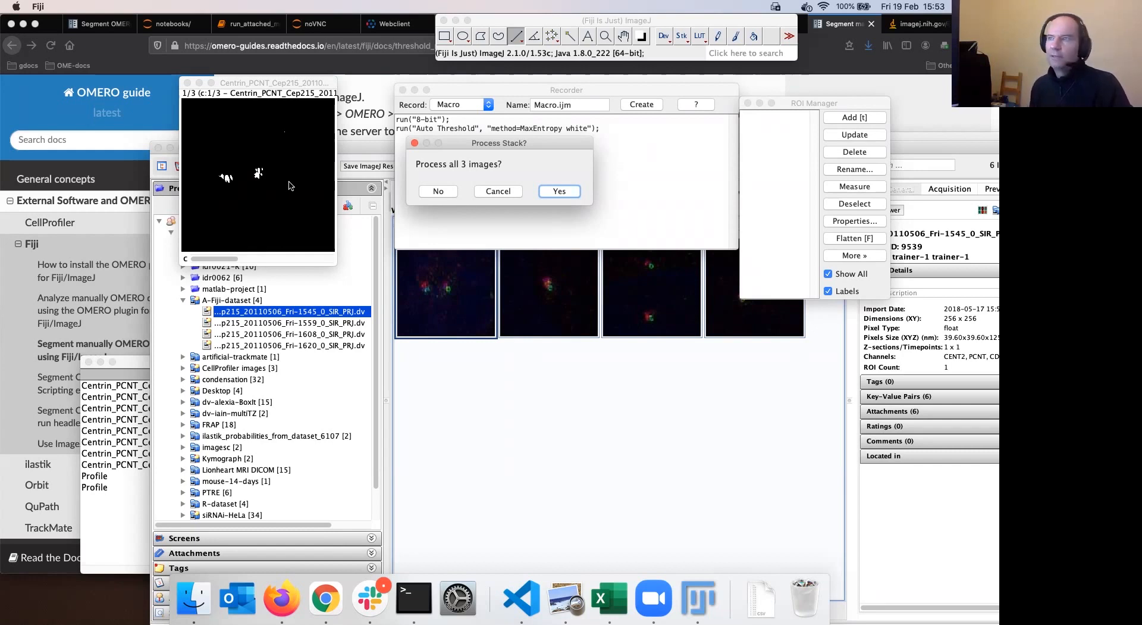
left_click(561, 191)
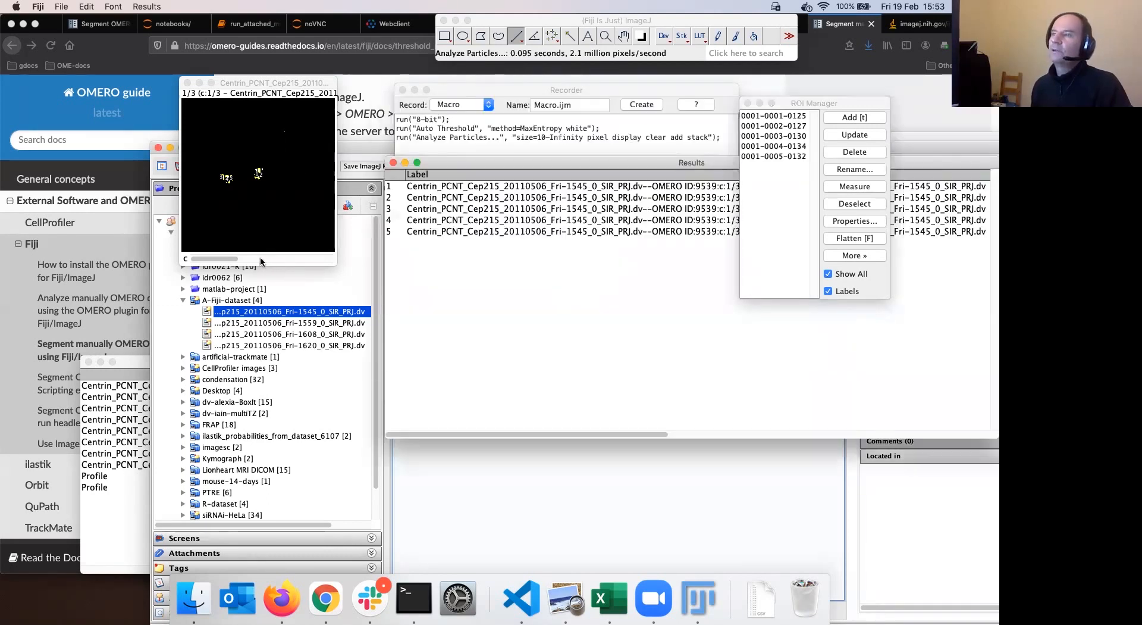
Flip through the thresholded stack's images and check the particle results table
left_click(323, 260)
left_click(207, 260)
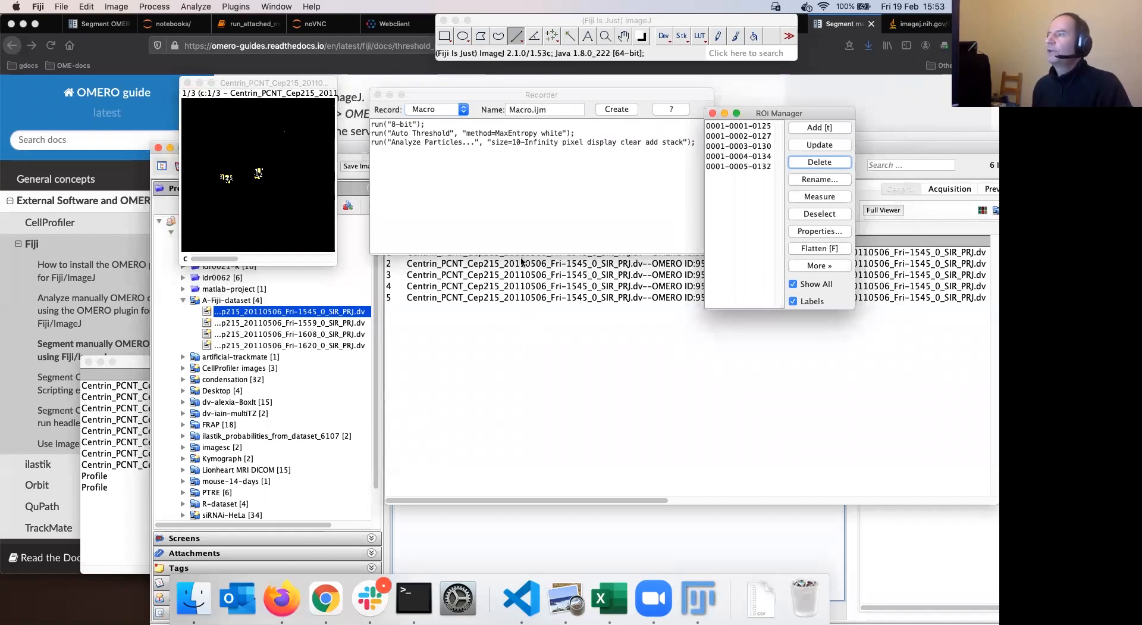
left_click(457, 298)
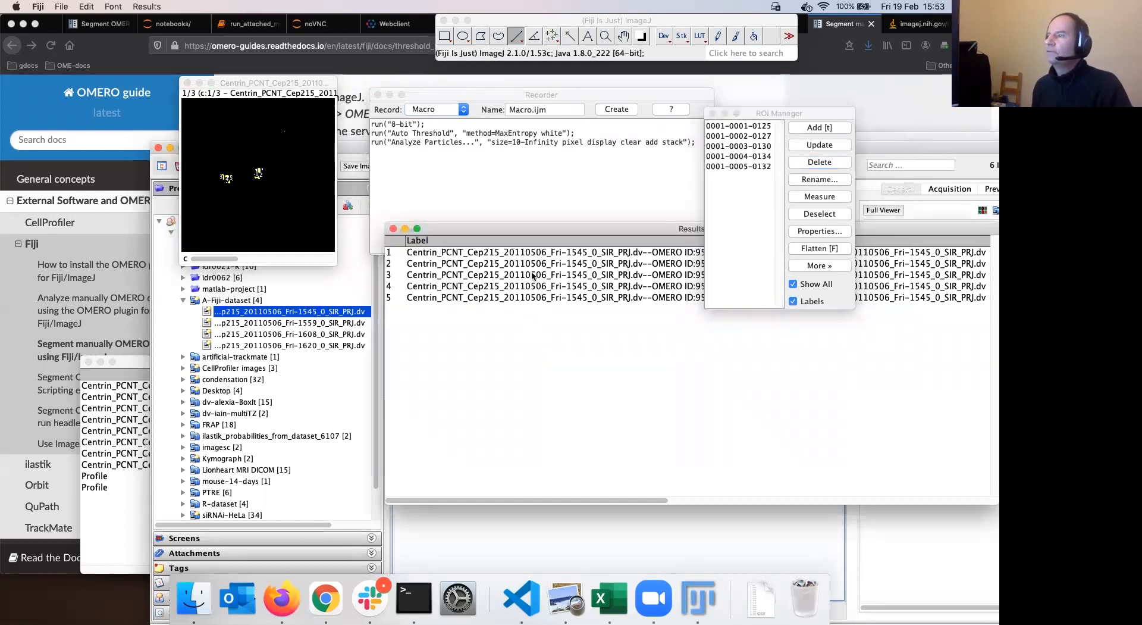
Reposition the Macro Recorder and create a macro script from its three recorded commands
left_click(552, 100)
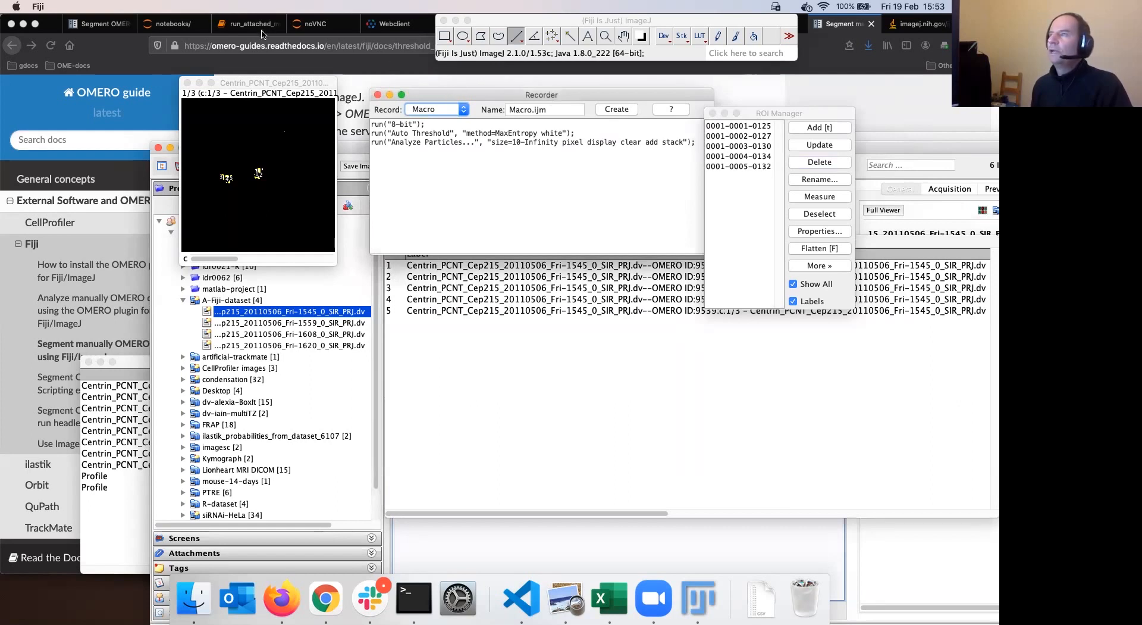
left_click(497, 23)
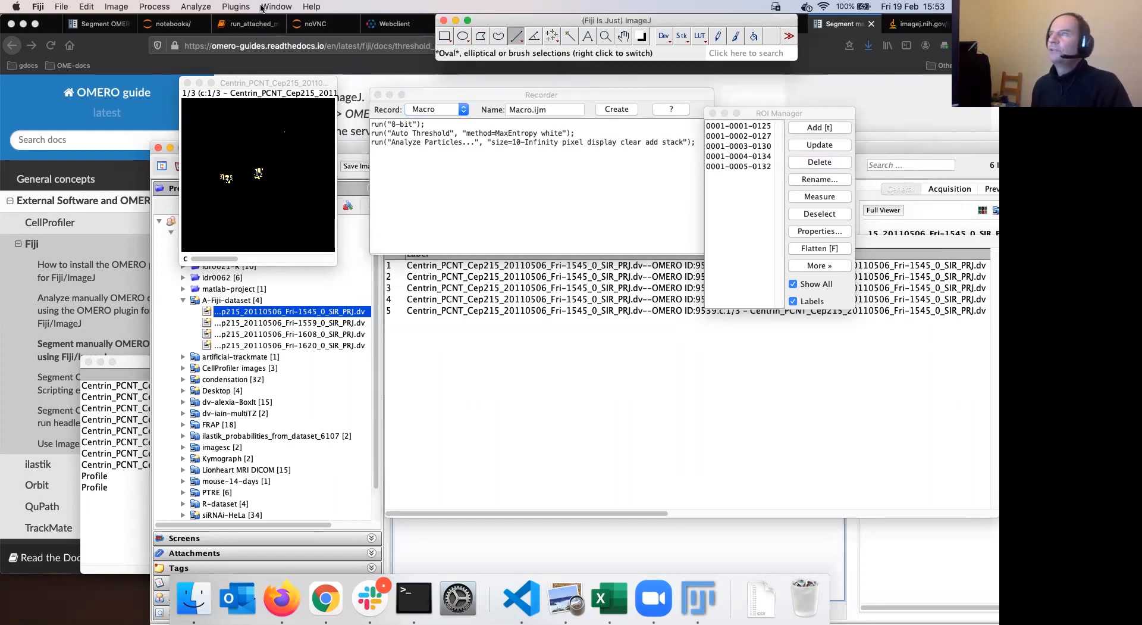
left_click(235, 7)
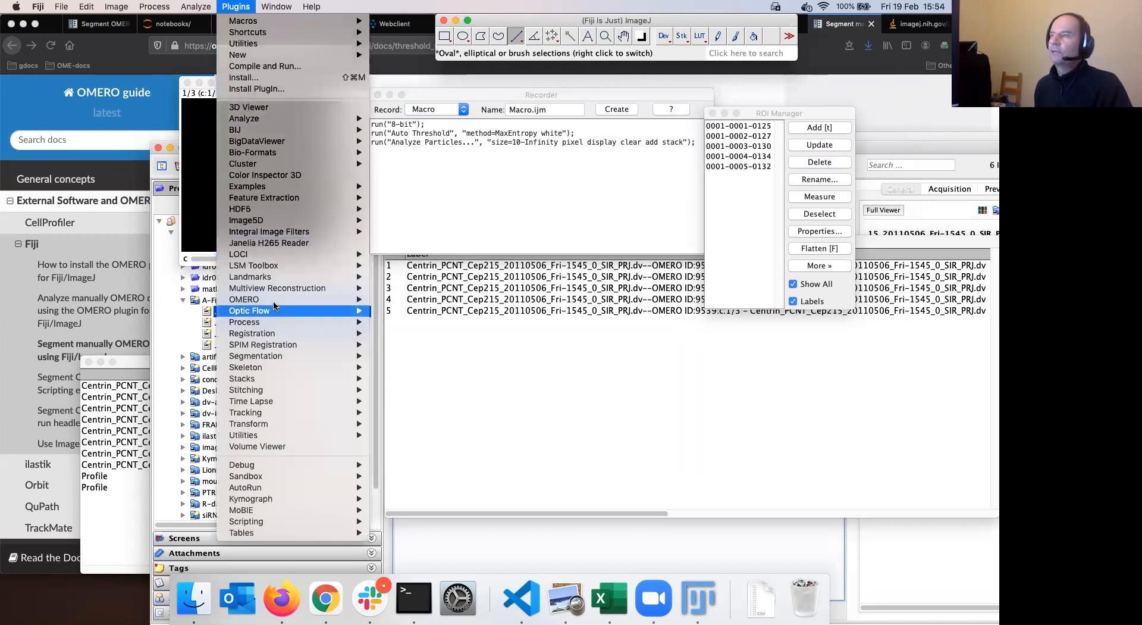
mouse_move(271, 300)
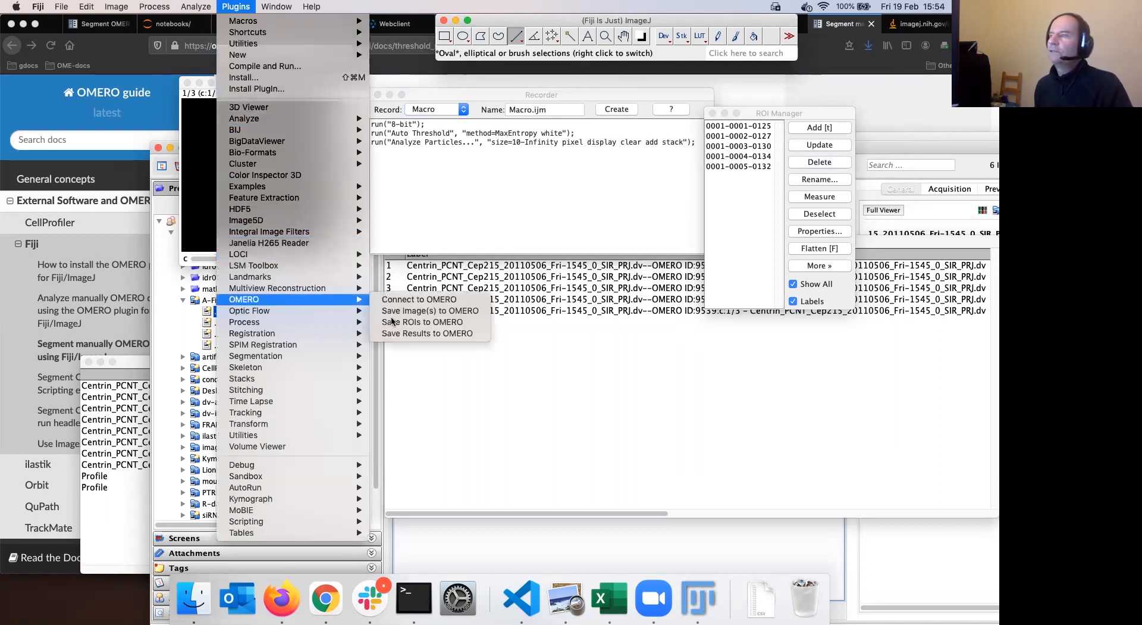
left_click(530, 94)
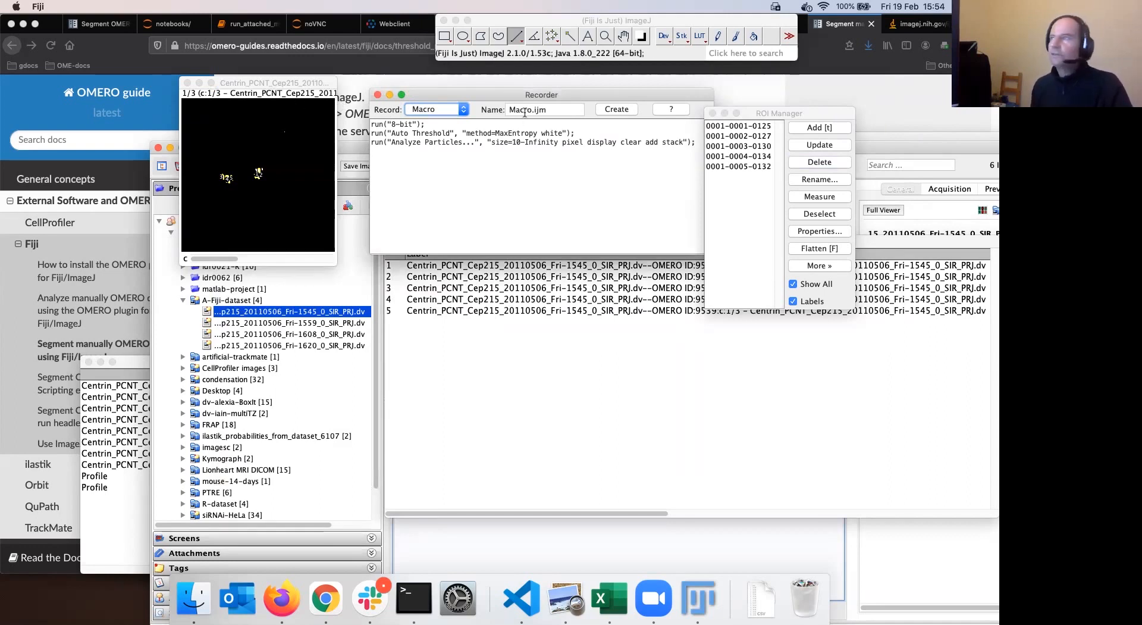
left_click_drag(576, 97, 524, 123)
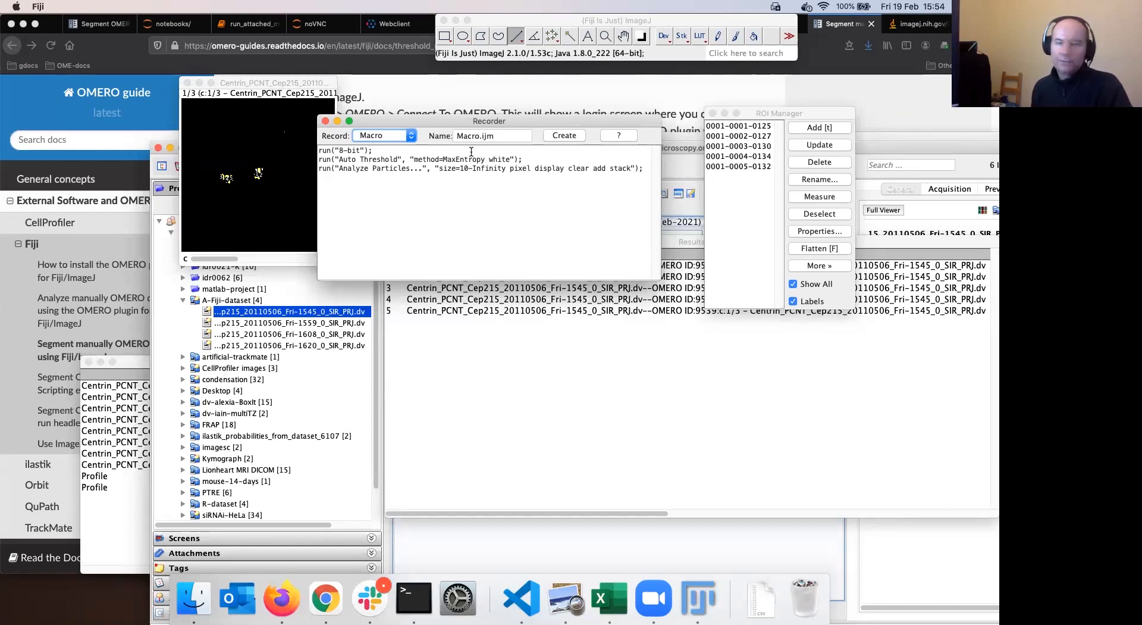
left_click_drag(466, 126, 500, 114)
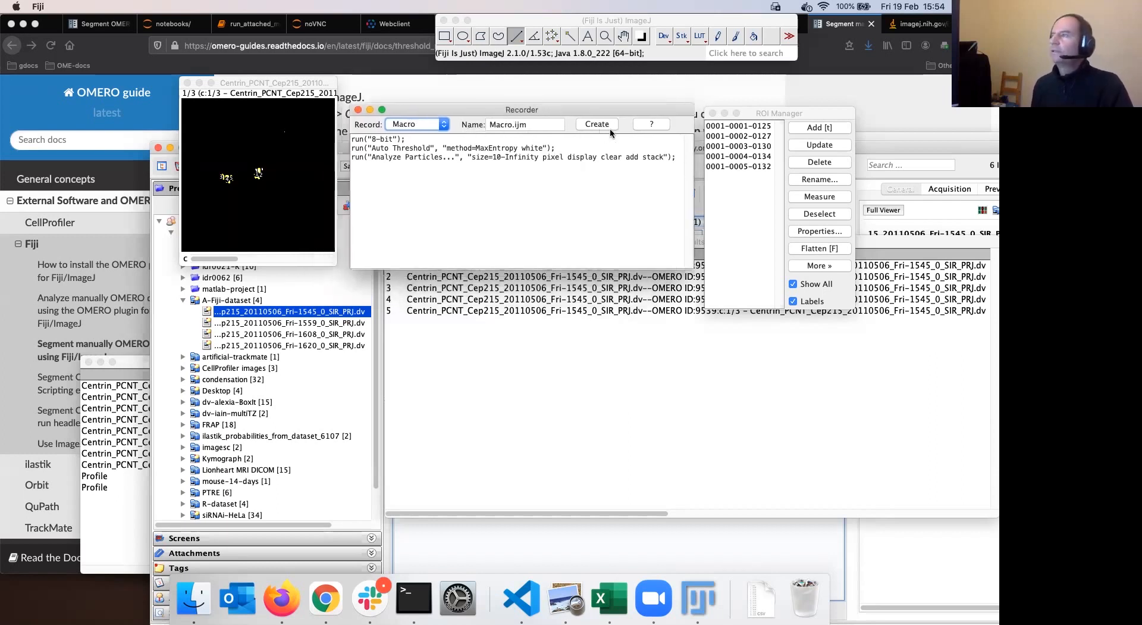
left_click_drag(598, 110, 603, 101)
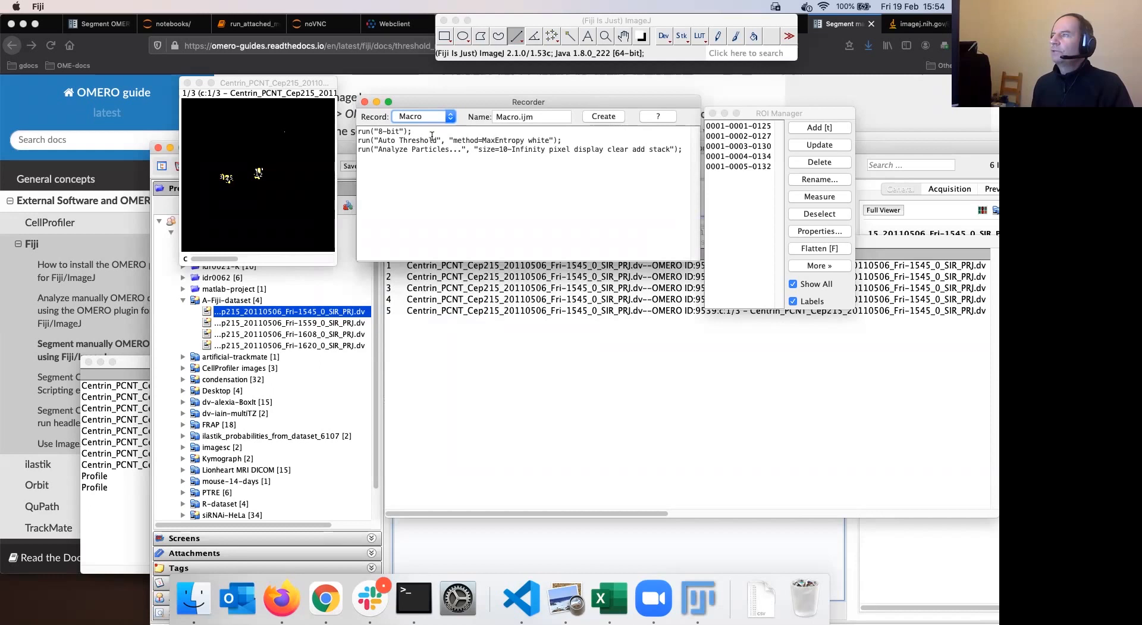
left_click(610, 120)
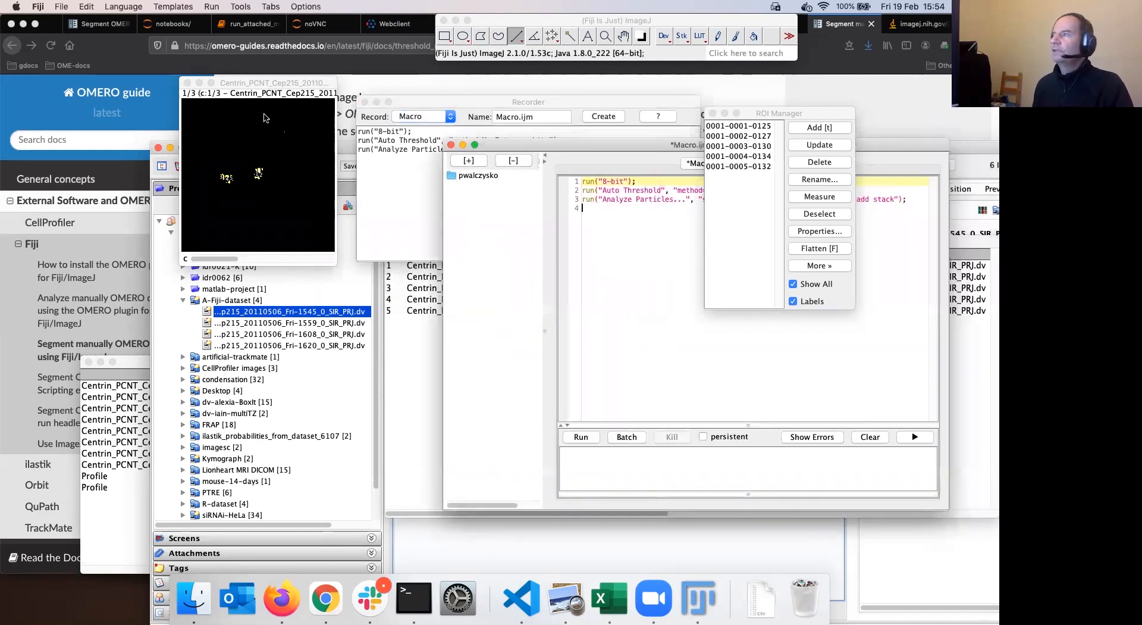
Drag the Macro.ijm.ijm script editor into clear view and bring up its File menu
left_click_drag(623, 145, 266, 105)
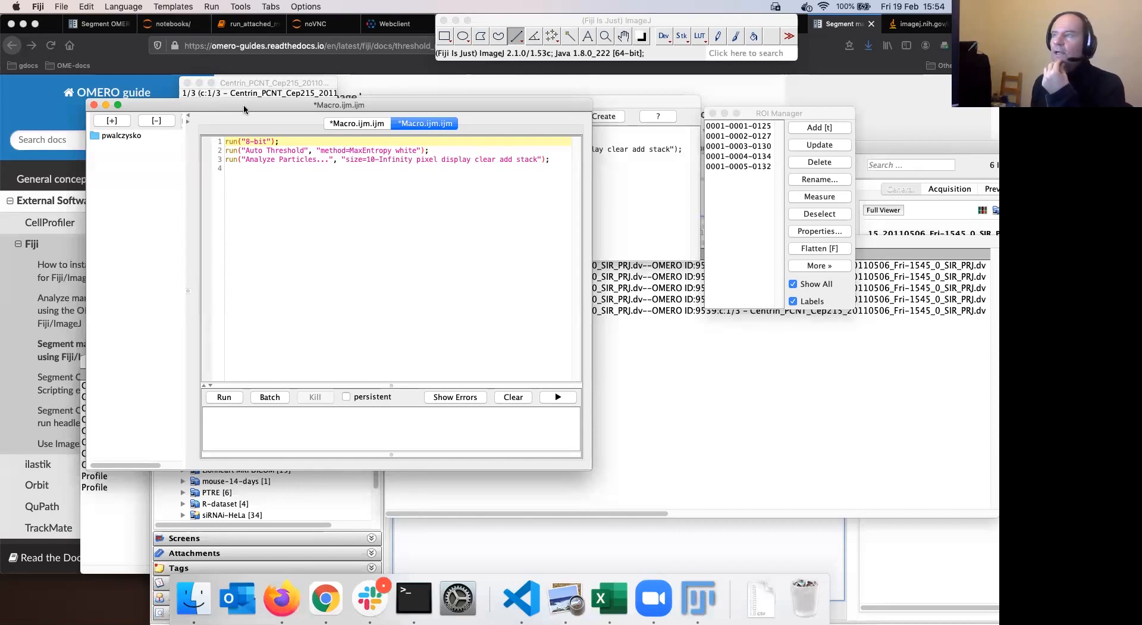
left_click_drag(244, 105, 251, 98)
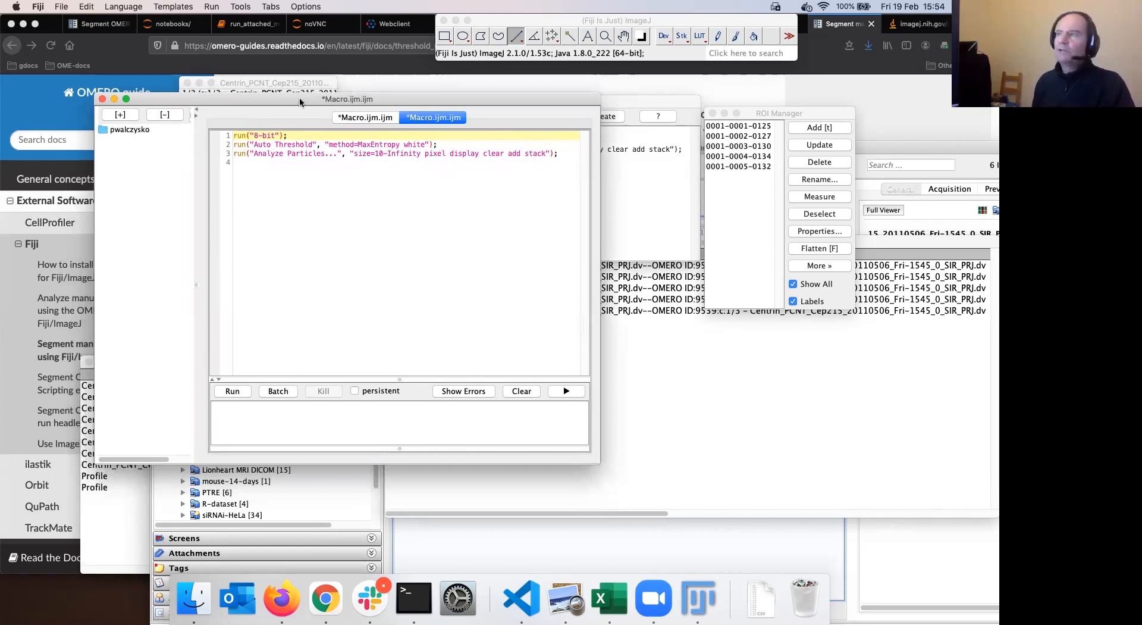
mouse_move(313, 99)
left_mouse_down()
mouse_move(359, 85)
mouse_move(319, 96)
left_mouse_up()
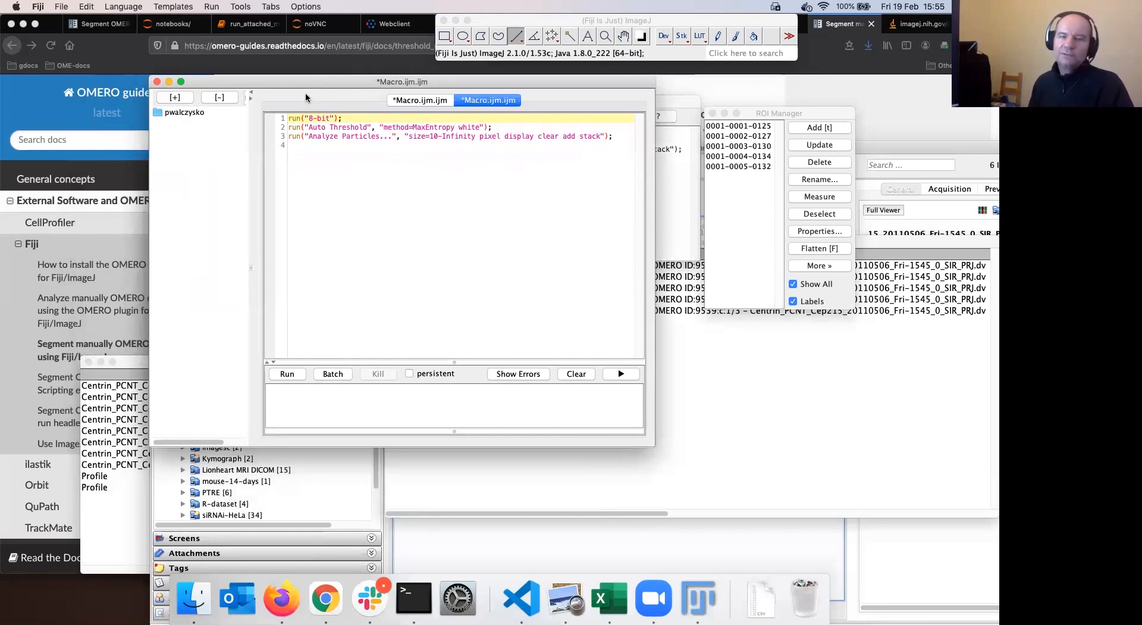
left_click_drag(333, 83, 324, 82)
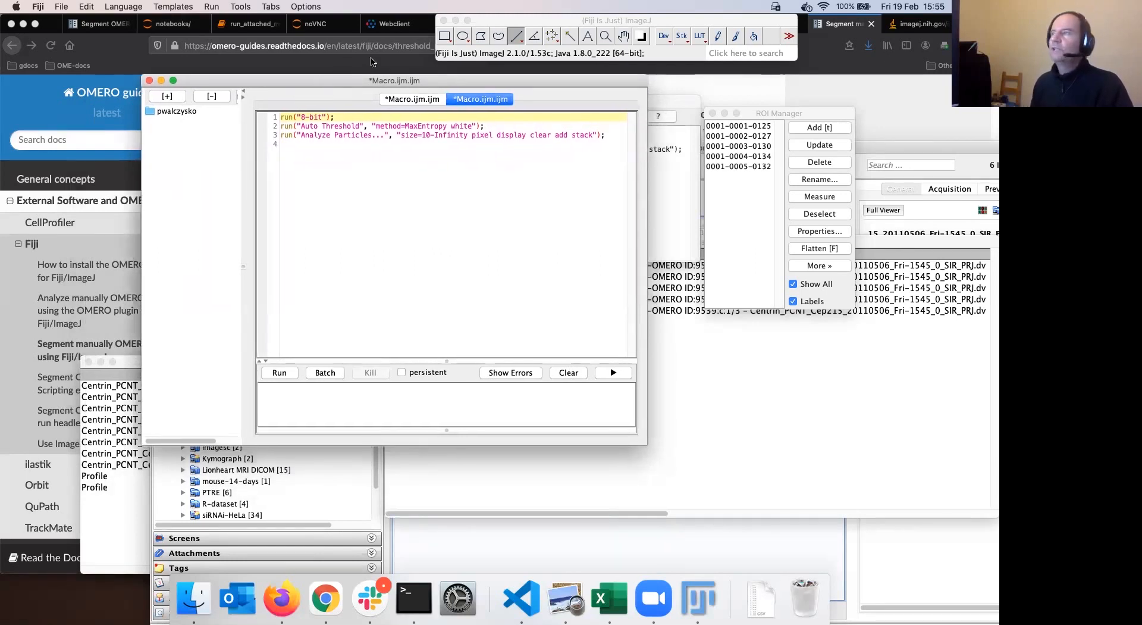
left_click(213, 6)
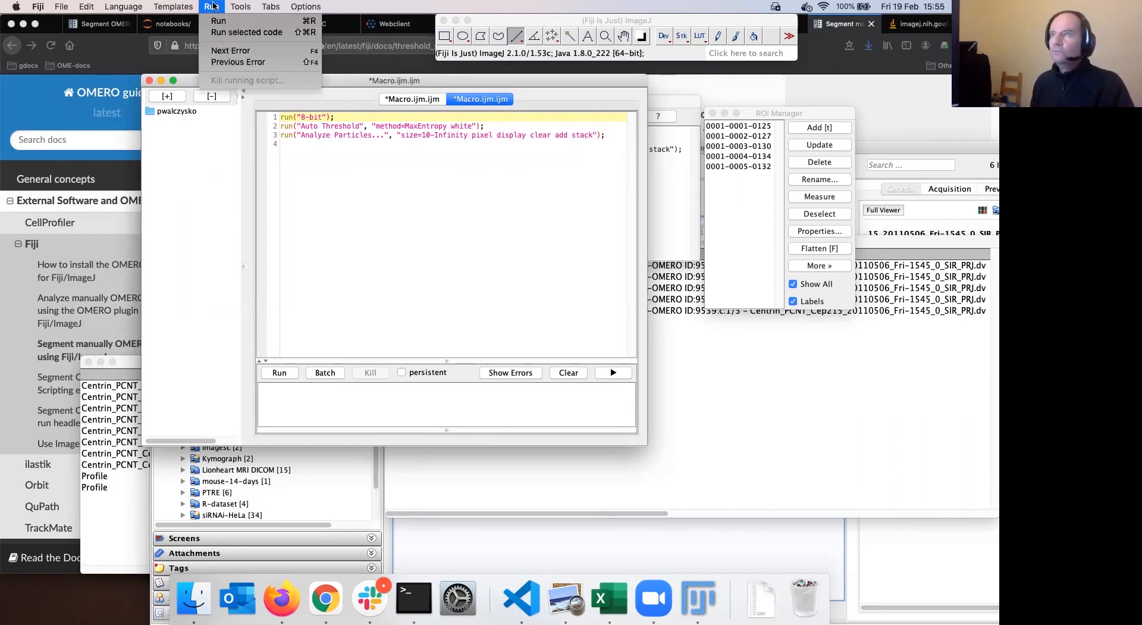
left_click(328, 82)
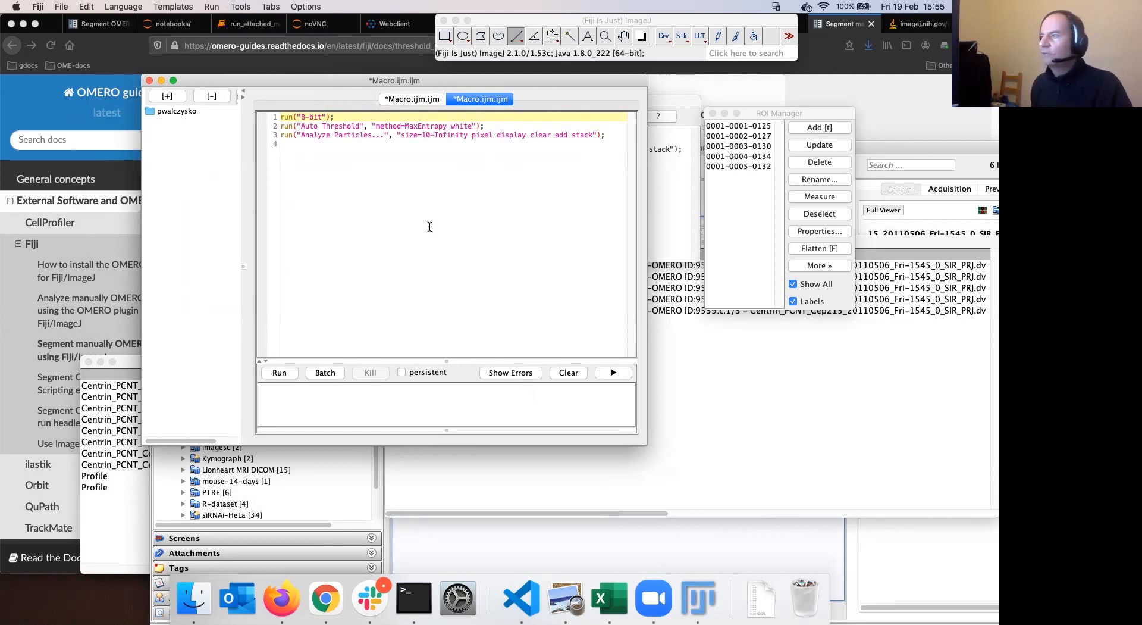
left_click(61, 7)
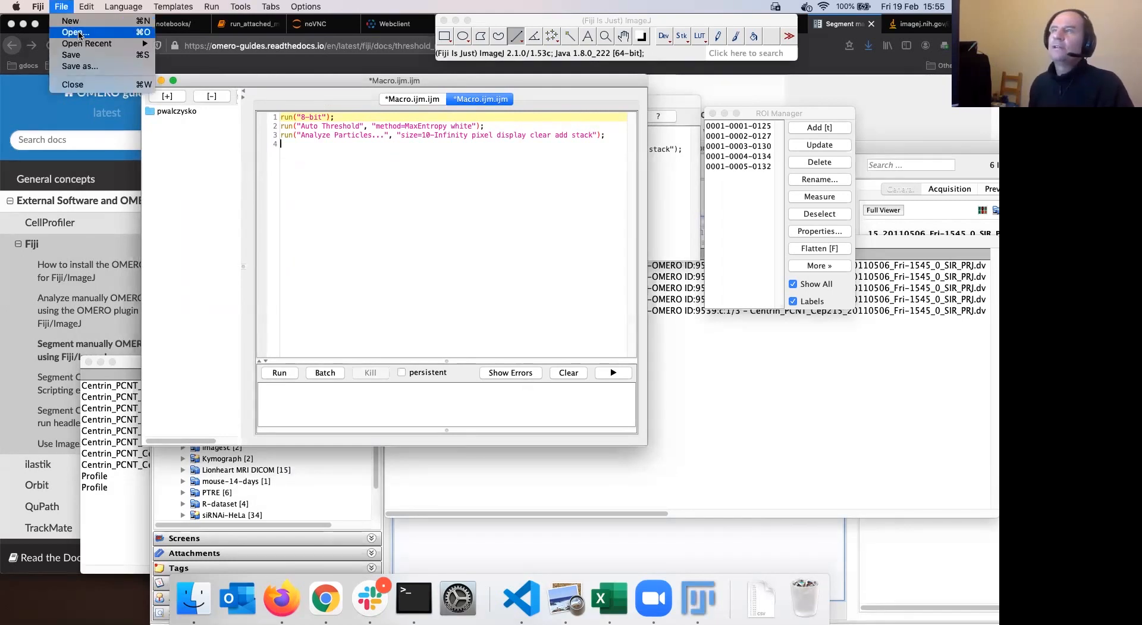
Save As mcgill-first-mmacro.ijm in the Work folder, replacing the default Macro.ijm.ijm name
left_click(108, 69)
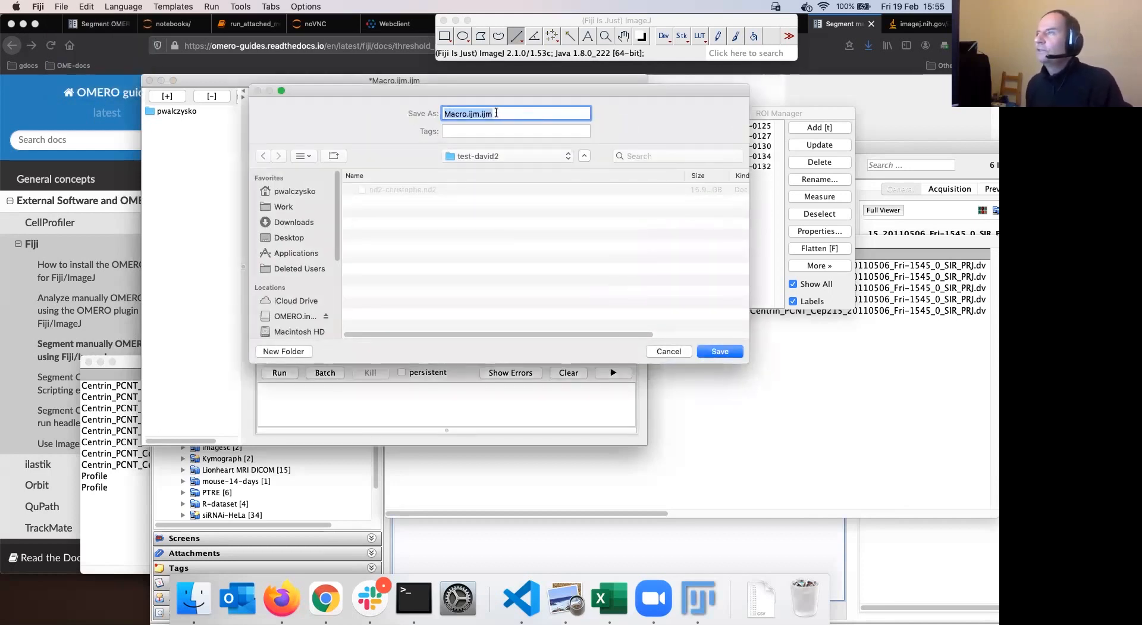
left_click(496, 113)
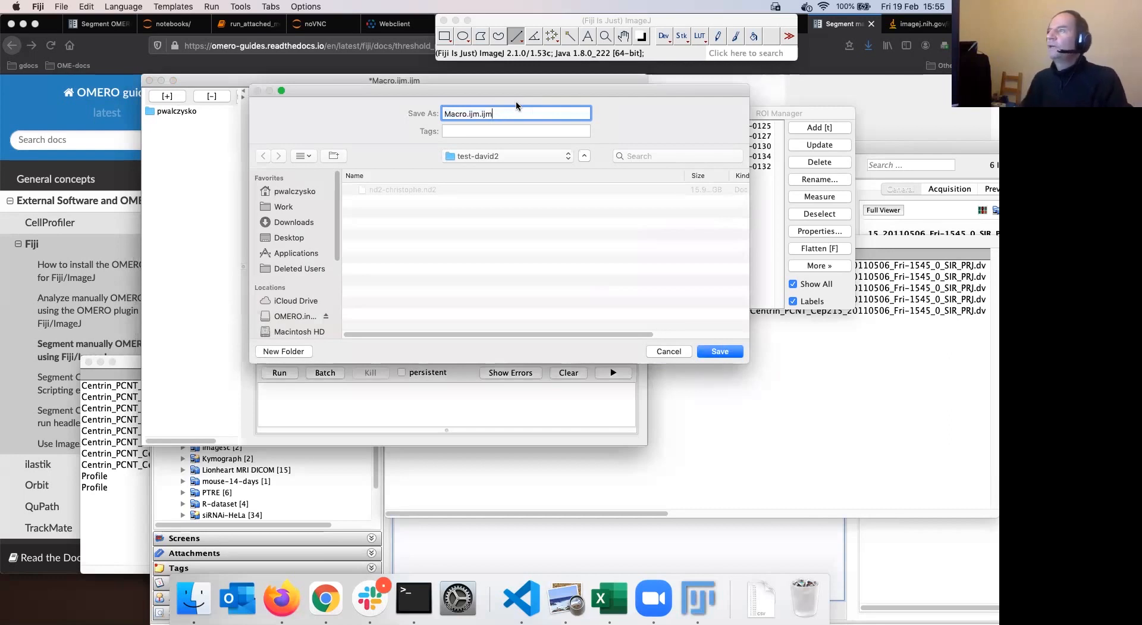
key("BackSpace")
key("BackSpace")
key("BackSpace")
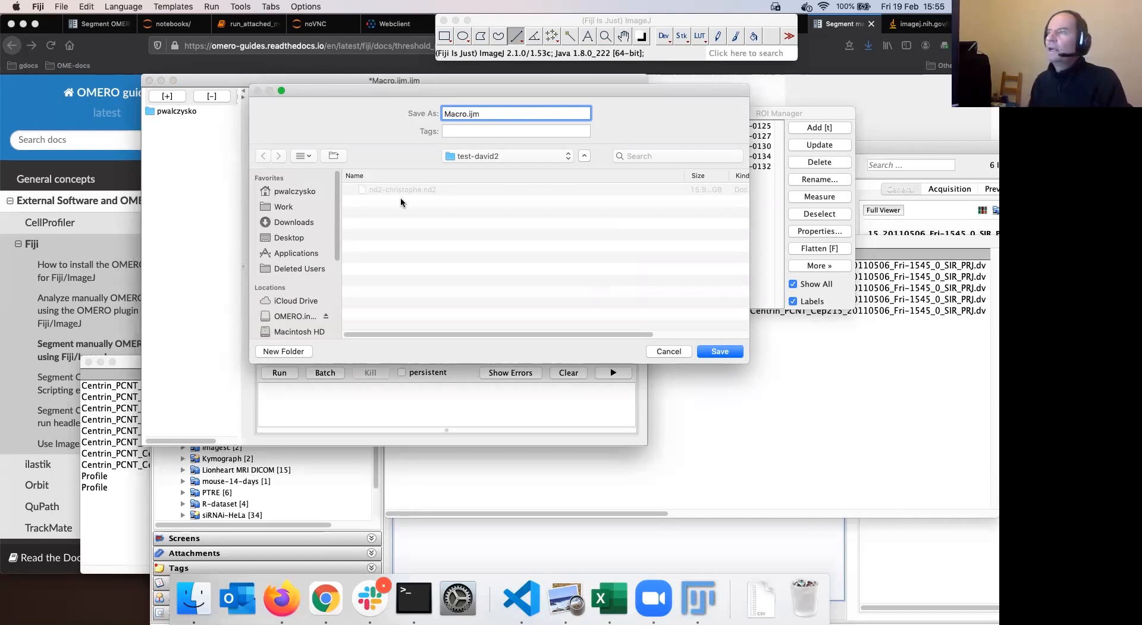
left_click(306, 222)
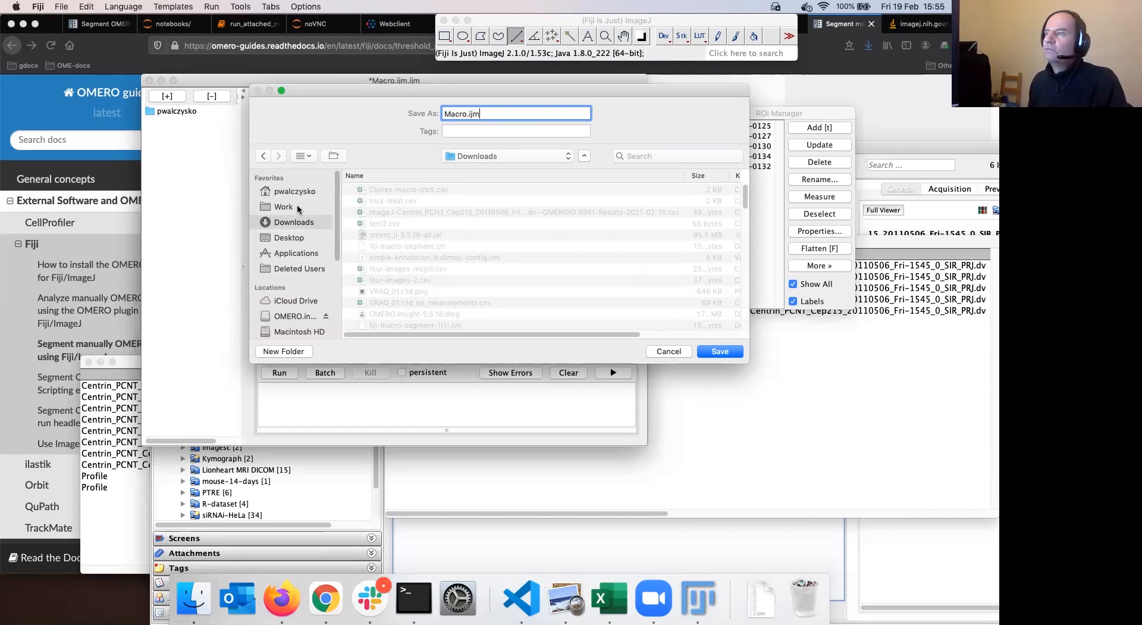
left_click(301, 209)
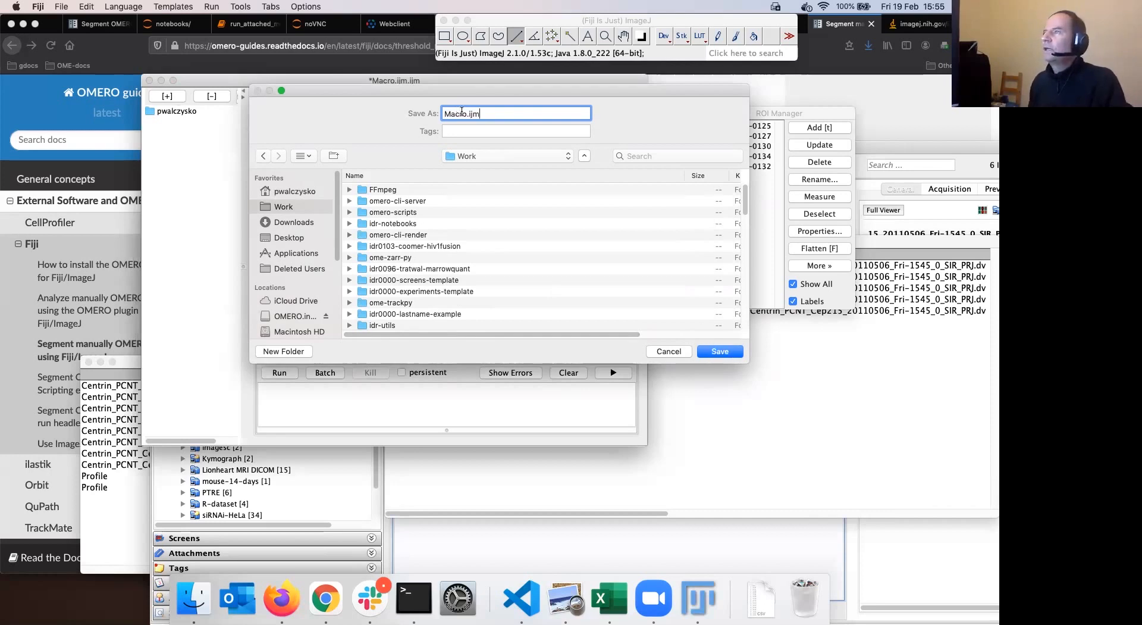
left_click_drag(467, 114, 441, 112)
type("mcgill-first-ma")
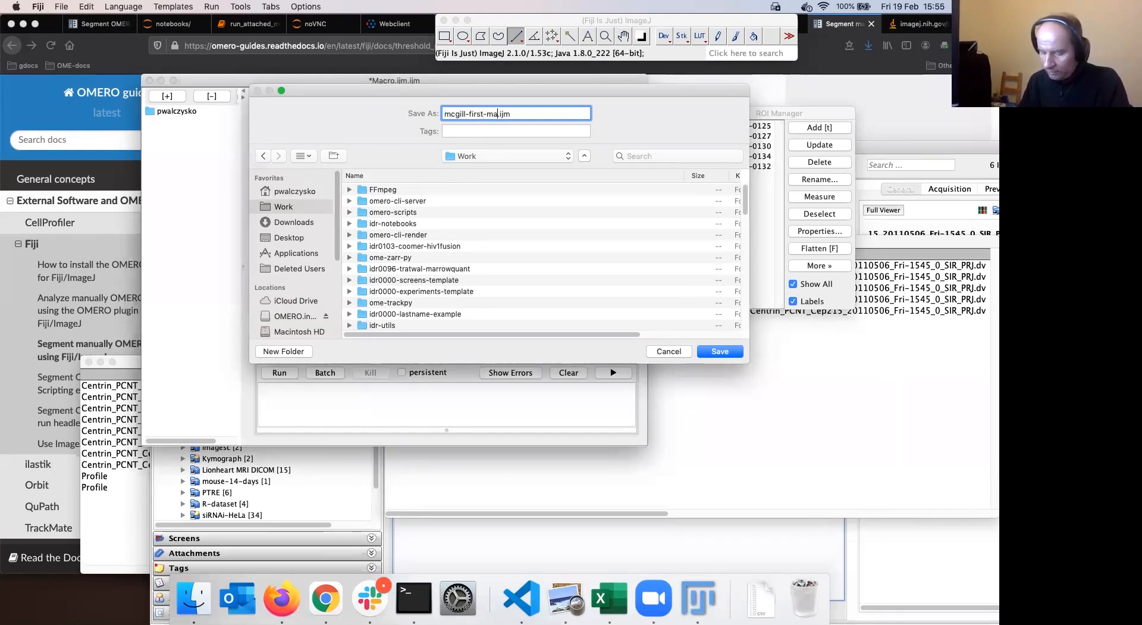
type("m")
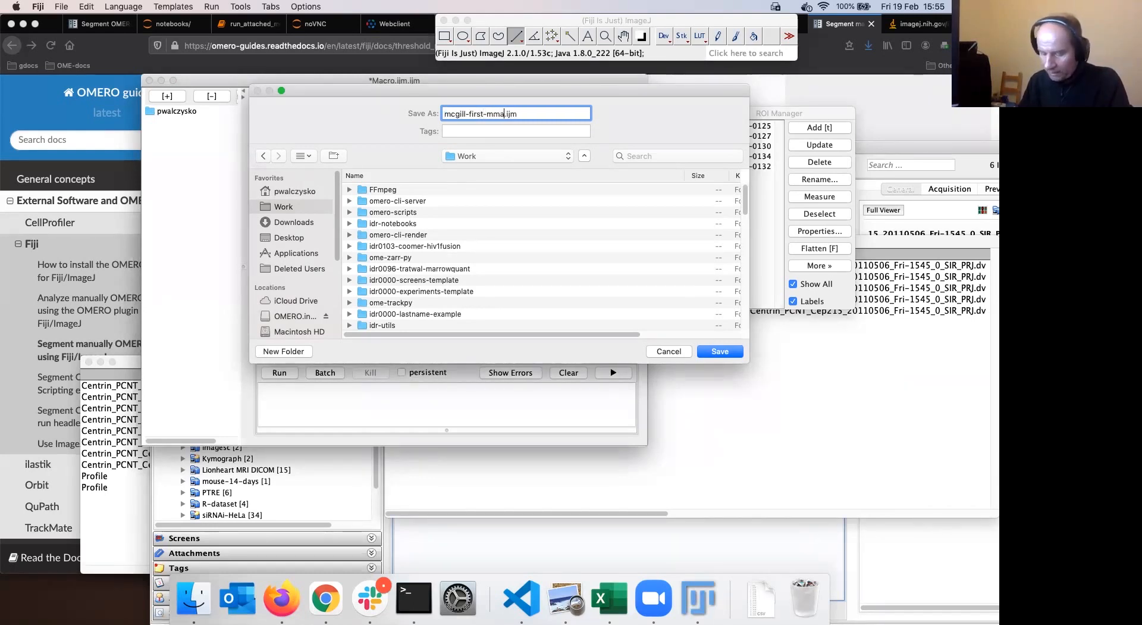
type("cro")
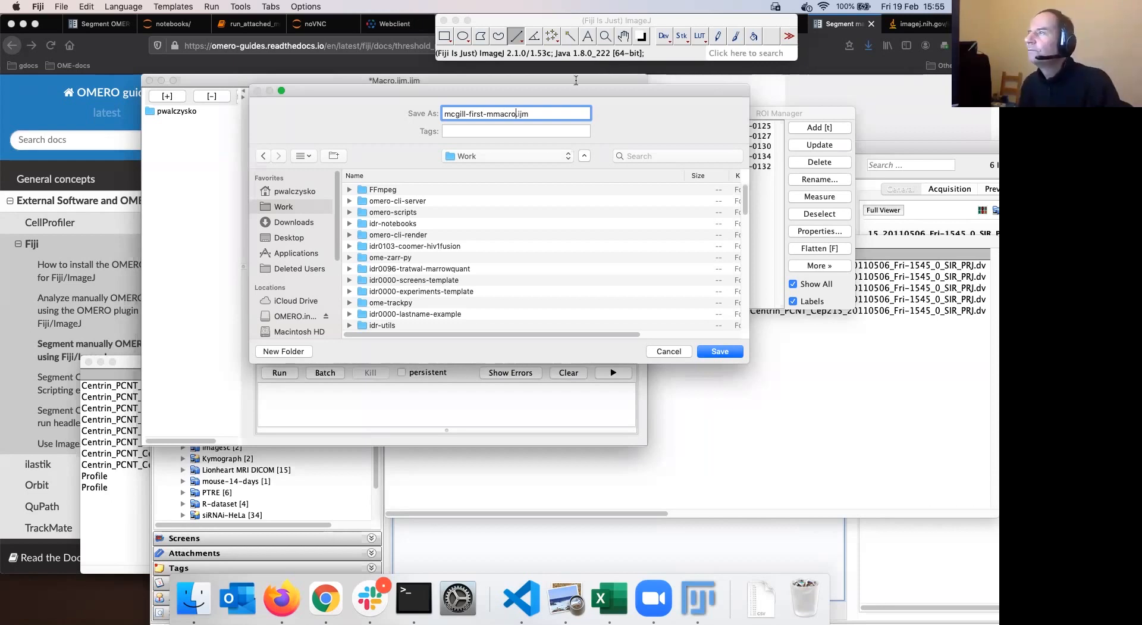
key("Left")
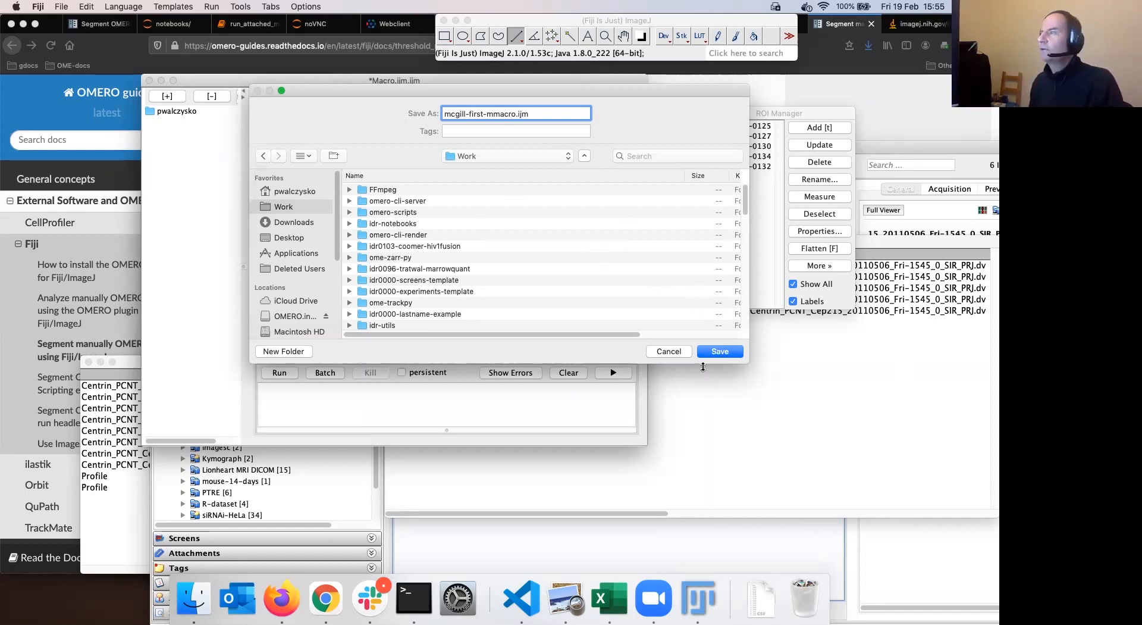
left_click(718, 353)
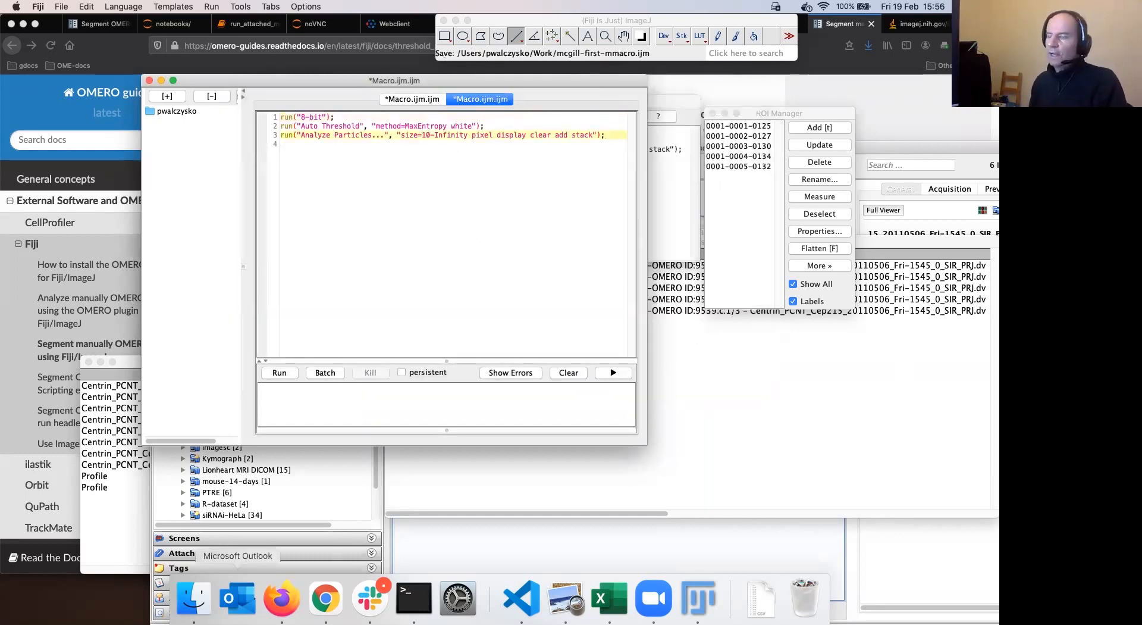
Switch to the OMERO webclient in Firefox and select A-Fiji-dataset to show its attachments
left_click(278, 595)
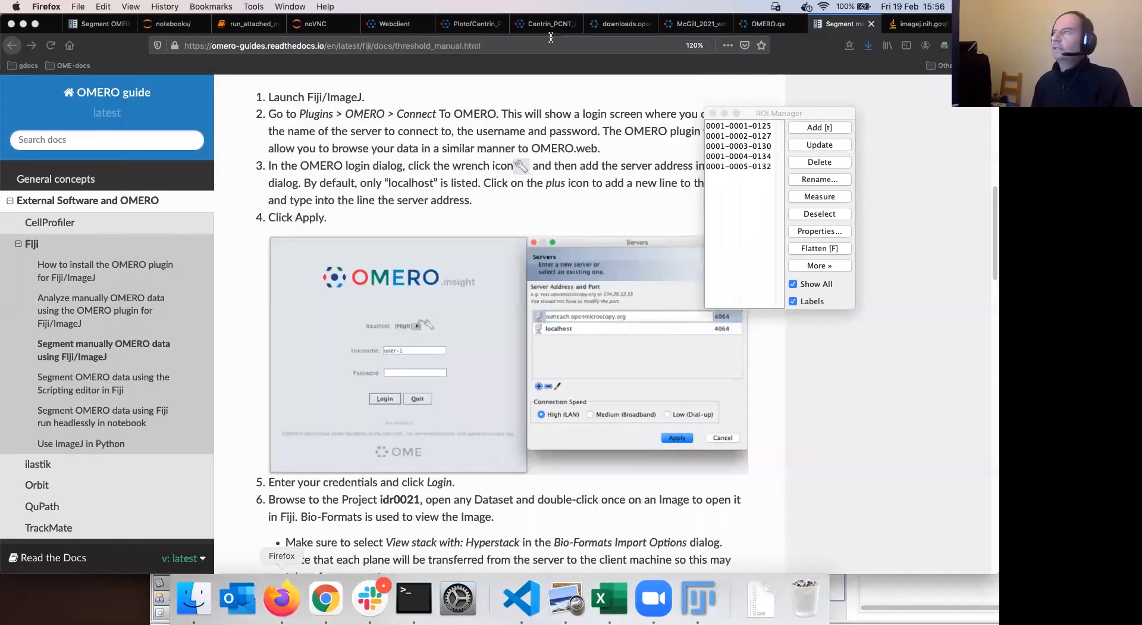
left_click(399, 27)
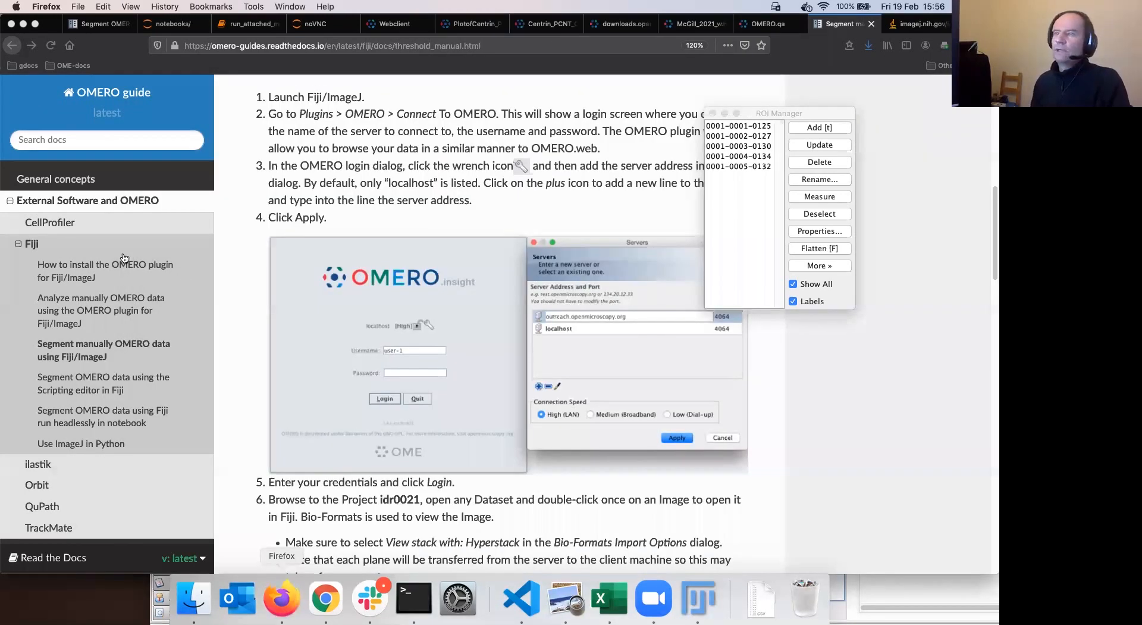
left_click(70, 230)
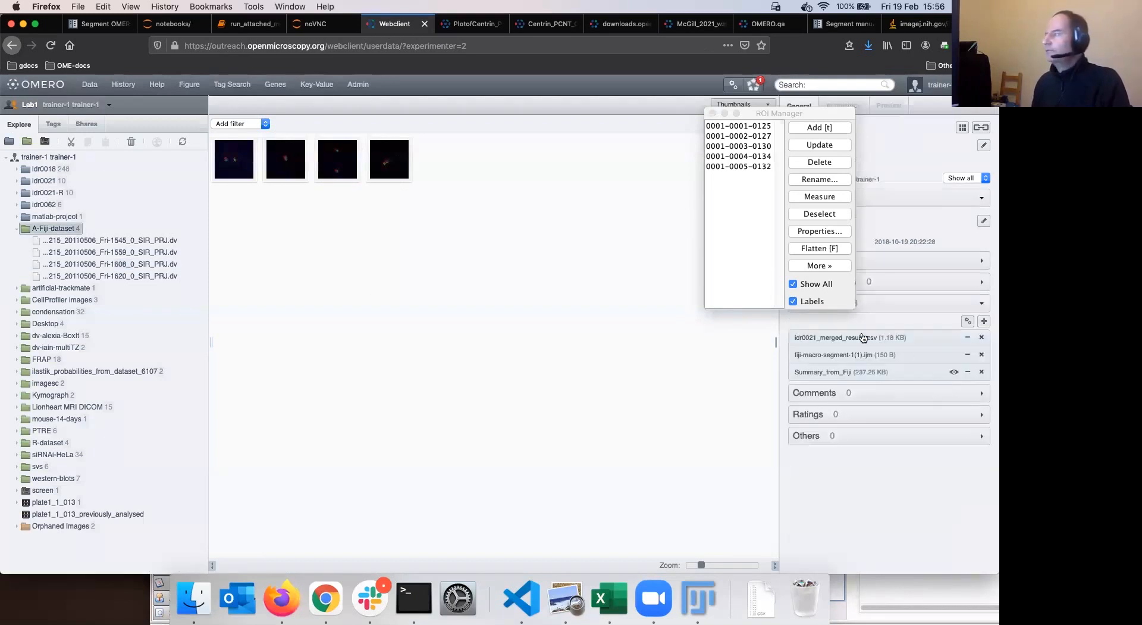
left_click_drag(763, 112, 667, 146)
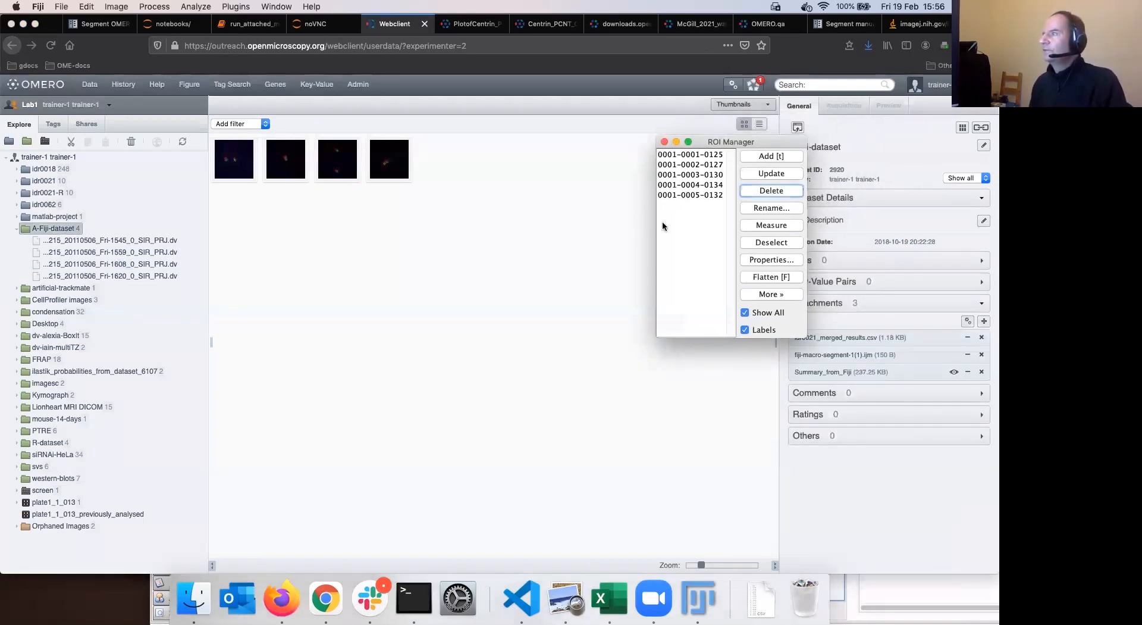
left_click(864, 333)
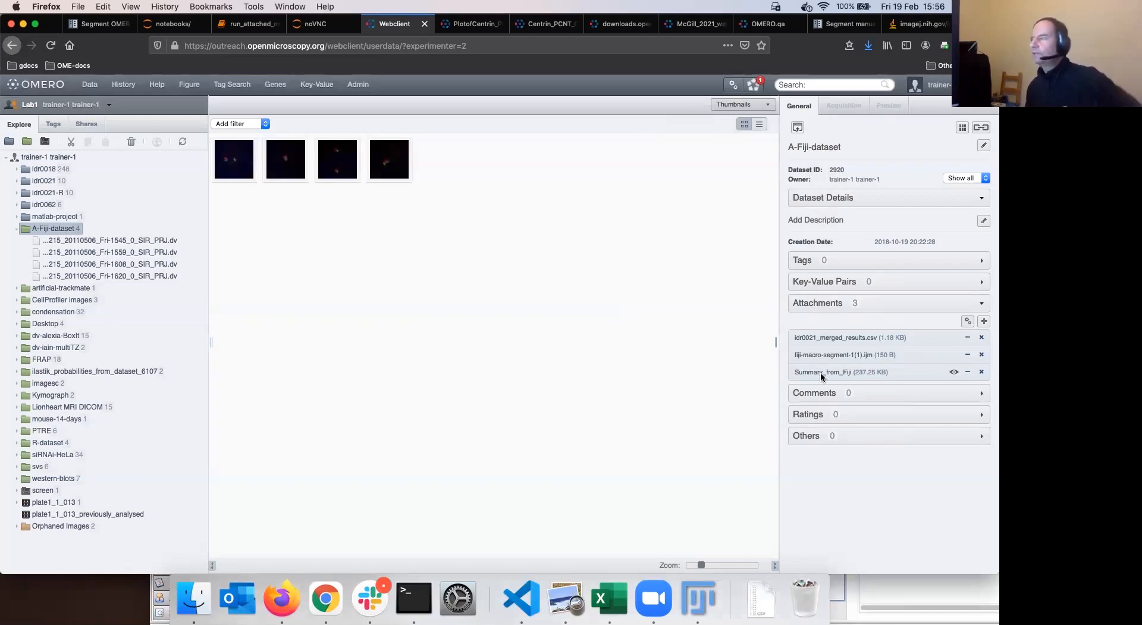
Upload Work/mcgill-first-mmacro.ijm as a new attachment on A-Fiji-dataset
left_click(983, 322)
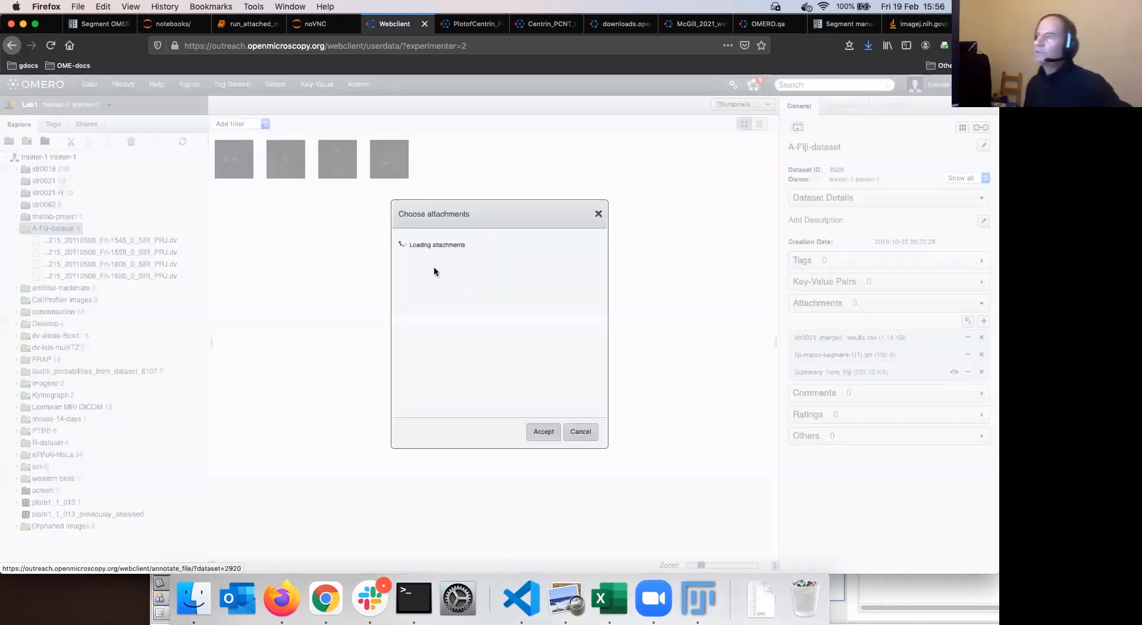
left_click(416, 253)
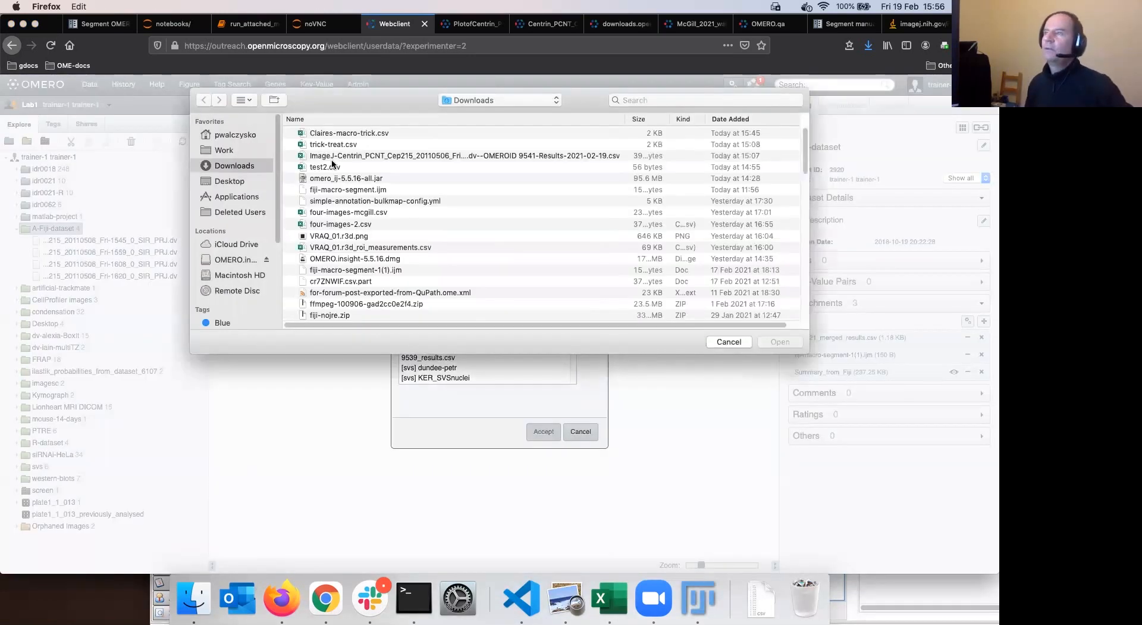
left_click(224, 150)
left_click(351, 133)
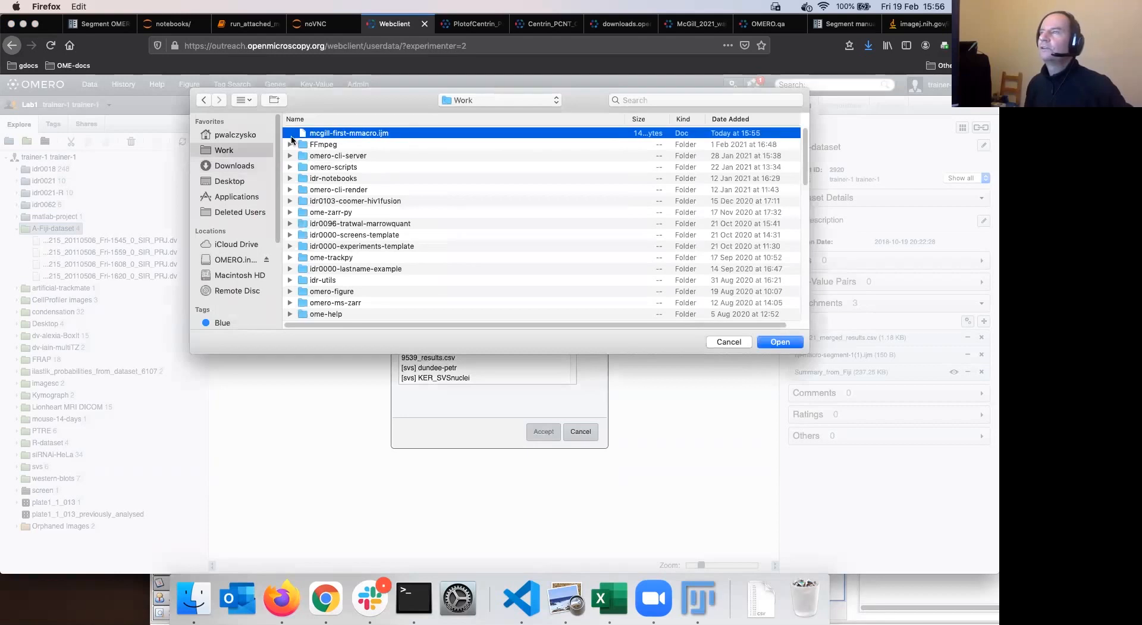
left_click(782, 343)
left_click(547, 432)
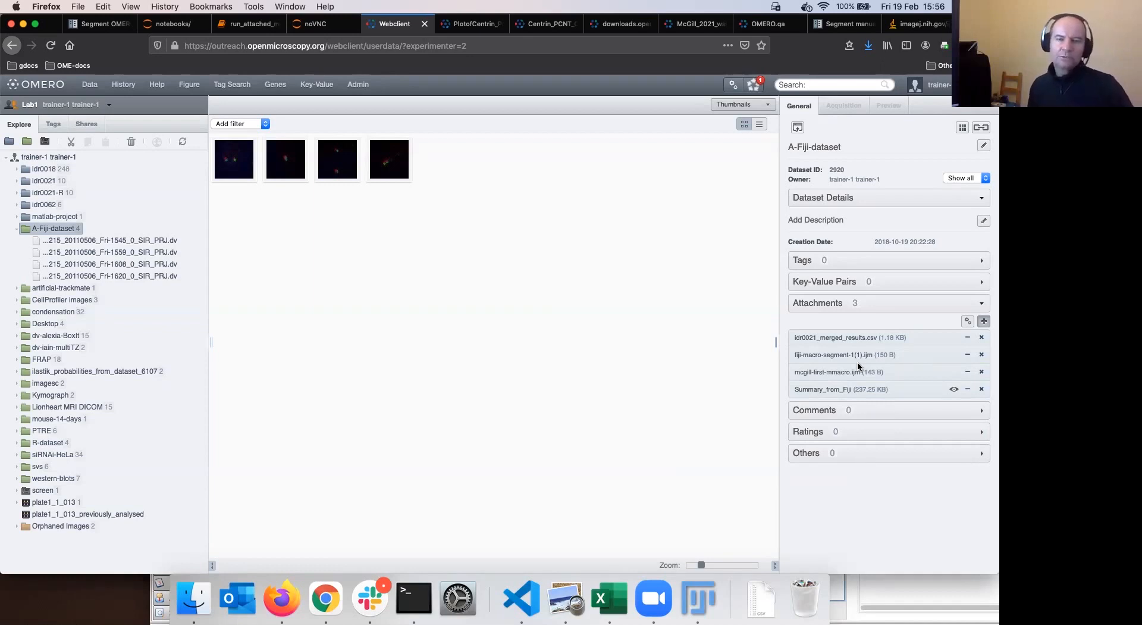
mouse_move(856, 365)
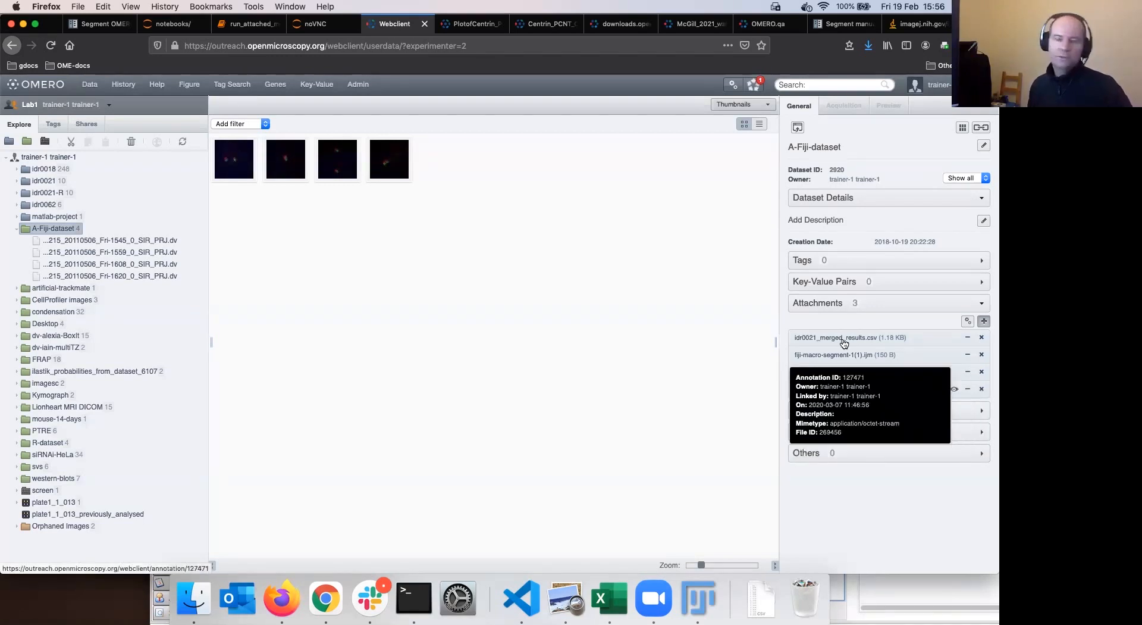
mouse_move(844, 342)
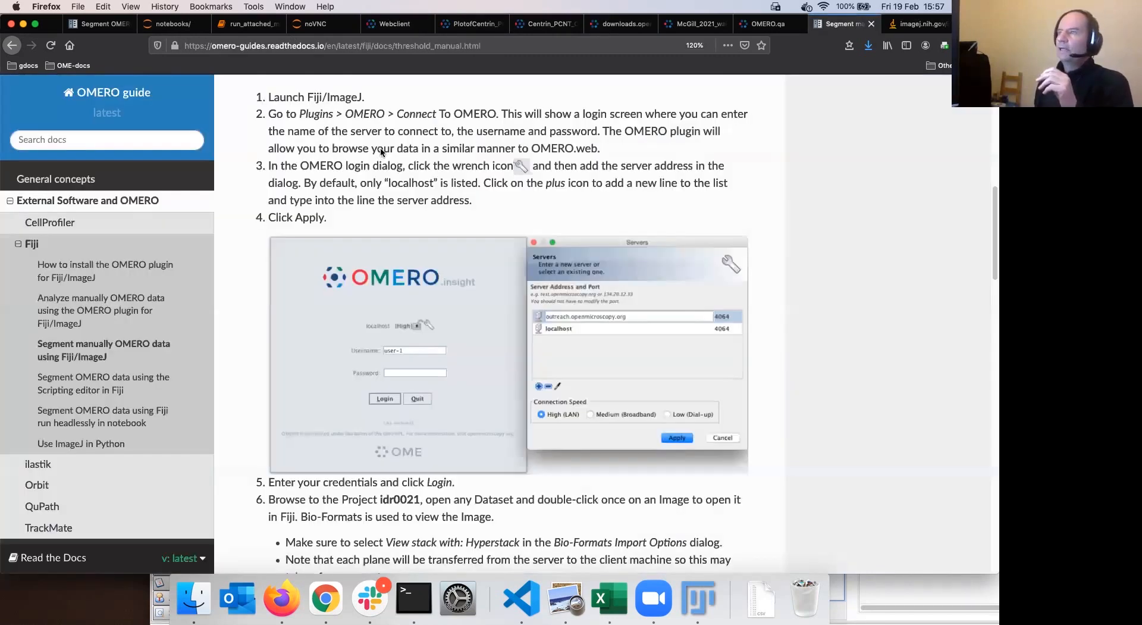
Follow the Docs breadcrumb at the top of the page to the OMERO guide home page
scroll(472, 108, "up", 10)
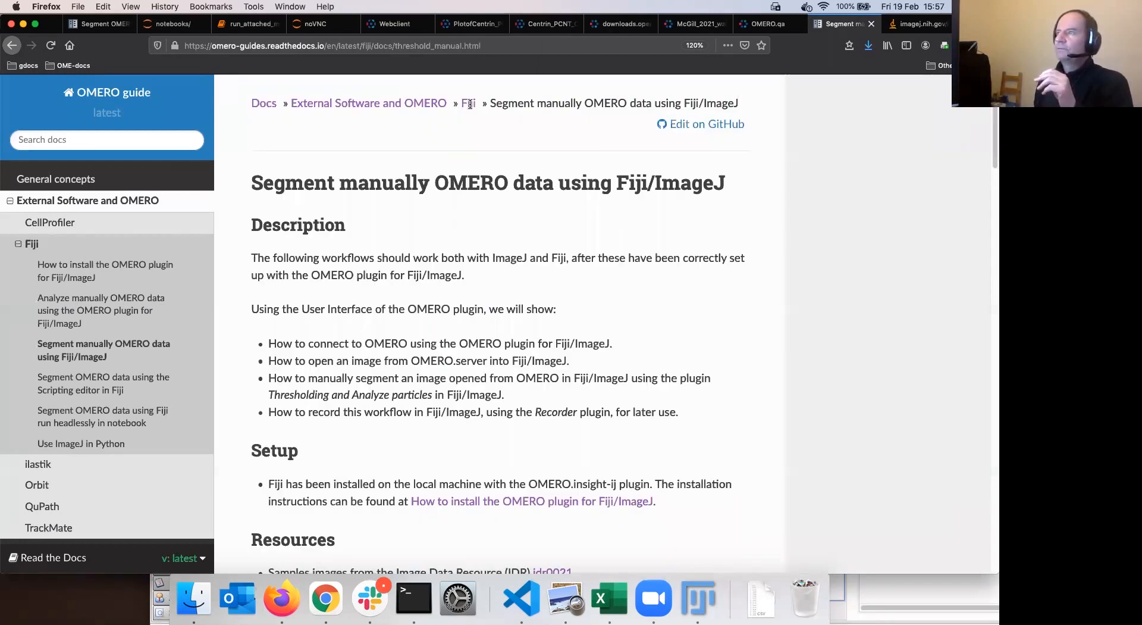
left_click(262, 105)
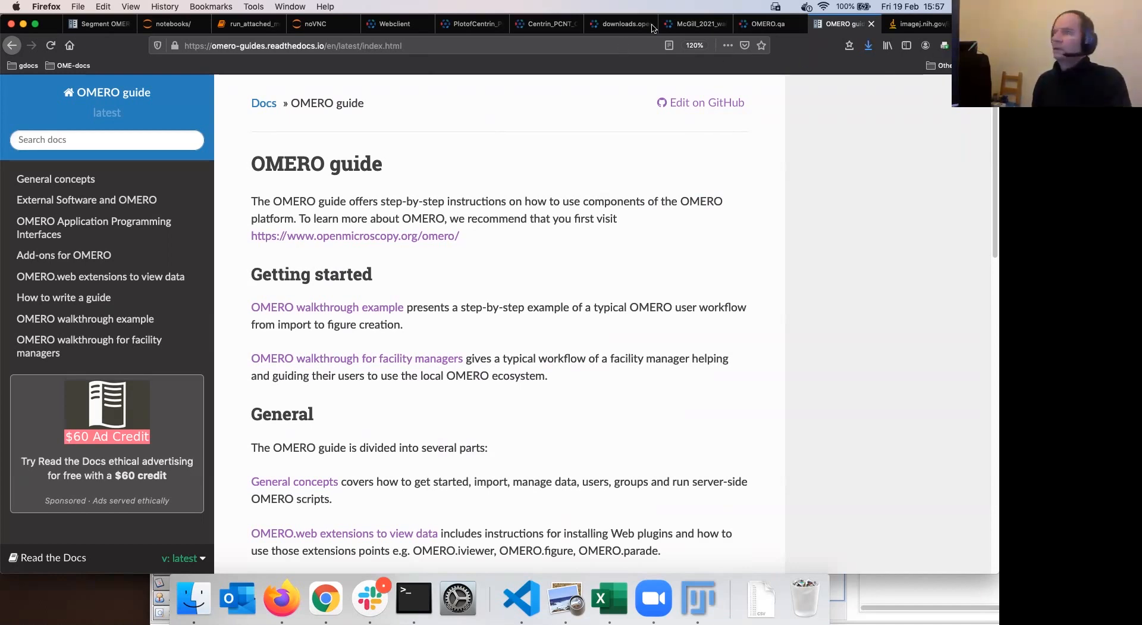
In a new tab, open the McGill_2021_walkthrough PDF from downloads.openmicroscopy.org/presentations/2021/McGill
key("super+t")
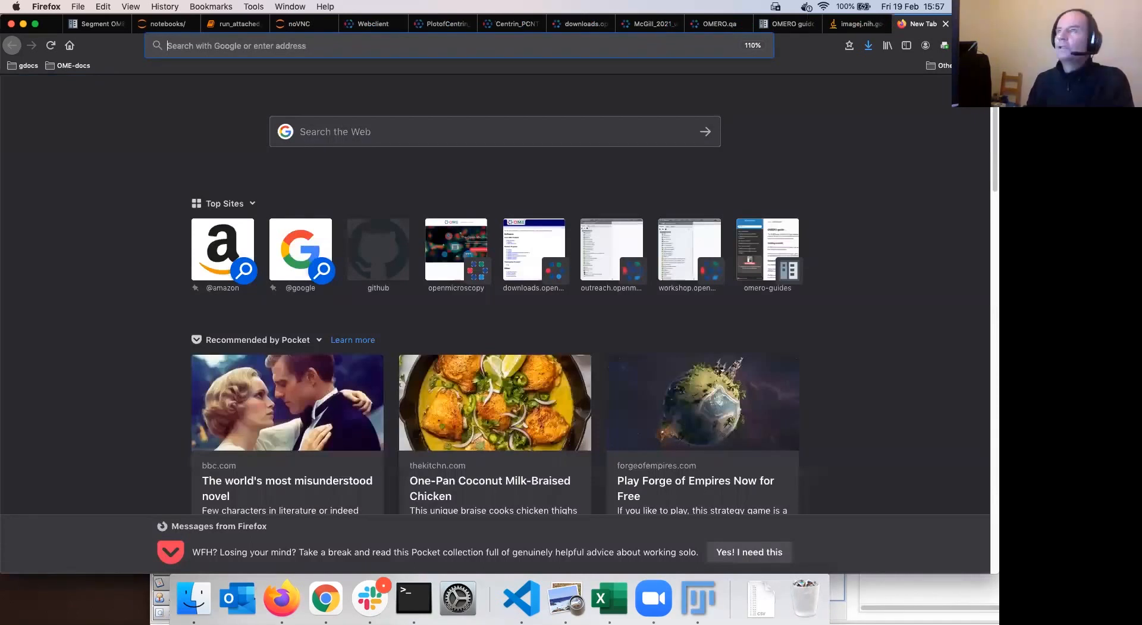
key("super+l")
left_click(67, 530)
left_click(298, 227)
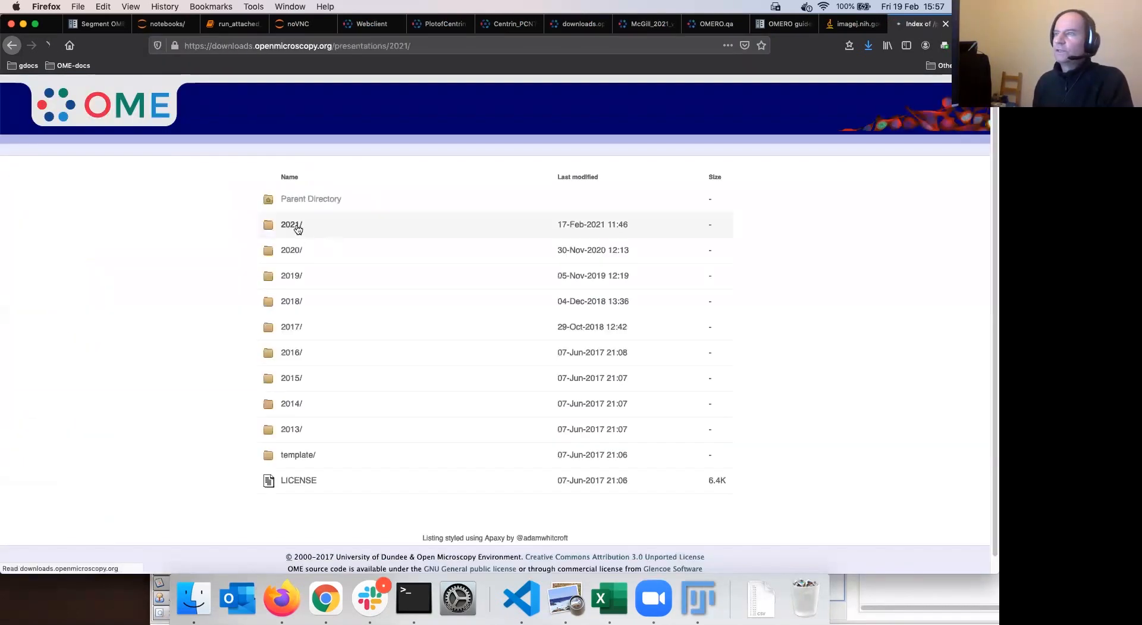
left_click(289, 225)
left_click(331, 250)
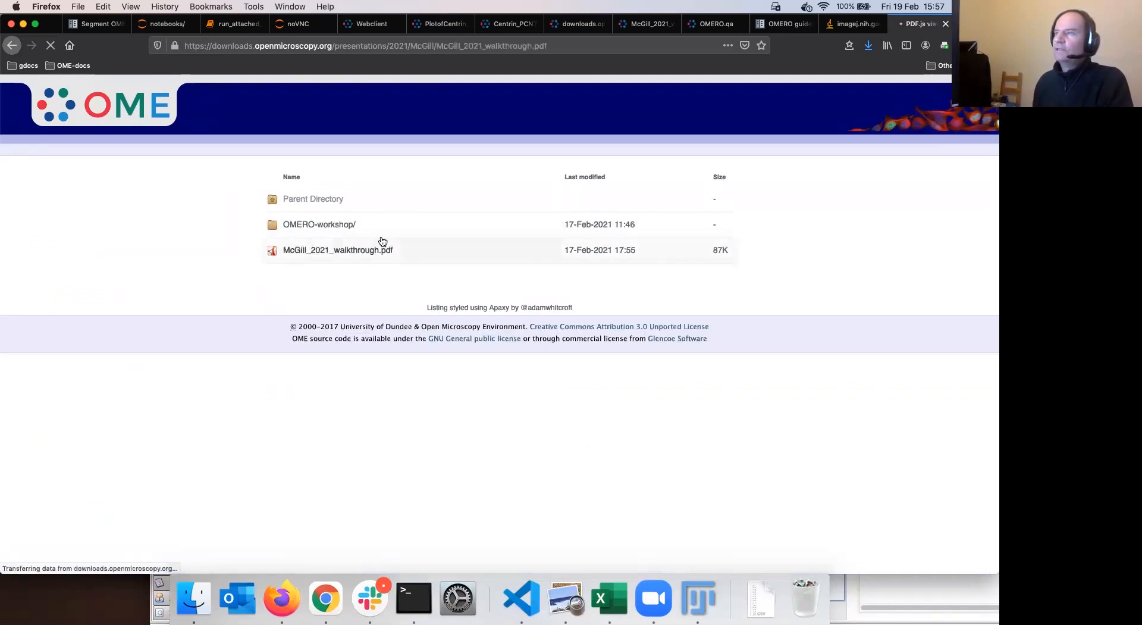
Scroll to the Analysis with Fiji section and follow its Fiji installation link
scroll(381, 352, "down", 10)
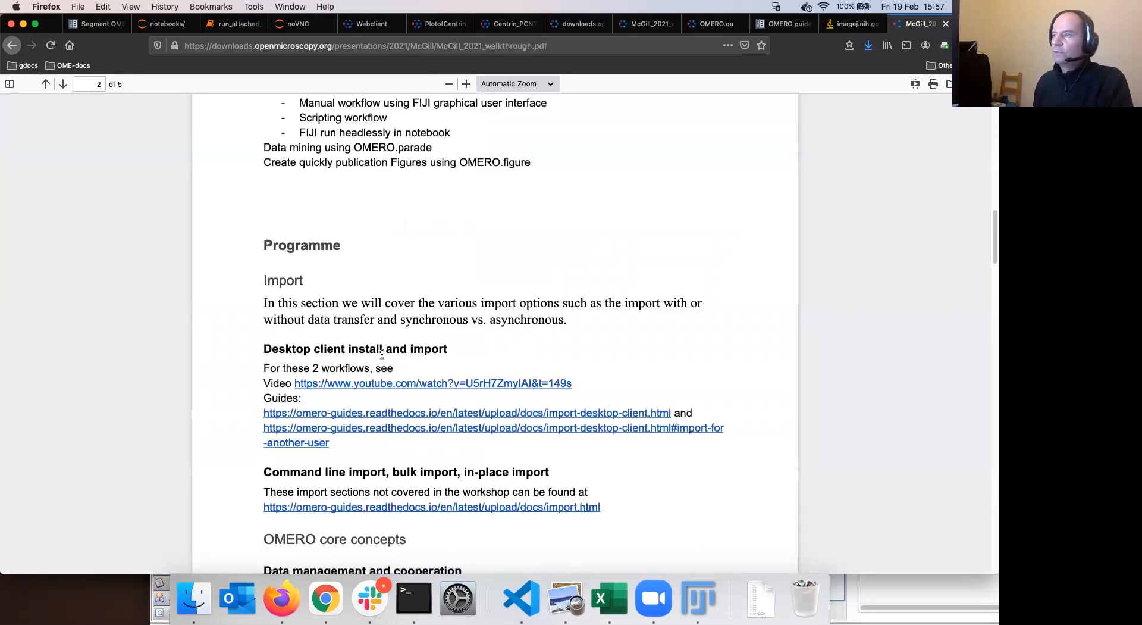
scroll(382, 355, "down", 8)
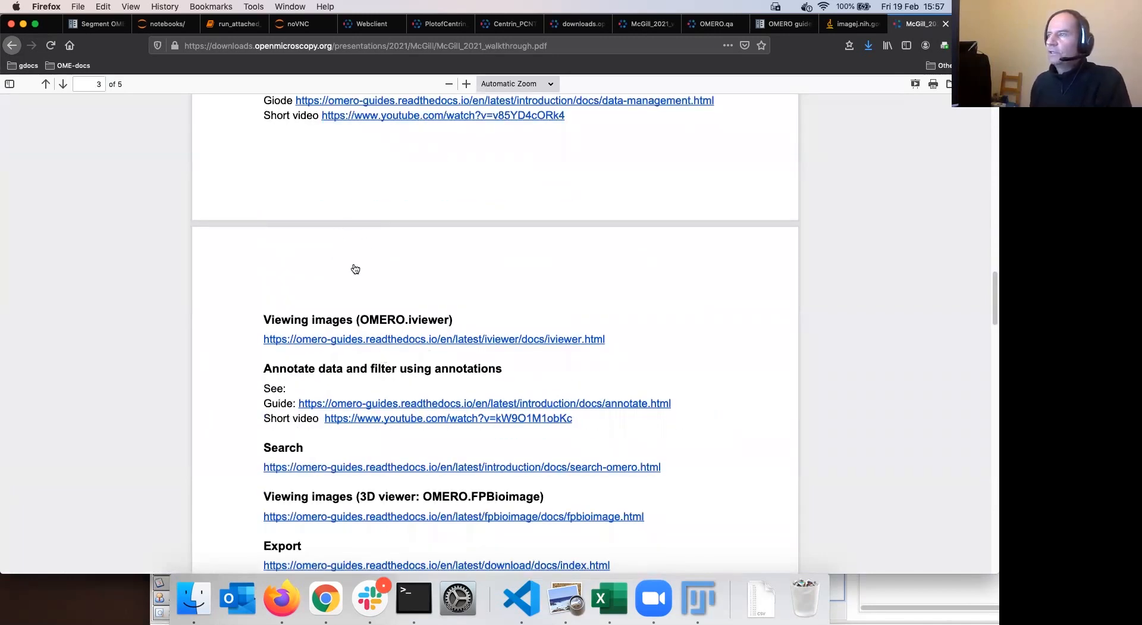
scroll(376, 267, "down", 5)
scroll(378, 269, "down", 5)
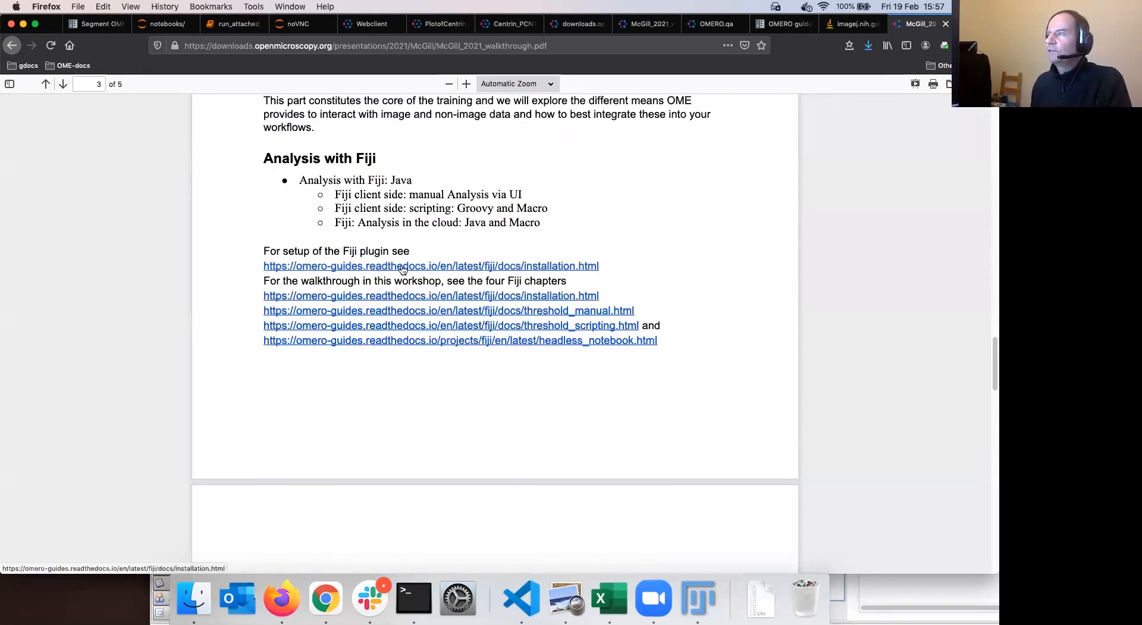
left_click(396, 268)
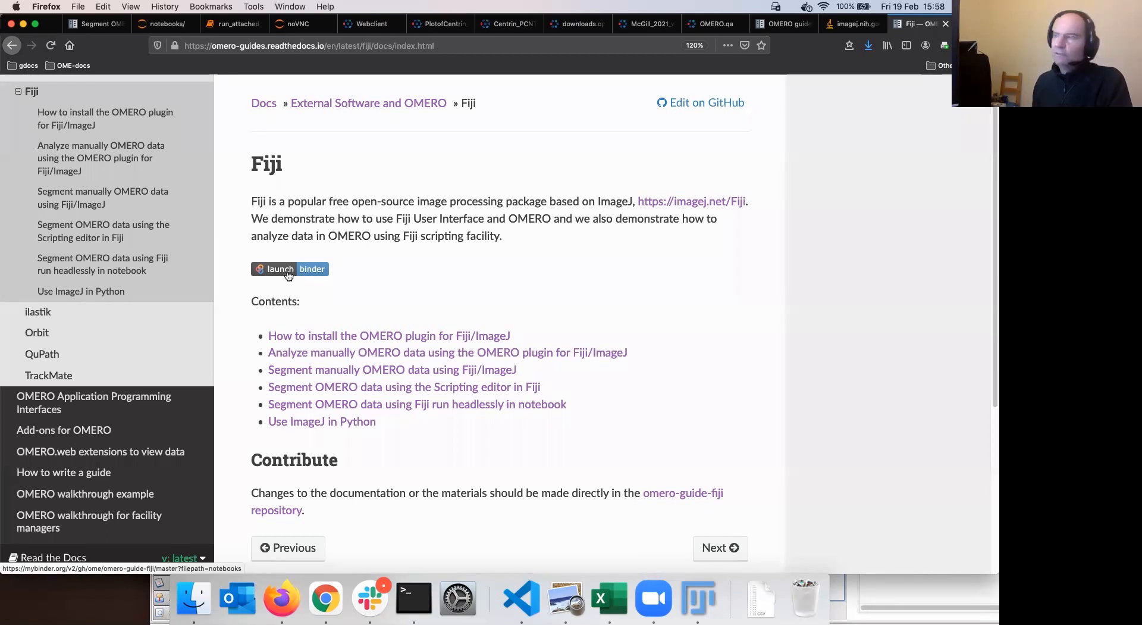
Open the launch binder badge link in a new tab, view it, then return to the Fiji page
right_click(343, 280)
left_click(343, 279)
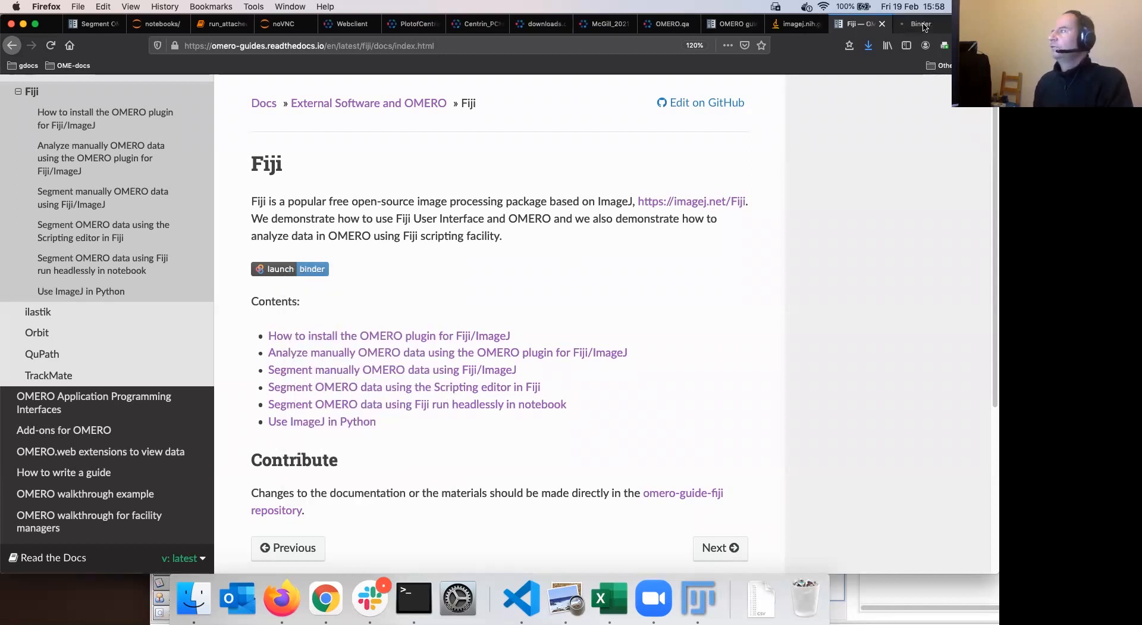
left_click(924, 26)
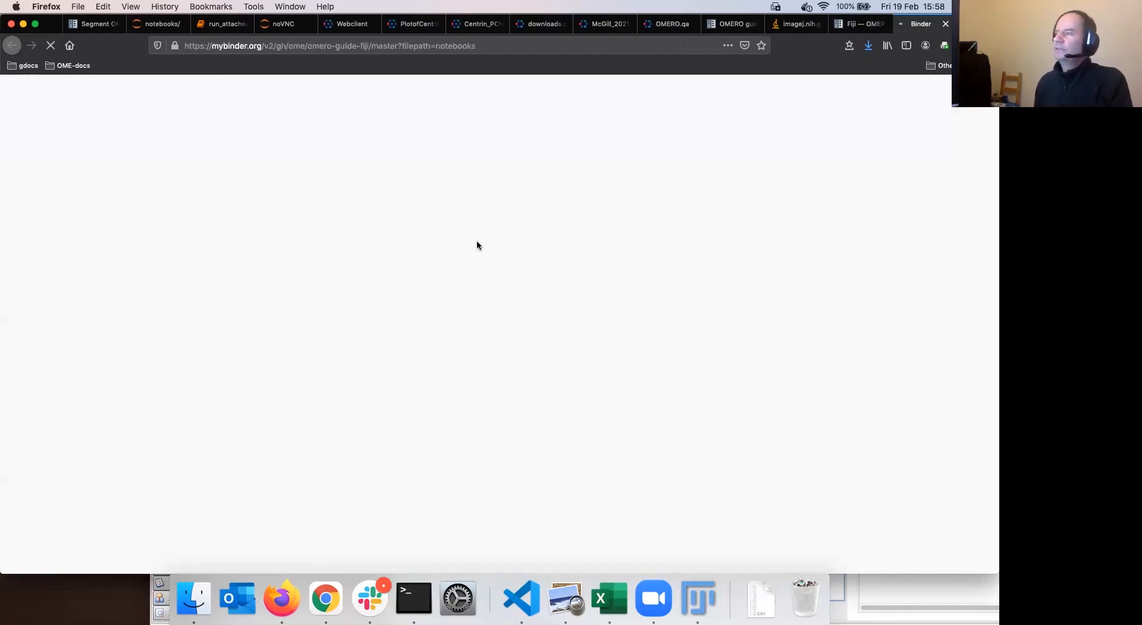
key("ctrl+shift+Tab")
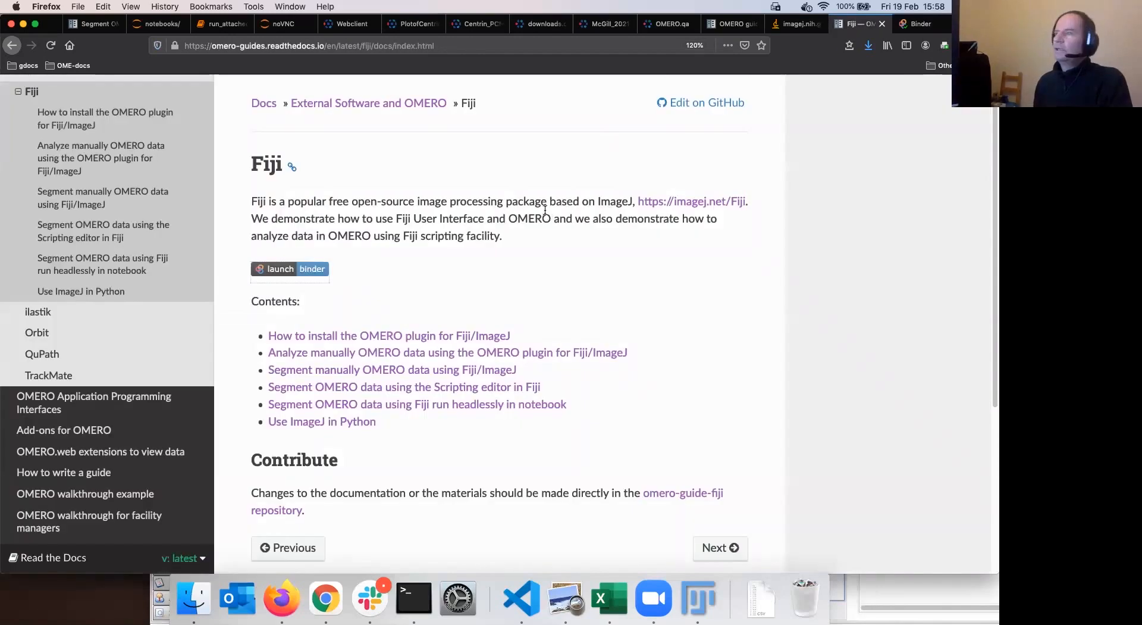
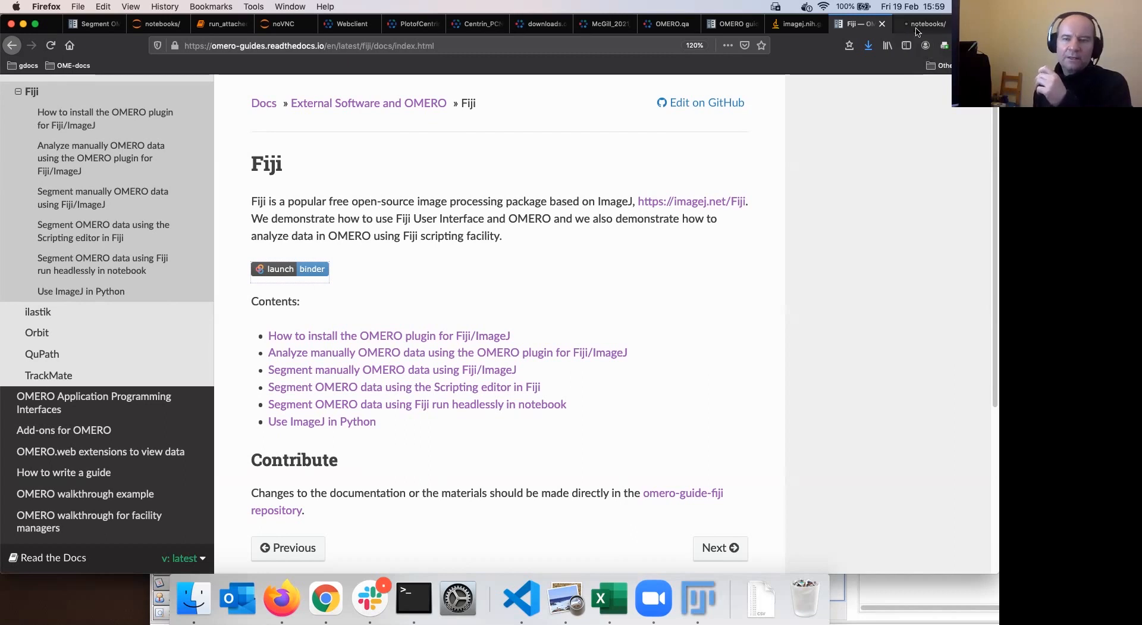
Look over the Binder notebooks list and Fiji guide, then bring up A-Fiji-dataset in the OMERO webclient
left_click(923, 25)
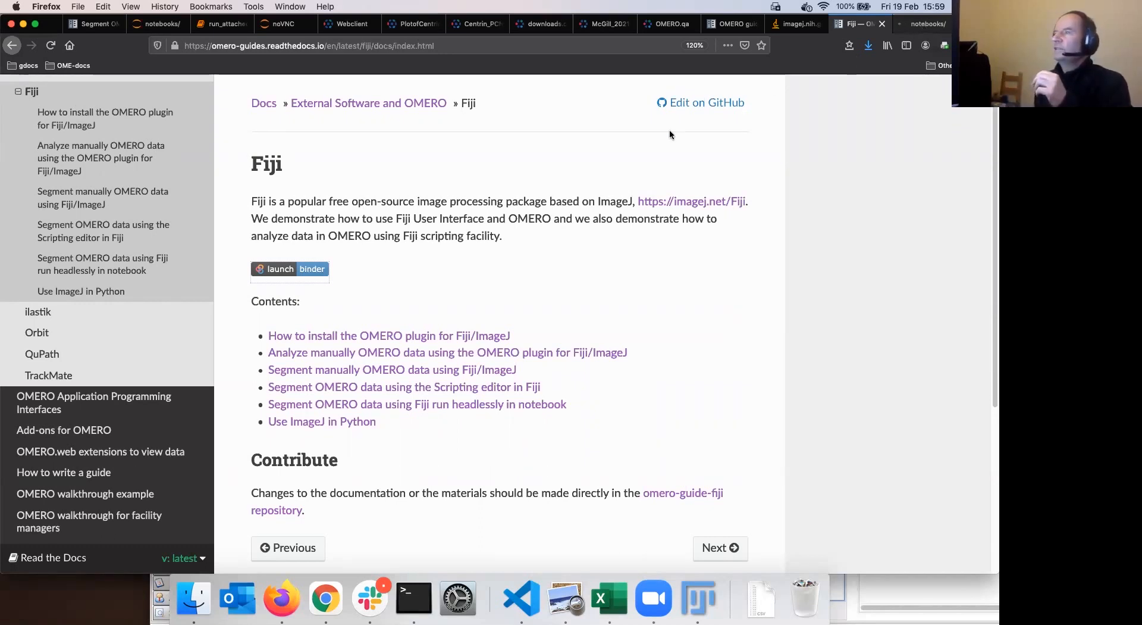
key("ctrl+Tab")
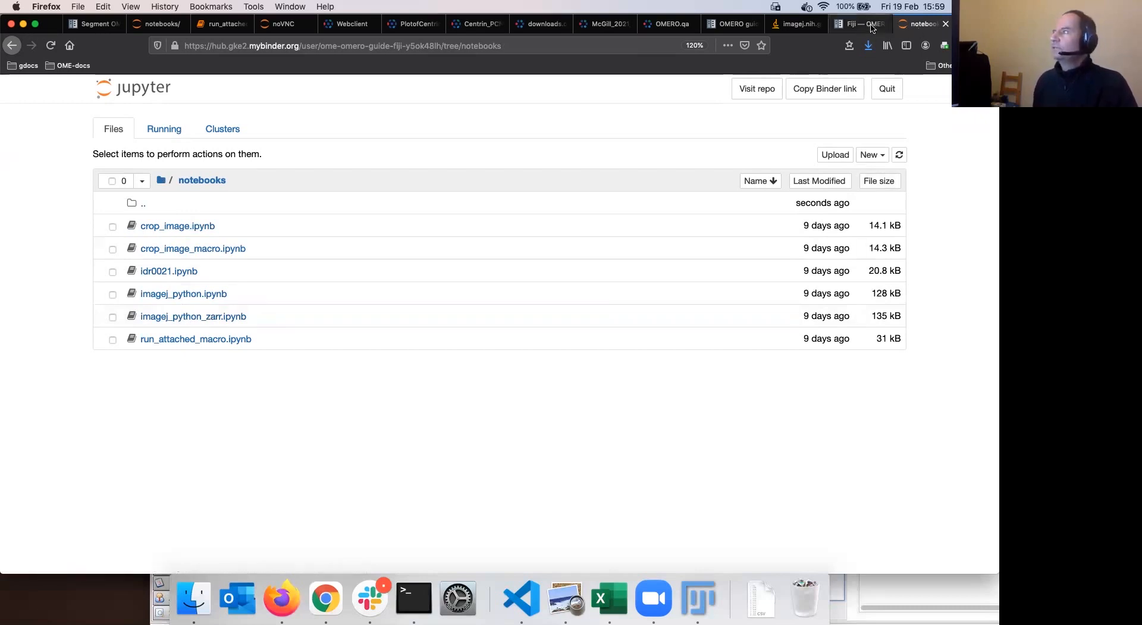
left_click(866, 24)
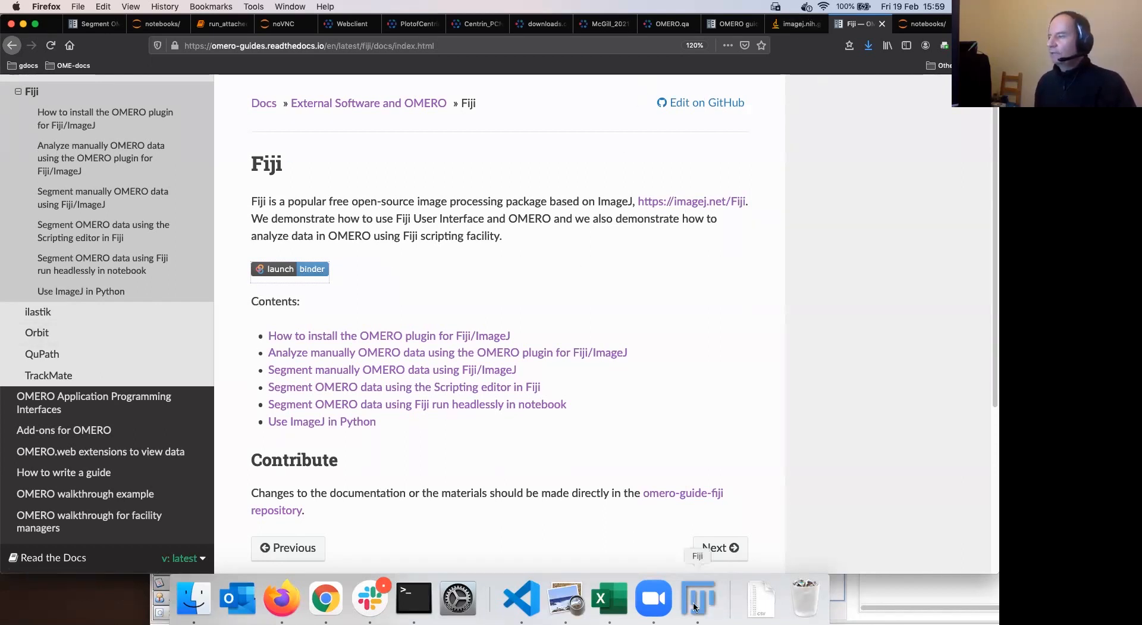
left_click(356, 27)
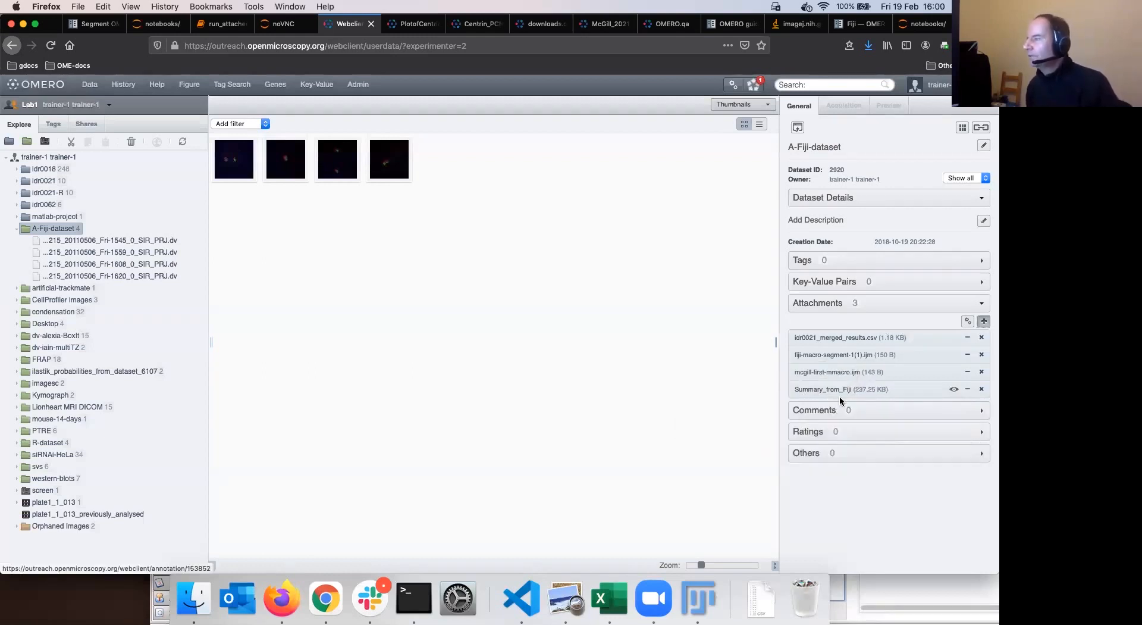
Bring Visual Studio Code forward with the MaxEntropy segmentation macro fiji-macro-segment.ijm
mouse_move(827, 389)
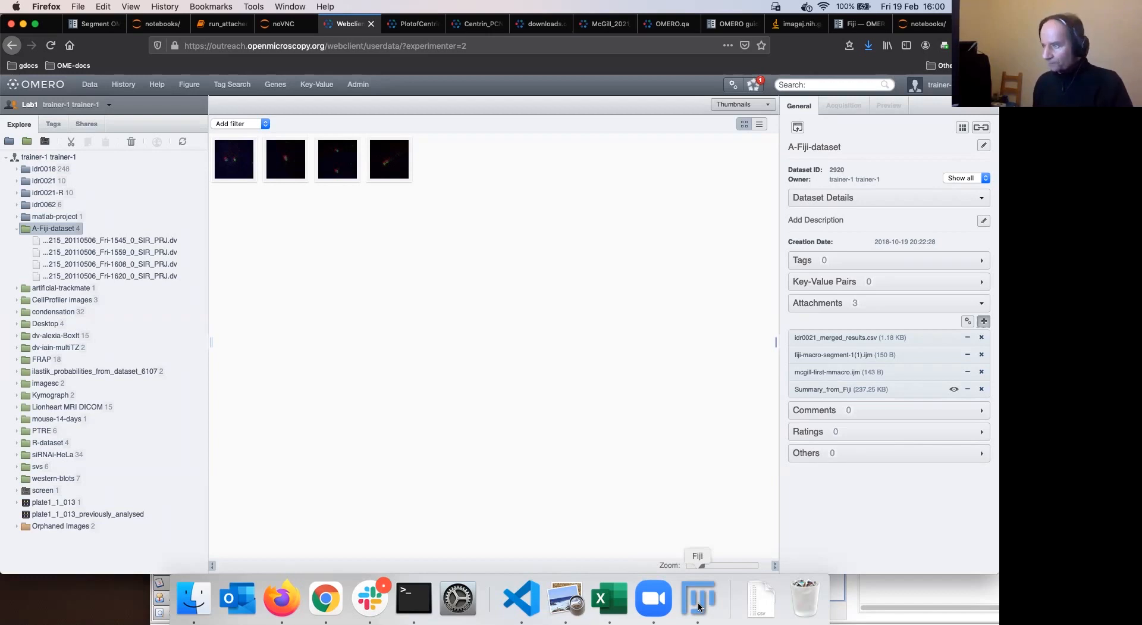
left_click(529, 604)
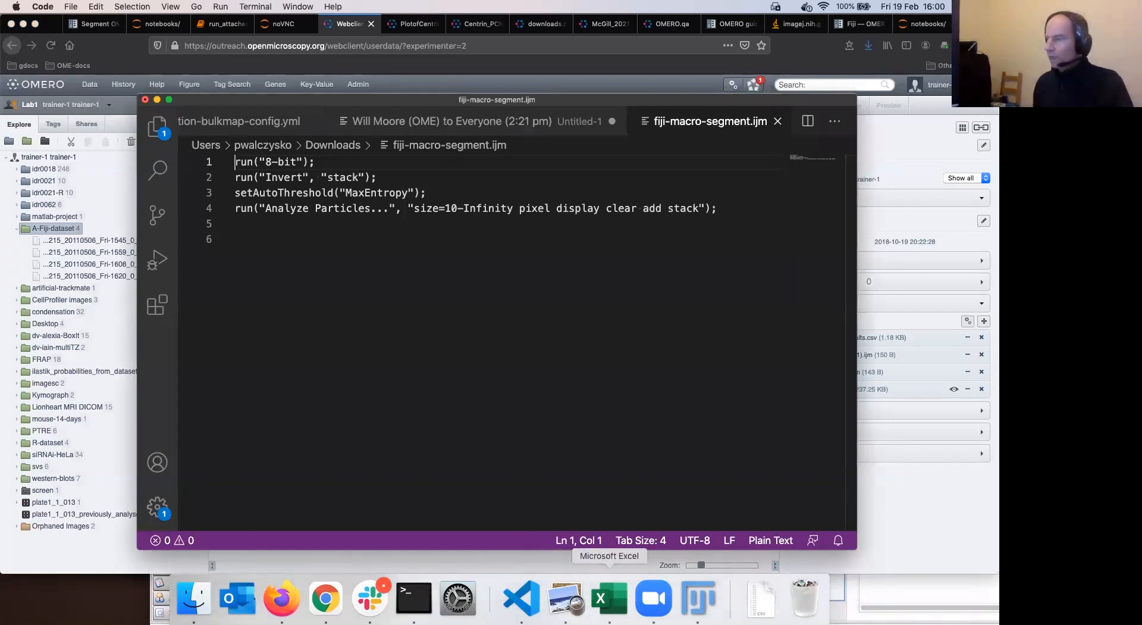
Open mcgill-first-mmacro.ijm from the Work folder in Visual Studio Code via Finder
left_click(762, 611)
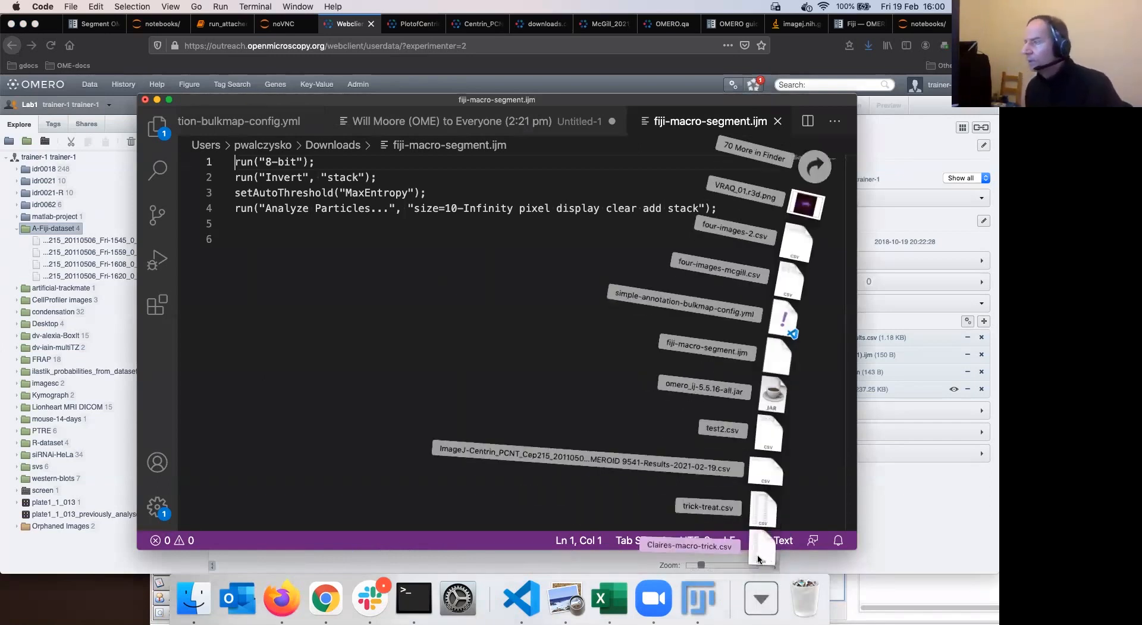
left_click(197, 606)
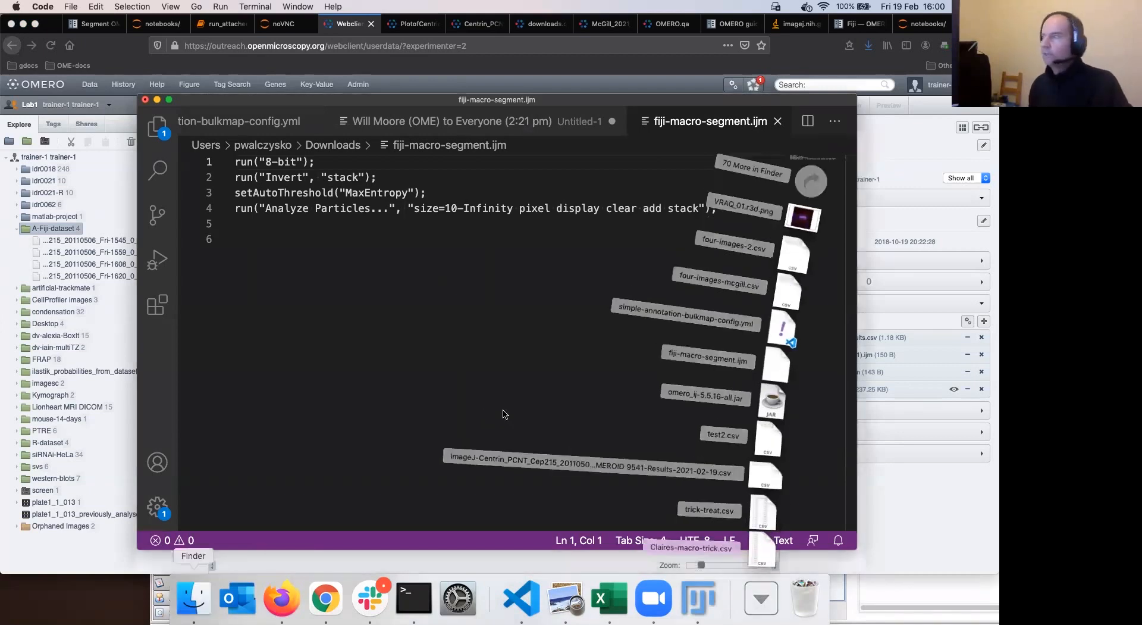
left_click(561, 323)
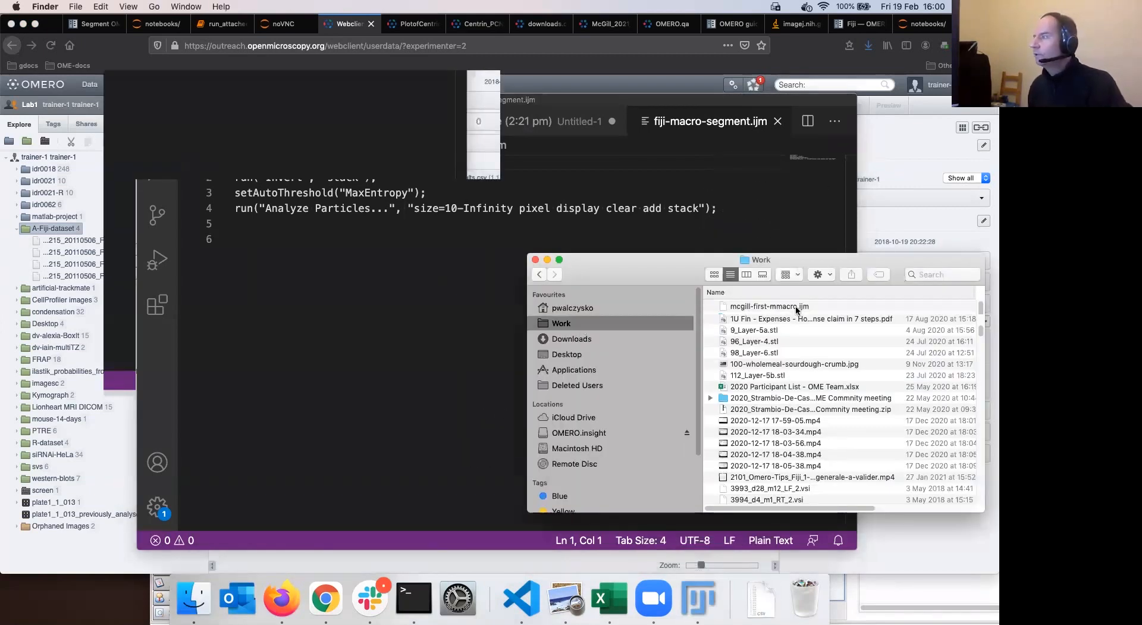
left_click(835, 307)
left_click_drag(363, 276, 360, 274)
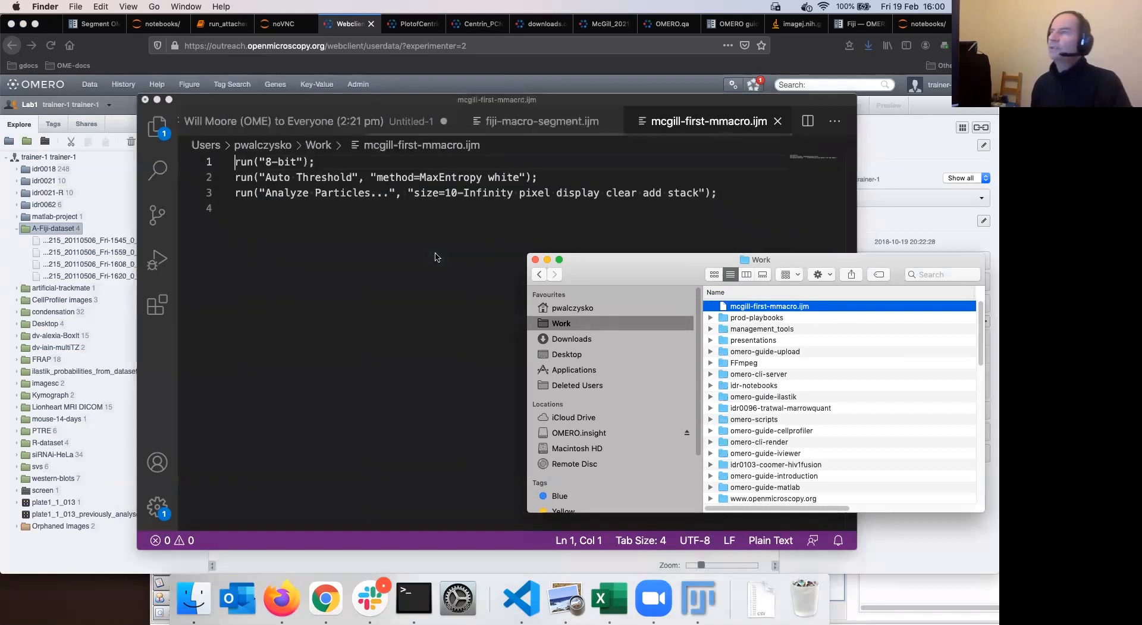
left_click(399, 199)
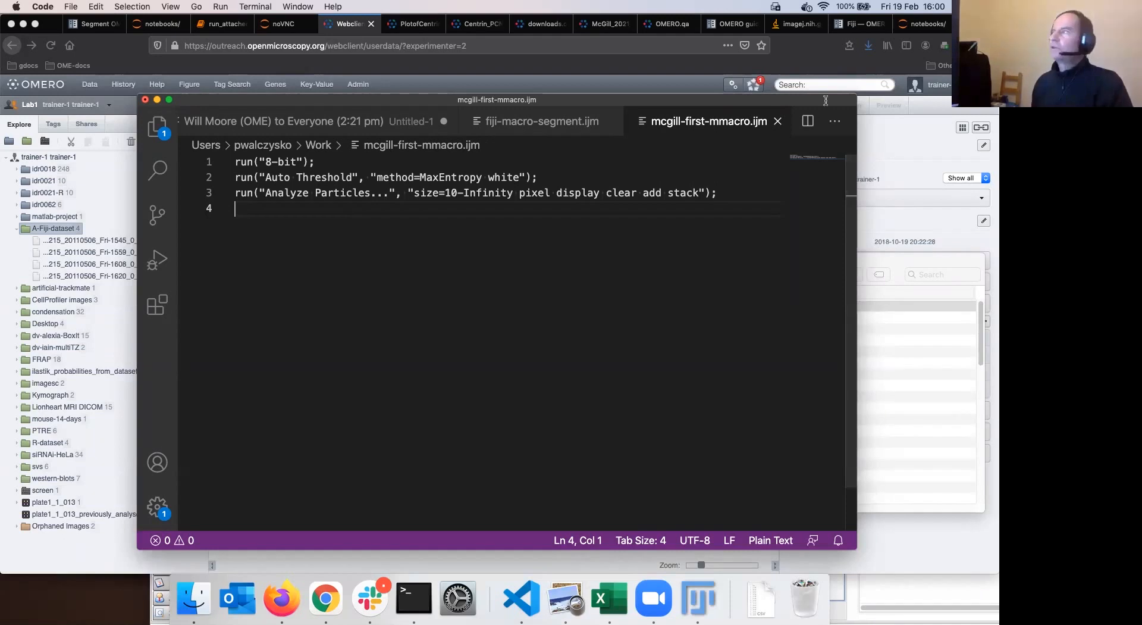
Cycle through the OMERO, ImageJ macro and Fiji guide tabs, ending on the Jupyter notebooks list
left_click(859, 39)
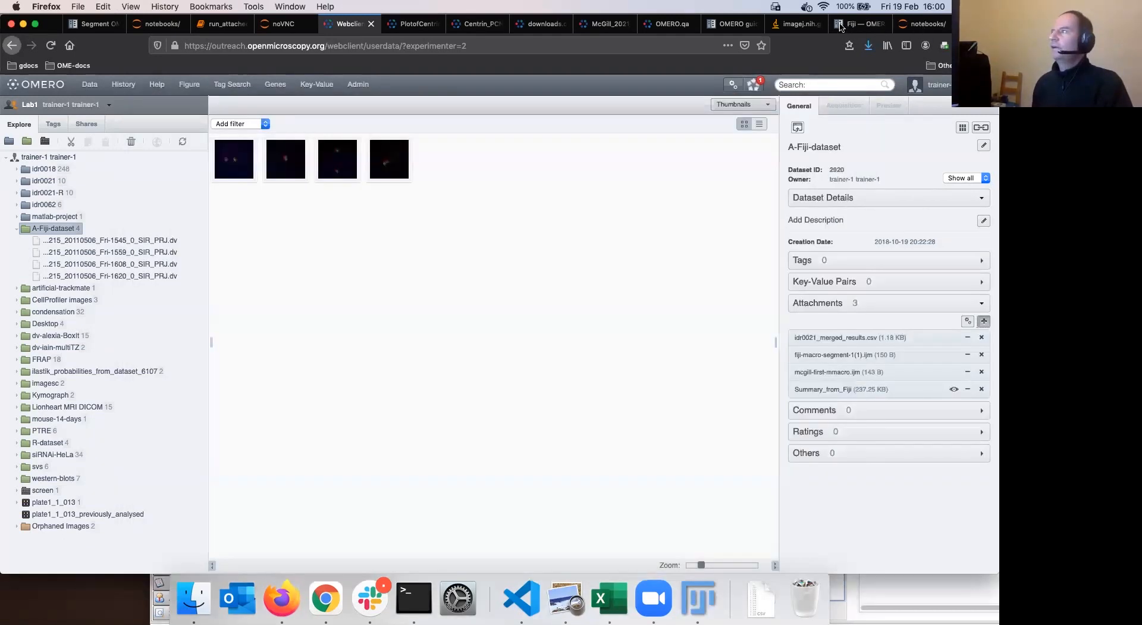
left_click(921, 25)
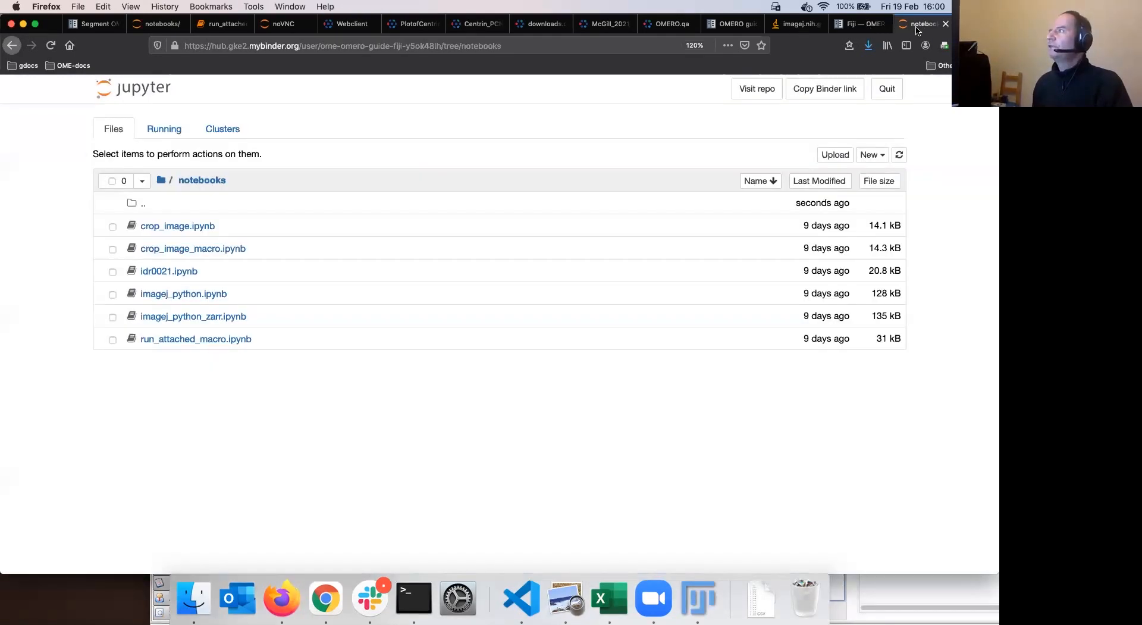
left_click(797, 26)
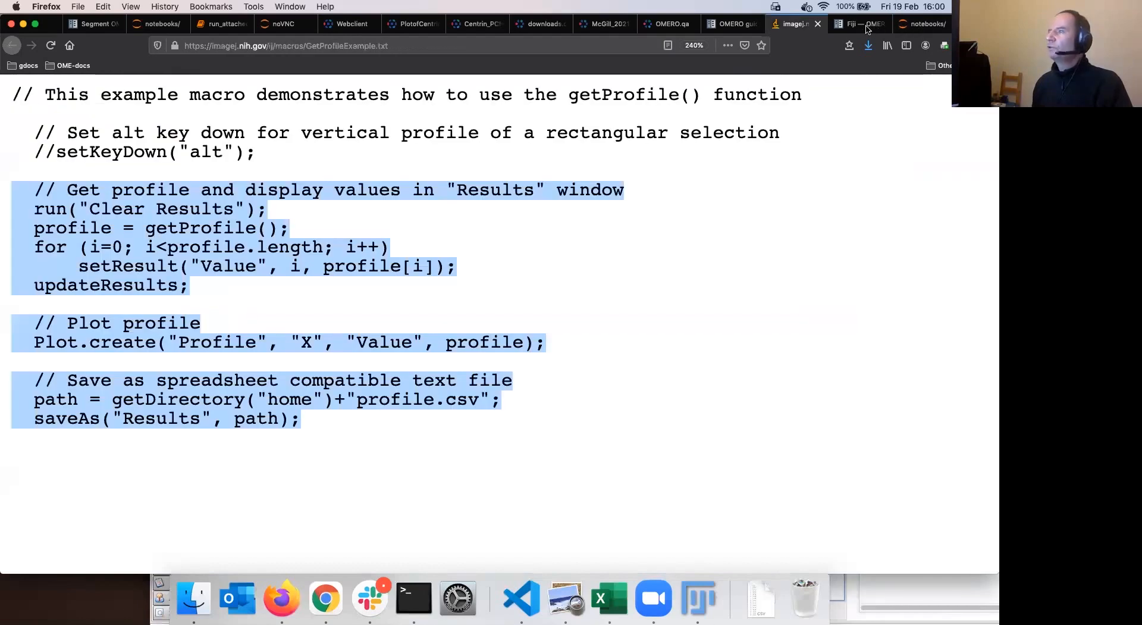
left_click(918, 26)
left_click(876, 31)
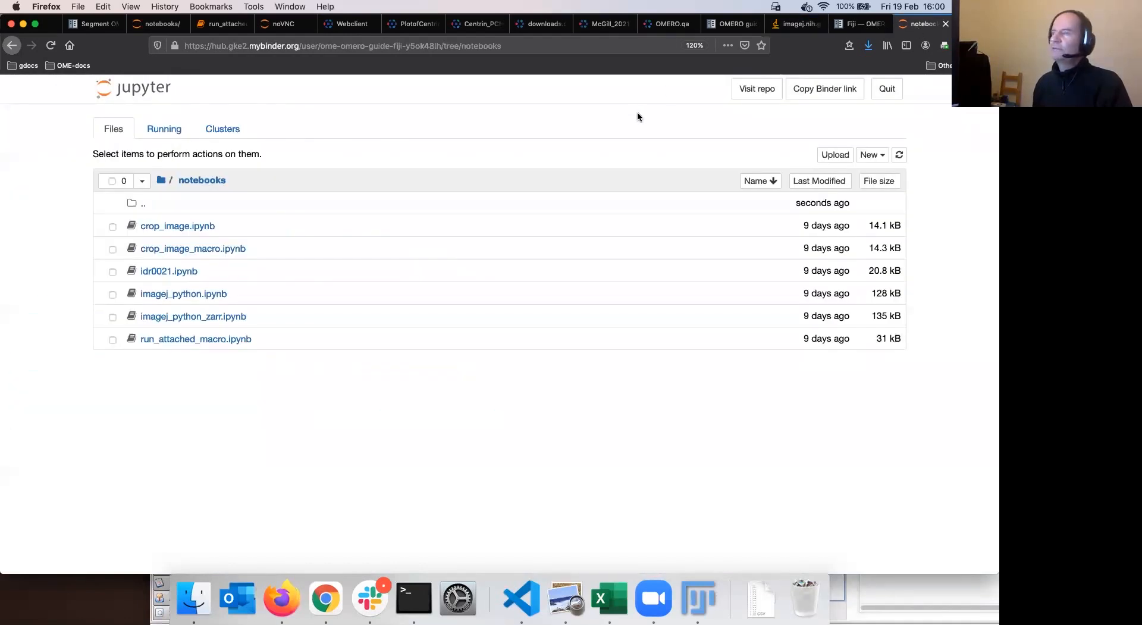
key("ctrl+Tab")
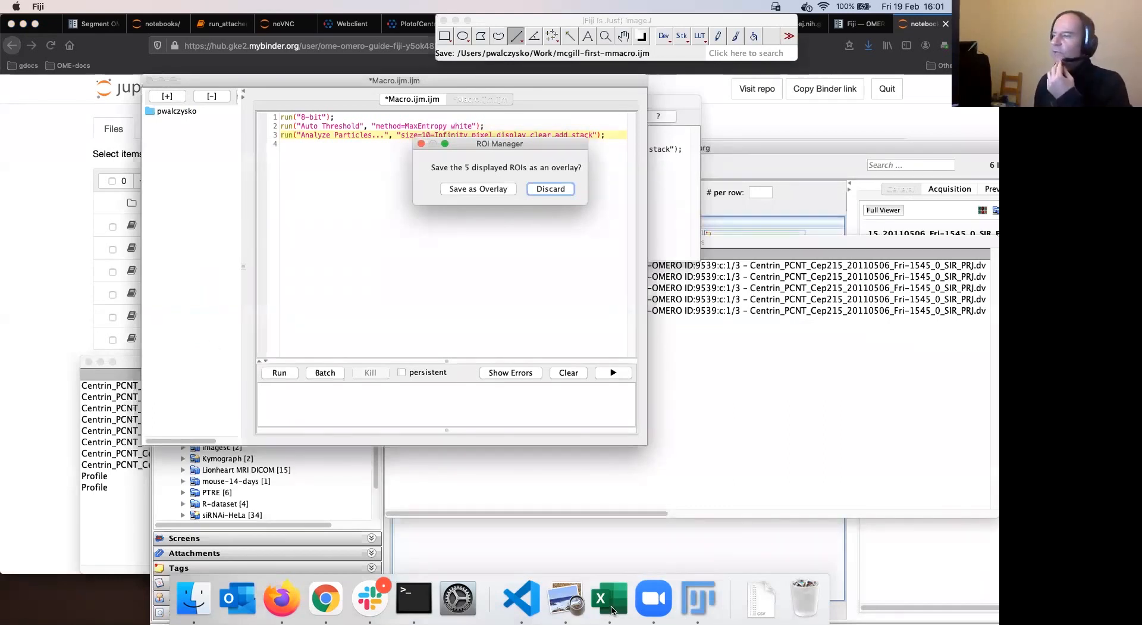
key("super+Tab")
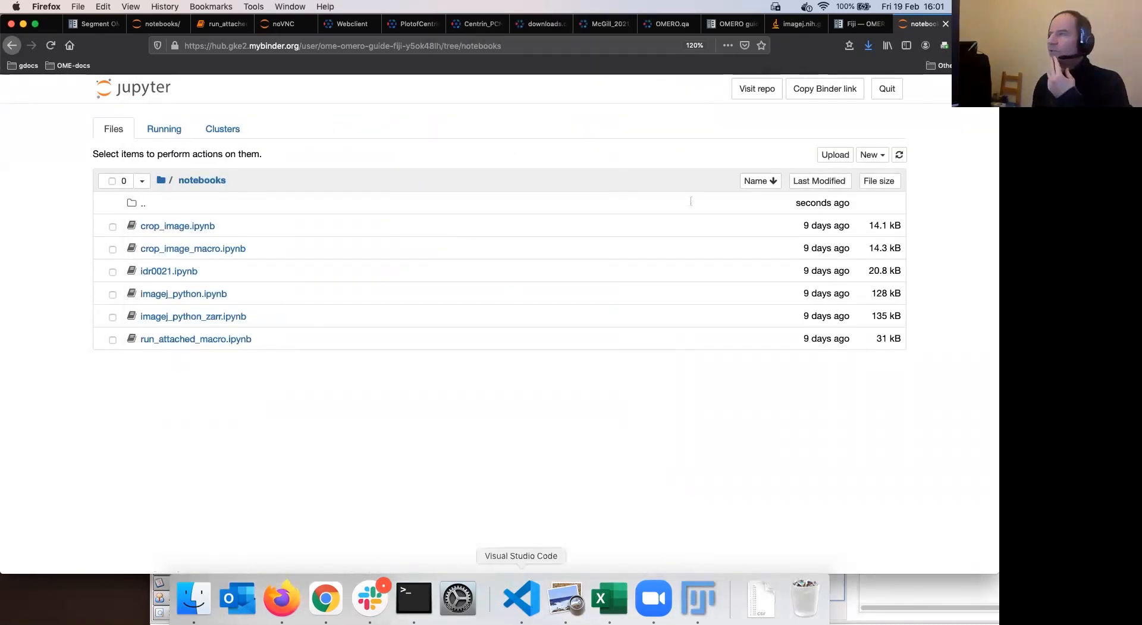
In Visual Studio Code, select the threshold and Analyze Particles lines of the macro
key("super+Tab")
left_click_drag(720, 193, 242, 156)
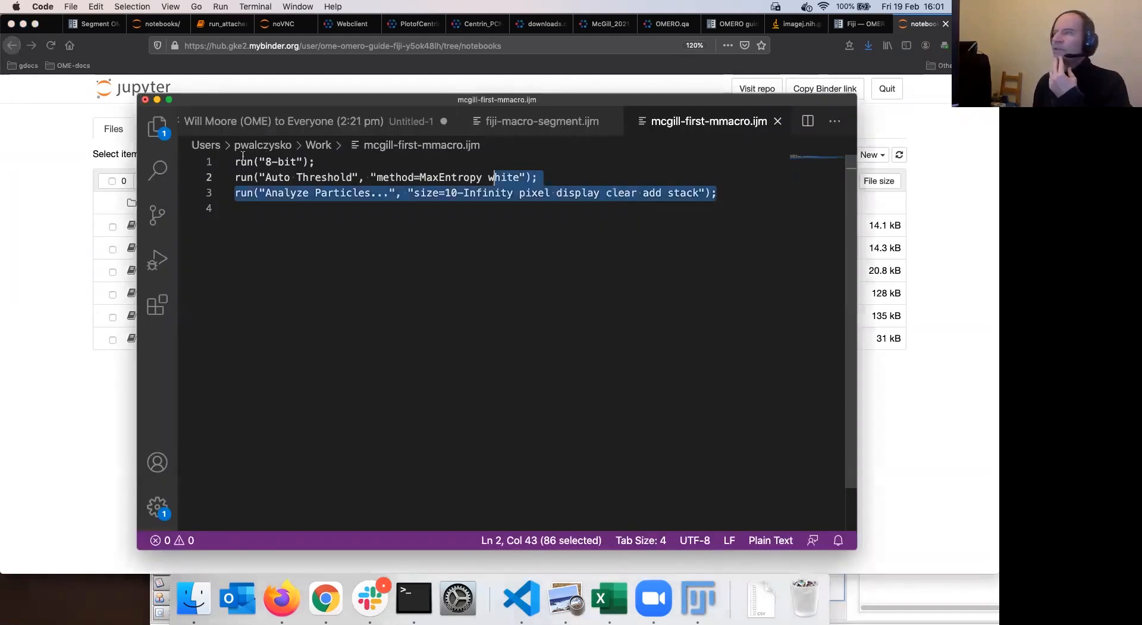
left_click_drag(481, 149, 533, 128)
left_click(533, 128)
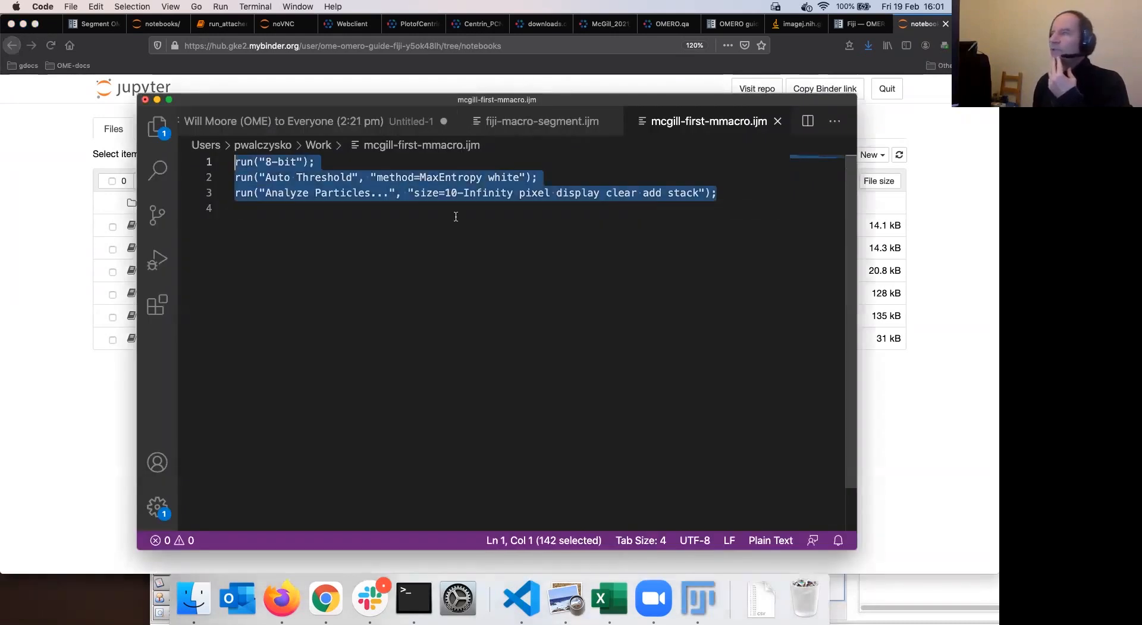
left_click(723, 209)
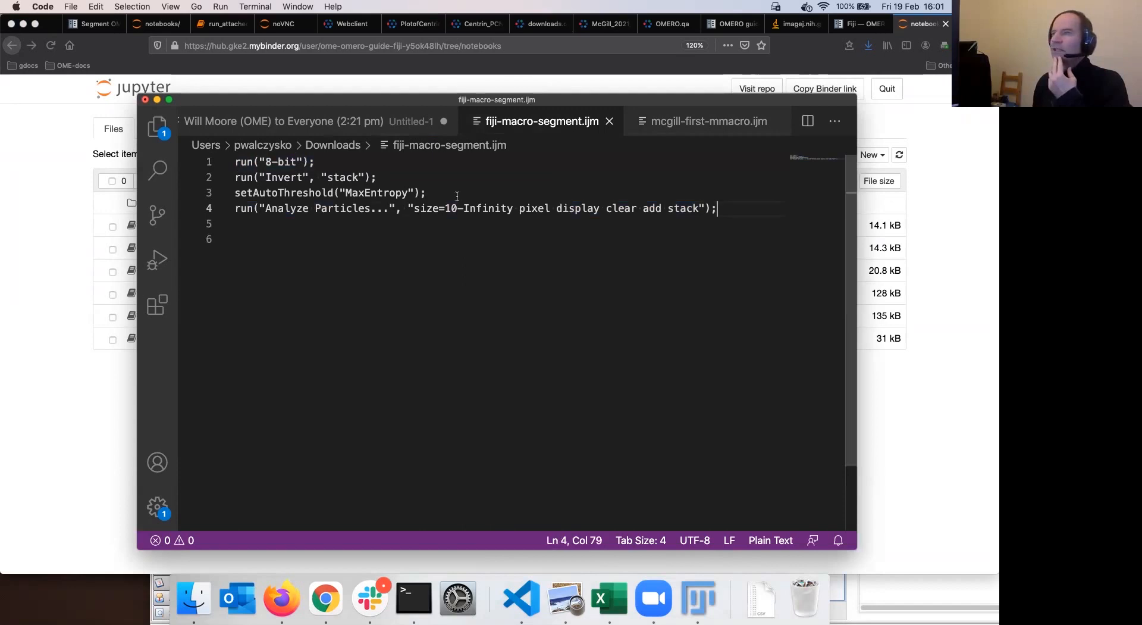
key("shift+Left")
key("shift+Left")
key("shift+Up")
Compare the matching lines in mcgill-first-mmacro.ijm and fiji-macro-segment.ijm, then return to the browser
left_click(676, 120)
left_click(561, 122)
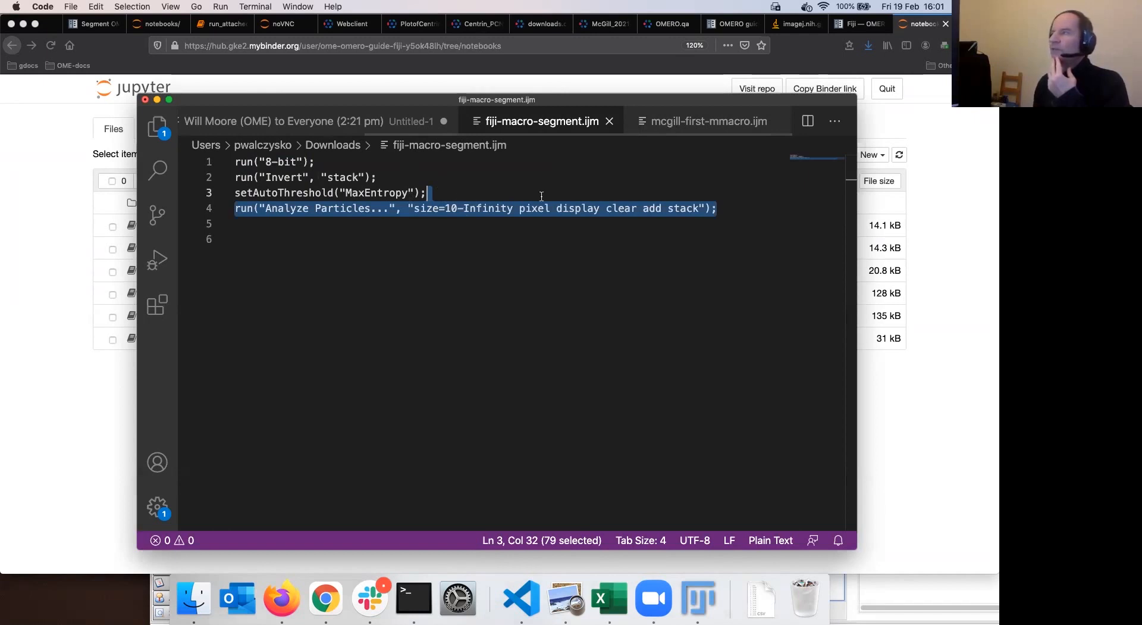
left_click(708, 121)
left_click_drag(717, 194, 205, 169)
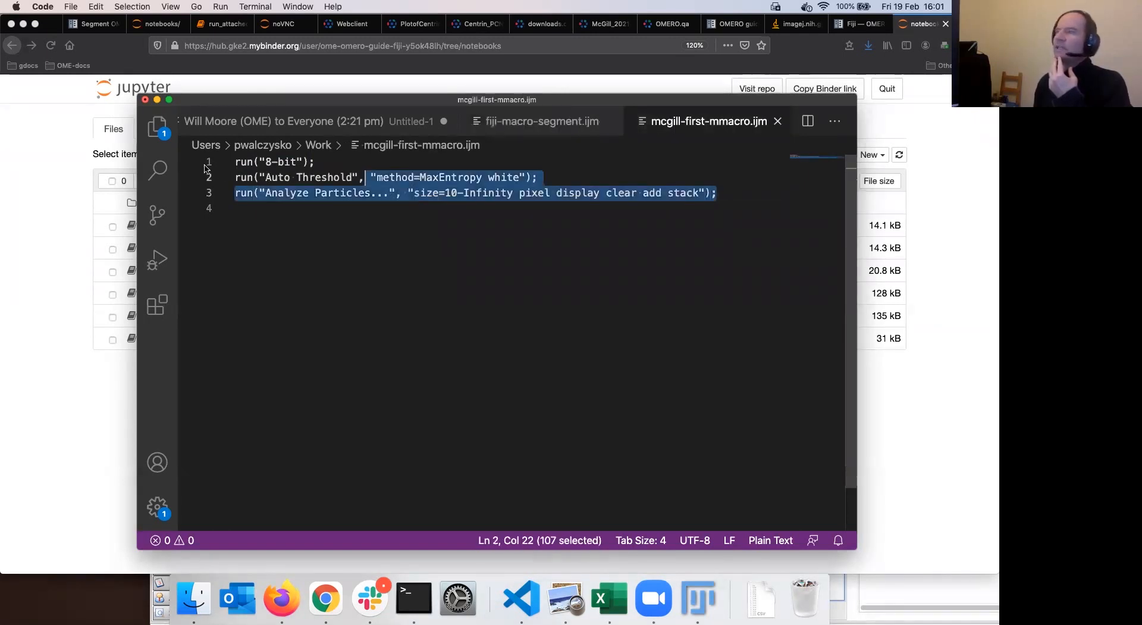
left_click_drag(384, 176, 375, 176)
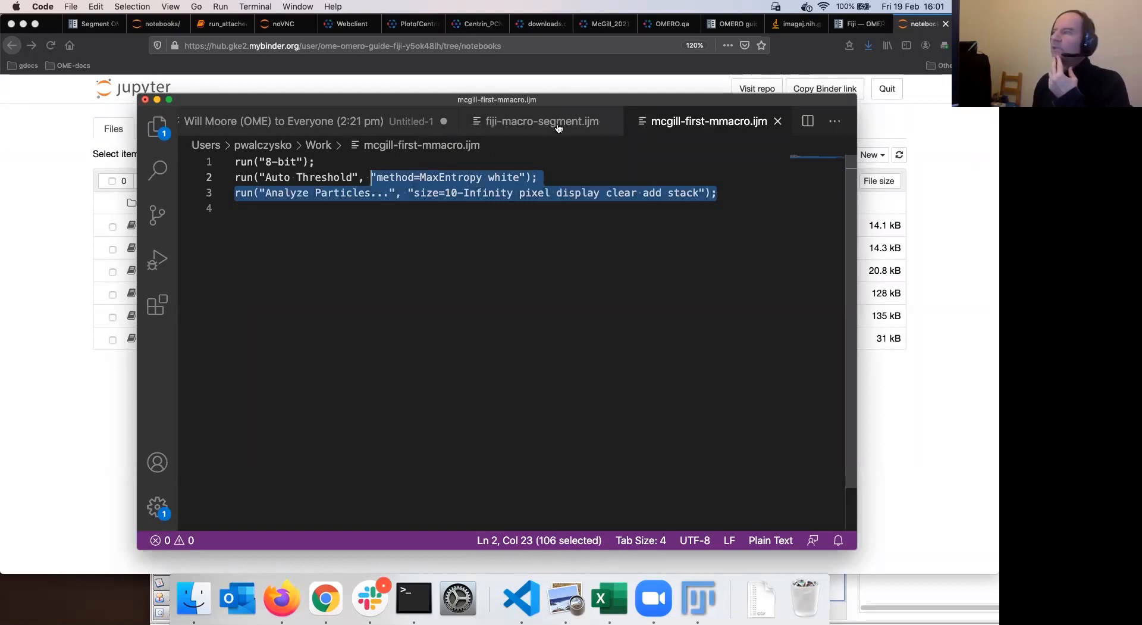
key("super+shift+Up")
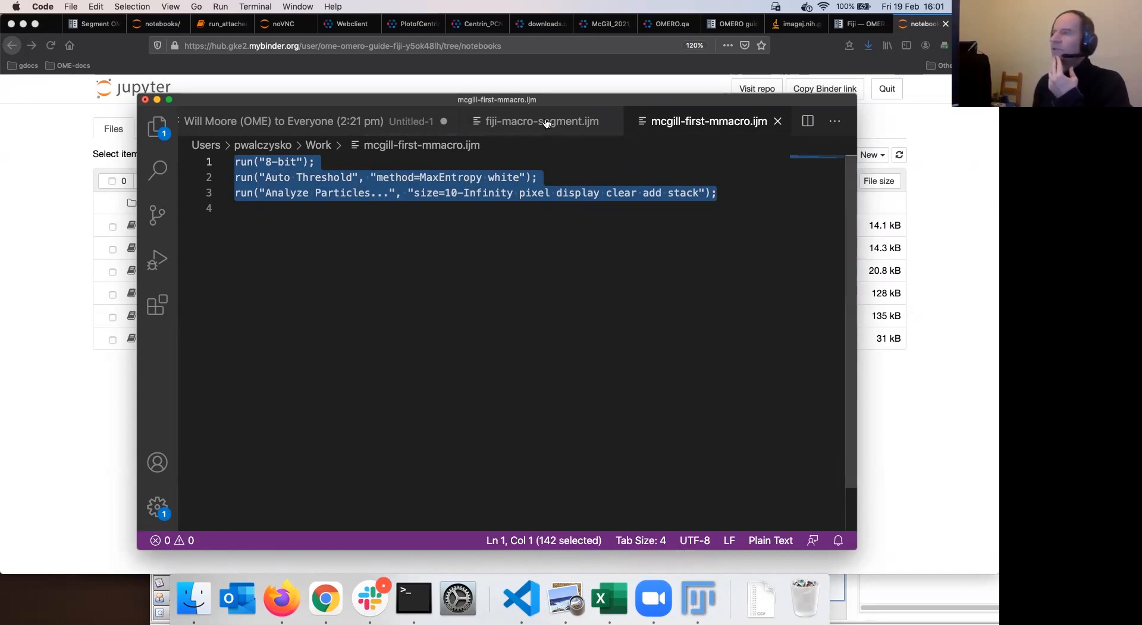
left_click(543, 122)
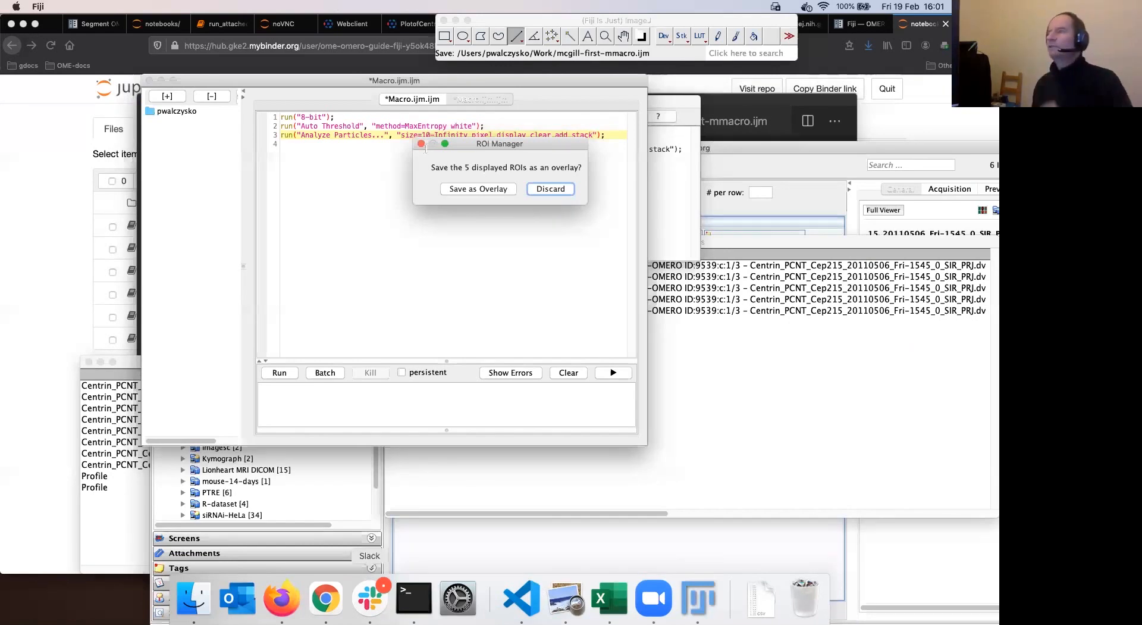
key("super+Tab")
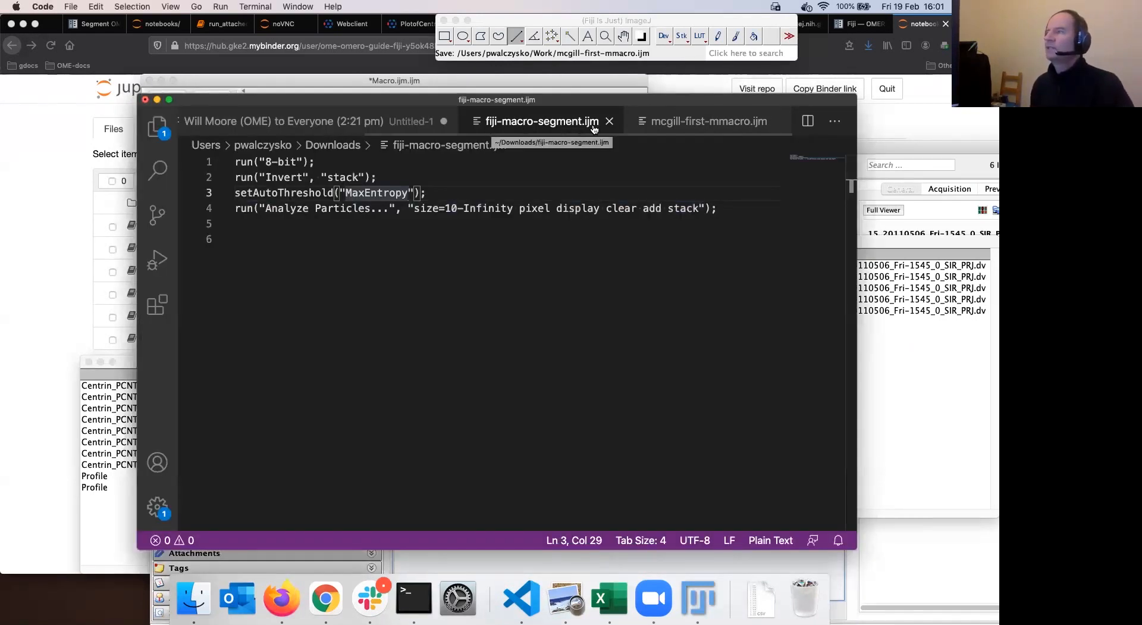
key("super+Tab")
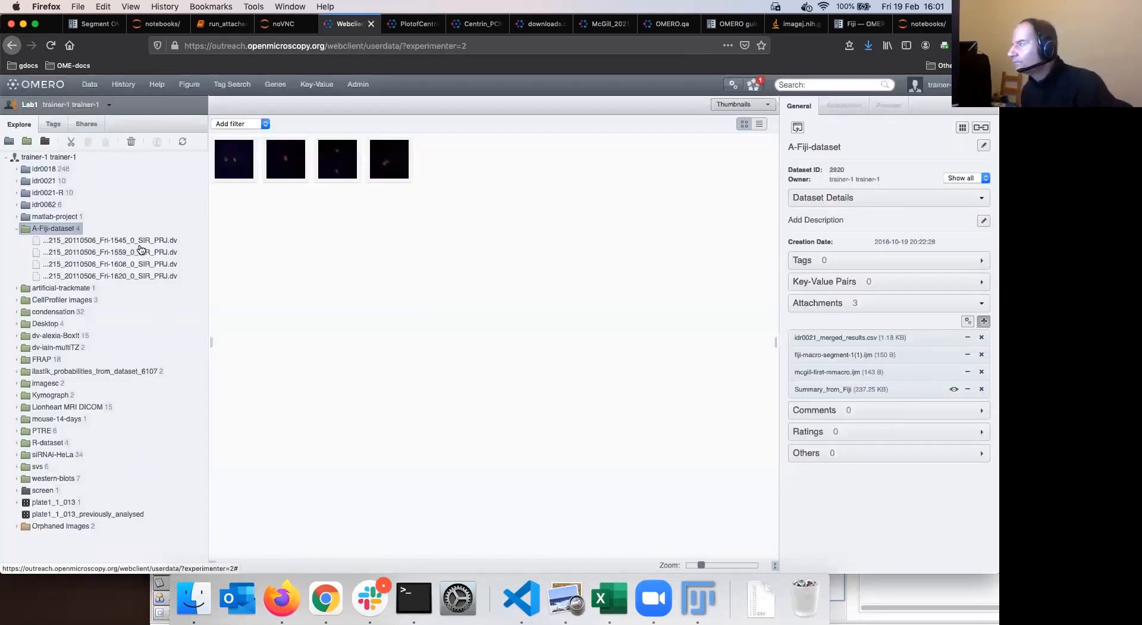
Select the first image, enlarge the thumbnails, and browse Lab1's members in the group switcher
left_click(148, 242)
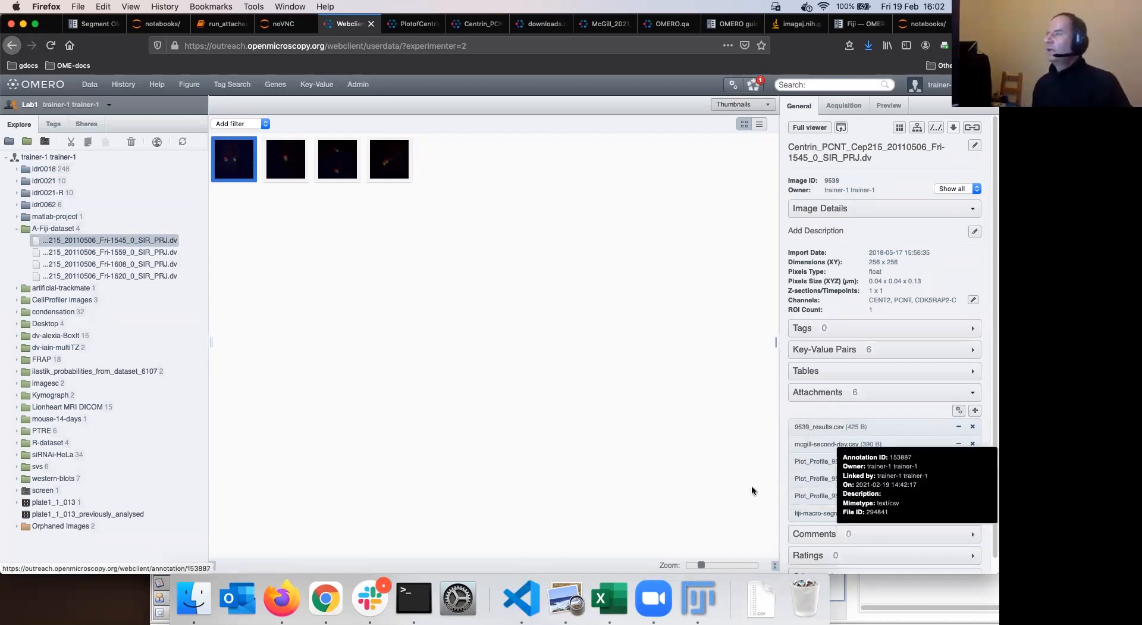
left_click_drag(701, 566, 725, 564)
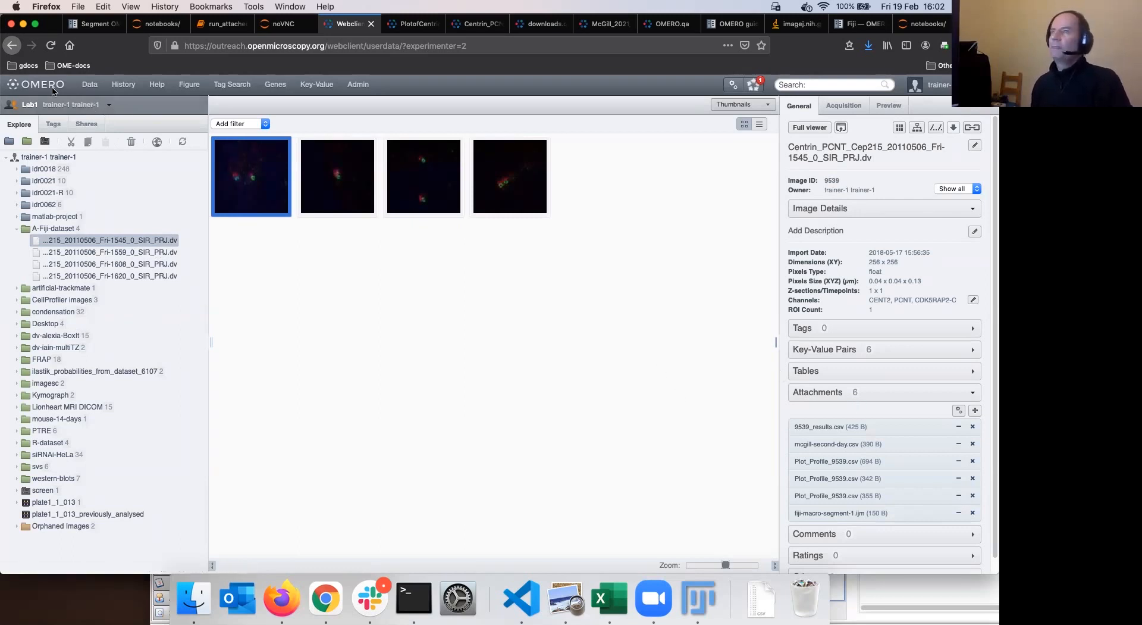
left_click(27, 107)
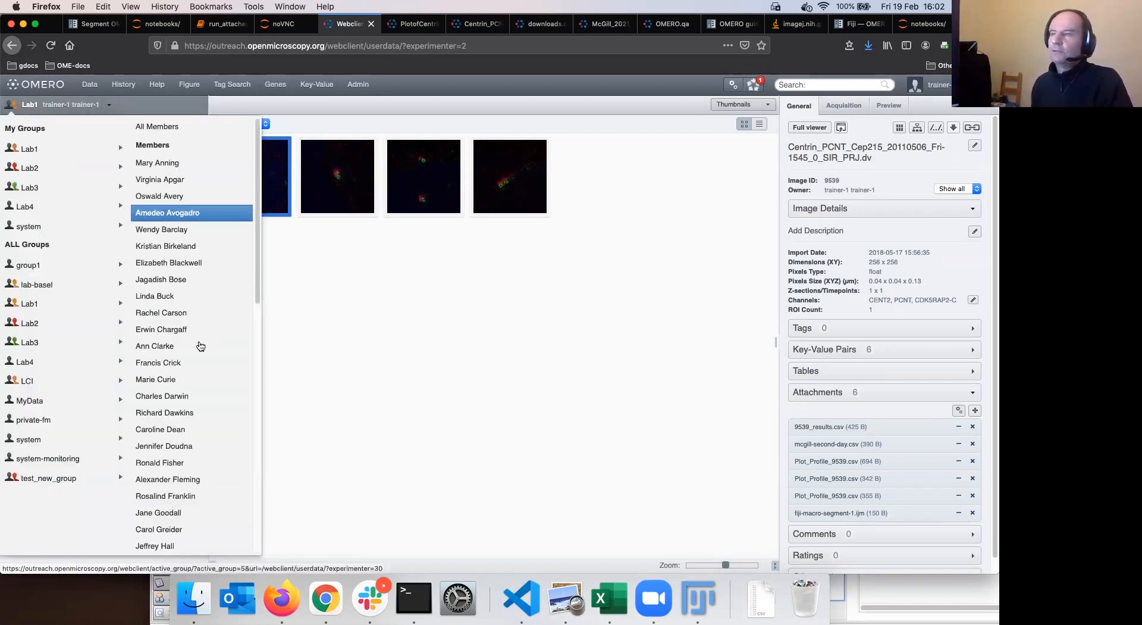
scroll(193, 424, "down", 5)
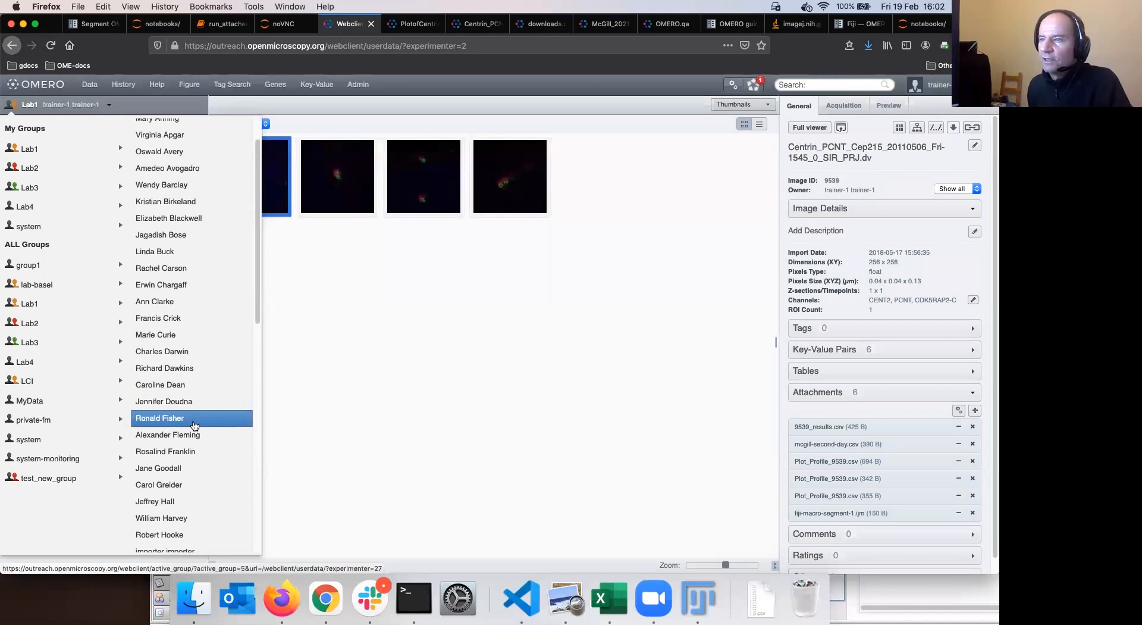
scroll(196, 425, "down", 4)
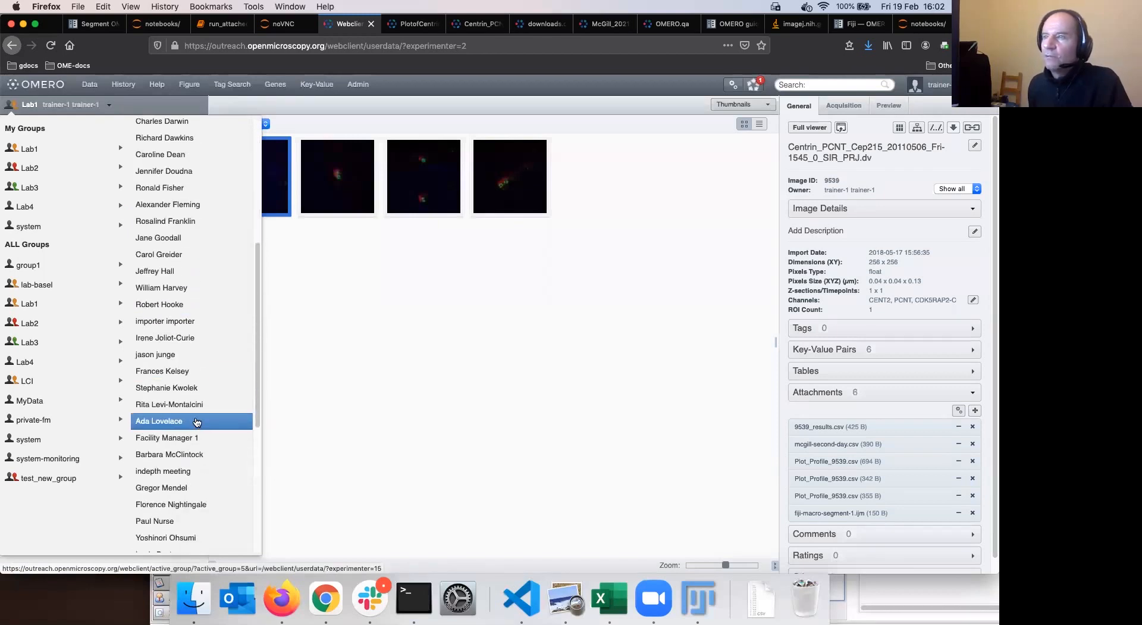
Open another Lab1 member's A-Fiji-dataset, select its first image and show its Attachments
left_click(197, 238)
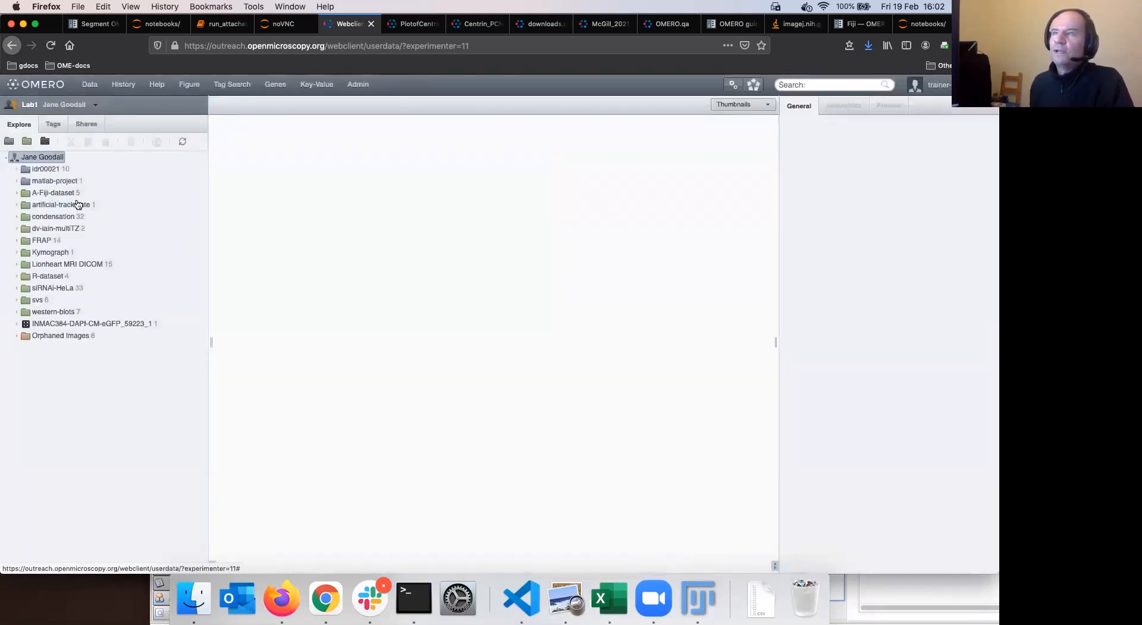
left_click(61, 194)
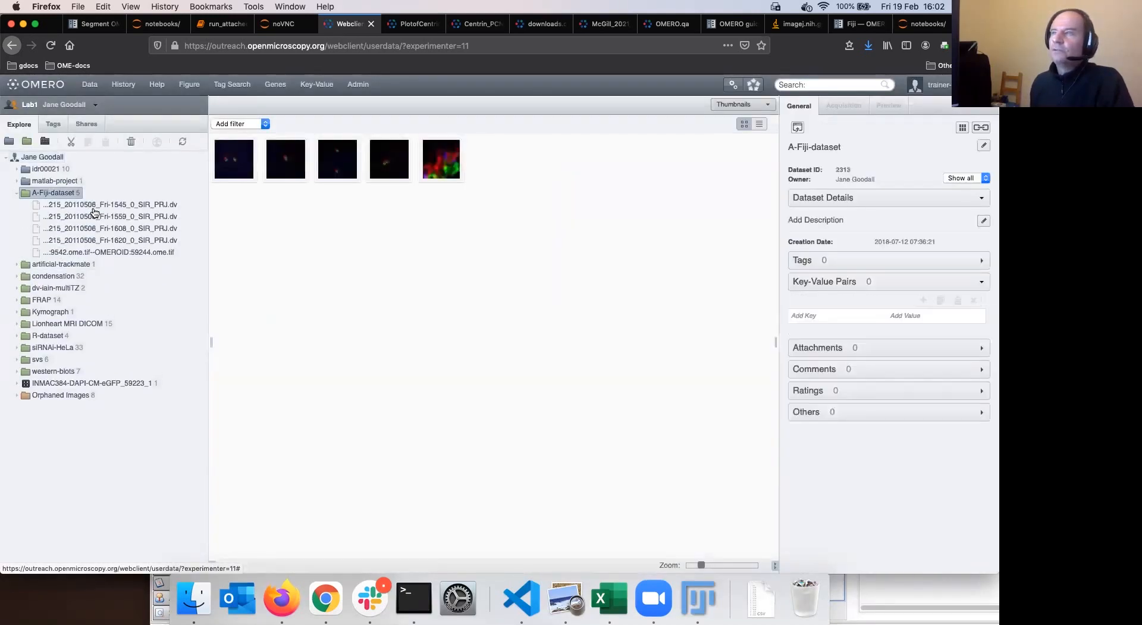
left_click(93, 205)
left_click(861, 353)
left_click(851, 394)
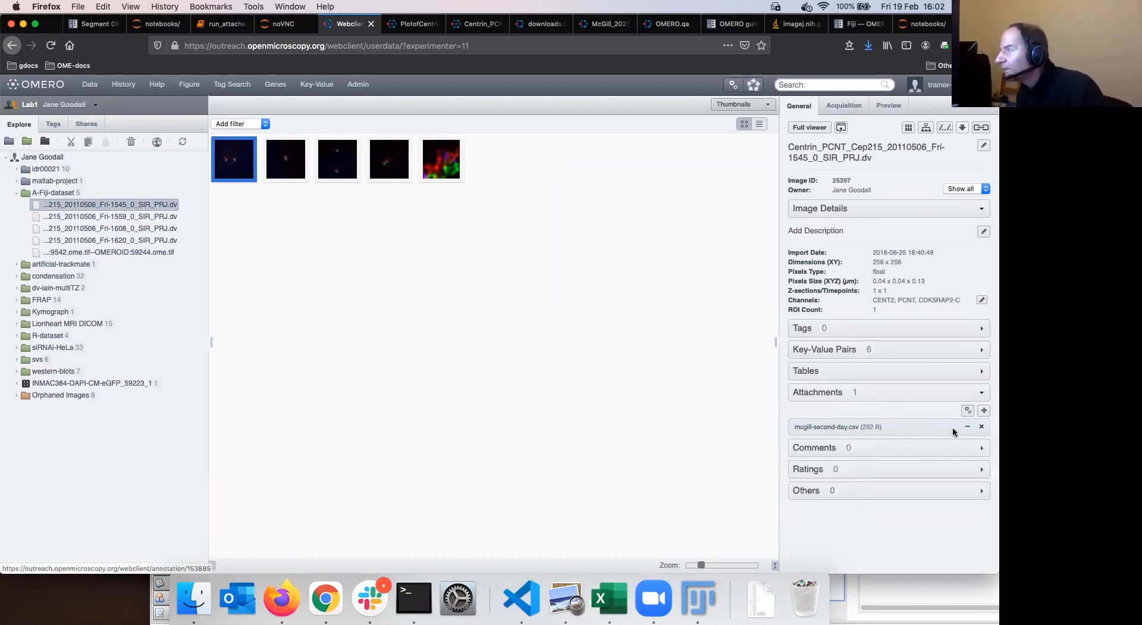
Attach the existing fiji-macro-segment-1.ijm file to that image
left_click(984, 411)
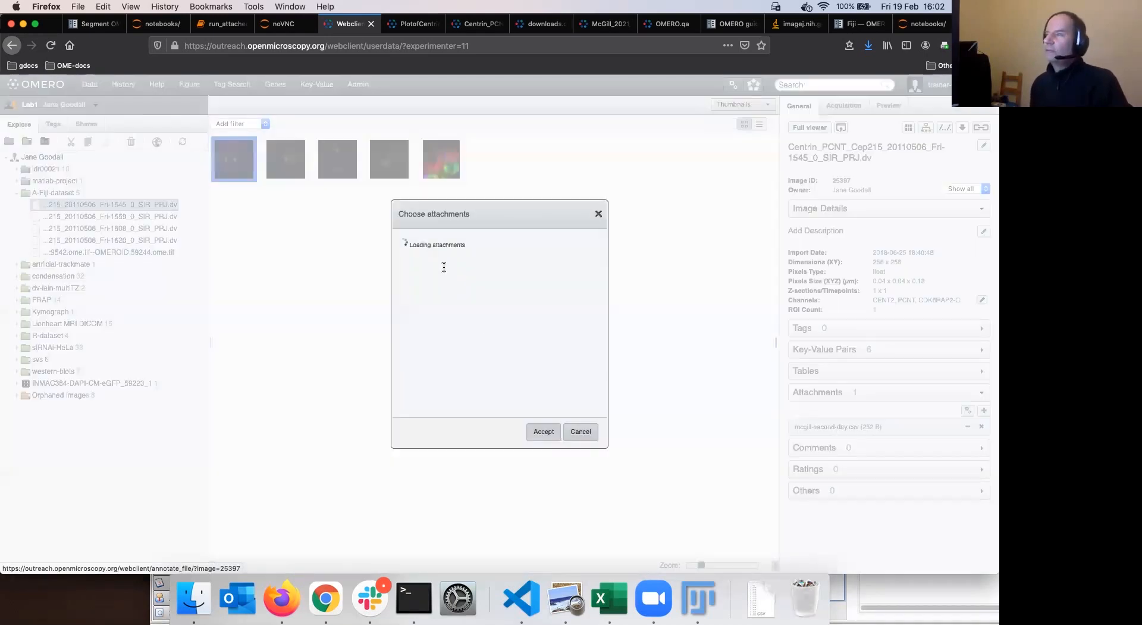
scroll(571, 321, "down", 10)
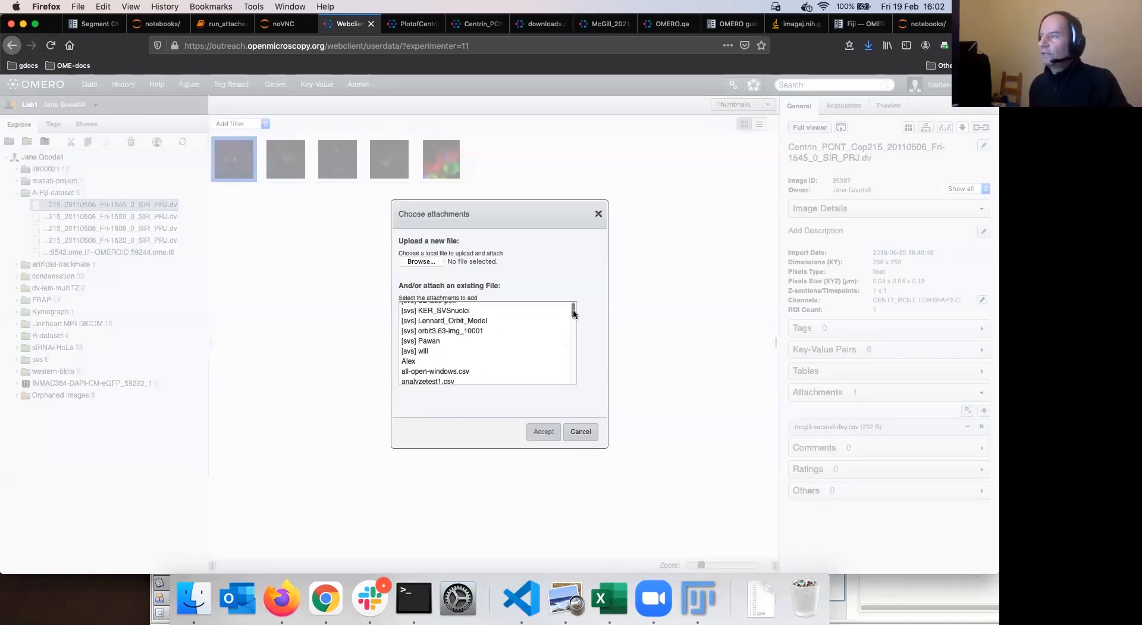
scroll(571, 345, "down", 10)
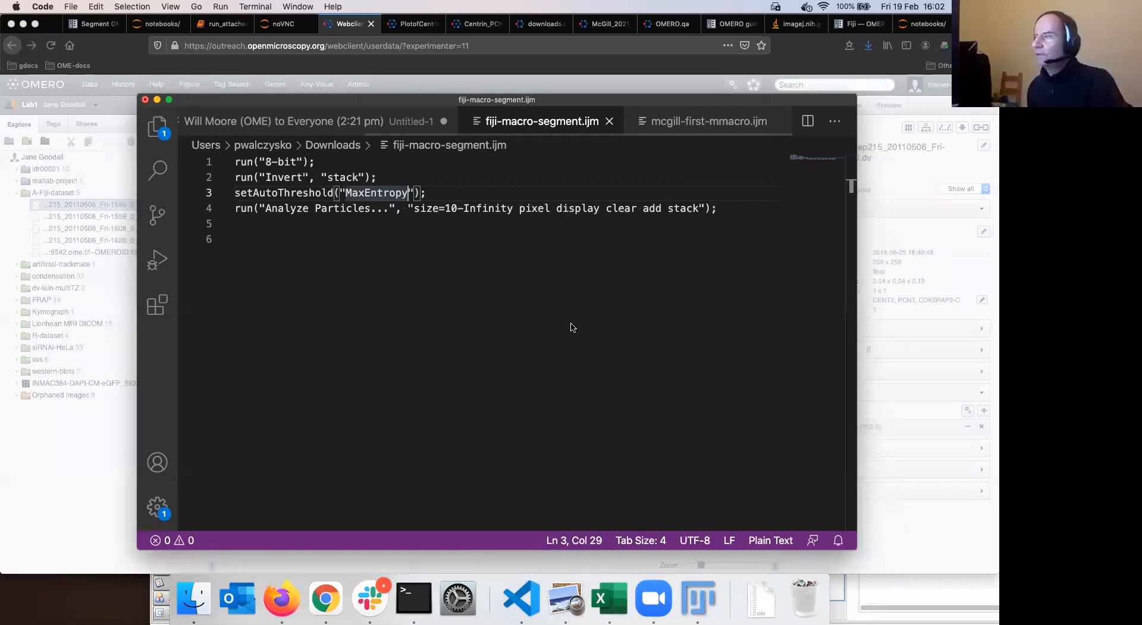
key("super+Tab")
scroll(572, 324, "up", 10)
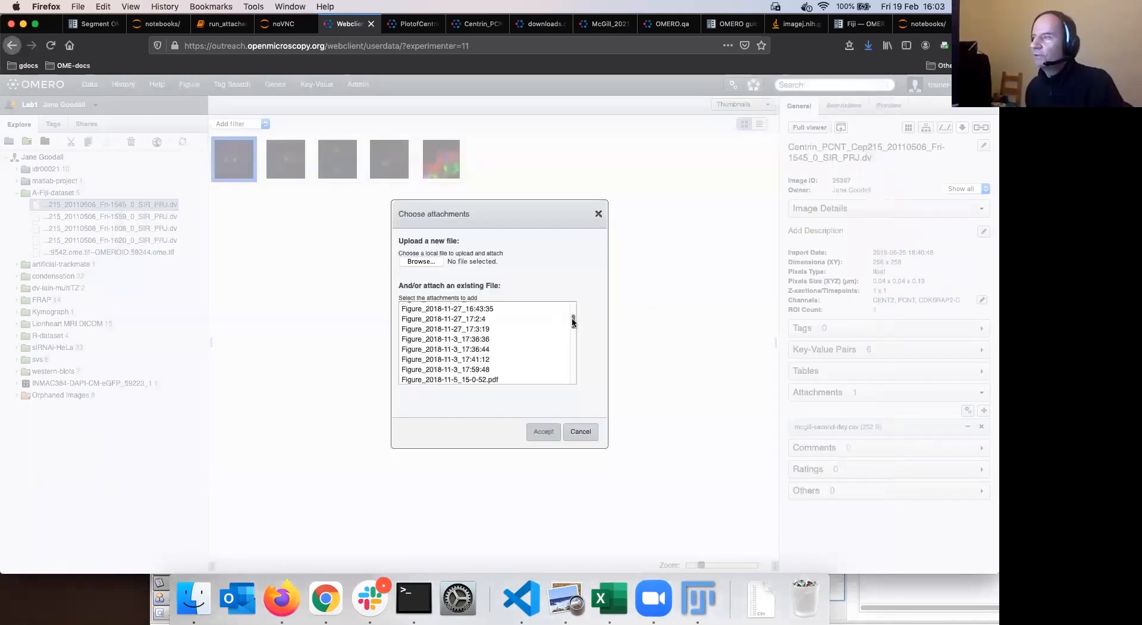
scroll(570, 323, "down", 5)
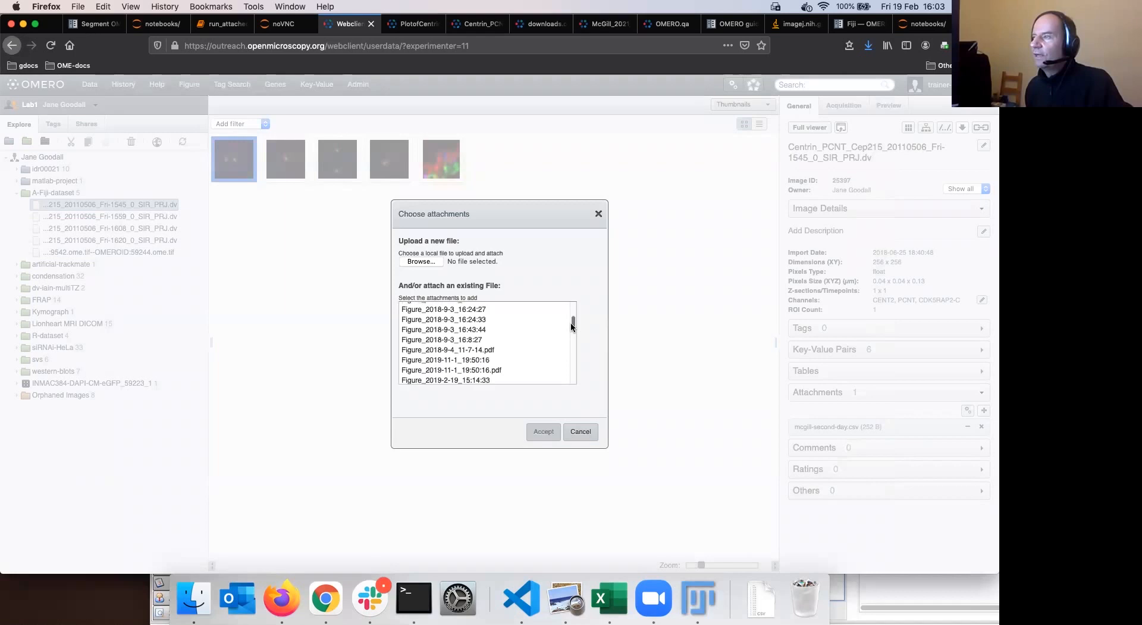
scroll(538, 333, "down", 5)
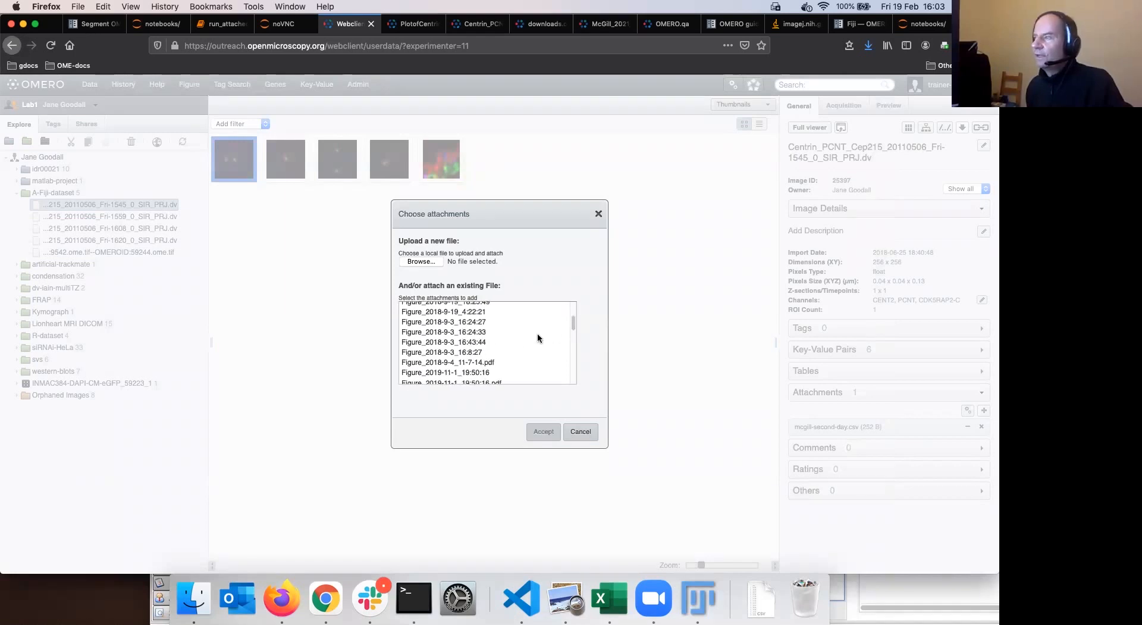
scroll(537, 331, "down", 5)
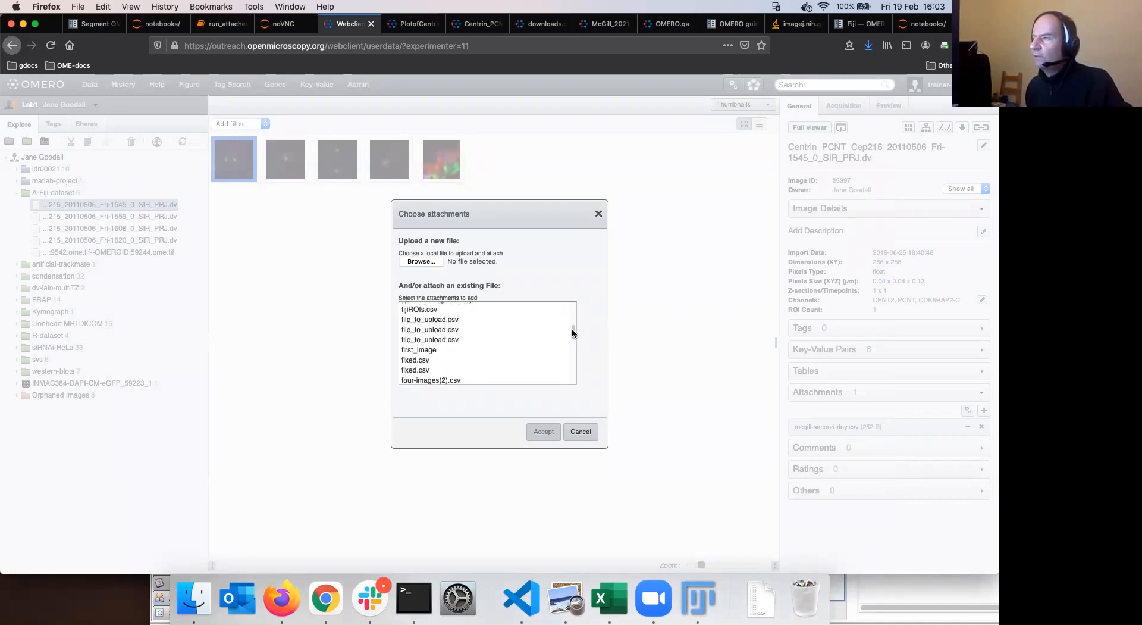
scroll(467, 346, "up", 3)
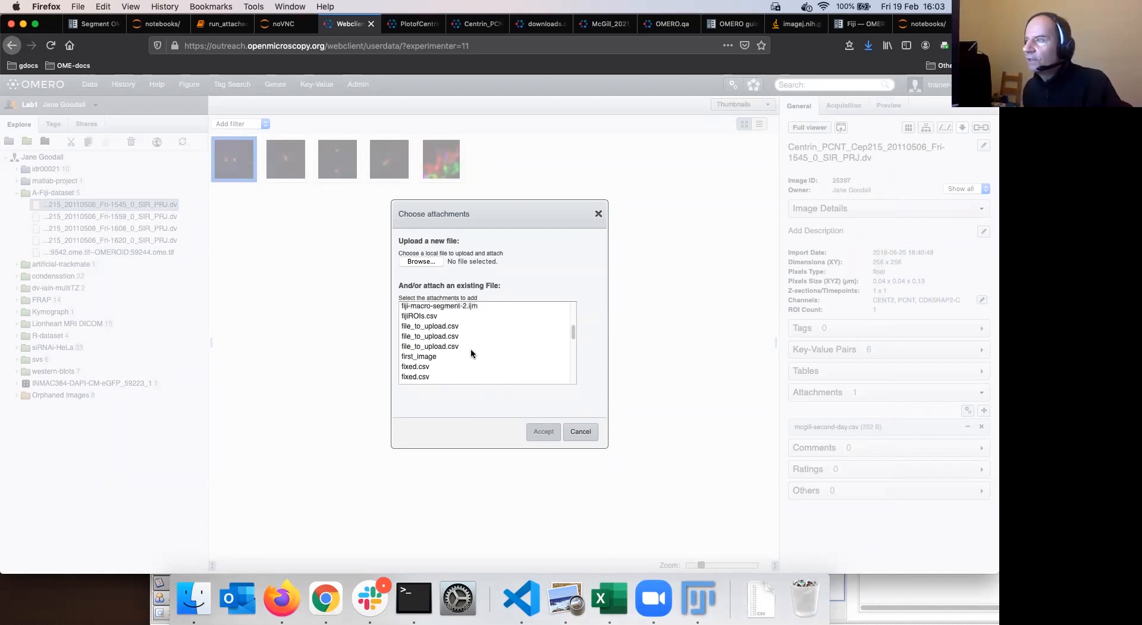
left_click(455, 327)
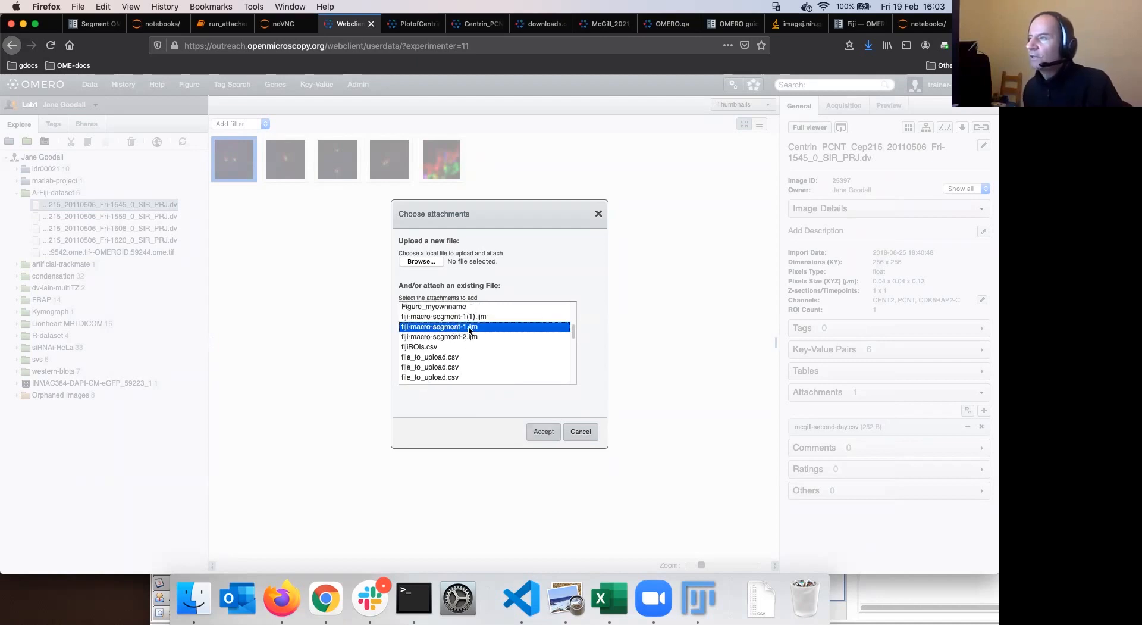
scroll(495, 332, "up", 1)
scroll(495, 334, "up", 1)
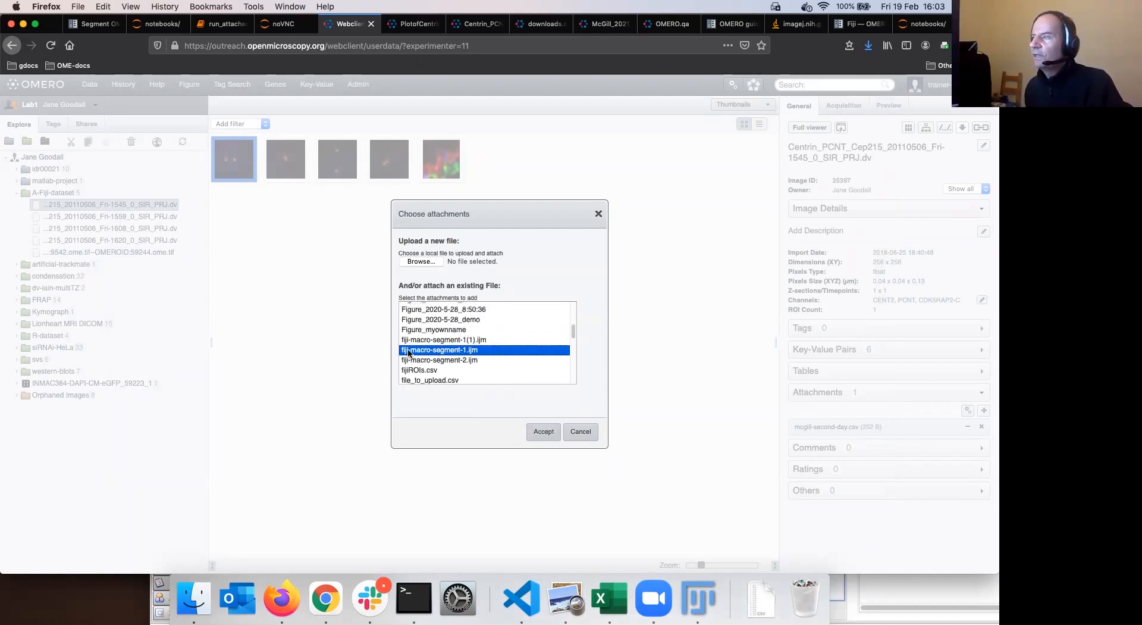
left_click(543, 434)
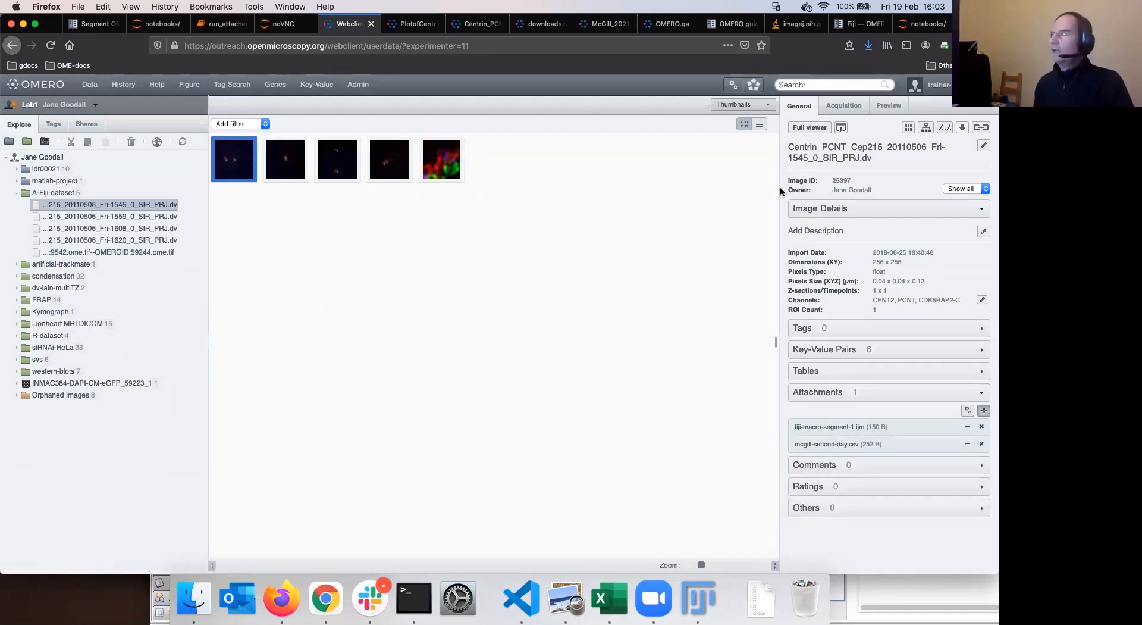
Open run_attached_macro.ipynb from the Jupyter notebooks list
left_click(914, 29)
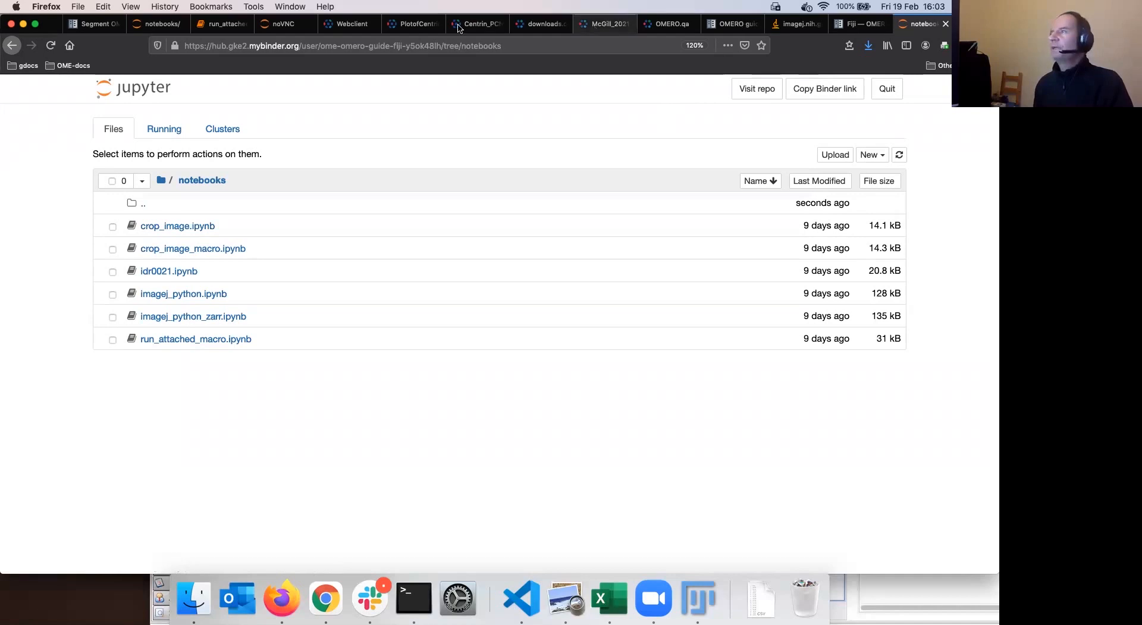
left_click(349, 30)
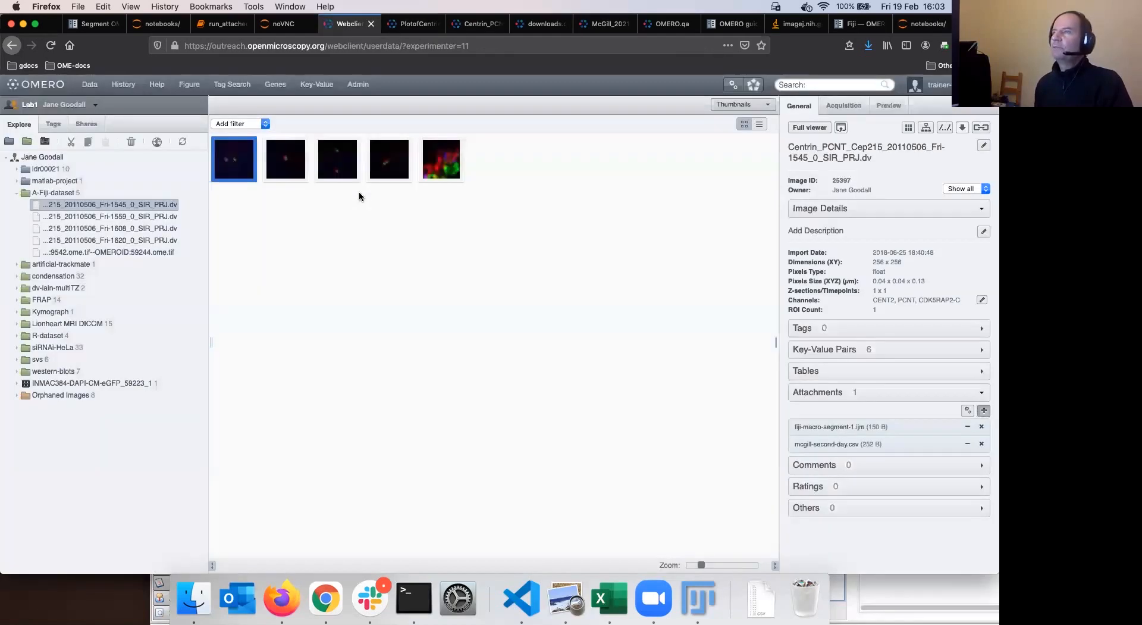
mouse_move(841, 429)
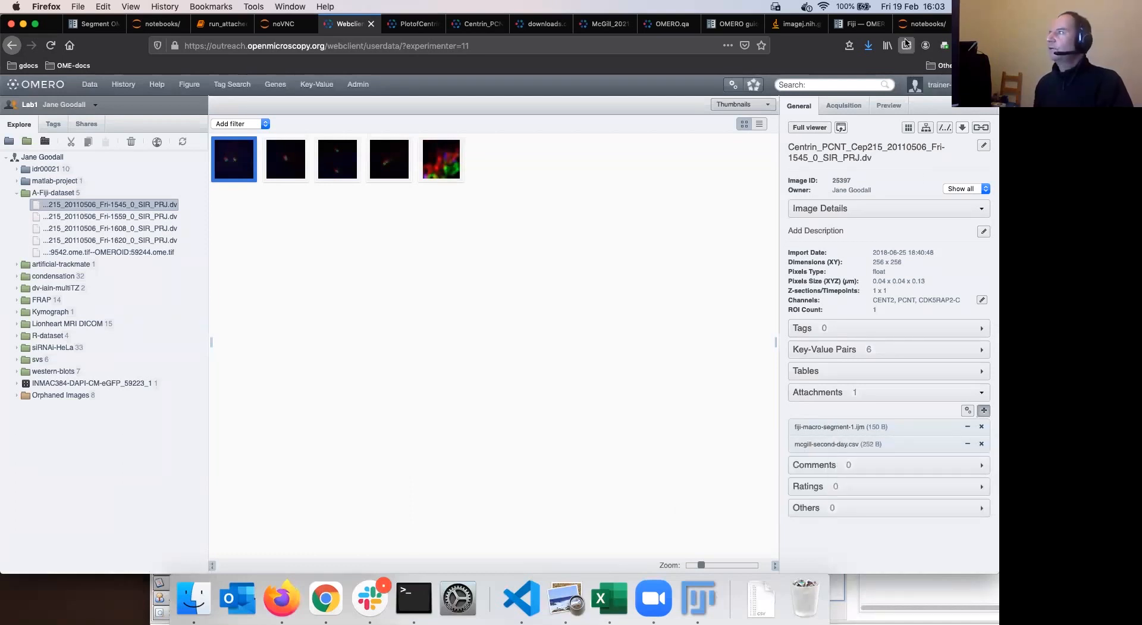
key("super+9")
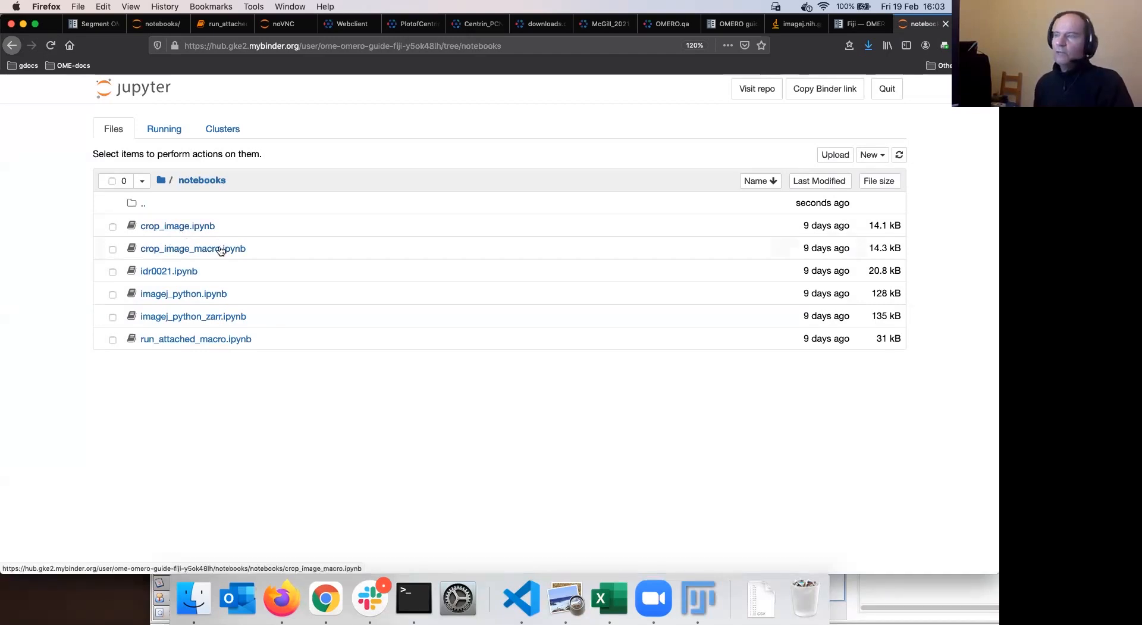
left_click(187, 339)
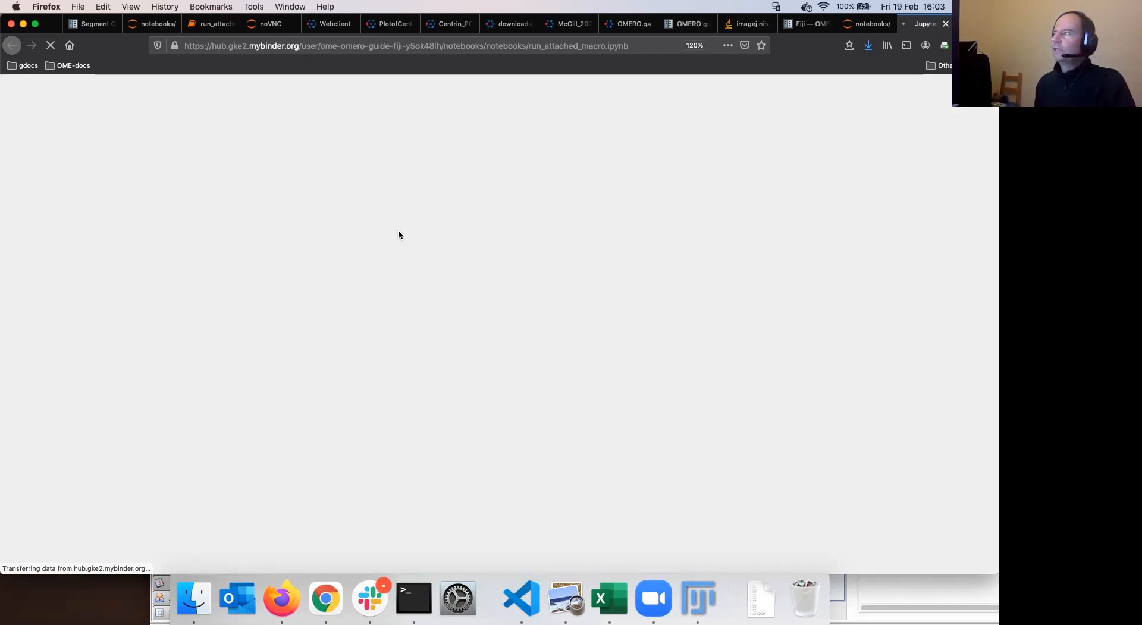
Reload the notebook, then close the outdated and unresponsive notebook sessions
left_click(211, 25)
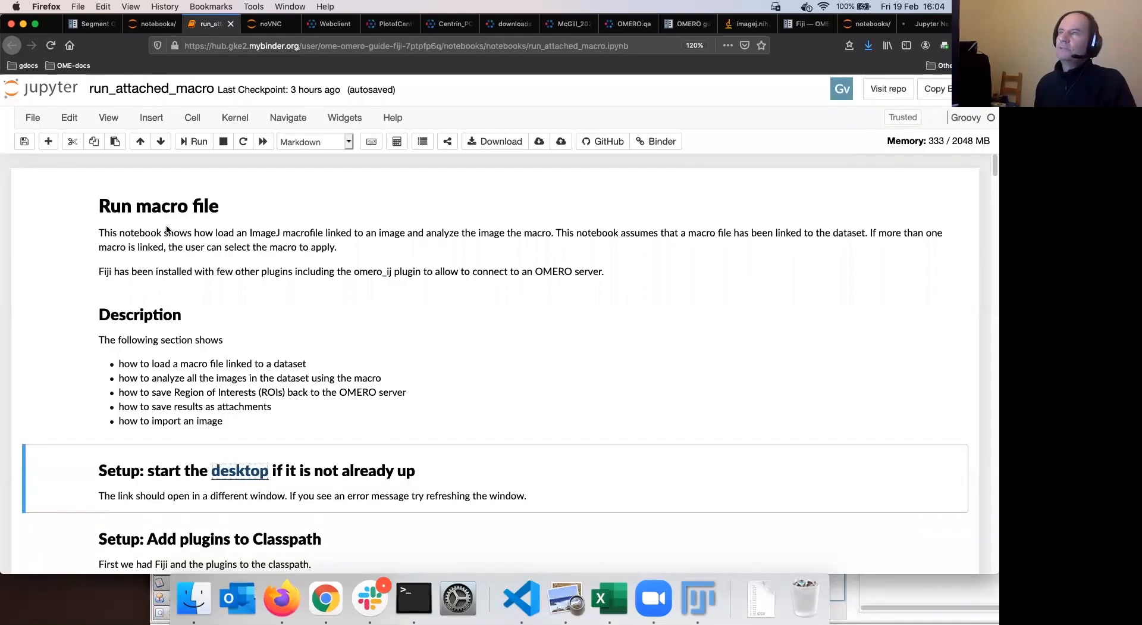
left_click(52, 46)
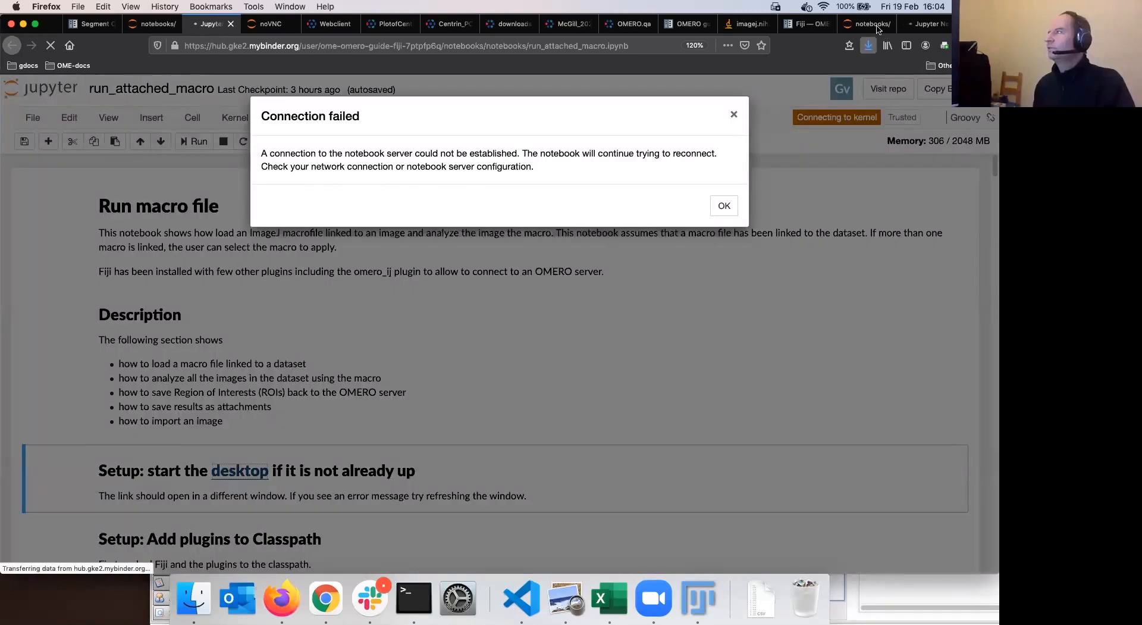
left_click(863, 23)
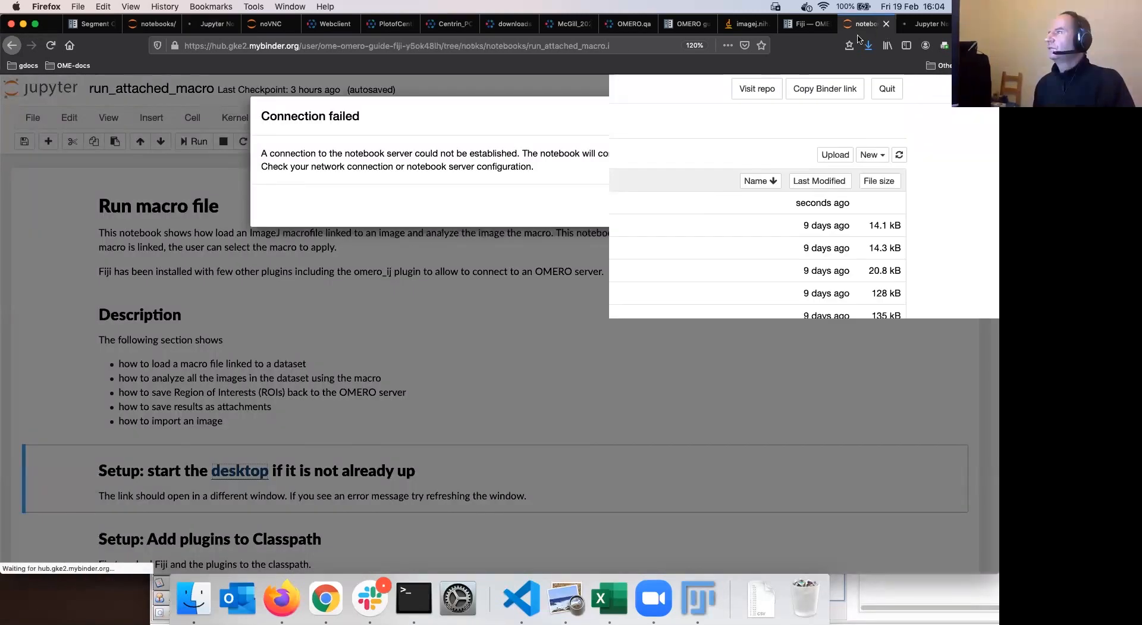
left_click(925, 24)
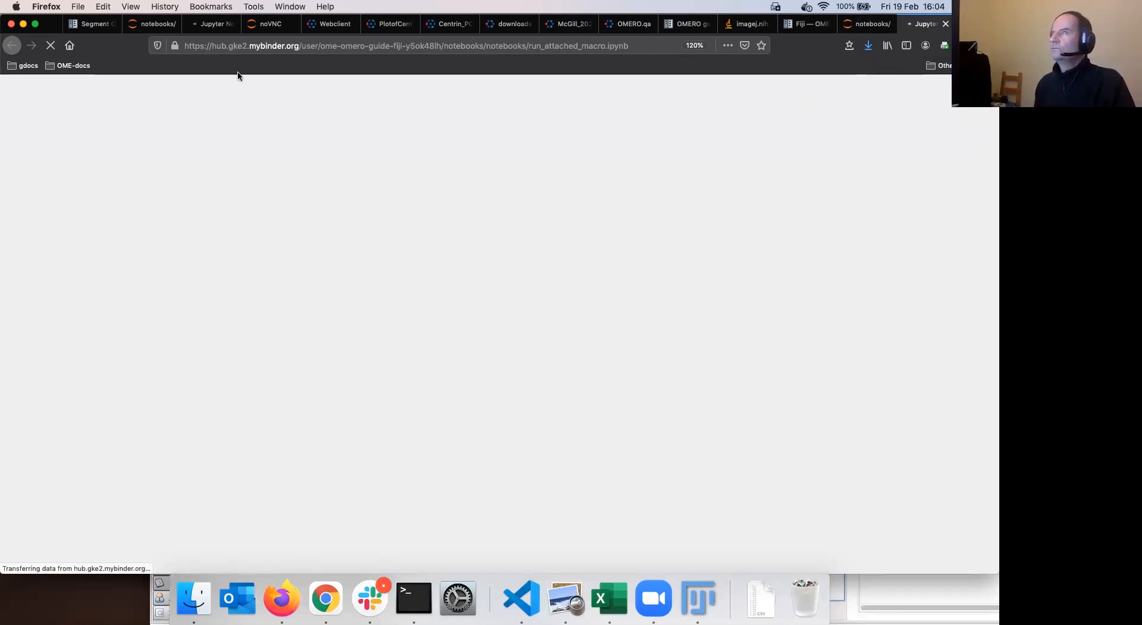
left_click(225, 26)
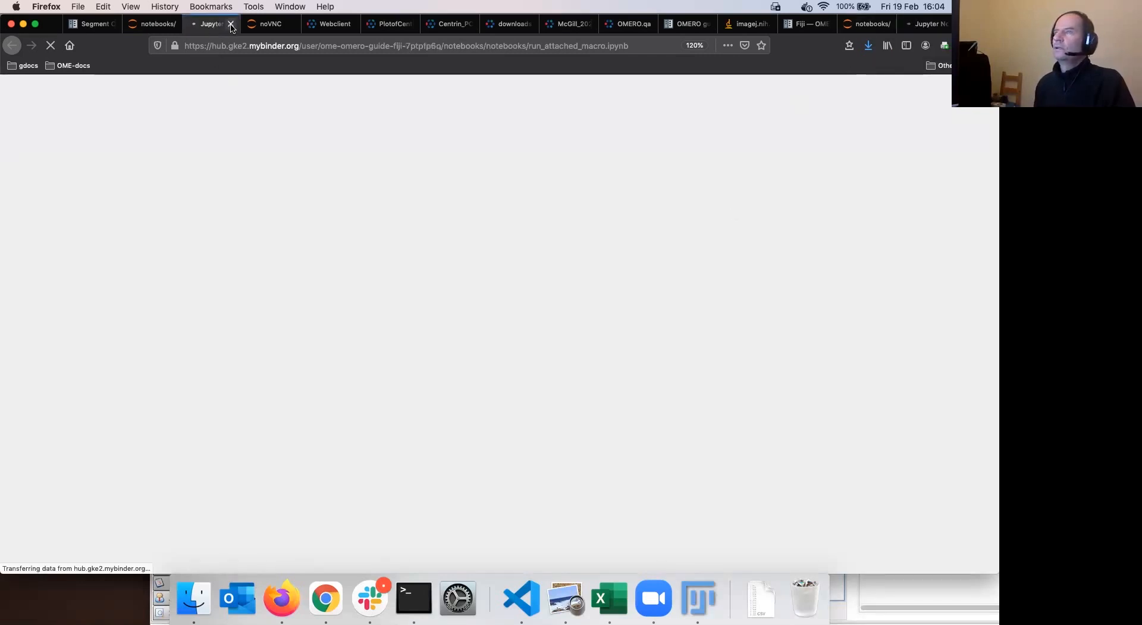
left_click(228, 27)
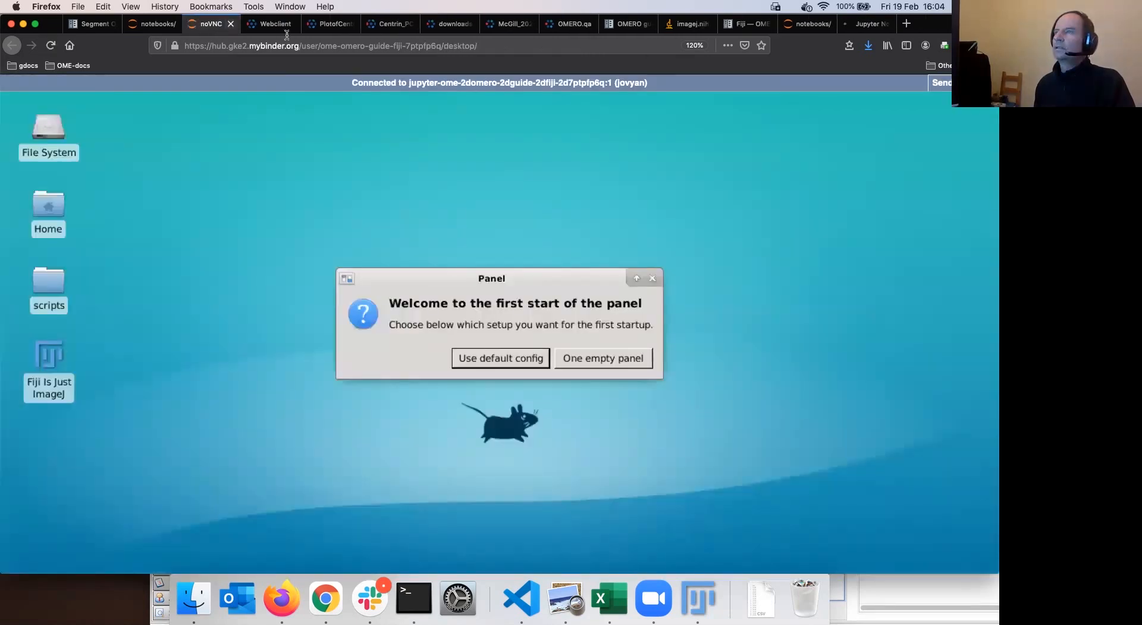
left_click(870, 30)
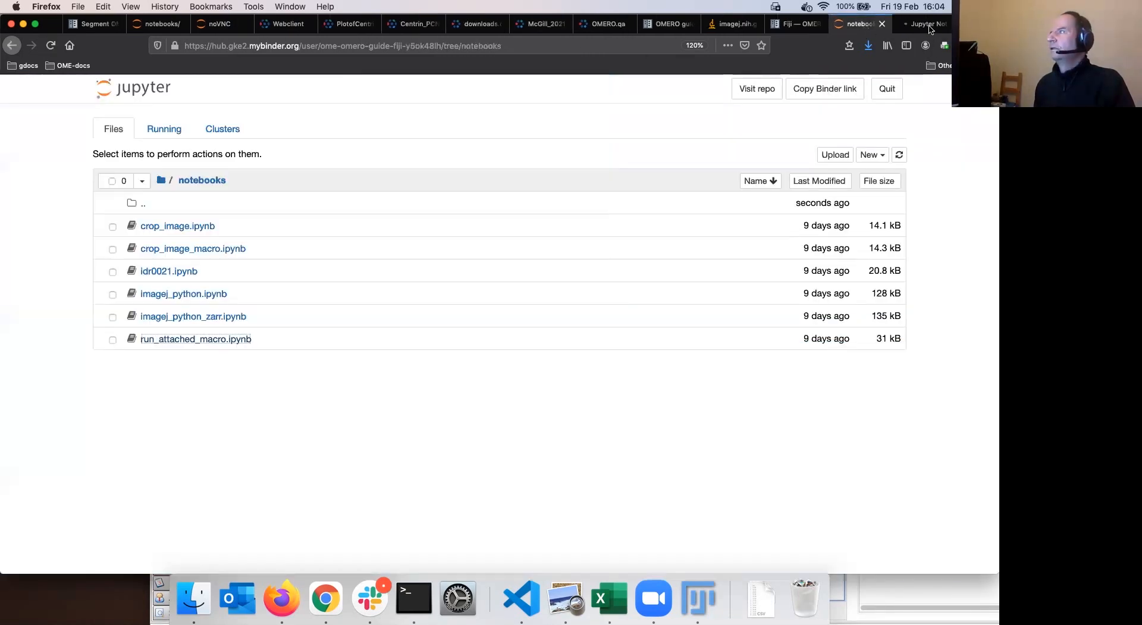
left_click(930, 26)
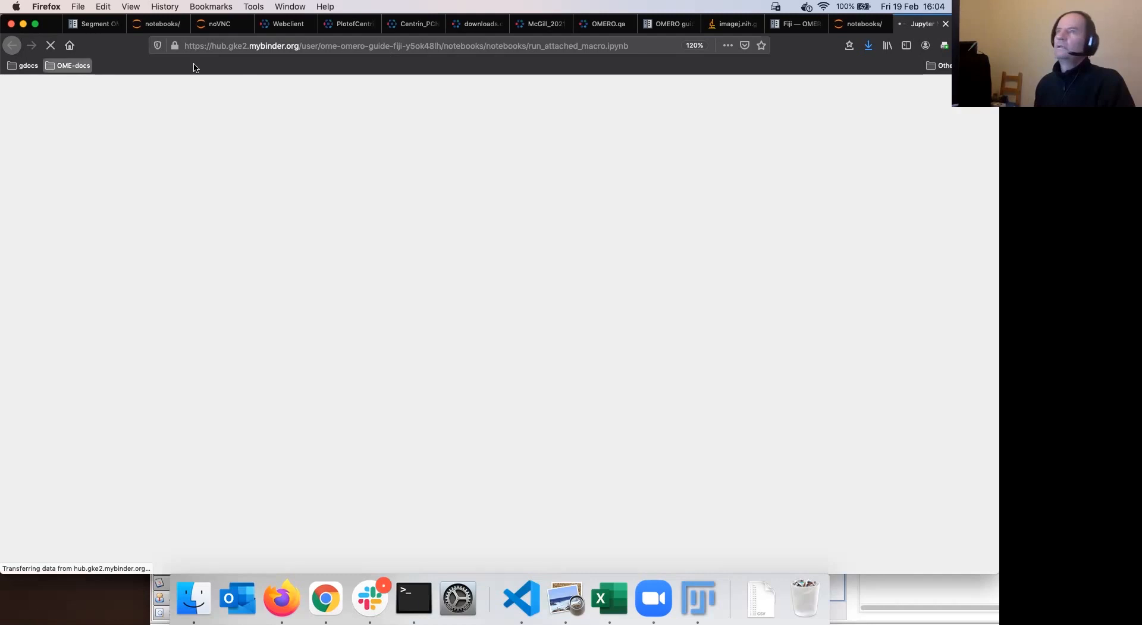
left_click(946, 24)
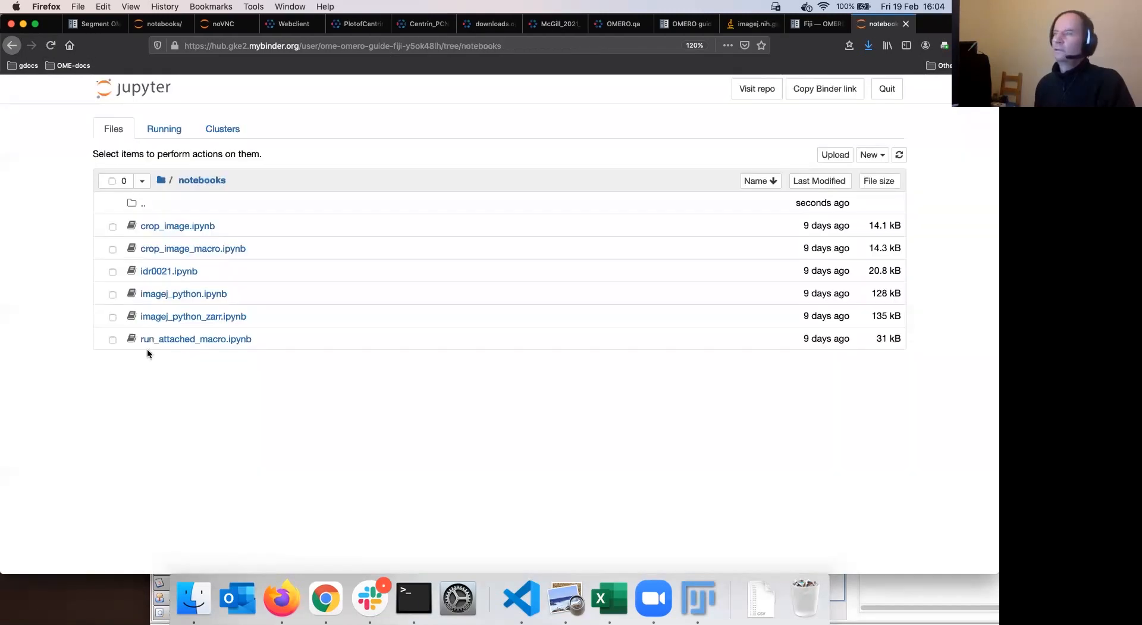
Reopen run_attached_macro.ipynb from the notebooks list, then return to the OMERO guides Fiji page
left_click(176, 340)
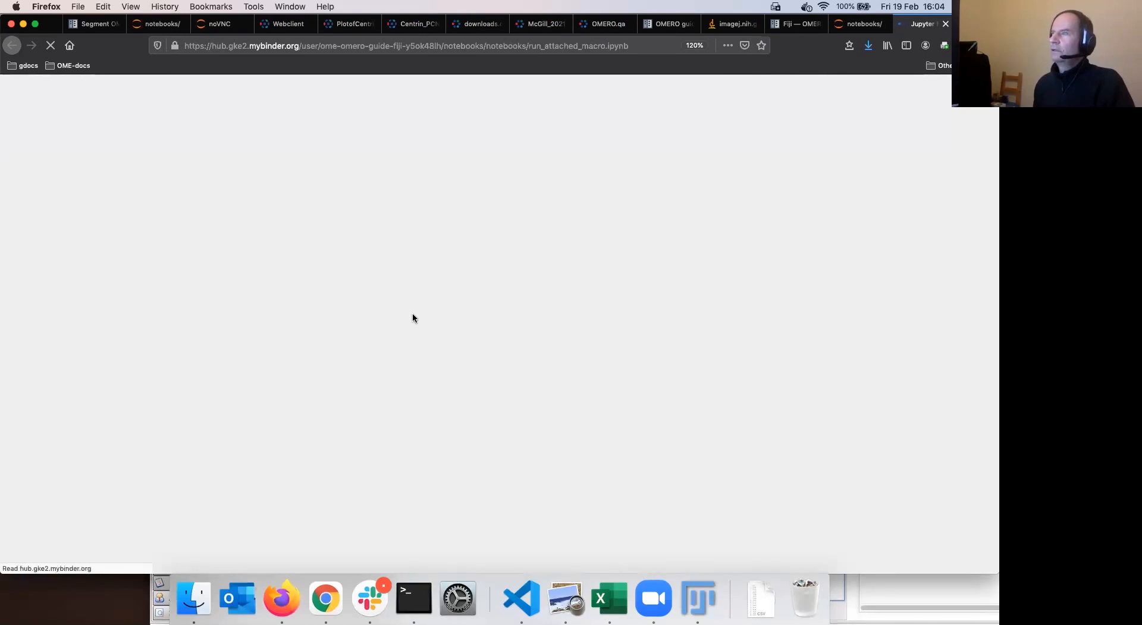
left_click(860, 28)
left_click(926, 27)
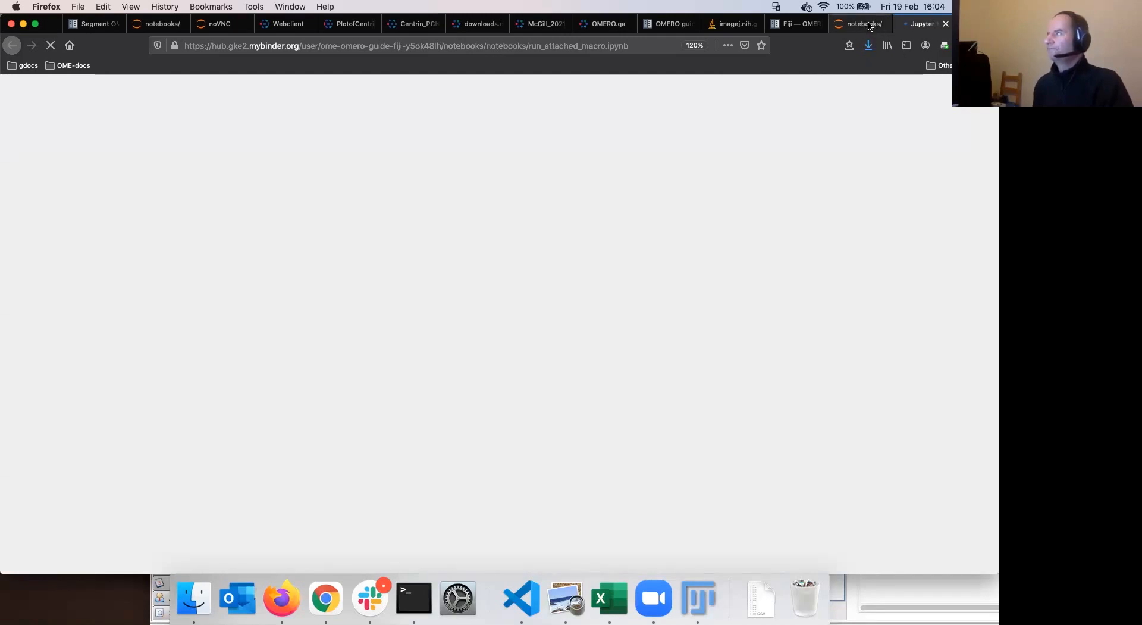
left_click(798, 24)
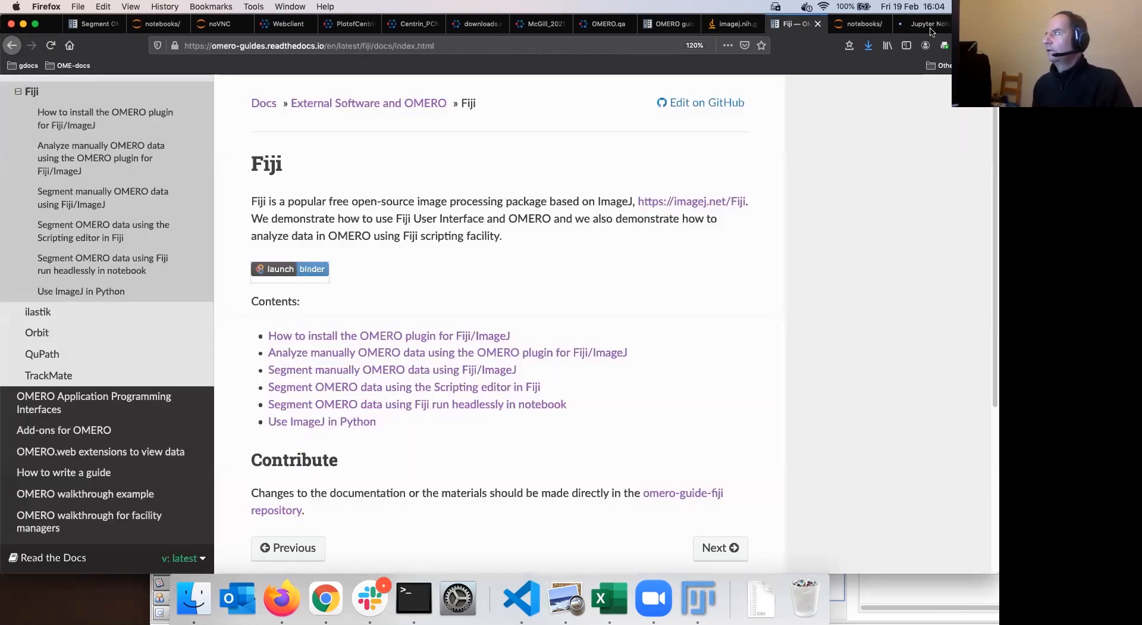
left_click(930, 29)
left_click(798, 25)
left_click(867, 25)
left_click(922, 28)
left_click(810, 29)
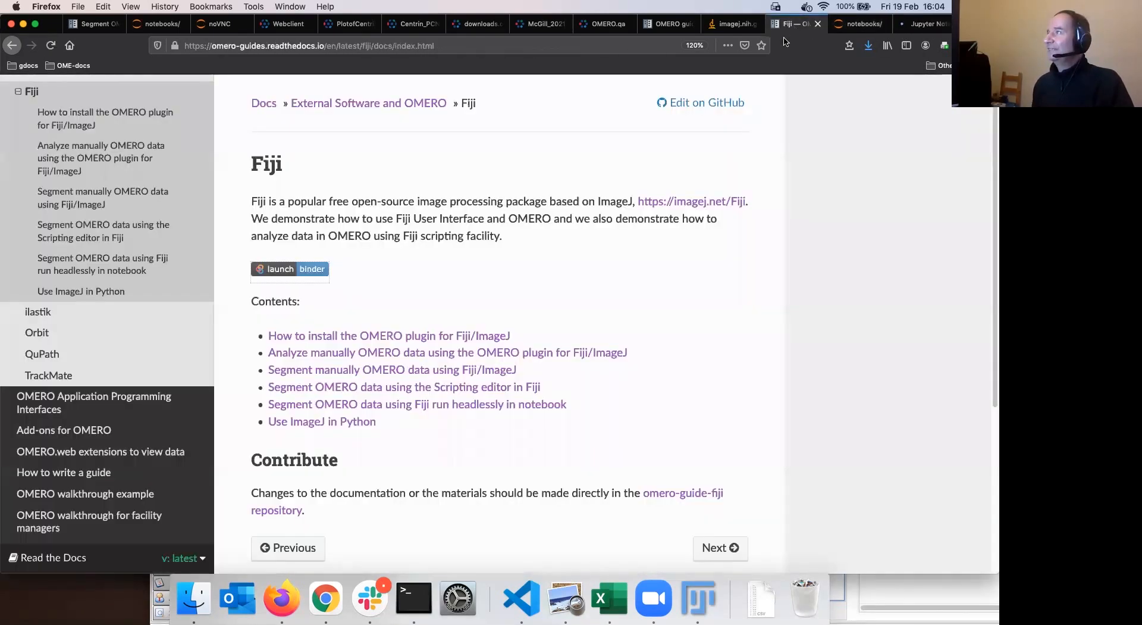
Launch a new Binder session in a background tab from the Fiji guide's launch binder badge
right_click(289, 269)
left_click(322, 276)
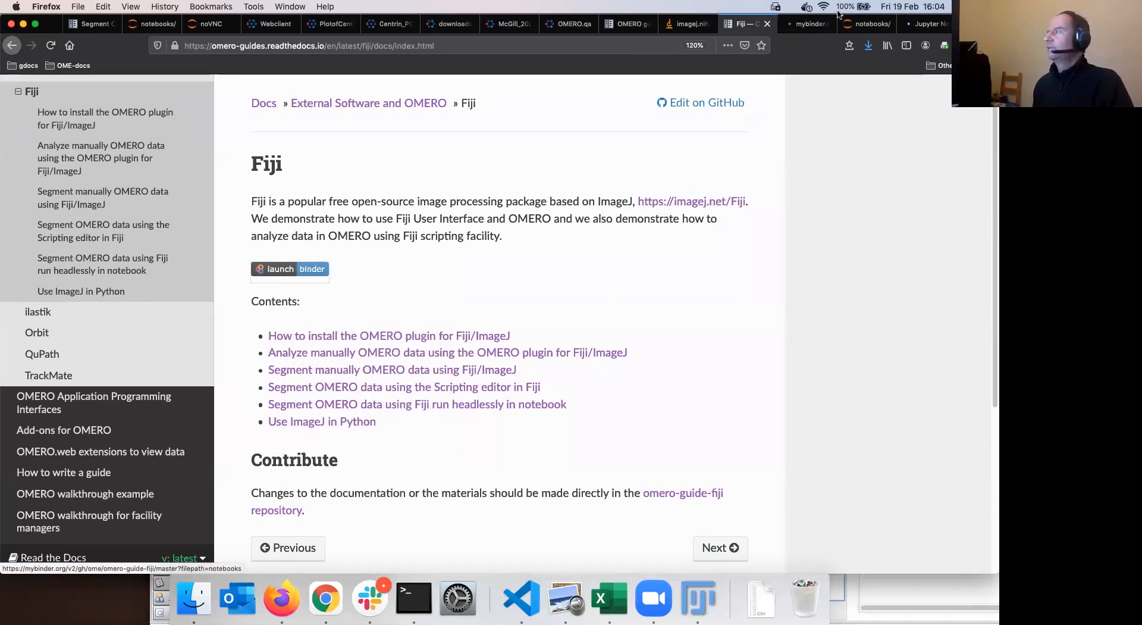
left_click(810, 26)
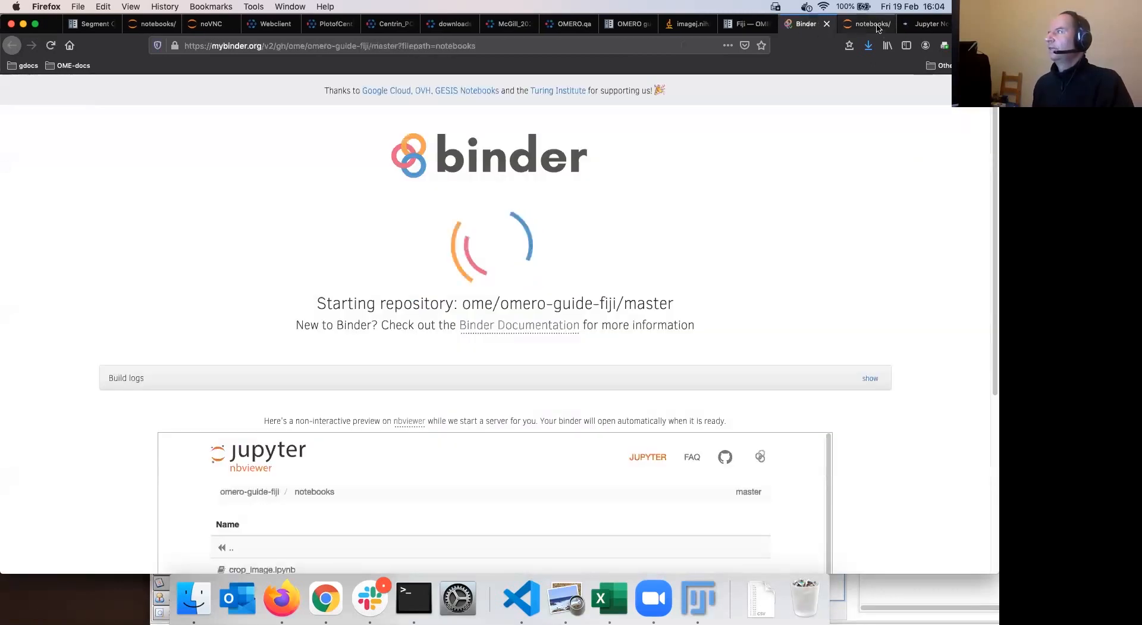
left_click(865, 25)
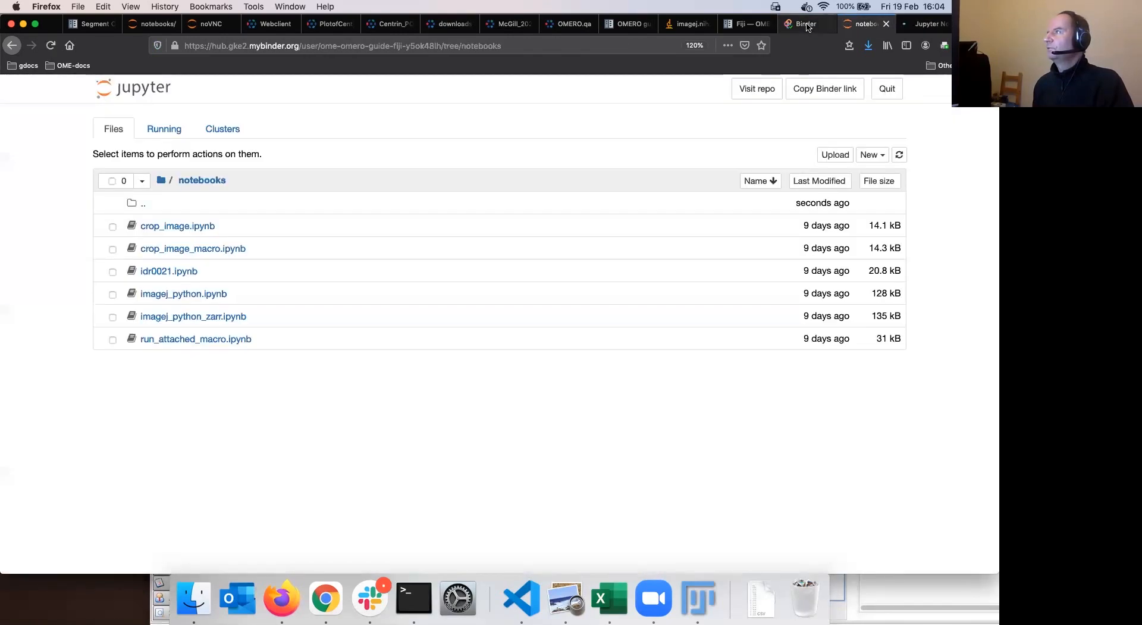
left_click(808, 25)
left_click(873, 25)
Wait for Binder to start until run_attached_macro loads with its Groovy kernel
left_click(925, 26)
left_click(869, 25)
left_click(926, 27)
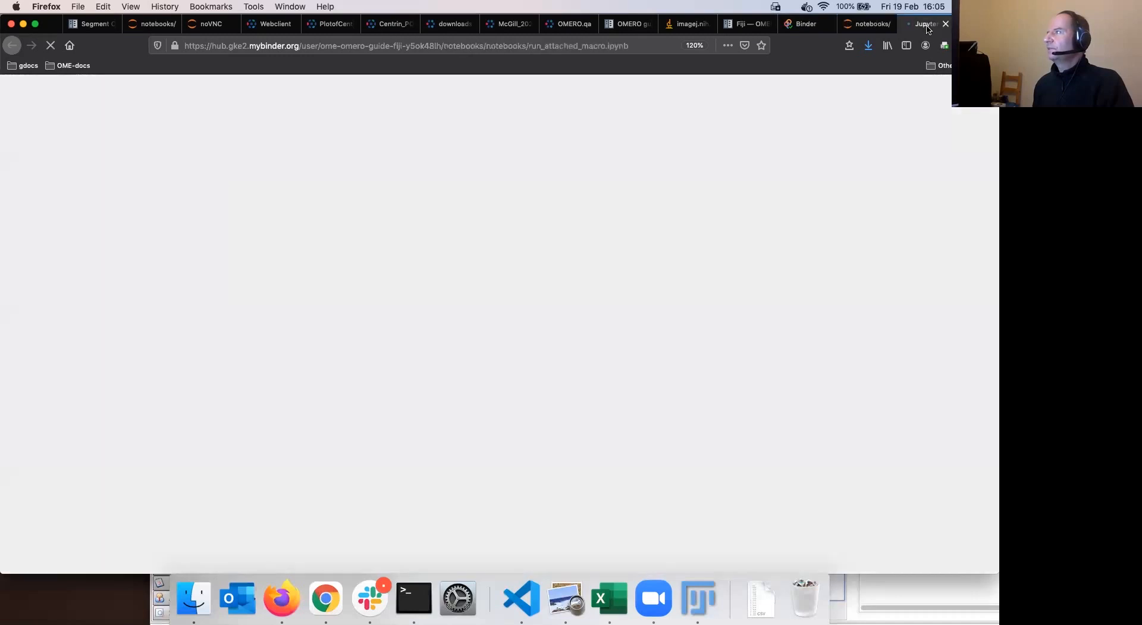
left_click(808, 31)
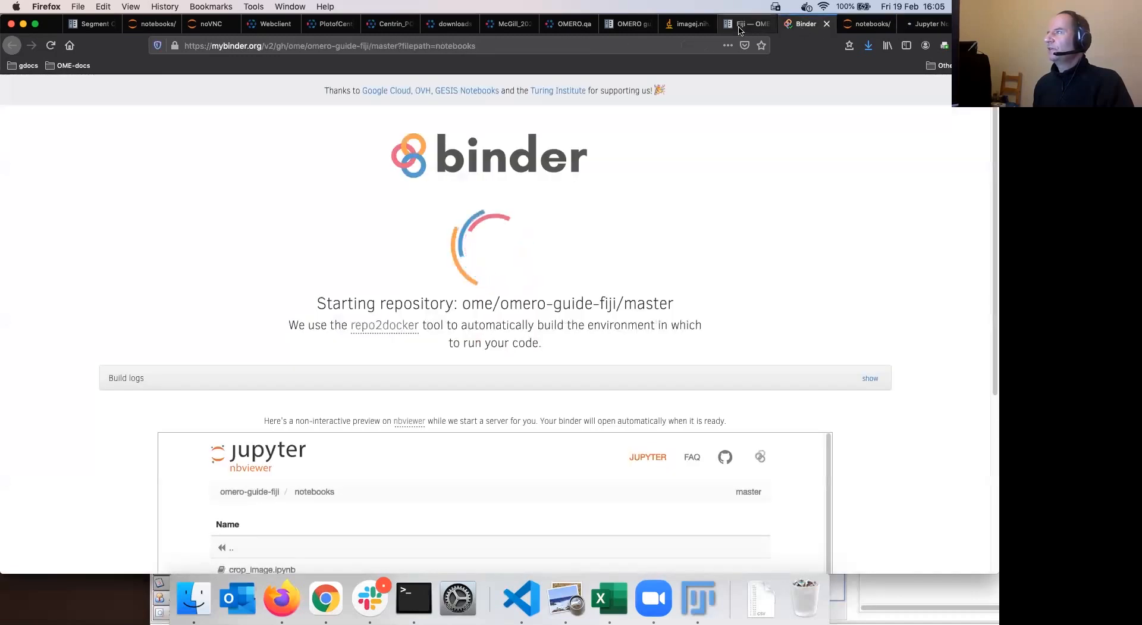
key("ctrl+shift+Tab")
left_click(922, 26)
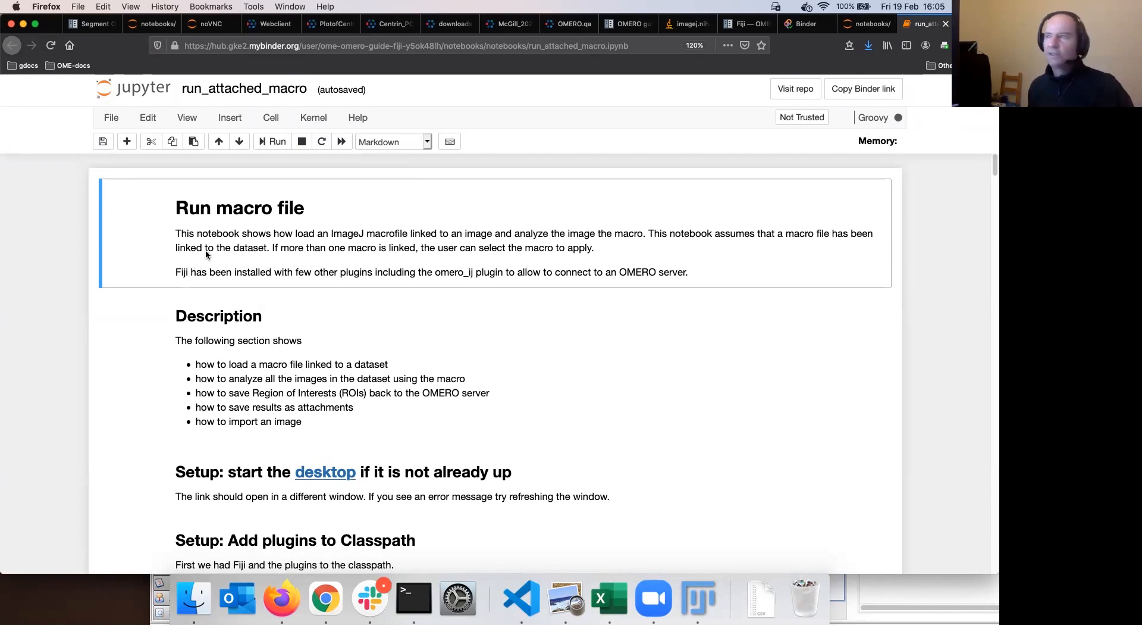
Run the intro and Description cells of run_attached_macro, then launch the noVNC desktop in a new tab
left_click(273, 146)
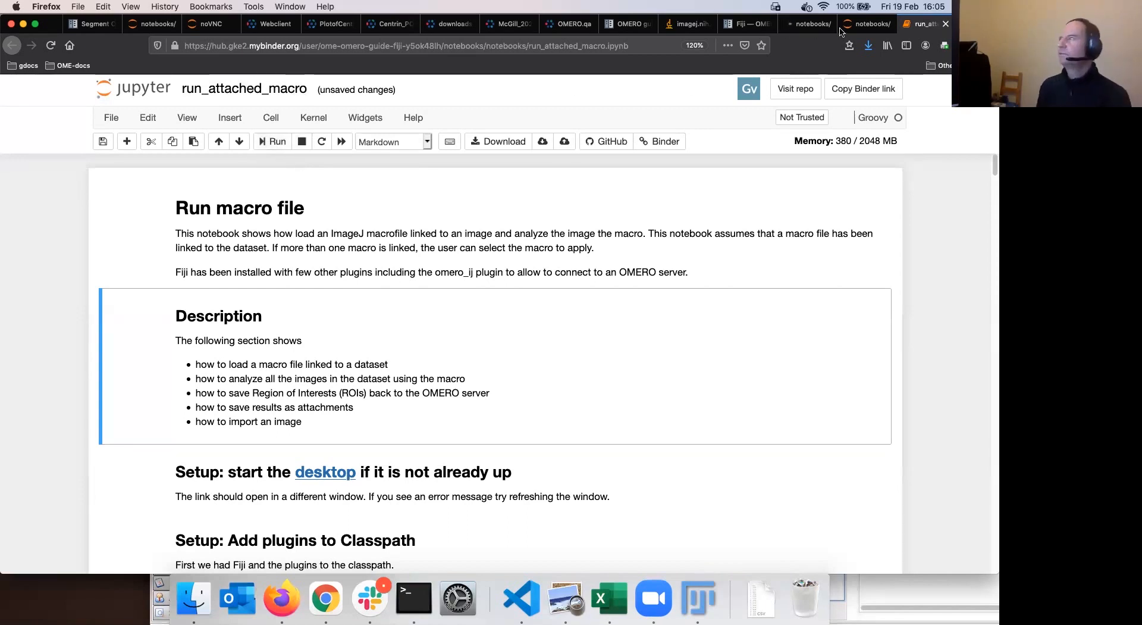
key("ctrl+shift+Tab")
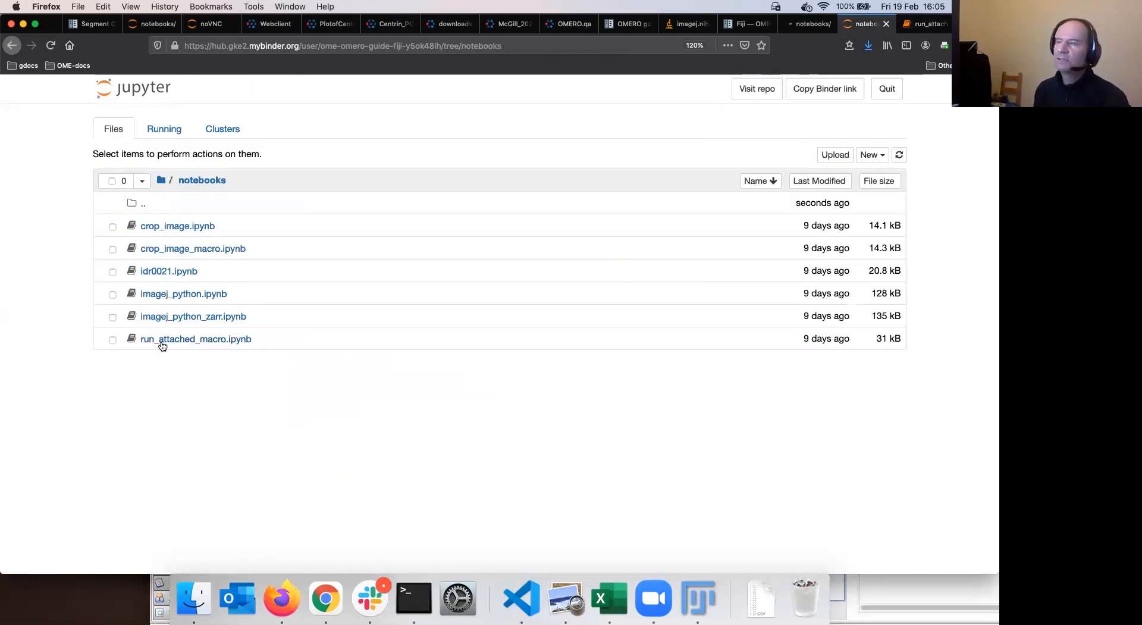
left_click(926, 25)
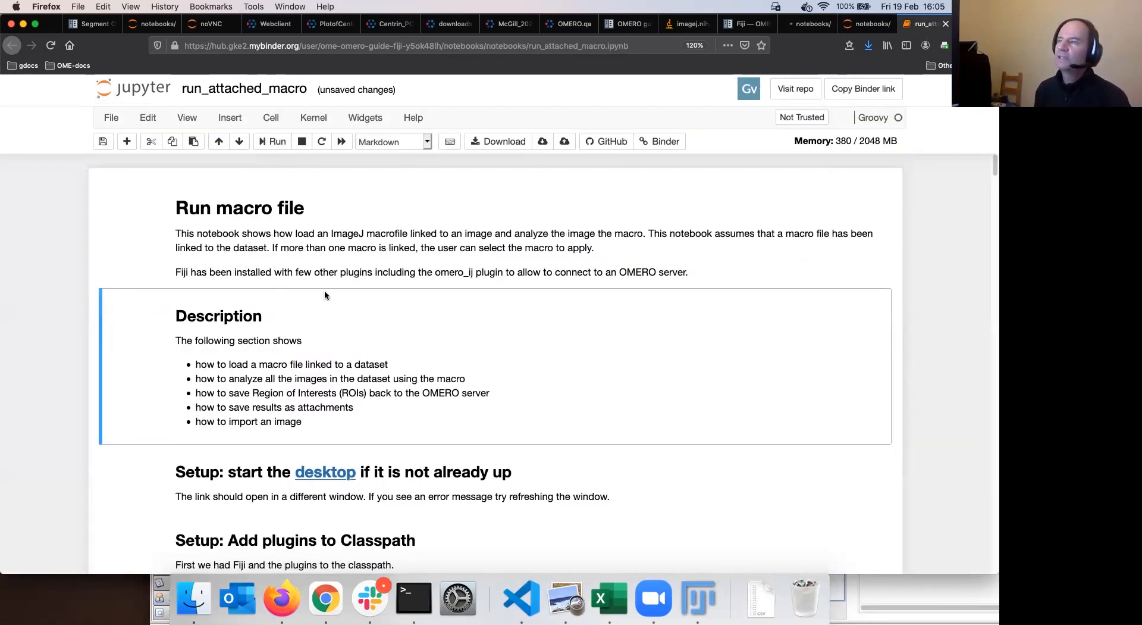
left_click(274, 143)
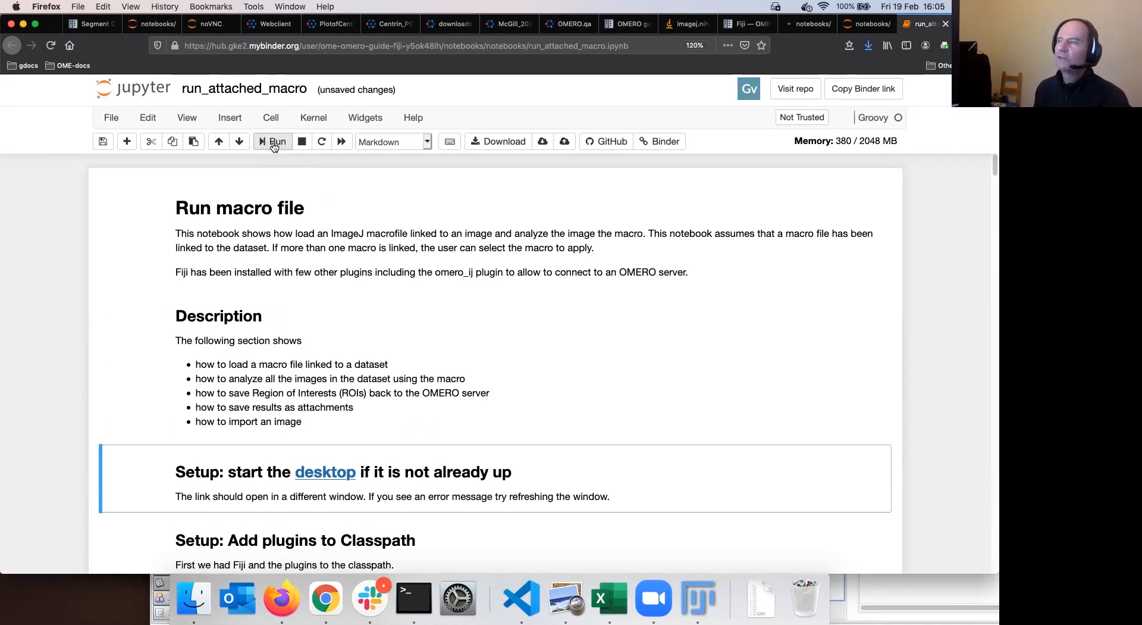
left_click(329, 478)
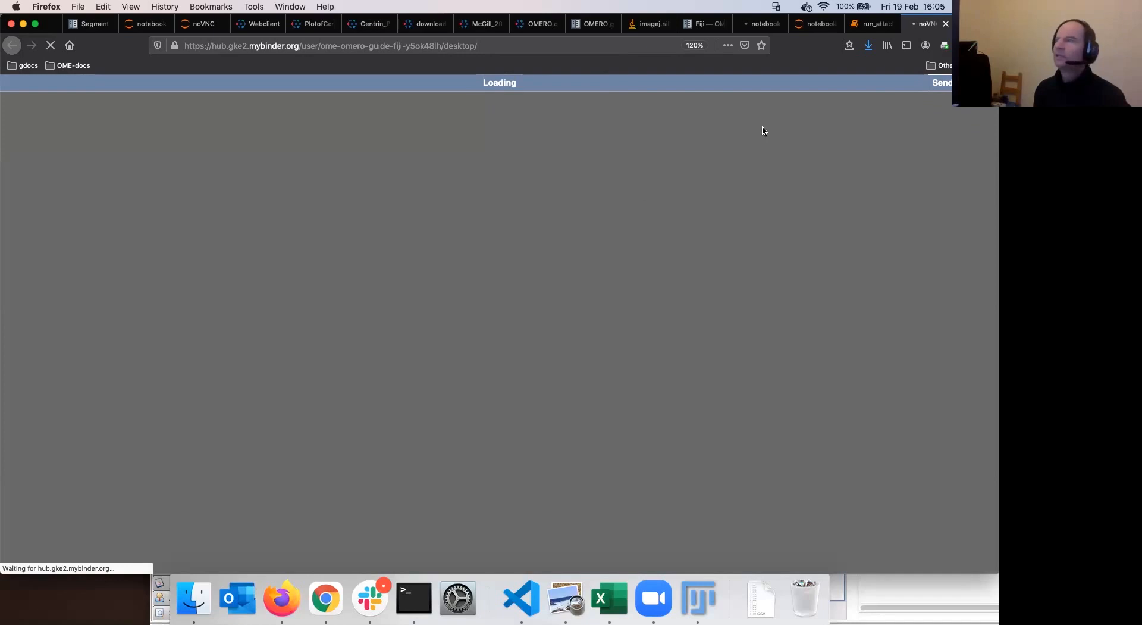
Check the loading noVNC desktop and run the desktop setup and Add plugins to Classpath cells
left_click(872, 31)
left_click(925, 27)
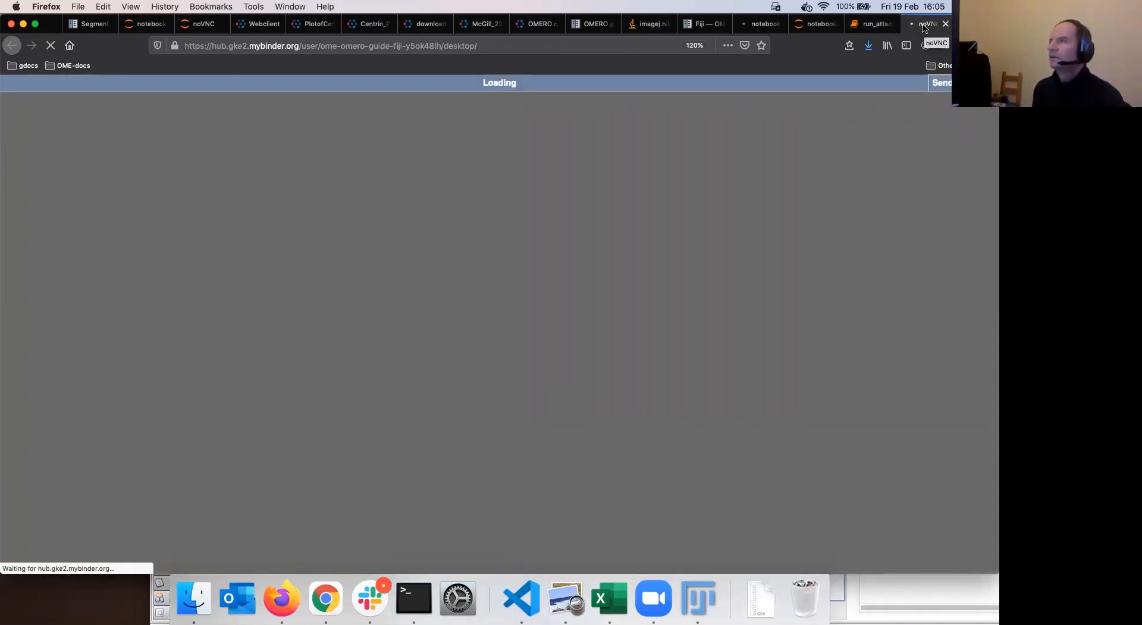
left_click(875, 25)
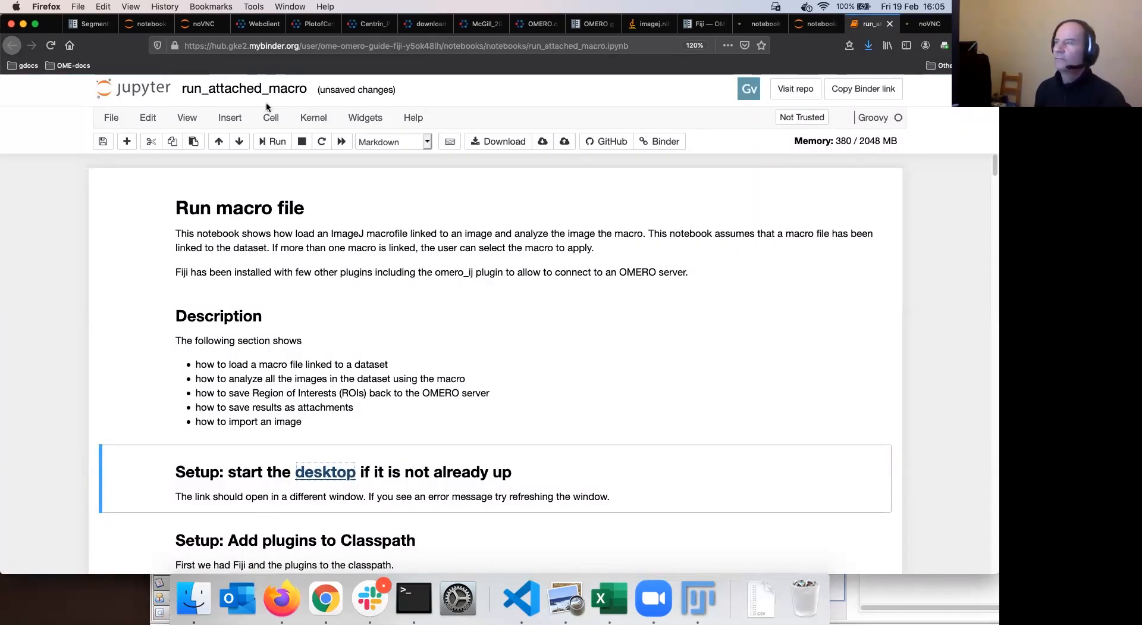
left_click(273, 142)
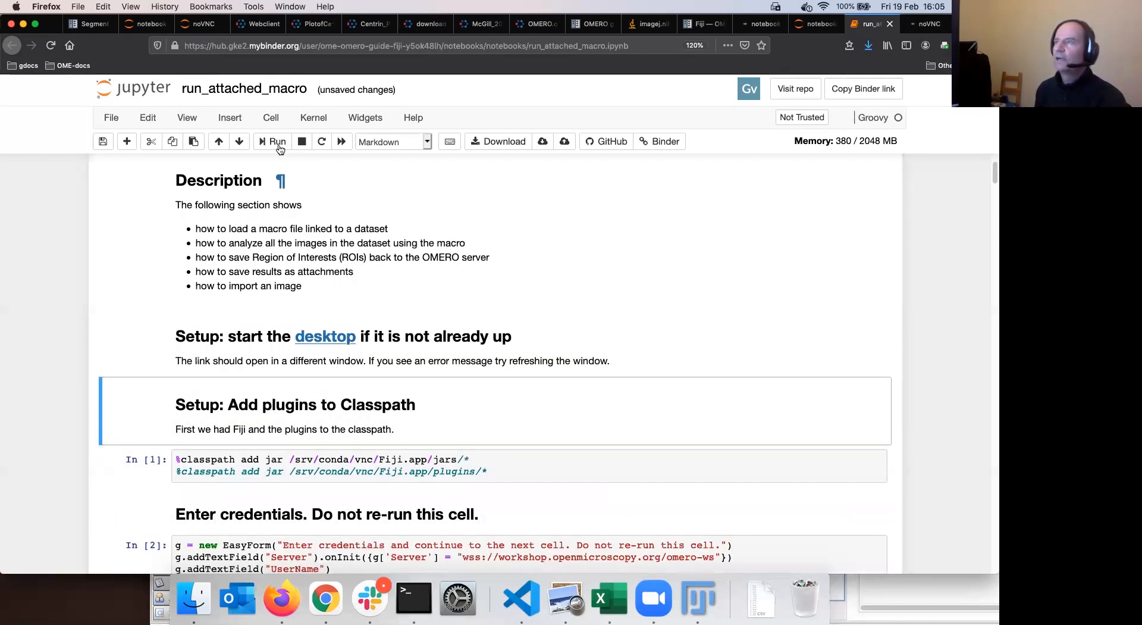
left_click(279, 144)
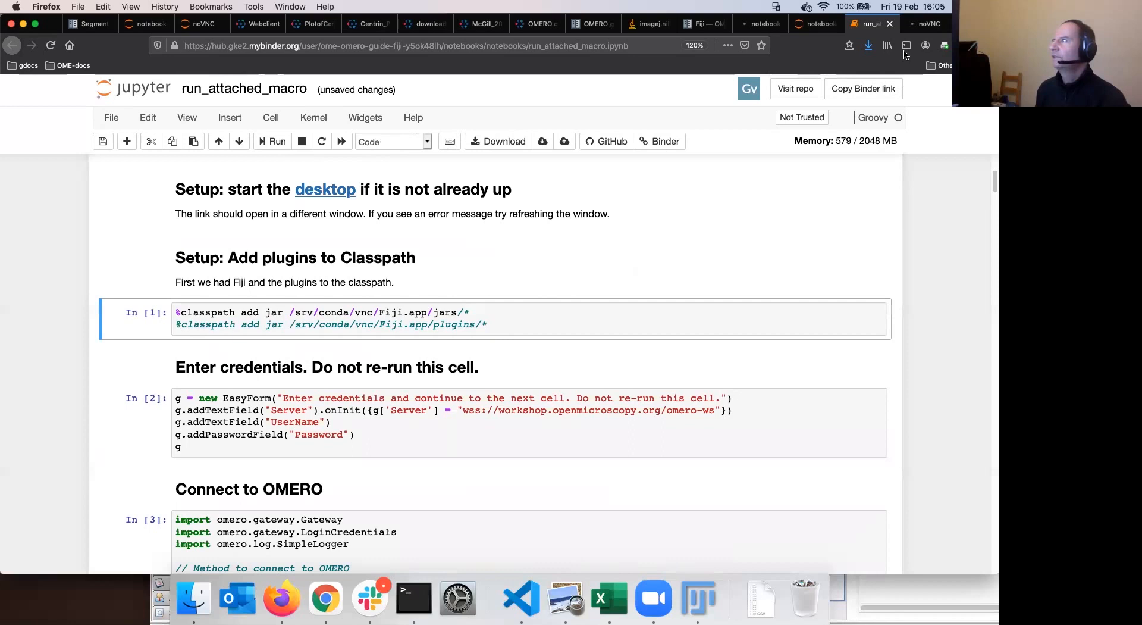
left_click(929, 26)
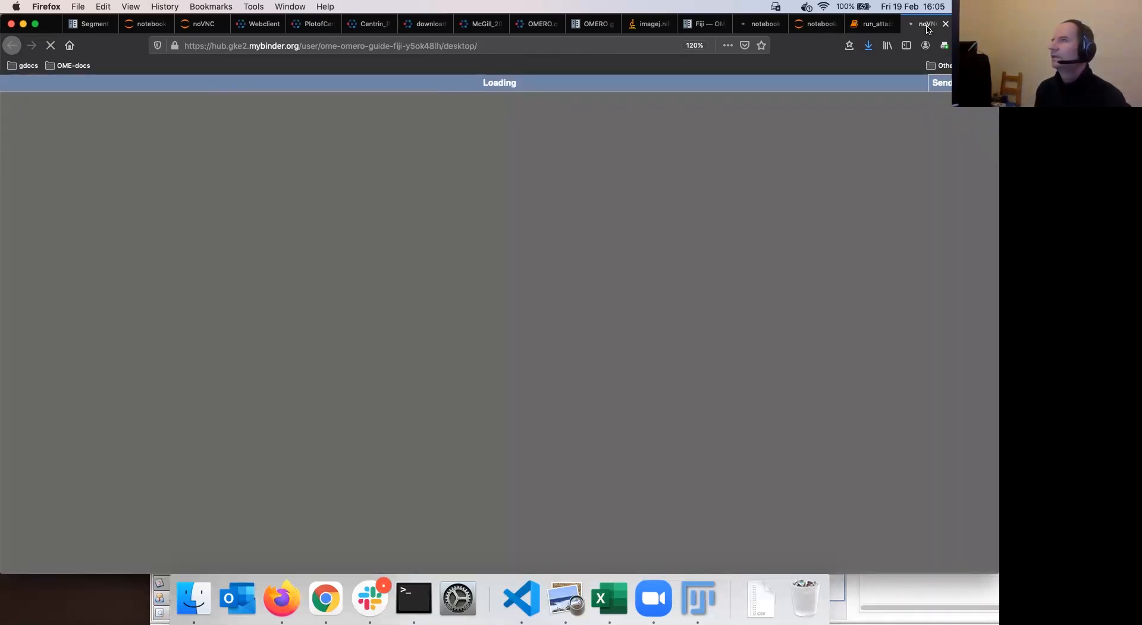
left_click(876, 25)
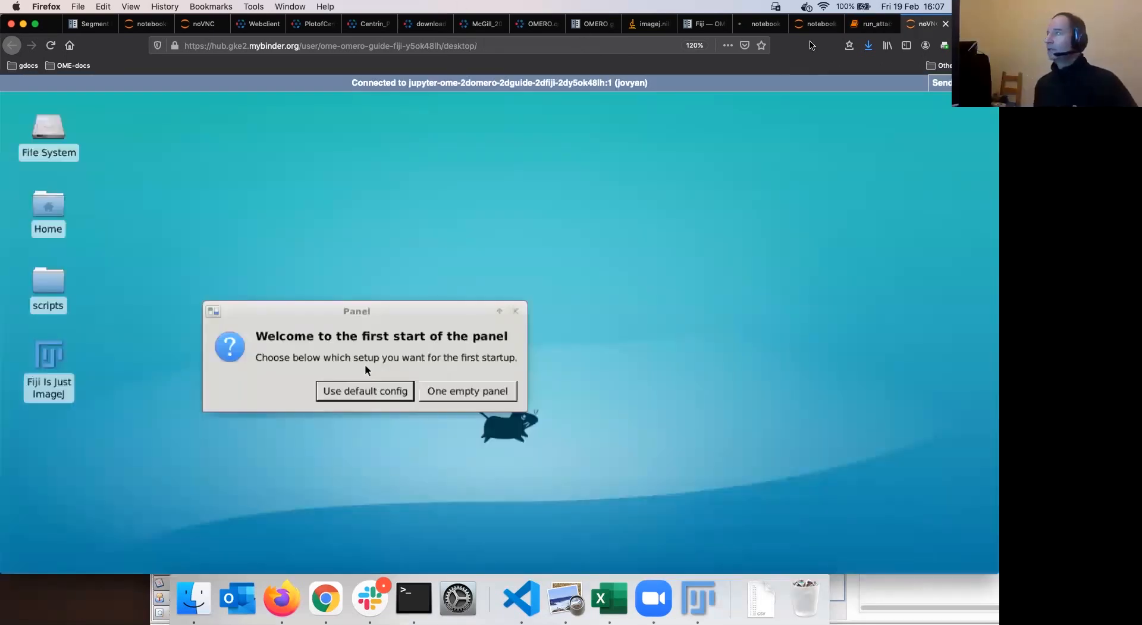
Review the mcgill-first-mmacro.ijm macro in VS Code, then move to the OMERO guides Fiji page
left_click(919, 24)
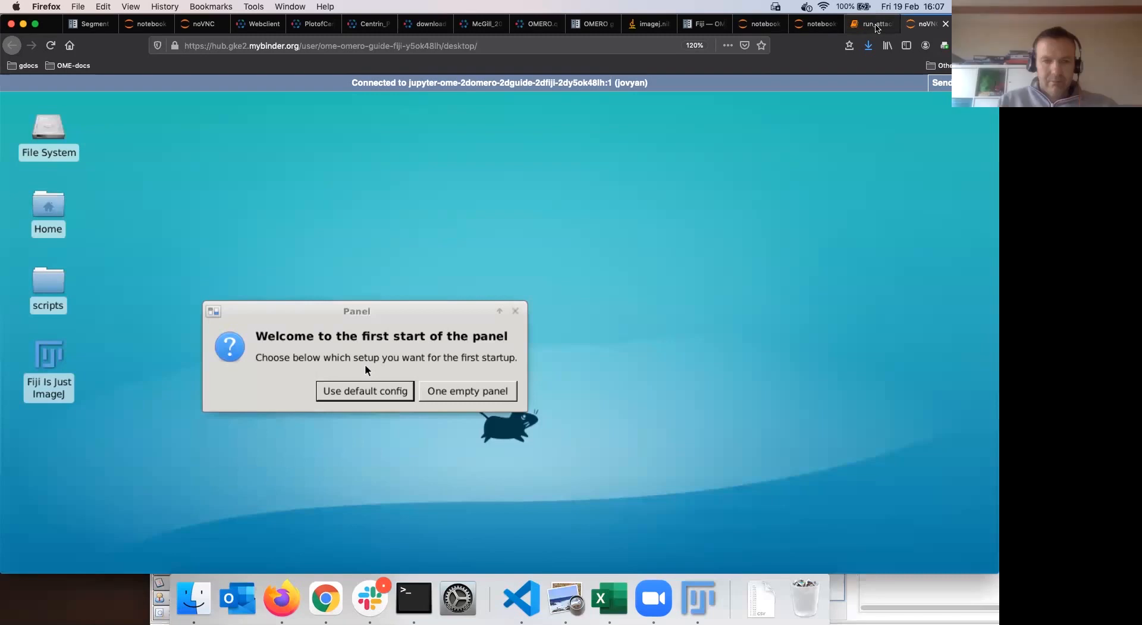
key("ctrl+shift+Tab")
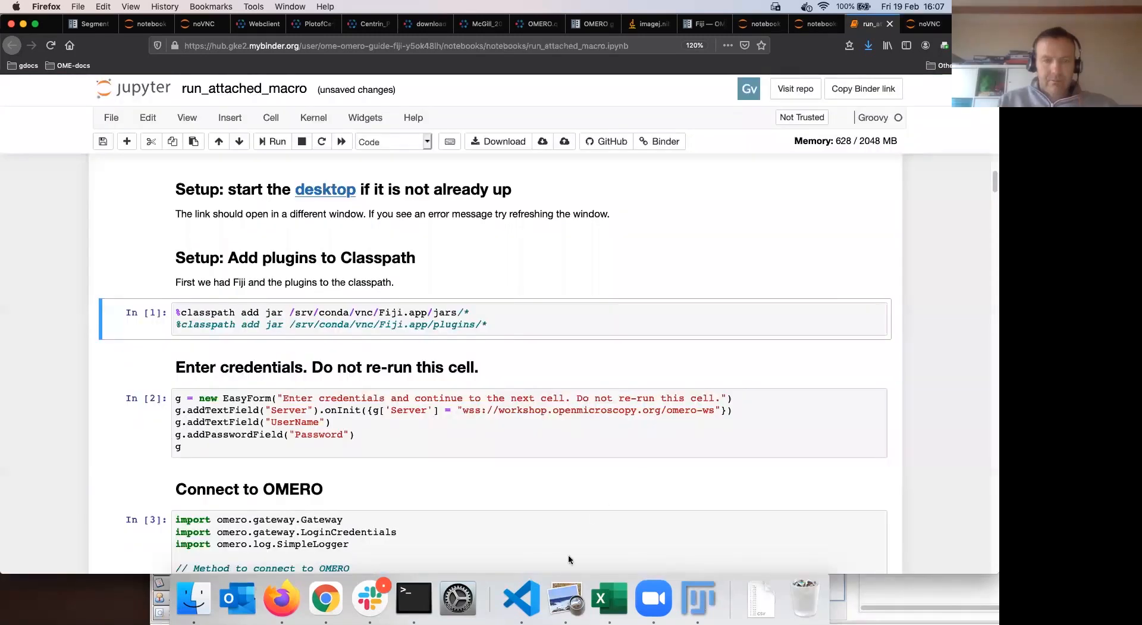
key("super+Tab")
left_click(698, 124)
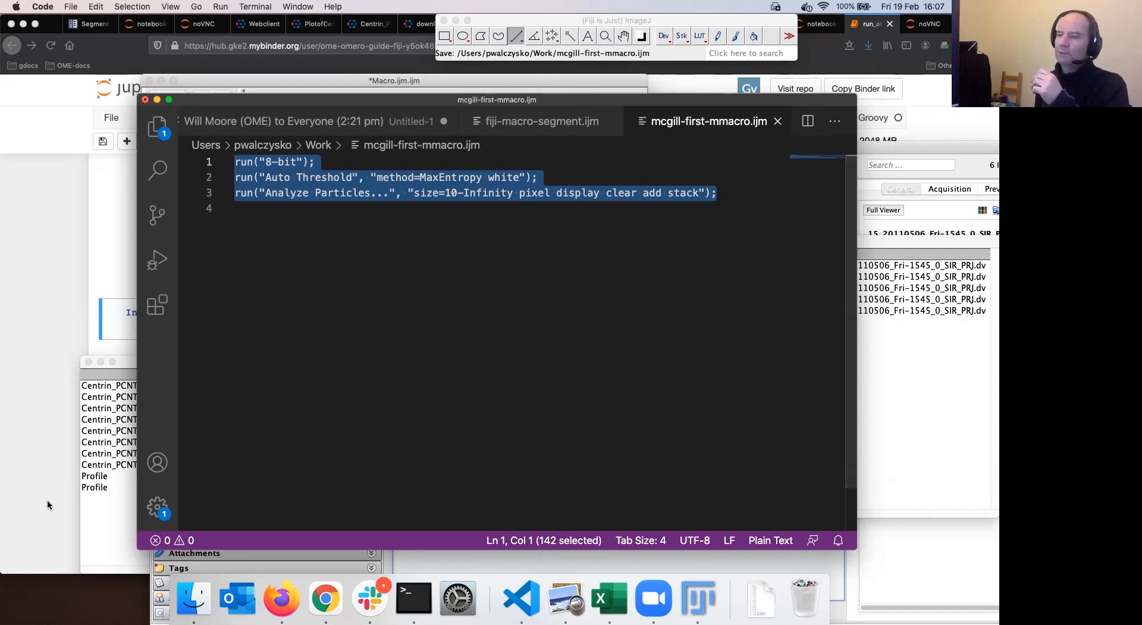
left_click(866, 23)
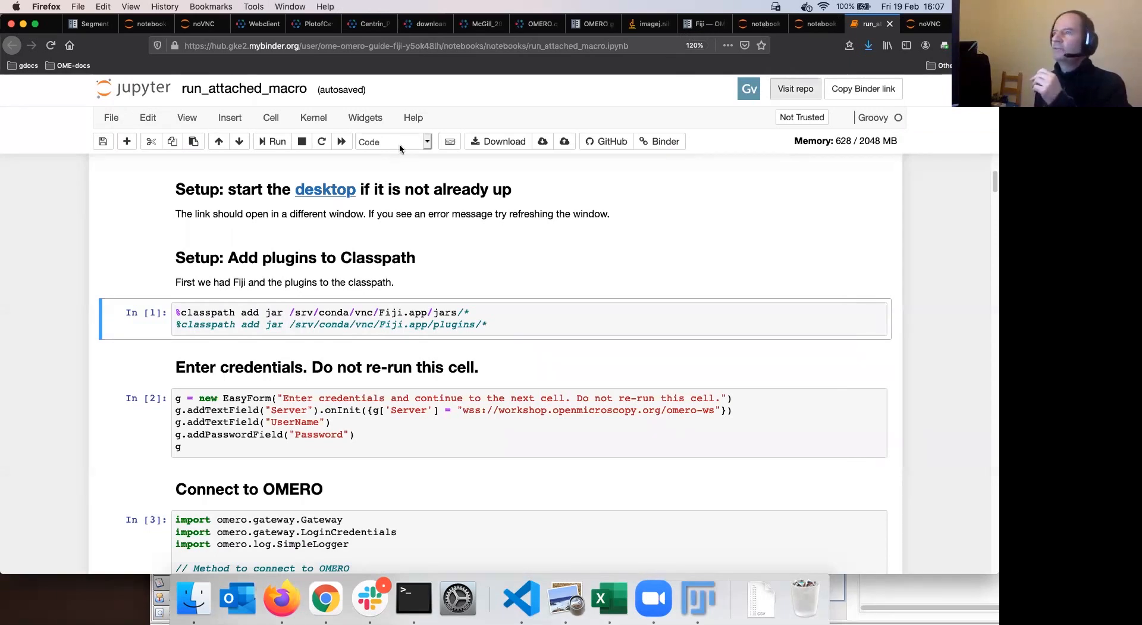
left_click(706, 25)
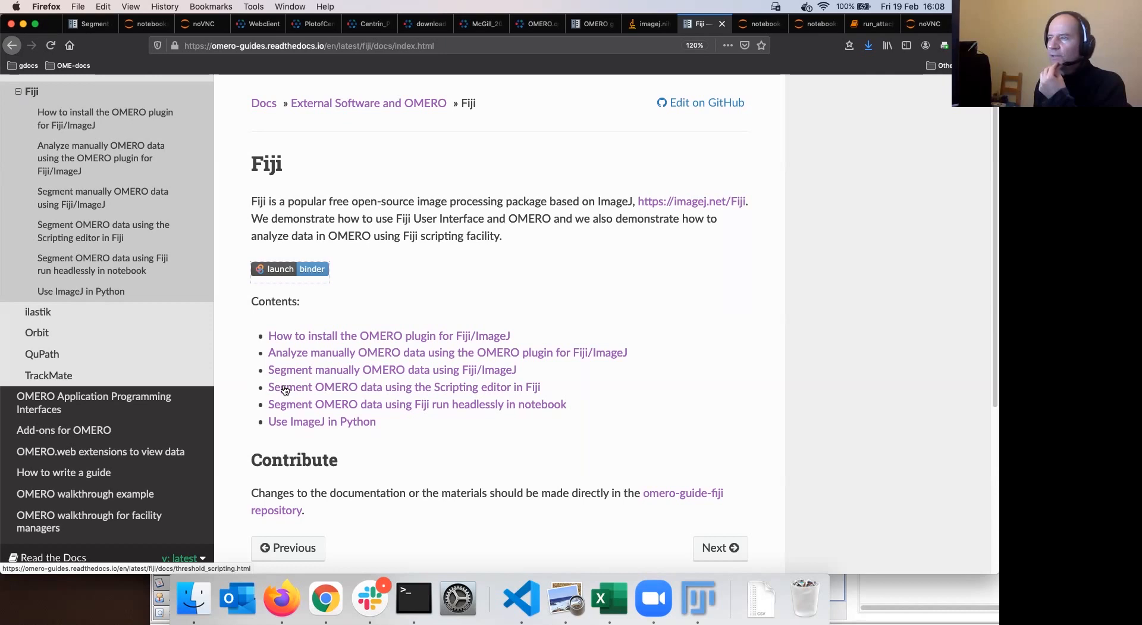
Open the 'Segment OMERO data using the Scripting editor in Fiji' guide and scroll through it
left_click(431, 391)
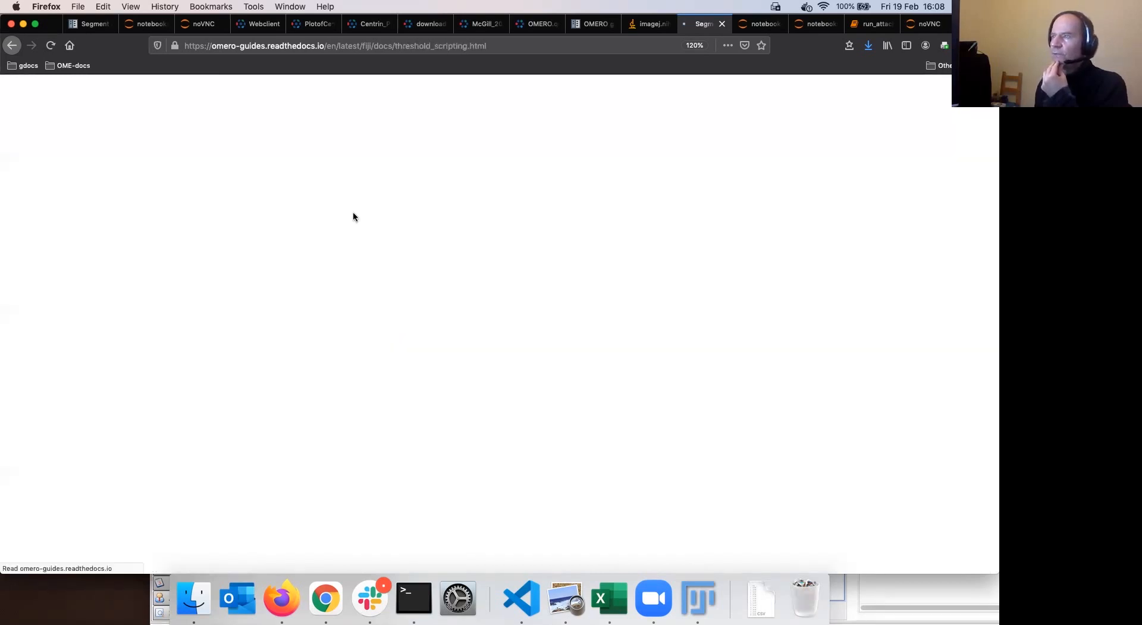
scroll(353, 205, "down", 3)
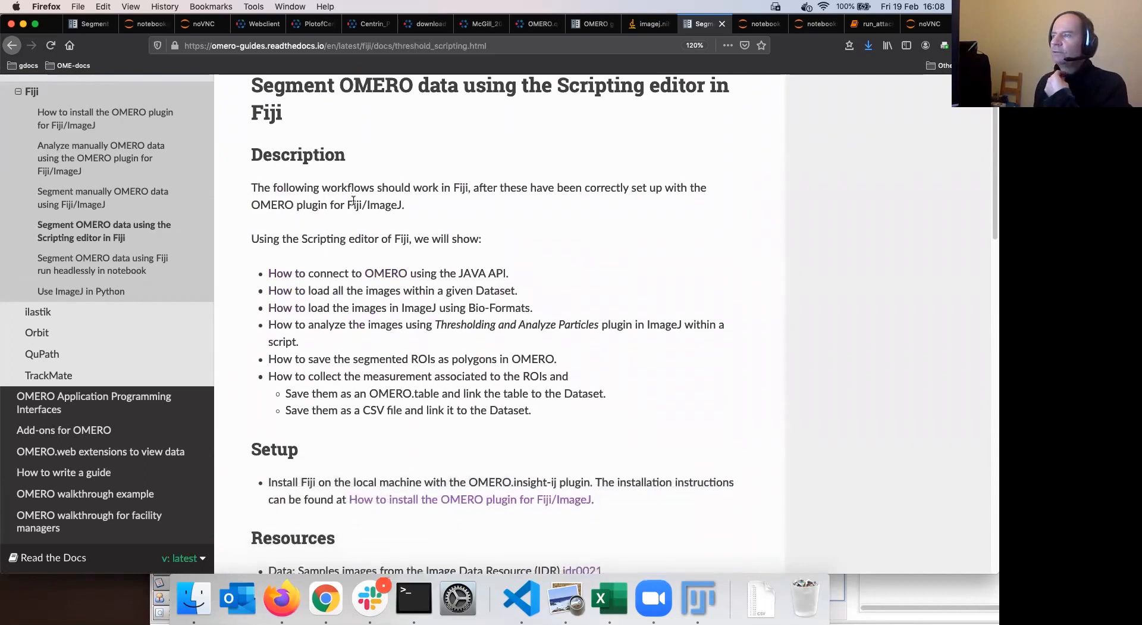
scroll(331, 261, "down", 1)
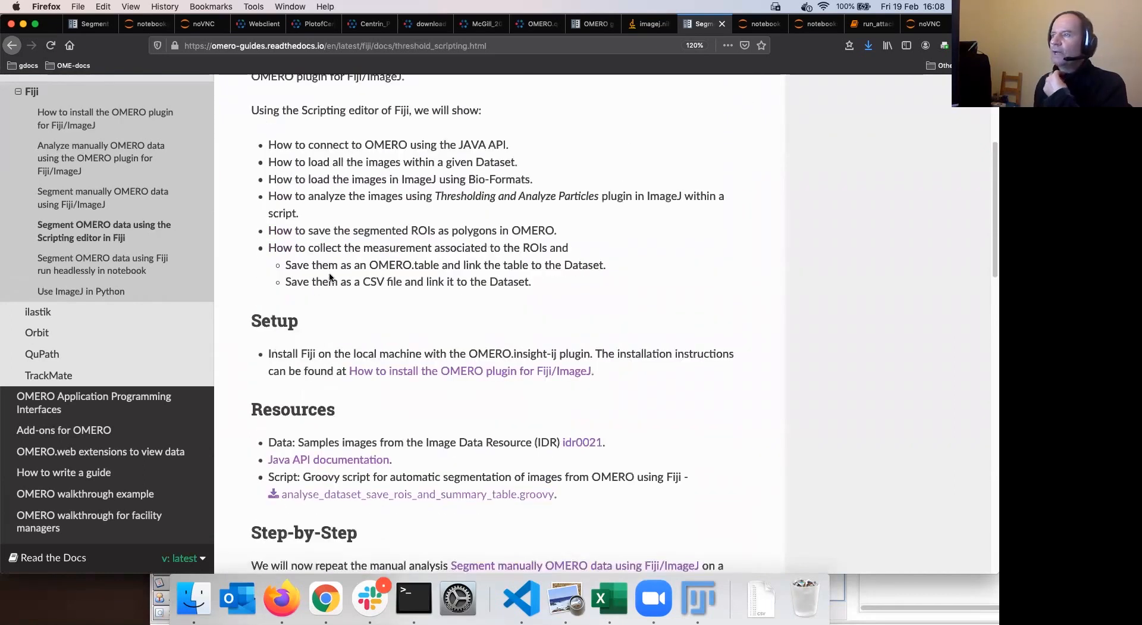
scroll(333, 265, "down", 4)
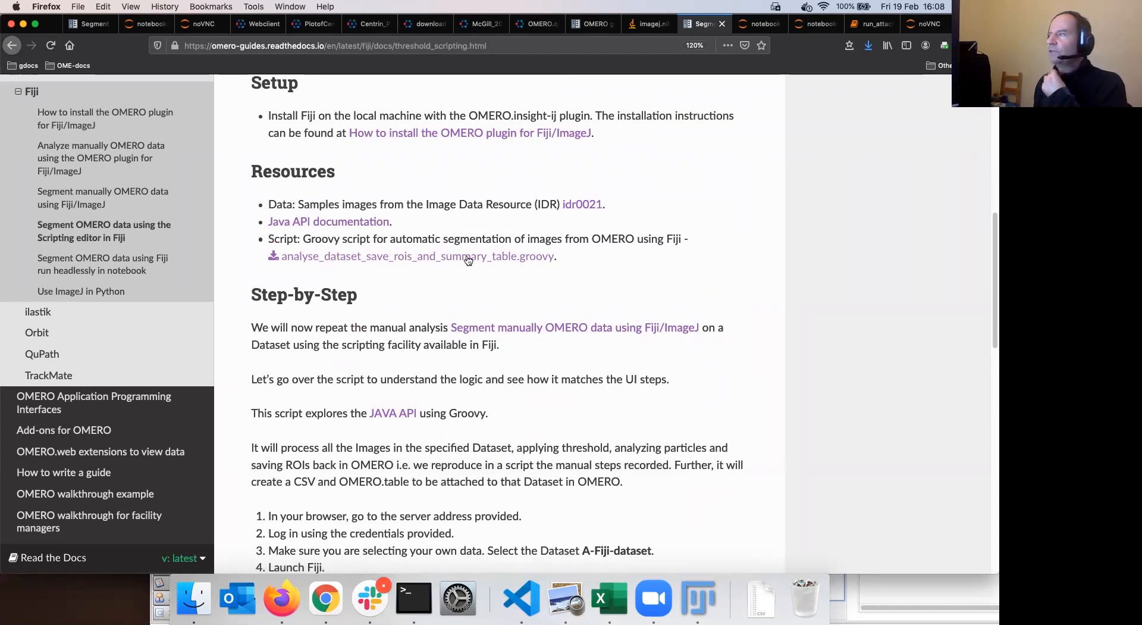
Download and save analyse_dataset_save_rois_and_summary_table.groovy, then view it in the Downloads stack
left_click(399, 260)
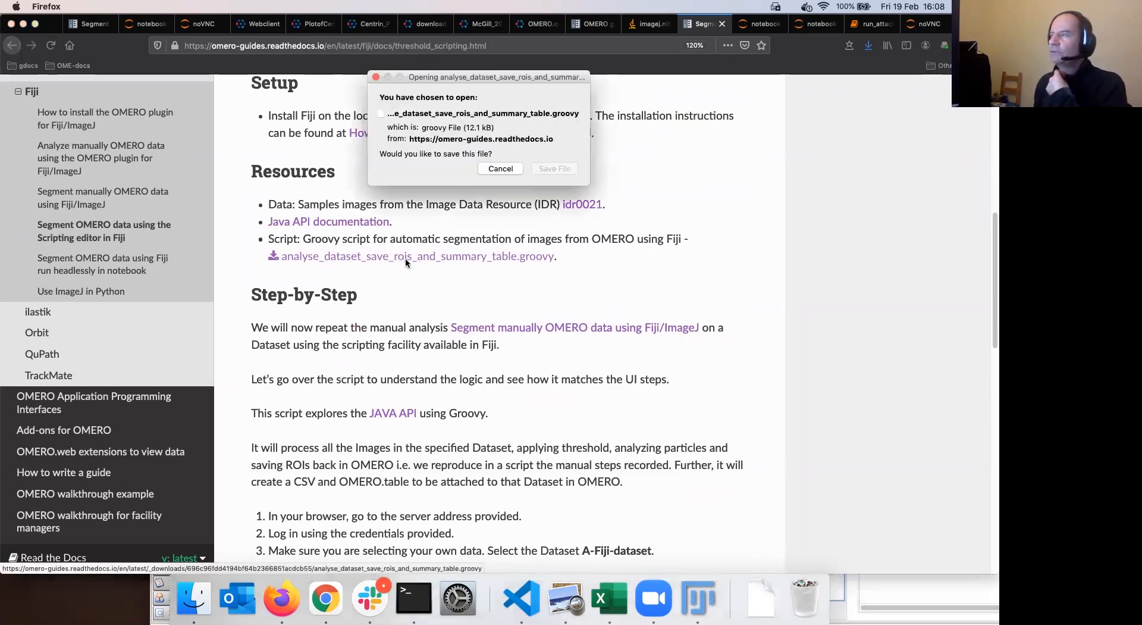
left_click(555, 168)
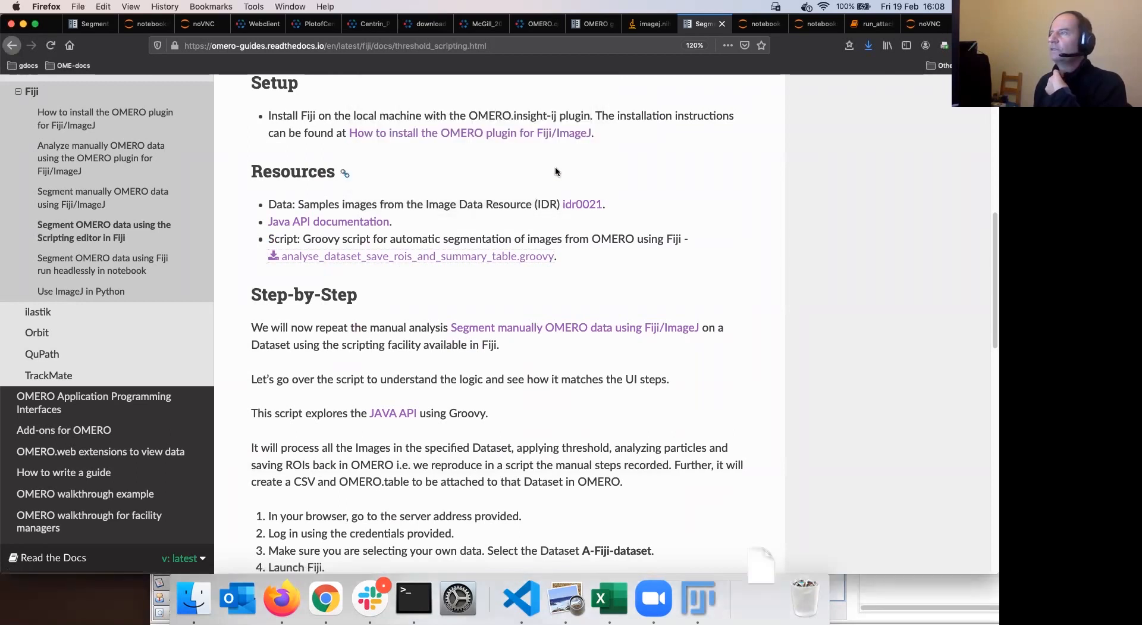
left_click(762, 592)
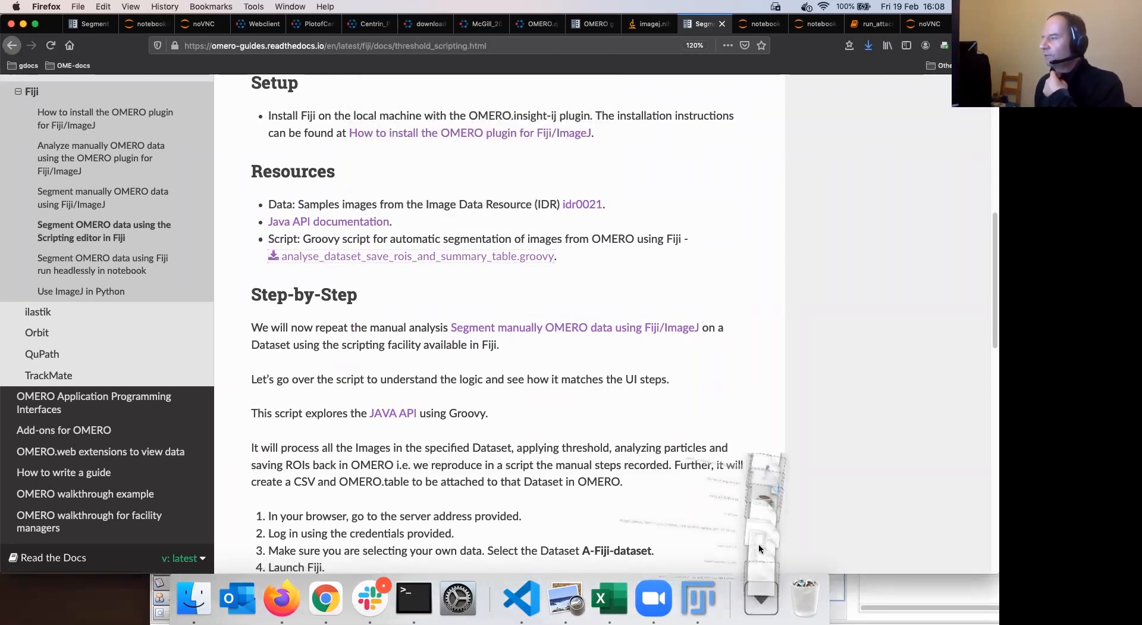
left_click_drag(762, 550, 536, 593)
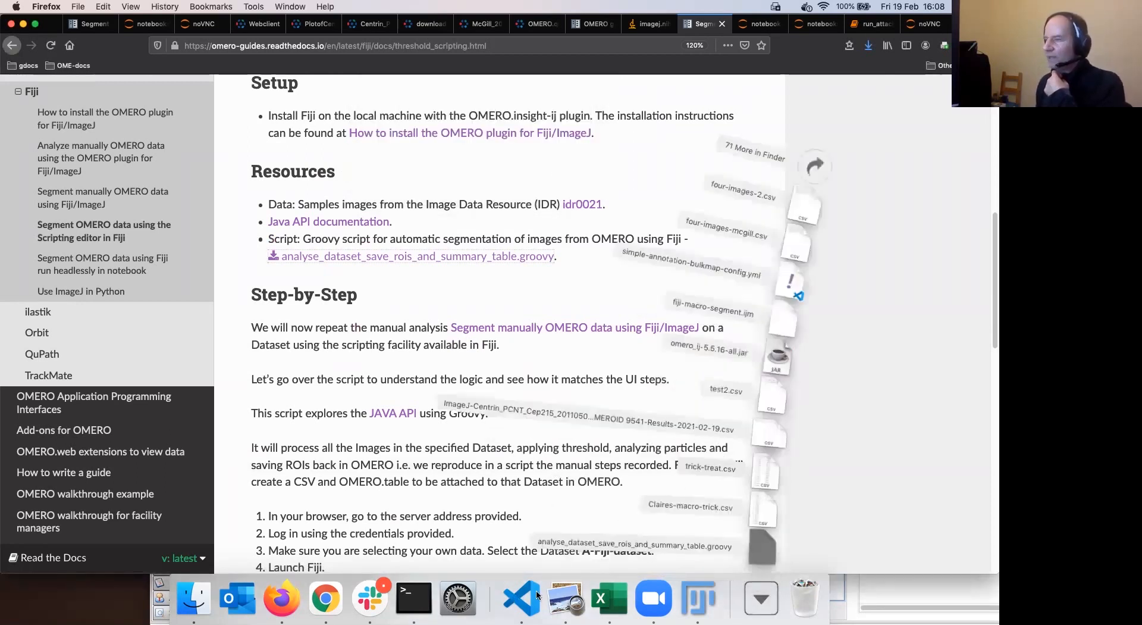
scroll(571, 422, "down", 1)
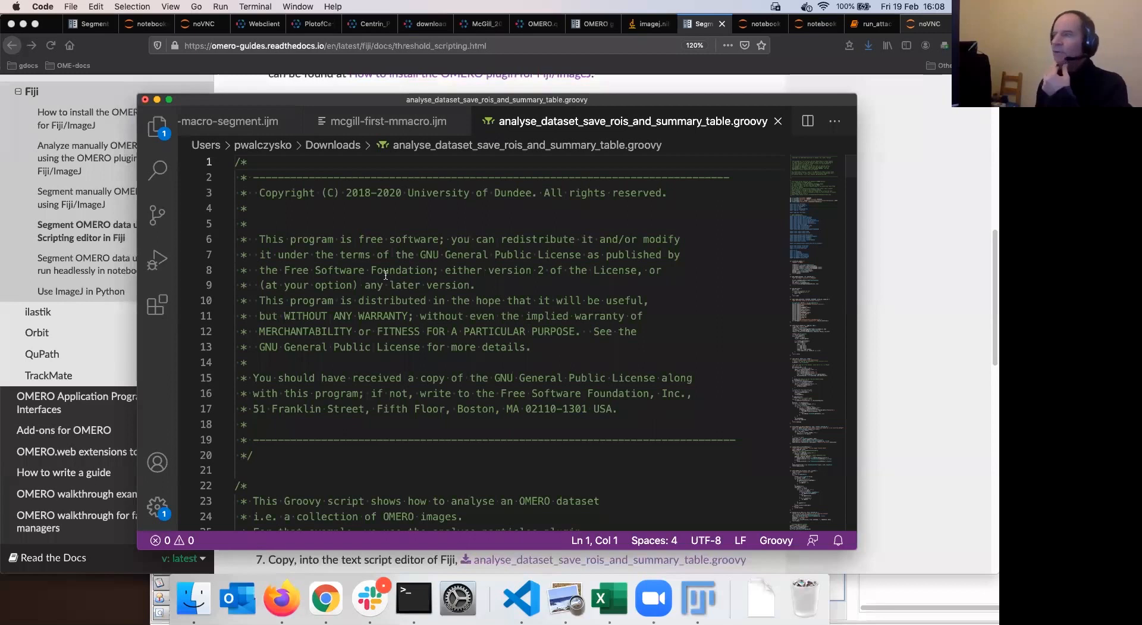
Scroll through the downloaded groovy script in Visual Studio Code to review it
scroll(386, 275, "down", 7)
scroll(387, 275, "down", 5)
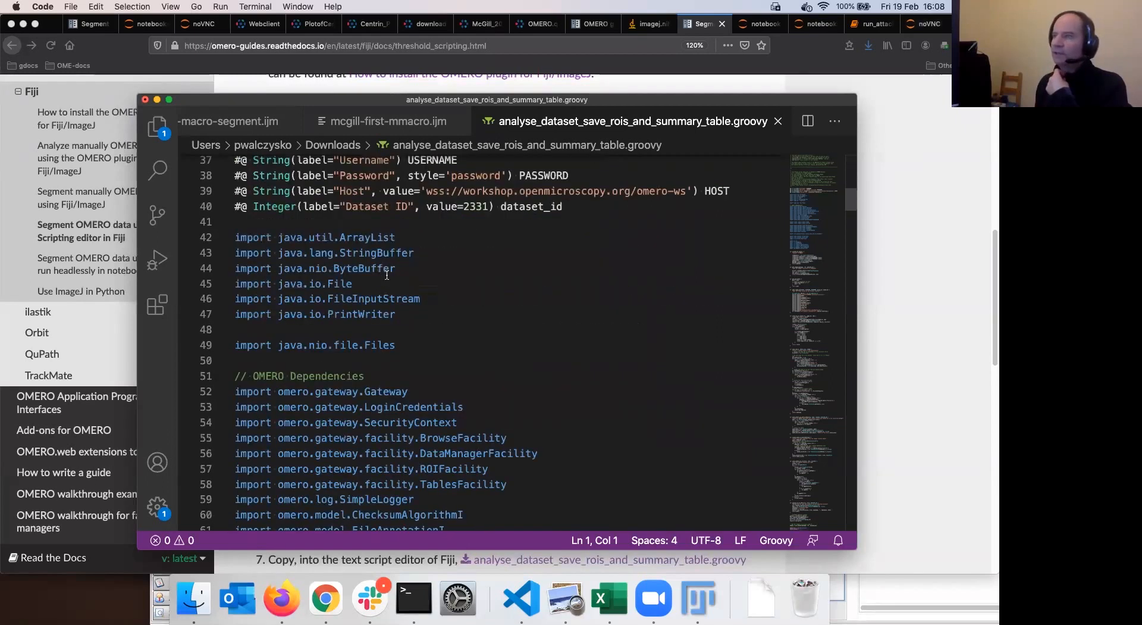
scroll(387, 275, "down", 20)
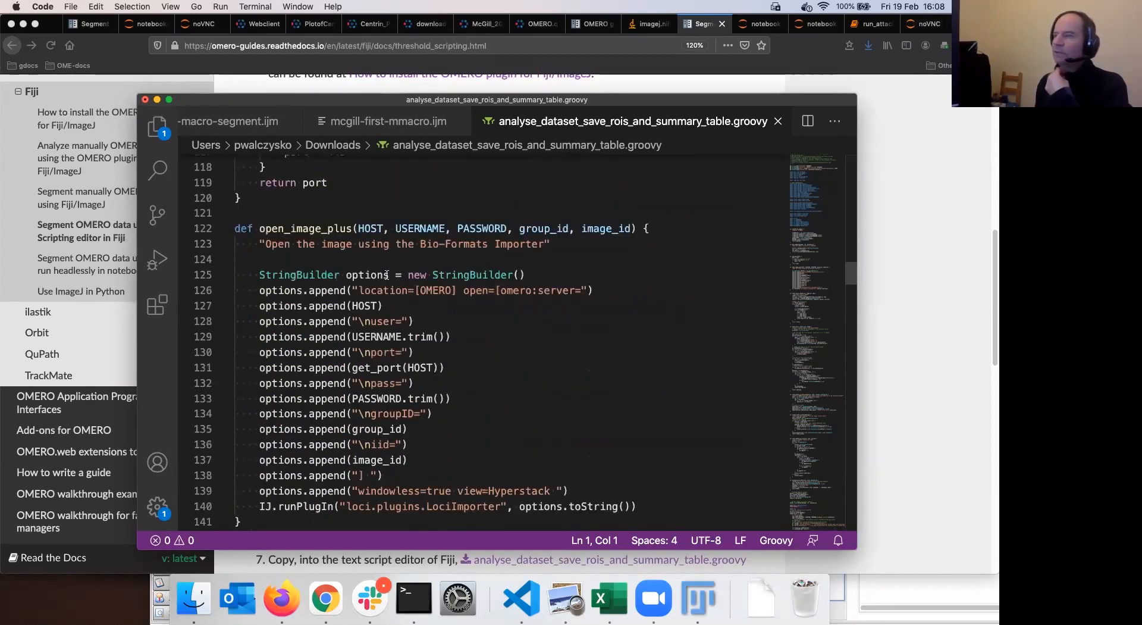
scroll(387, 275, "down", 6)
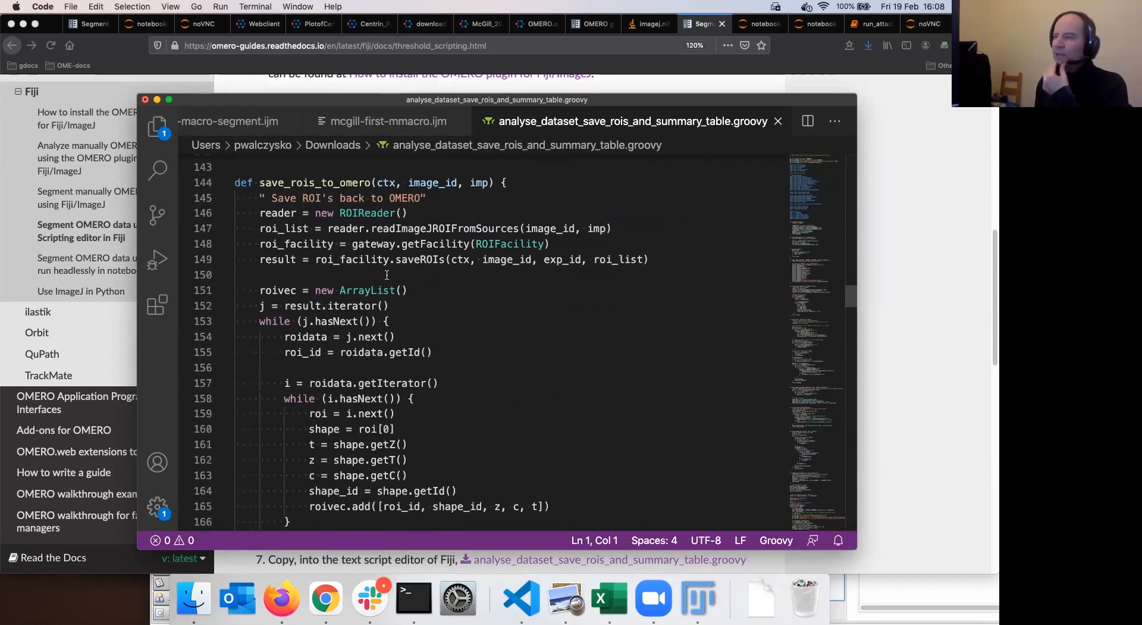
scroll(386, 275, "down", 9)
scroll(386, 275, "down", 5)
In Fiji, discard the ROI Manager's ROIs and close the macro editor window
left_click(699, 596)
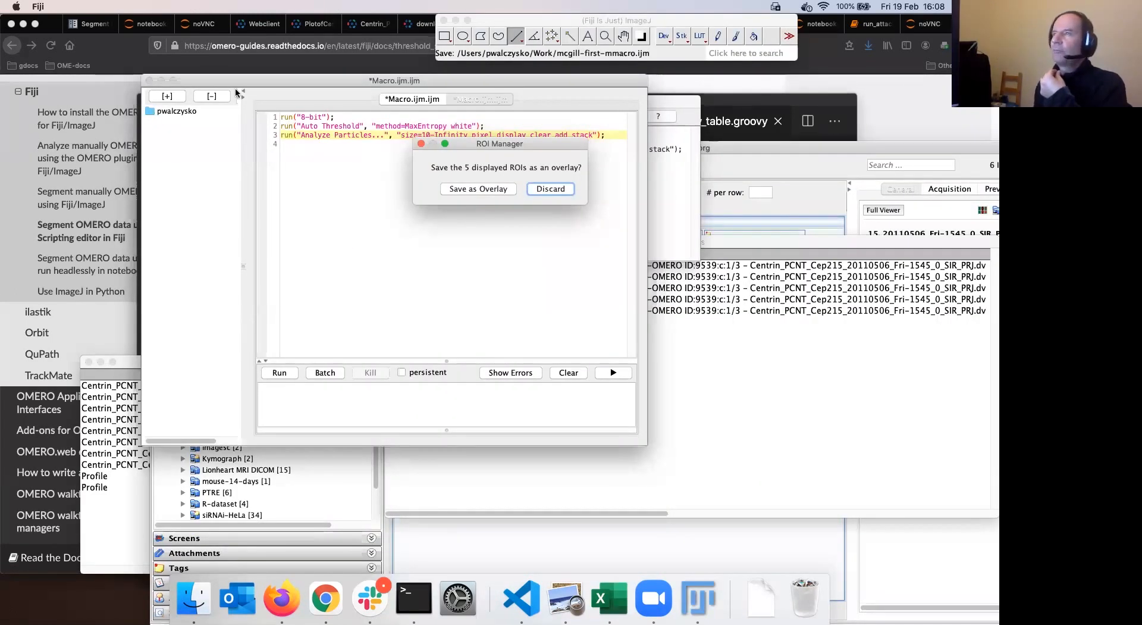
left_click(530, 189)
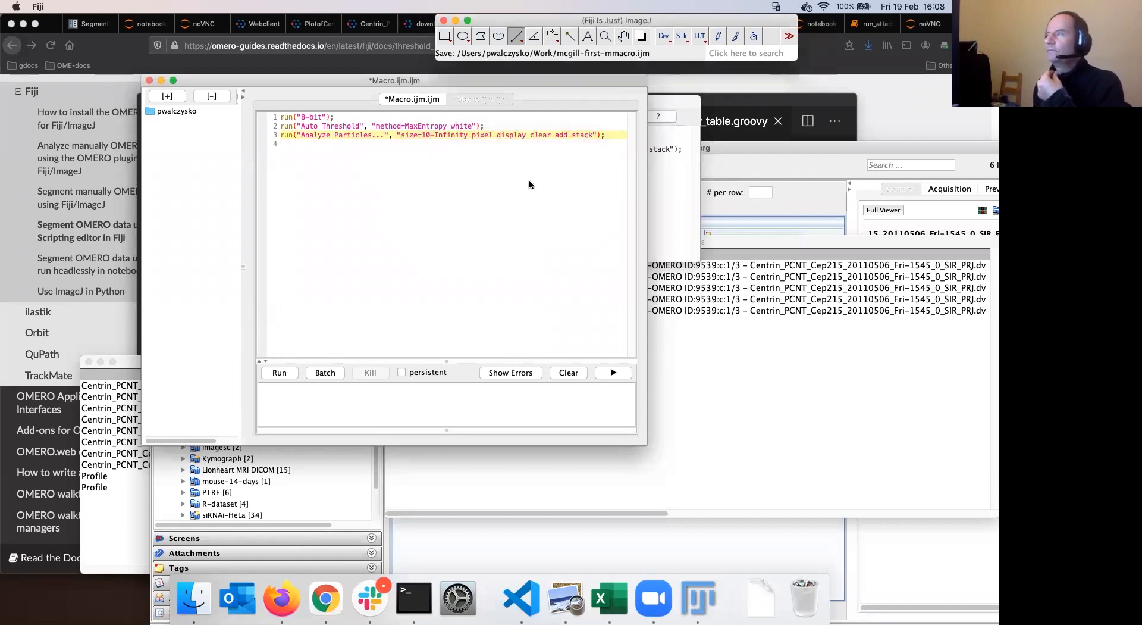
left_click(149, 80)
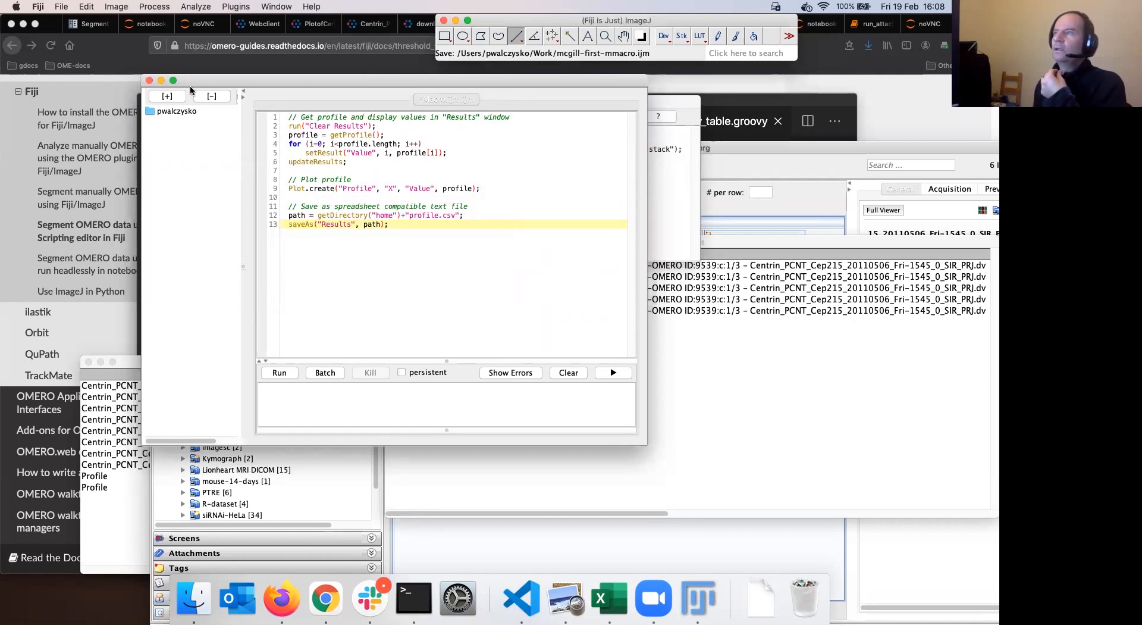
Open a new Fiji script editor and paste in the whole groovy segmentation script from VS Code
left_click(62, 7)
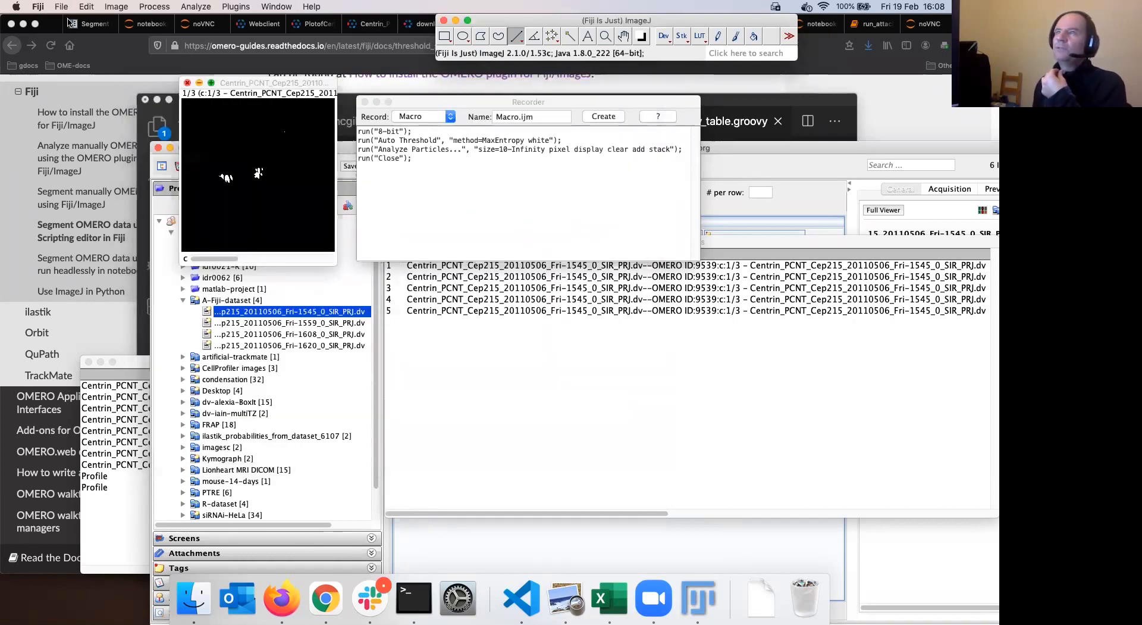
mouse_move(99, 21)
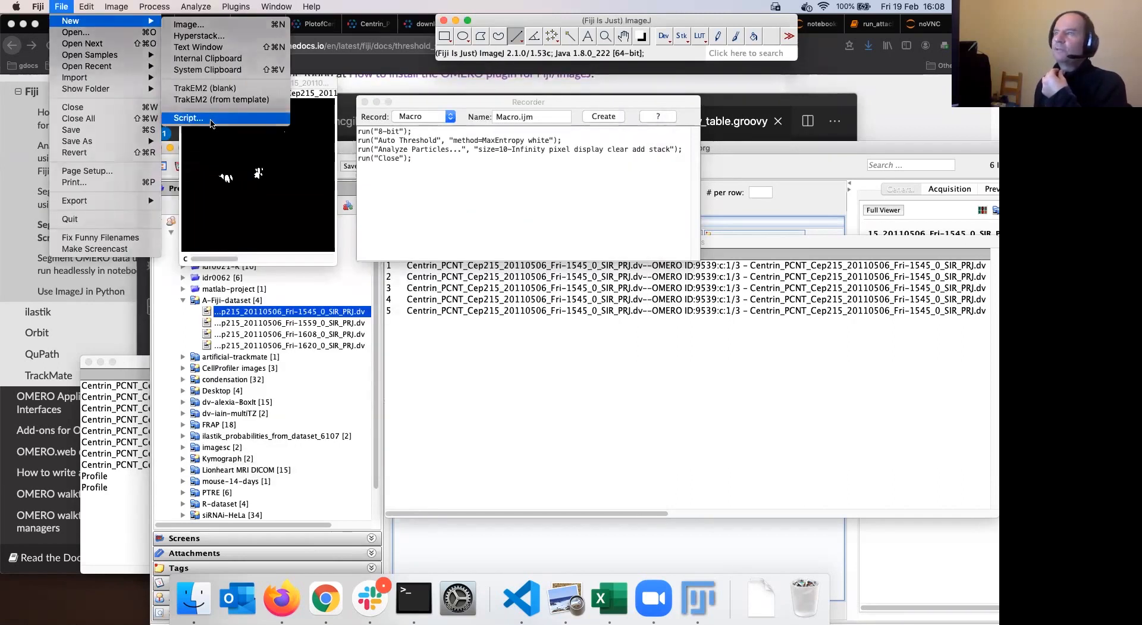
left_click(212, 120)
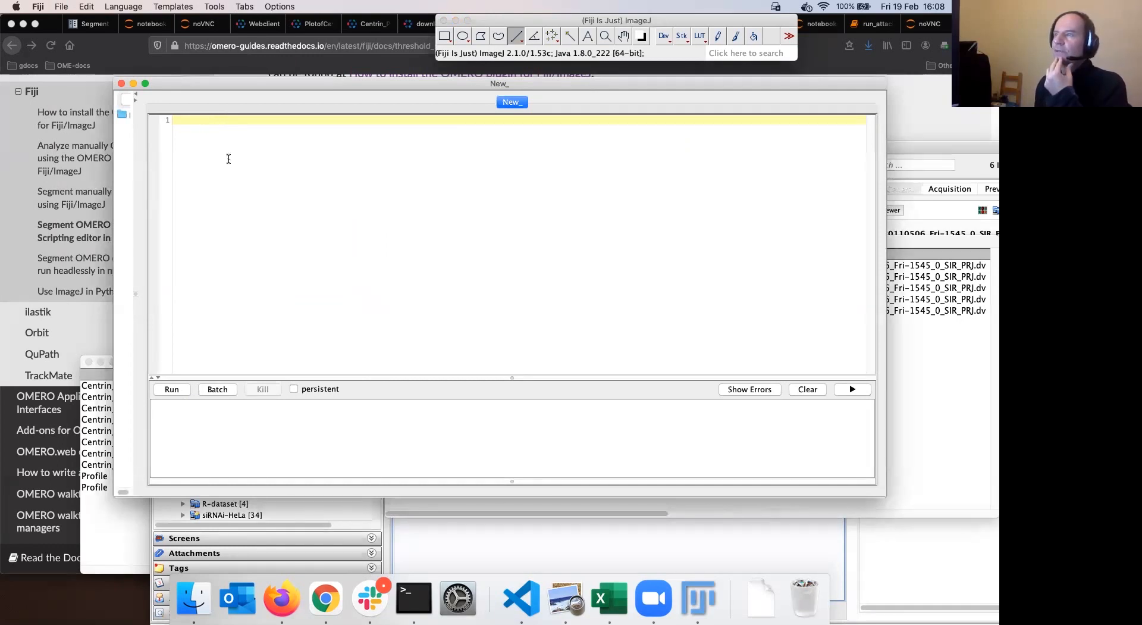
left_click(522, 598)
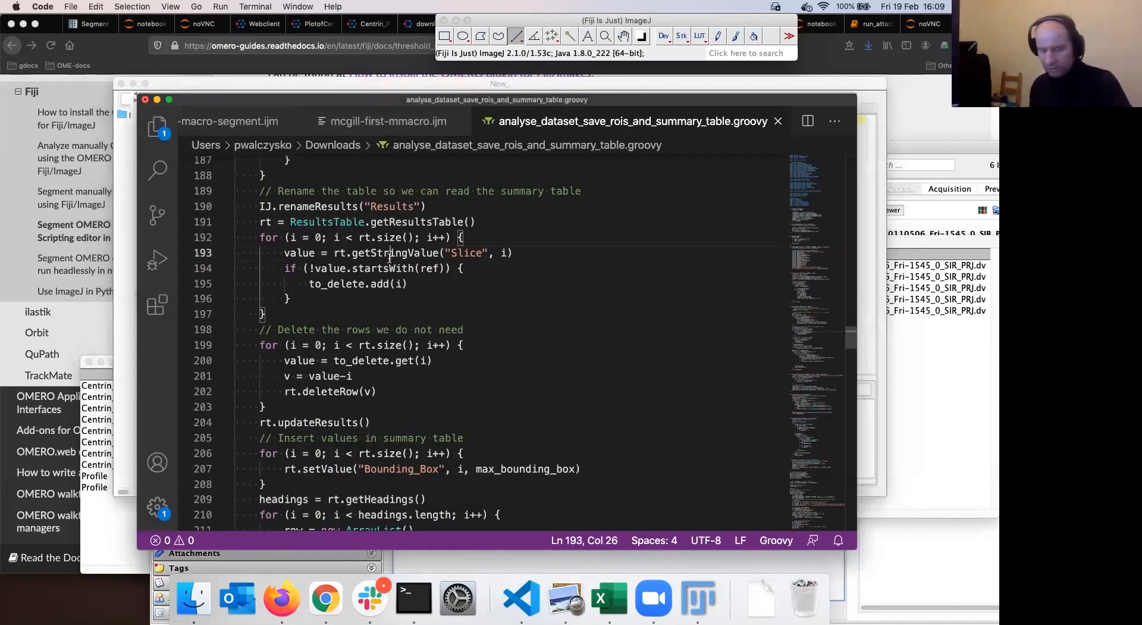
left_click(390, 257)
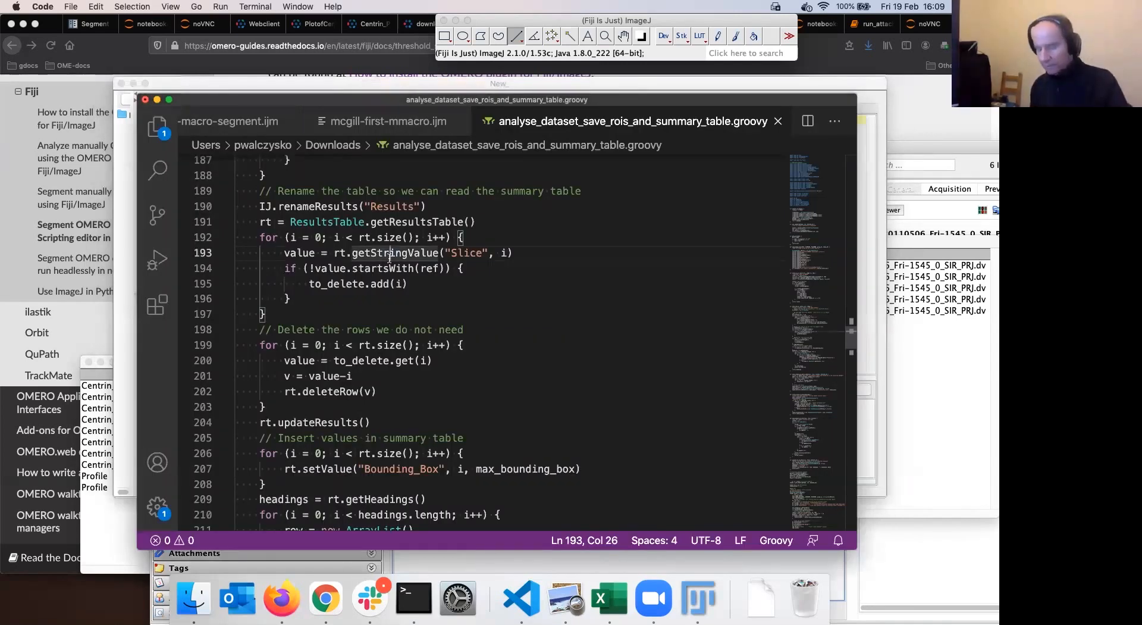
key("super+a")
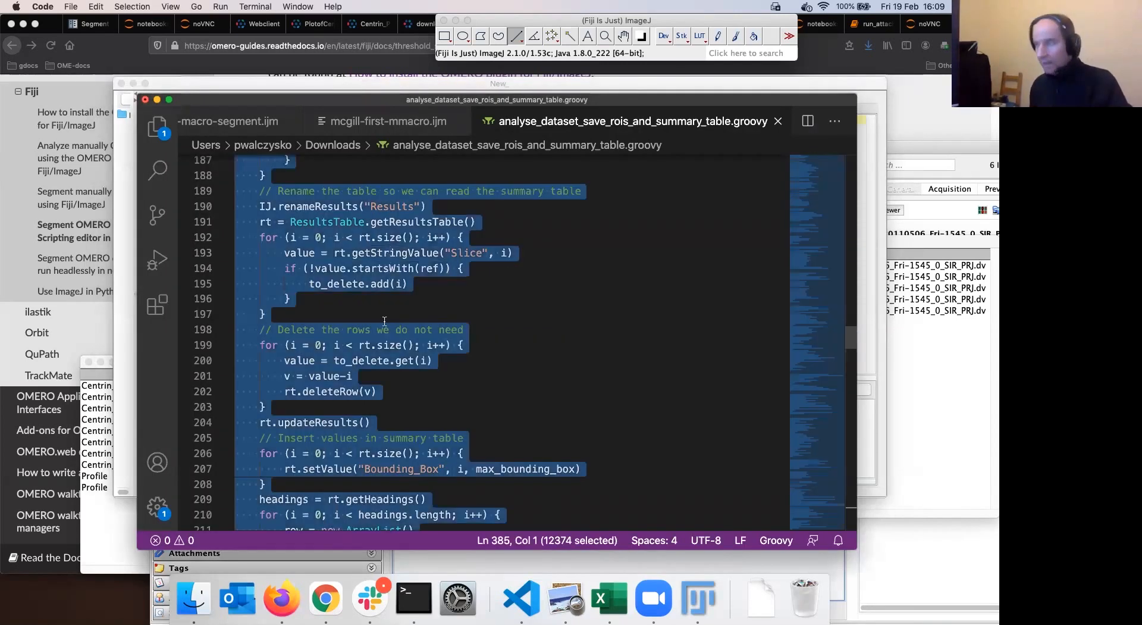
left_click(693, 601)
key("super+v")
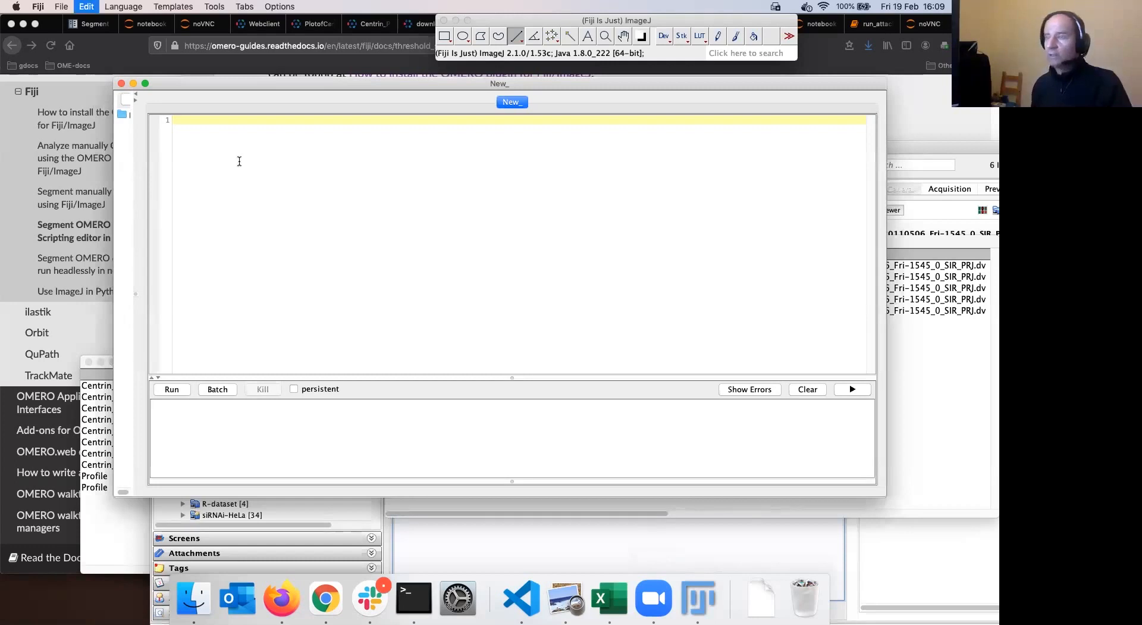
Set the script language to Groovy and run it to bring up the login and dataset prompt
left_click(124, 7)
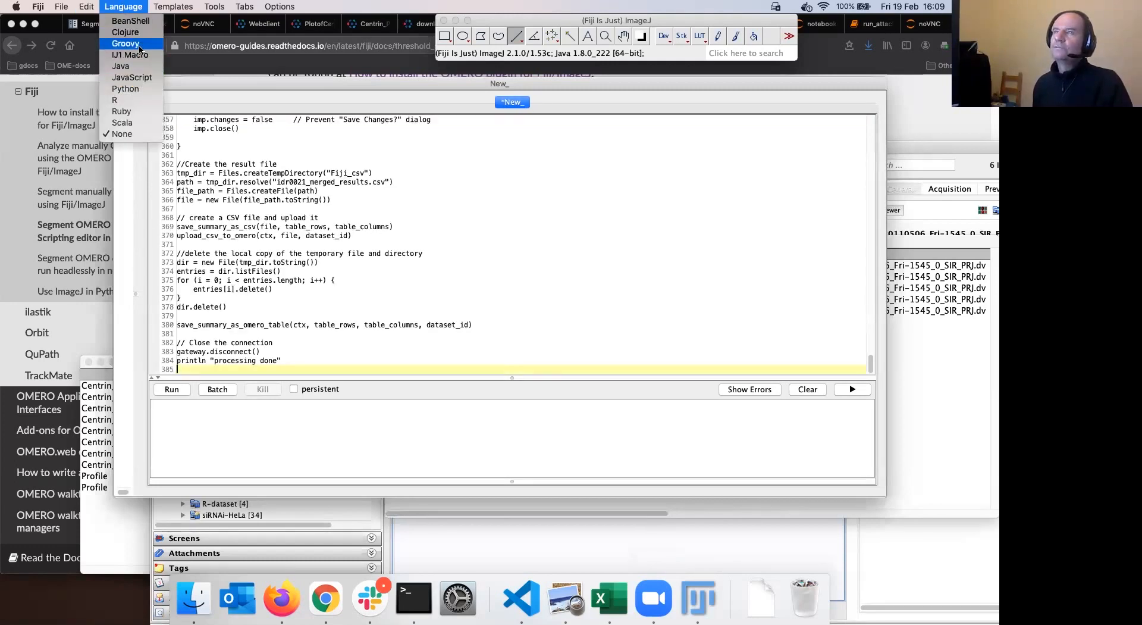
left_click(139, 45)
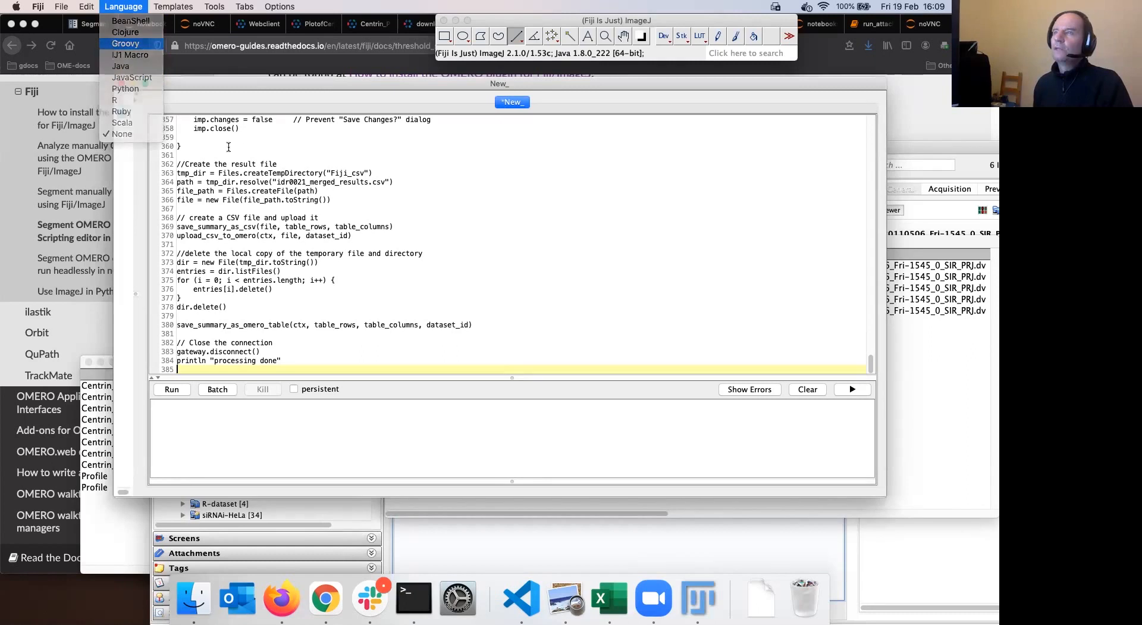
left_click(172, 389)
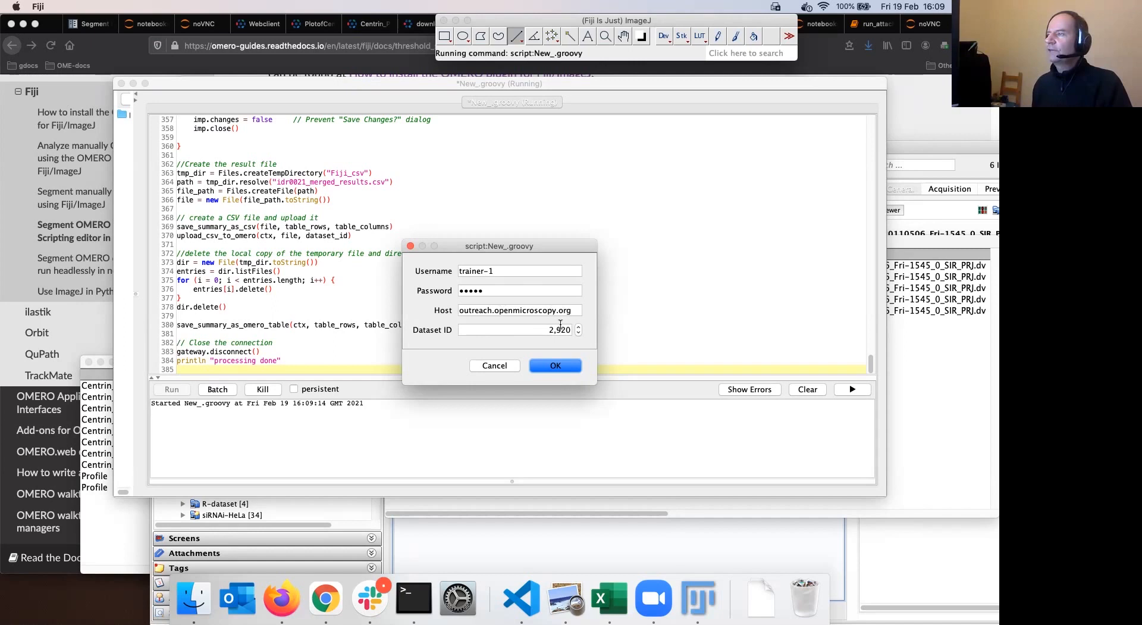
left_click(272, 604)
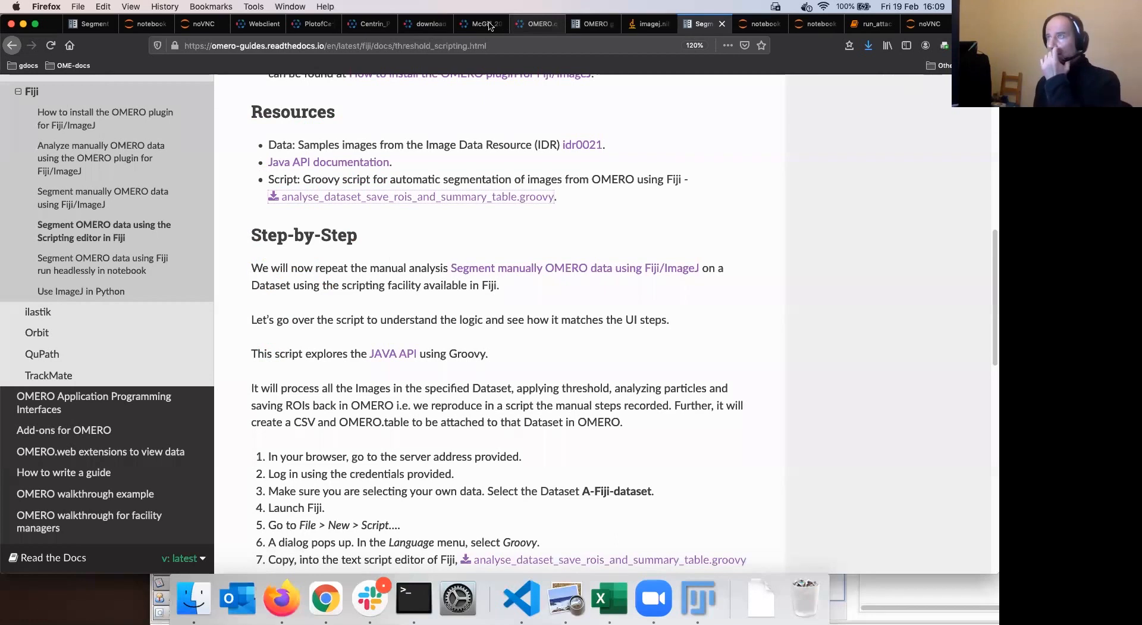
In the OMERO web client, show the training user's data and open A-Fiji-dataset to check its images and ID
left_click(535, 24)
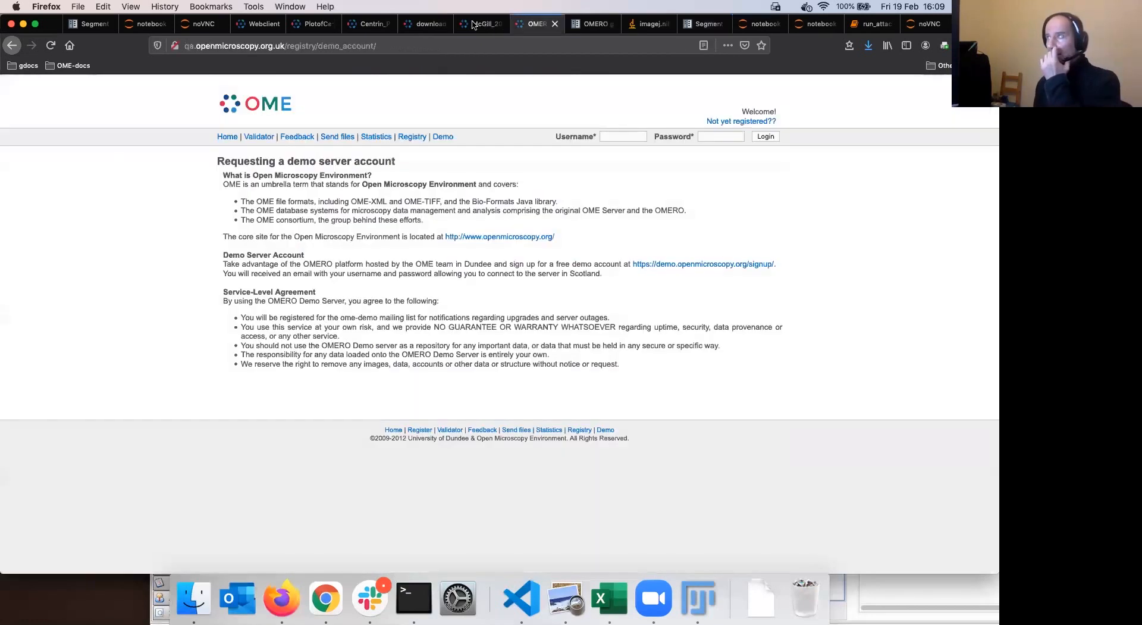
left_click(264, 24)
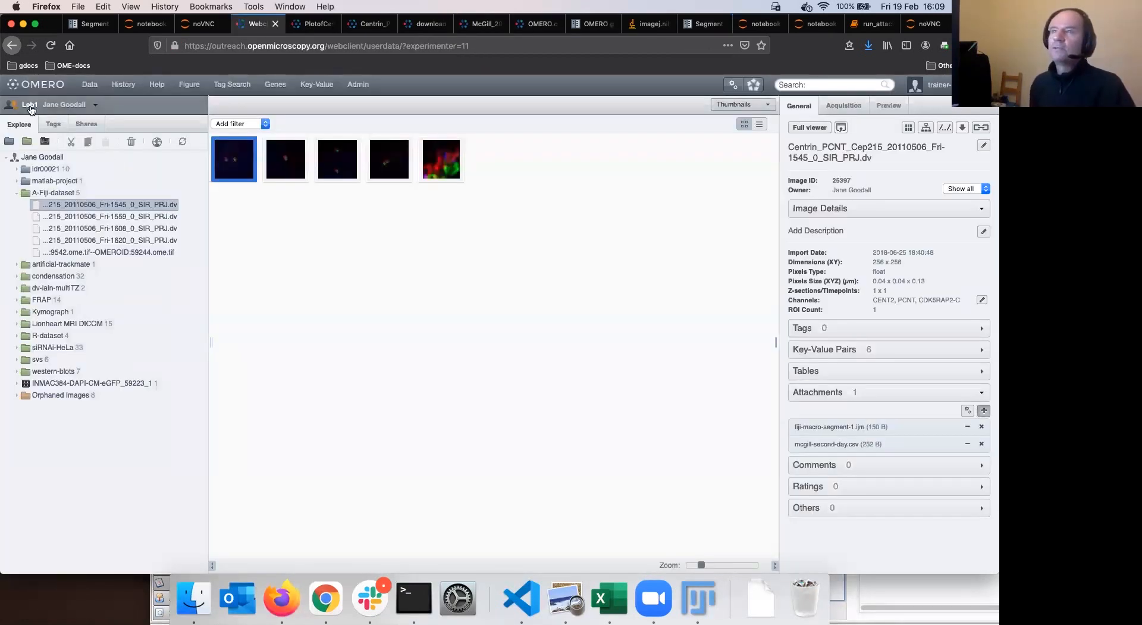
left_click(31, 110)
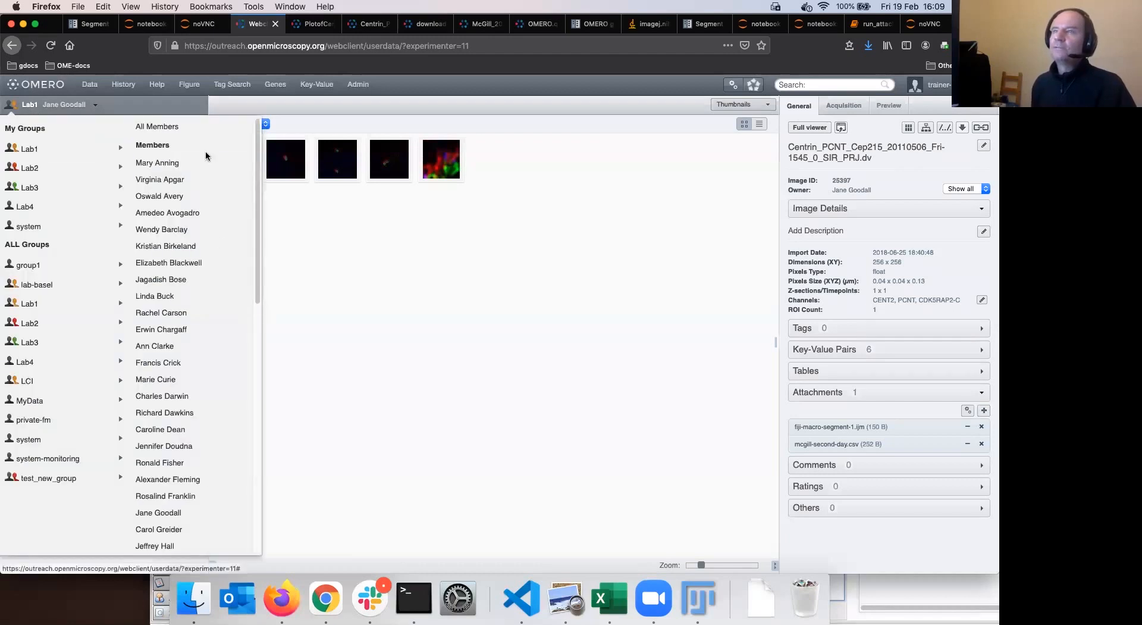
scroll(209, 268, "down", 10)
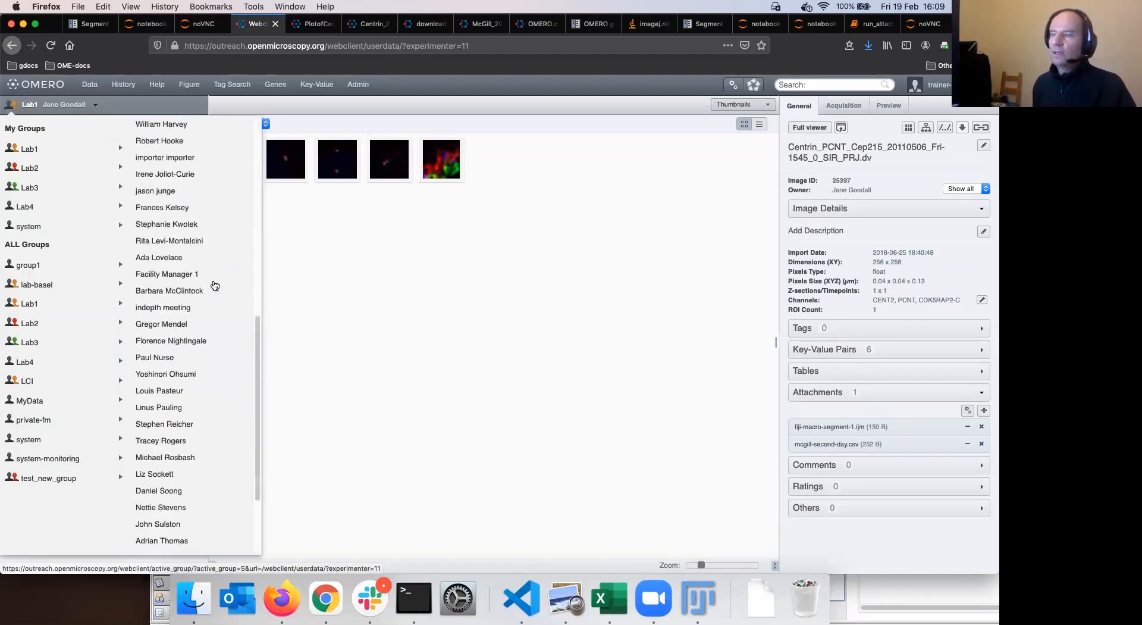
left_click(185, 458)
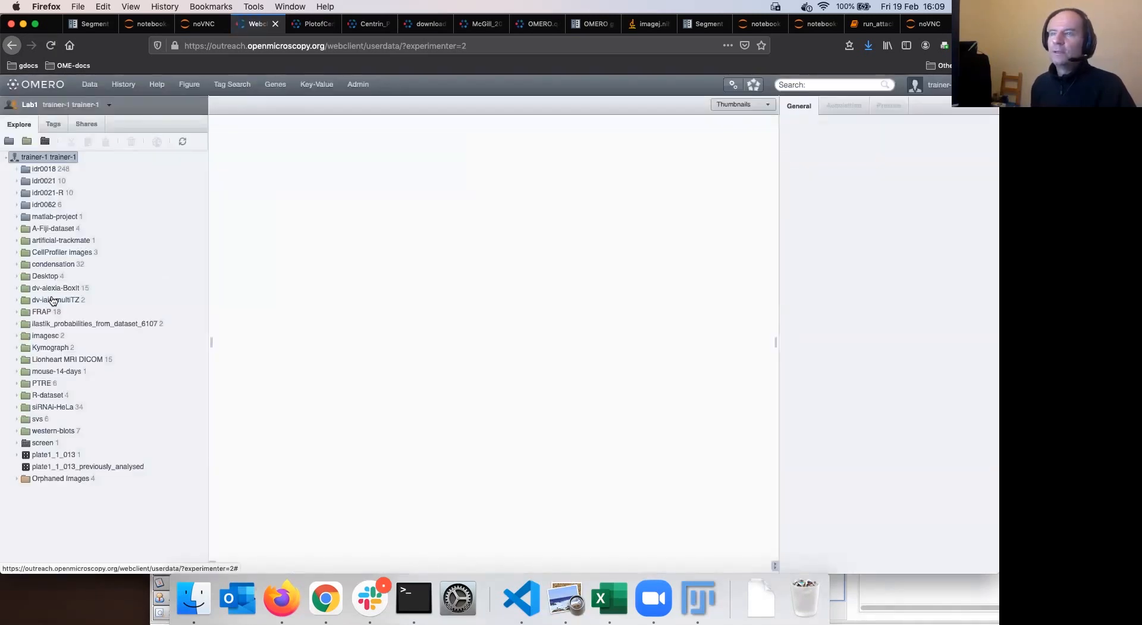
left_click(56, 228)
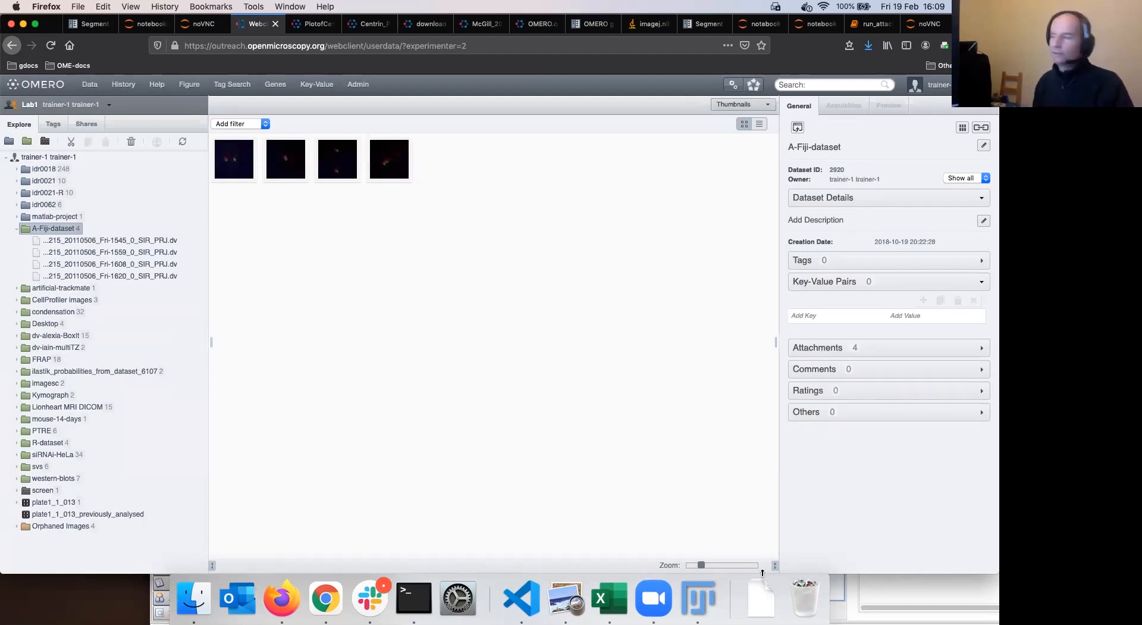
left_click(701, 598)
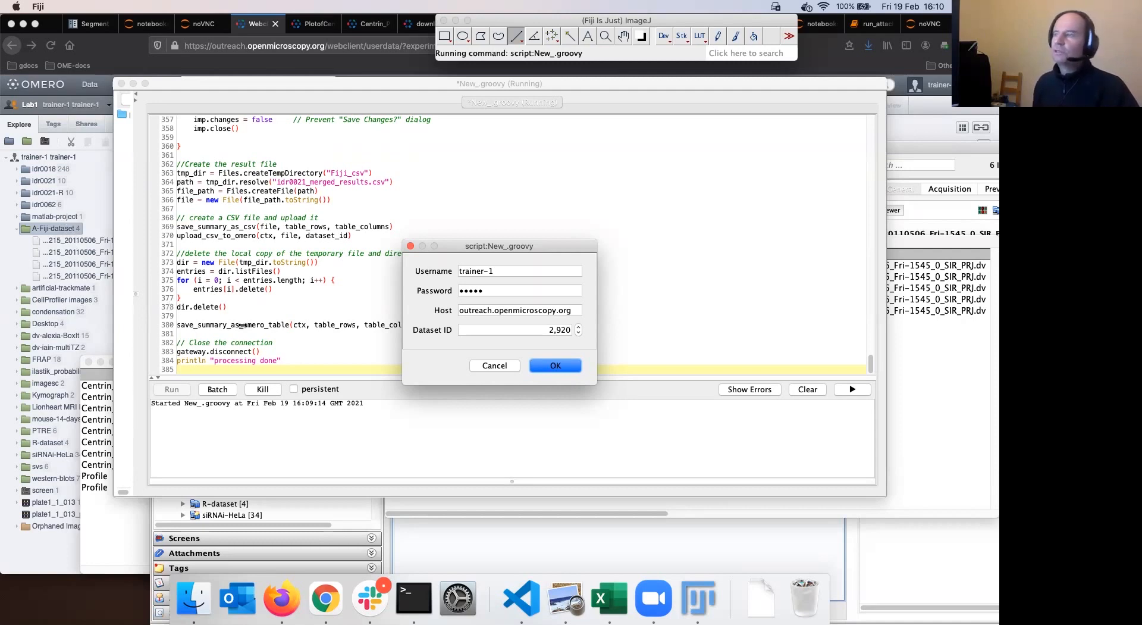
Accept the script's login and dataset settings and rearrange the script editor window
left_click(556, 367)
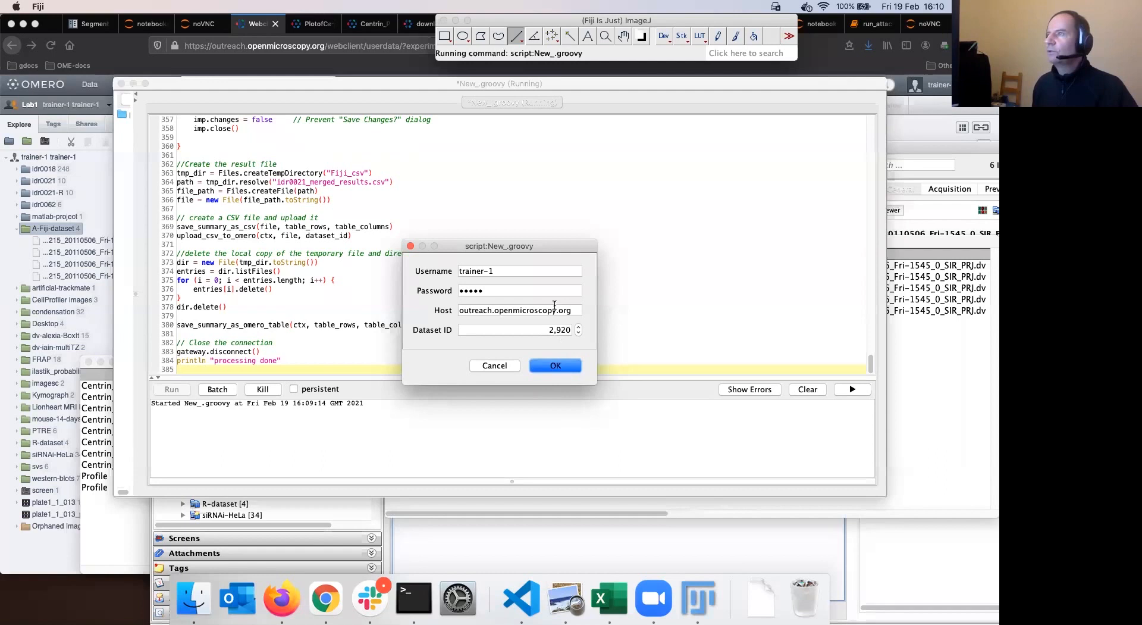
left_click_drag(476, 83, 558, 208)
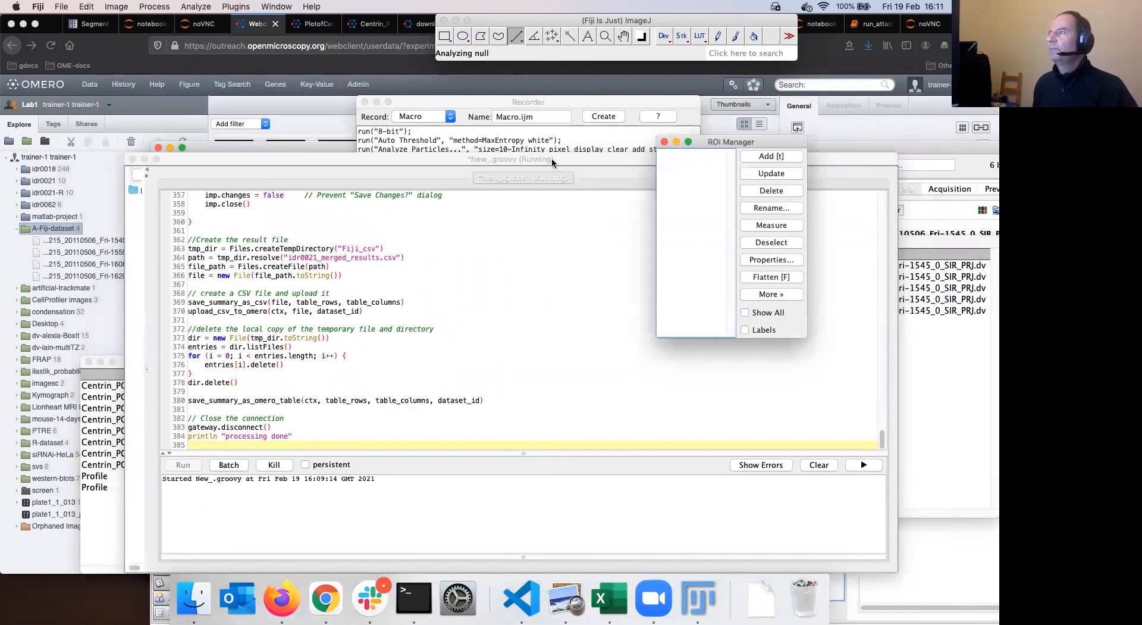
left_click_drag(556, 159, 559, 199)
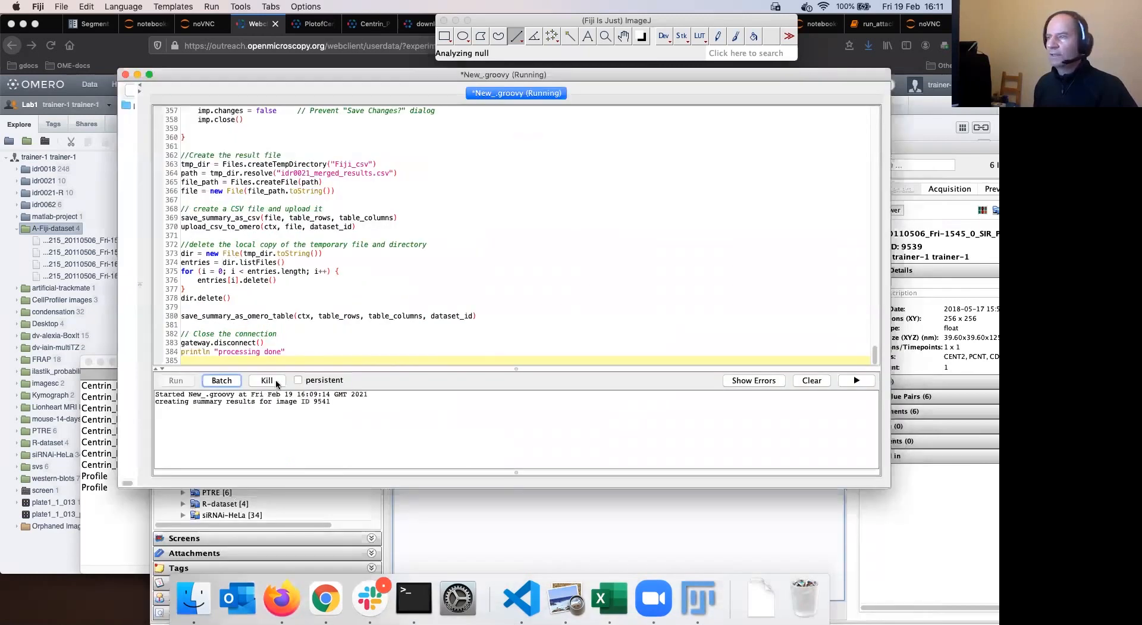
Kill the running script and close the thresholded Centrin image without saving, plus the ROI Manager
left_click(276, 379)
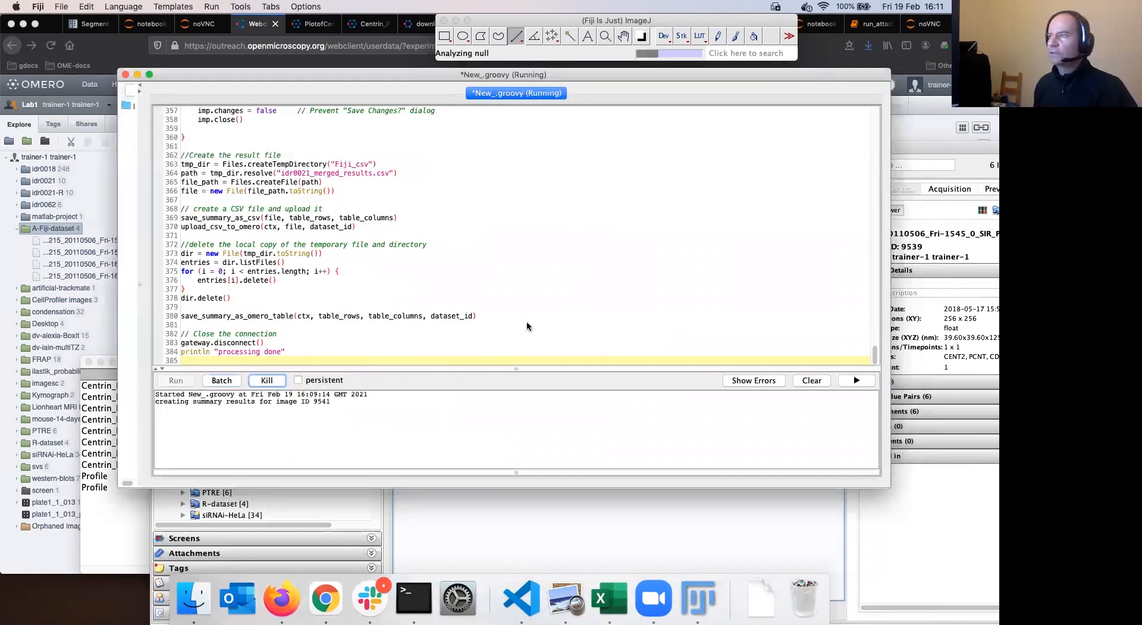
key("Return")
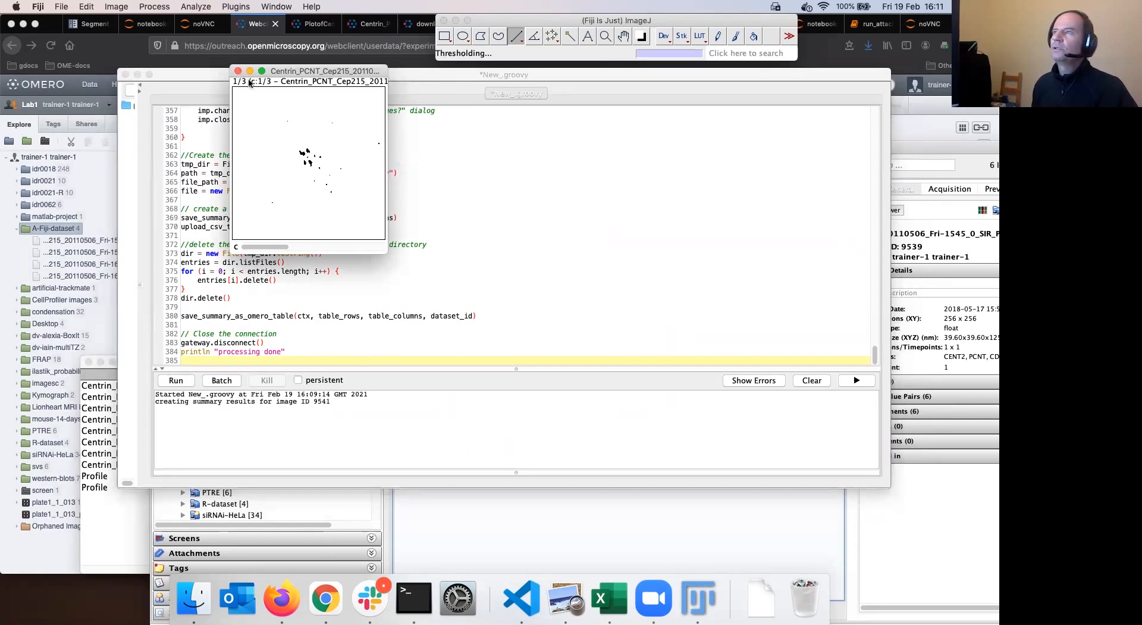
left_click(239, 71)
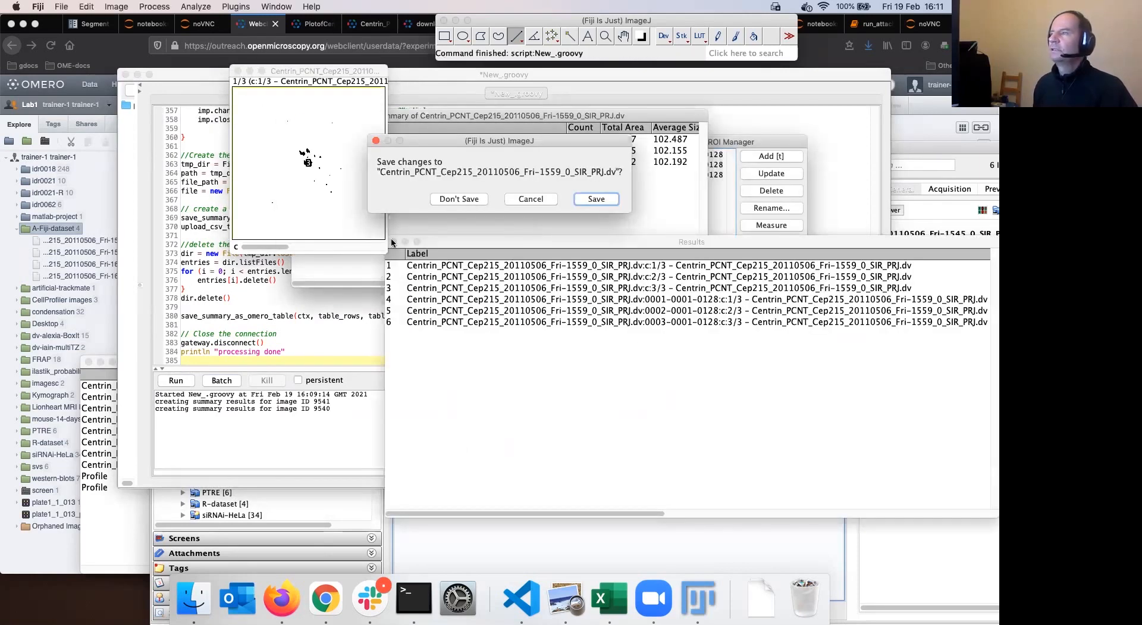
left_click(299, 116)
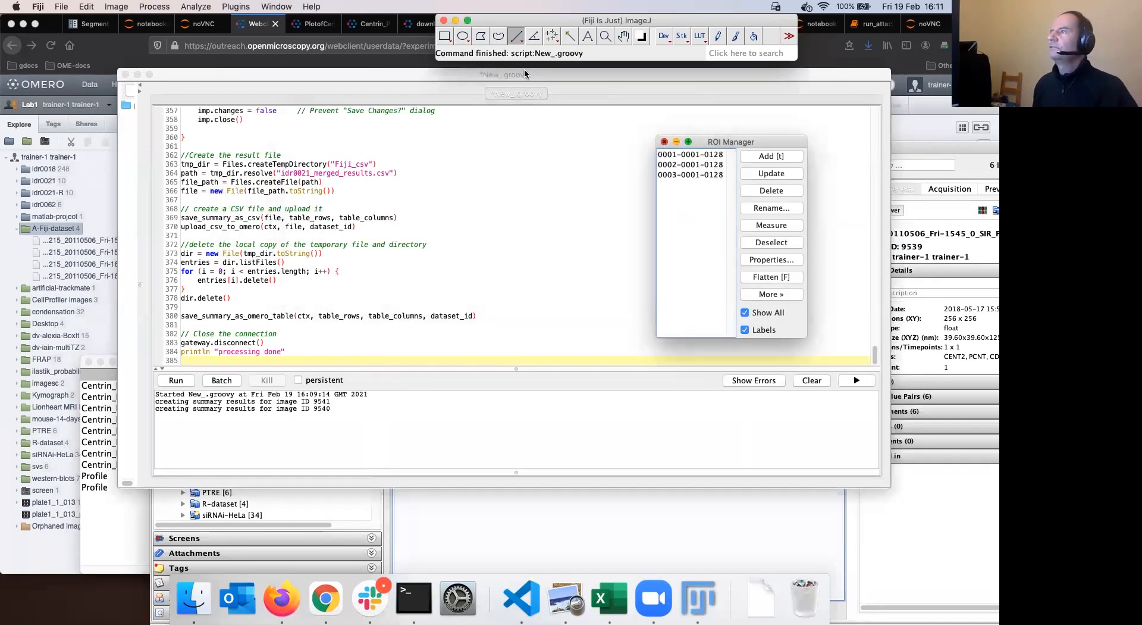
left_click_drag(498, 73, 603, 141)
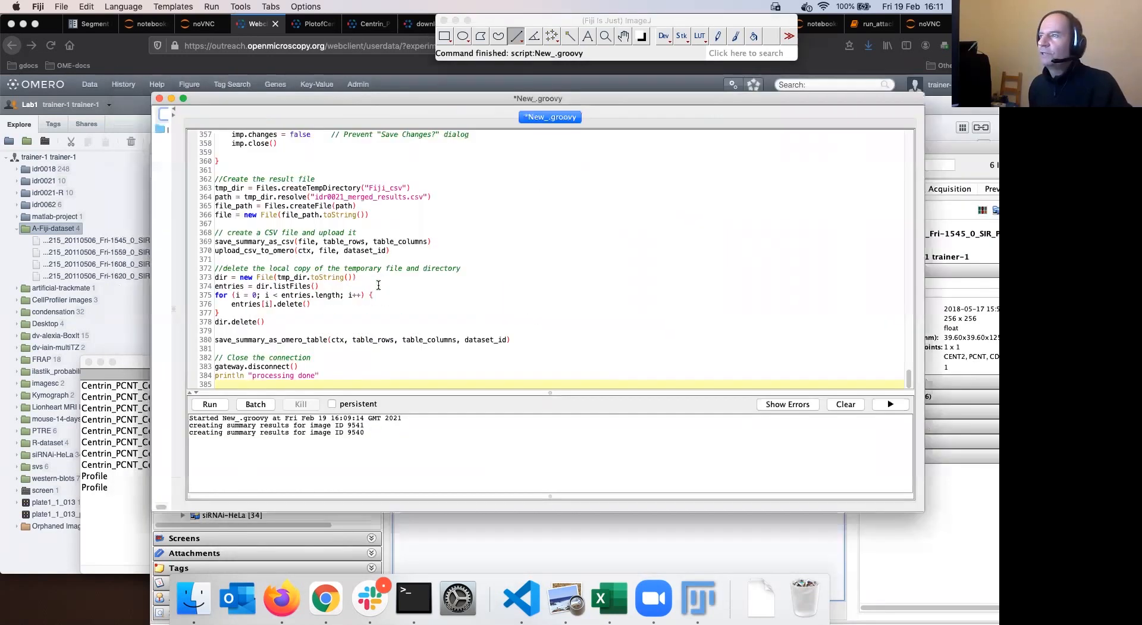
Search the script for 'white' and insert white after MaxEntropy in the line 337 Auto Threshold call
scroll(379, 286, "up", 3)
left_click(375, 276)
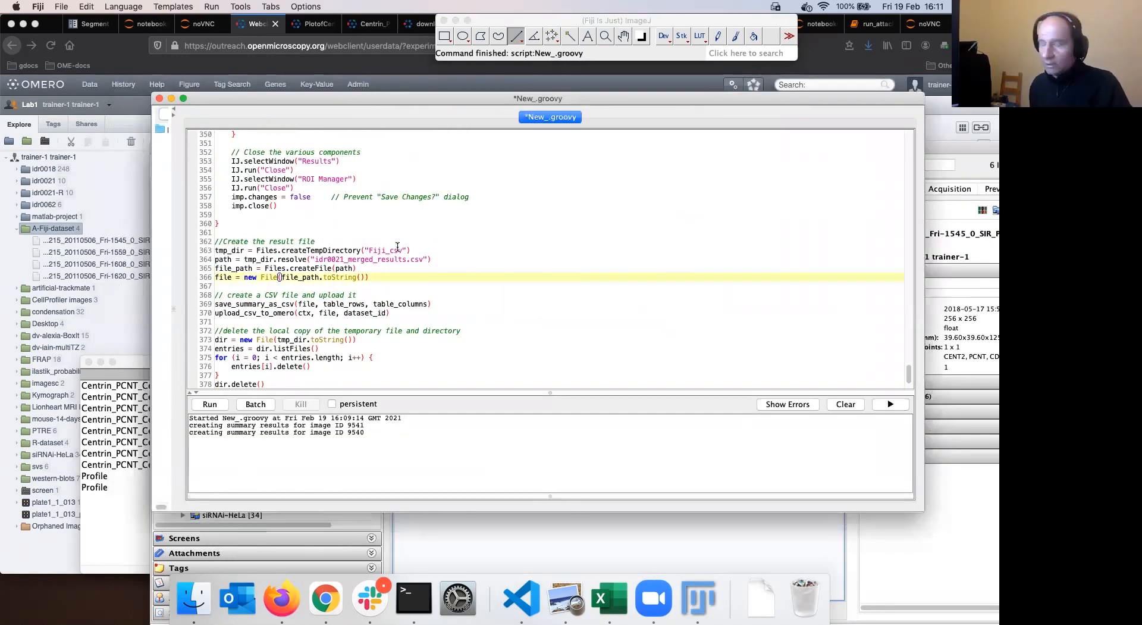
key("super+f")
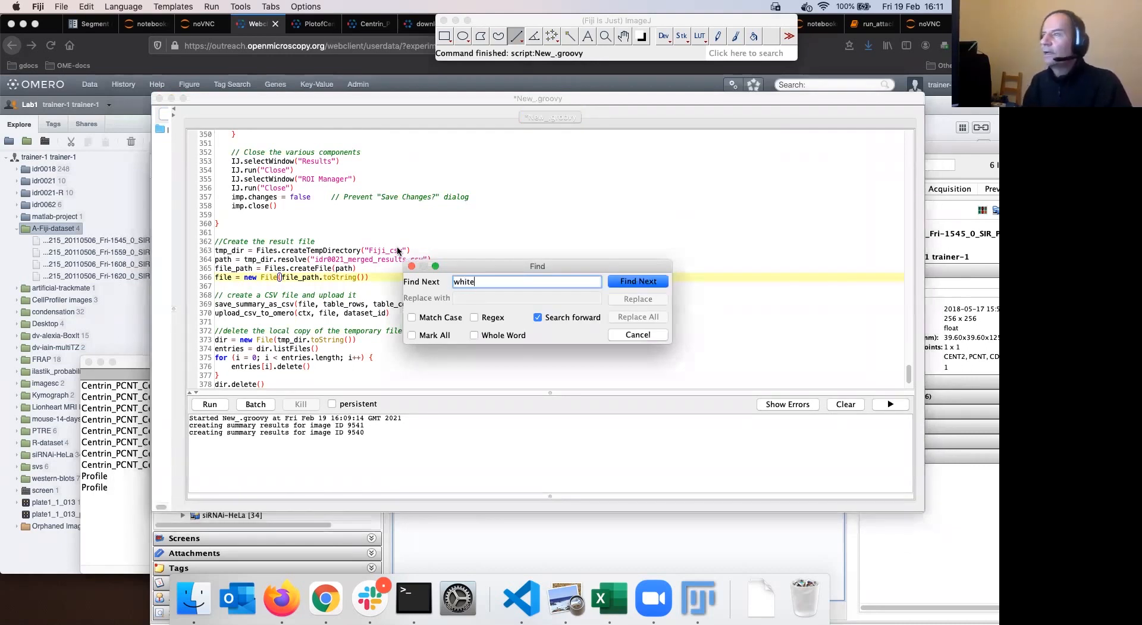
left_click(623, 284)
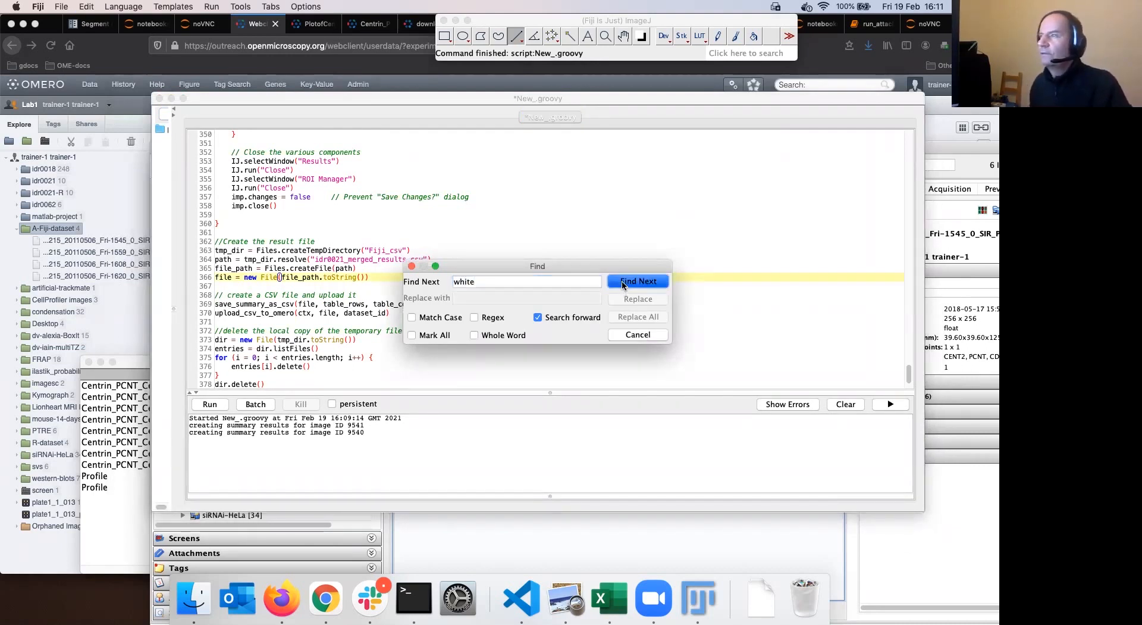
left_click(412, 266)
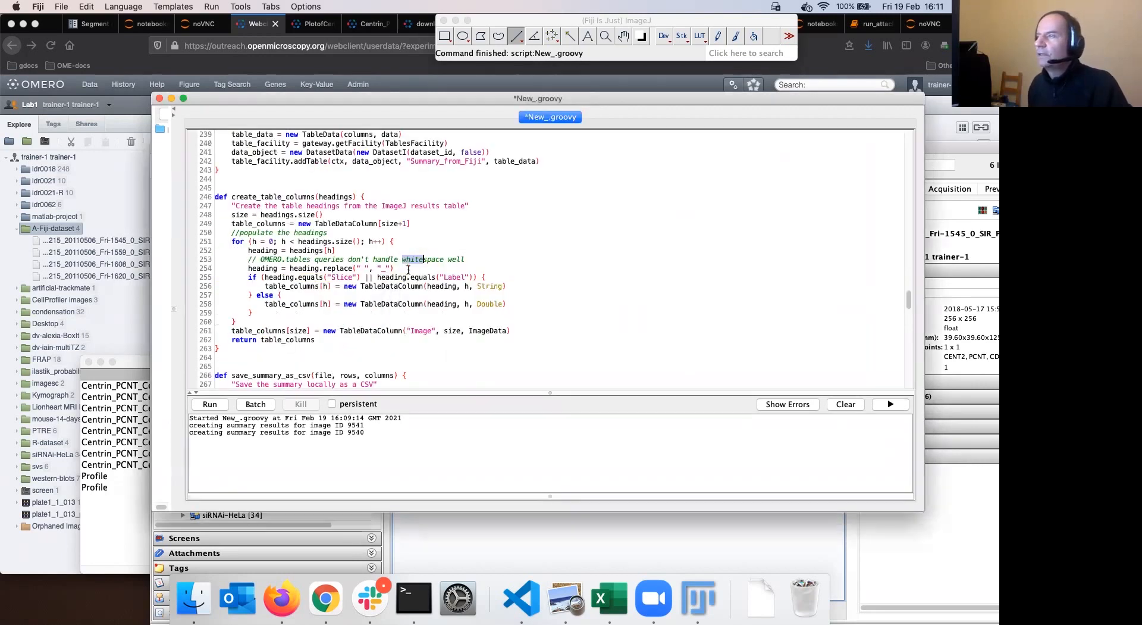
scroll(400, 277, "down", 1)
scroll(400, 277, "down", 15)
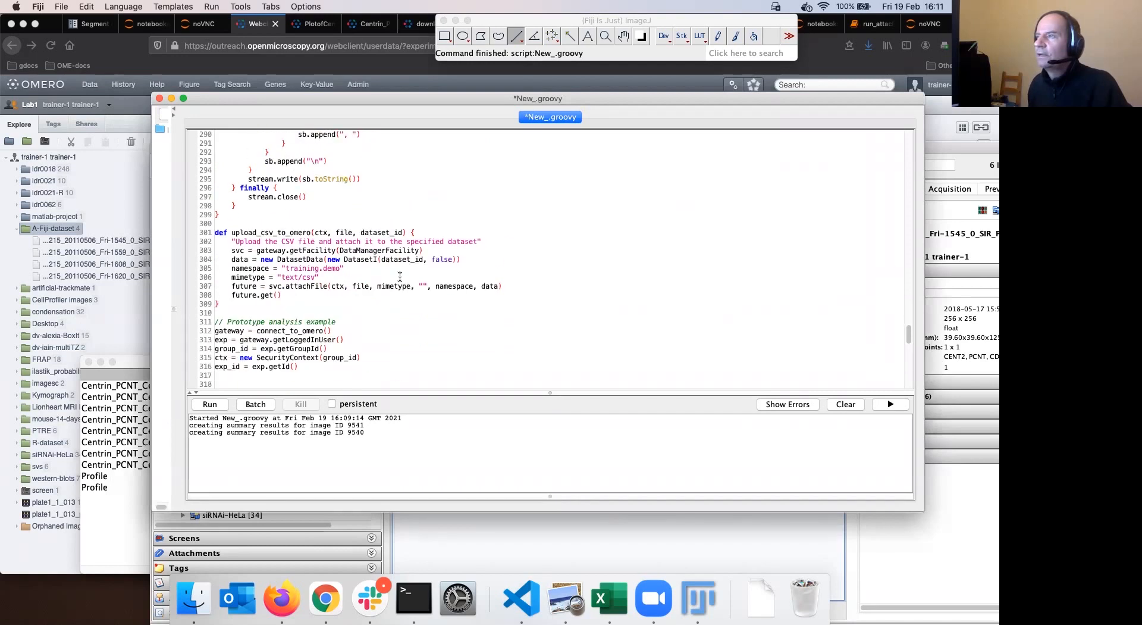
scroll(400, 277, "down", 5)
scroll(399, 277, "down", 4)
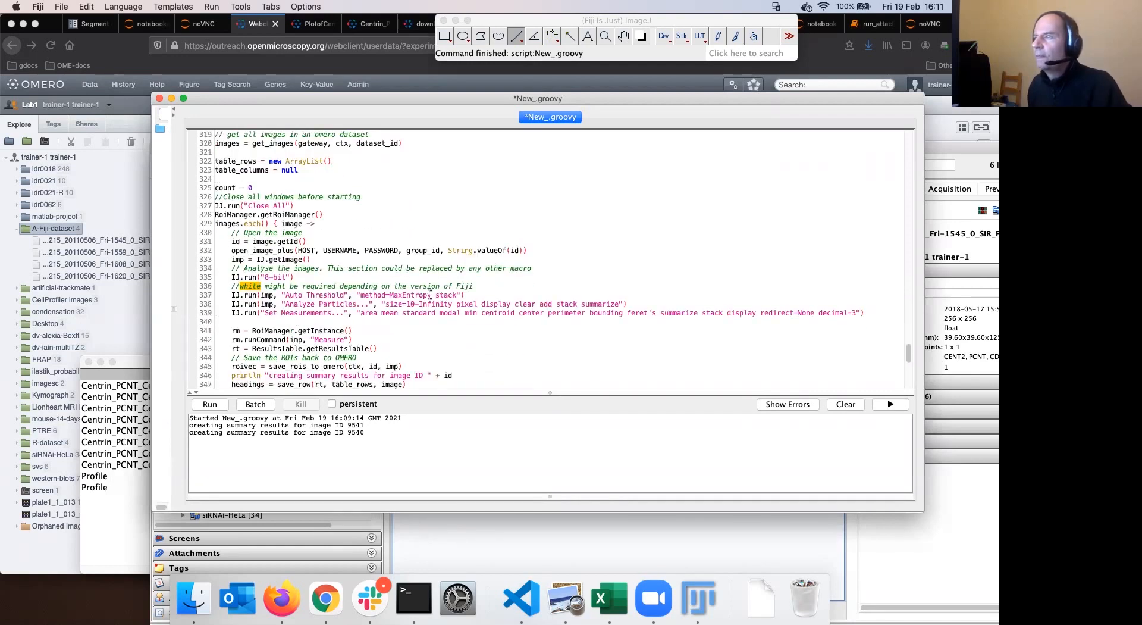
type("white")
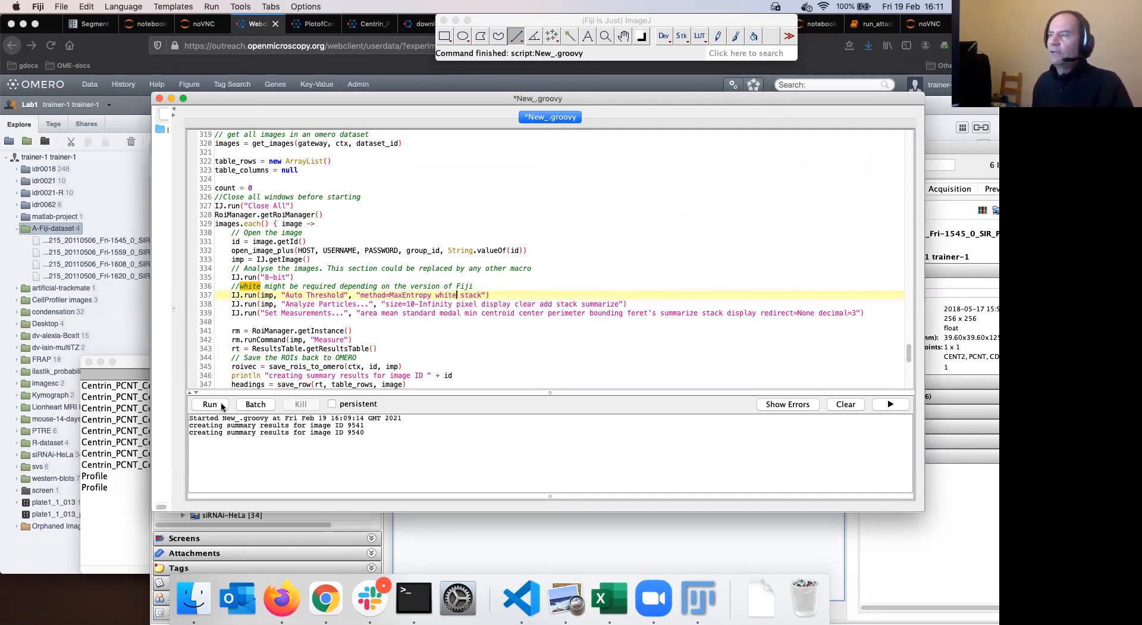
Rerun the script, confirm 'processing done' in the log, and switch to the OMERO web client
key("super+r")
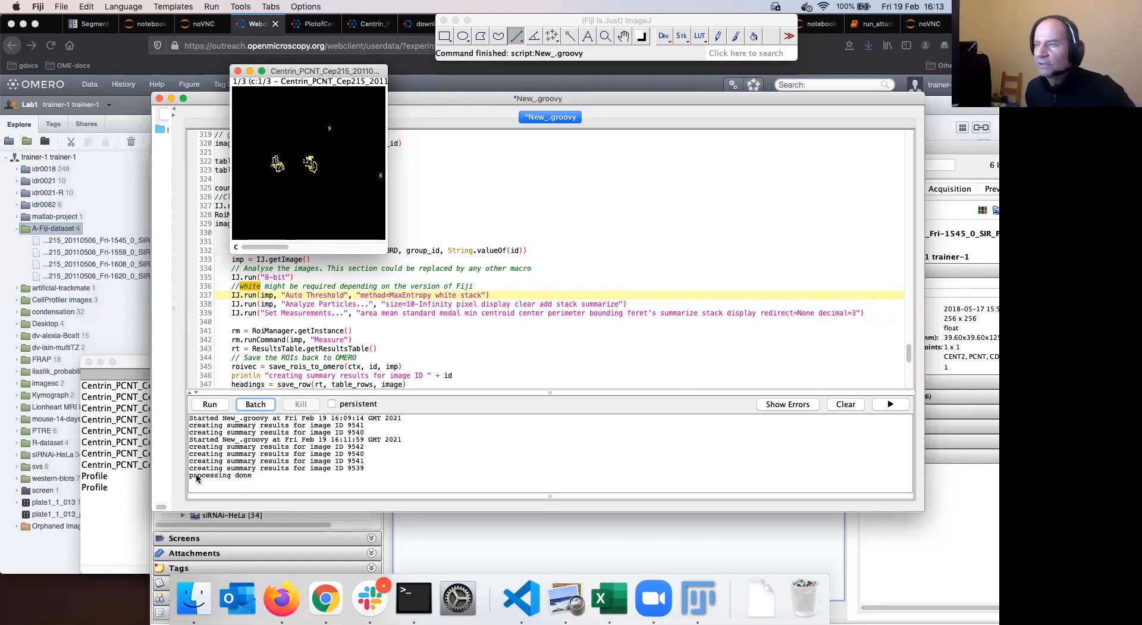
left_click_drag(250, 479, 190, 476)
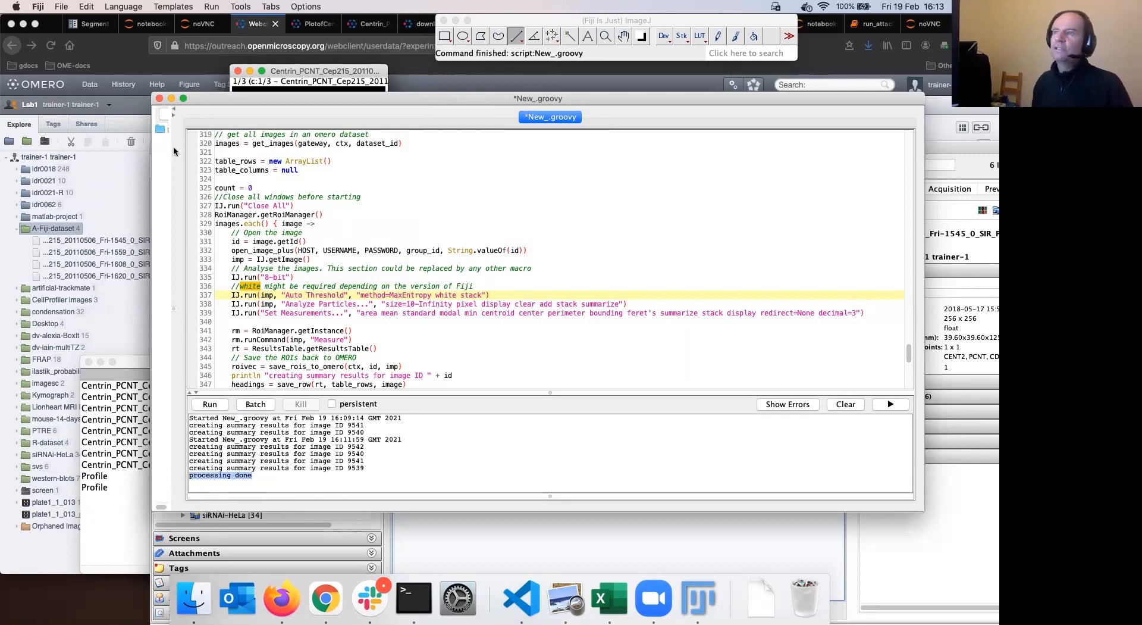
key("super+Tab")
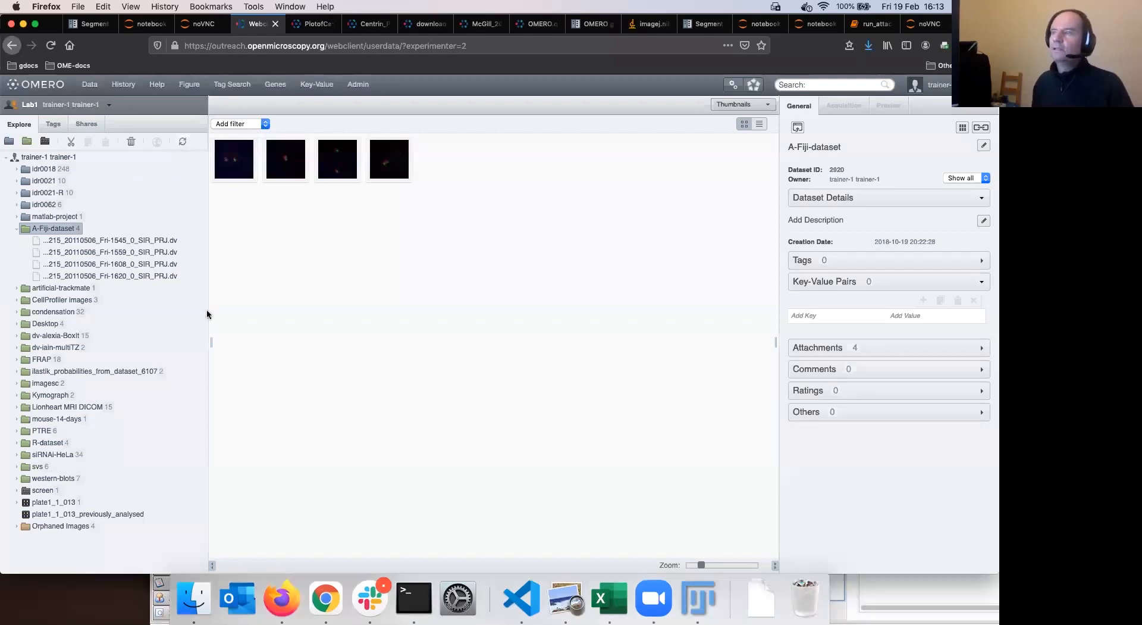
Enlarge the thumbnails and open image 9539 in the viewer to inspect its 13 Fiji-saved ROIs
left_click(728, 564)
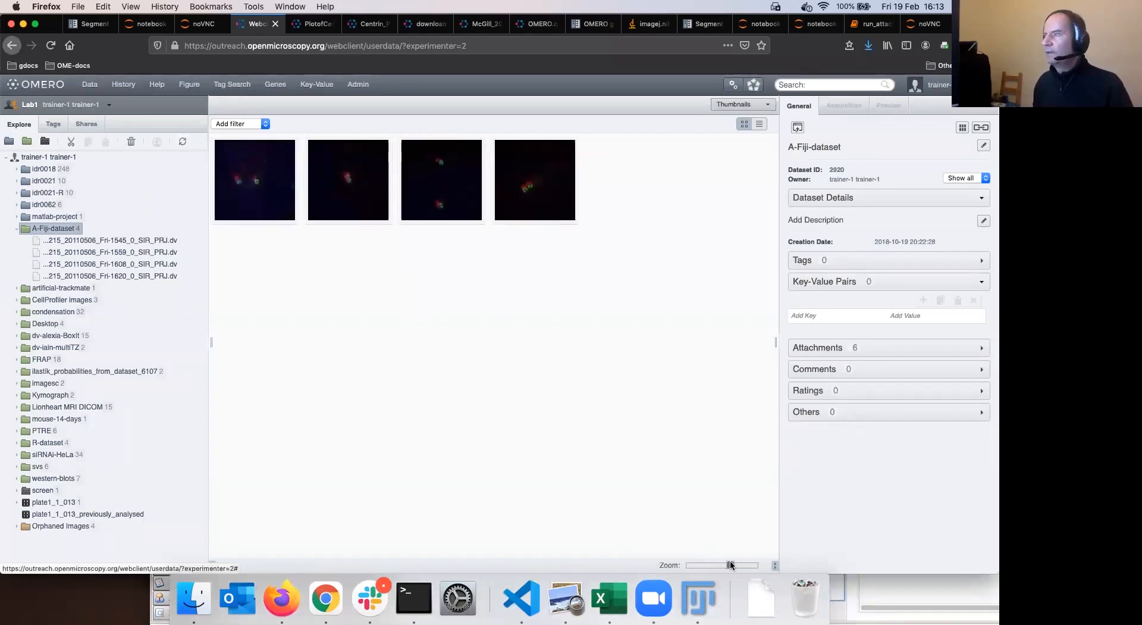
left_click(141, 244)
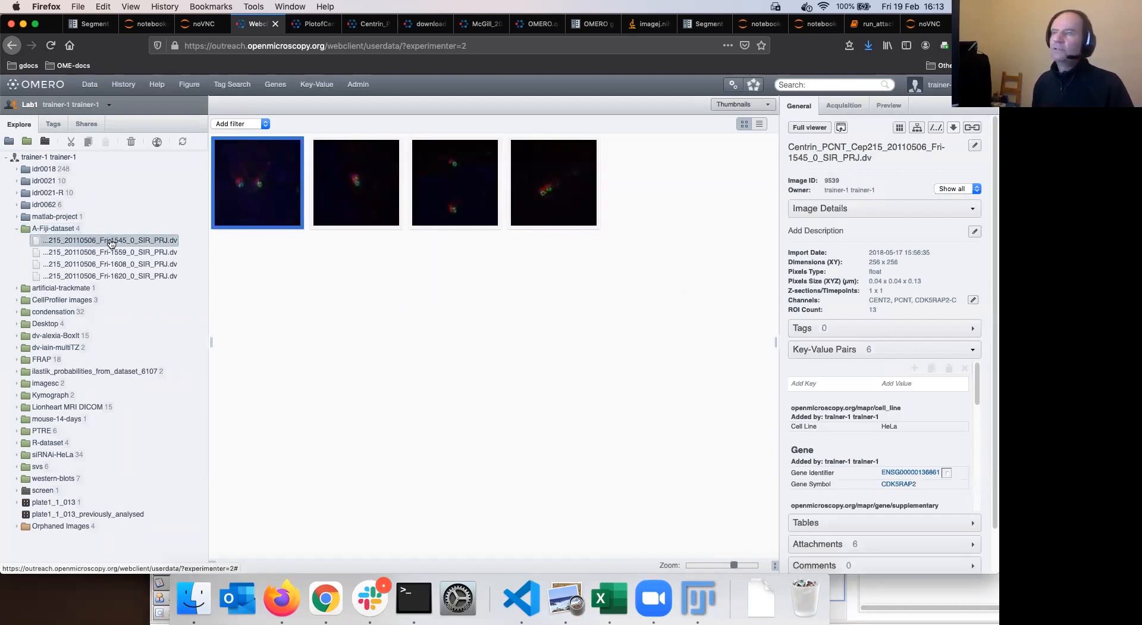
double_click(132, 241)
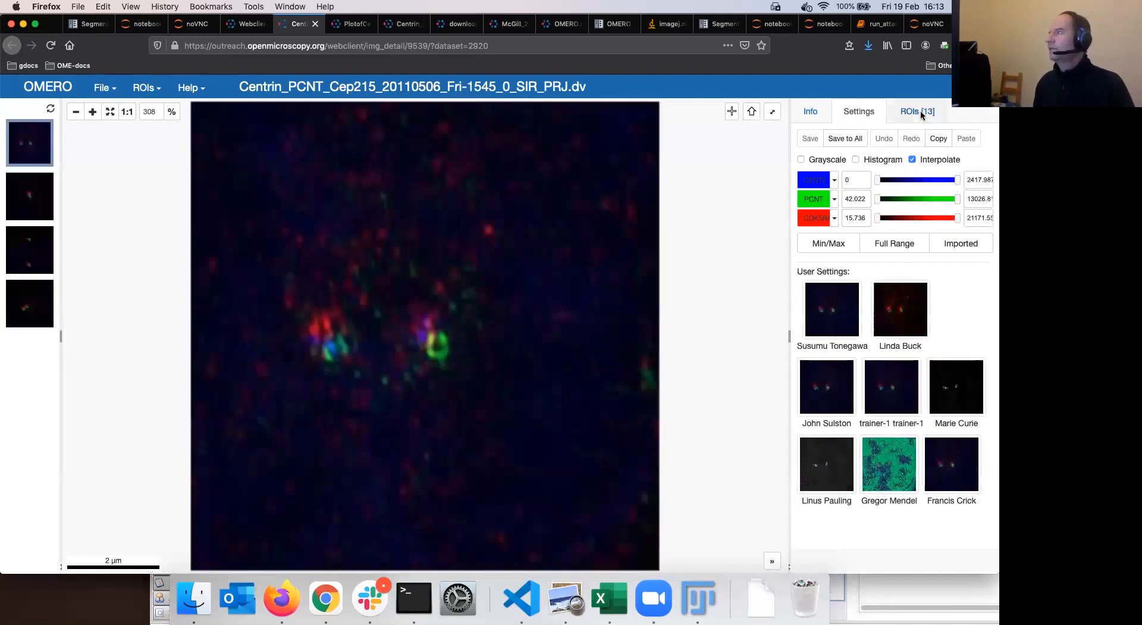
left_click(918, 111)
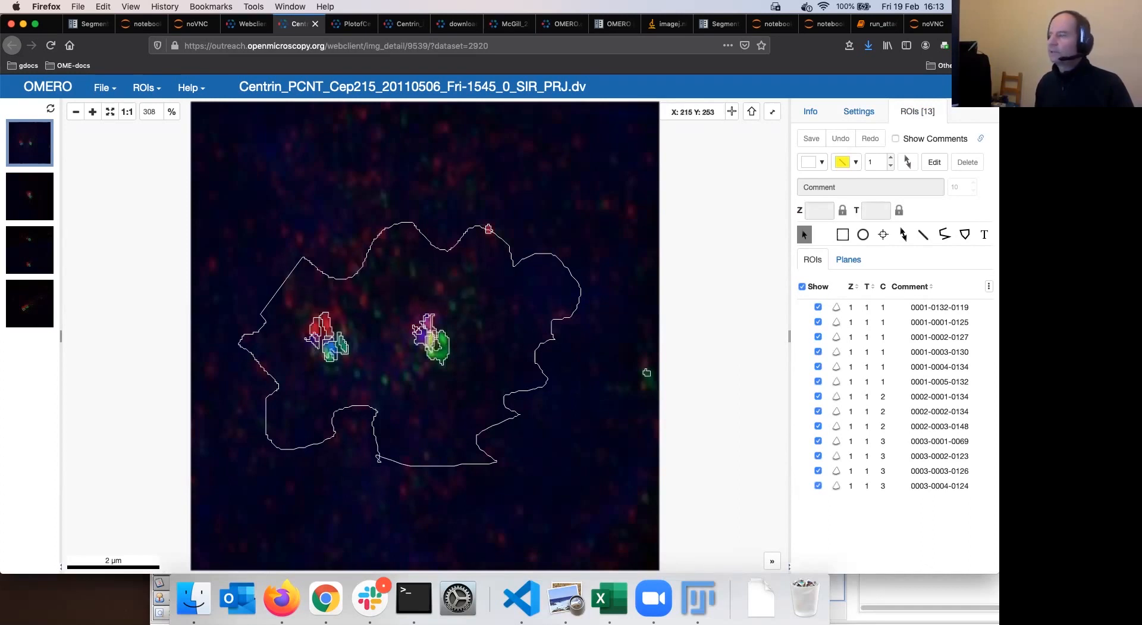
left_click(698, 598)
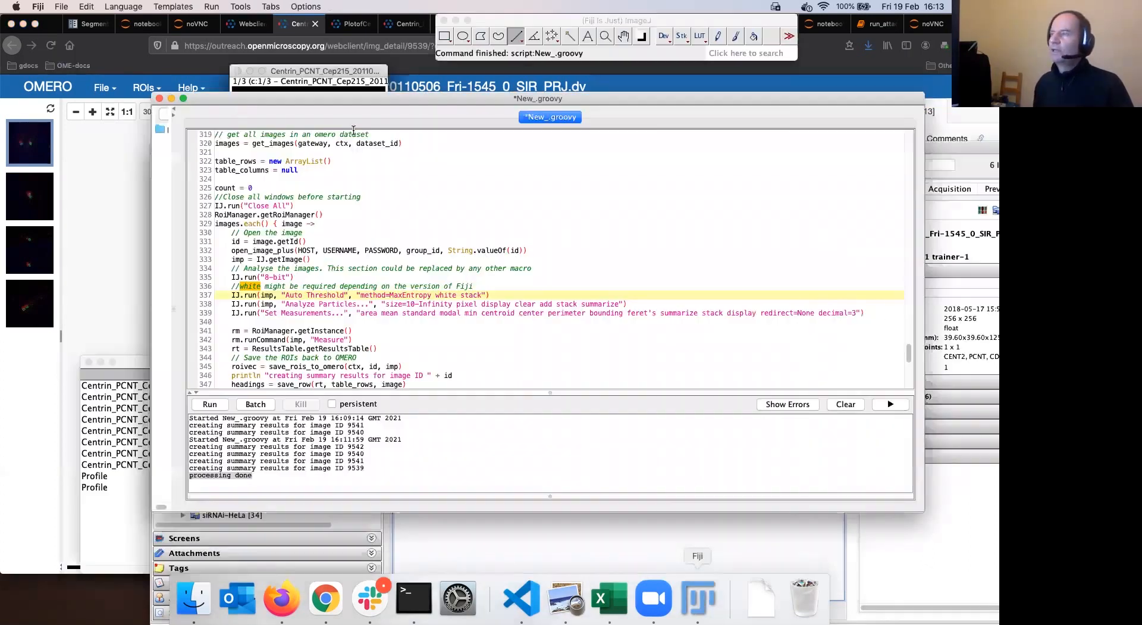
Leave the Groovy script unchanged and return to OMERO's viewer showing image 9539's 13 ROIs
left_click(490, 24)
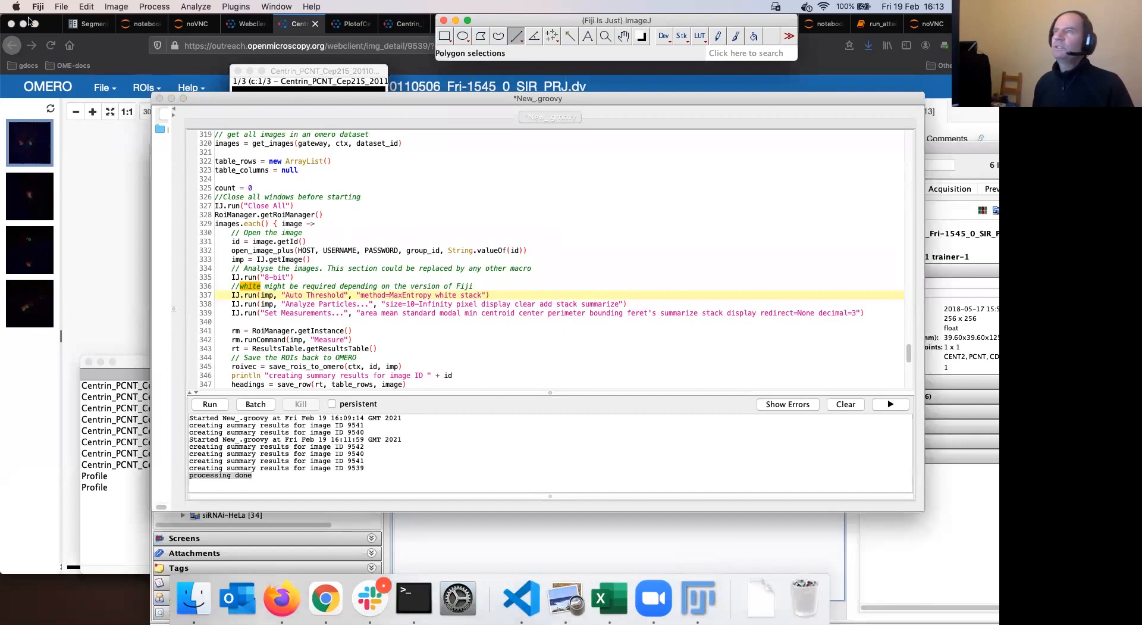
left_click(60, 9)
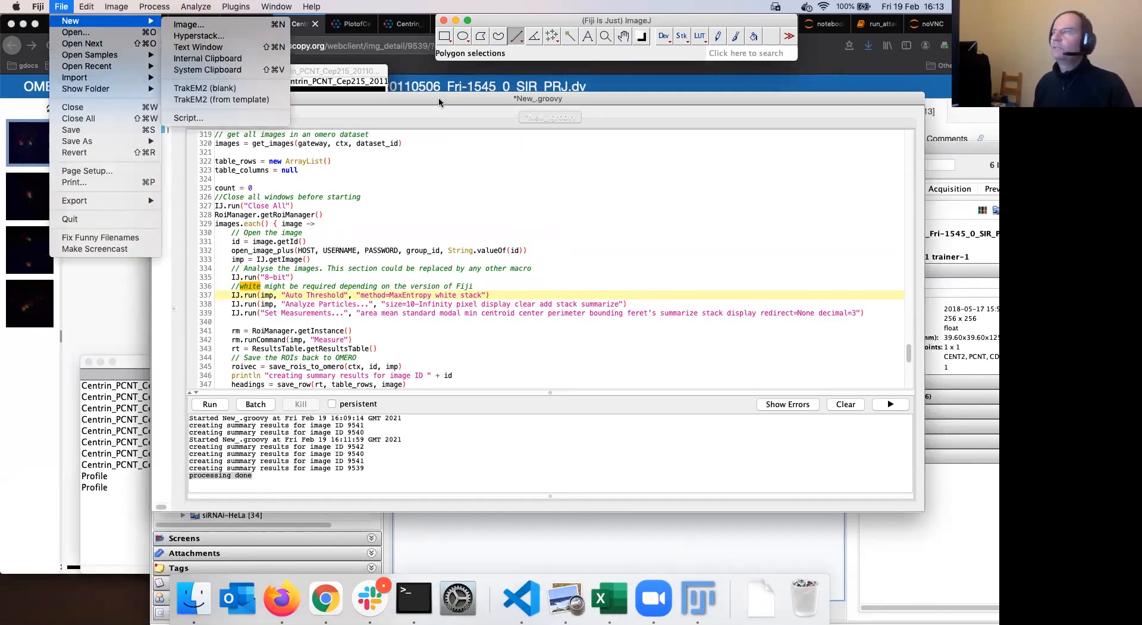
left_click(293, 278)
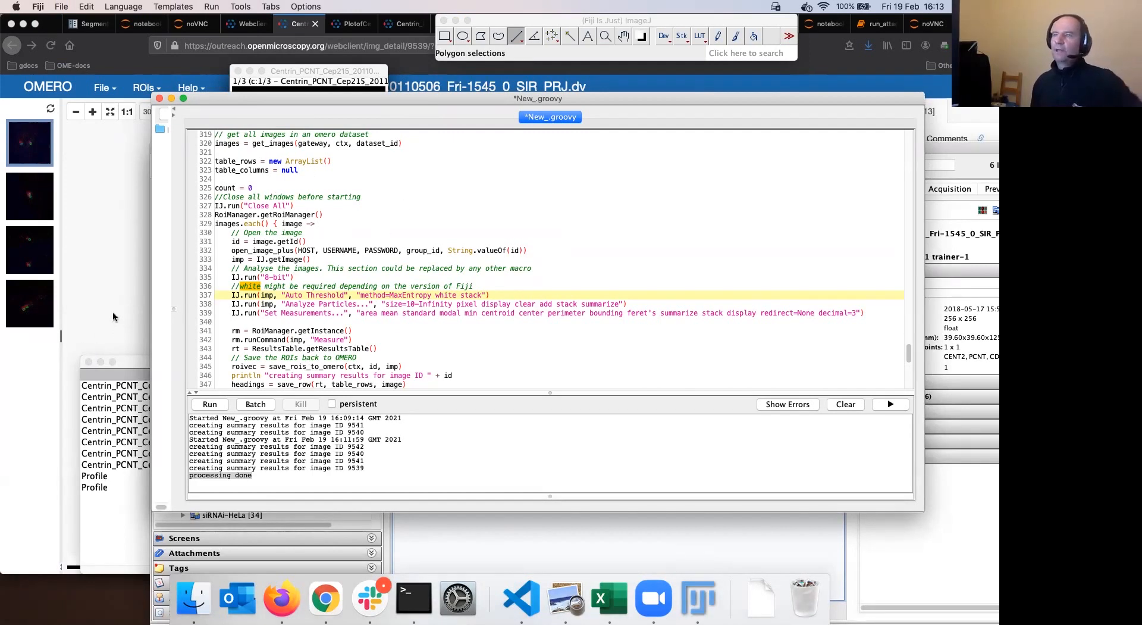
left_click(552, 24)
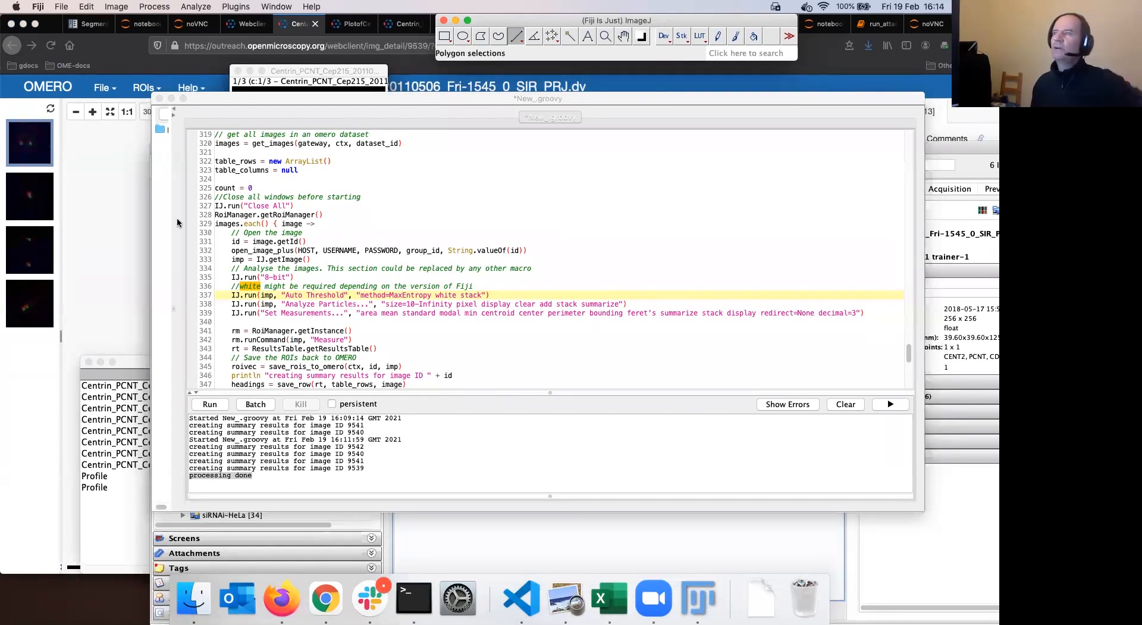
key("super+Tab")
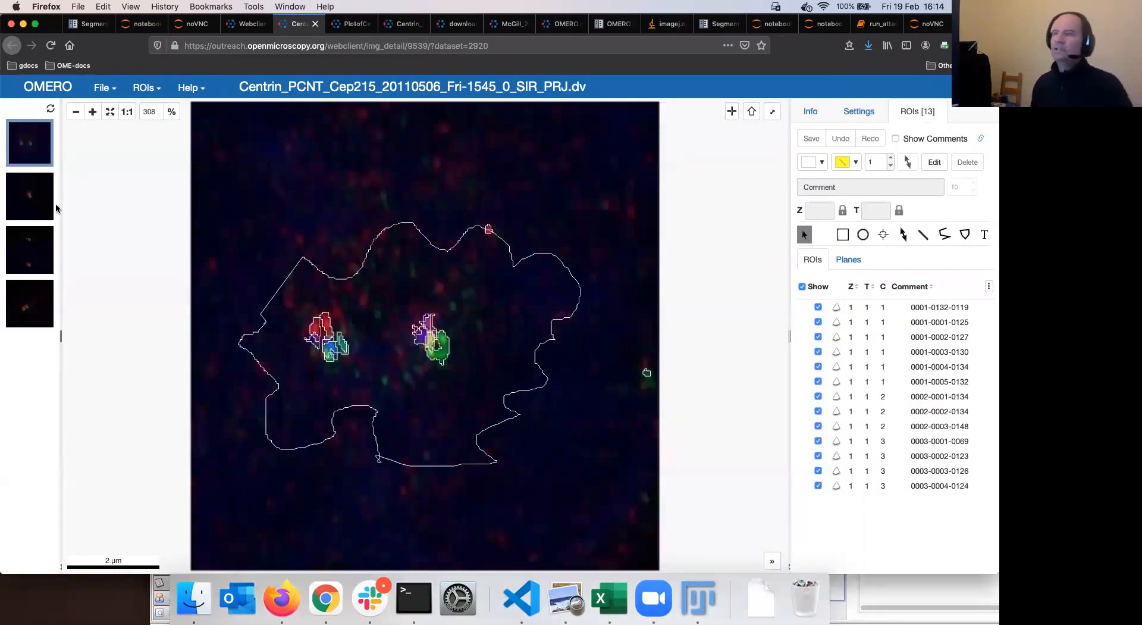
Check the saved ROIs on the second (10), third (16) and fourth (12) images
left_click(42, 199)
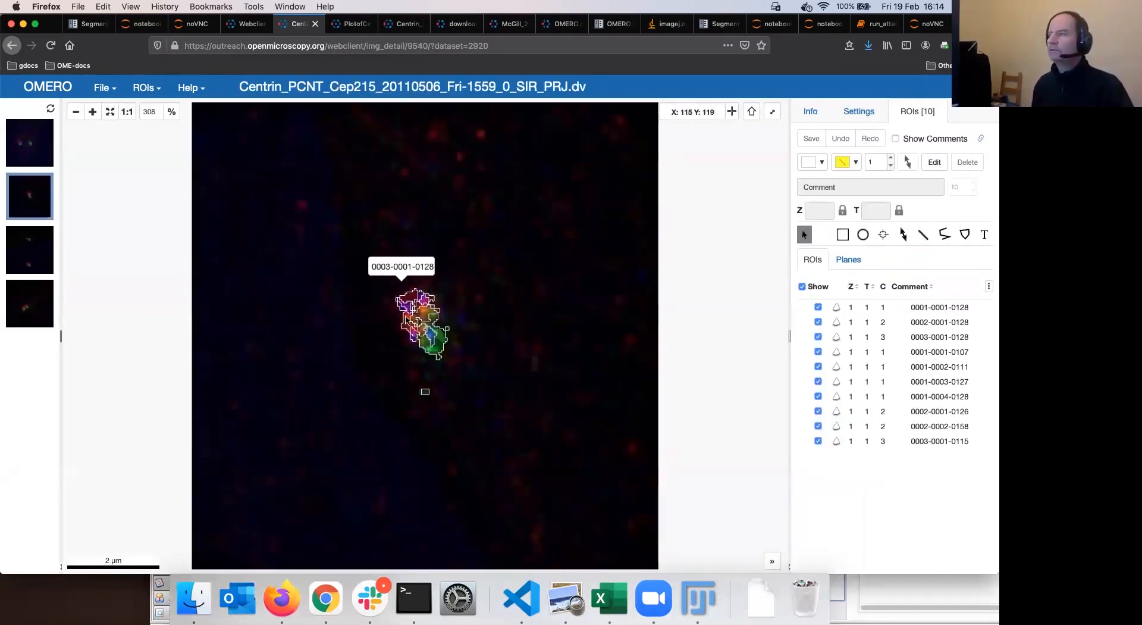
left_click(36, 253)
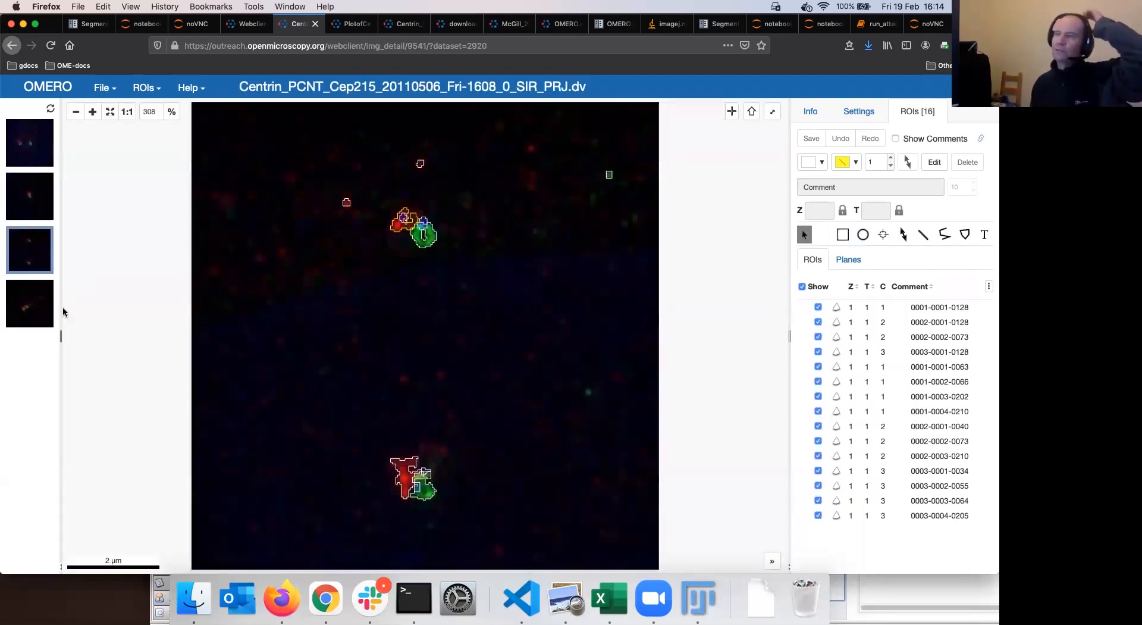
left_click(62, 312)
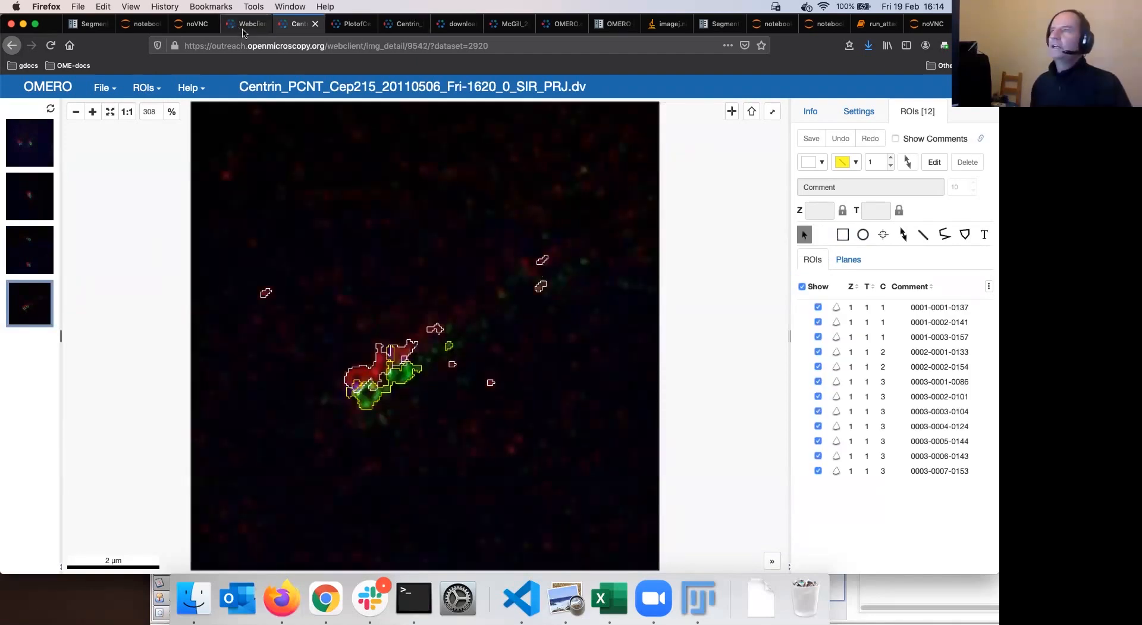
Open the Summary_from_Fiji table attached to A-Fiji-dataset in the webclient
key("ctrl+shift+Tab")
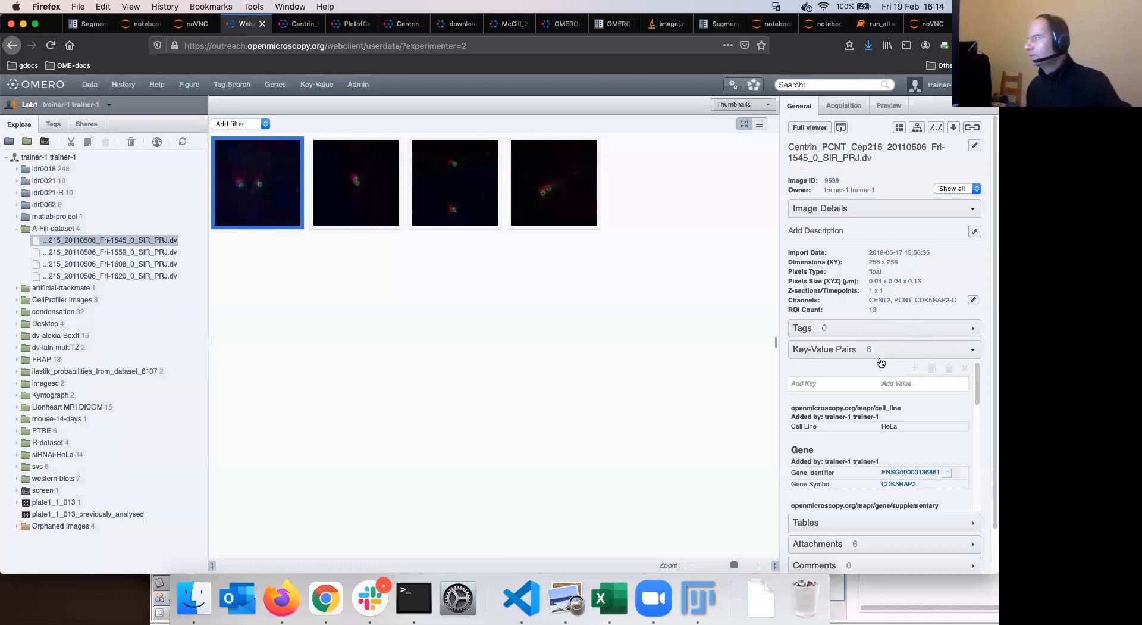
left_click(883, 395)
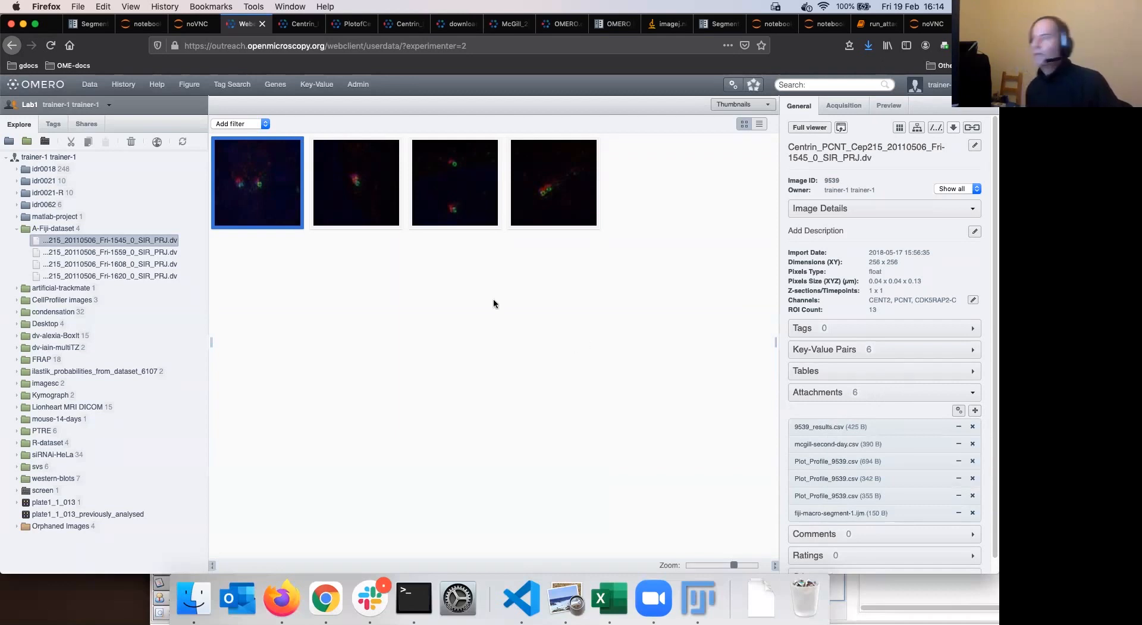
left_click(72, 228)
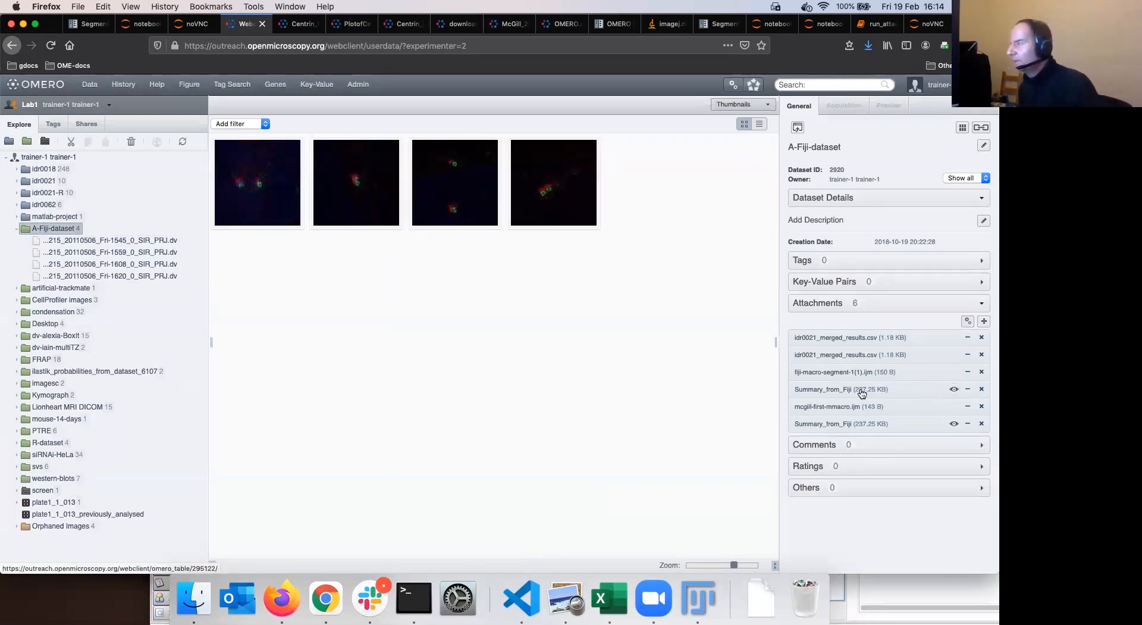
mouse_move(862, 393)
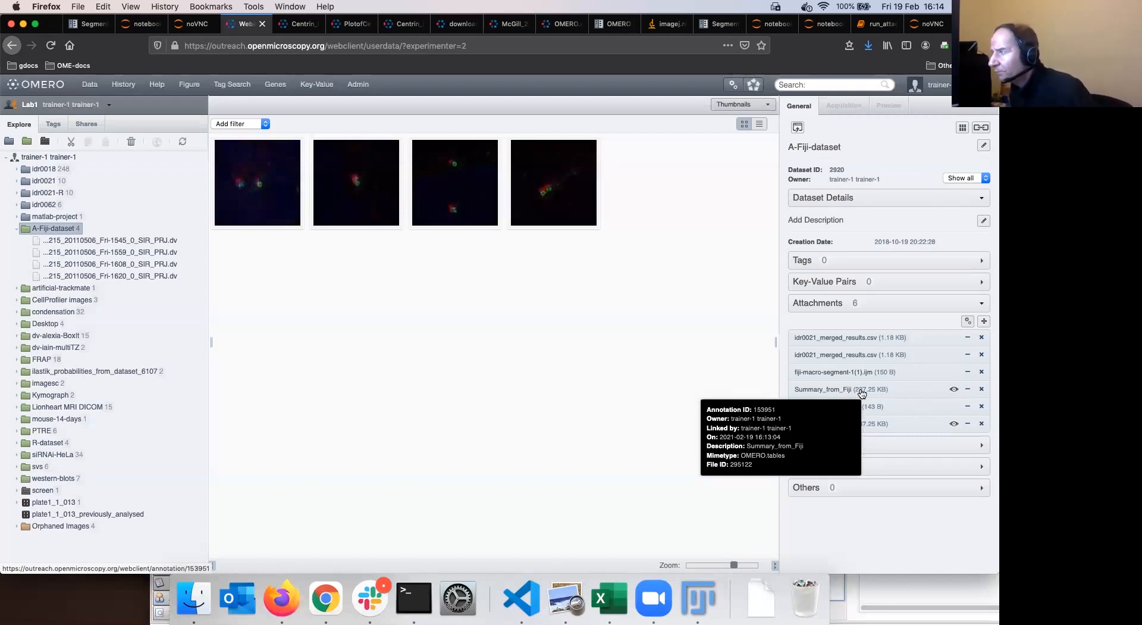
left_click(953, 390)
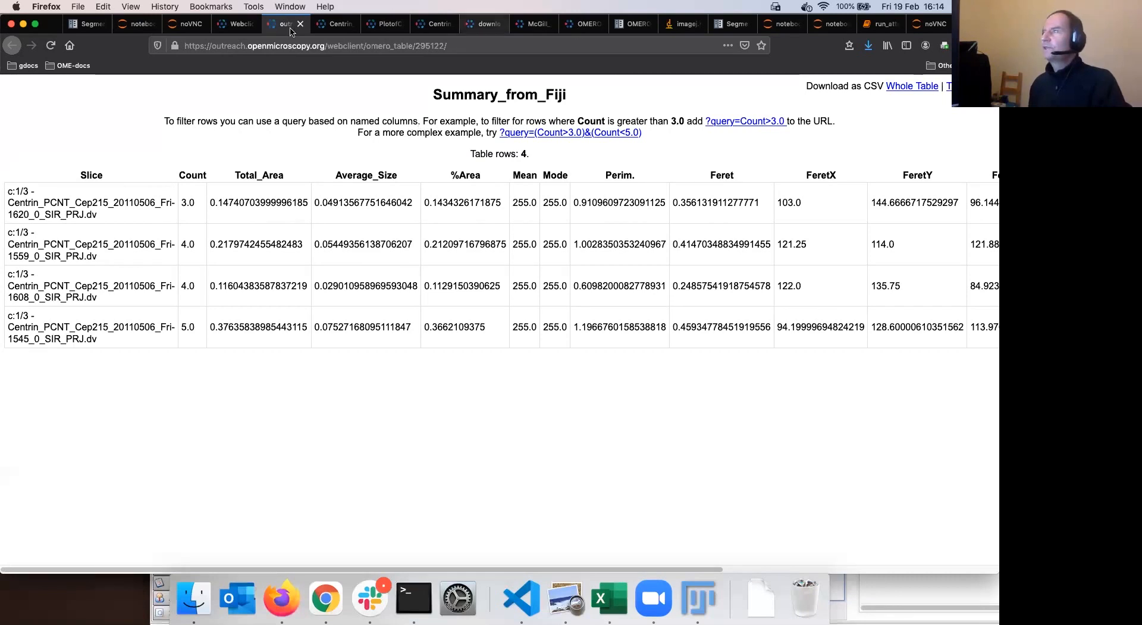
Go back to the webclient's dataset page
key("ctrl+shift+Tab")
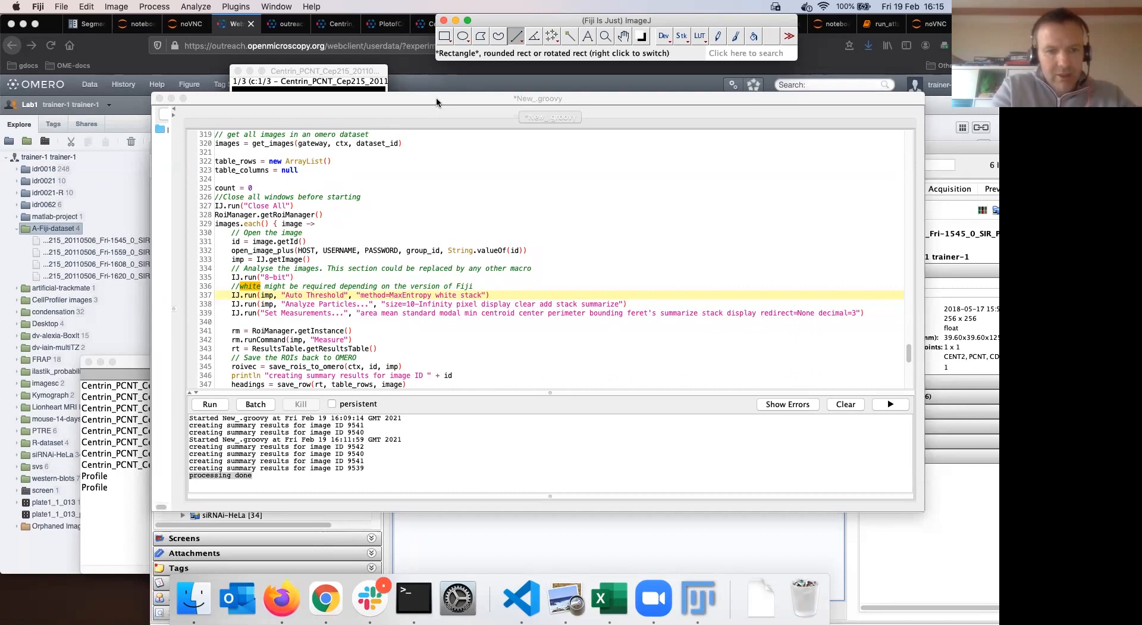
Select script lines 335–339 and place the mcgill-first-mmacro.ijm macro in VS Code beside them
left_click_drag(436, 98, 429, 89)
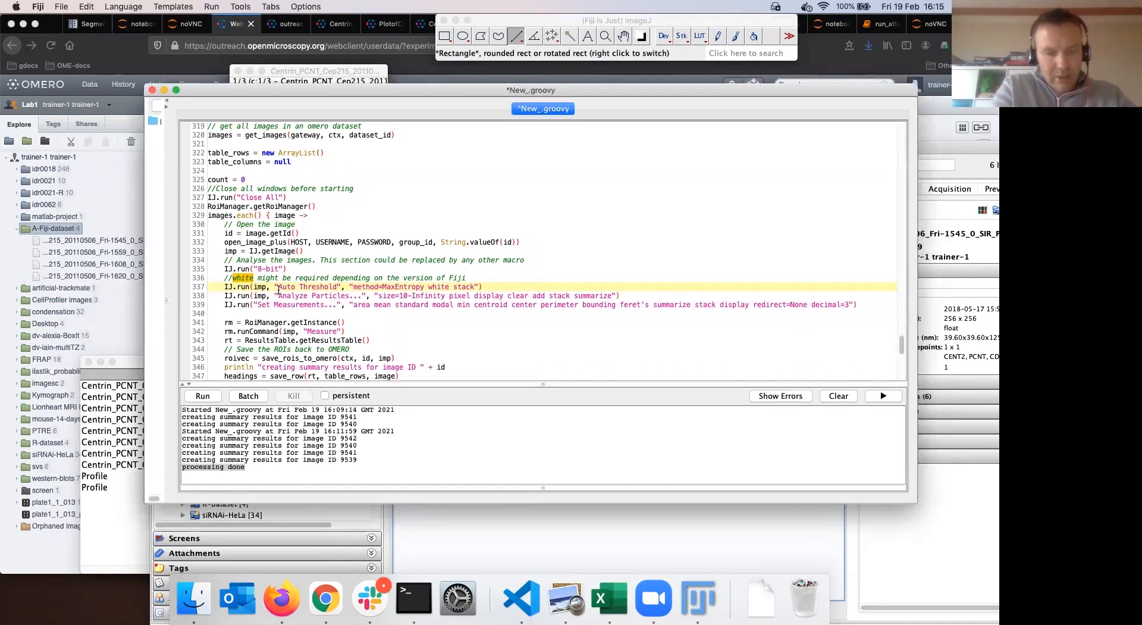
left_click_drag(858, 305, 208, 268)
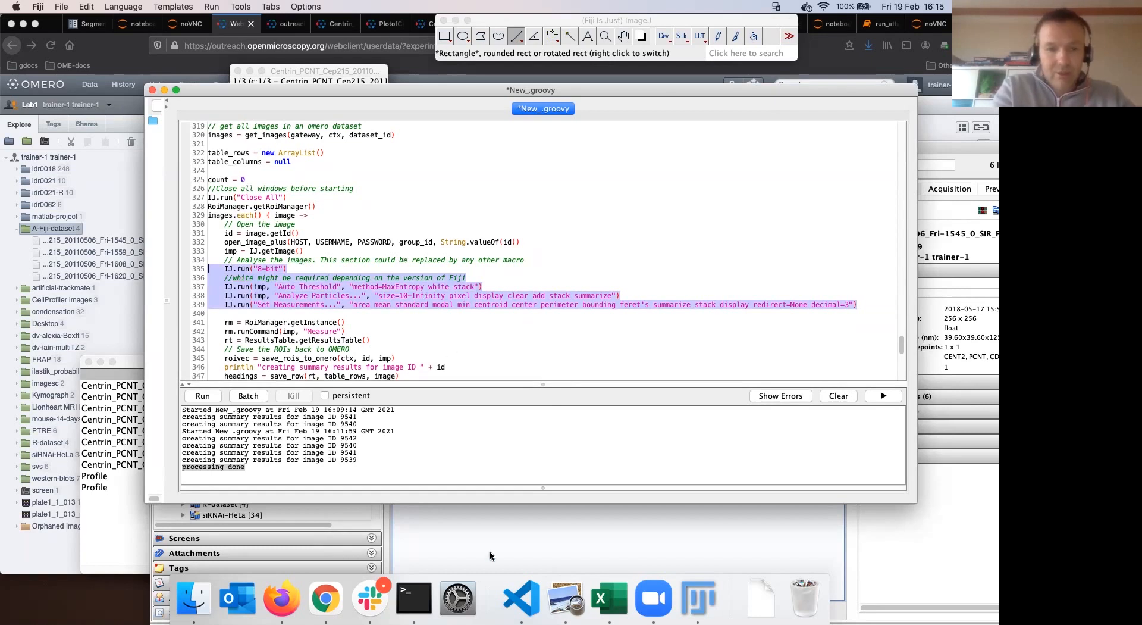
left_click(531, 602)
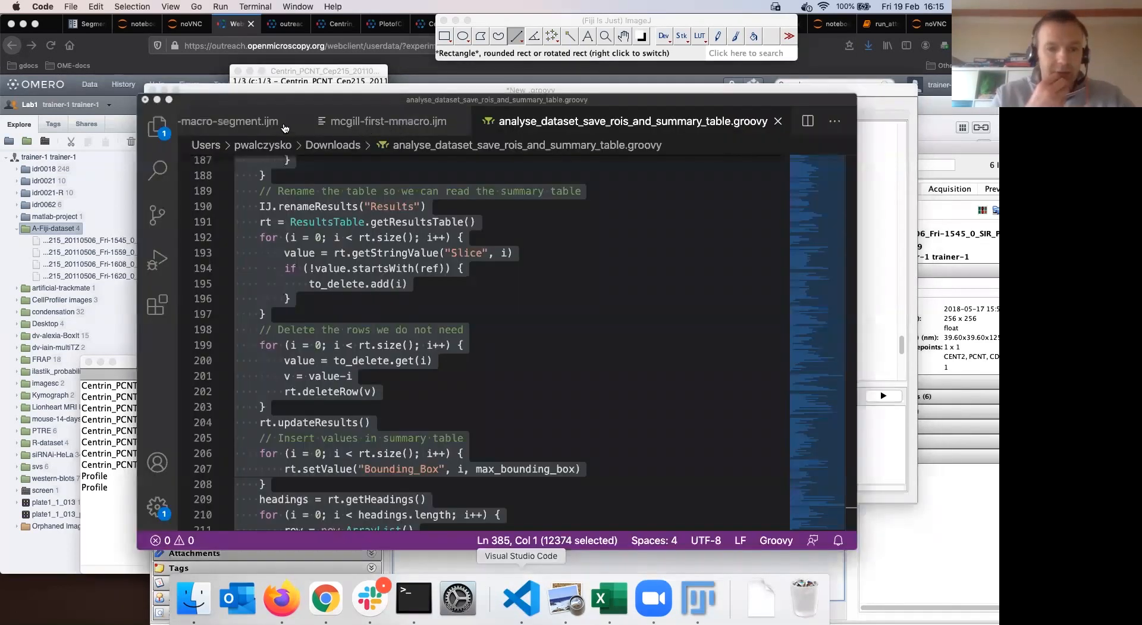
left_click(441, 105)
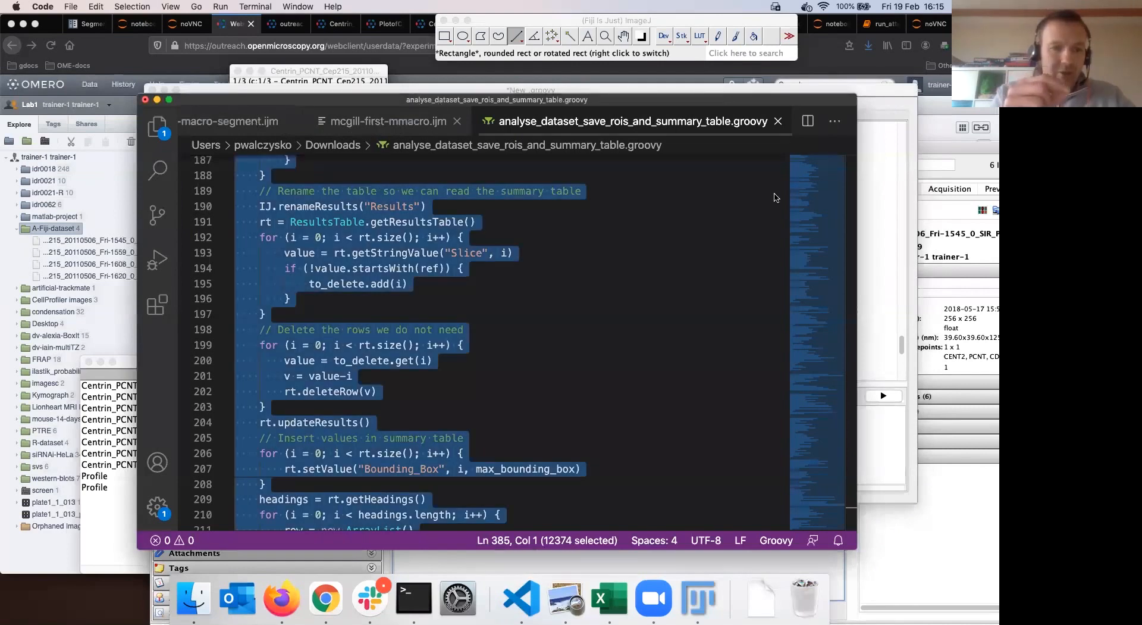
key("ctrl+Tab")
left_click_drag(440, 99, 799, 196)
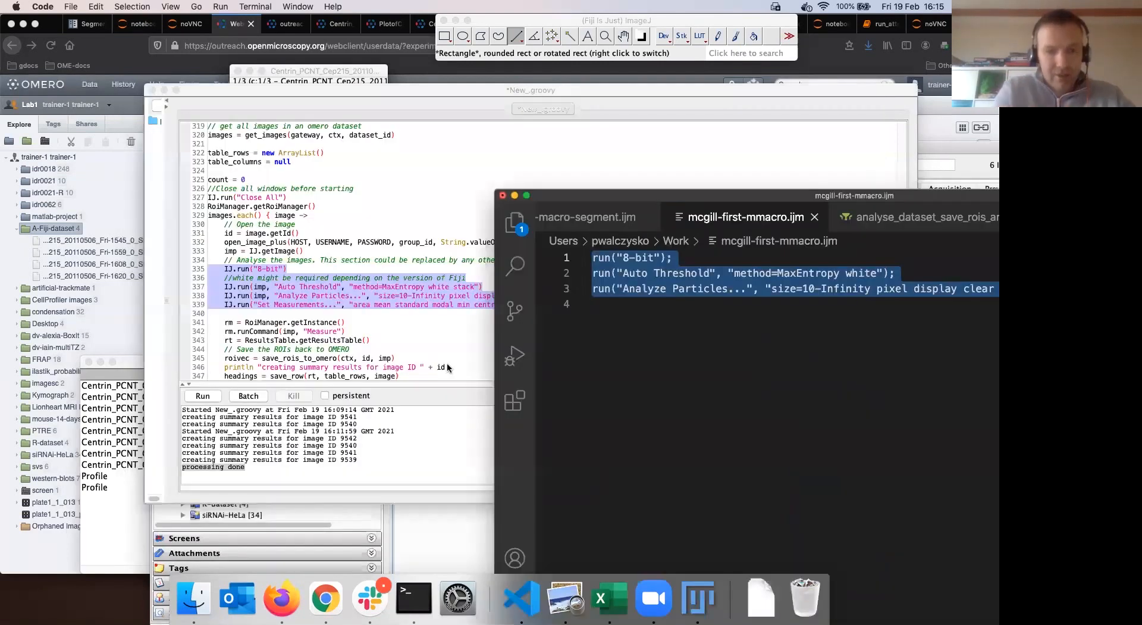